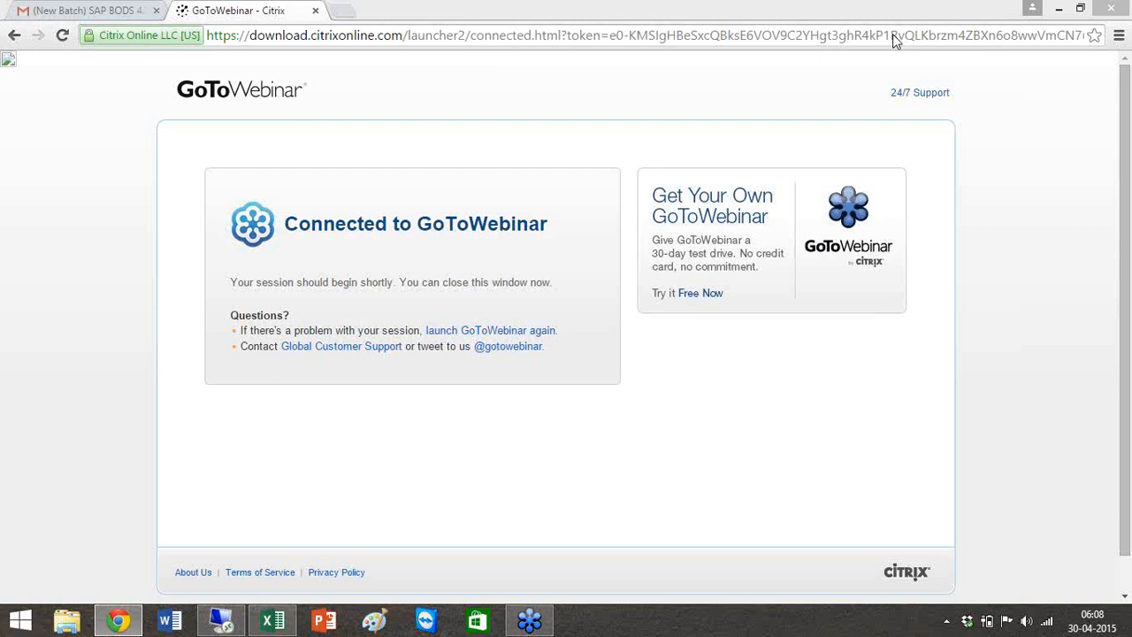
# Minimize the GoToWebinar browser window and bring the SAP-BODS training schedule workbook forward.
pyautogui.click(1061, 8)
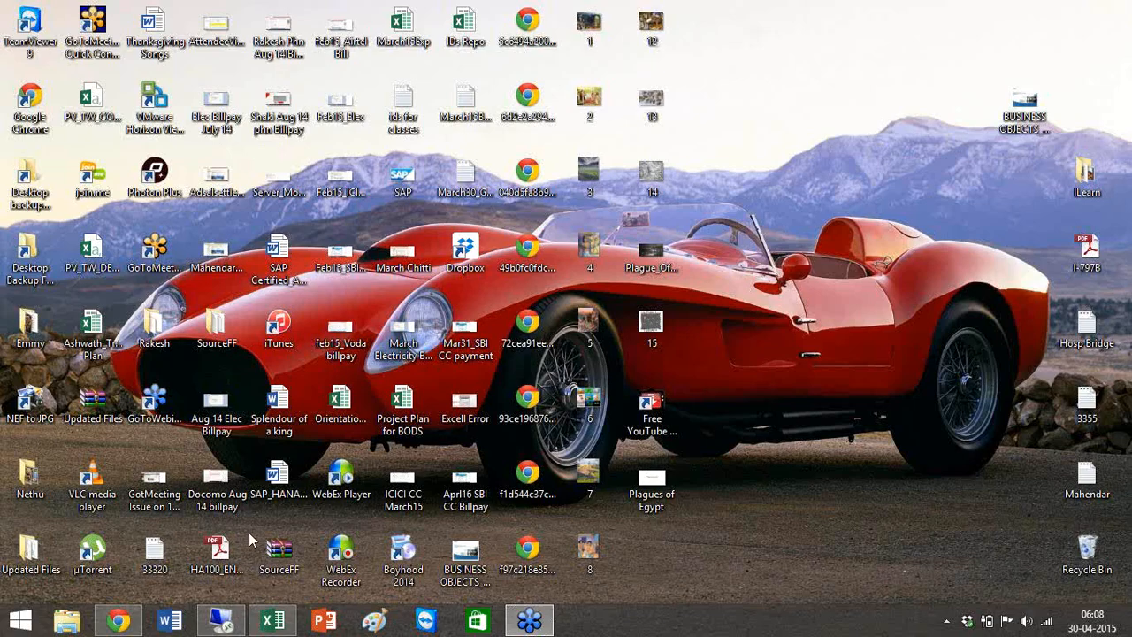
pyautogui.moveTo(276, 622)
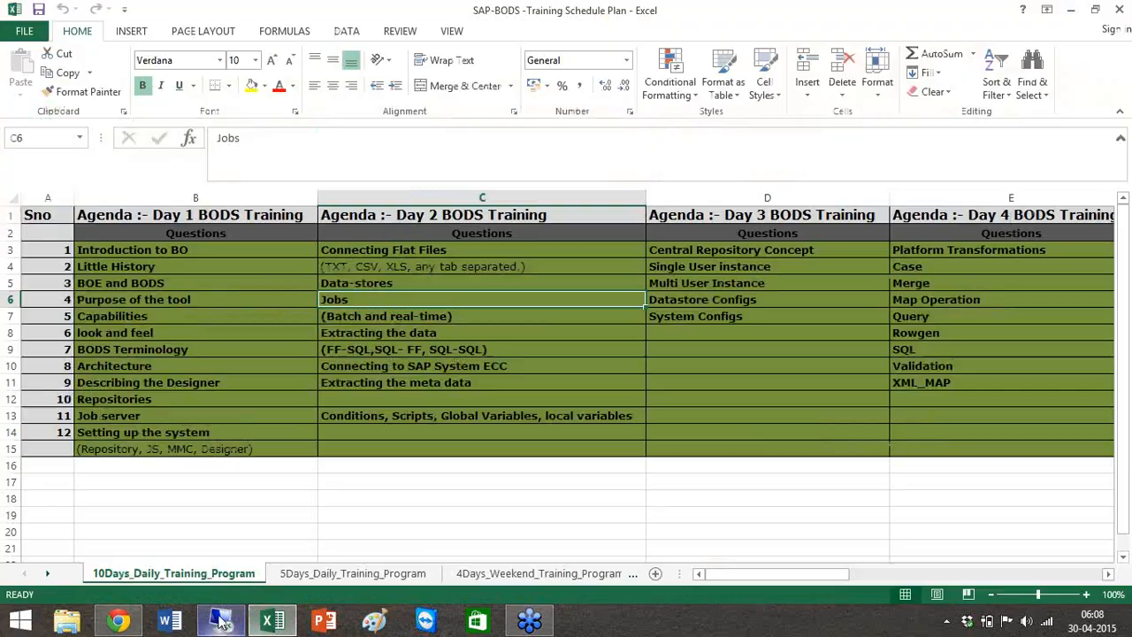
# Review the Excel training agenda, then return to the remote desktop session.
pyautogui.click(221, 621)
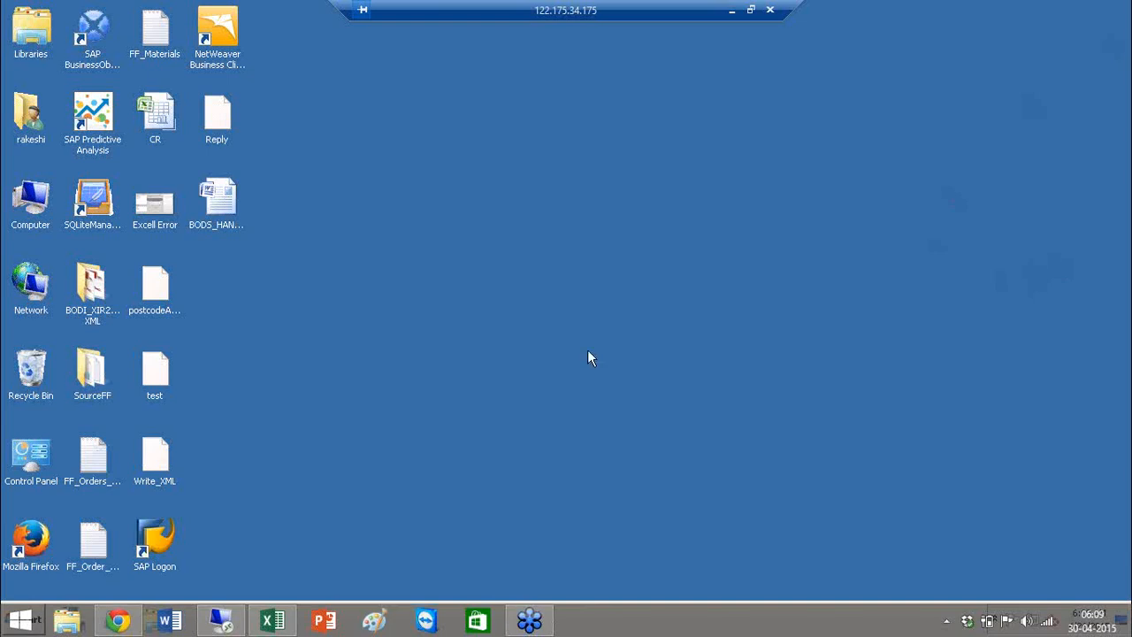
pyautogui.click(732, 11)
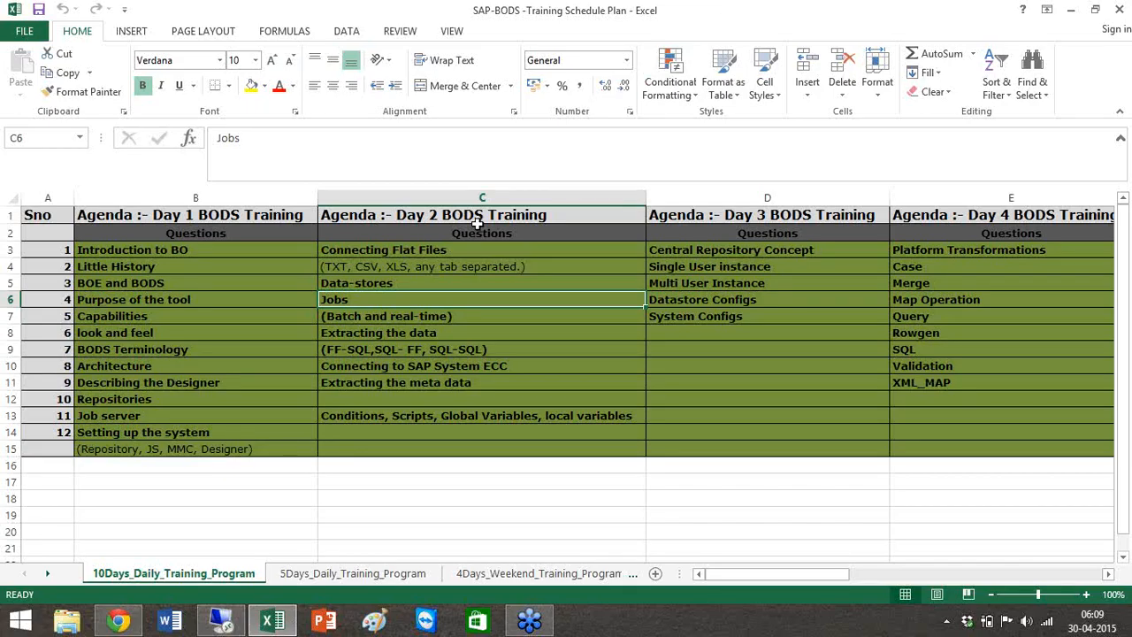
pyautogui.click(891, 242)
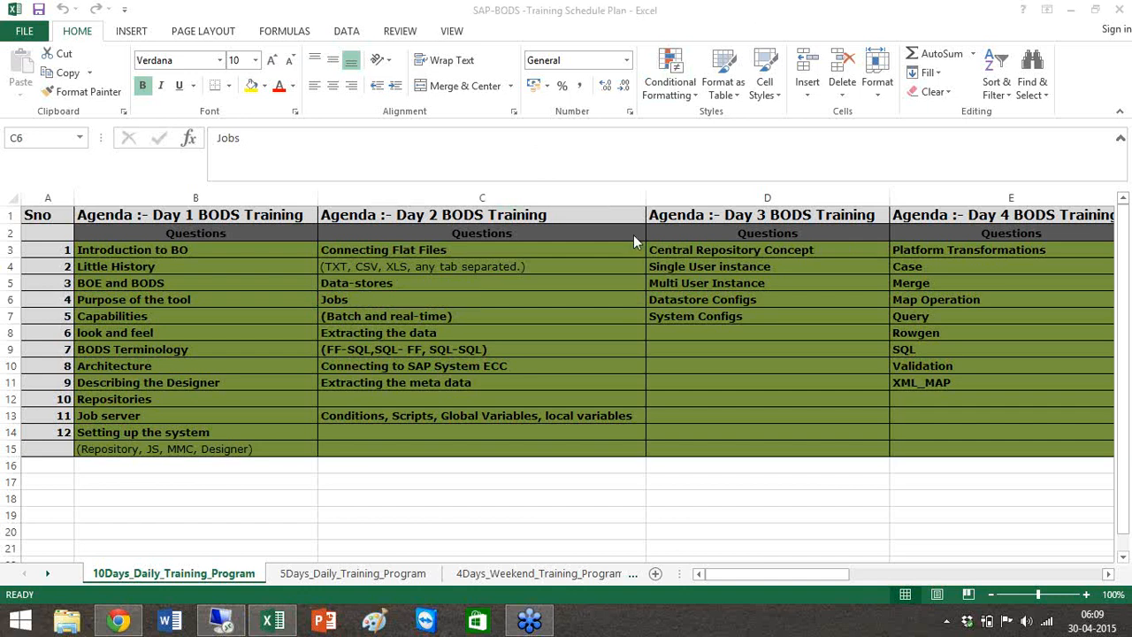
pyautogui.click(219, 622)
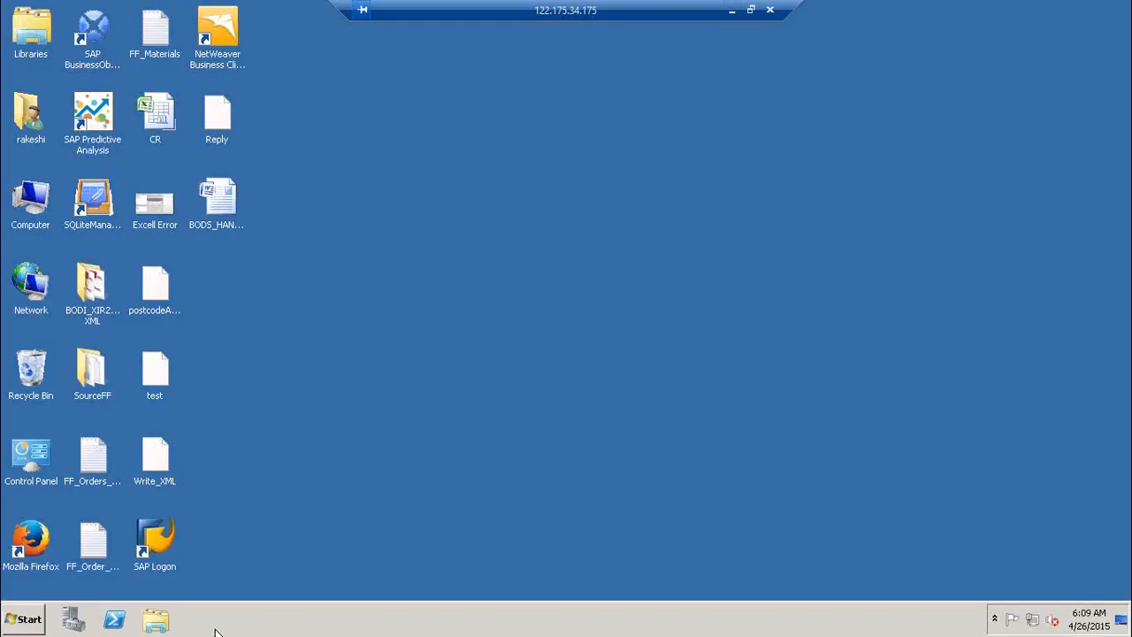
# Launch Notepad and type the first item '1) DB --> DB Ext'.
pyautogui.press('super+r')
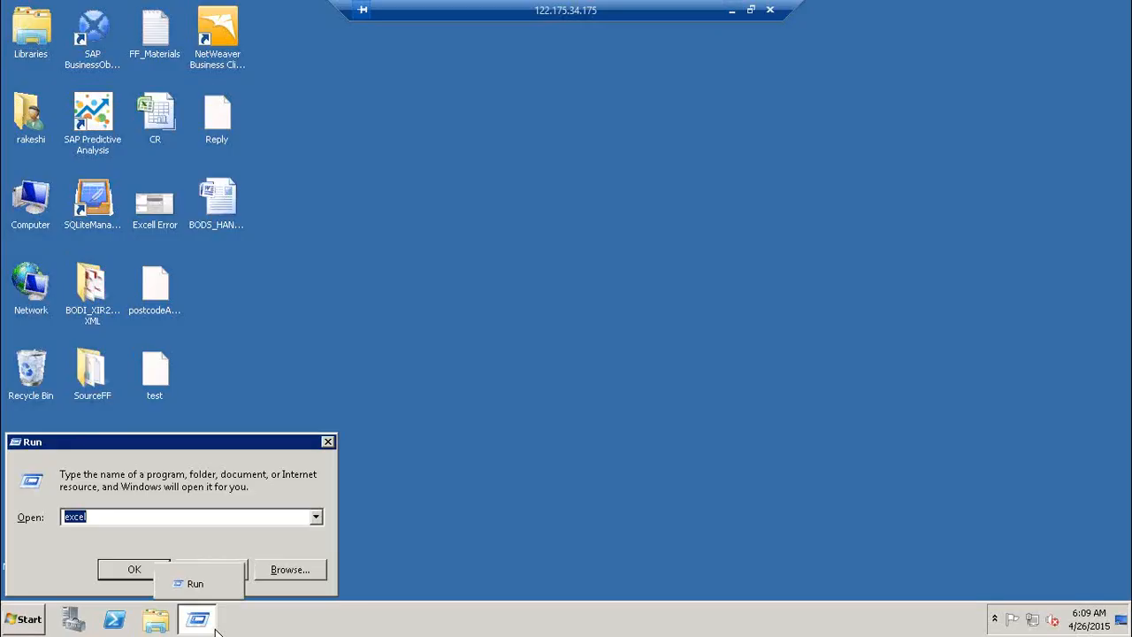
pyautogui.write('notepad')
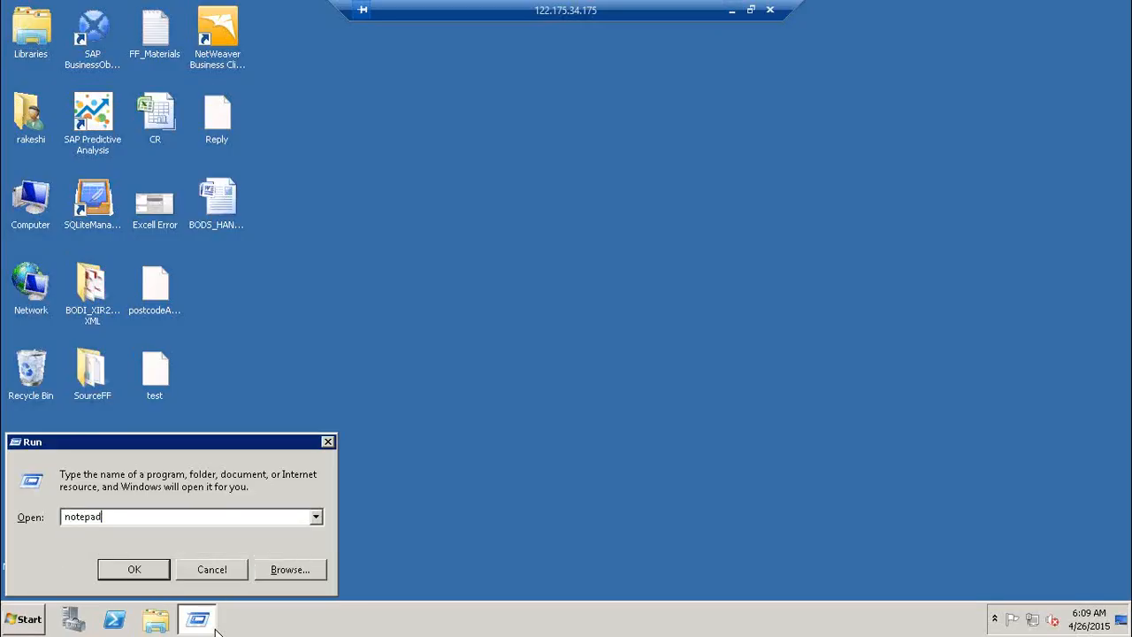
pyautogui.press('Return')
pyautogui.write('DB')
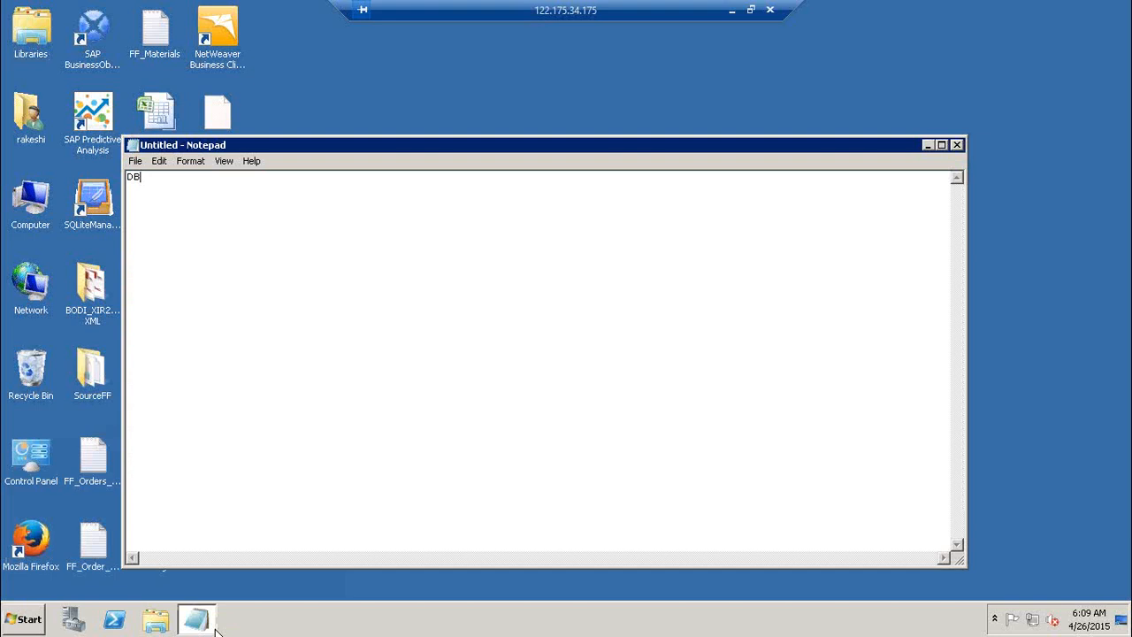
pyautogui.press('BackSpace')
pyautogui.press('BackSpace')
pyautogui.write('1) DB --?')
pyautogui.press('BackSpace')
pyautogui.write('> DB Ext')
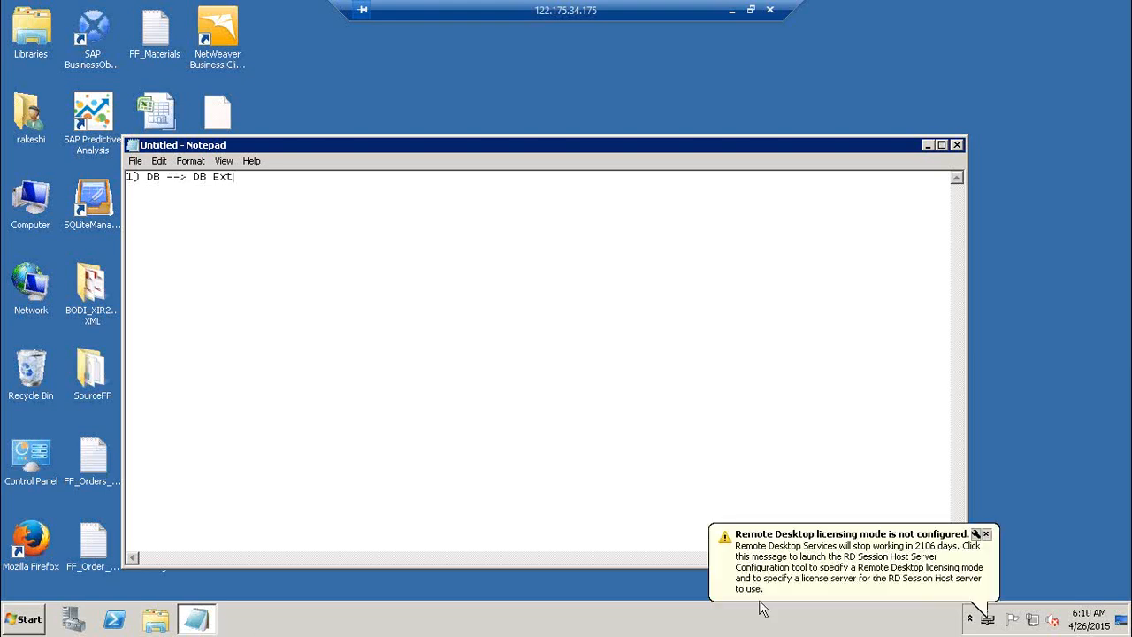
# Dismiss the licensing notice and add the line '2) SAP ECC to DB & Etructuard FF ( LSMW)'.
pyautogui.click(987, 534)
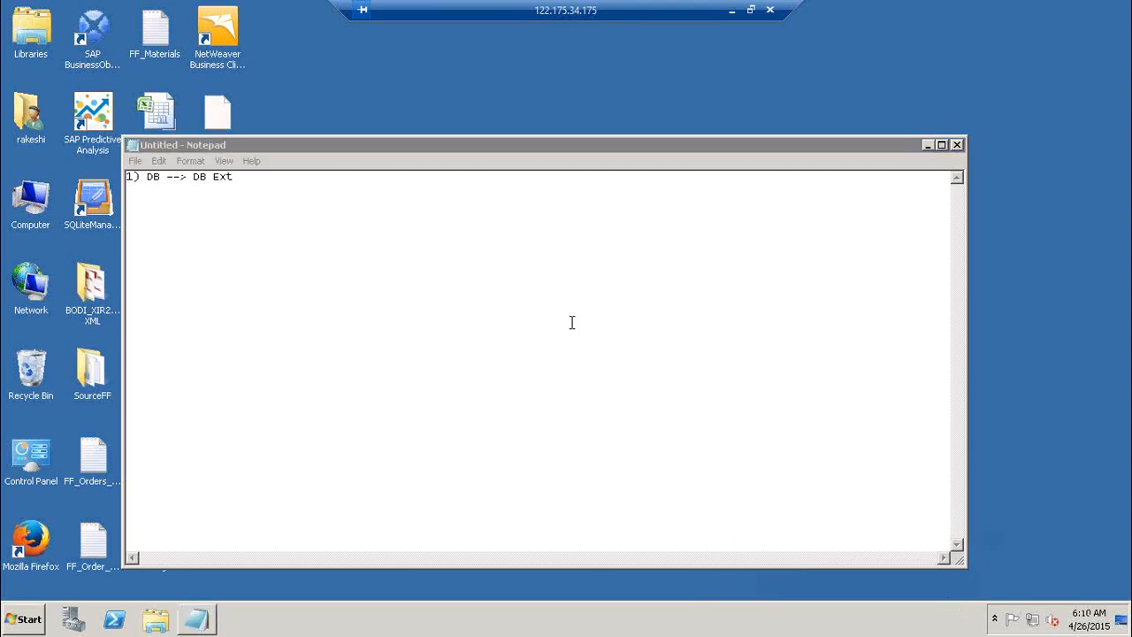
pyautogui.click(349, 194)
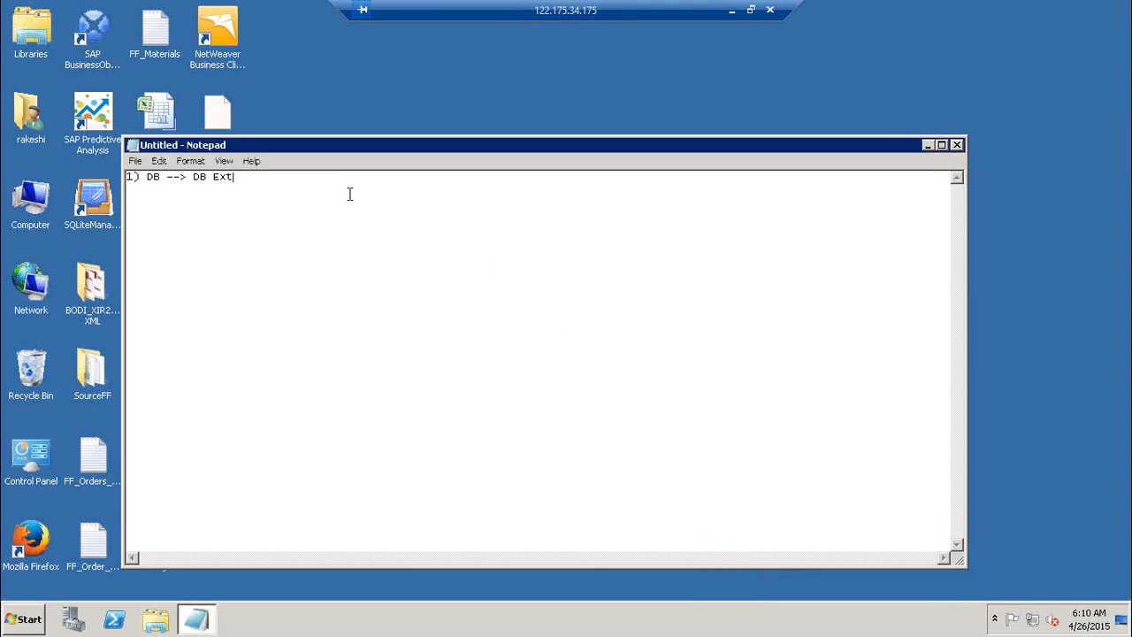
pyautogui.press('Return')
pyautogui.write('2) SAP')
pyautogui.write(' ECC to')
pyautogui.write(' DB ')
pyautogui.write('& Et')
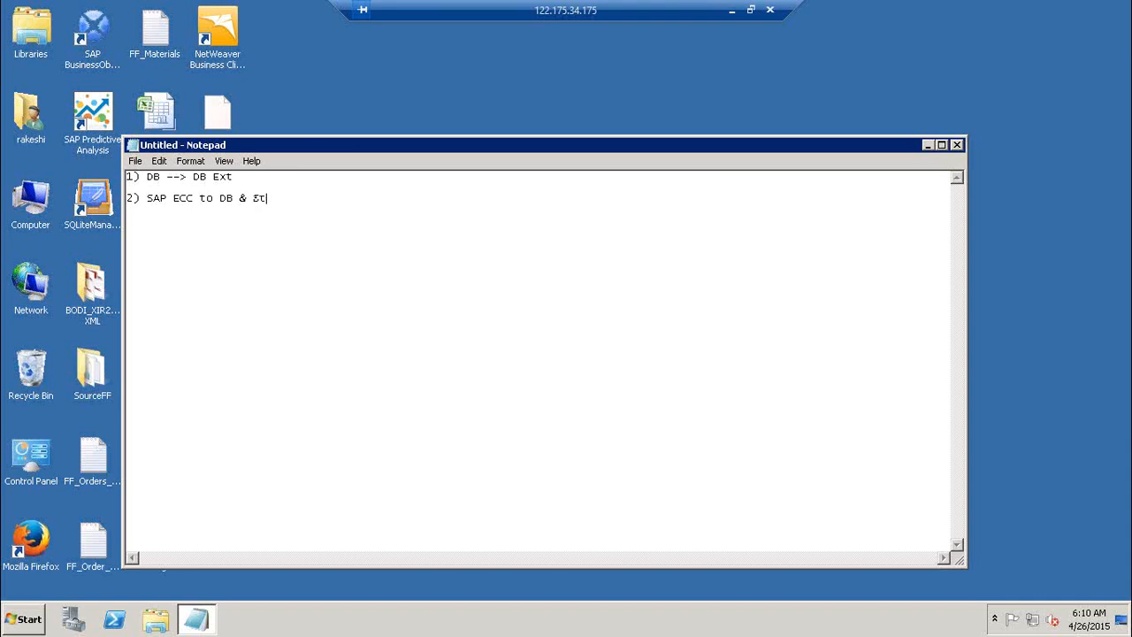
pyautogui.write('ructuard')
pyautogui.write(' FF')
pyautogui.write('( LSM')
pyautogui.write('W')
pyautogui.write(')')
pyautogui.press('Return')
pyautogui.write('Cond')
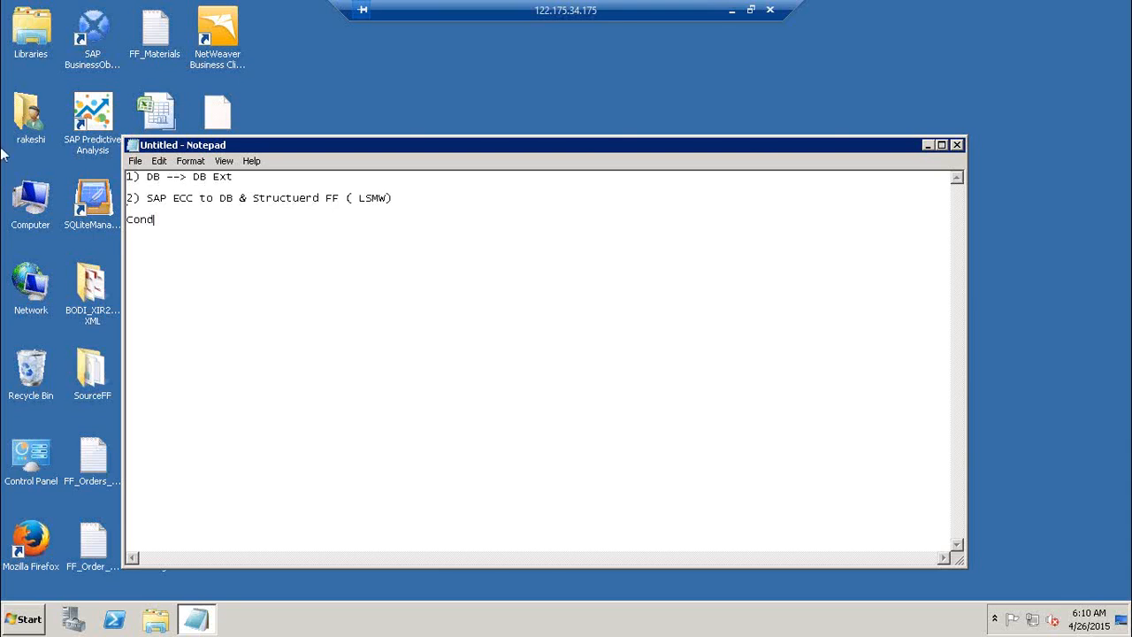
pyautogui.press('BackSpace')
pyautogui.press('BackSpace')
pyautogui.press('BackSpace')
pyautogui.press('BackSpace')
pyautogui.press('Up')
pyautogui.press('Delete')
# Renumber the SAP ECC item to 3 and insert '2) DB--> FF Ext' above it.
pyautogui.write('3')
pyautogui.press('Up')
pyautogui.write('2) DB--> FF Ext')
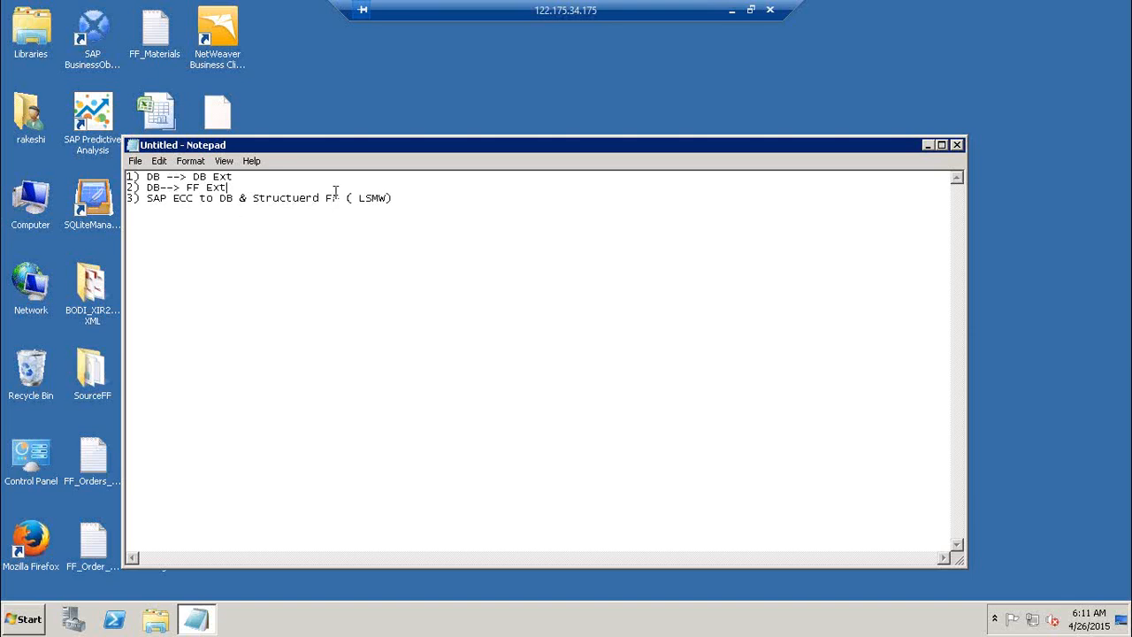
# Add the line 'Conditions Scripts & GV ( real project jobs) AIO, BPDM,RDS' below the list.
pyautogui.click(406, 198)
pyautogui.press('Return')
pyautogui.press('Return')
pyautogui.write('Conditions Scripts & GV')
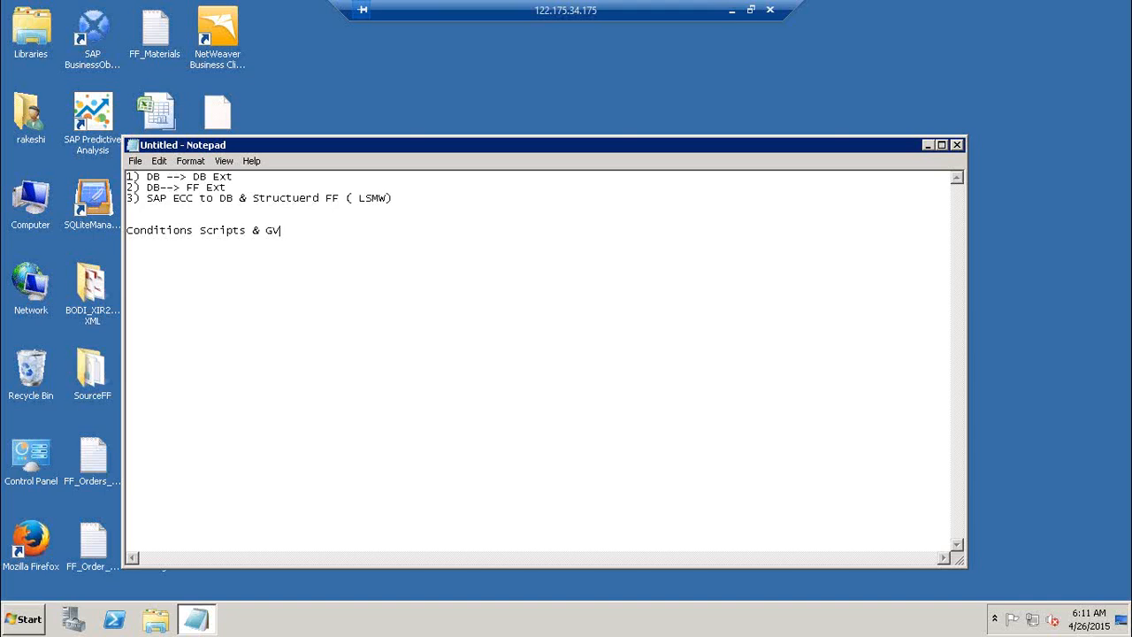
pyautogui.write(' ( real project jobs)  AIO')
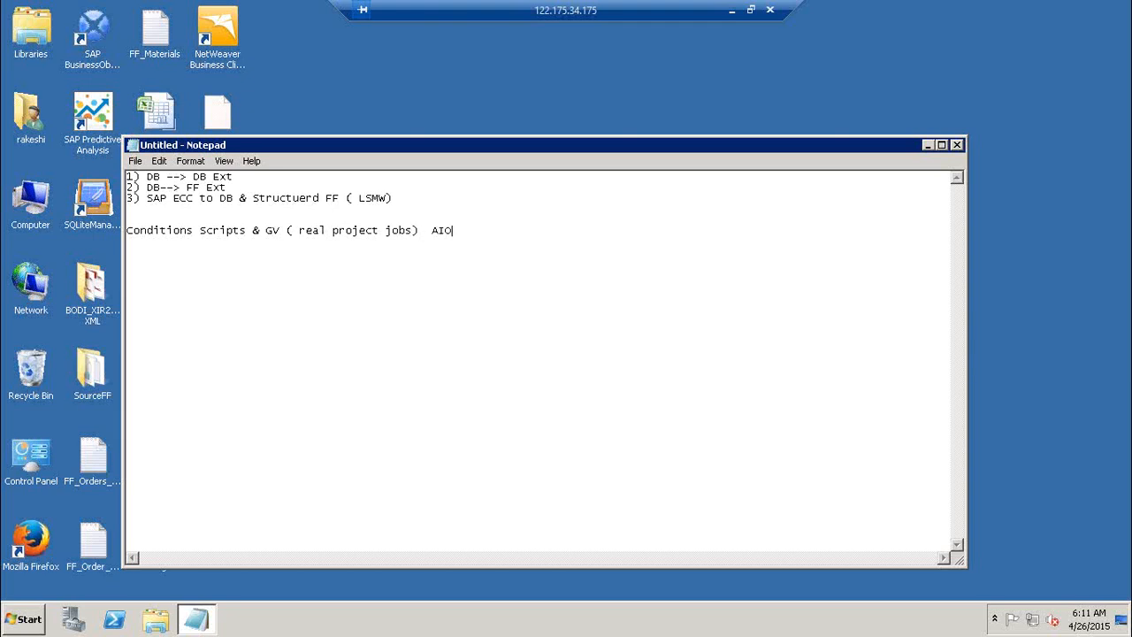
pyautogui.write(', BPDM,RDS')
# Look over the Day 3 topics in Excel cells D3:D10, then return to the remote desktop.
pyautogui.click(732, 9)
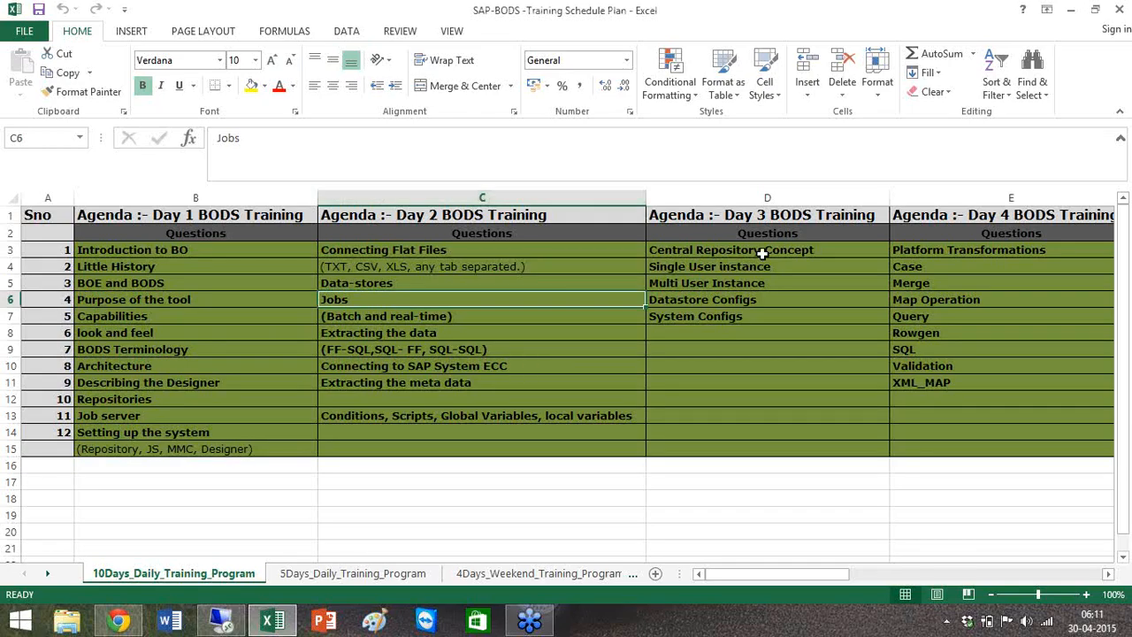
pyautogui.moveTo(762, 253); pyautogui.dragTo(758, 370)
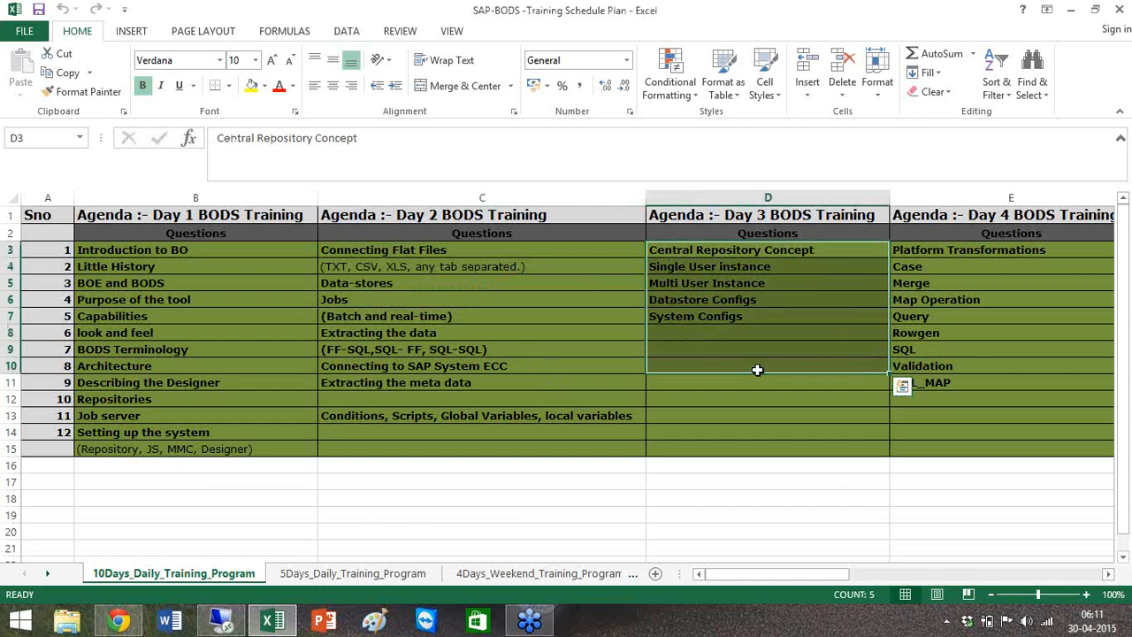
pyautogui.click(761, 269)
pyautogui.keyDown('shift'); pyautogui.click(762, 286); pyautogui.keyUp('shift')
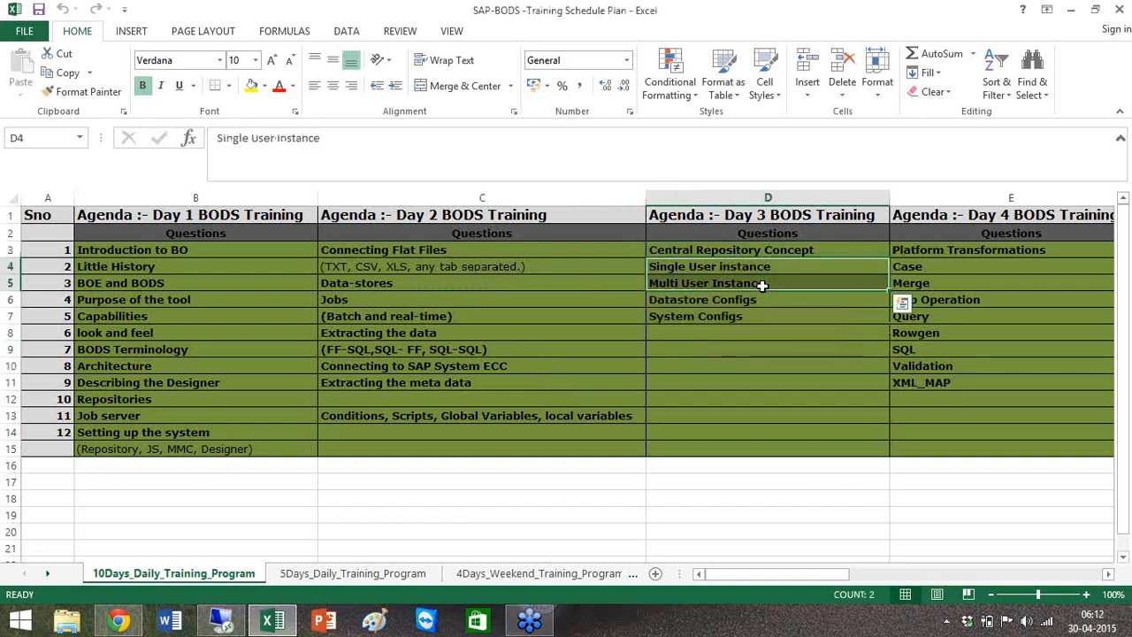
pyautogui.hotkey('alt', 'Tab')
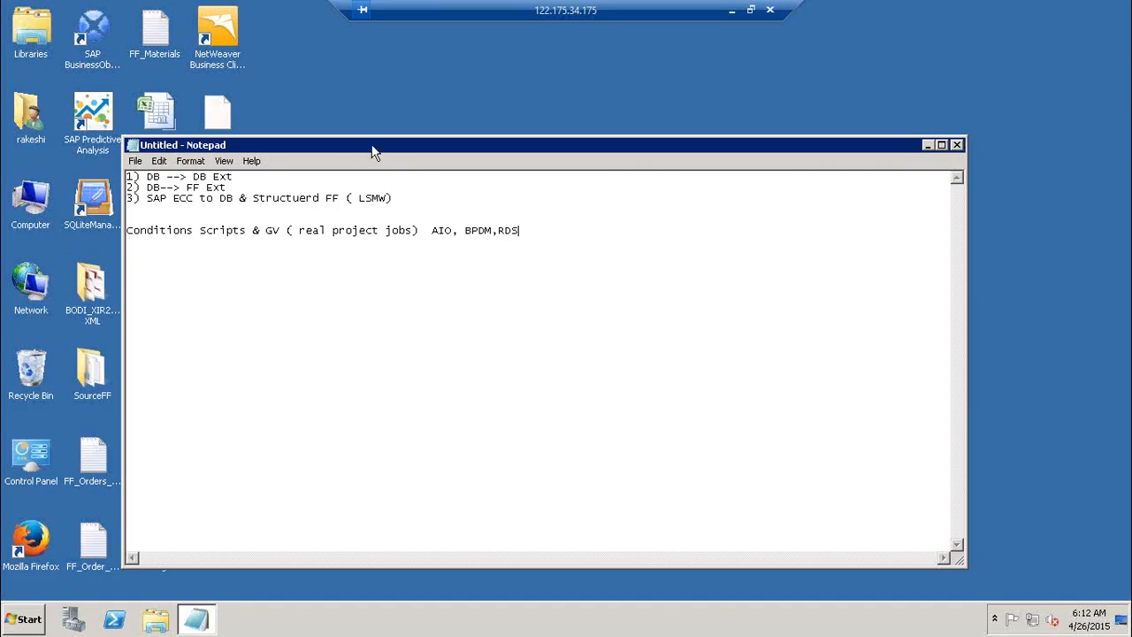
# Move Notepad aside and launch SQL Server Management Studio 2008 R2 from the Start menu.
pyautogui.moveTo(372, 146); pyautogui.dragTo(528, 125)
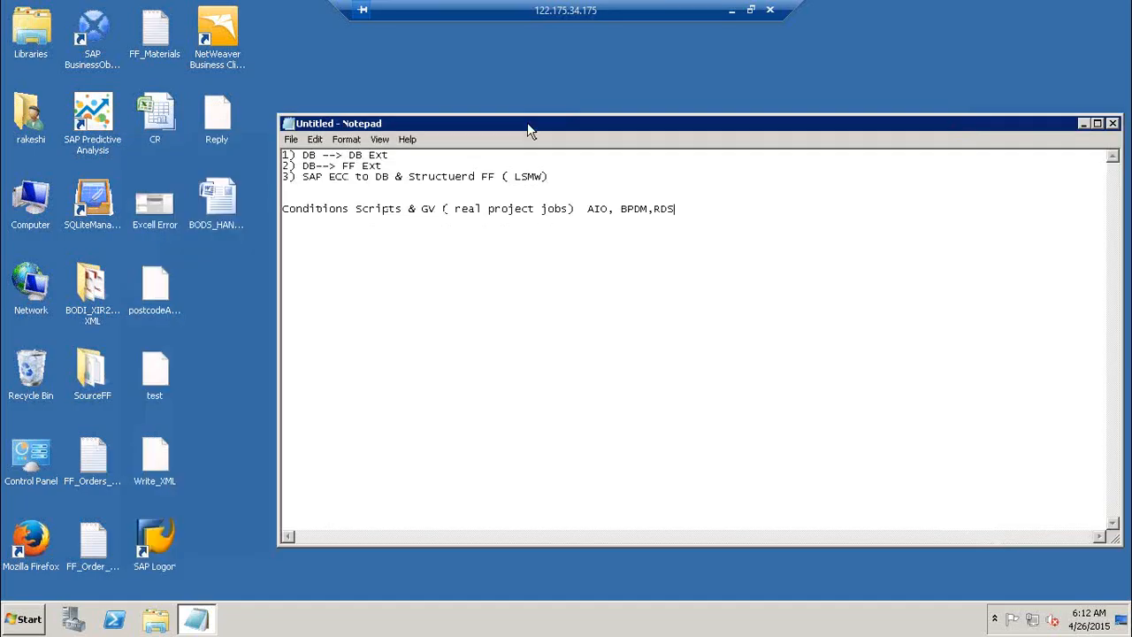
pyautogui.click(26, 619)
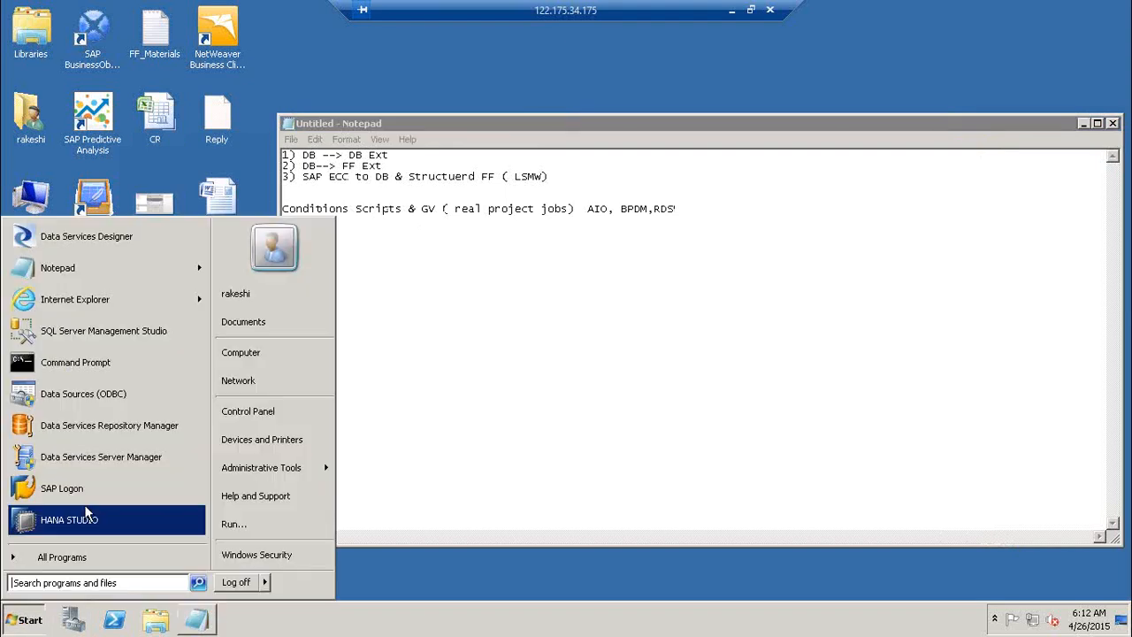
pyautogui.click(88, 556)
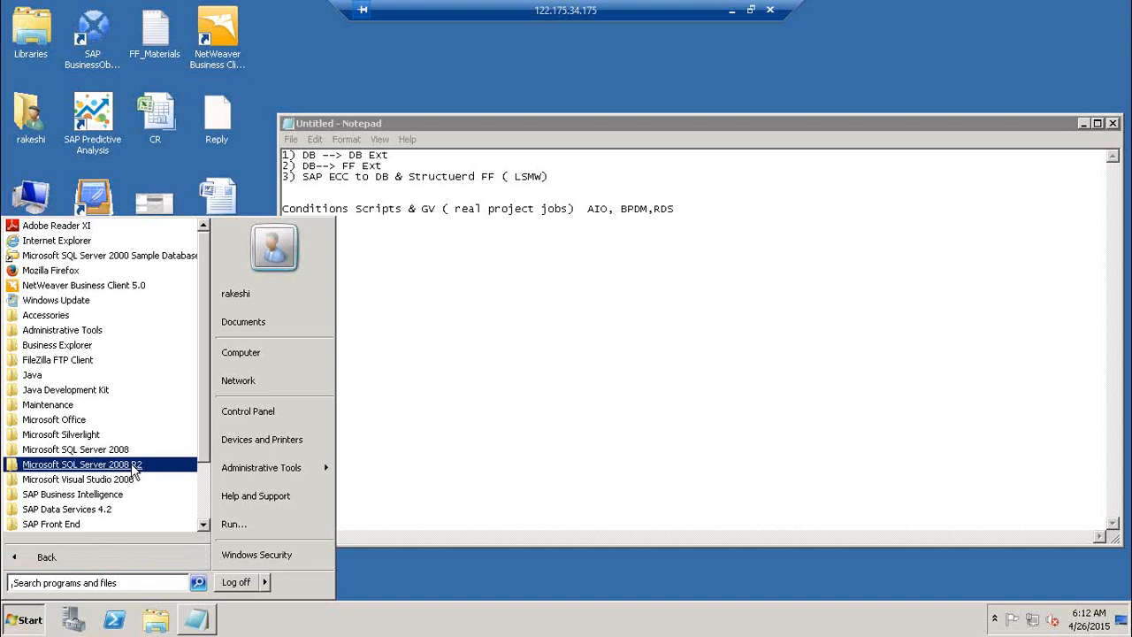
pyautogui.click(81, 464)
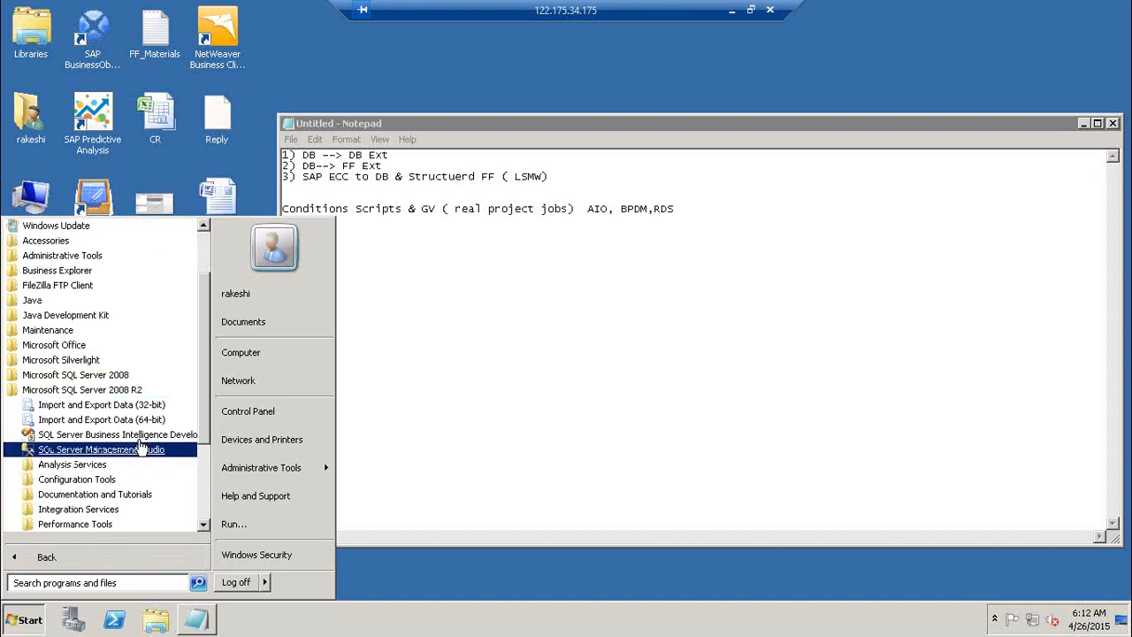
pyautogui.click(140, 453)
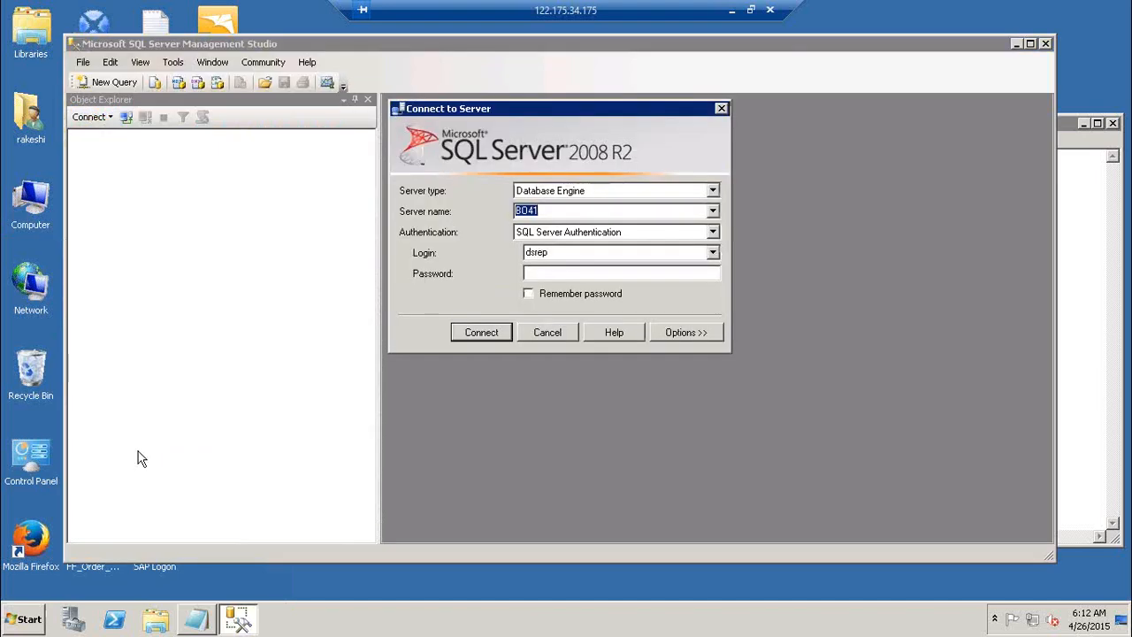
# Enter the login password and connect to the database server.
pyautogui.click(546, 274)
pyautogui.write('*****')
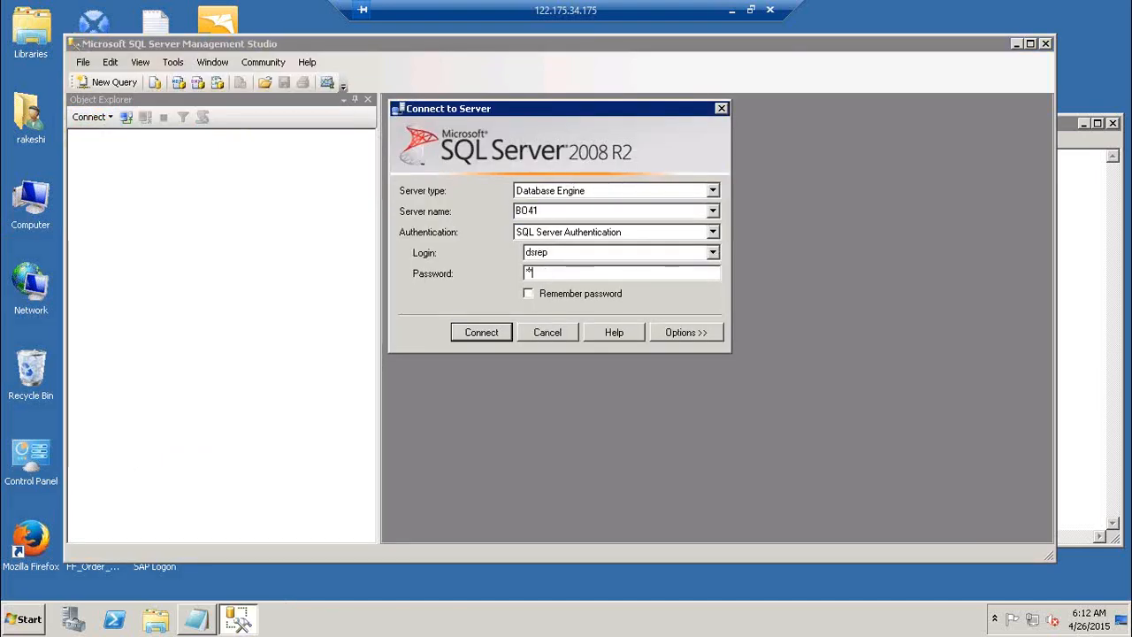
pyautogui.press('Return')
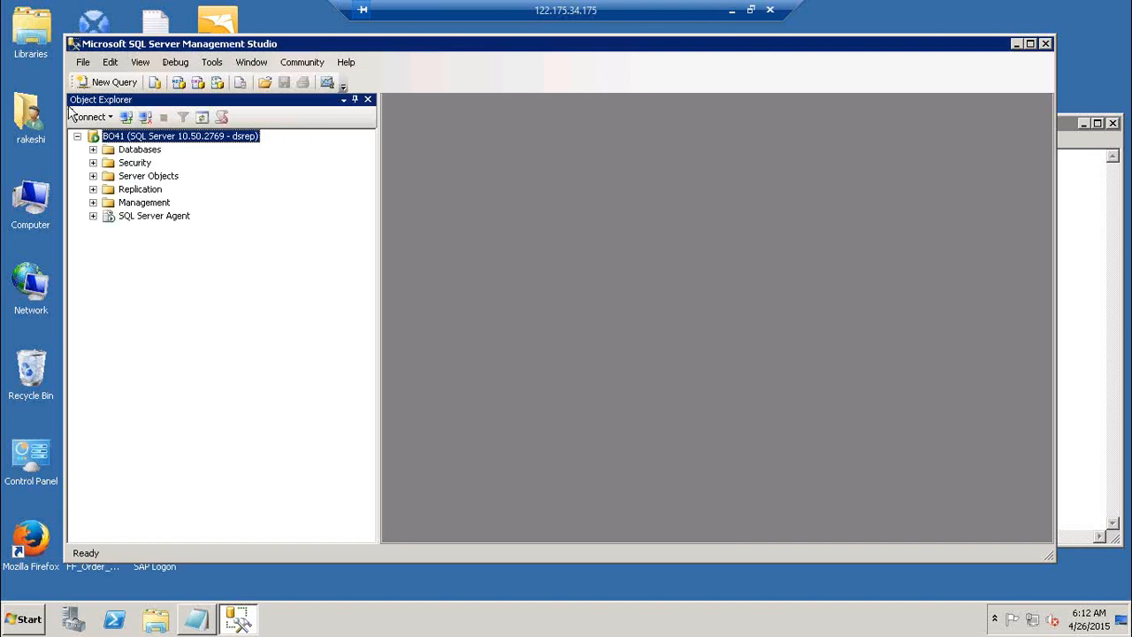
# Expand Northwind's Tables folder and scroll through dbo tables like dbo.Customers and dbo.Categories.
pyautogui.click(93, 150)
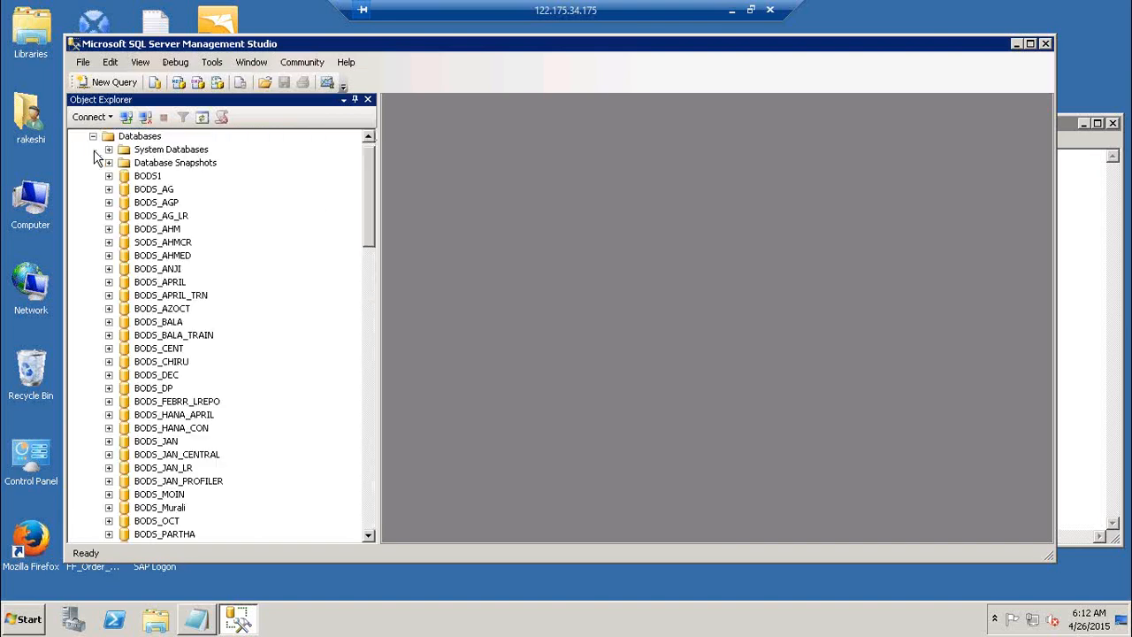
pyautogui.click(372, 506)
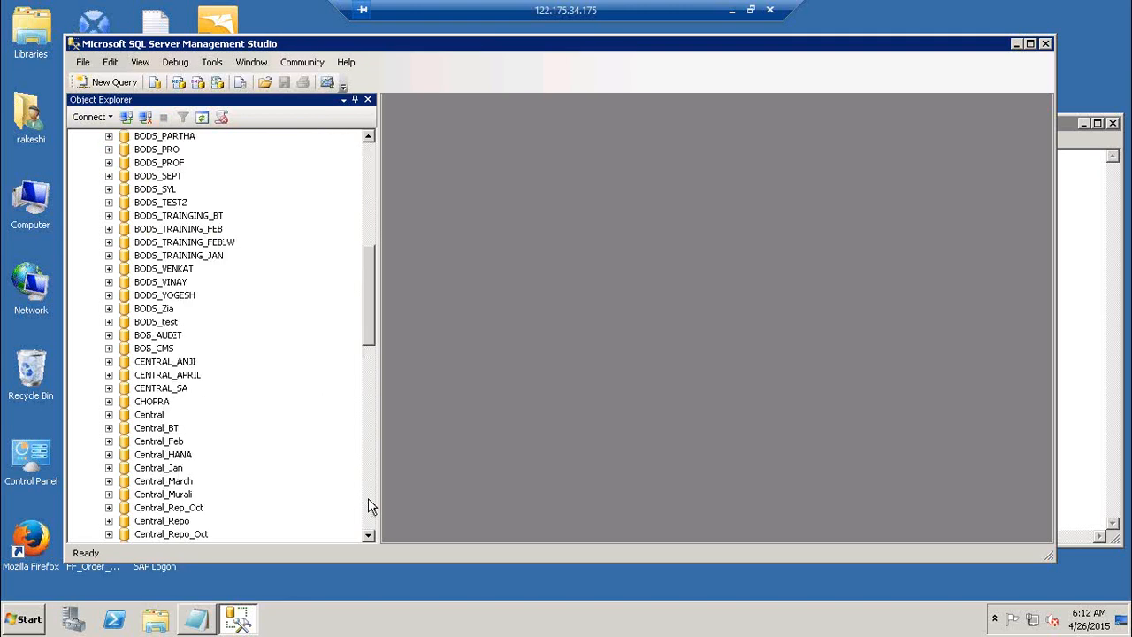
pyautogui.click(372, 506)
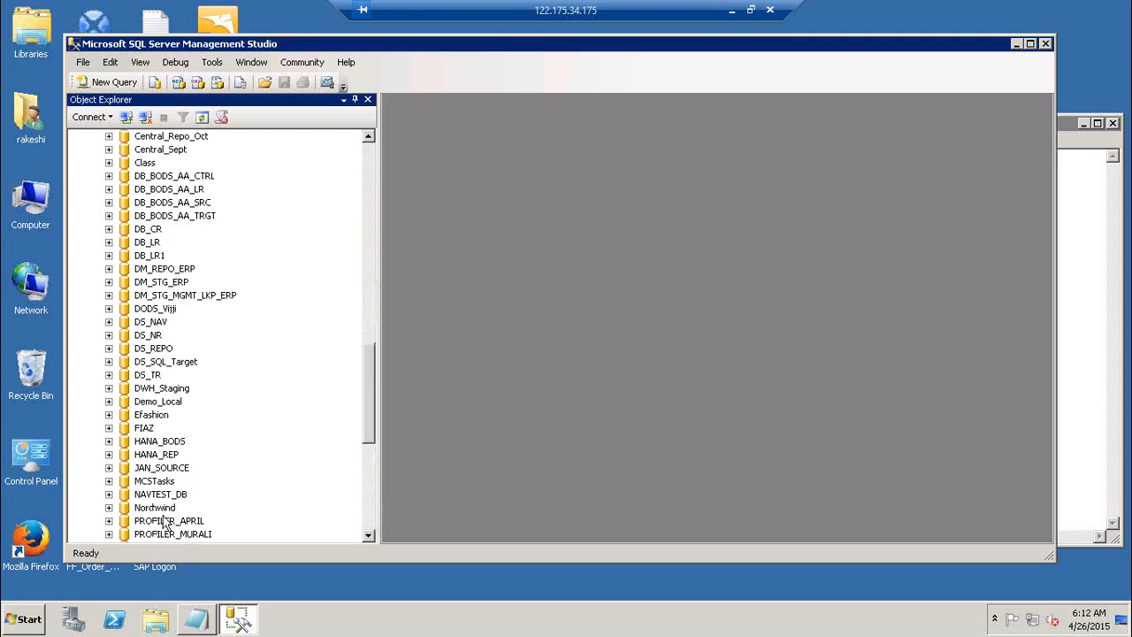
pyautogui.click(108, 509)
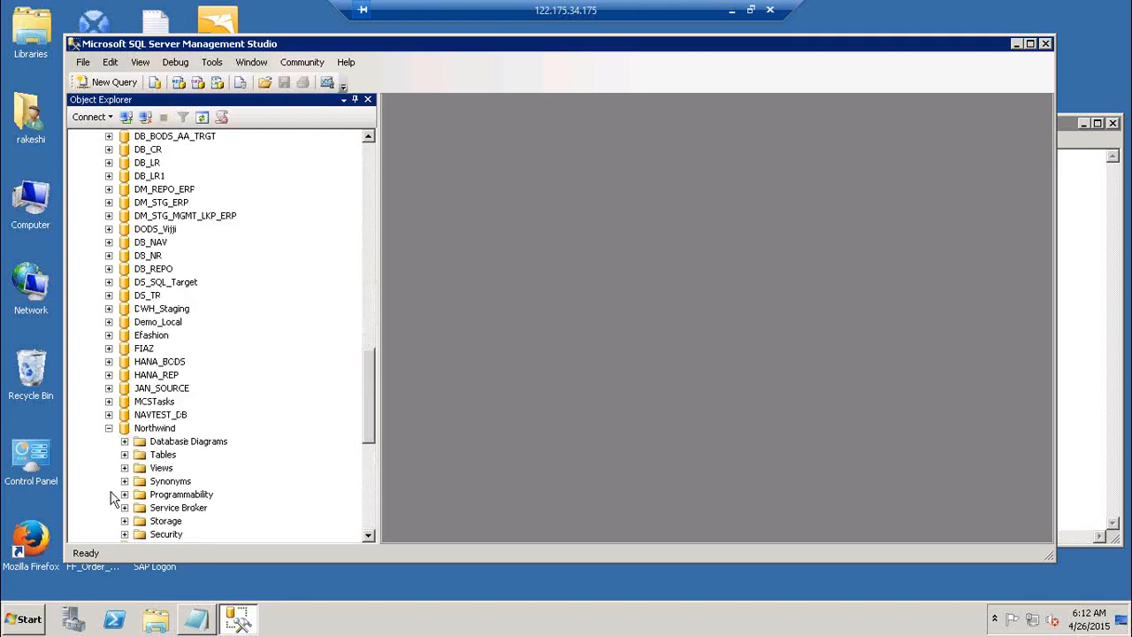
pyautogui.click(124, 454)
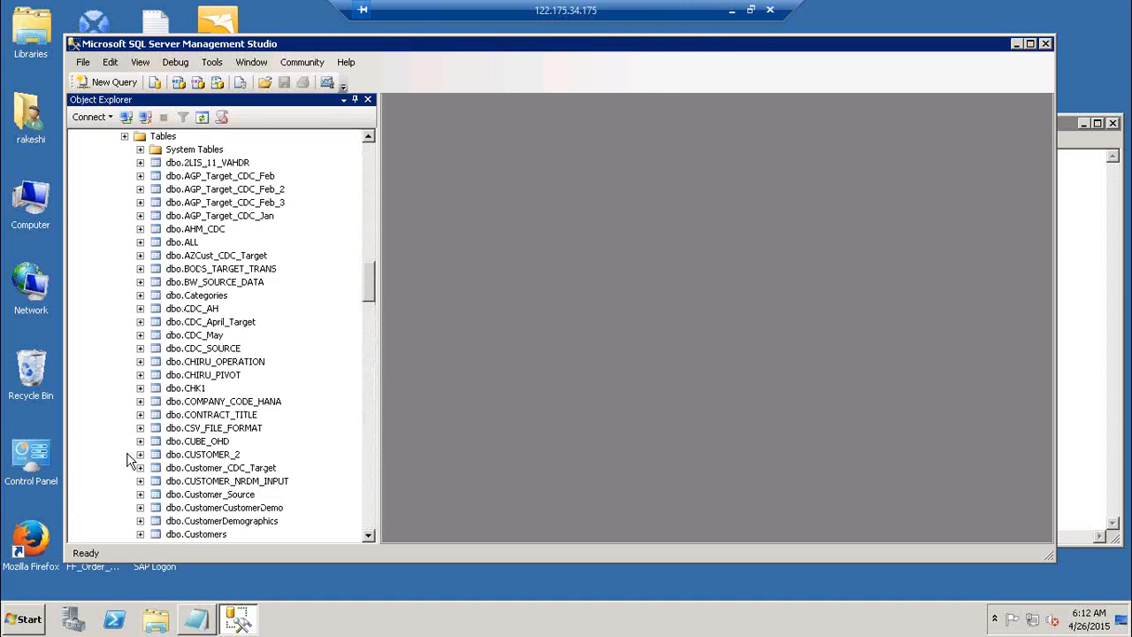
pyautogui.click(373, 520)
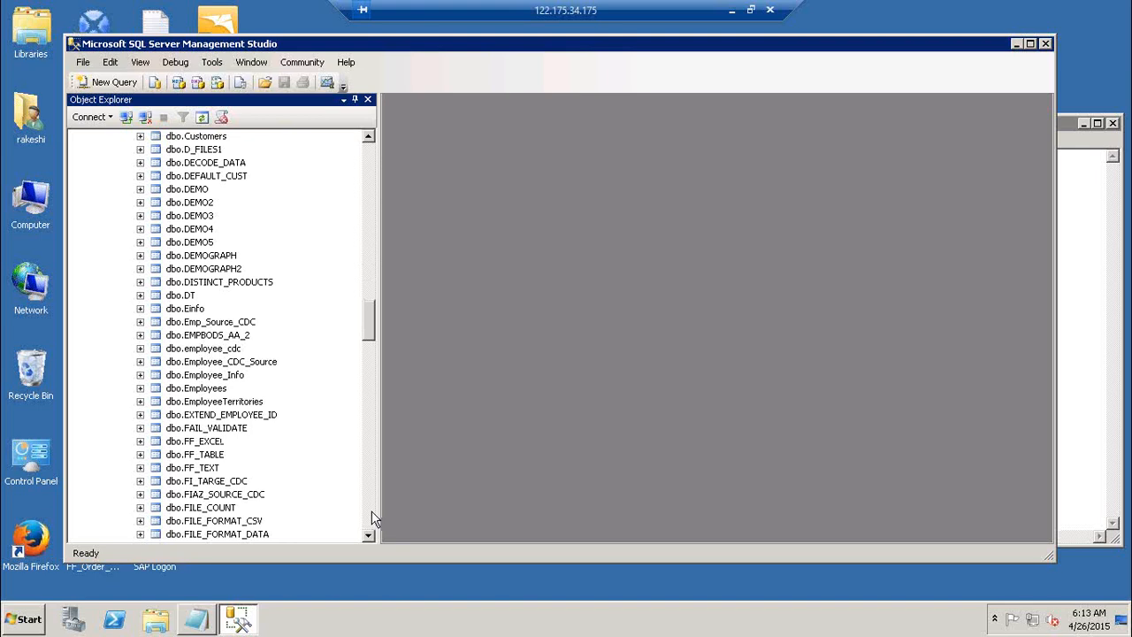
pyautogui.click(371, 511)
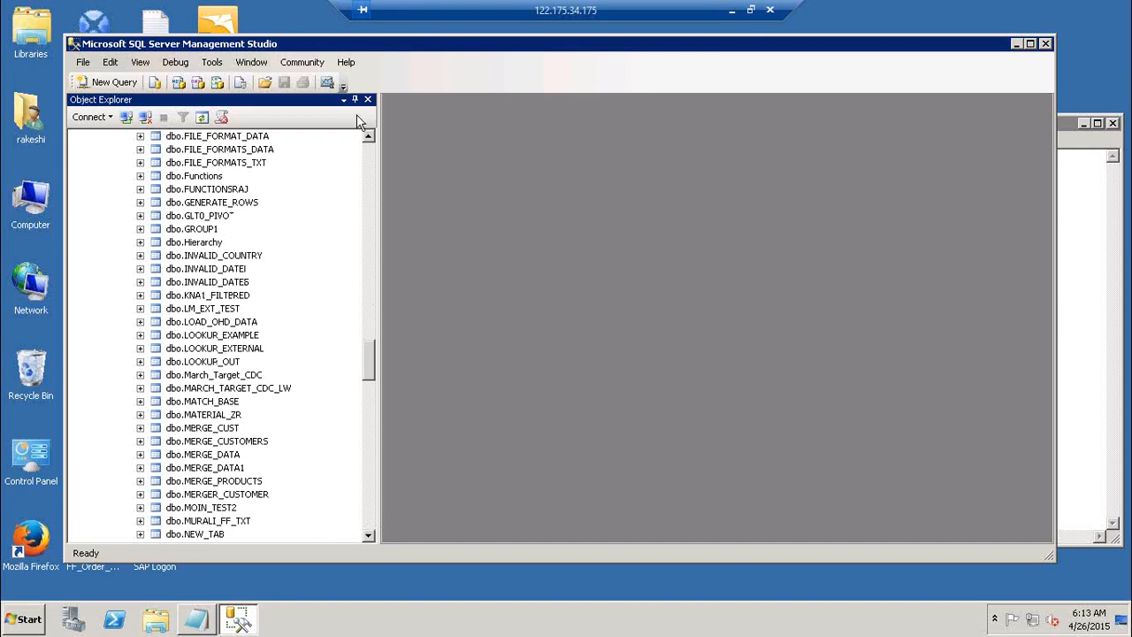
pyautogui.click(370, 167)
pyautogui.click(370, 166)
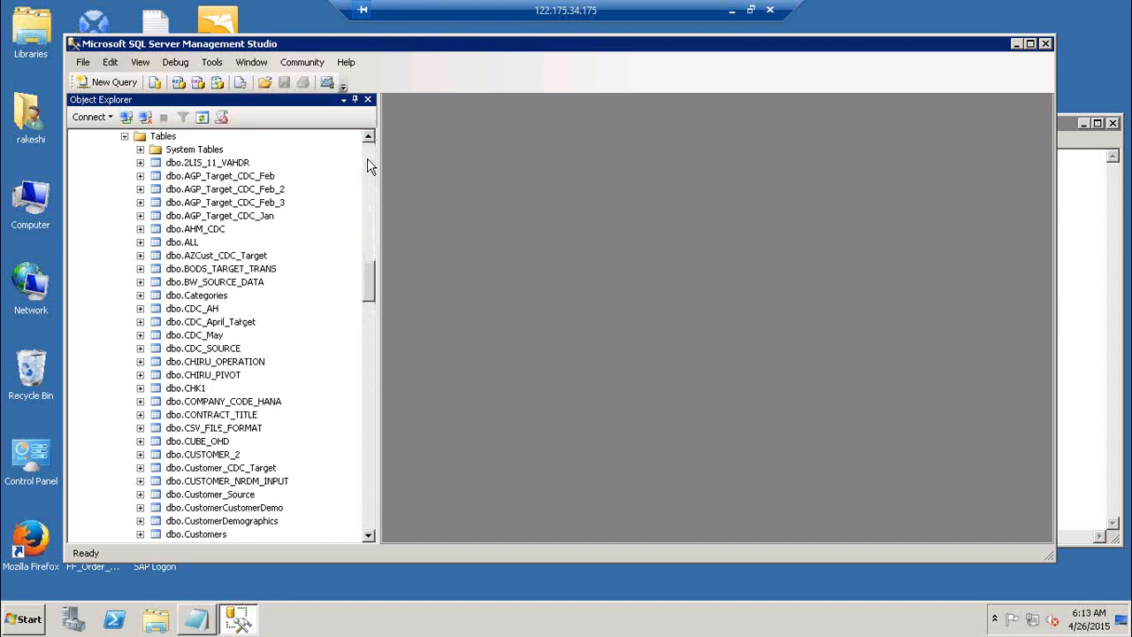
# Collapse Northwind, expand and collapse Efashion, and scroll Object Explorer back to the top.
pyautogui.click(124, 137)
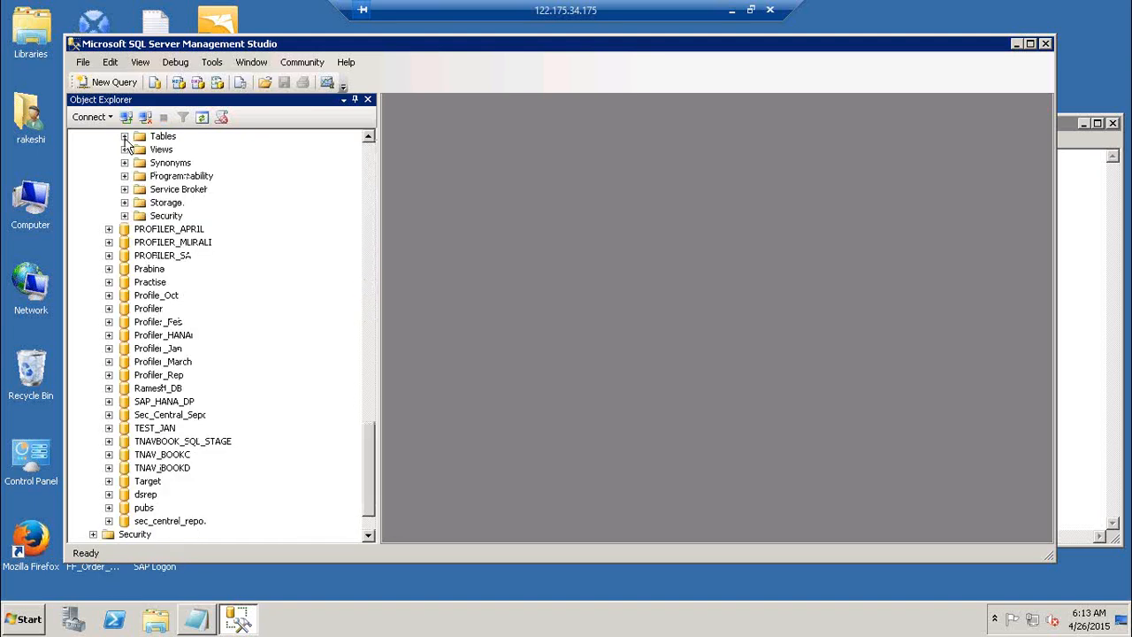
pyautogui.click(368, 156)
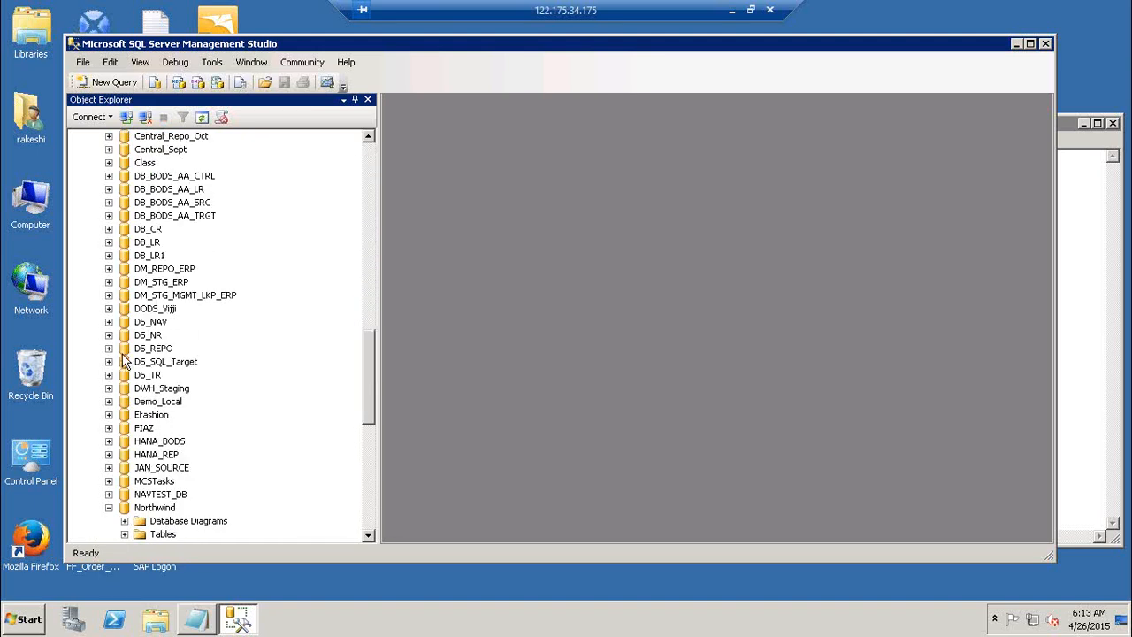
pyautogui.click(109, 509)
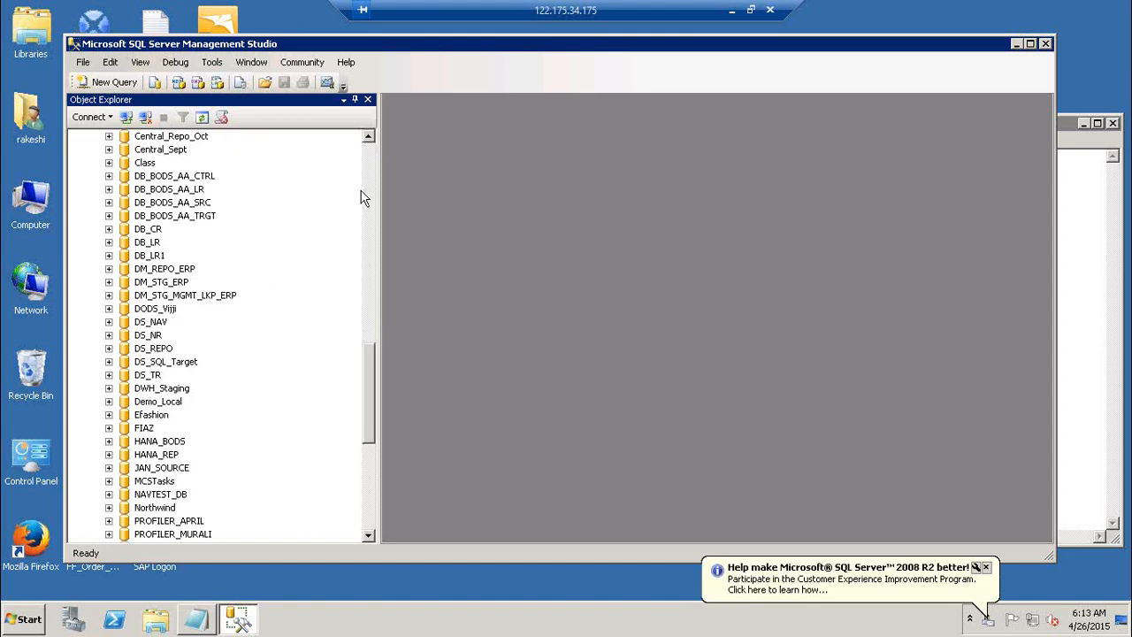
pyautogui.click(109, 416)
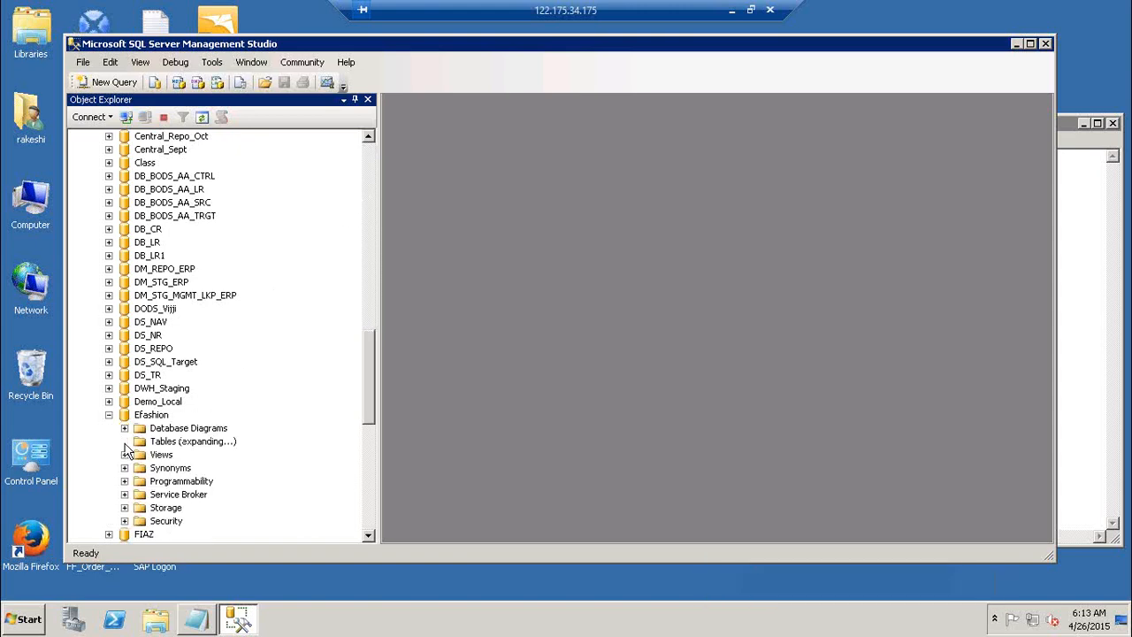
pyautogui.click(369, 536)
pyautogui.click(369, 536)
pyautogui.click(369, 536)
pyautogui.click(369, 536)
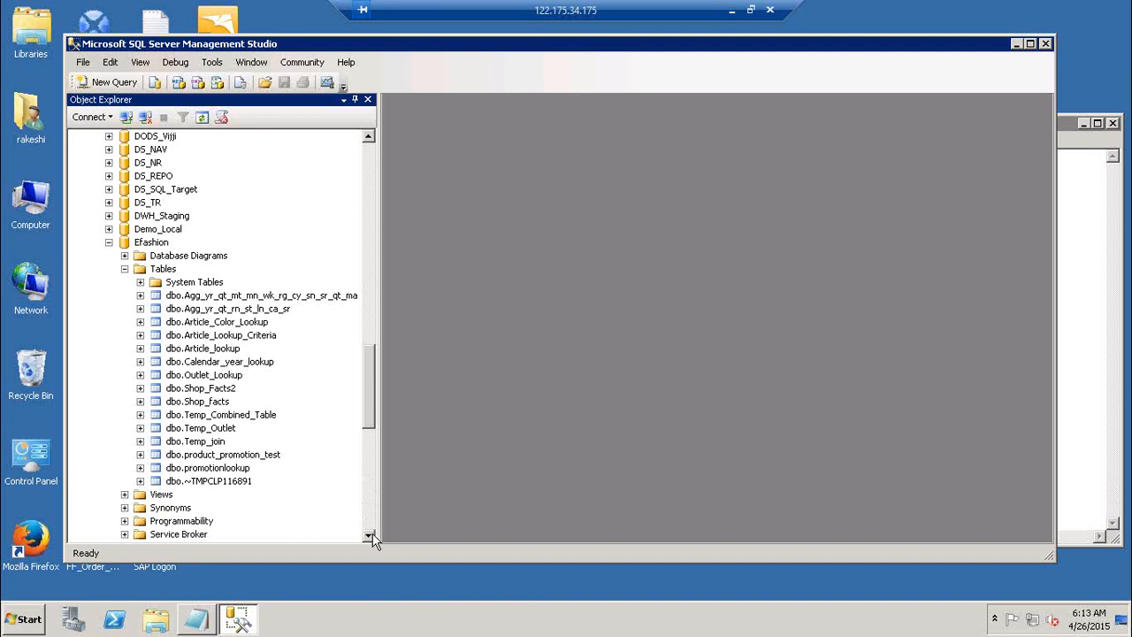
pyautogui.click(109, 243)
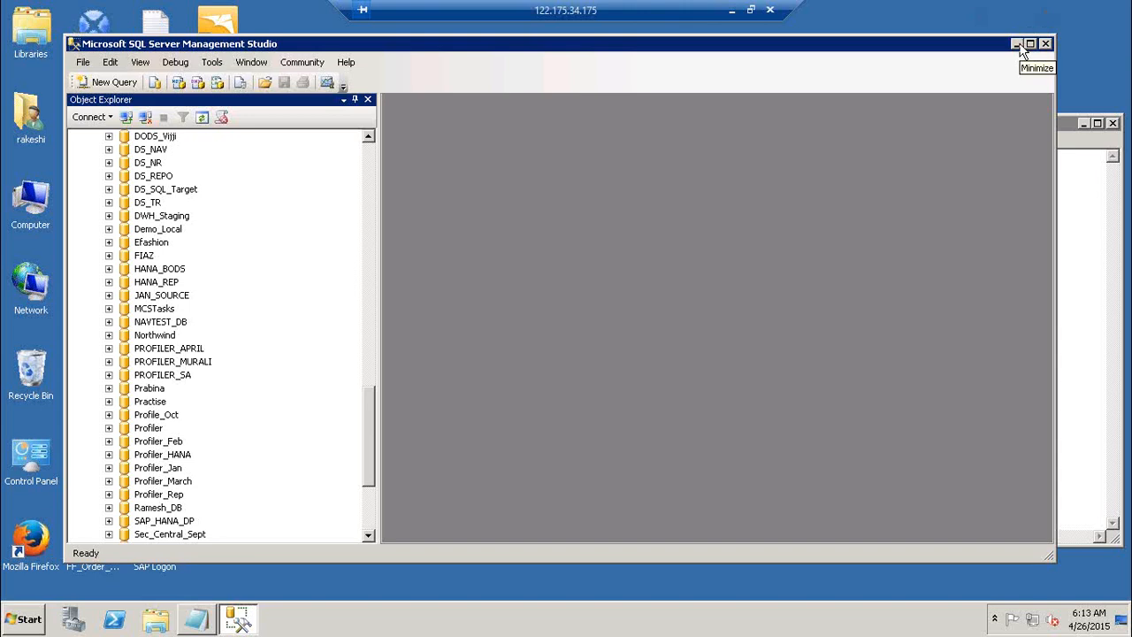
pyautogui.click(368, 163)
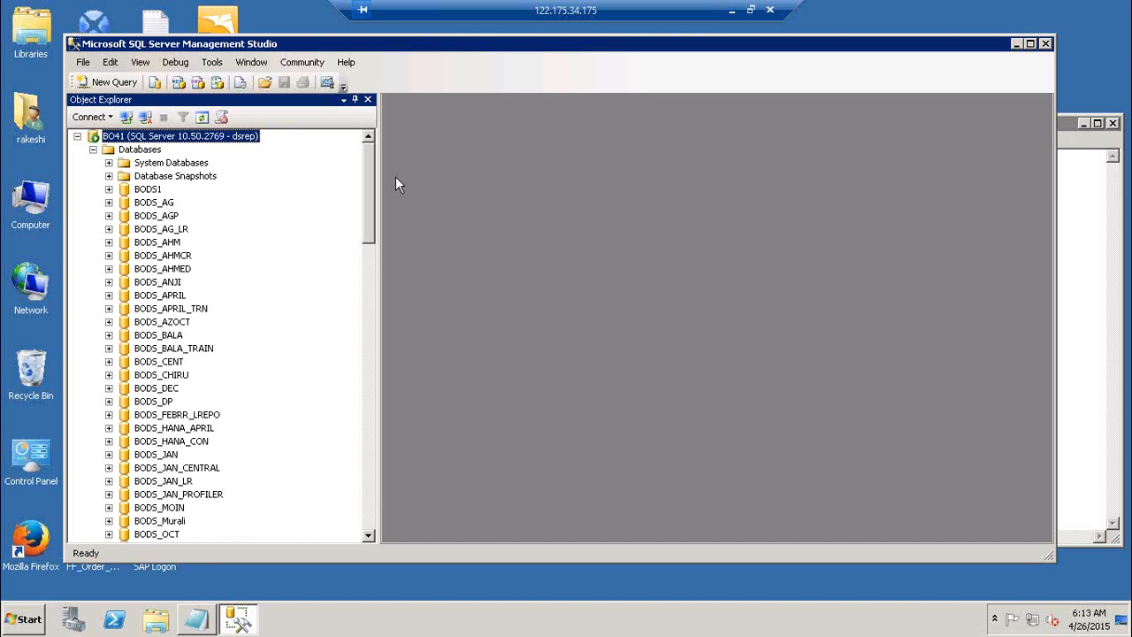
pyautogui.rightClick(139, 152)
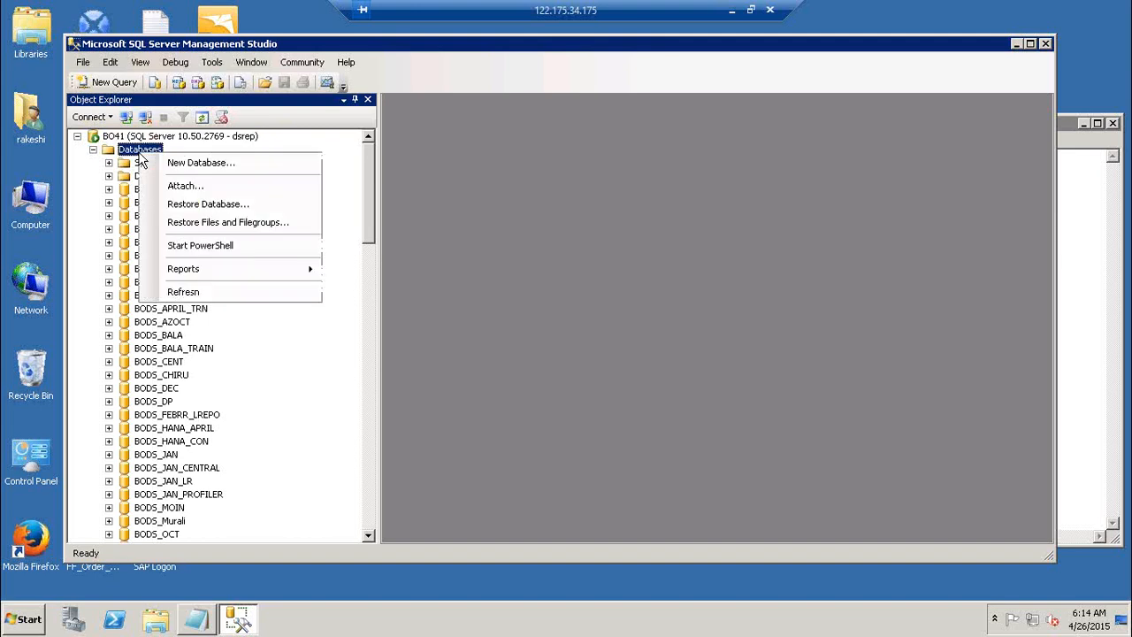
pyautogui.click(276, 186)
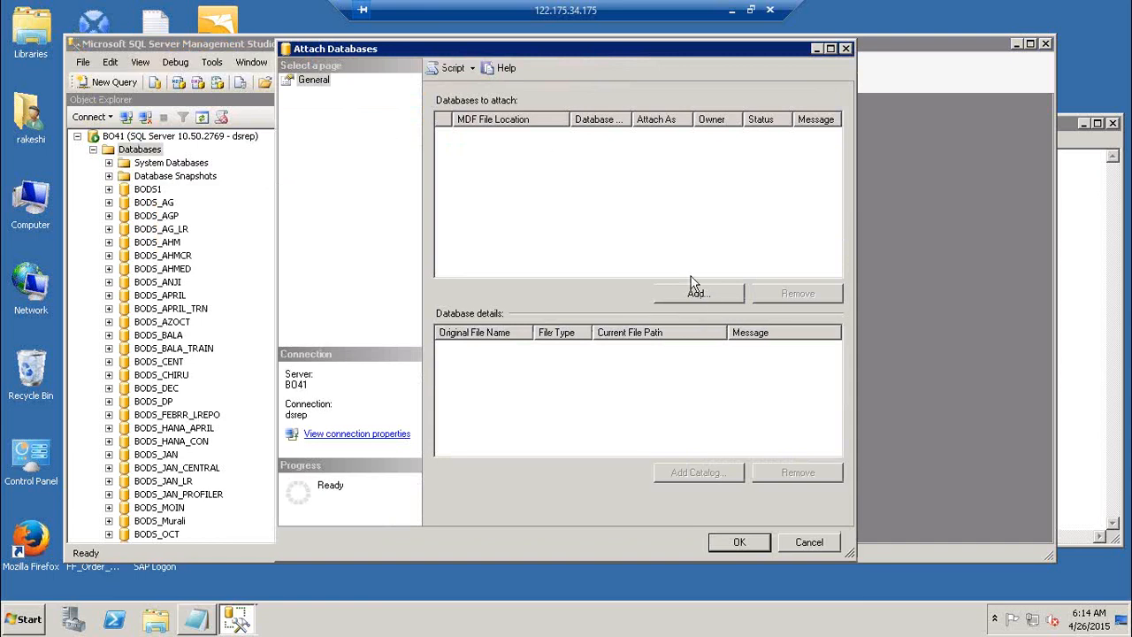
pyautogui.click(713, 299)
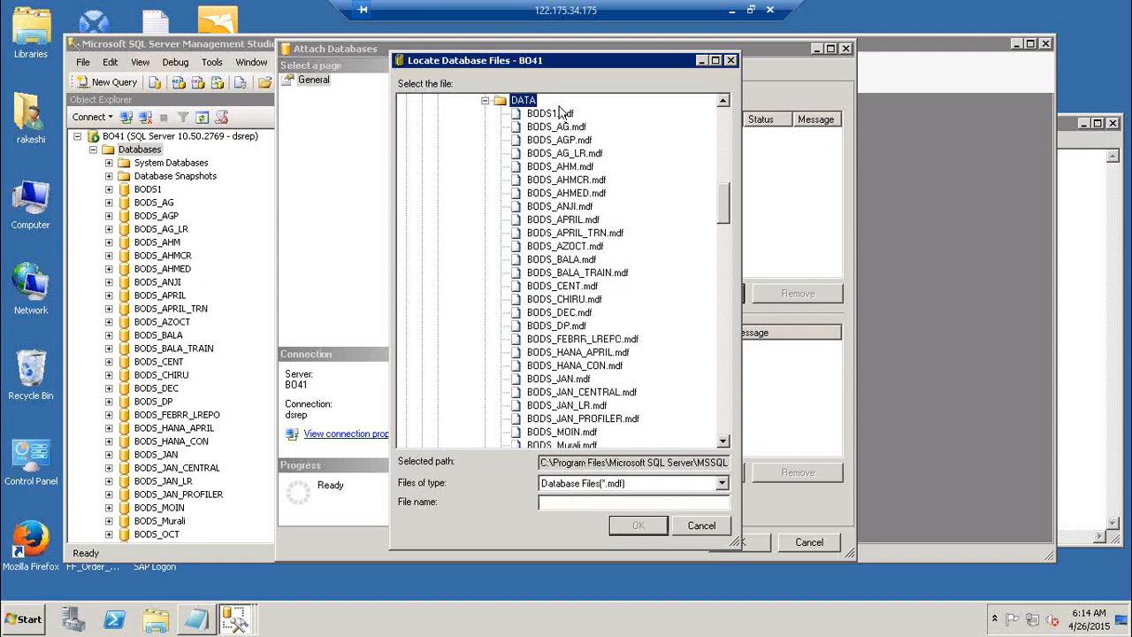
pyautogui.click(563, 114)
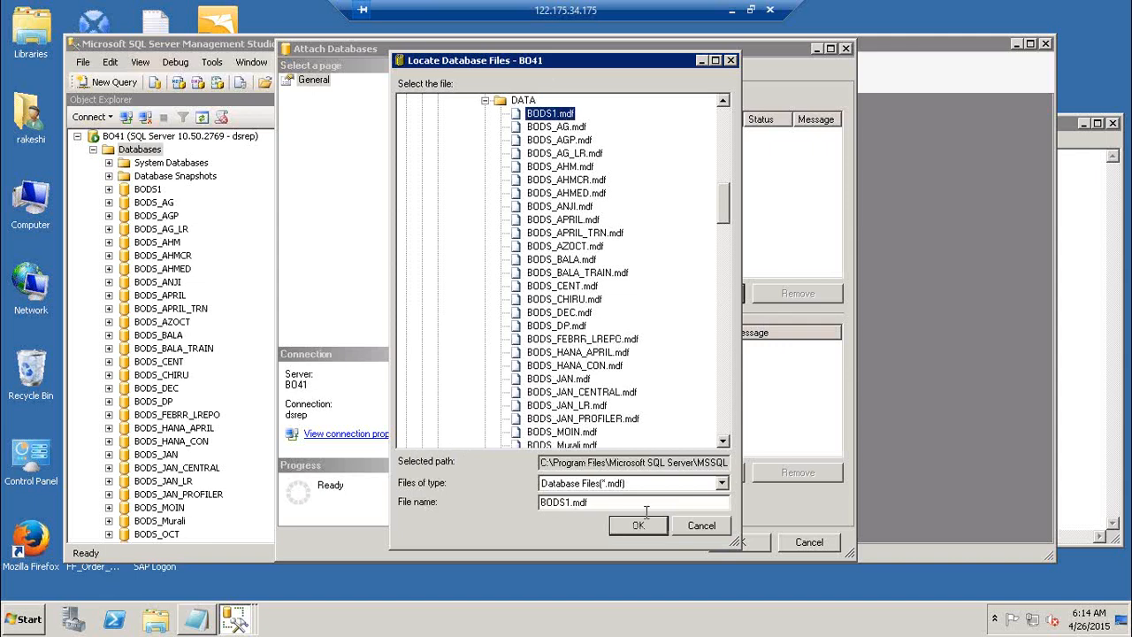
pyautogui.click(707, 531)
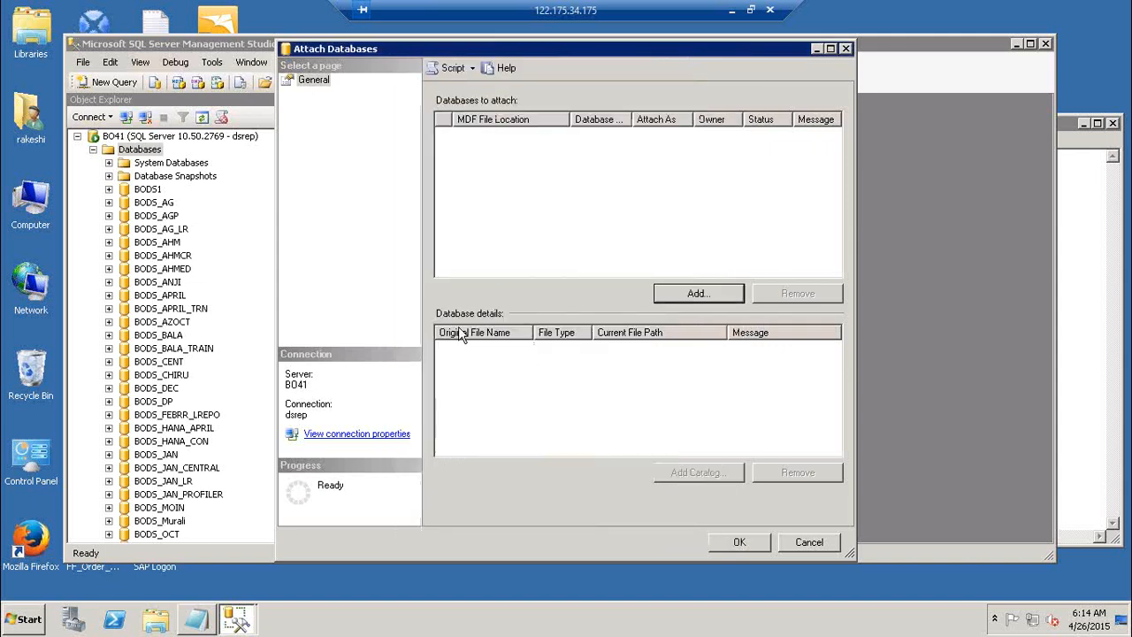
pyautogui.click(809, 544)
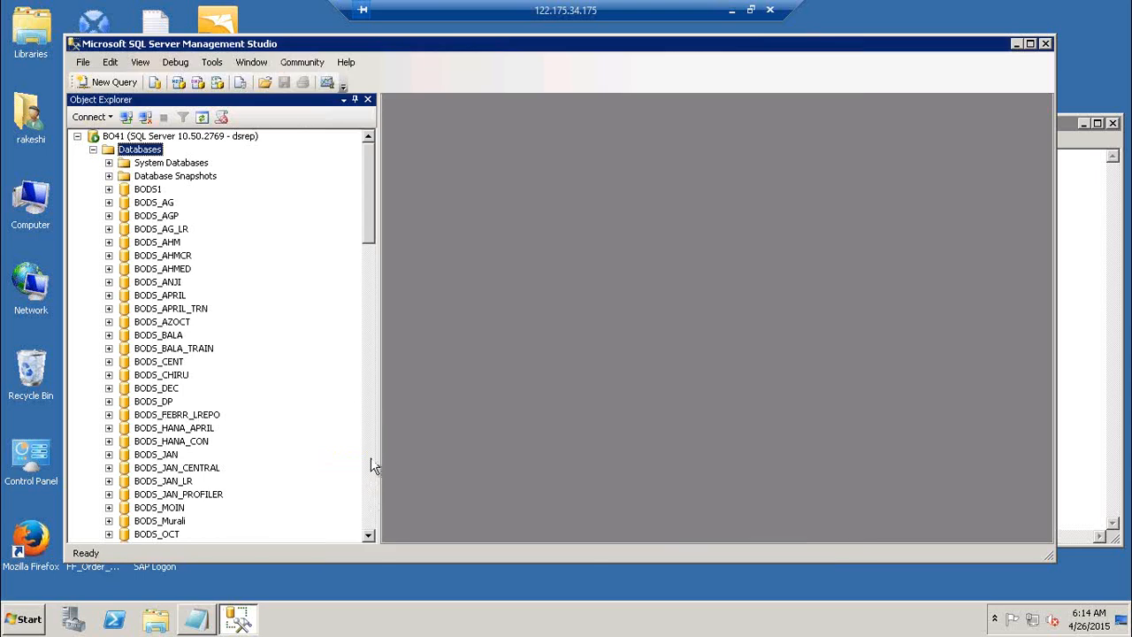
pyautogui.click(370, 472)
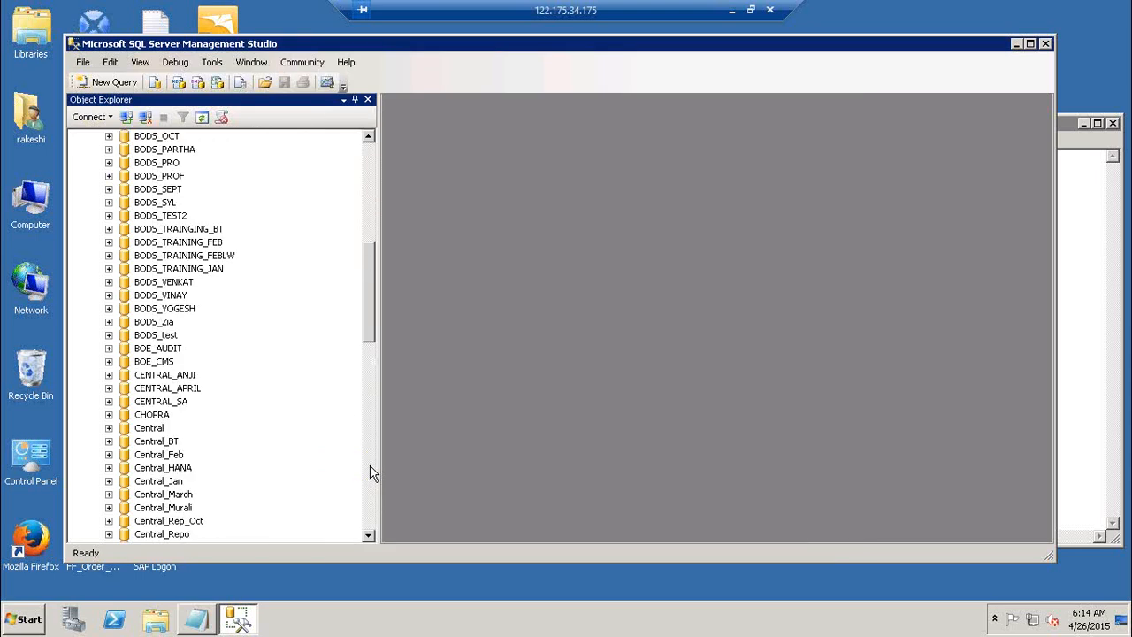
pyautogui.click(370, 472)
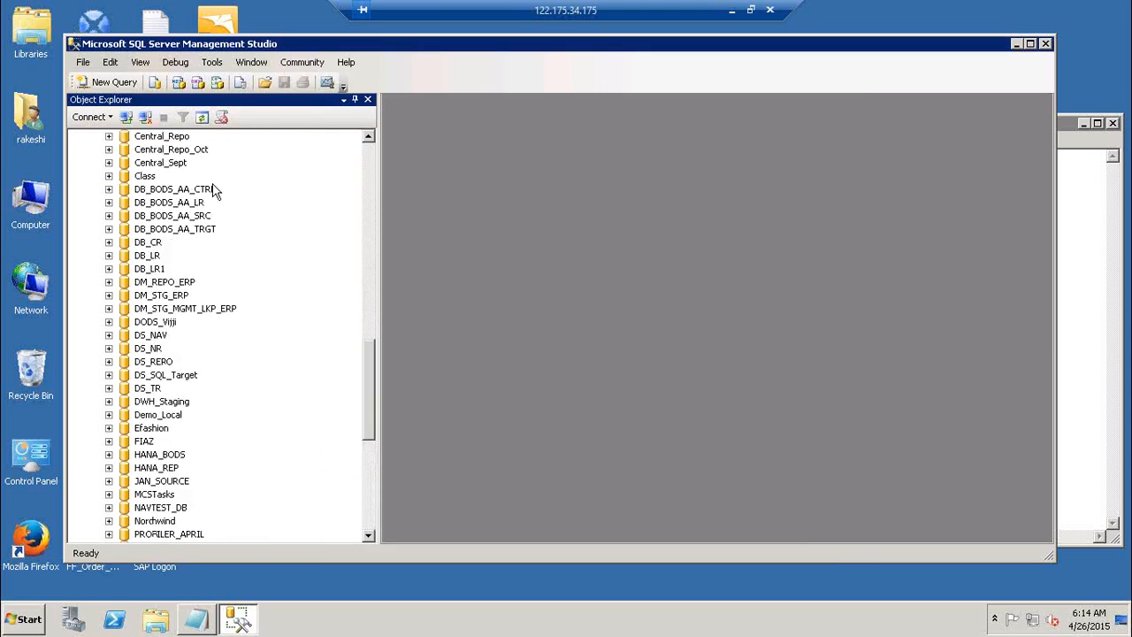
pyautogui.click(109, 429)
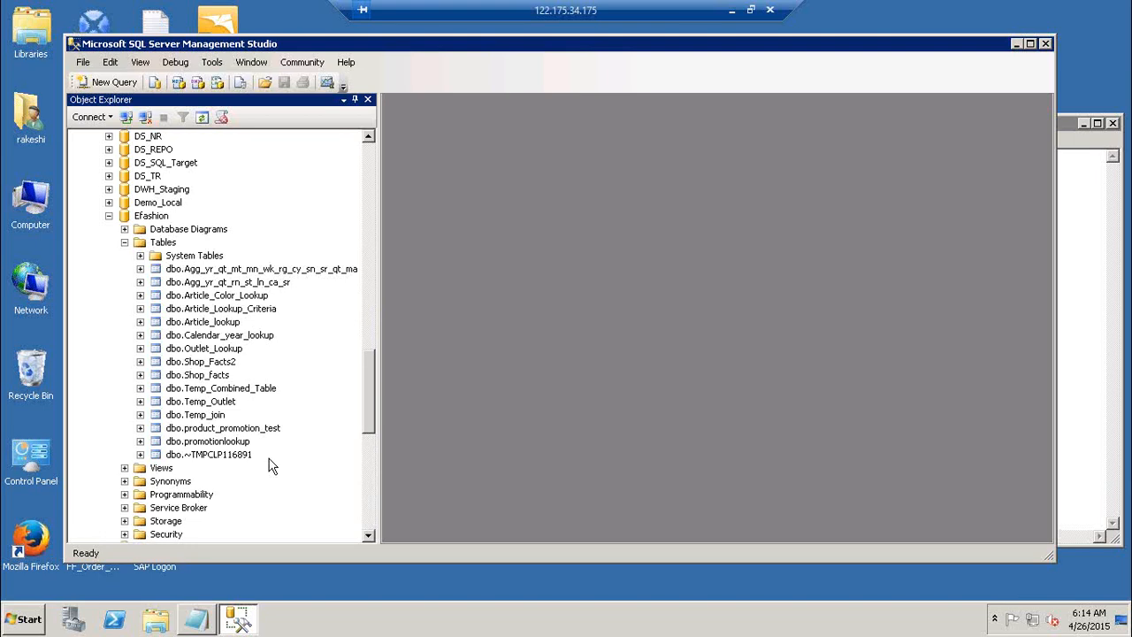
pyautogui.click(125, 242)
pyautogui.click(109, 216)
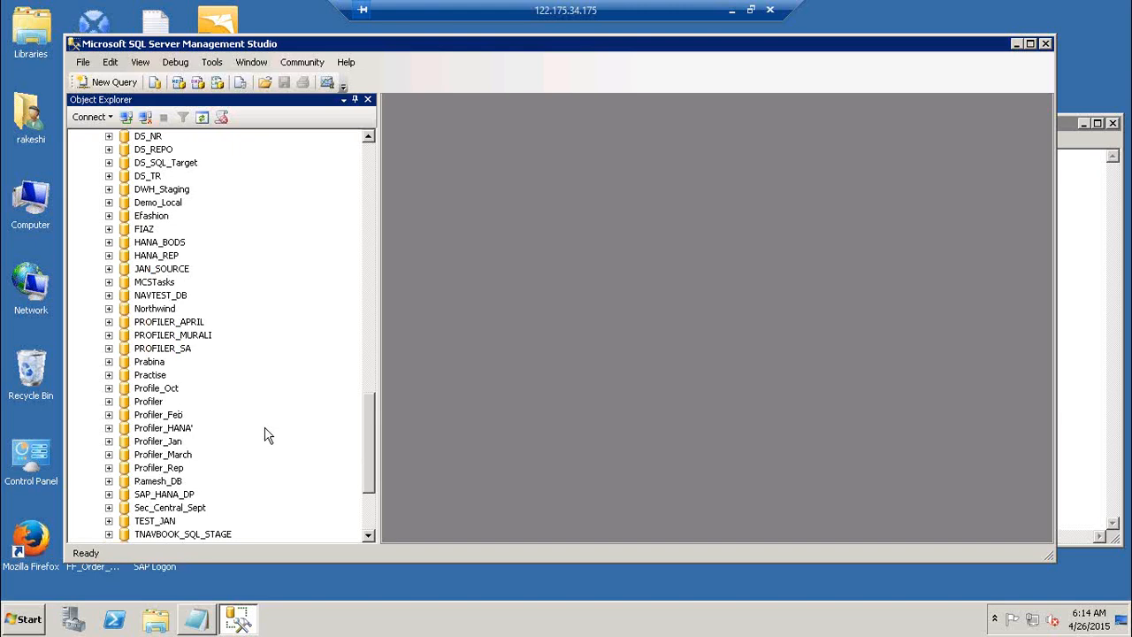
pyautogui.click(164, 310)
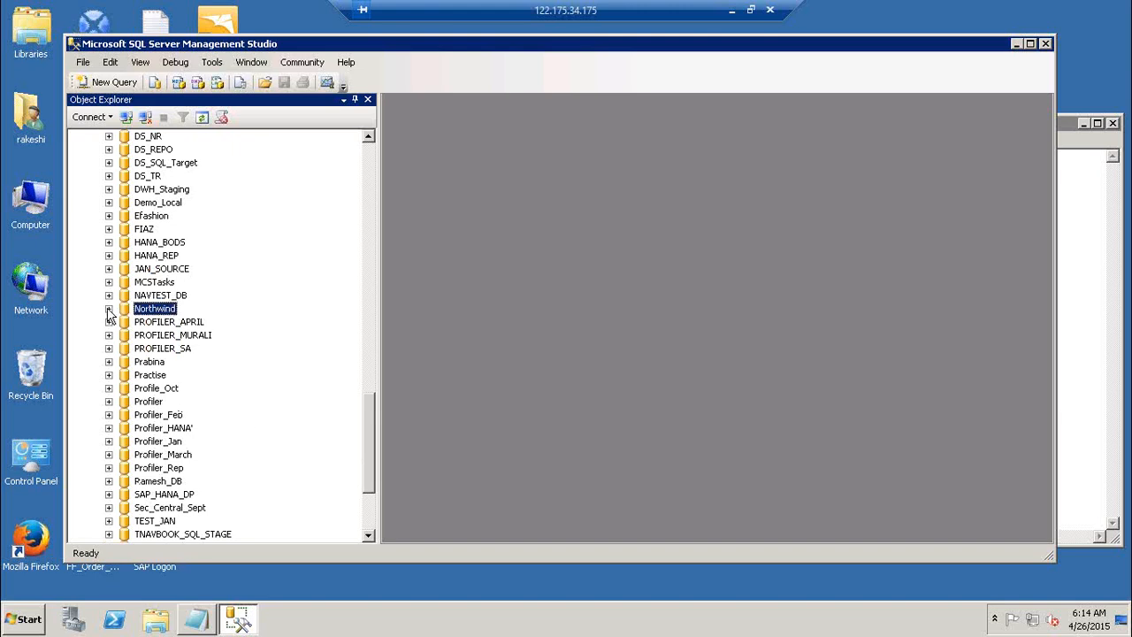
pyautogui.click(108, 308)
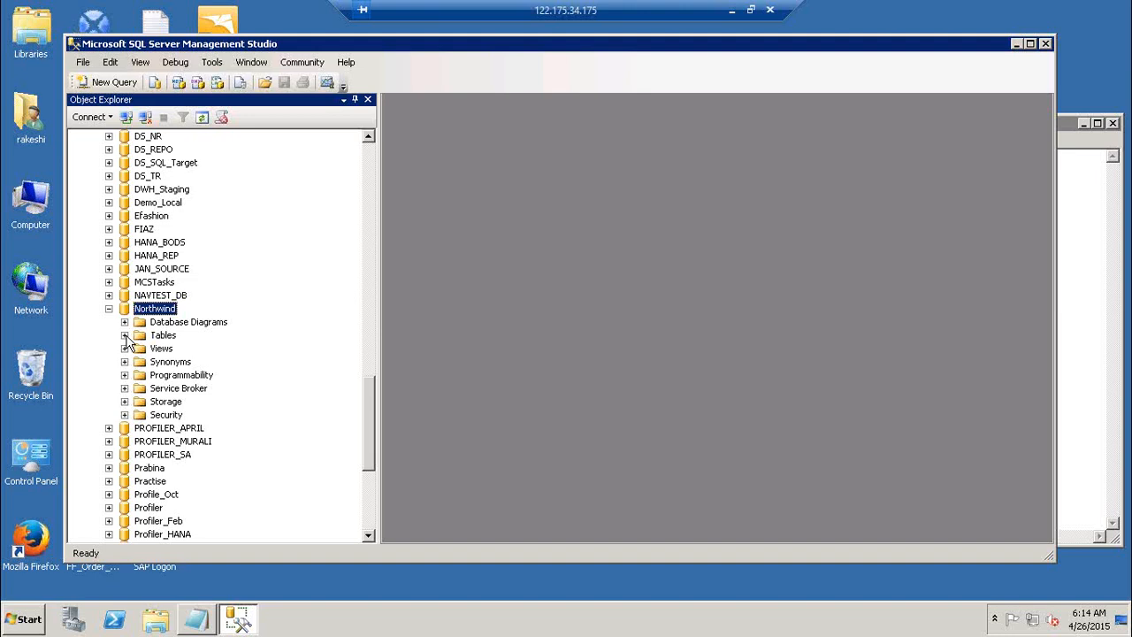
pyautogui.click(125, 336)
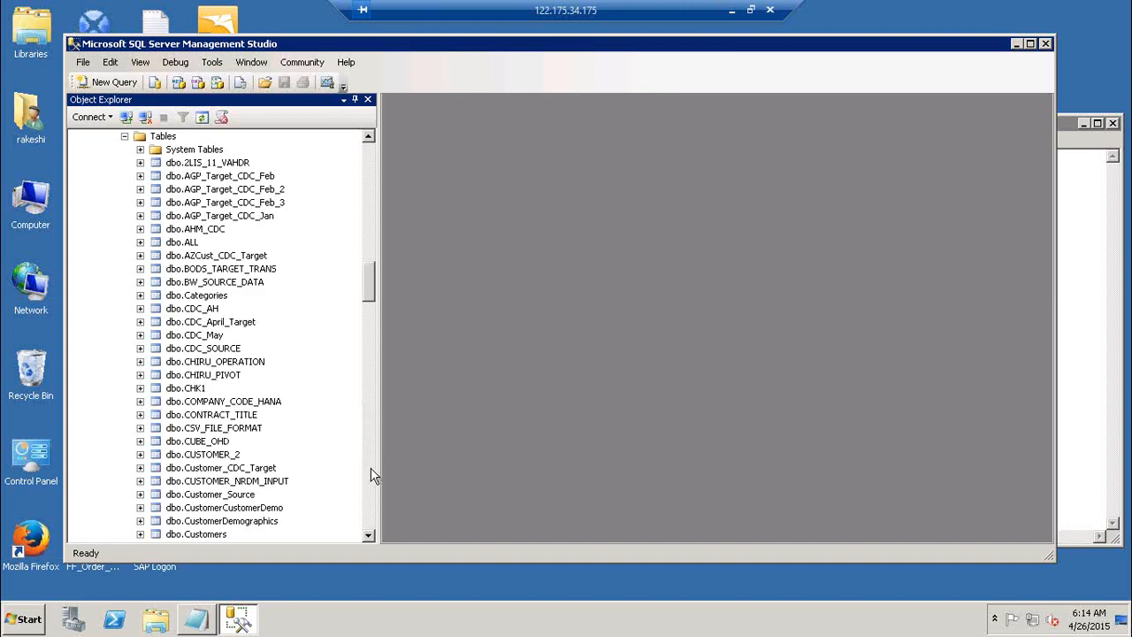
pyautogui.click(370, 522)
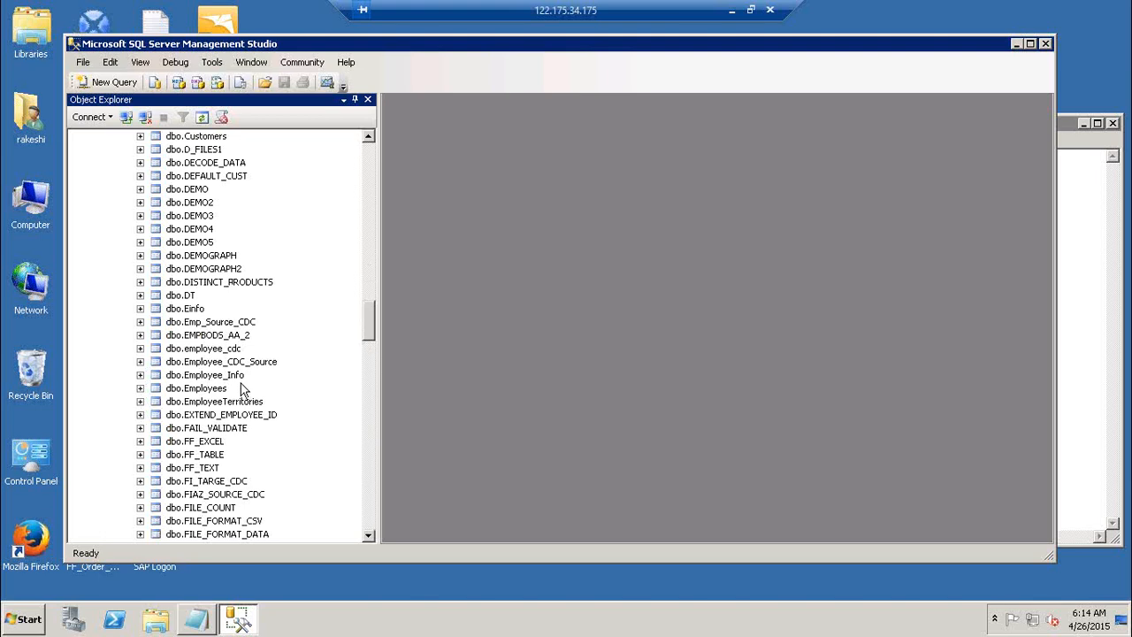
pyautogui.click(202, 395)
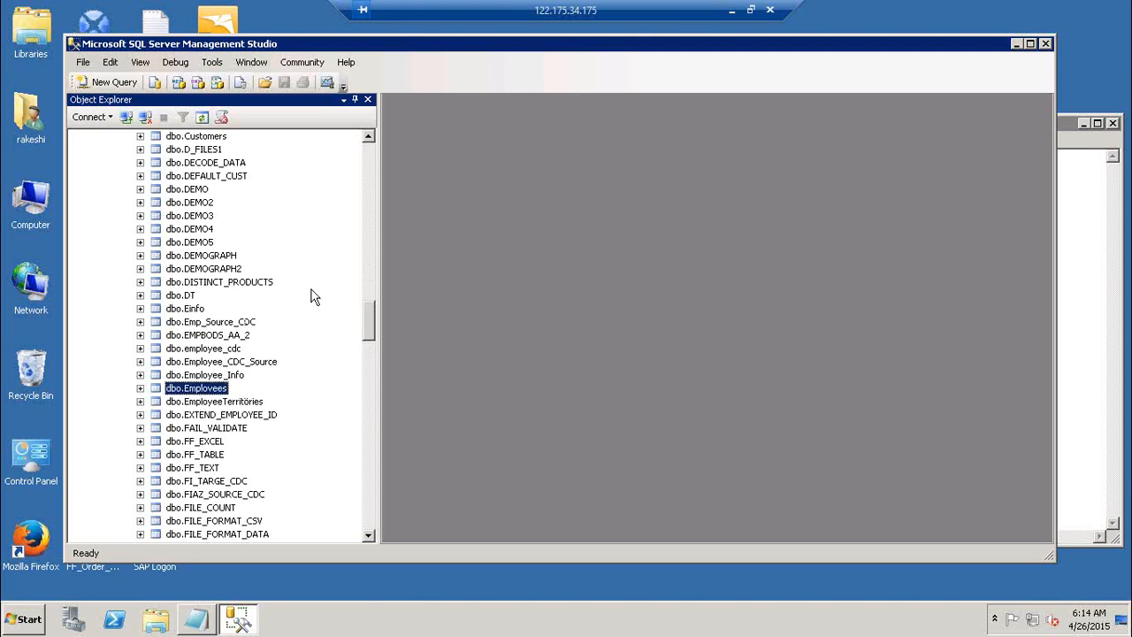
pyautogui.click(371, 522)
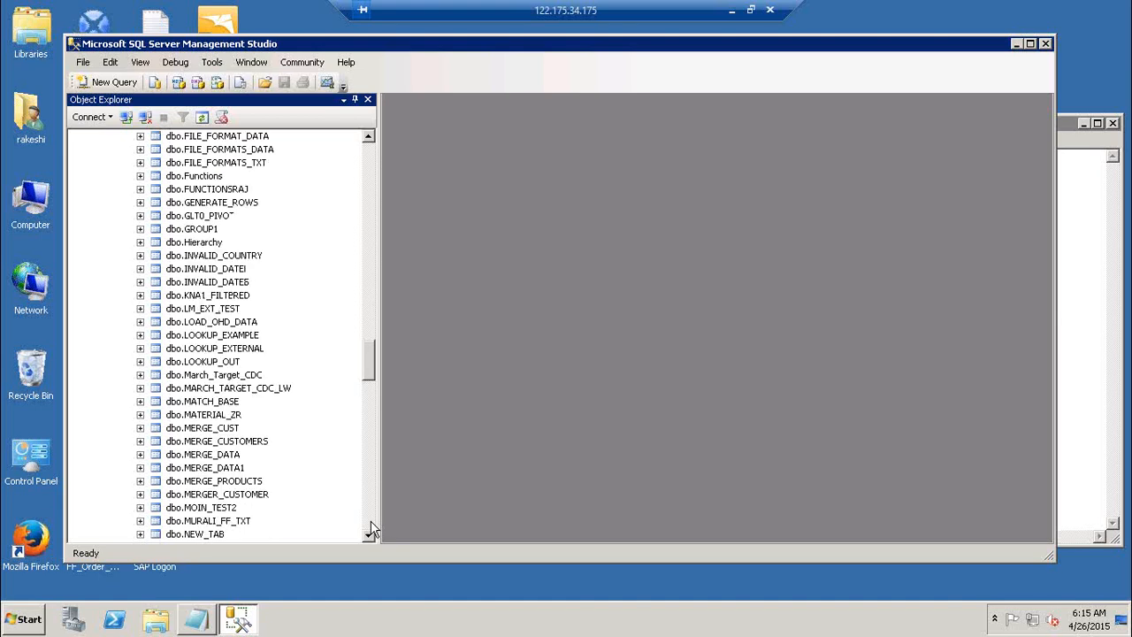
pyautogui.click(372, 529)
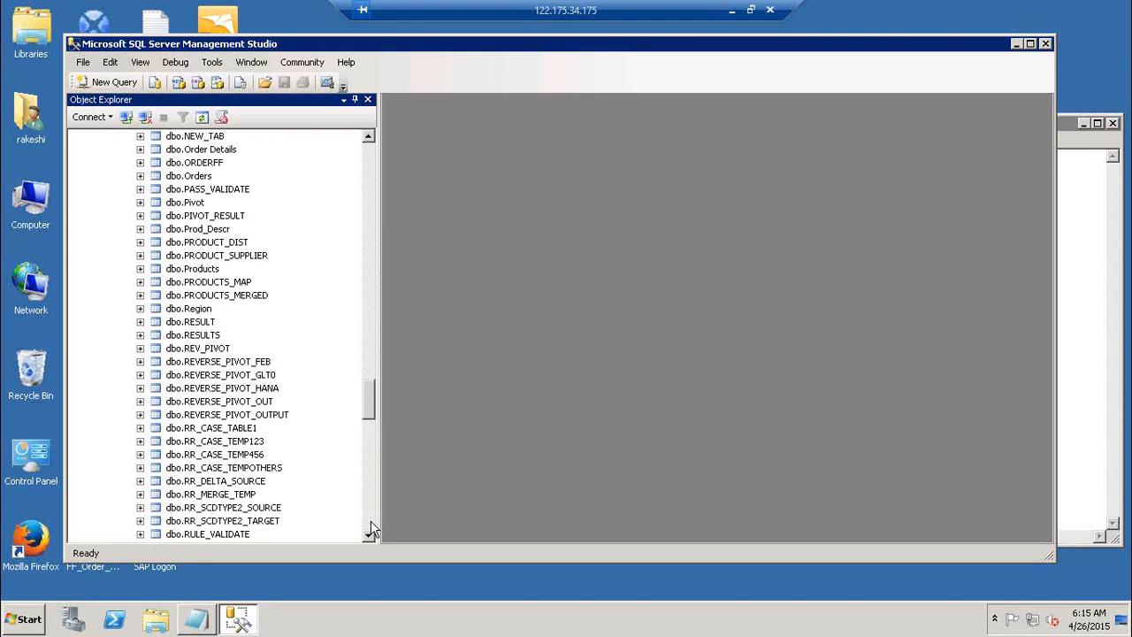
pyautogui.click(209, 178)
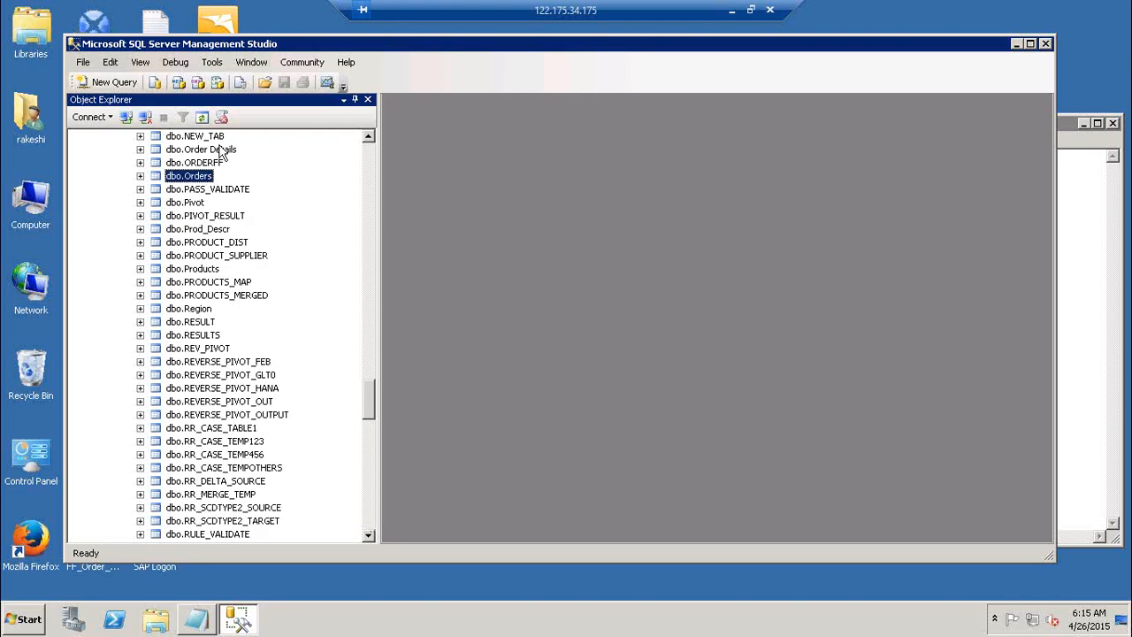
pyautogui.click(221, 151)
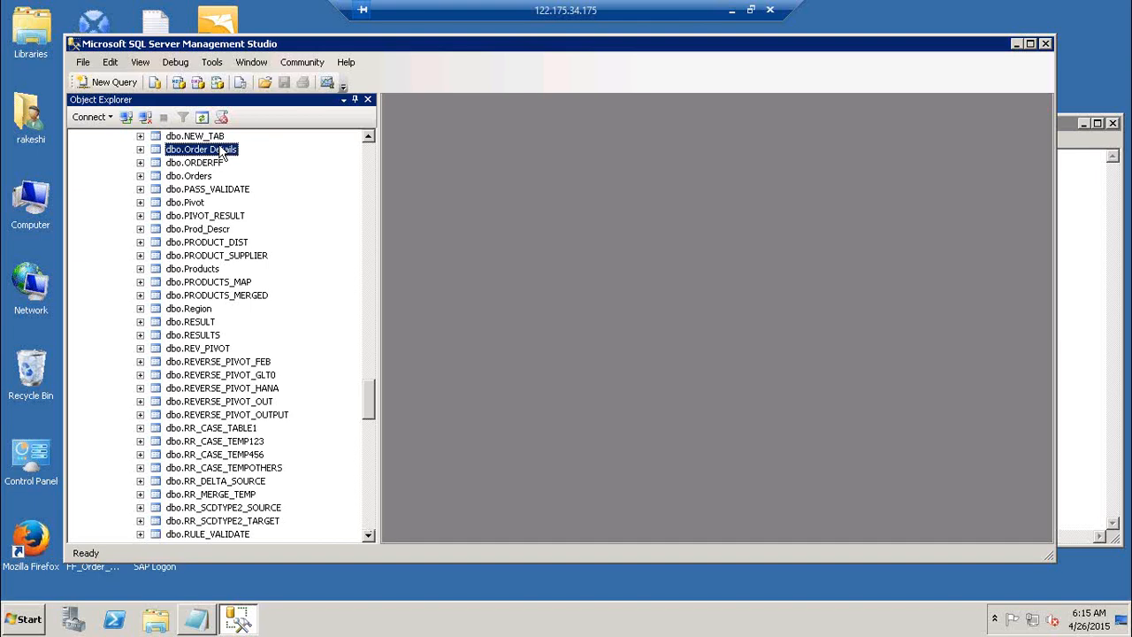
pyautogui.click(212, 271)
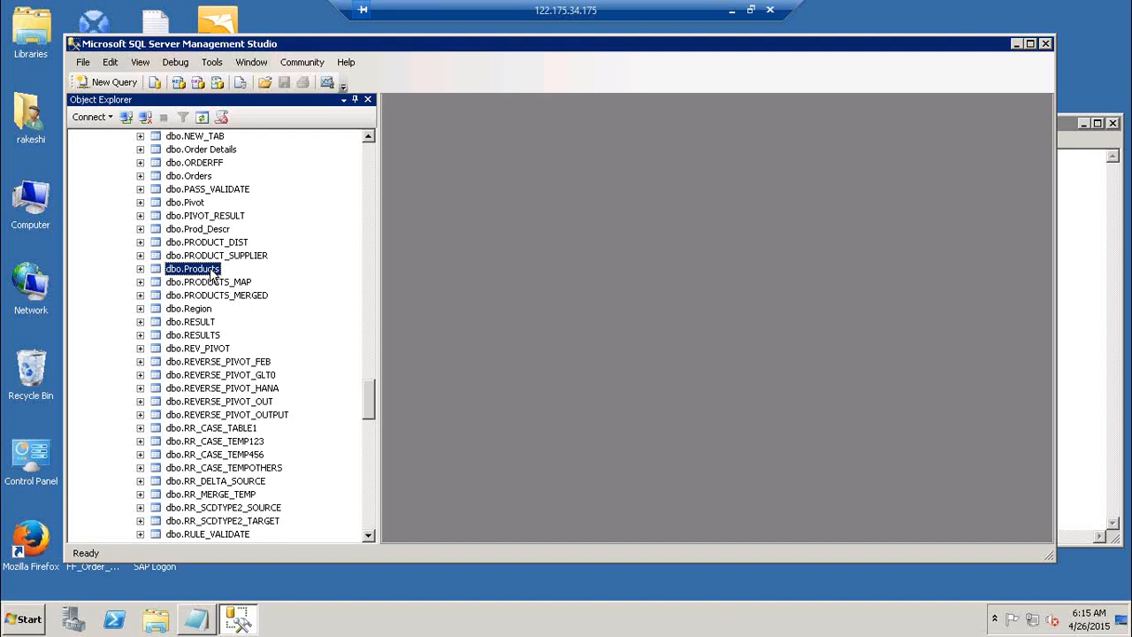
pyautogui.click(212, 270)
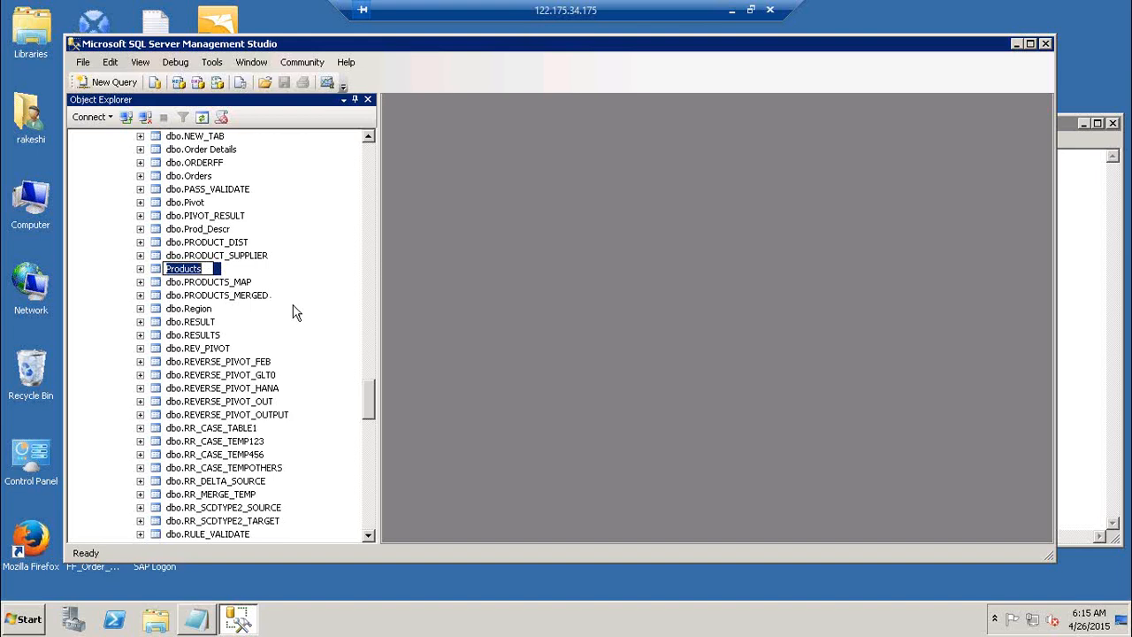
pyautogui.press('Escape')
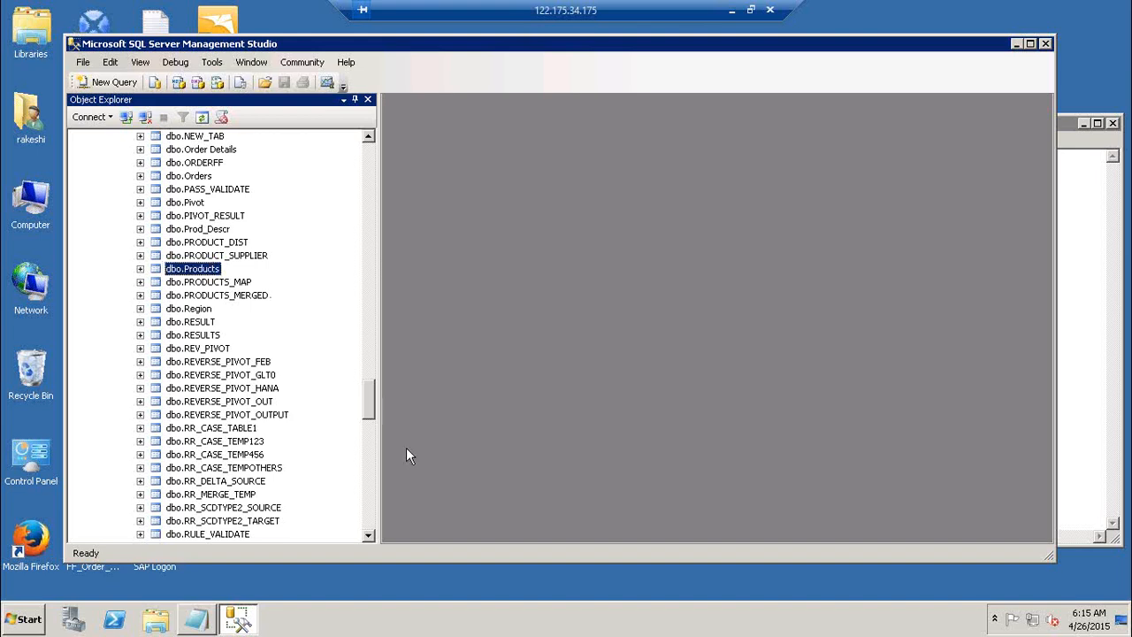
pyautogui.moveTo(372, 407); pyautogui.dragTo(373, 443)
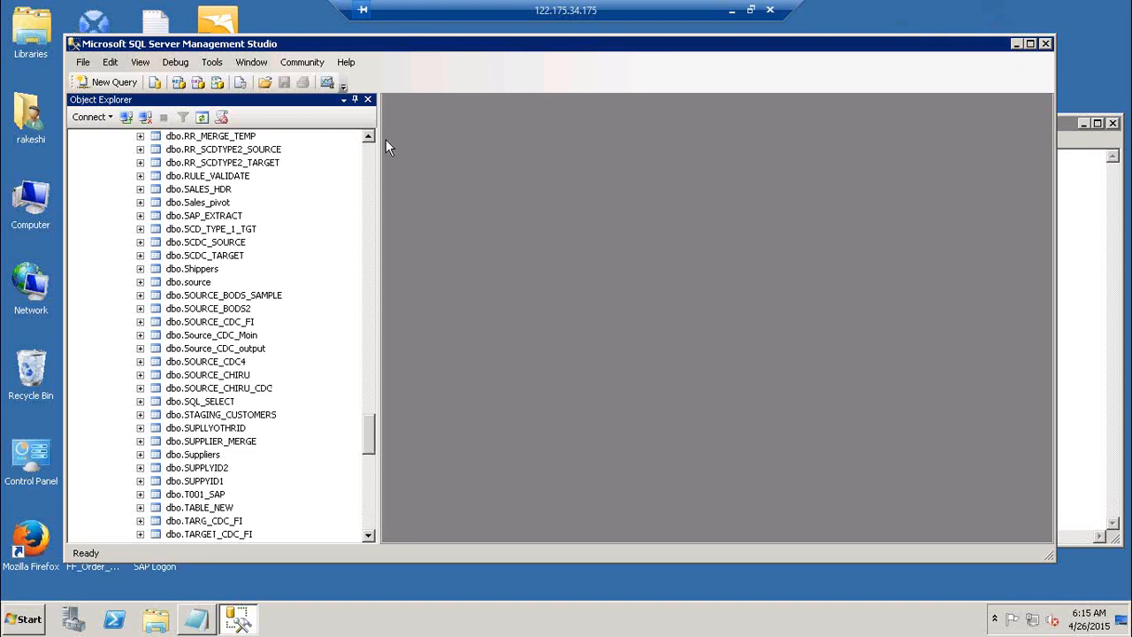
pyautogui.scroll(10, 372, 164)
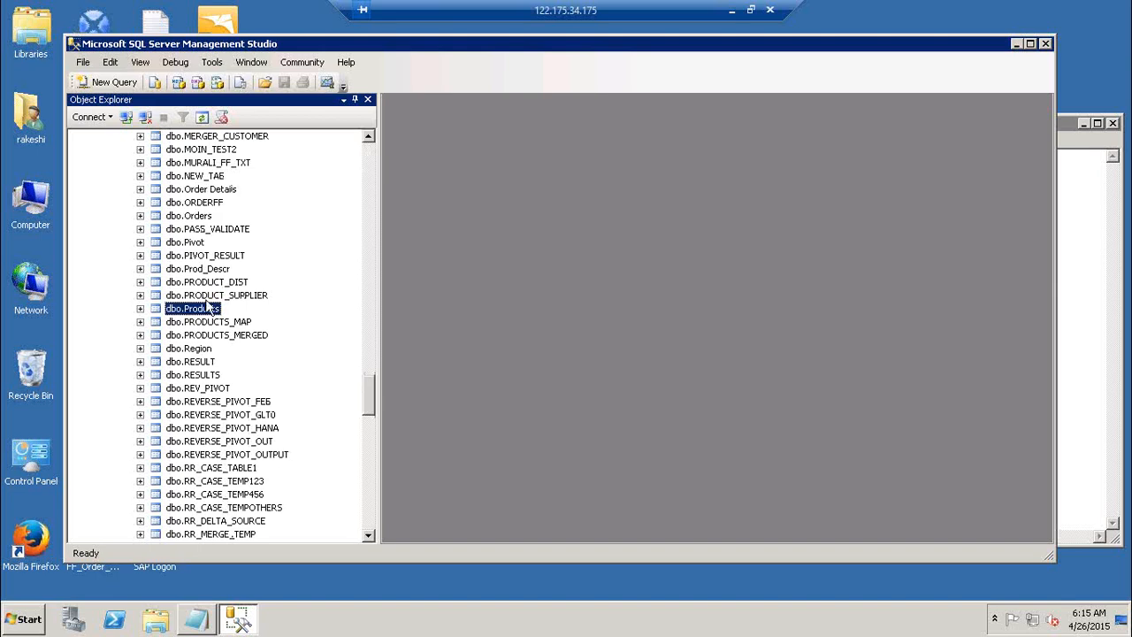
# Return to Notepad and insert sub-item 'a) Source DB' under '1) DB --> DB Ext'.
pyautogui.click(1018, 44)
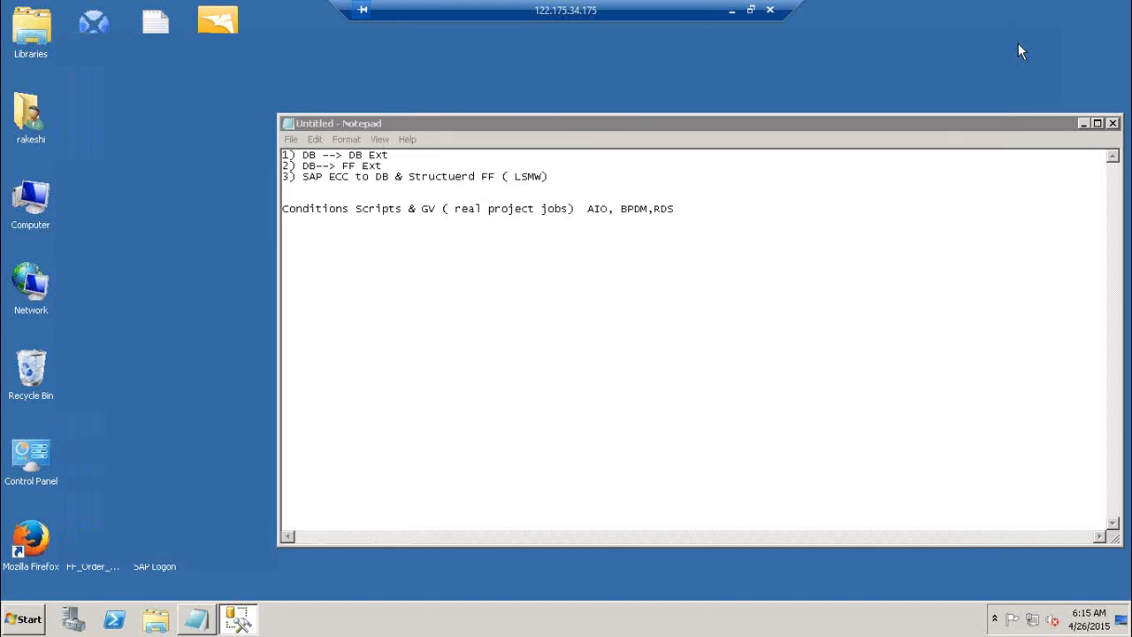
pyautogui.click(1083, 124)
pyautogui.click(199, 624)
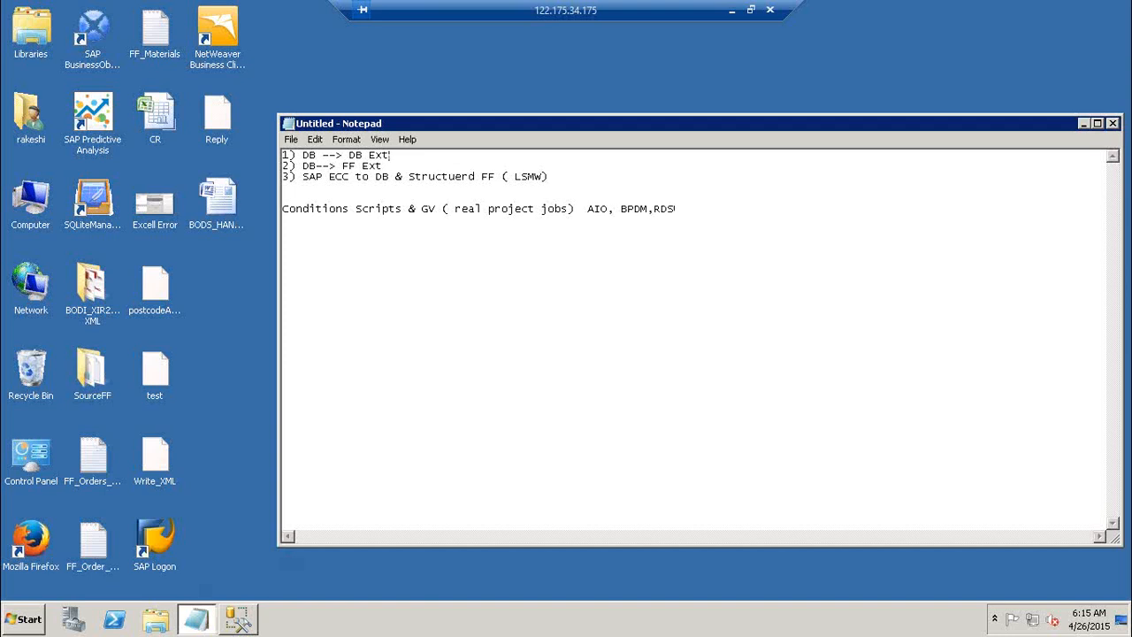
pyautogui.press('Return')
pyautogui.press('Return')
pyautogui.press('Return')
pyautogui.press('Up')
pyautogui.press('Up')
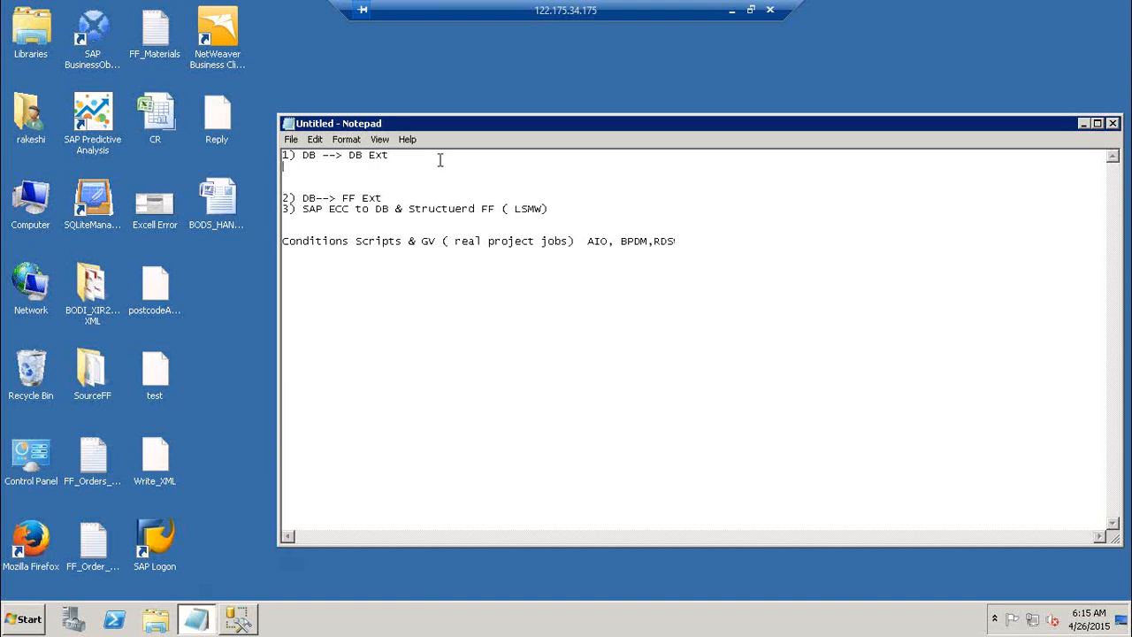
pyautogui.write('a')
pyautogui.write(')')
pyautogui.write(' Soiu')
pyautogui.press('BackSpace')
pyautogui.press('BackSpace')
pyautogui.write('urce DB')
# Complete sub-item a) with 'Creation , How to pull source tables'.
pyautogui.write('Cra')
pyautogui.press('BackSpace')
pyautogui.press('BackSpace')
pyautogui.write('reation')
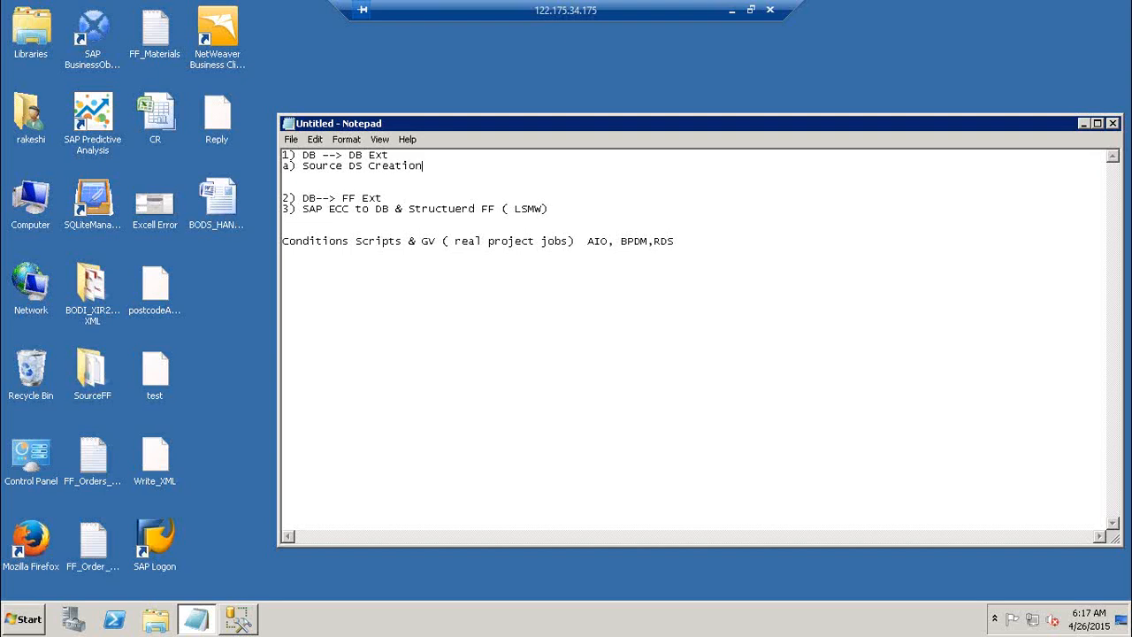
pyautogui.write(' ,')
pyautogui.write('How to pull source to')
pyautogui.press('BackSpace')
pyautogui.write('ables')
# Add sub-items 'b) Create a job, DF, pull your source table,create a tem table, Connect!' and 'c) Execute'.
pyautogui.press('Return')
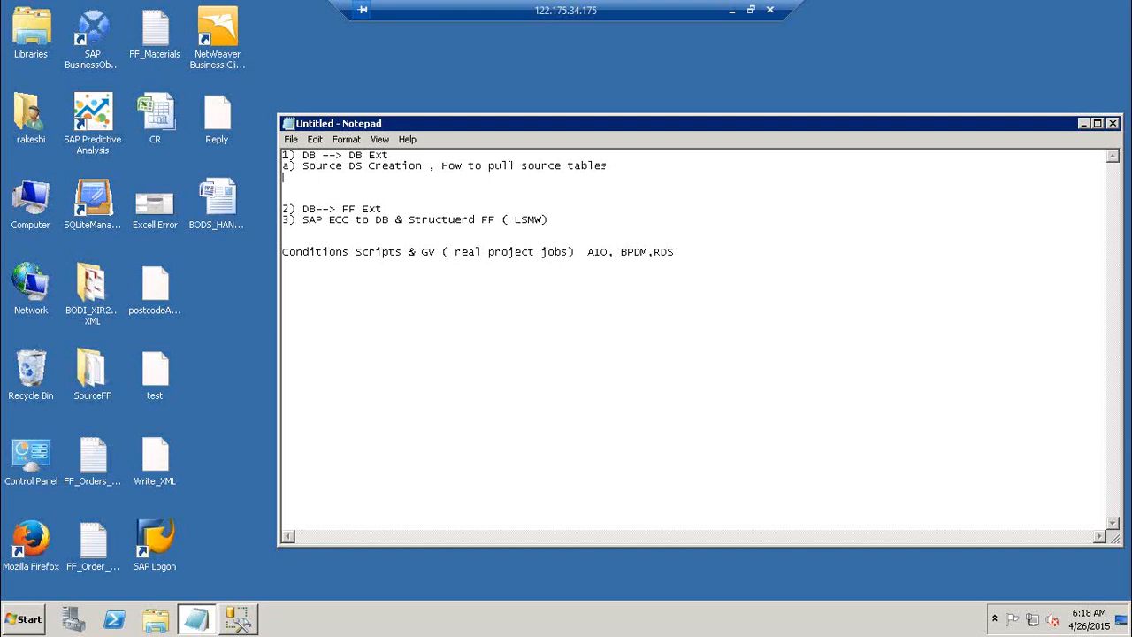
pyautogui.write('b) Create a job, DF, pull y')
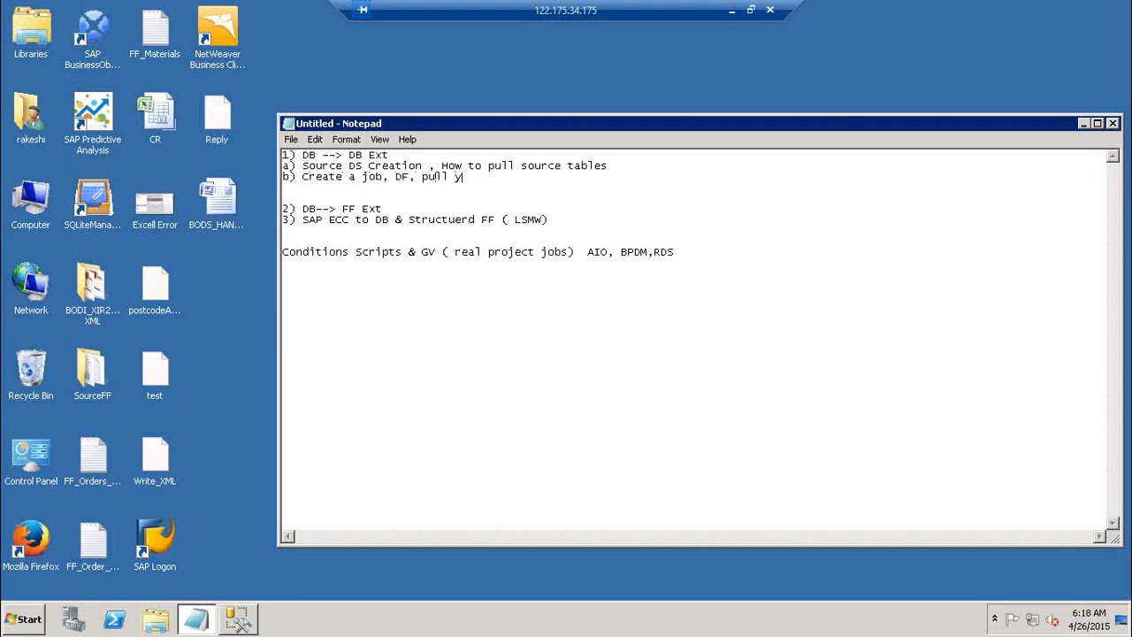
pyautogui.write('our source table,create a t')
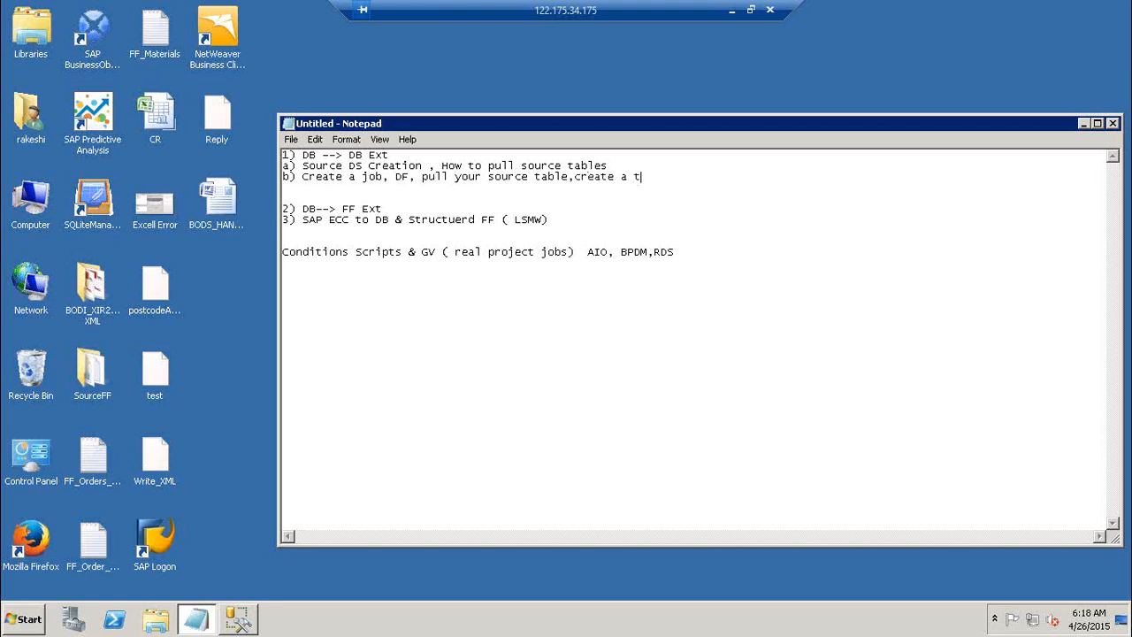
pyautogui.write('em table,')
pyautogui.write(' Connect!')
pyautogui.press('Return')
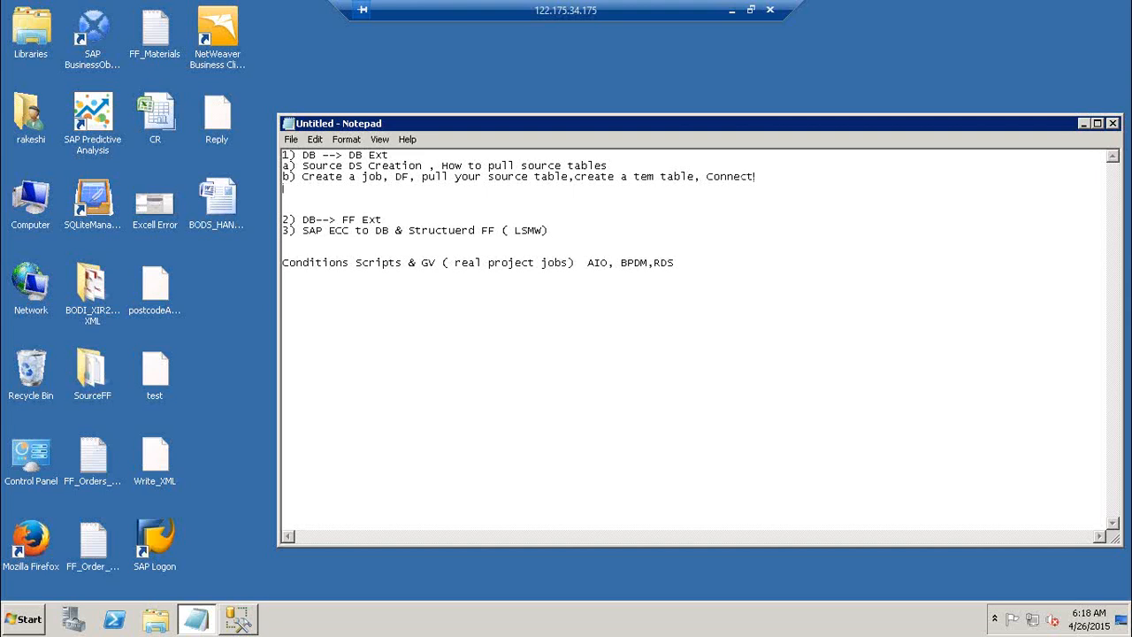
pyautogui.write('c) Execute')
pyautogui.press('Return')
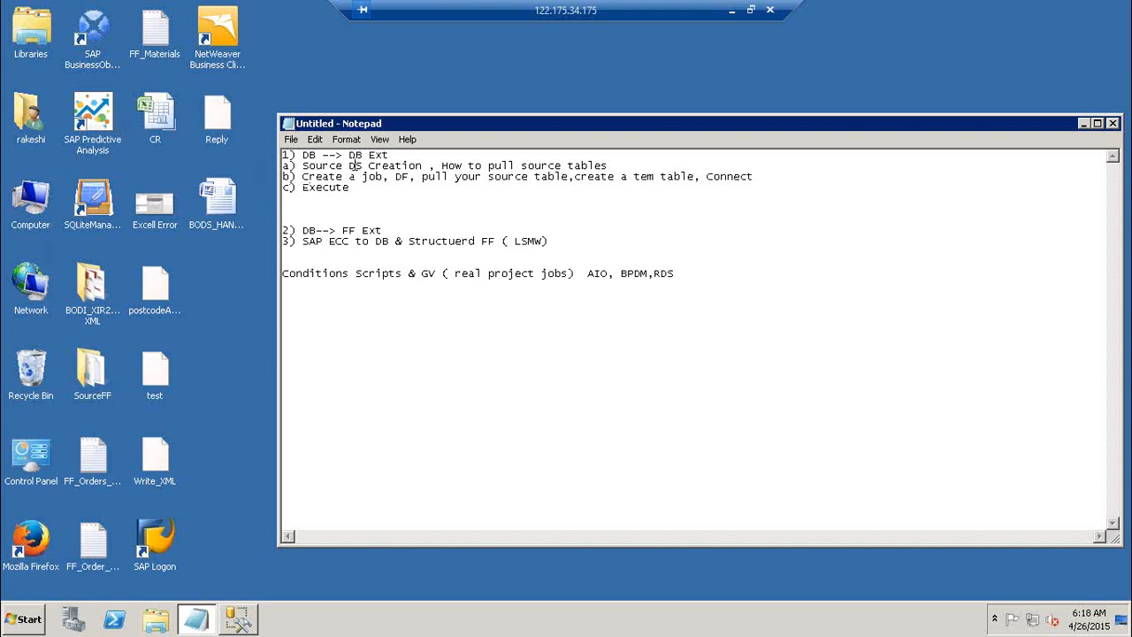
pyautogui.click(29, 621)
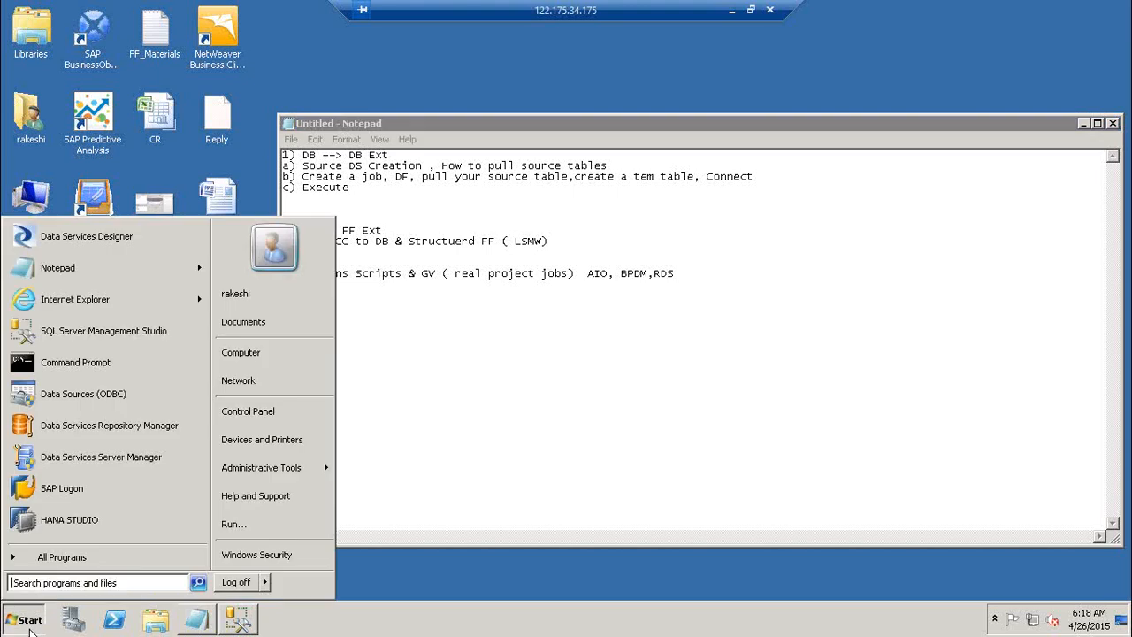
# Launch Data Services Designer and log on with the administrator credentials, choosing repository LR1.
pyautogui.click(112, 240)
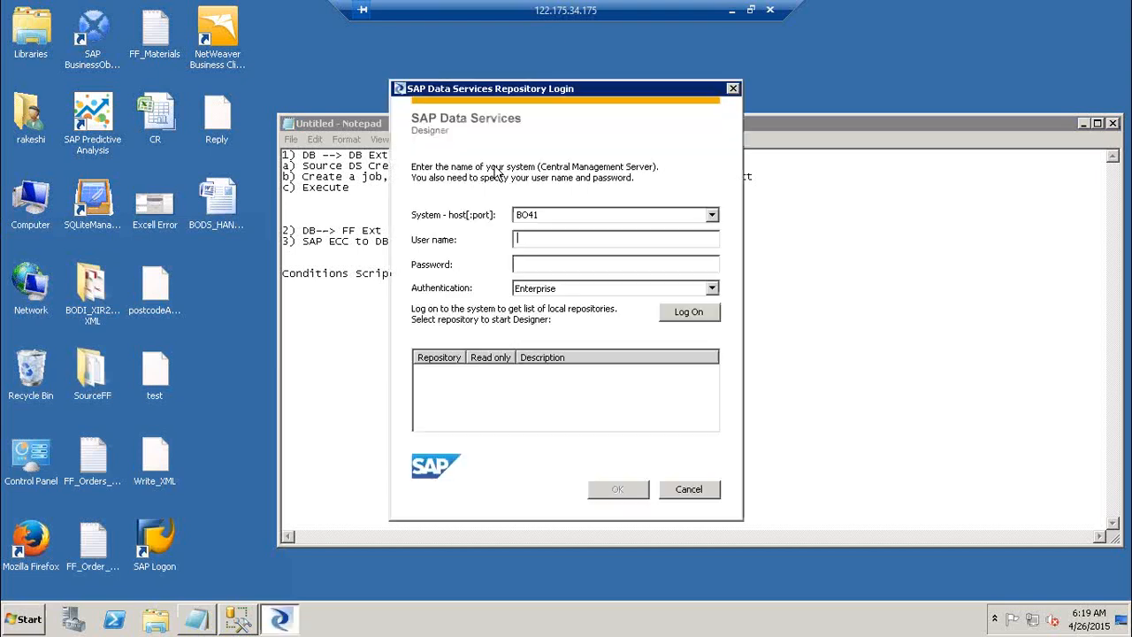
pyautogui.click(350, 123)
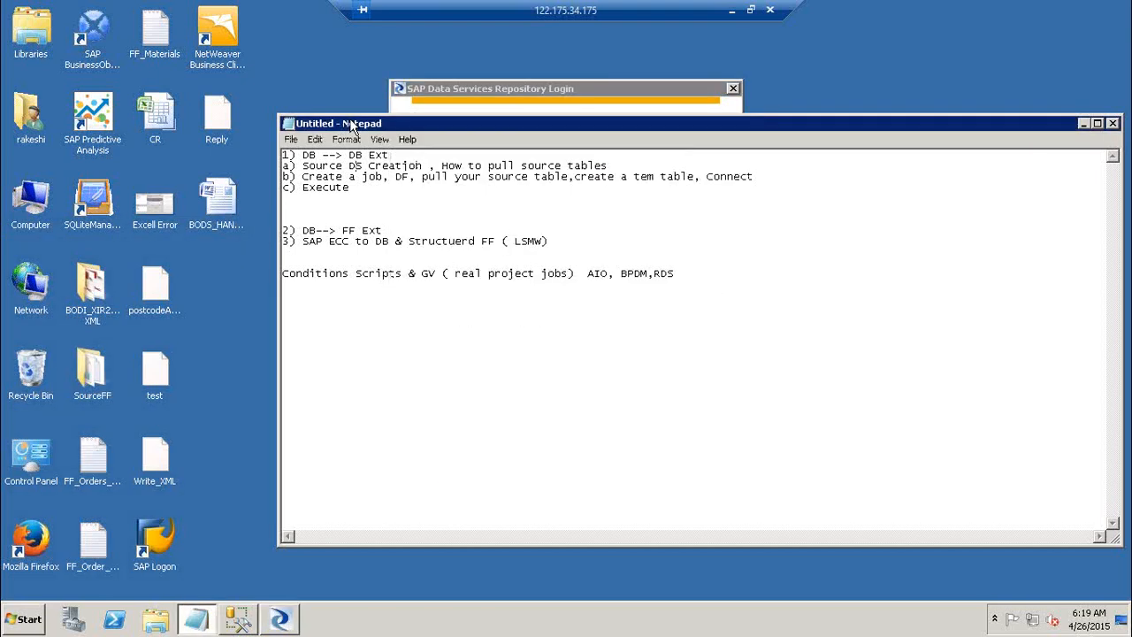
pyautogui.click(524, 88)
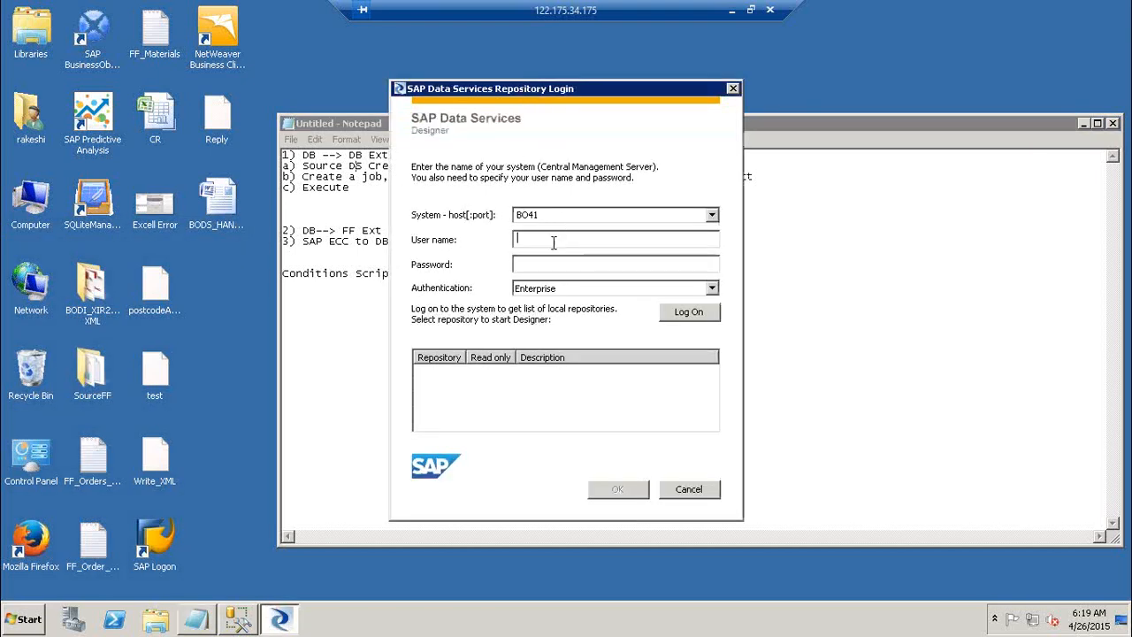
pyautogui.write('Administrator*******')
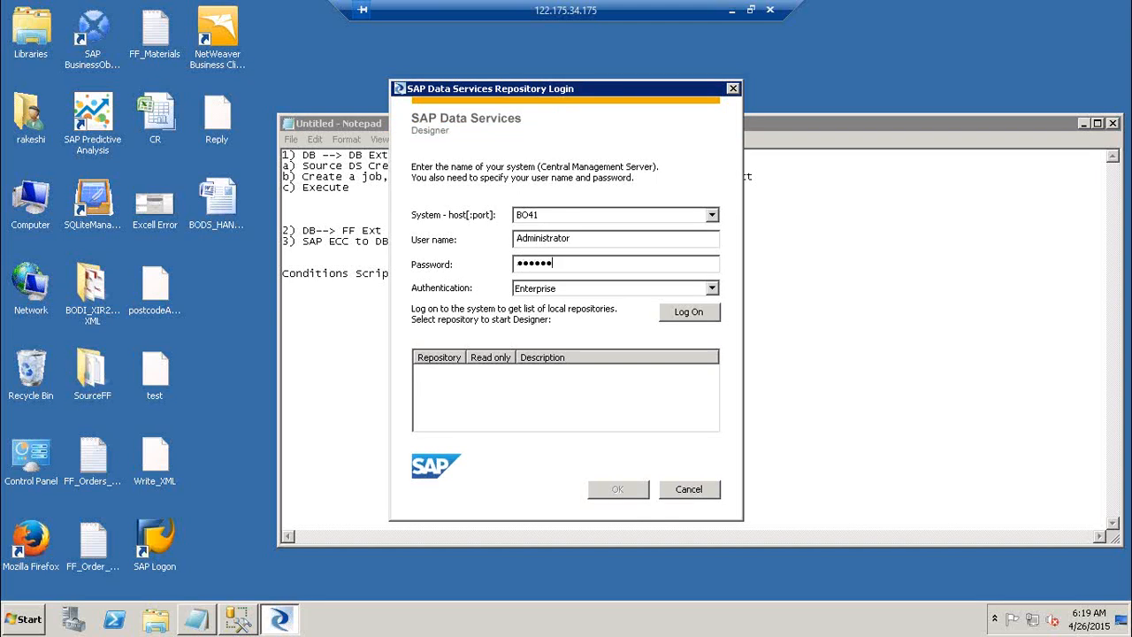
pyautogui.write('**')
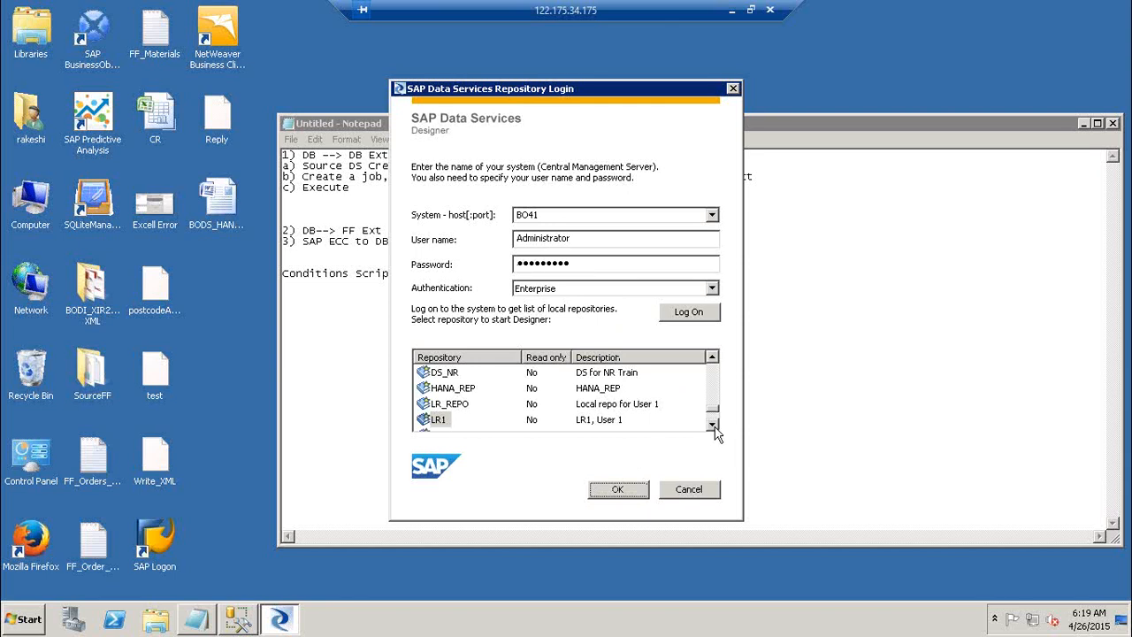
pyautogui.click(644, 495)
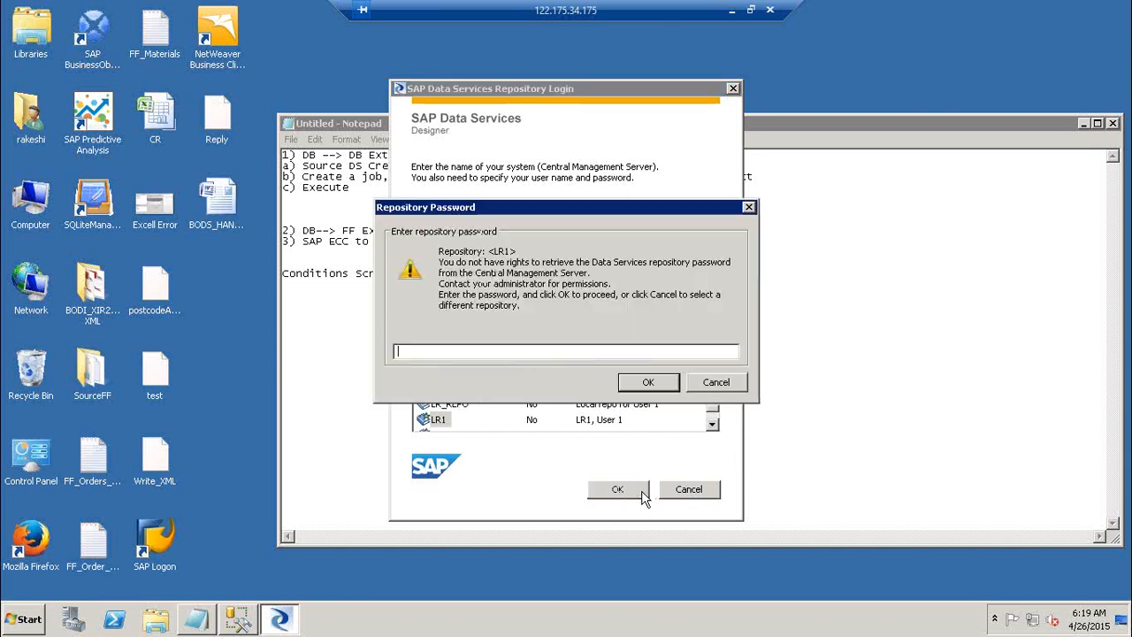
# Enter the LR1 repository password, continue past the logged-on users warning, and maximize the Designer.
pyautogui.write('*******')
pyautogui.press('Return')
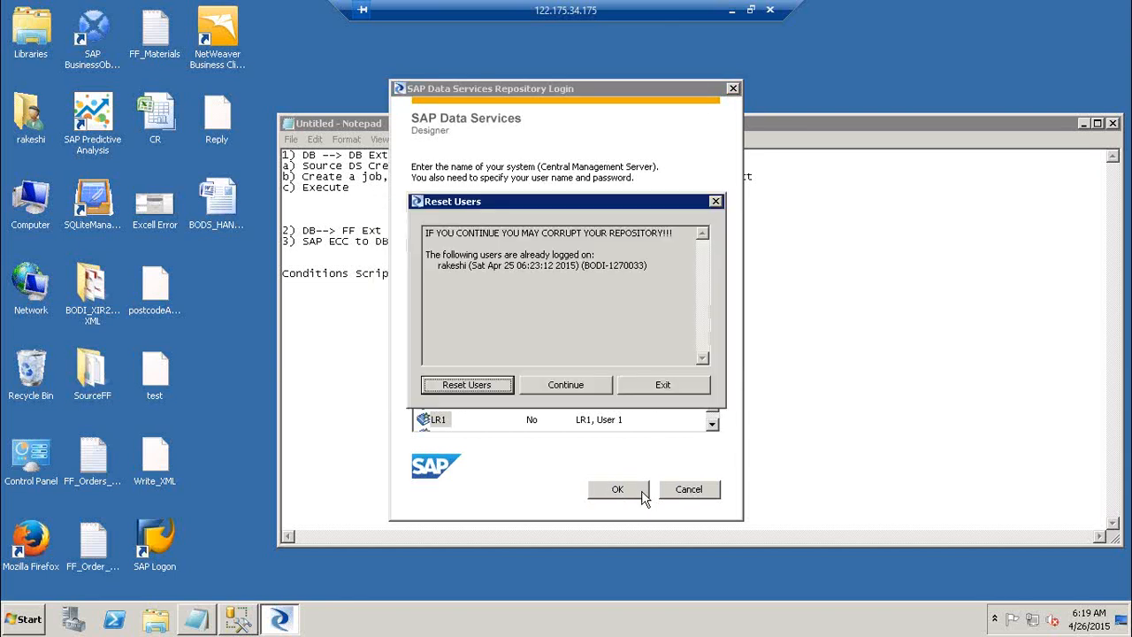
pyautogui.press('Return')
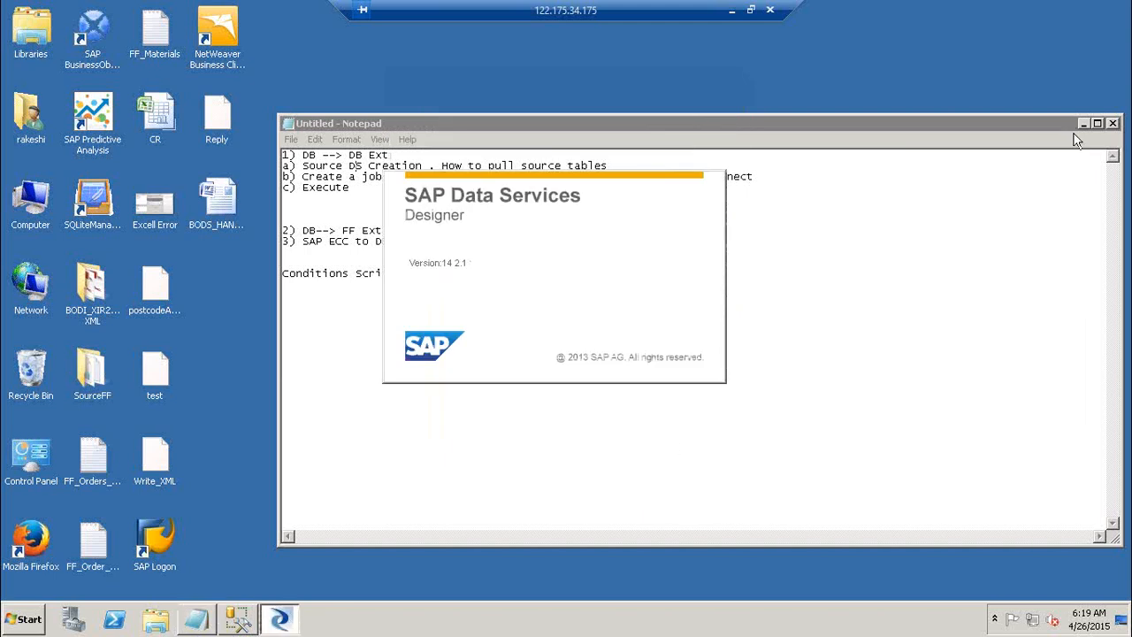
pyautogui.moveTo(1050, 124); pyautogui.dragTo(904, 124)
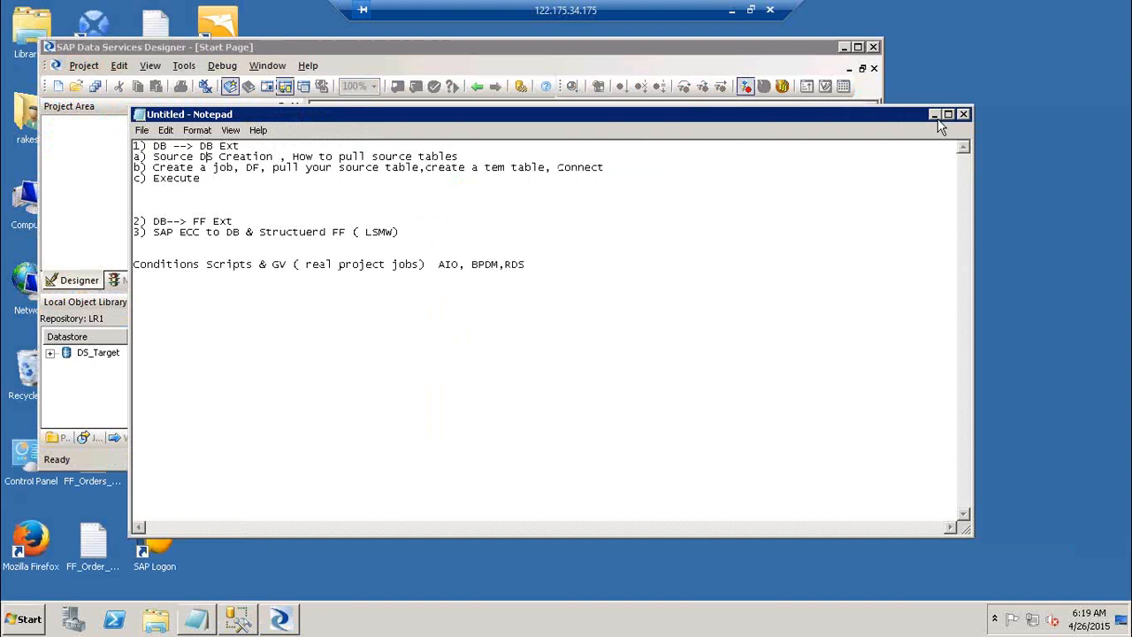
pyautogui.click(935, 116)
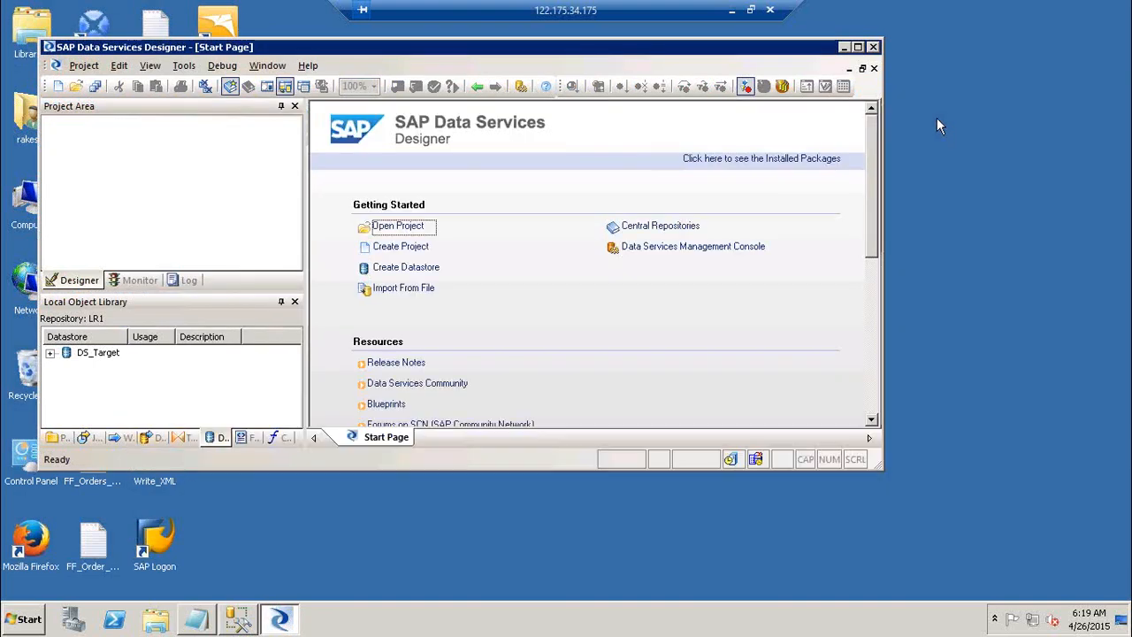
pyautogui.click(857, 47)
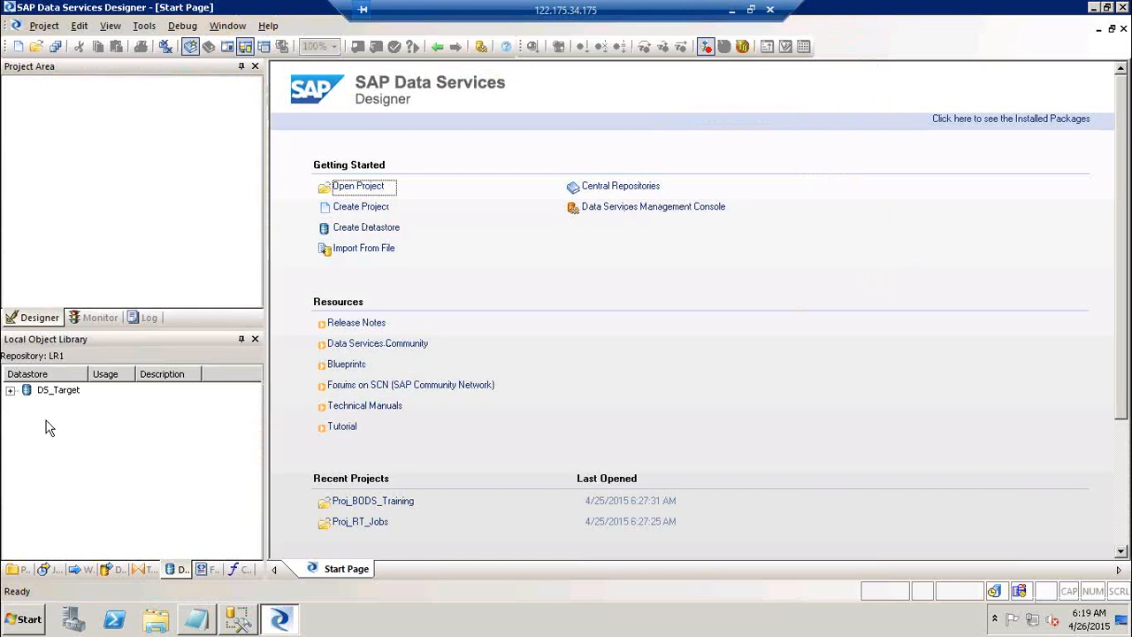
pyautogui.click(225, 624)
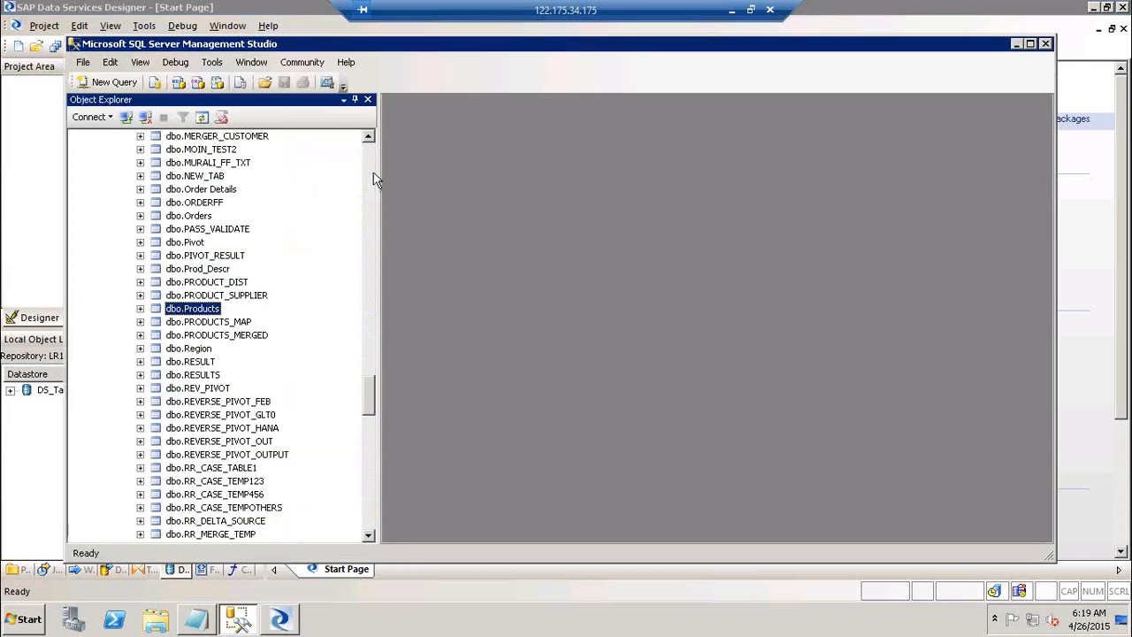
# Collapse Northwind's table list in Management Studio, then bring up the Designer's new-datastore menu.
pyautogui.scroll(10, 375, 181)
pyautogui.scroll(10, 375, 159)
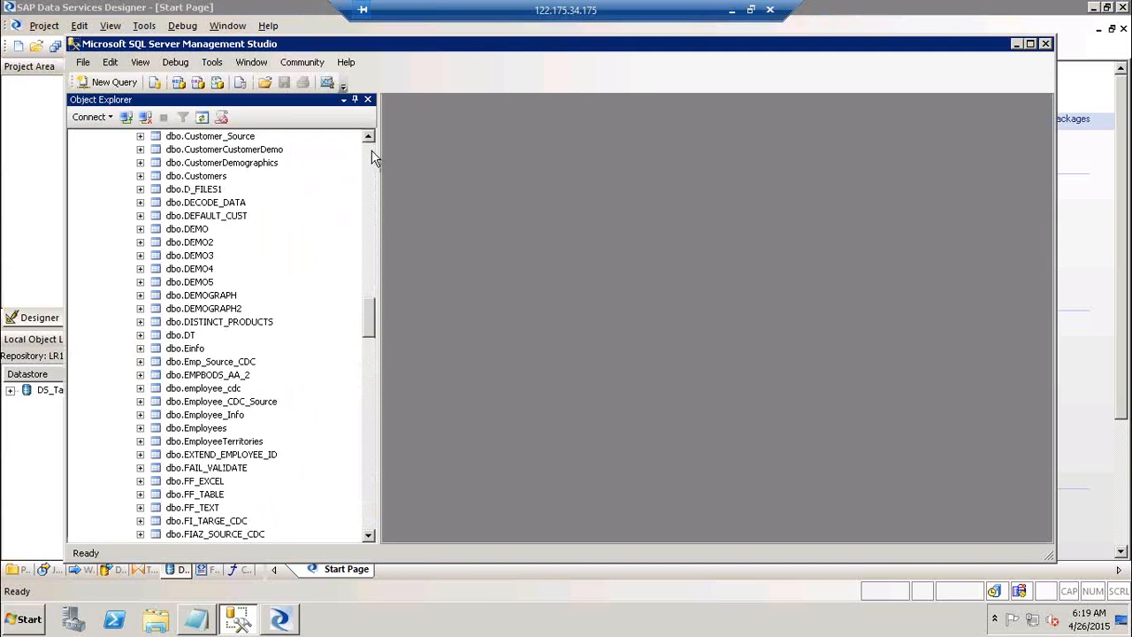
pyautogui.scroll(10, 374, 155)
pyautogui.click(124, 178)
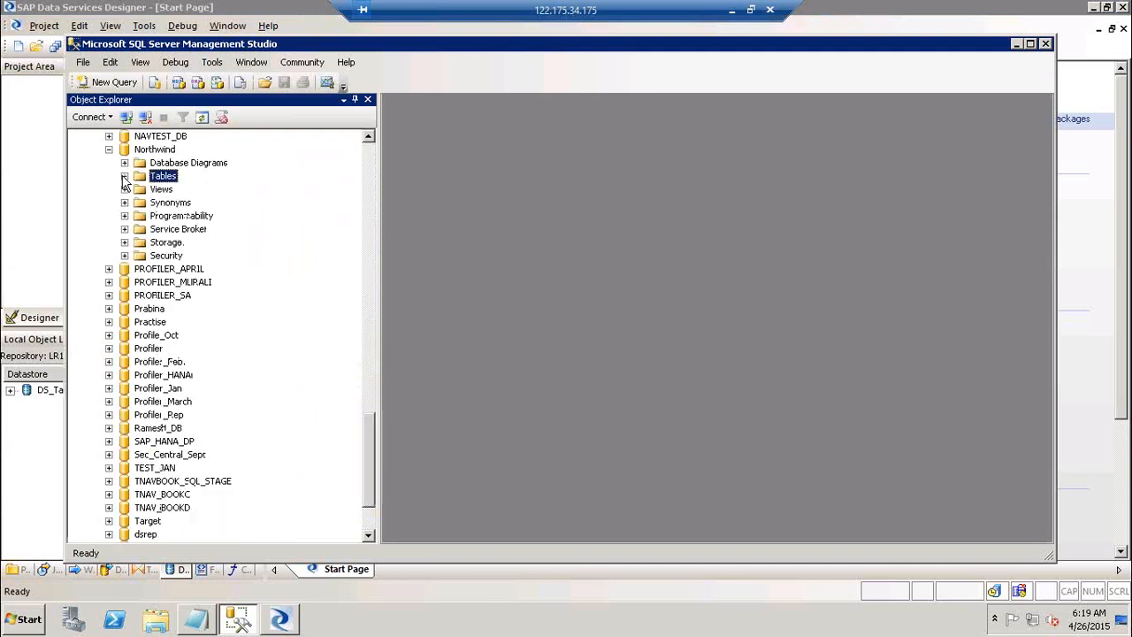
pyautogui.click(156, 151)
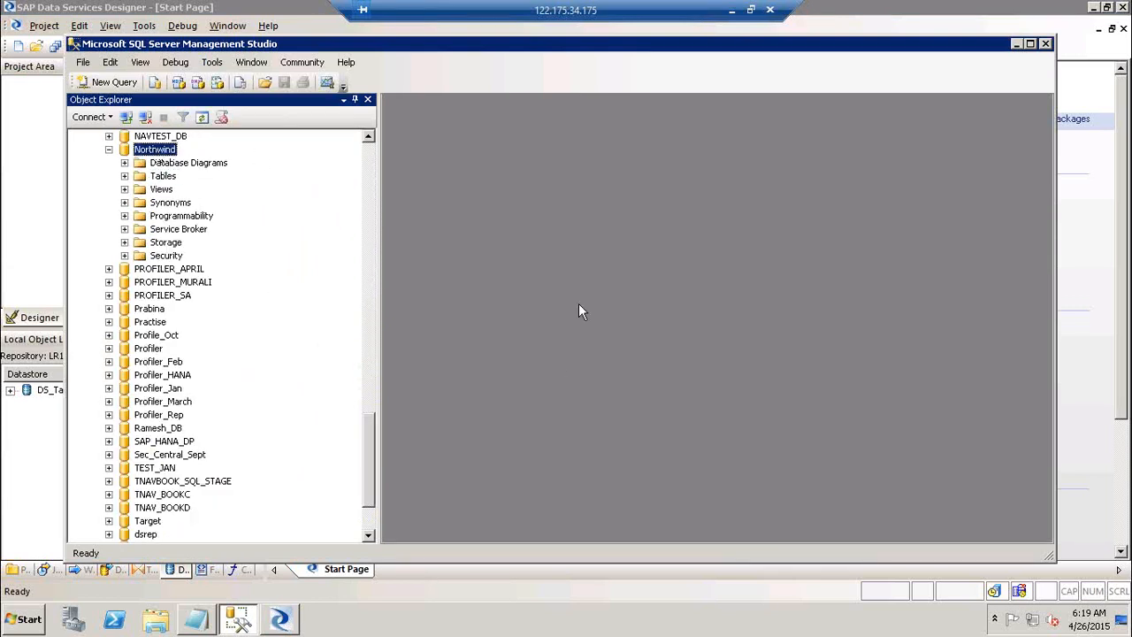
pyautogui.hotkey('alt', 'Tab')
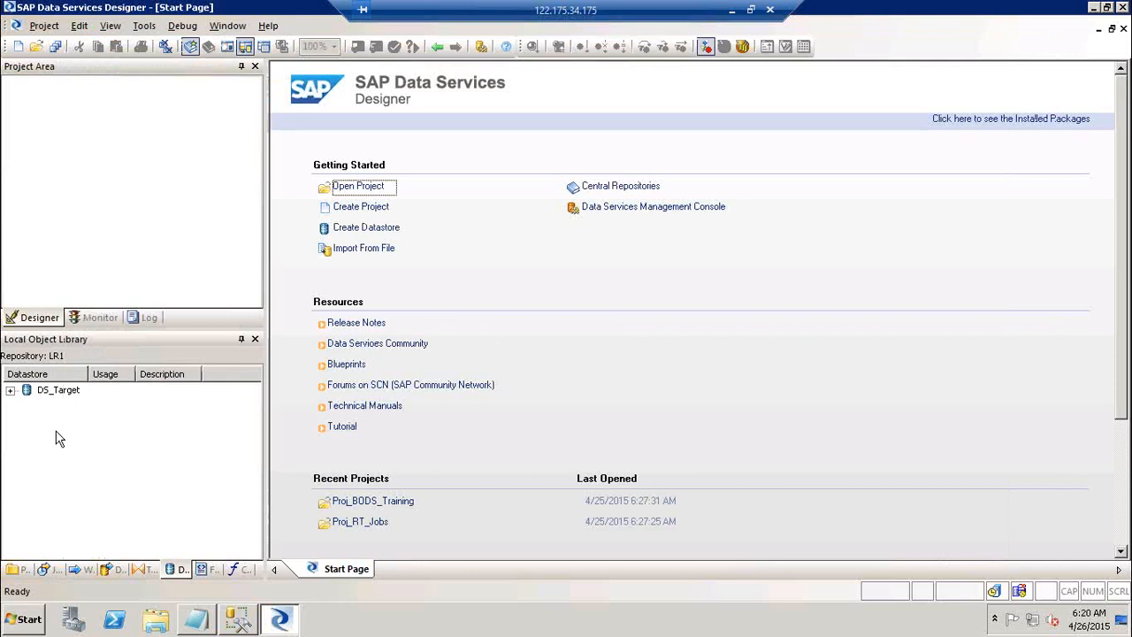
pyautogui.rightClick(55, 436)
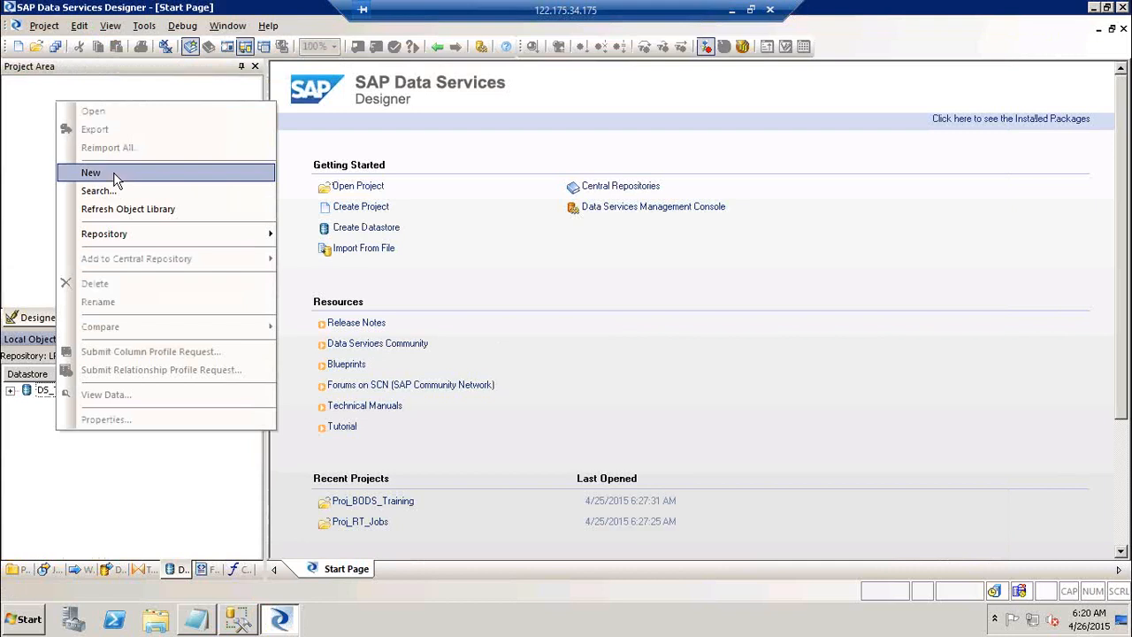
# Start datastore DS_Source as Microsoft SQL Server 2008 on server BO41, database Northwind.
pyautogui.click(115, 172)
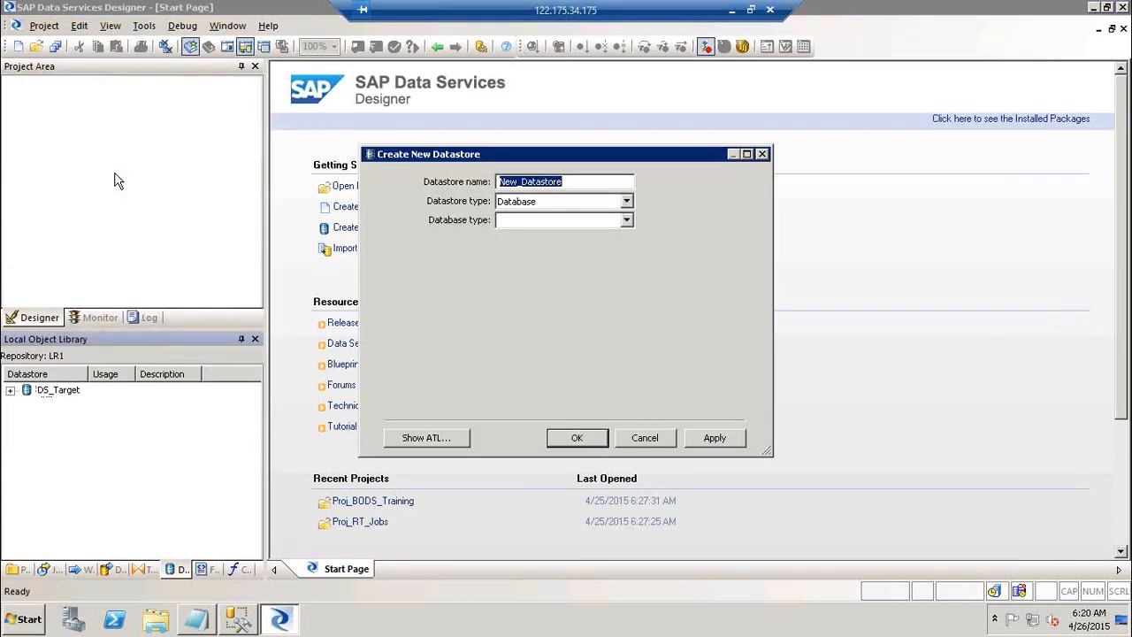
pyautogui.write('DS_Source')
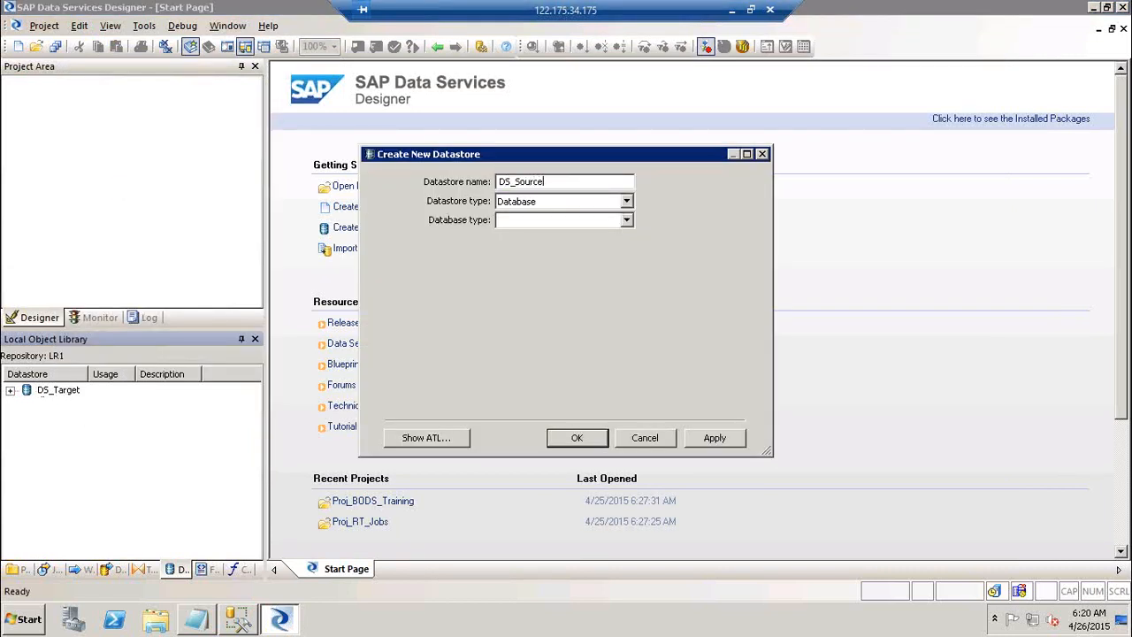
pyautogui.click(551, 221)
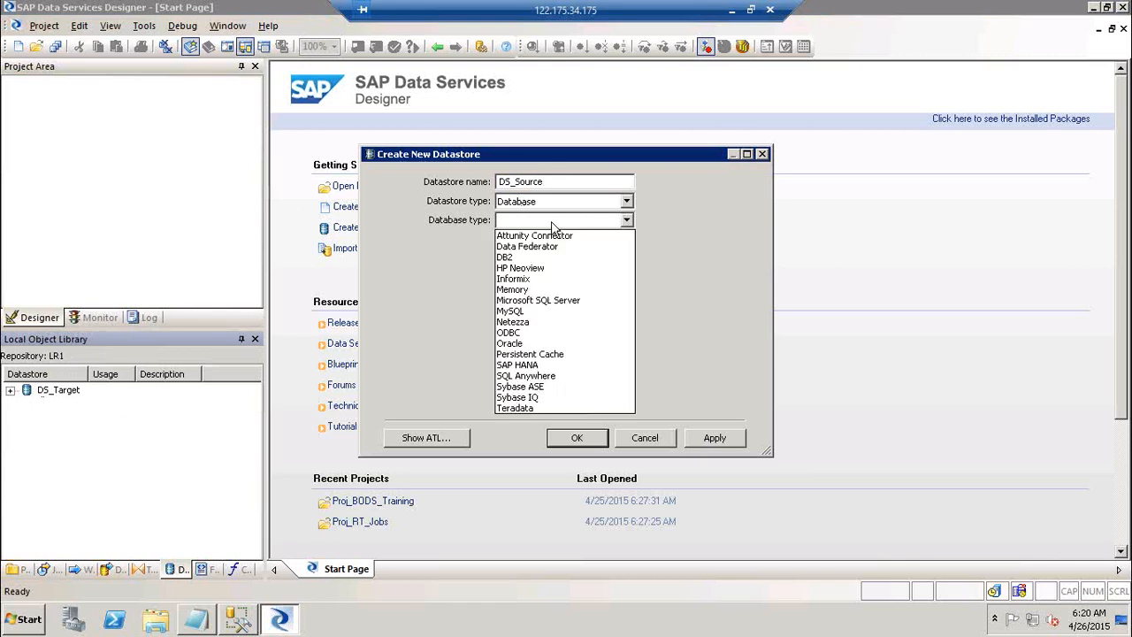
pyautogui.click(572, 302)
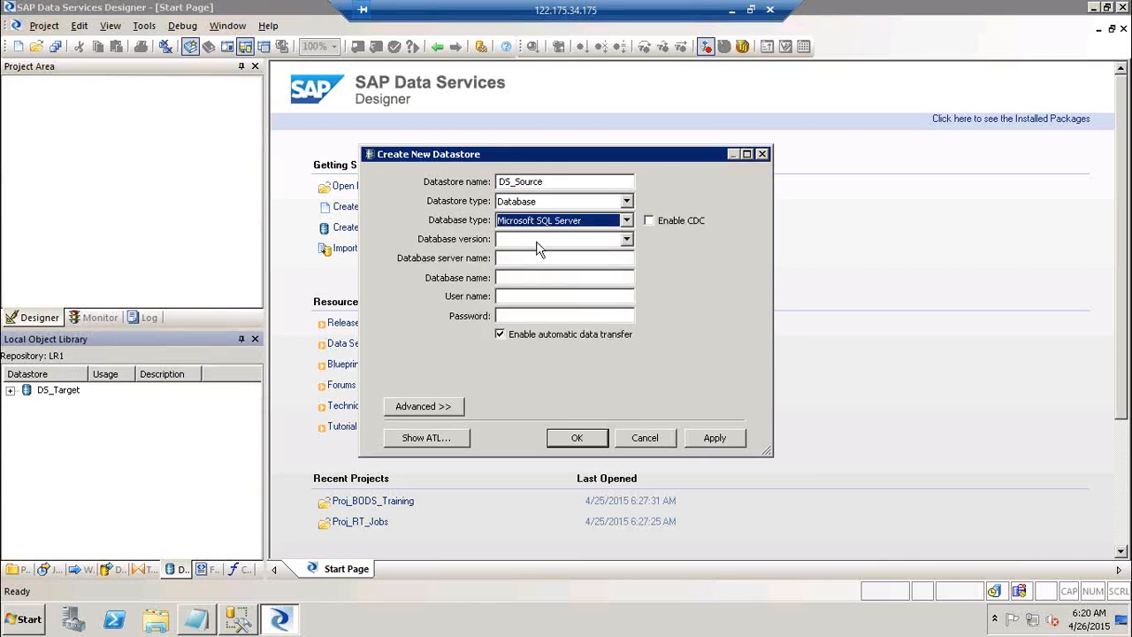
pyautogui.click(540, 243)
pyautogui.click(543, 276)
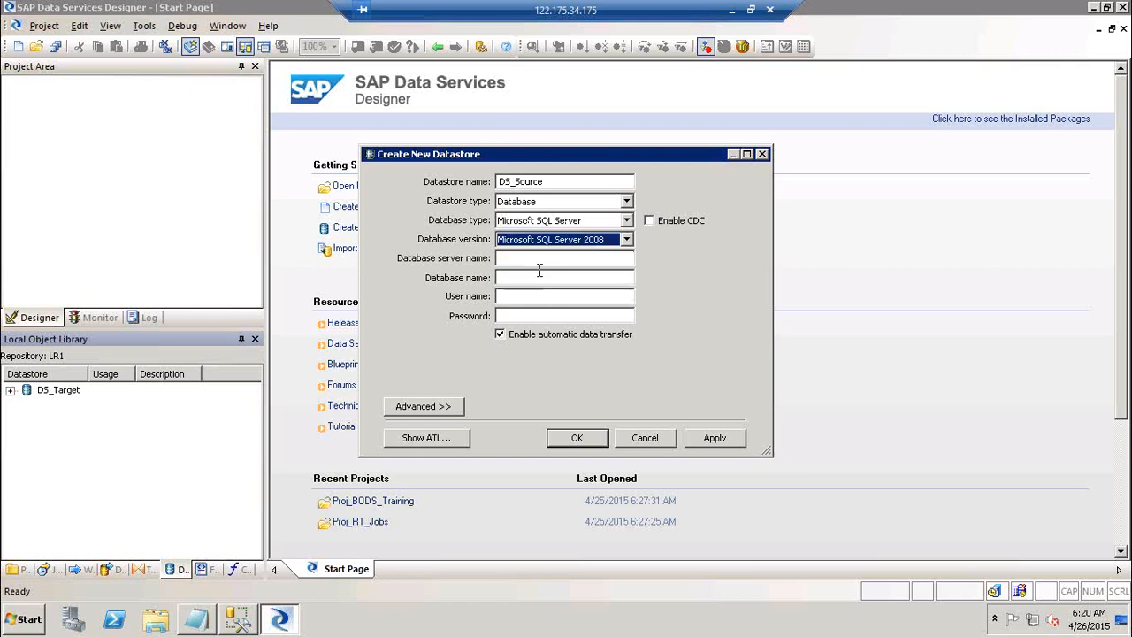
pyautogui.click(536, 258)
pyautogui.write('BO41')
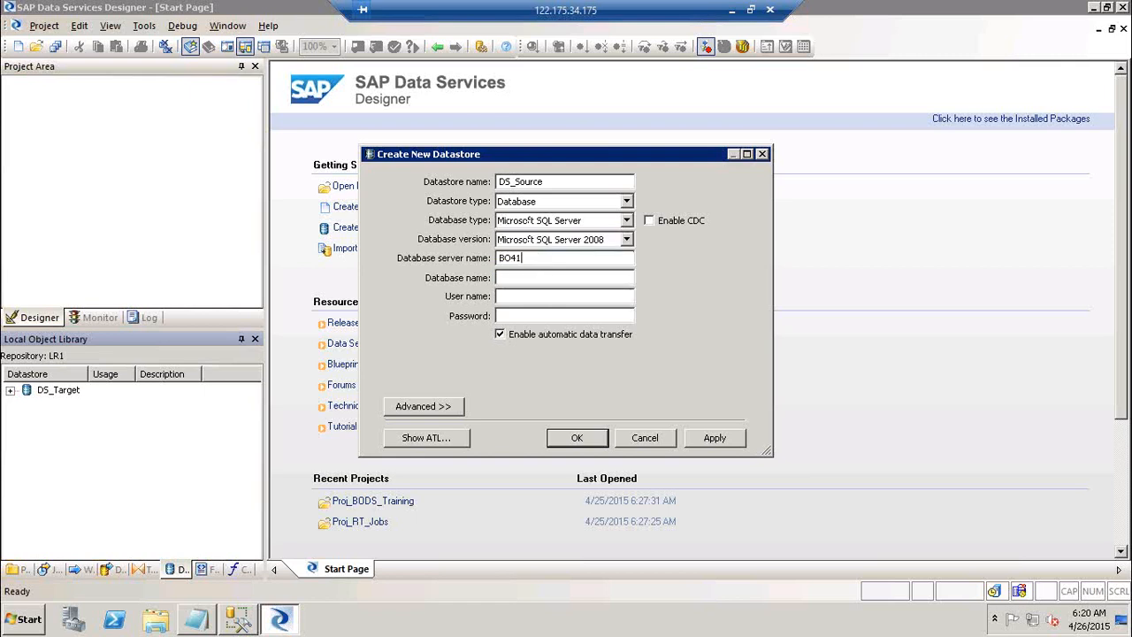
pyautogui.press('Tab')
pyautogui.write('Northwind')
# Paste the exact Northwind name, enter user dsrep and its password, create DS_Source, and expand both datastores.
pyautogui.hotkey('alt', 'Tab')
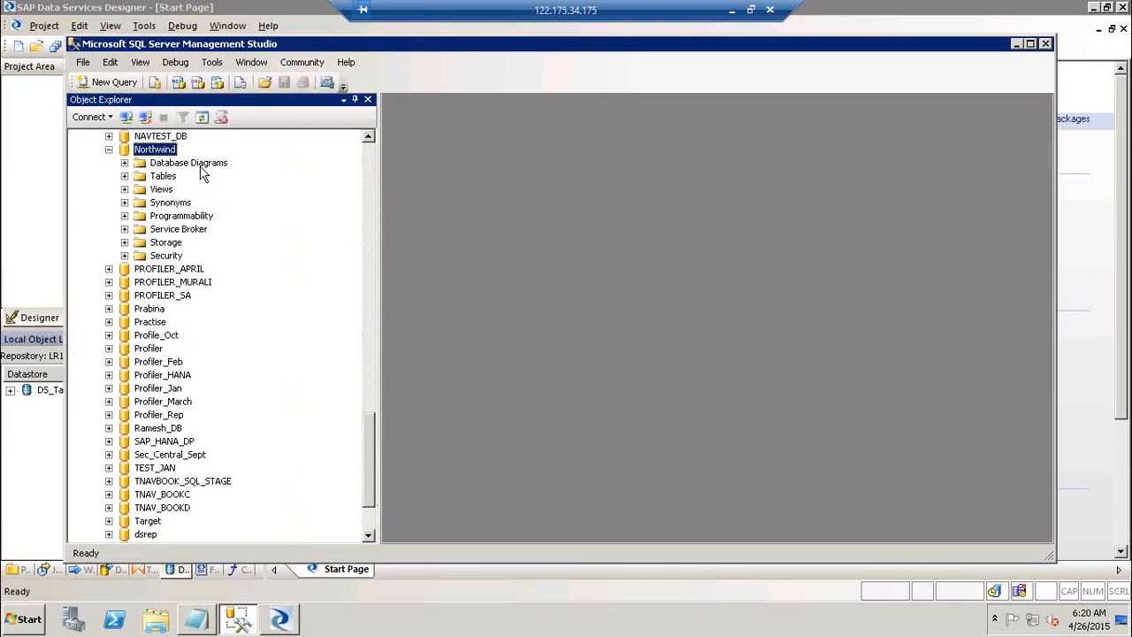
pyautogui.press('F2')
pyautogui.hotkey('ctrl', 'c')
pyautogui.hotkey('alt', 'Tab')
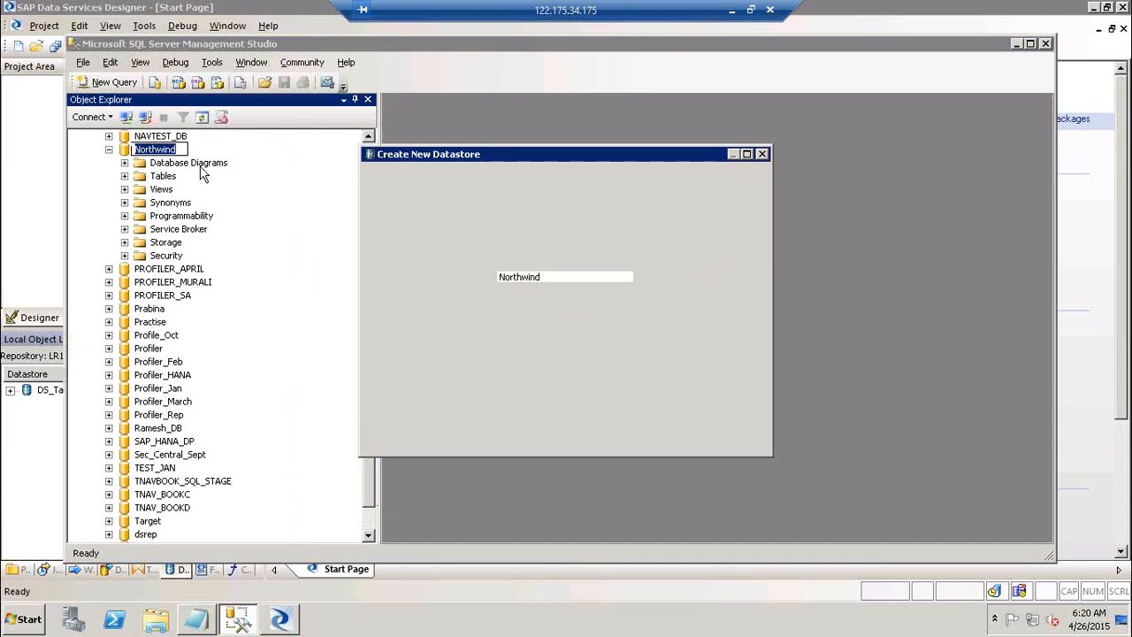
pyautogui.hotkey('ctrl', 'a')
pyautogui.hotkey('ctrl', 'v')
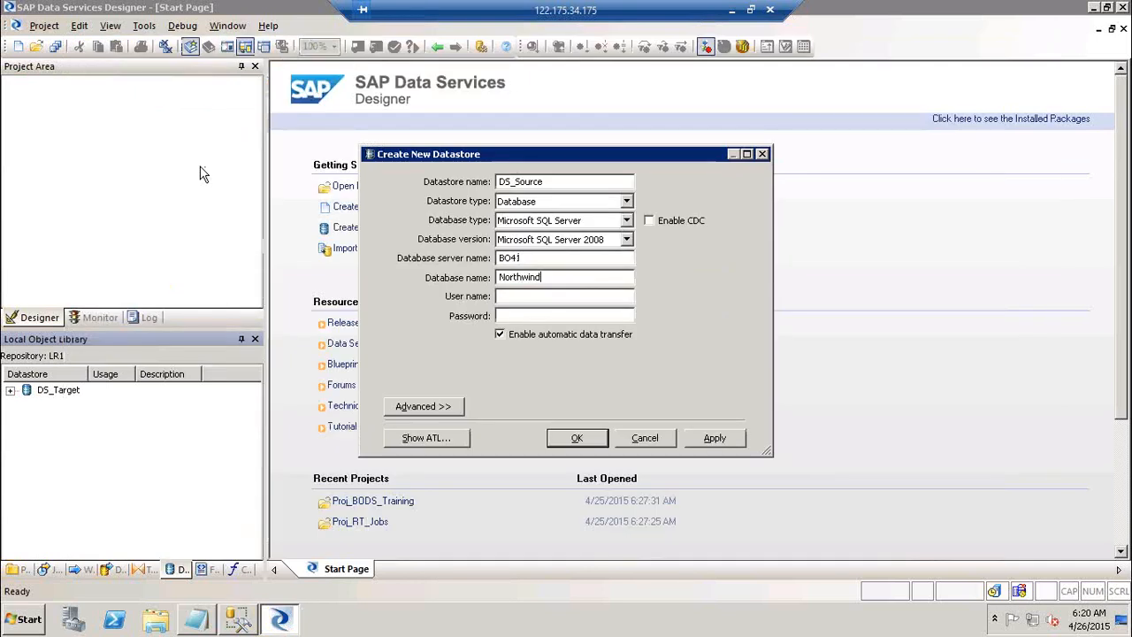
pyautogui.press('Tab')
pyautogui.press('Tab')
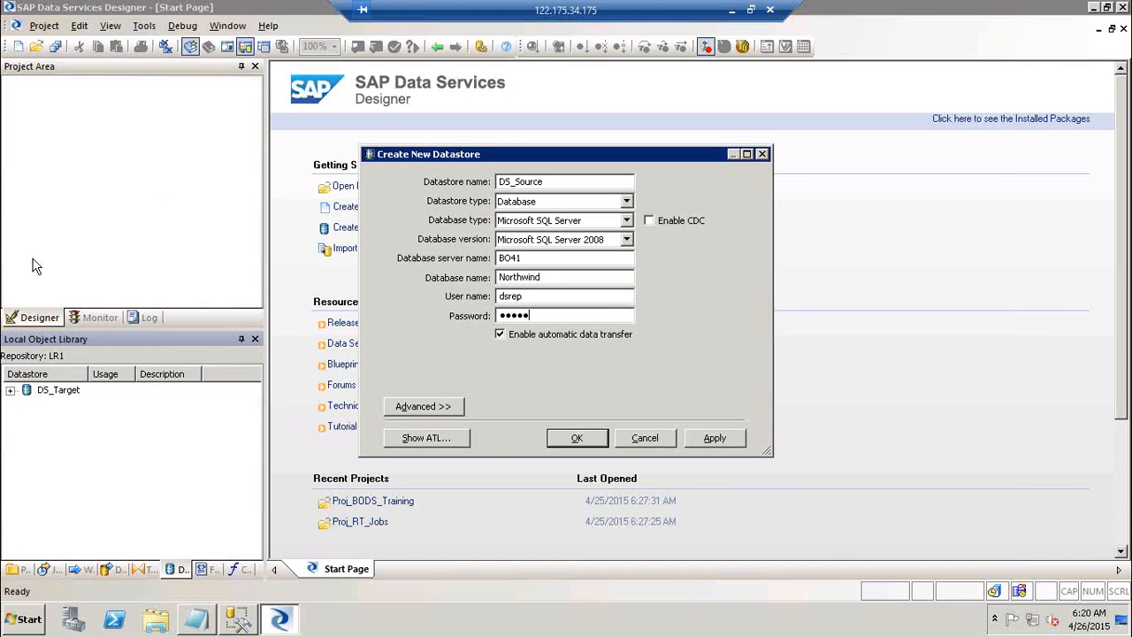
pyautogui.click(732, 444)
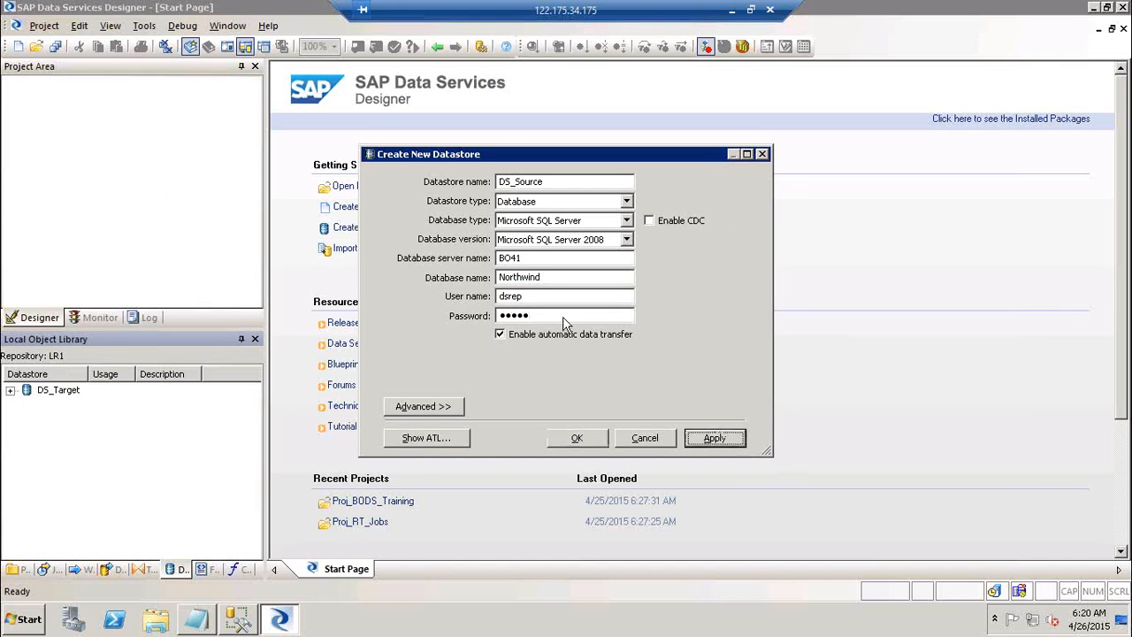
pyautogui.click(580, 439)
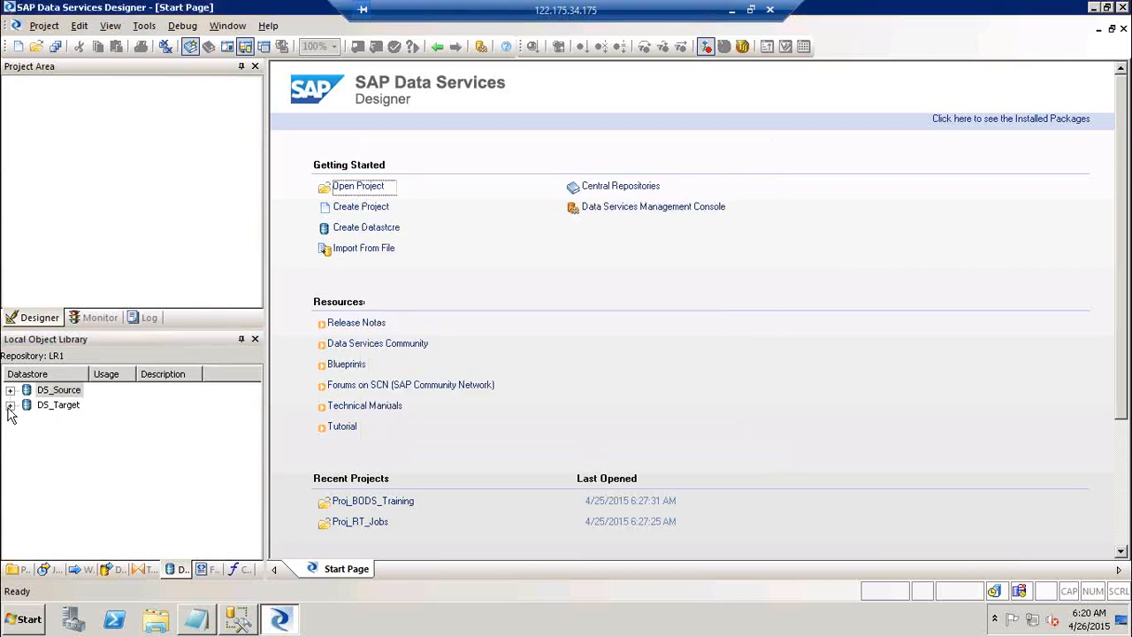
pyautogui.click(10, 405)
pyautogui.click(10, 390)
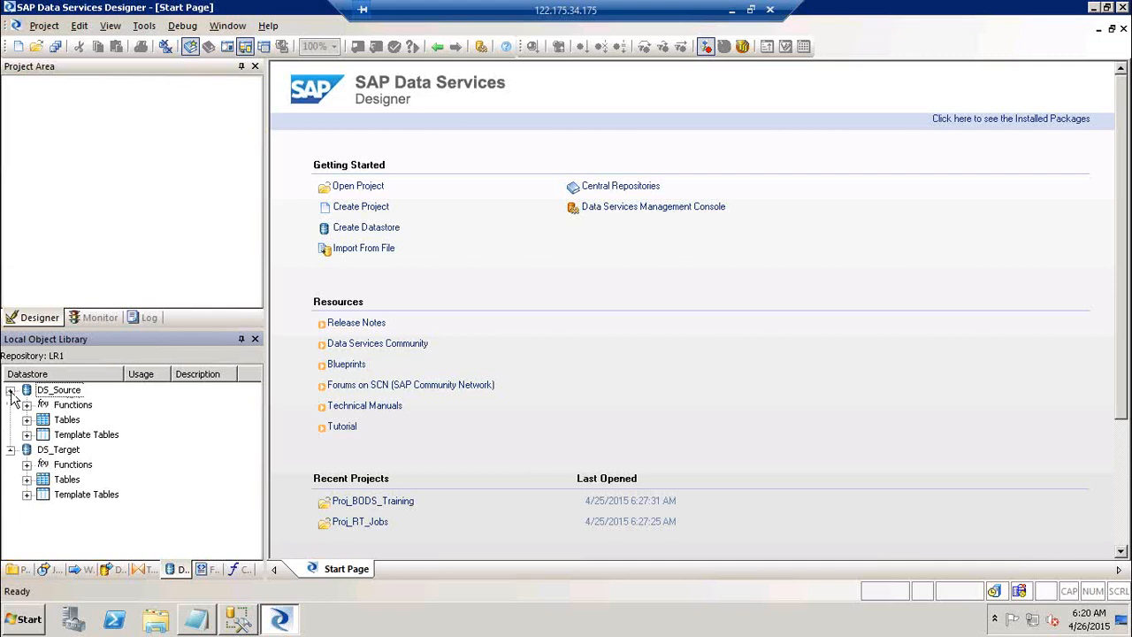
pyautogui.click(237, 621)
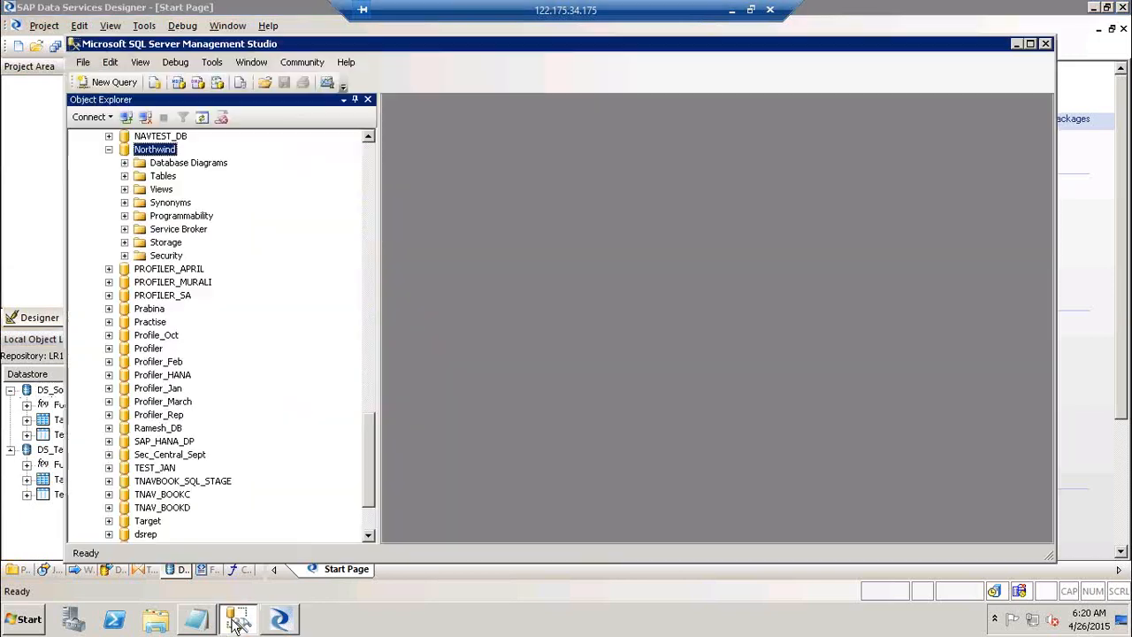
pyautogui.click(125, 176)
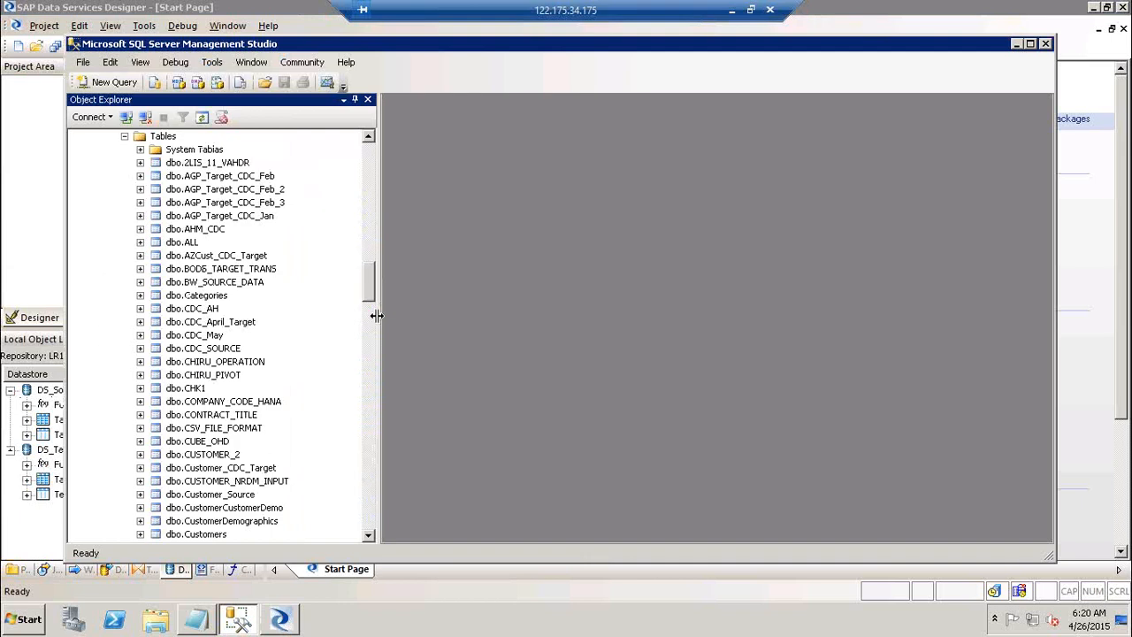
pyautogui.click(370, 481)
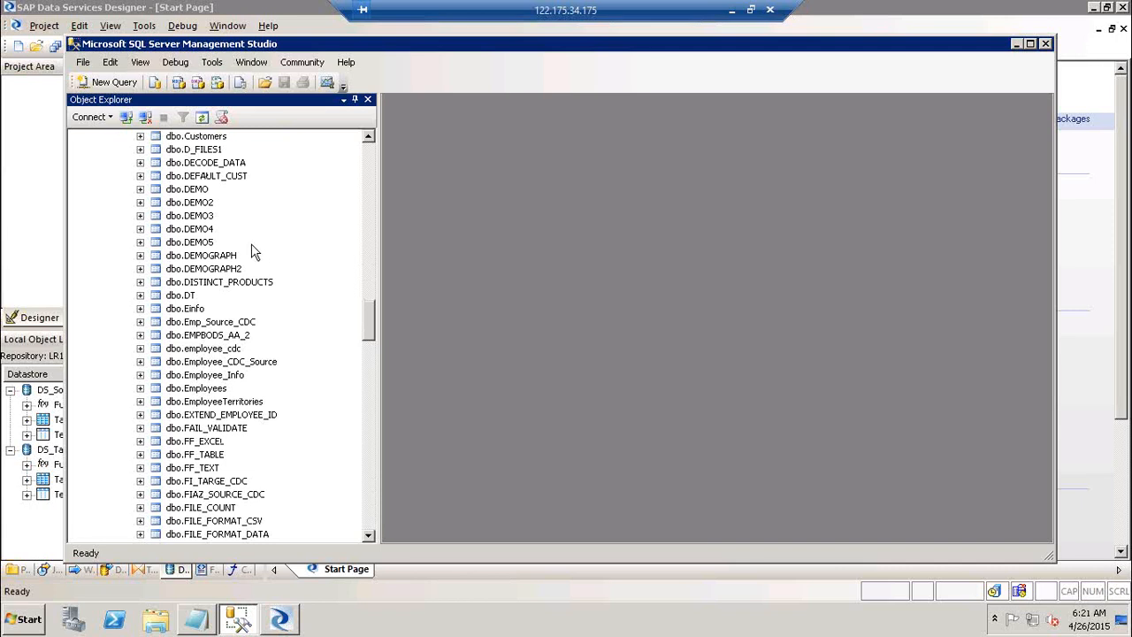
pyautogui.hotkey('alt', 'Tab')
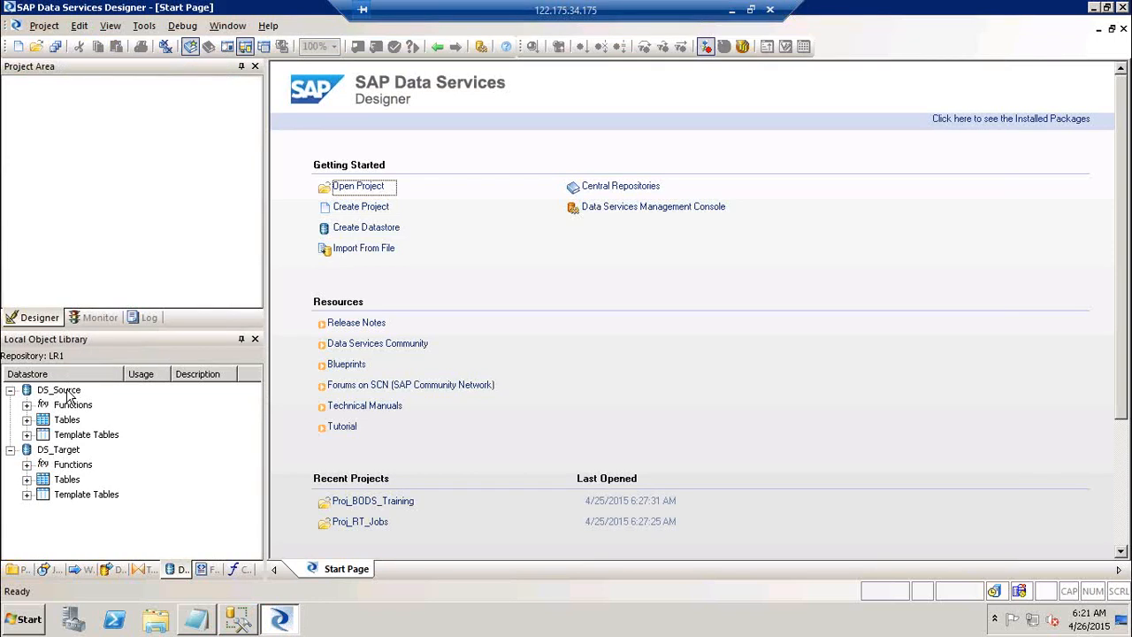
# Show the DS_Source datastore's context menu, dismiss it, then select DS_Source and reopen it.
pyautogui.rightClick(69, 394)
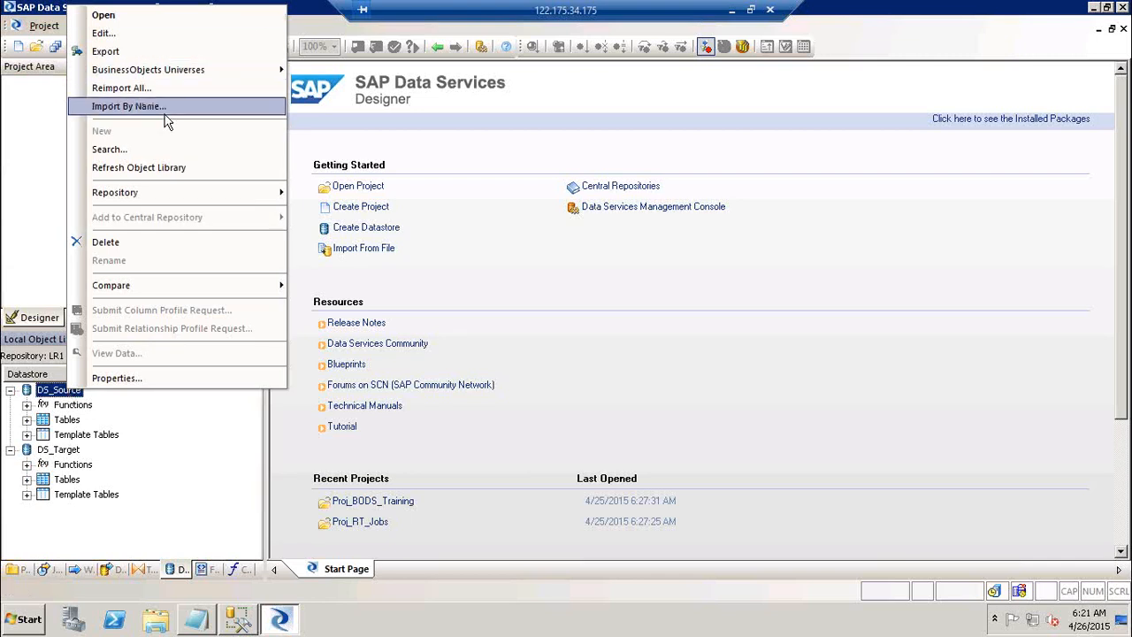
pyautogui.click(588, 383)
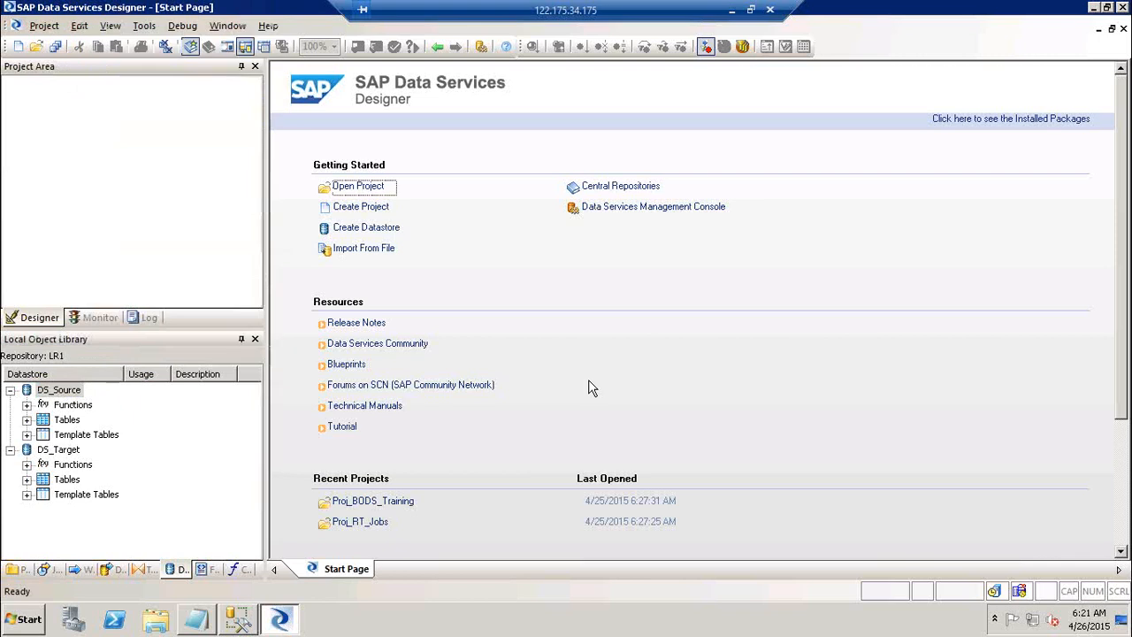
pyautogui.click(71, 394)
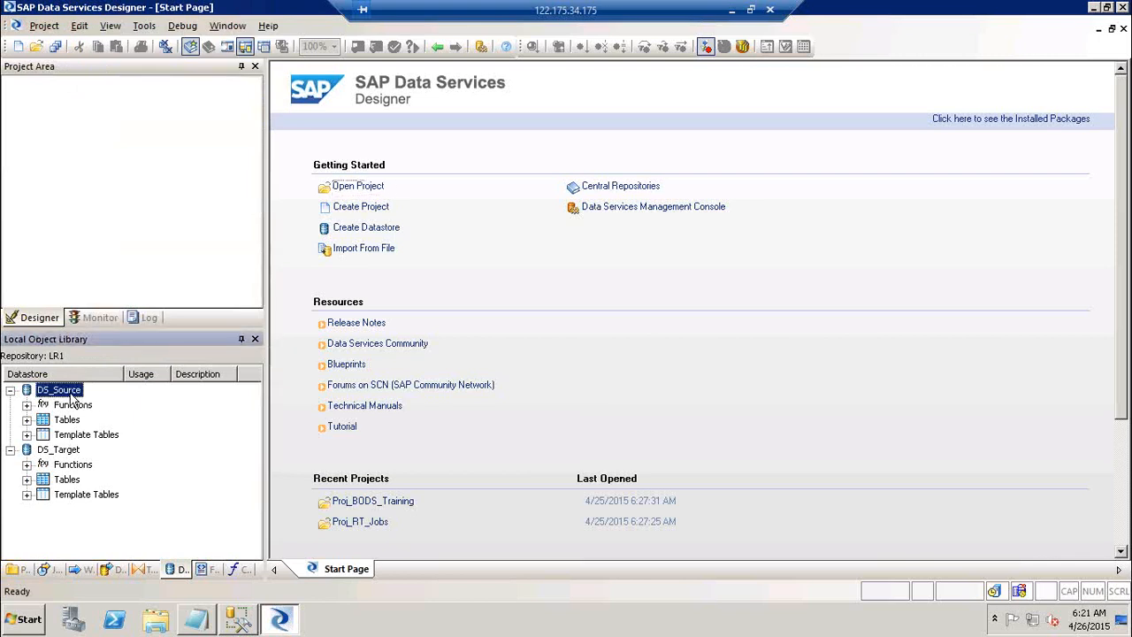
pyautogui.rightClick(72, 399)
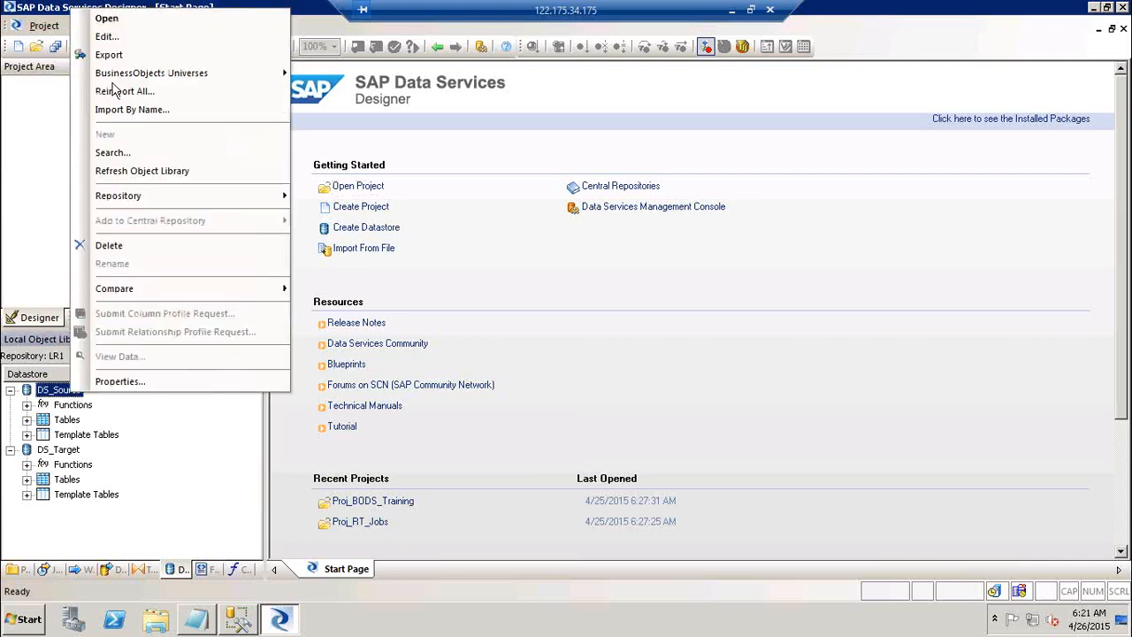
# Search DS_Source External Data for Tables whose name contains 'Order', confirming the lengthy-search prompt.
pyautogui.click(128, 157)
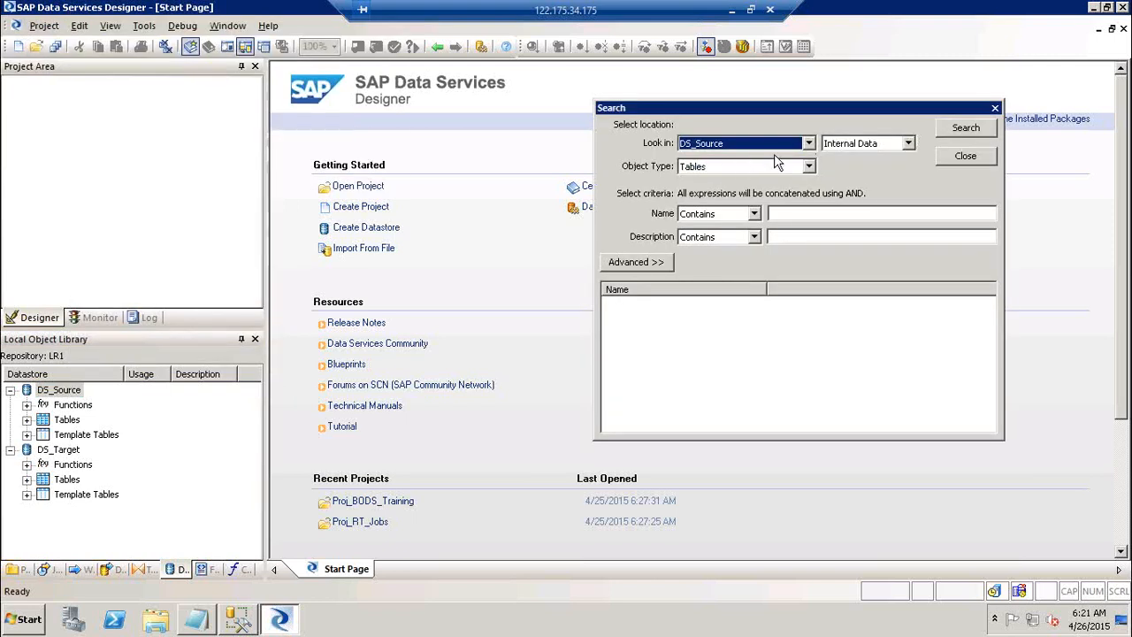
pyautogui.click(863, 146)
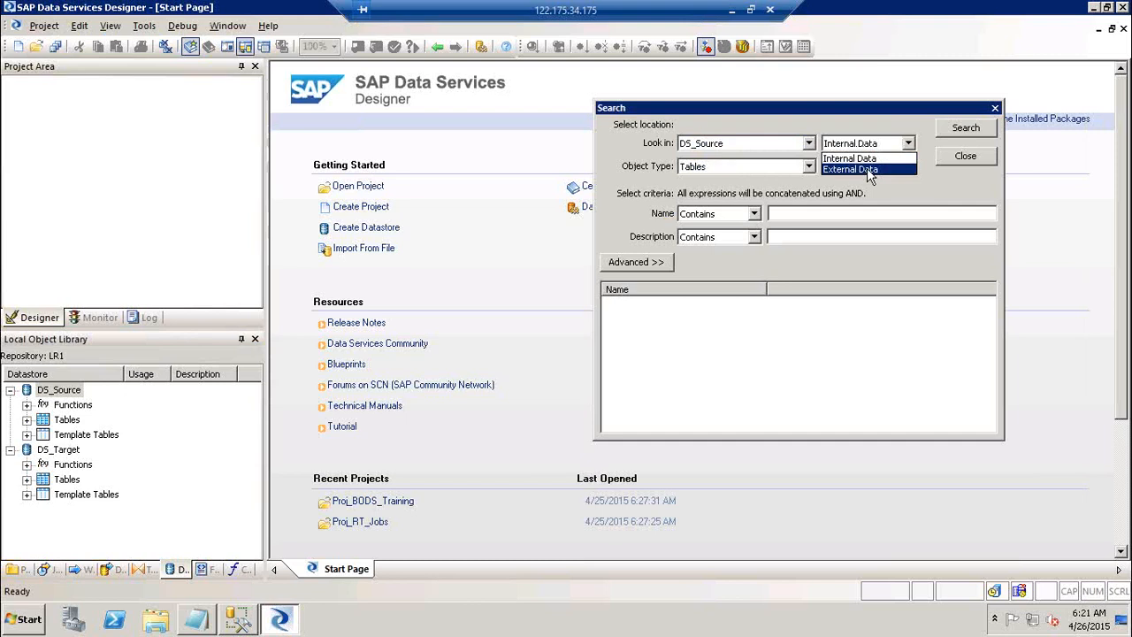
pyautogui.click(867, 169)
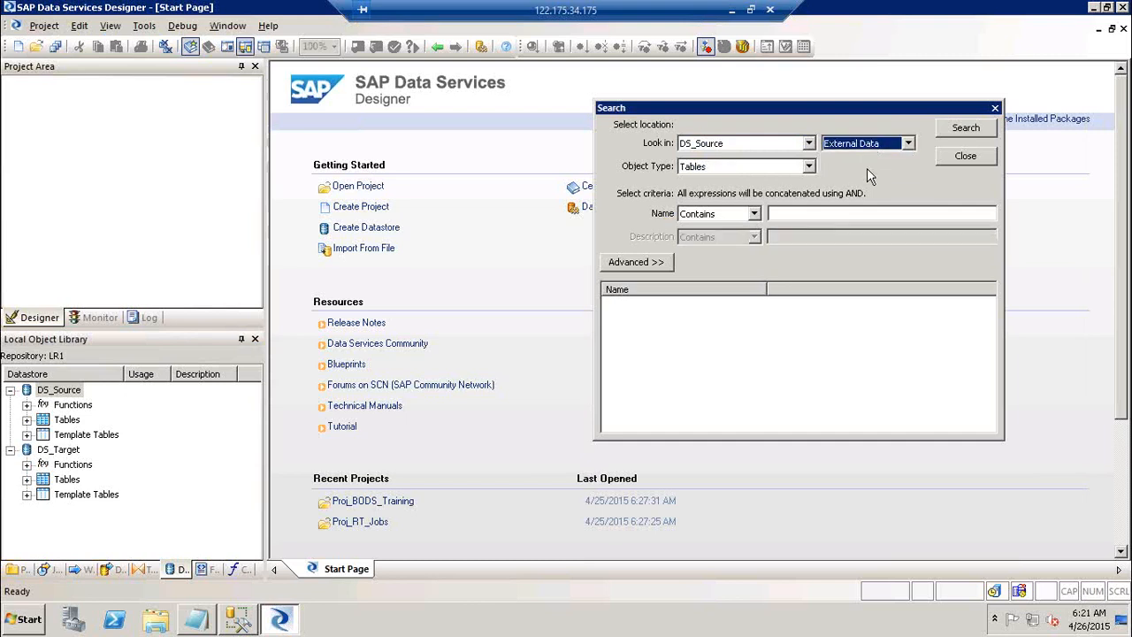
pyautogui.hotkey('alt', 'Down')
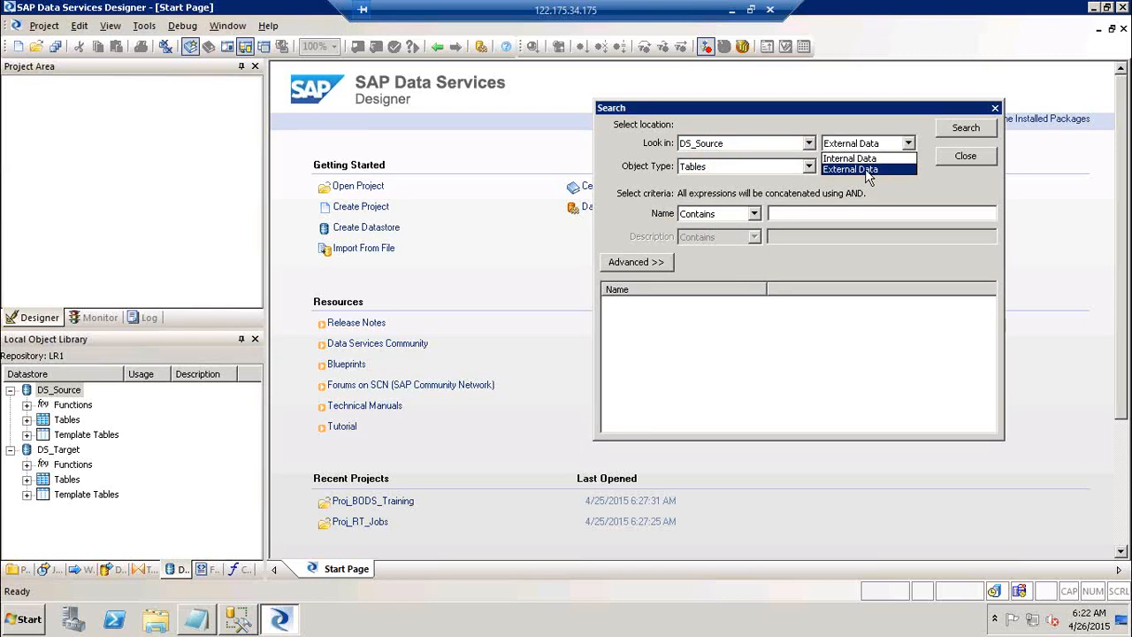
pyautogui.click(866, 170)
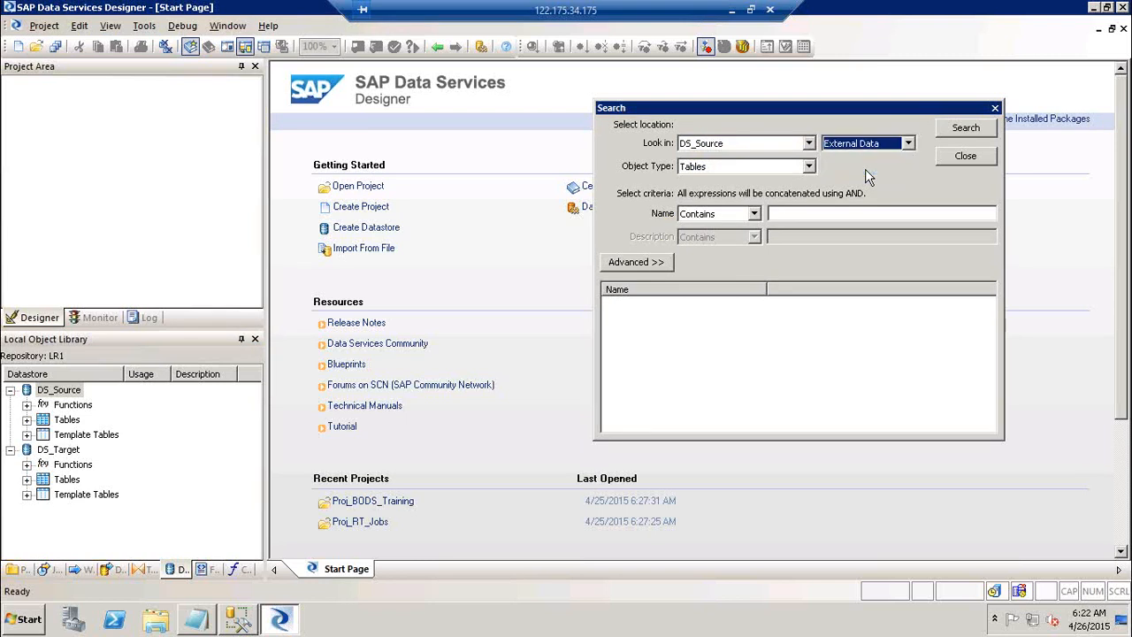
pyautogui.click(809, 167)
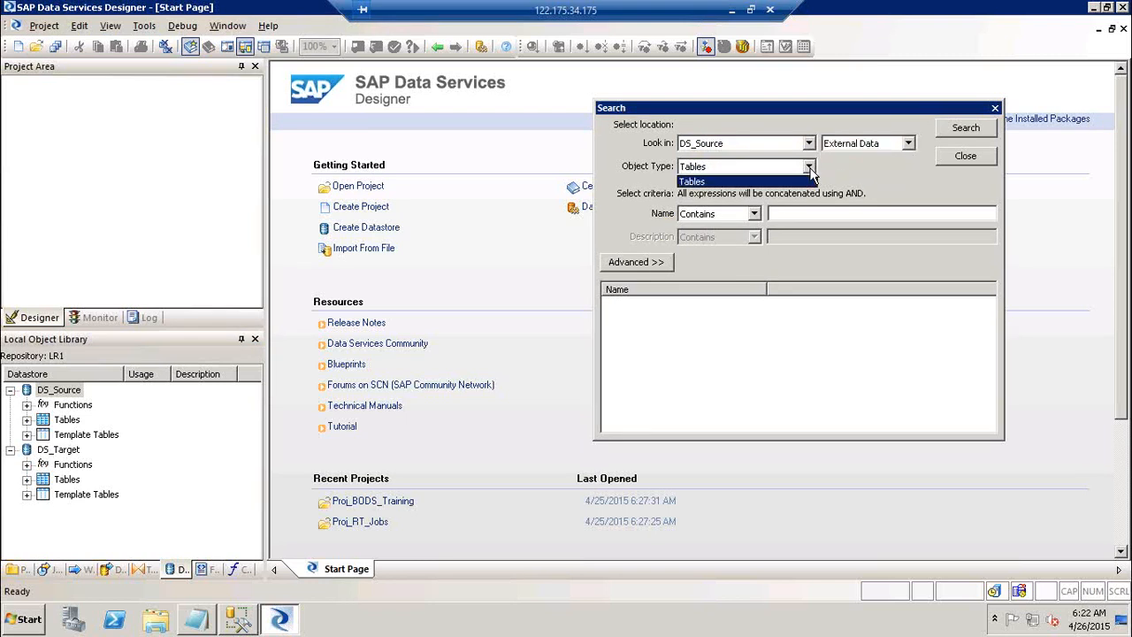
pyautogui.click(810, 170)
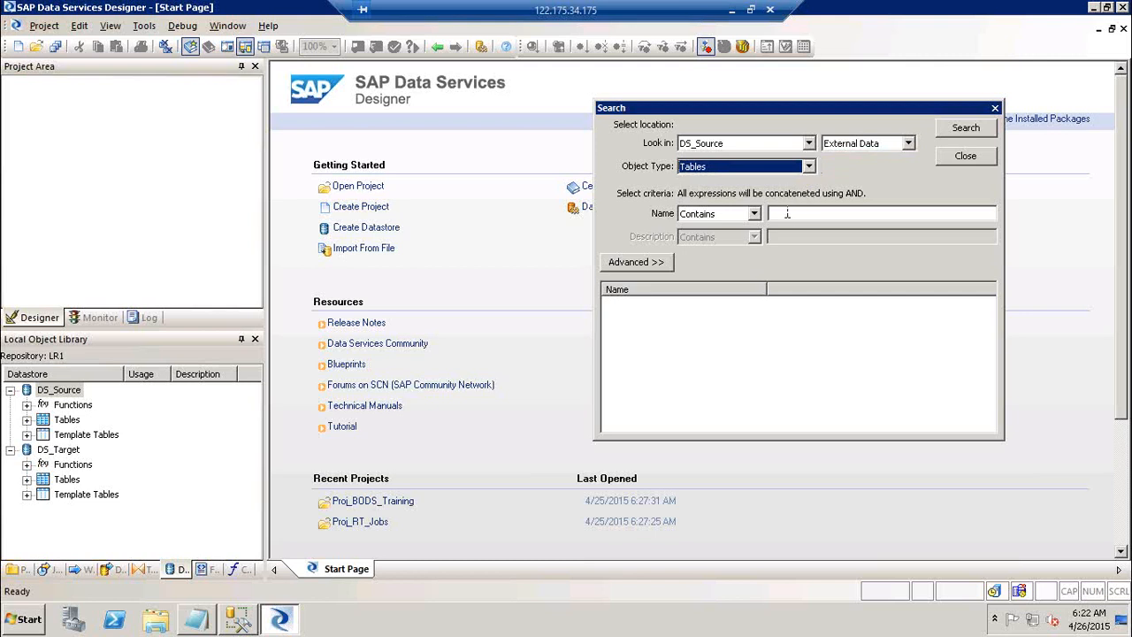
pyautogui.click(754, 214)
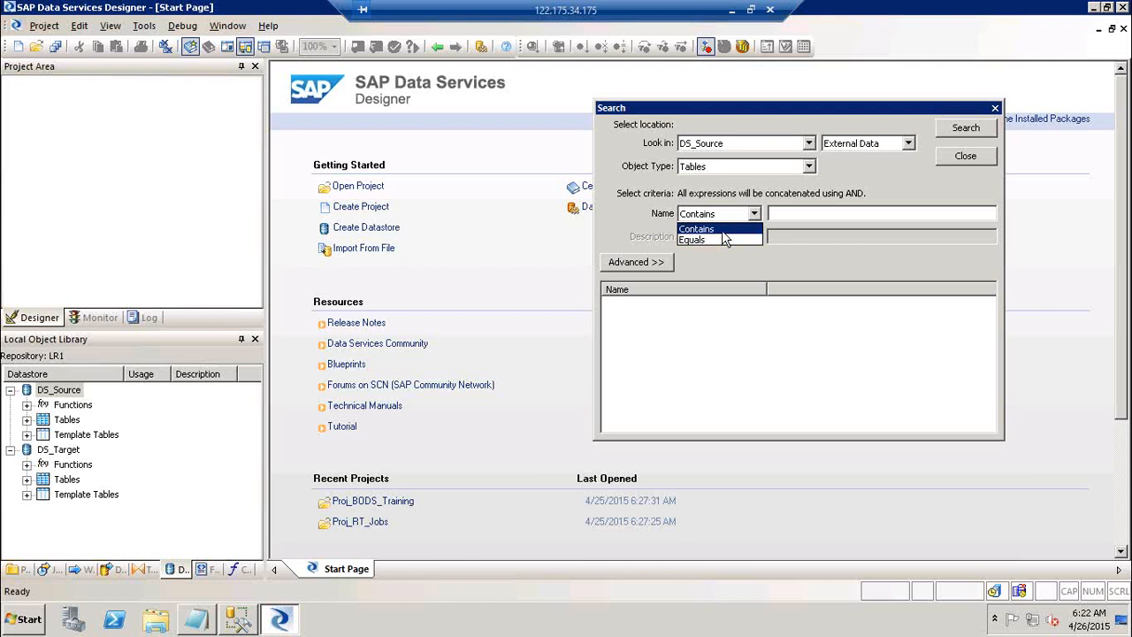
pyautogui.click(722, 230)
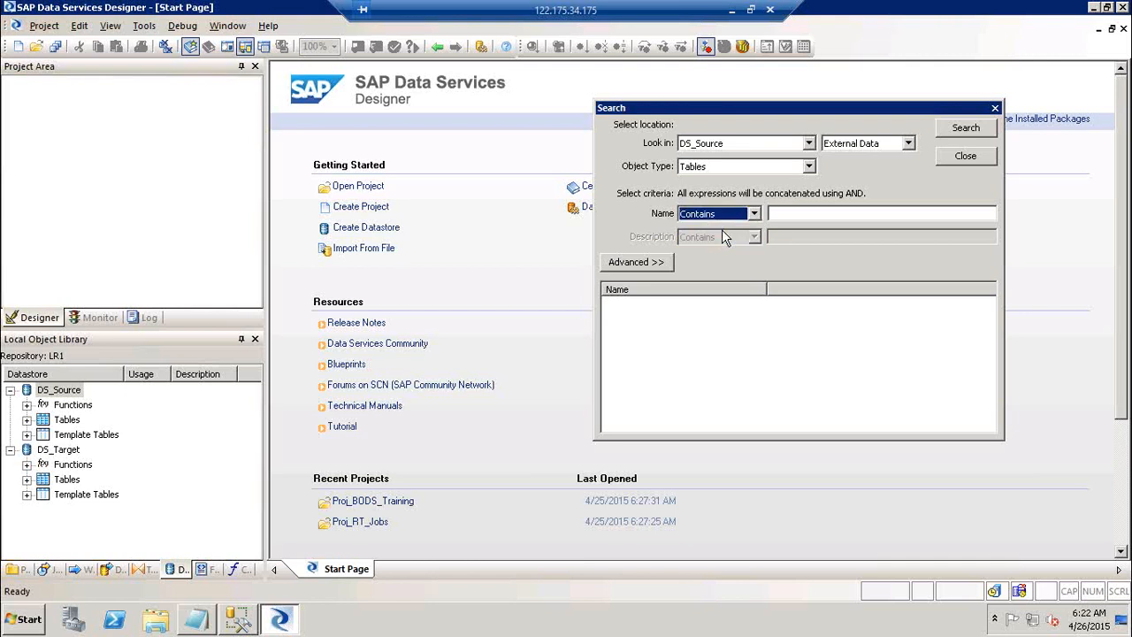
pyautogui.click(815, 213)
pyautogui.write('Order')
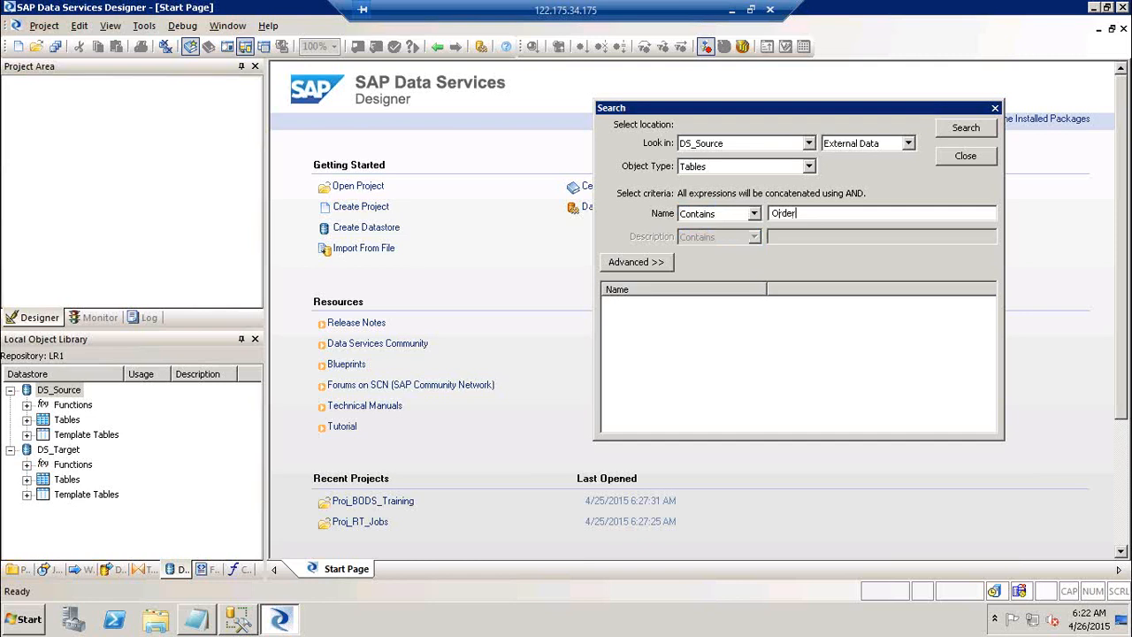
pyautogui.click(978, 130)
pyautogui.click(868, 315)
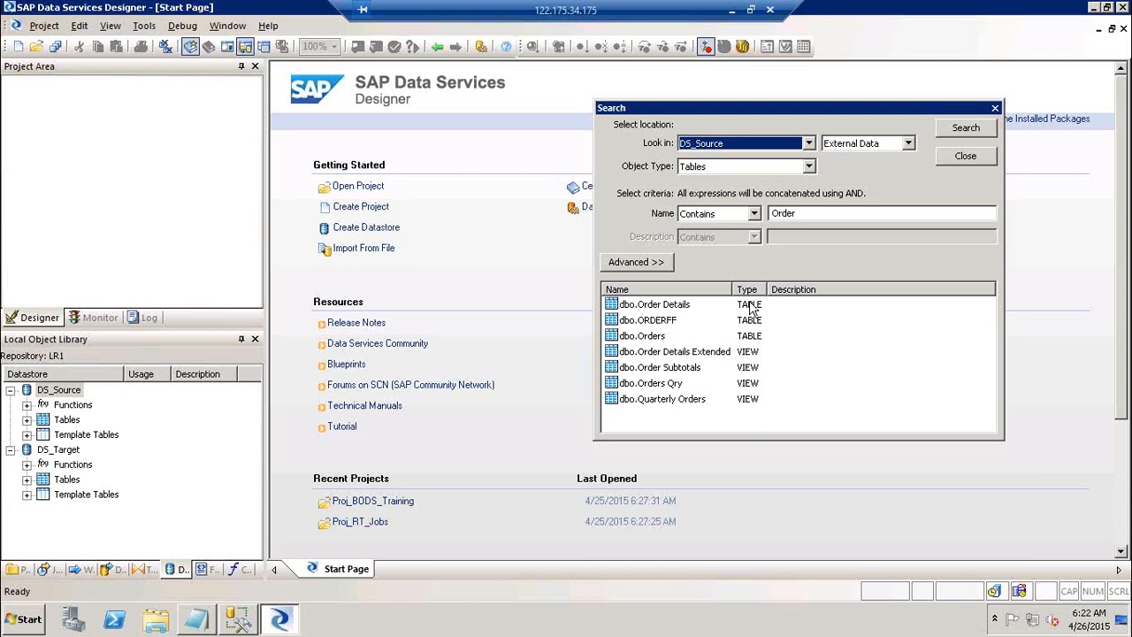
# Import dbo.Orders and dbo.Order Details from the search results, then close the Search window.
pyautogui.click(653, 337)
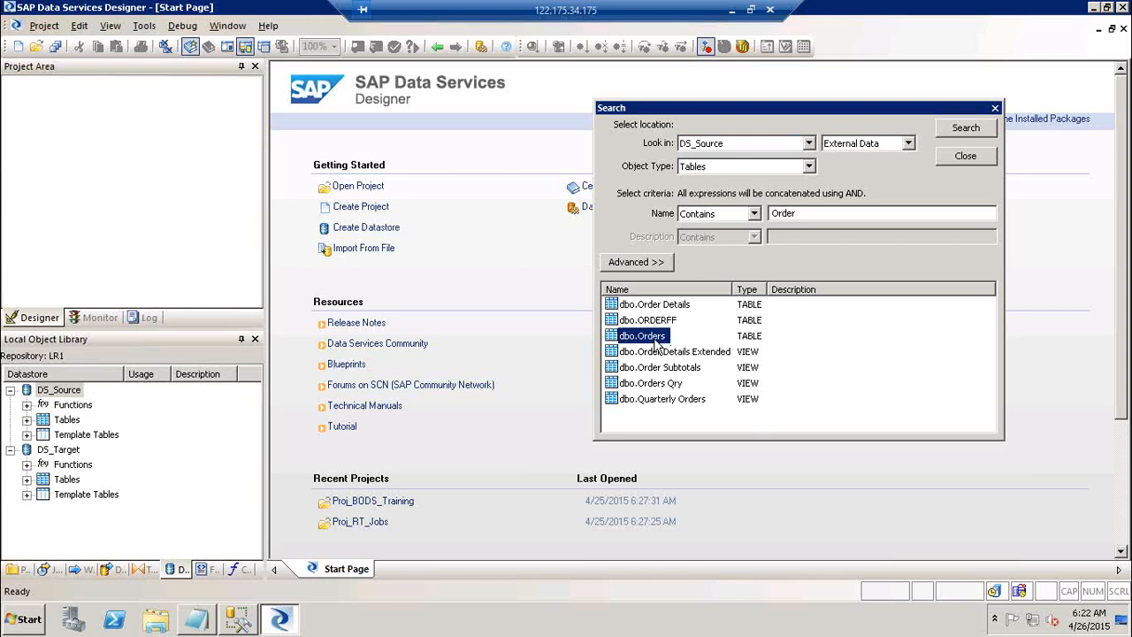
pyautogui.rightClick(655, 343)
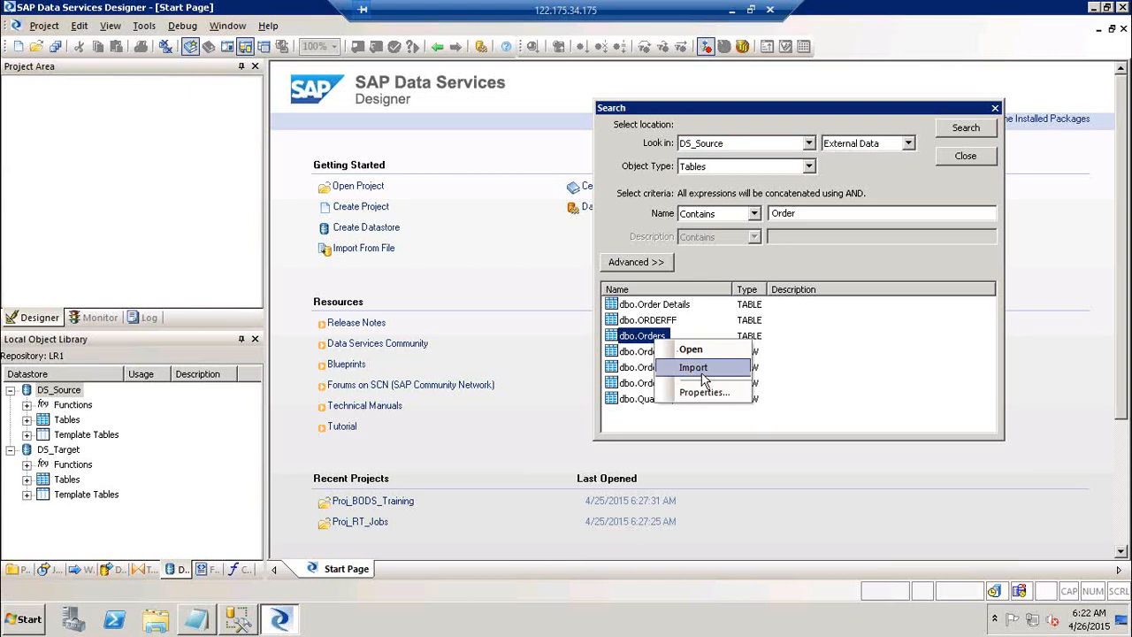
pyautogui.click(703, 372)
pyautogui.click(677, 309)
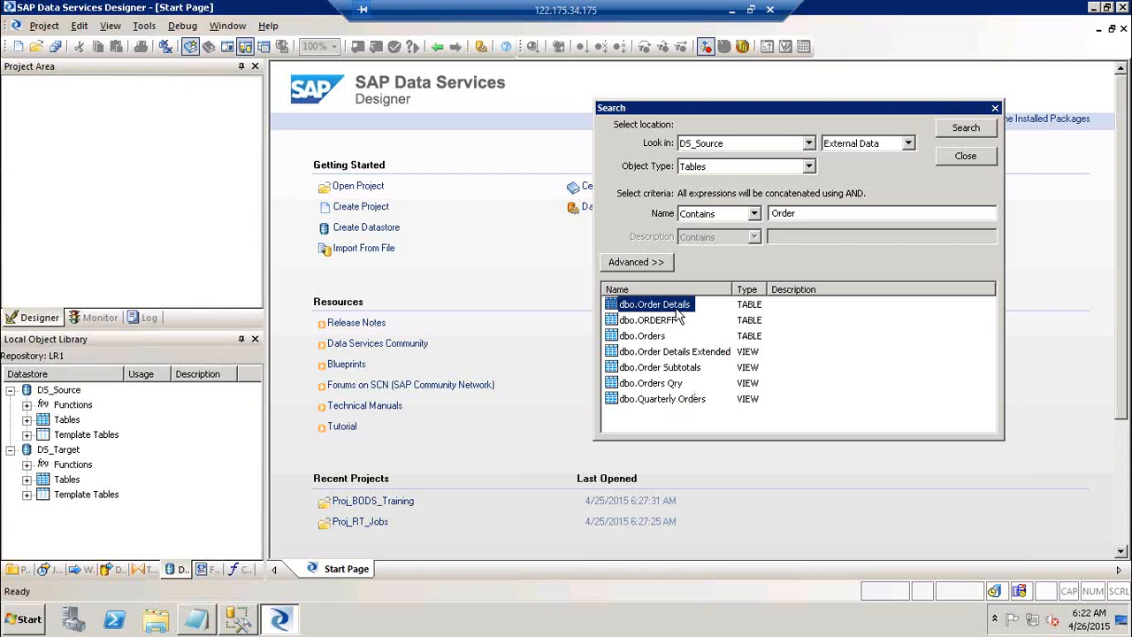
pyautogui.rightClick(677, 315)
pyautogui.click(717, 337)
pyautogui.rightClick(674, 311)
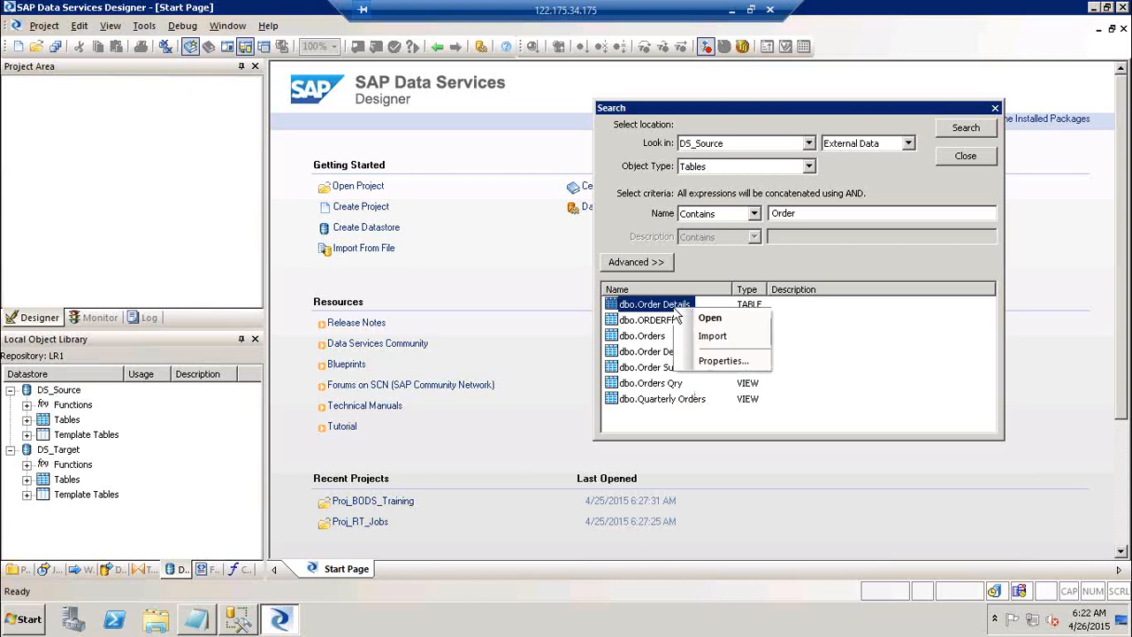
pyautogui.press('Escape')
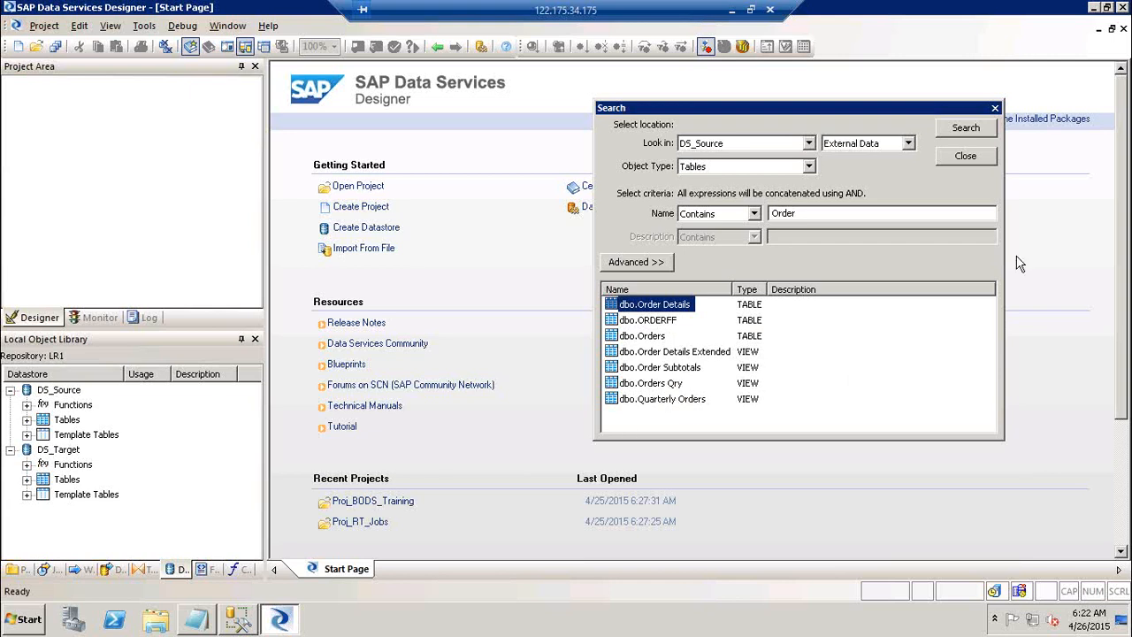
pyautogui.click(996, 109)
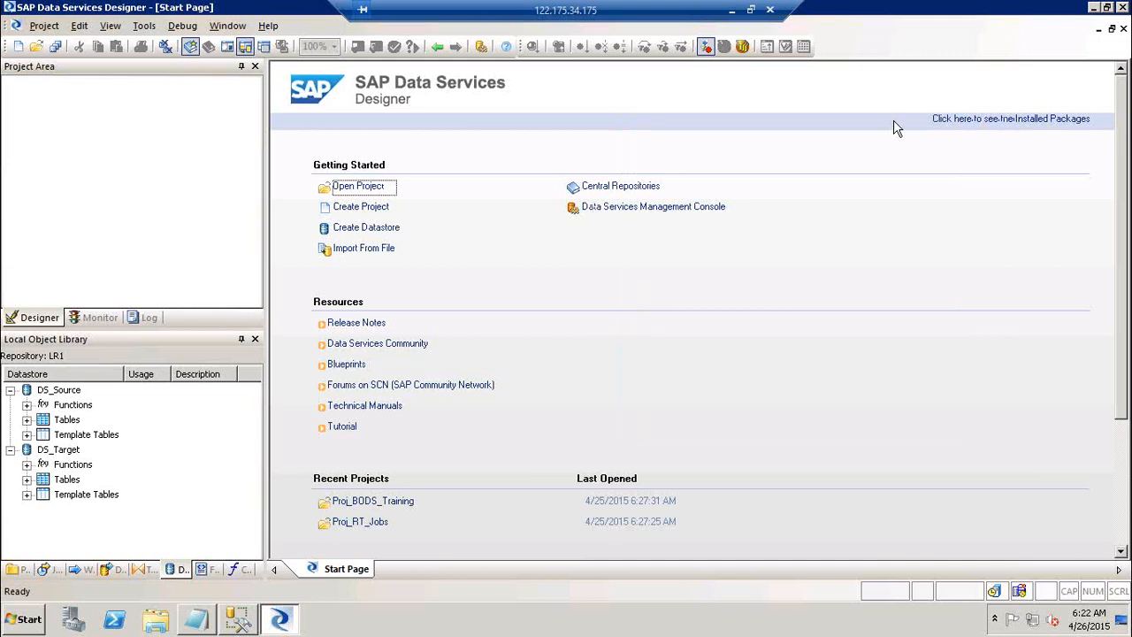
# Expand DS_Source's Tables folder to check the imported Order Details and ORDERS tables.
pyautogui.click(27, 419)
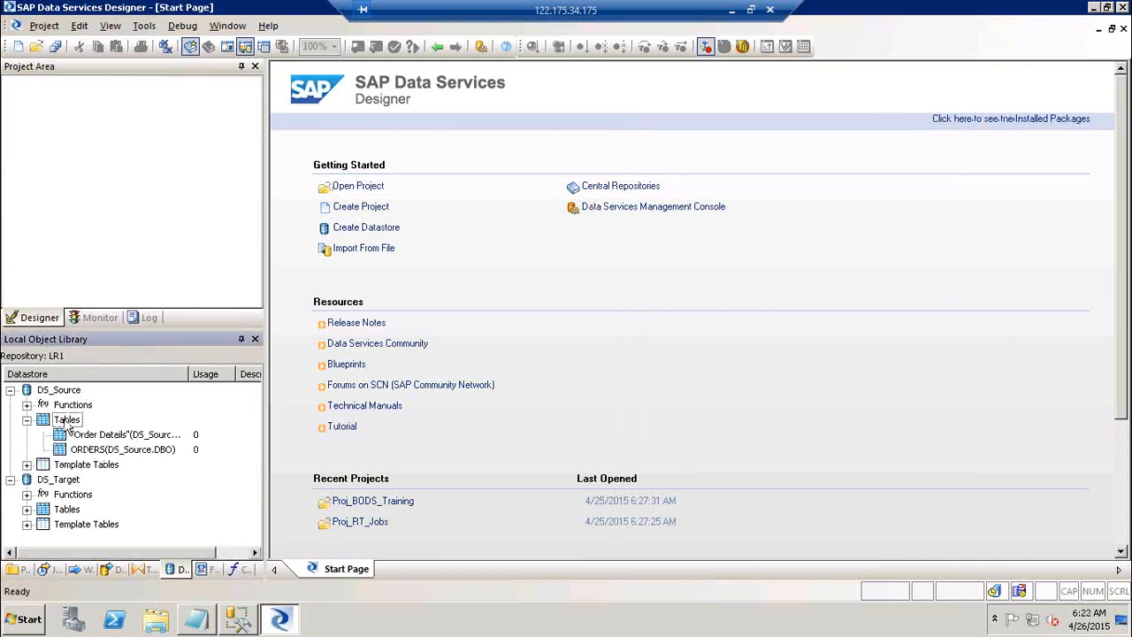
pyautogui.click(86, 434)
pyautogui.click(69, 469)
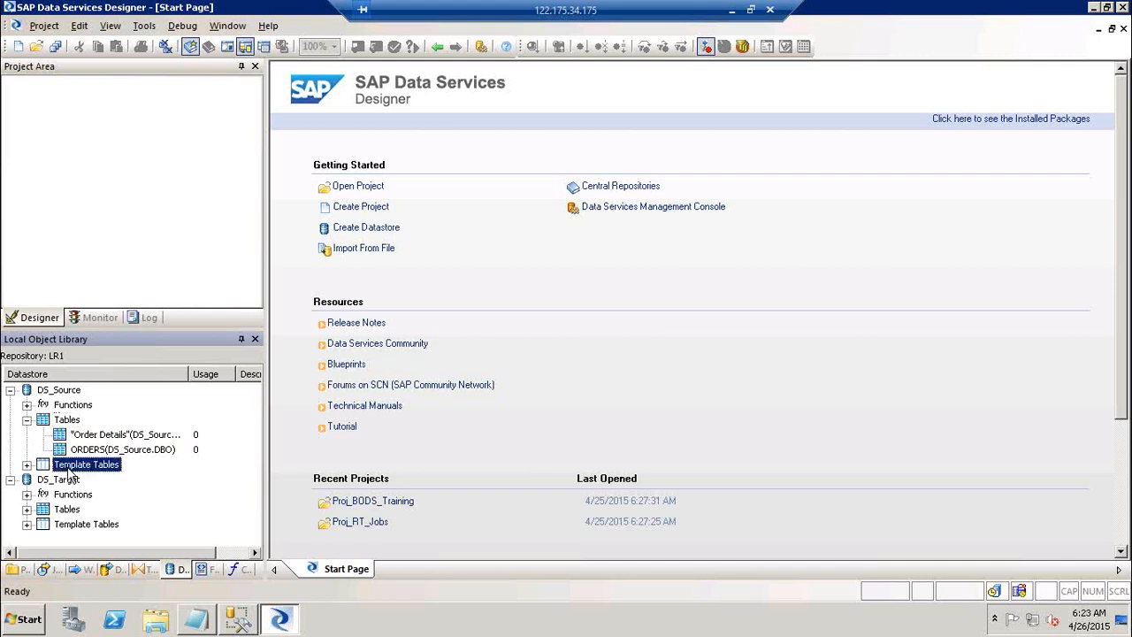
pyautogui.click(69, 421)
# Open DF_FF_DB_Ext under Proj_BODS_Training's Job_FF_DB_Ext, cancelling a stray template table creation.
pyautogui.click(16, 569)
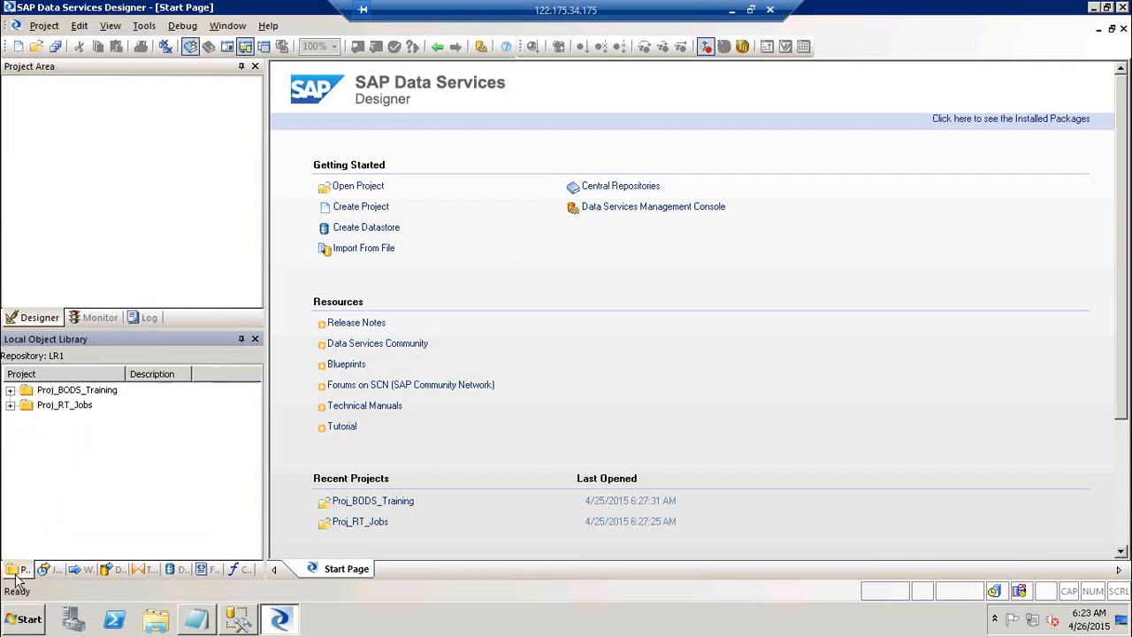
pyautogui.doubleClick(84, 390)
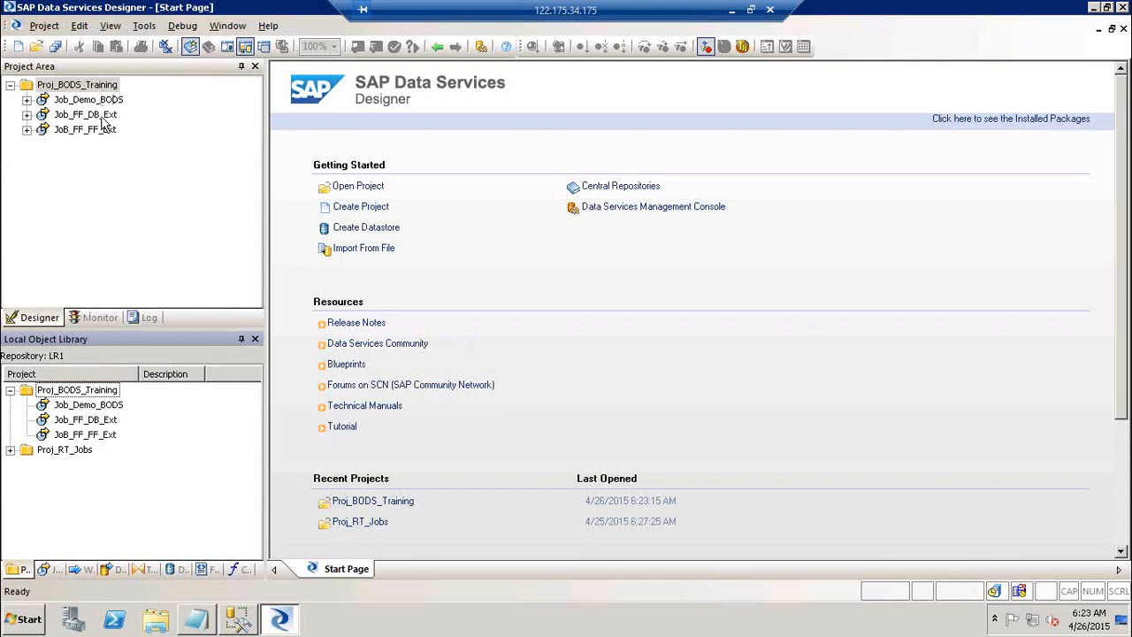
pyautogui.click(102, 120)
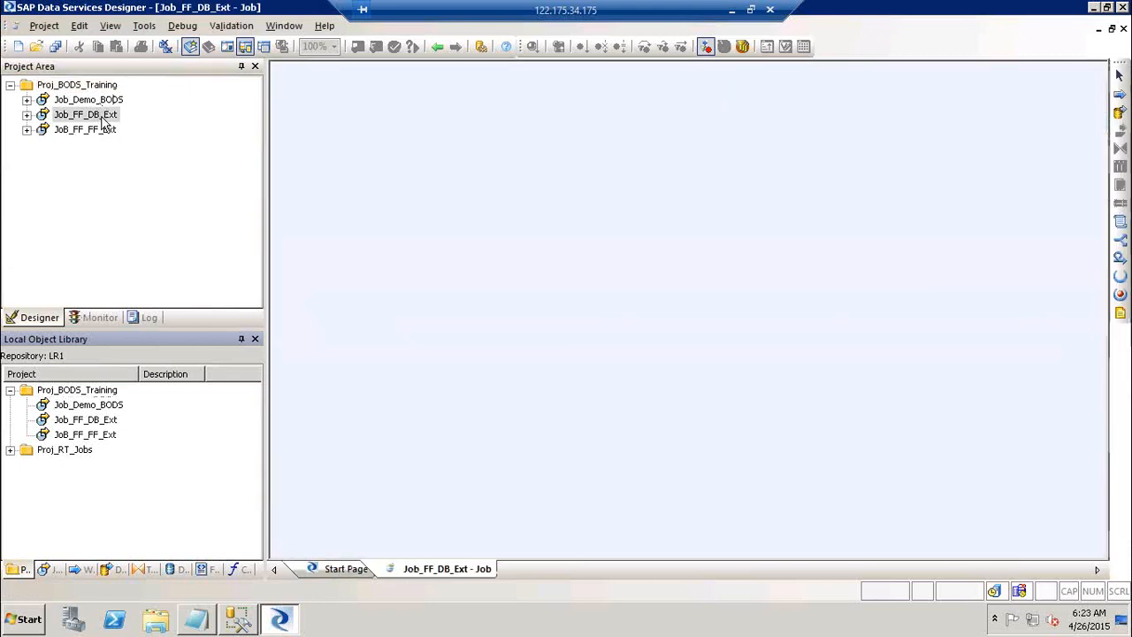
pyautogui.doubleClick(585, 265)
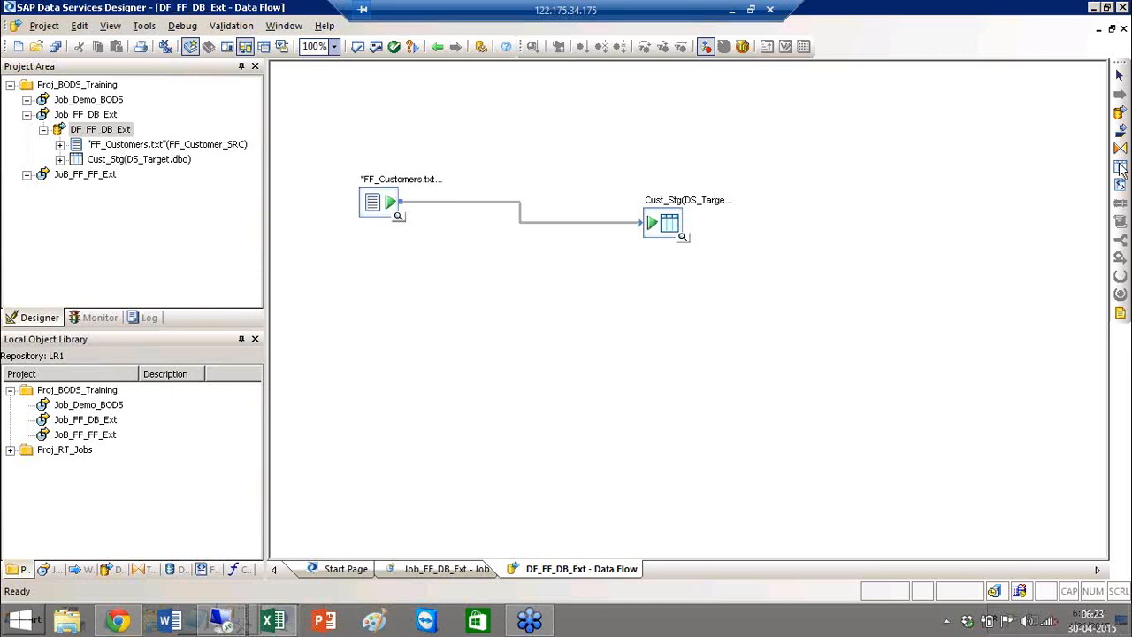
pyautogui.click(173, 571)
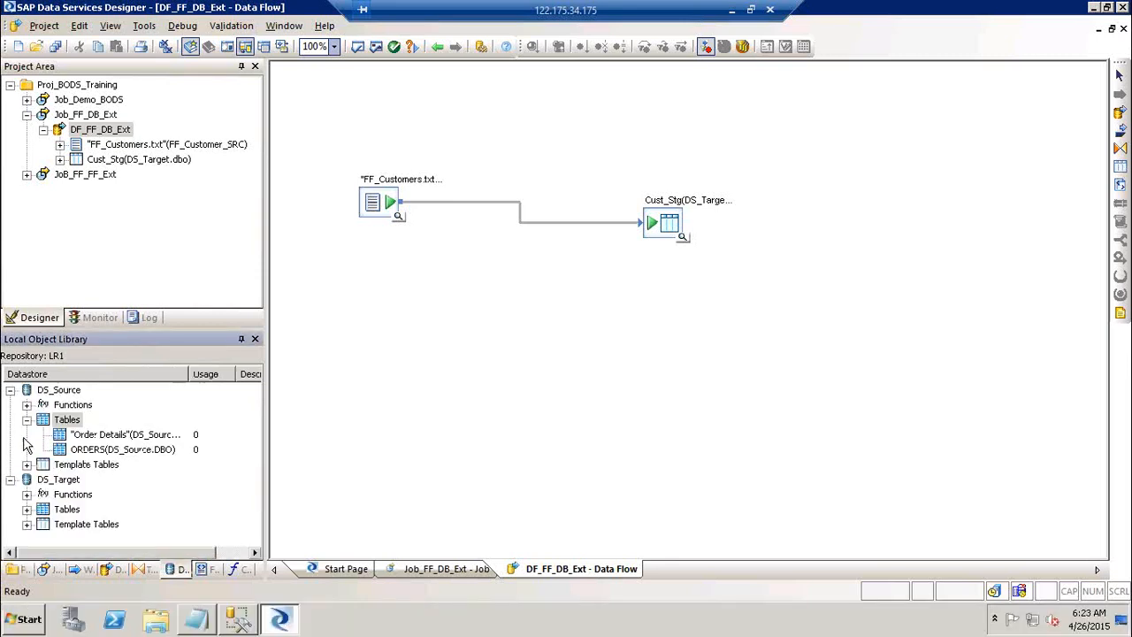
pyautogui.click(69, 527)
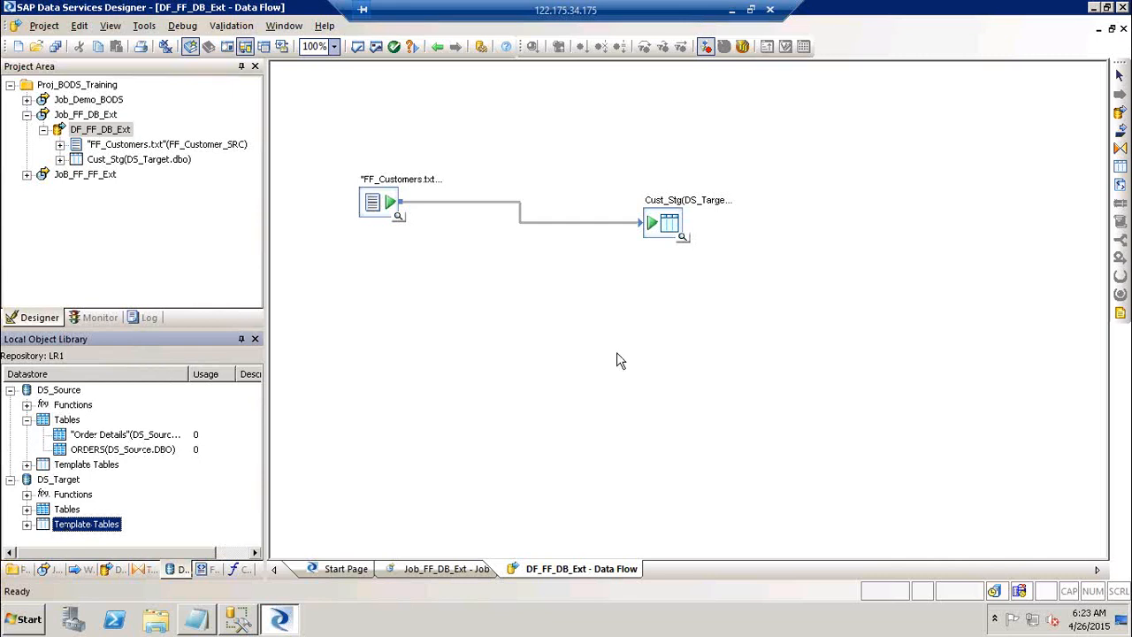
pyautogui.moveTo(86, 524); pyautogui.dragTo(637, 326)
pyautogui.click(692, 310)
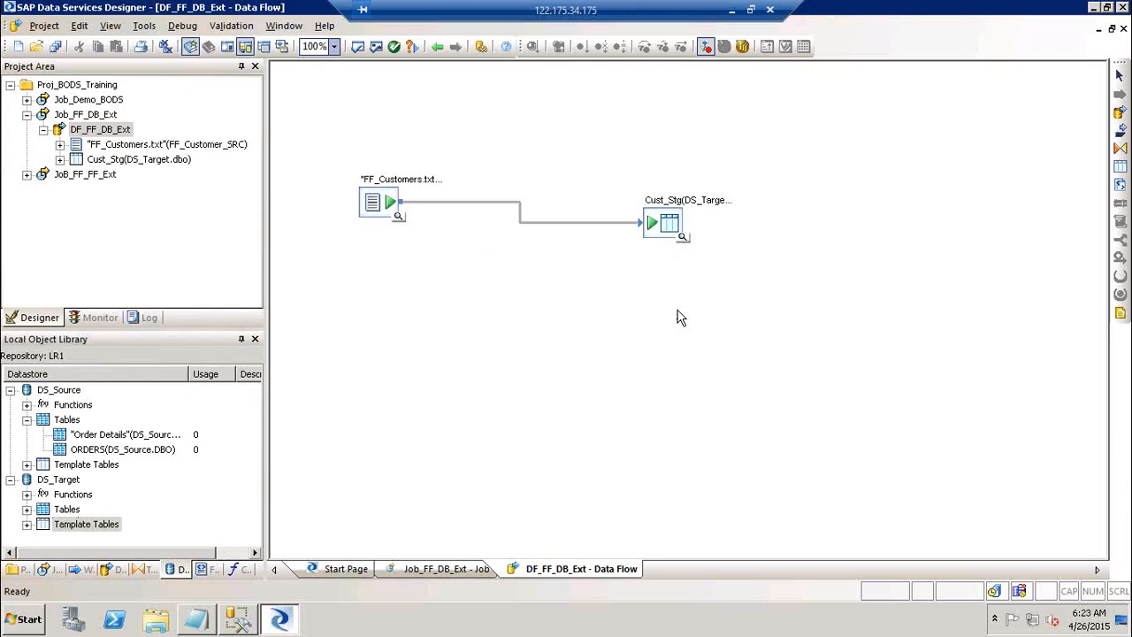
pyautogui.click(27, 115)
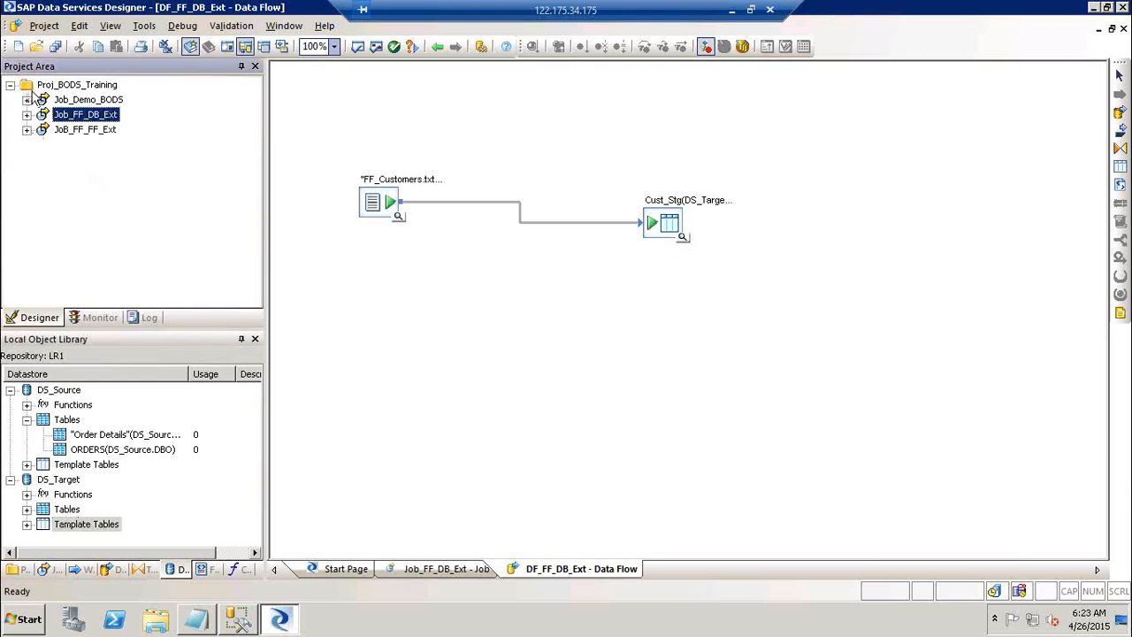
# Open DF_Demo1 under Job_Demo_BODS > WF_BODS_DEMO and drop the Cust_Stg template table onto it.
pyautogui.click(108, 96)
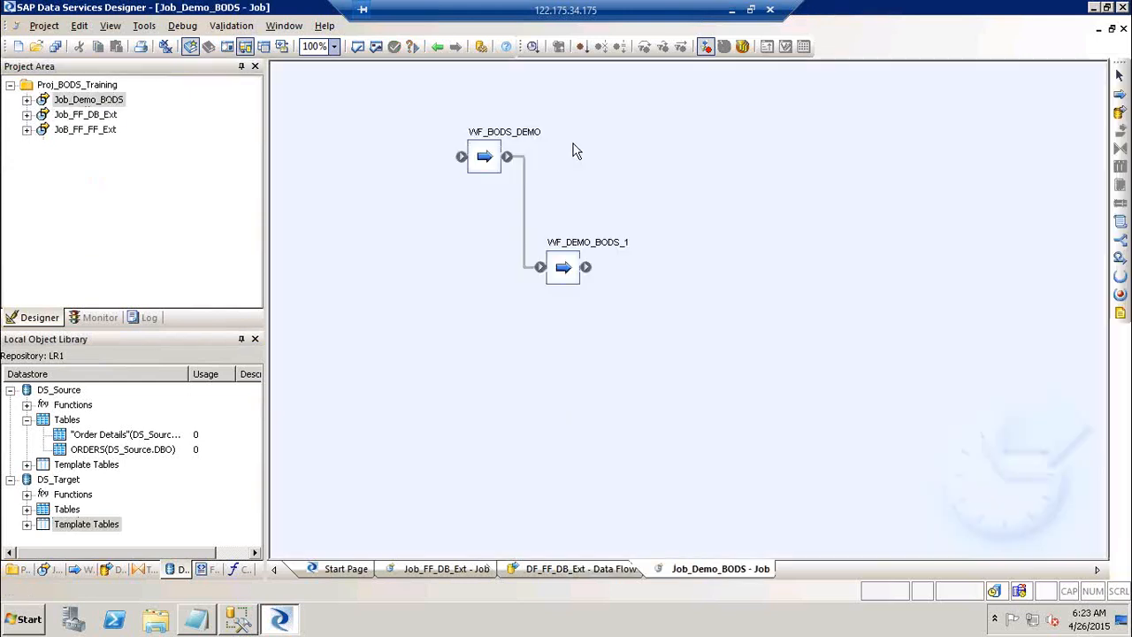
pyautogui.click(514, 136)
pyautogui.click(517, 147)
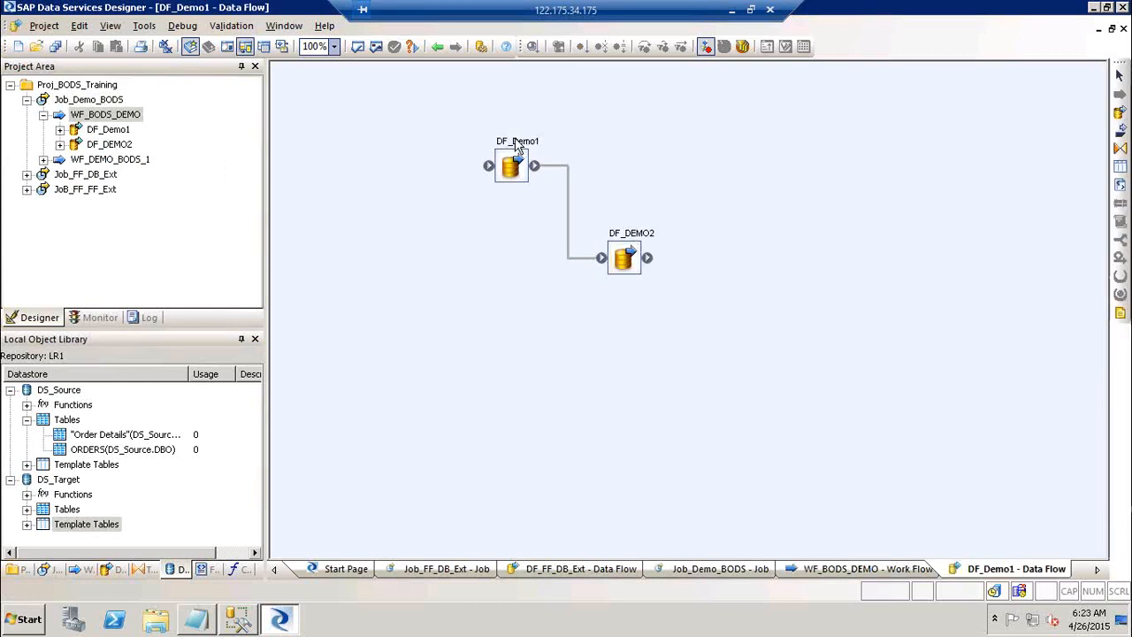
pyautogui.click(27, 523)
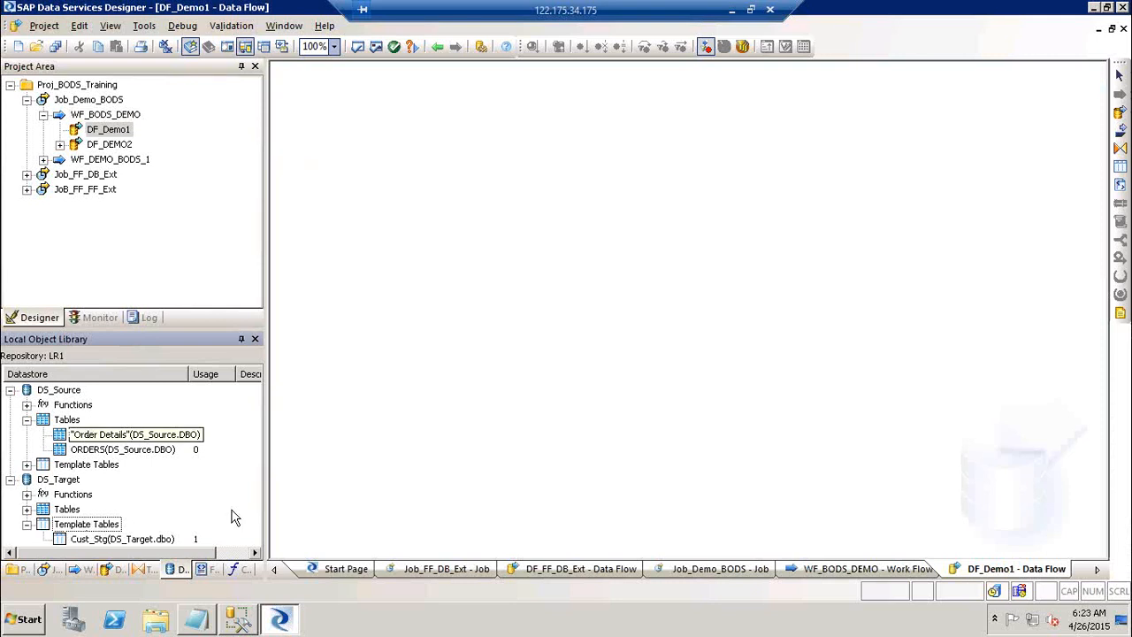
pyautogui.moveTo(87, 541); pyautogui.dragTo(360, 177)
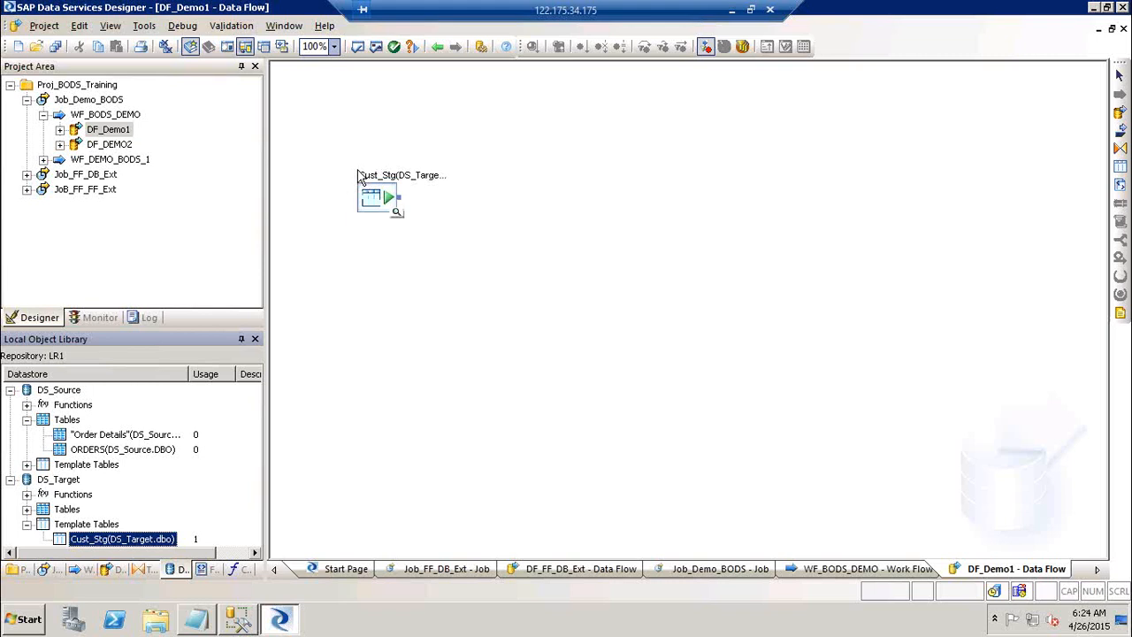
# Reopen the DF_FF_DB_Ext data flow from Job_FF_DB_Ext in the project tree.
pyautogui.click(28, 175)
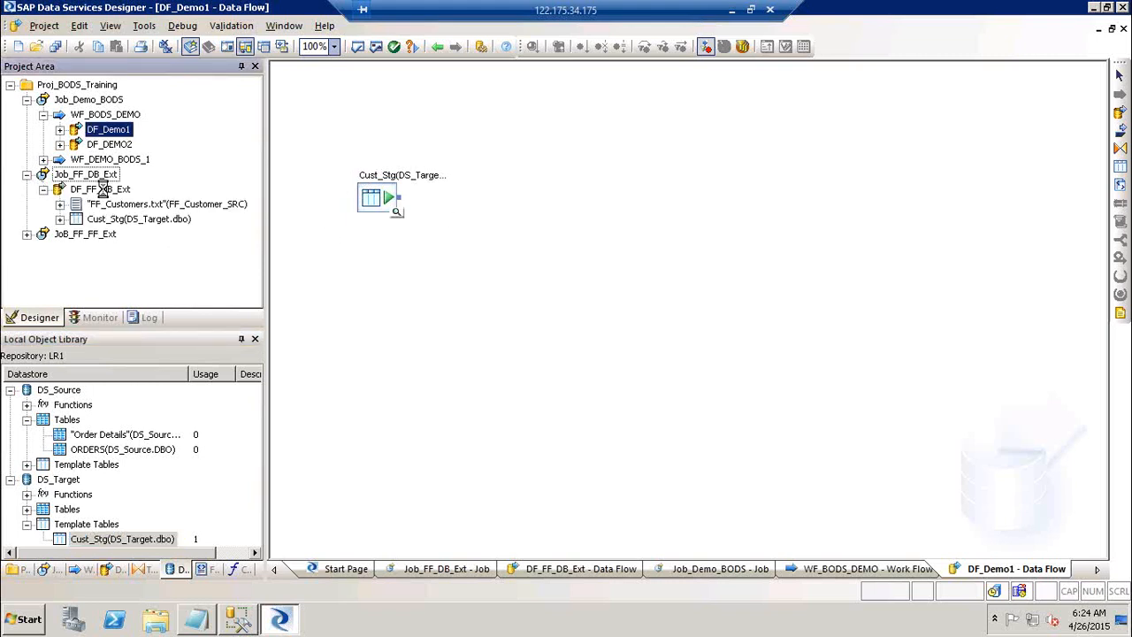
pyautogui.click(100, 189)
pyautogui.click(1120, 167)
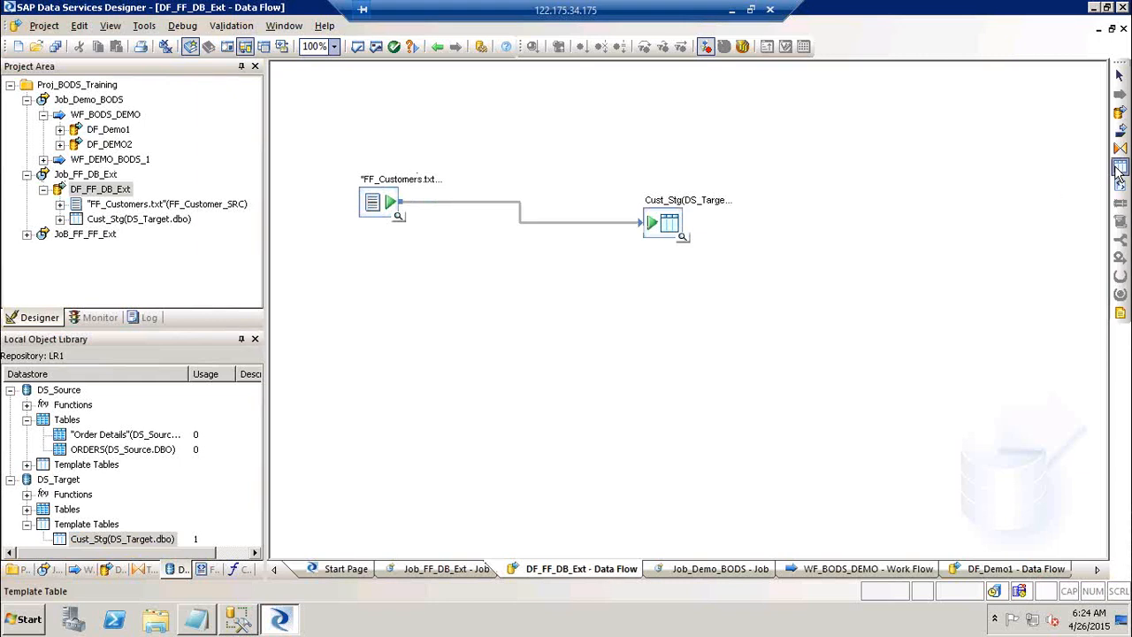
pyautogui.click(862, 237)
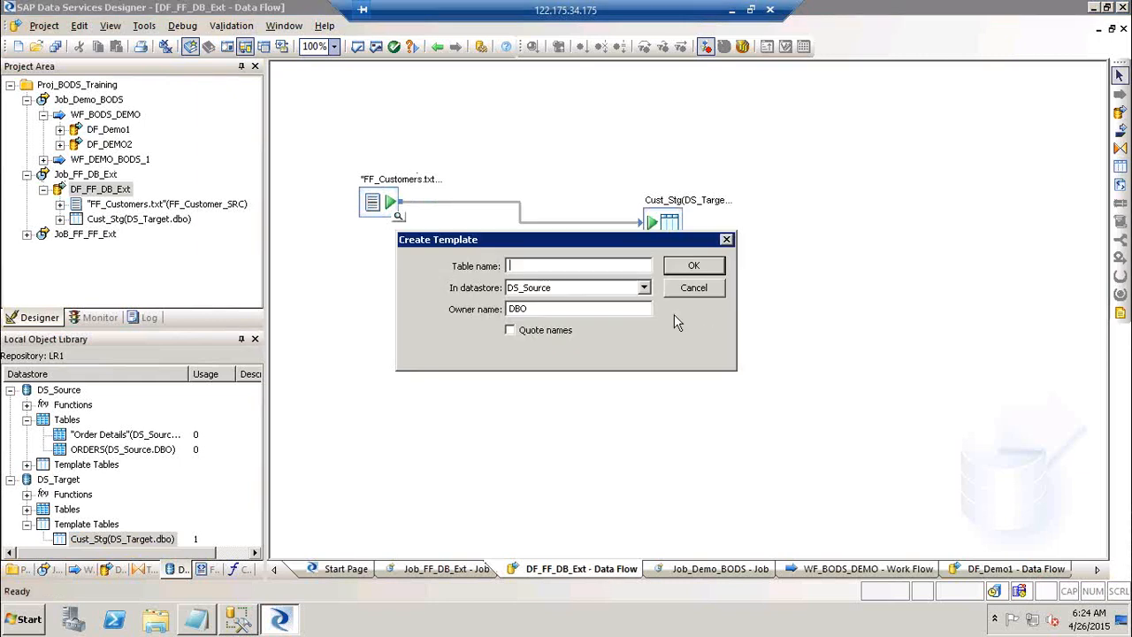
pyautogui.click(704, 296)
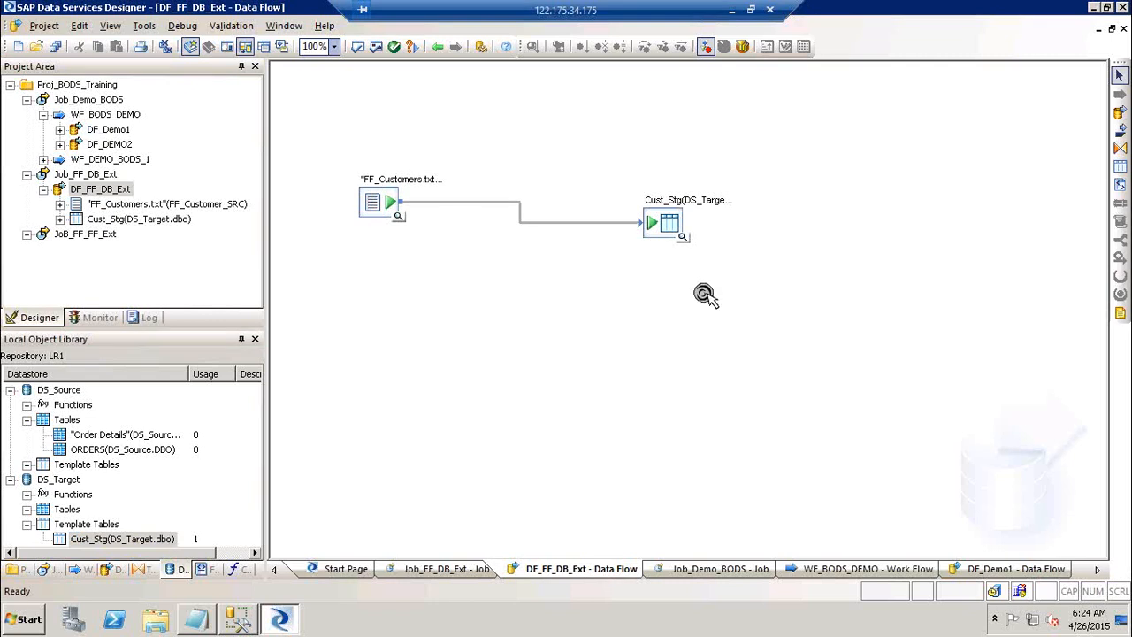
pyautogui.click(110, 131)
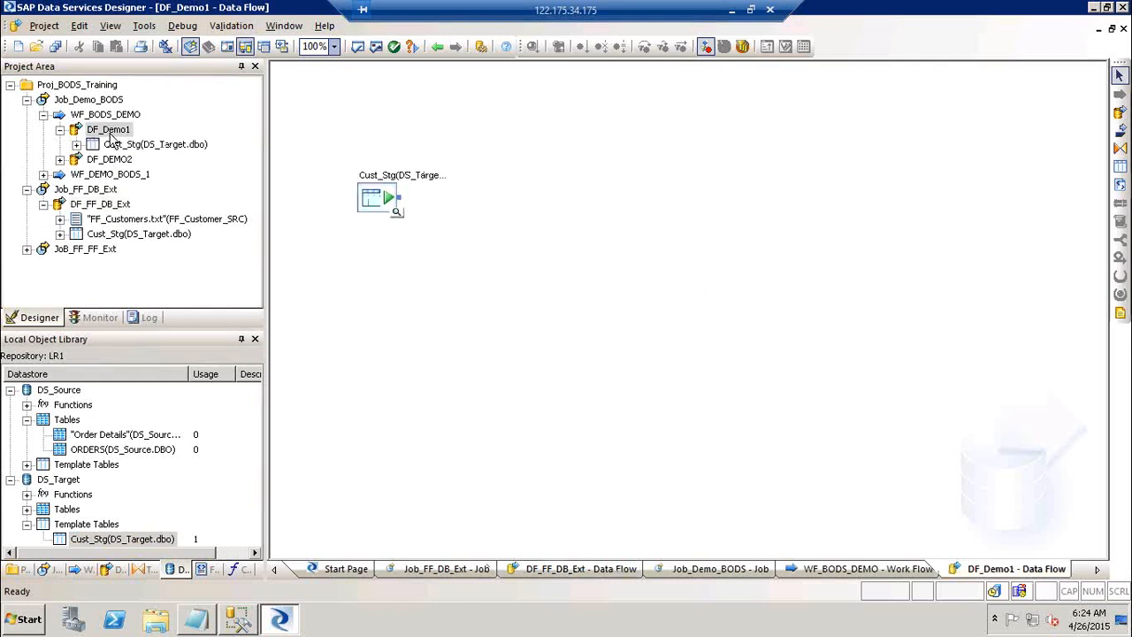
pyautogui.click(386, 198)
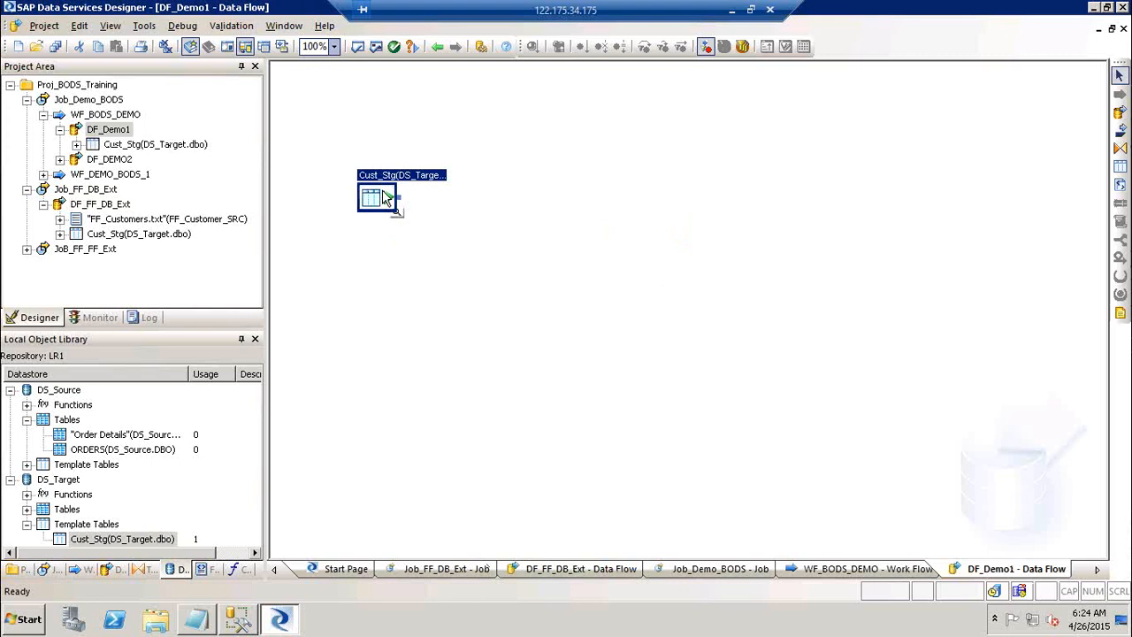
pyautogui.click(100, 204)
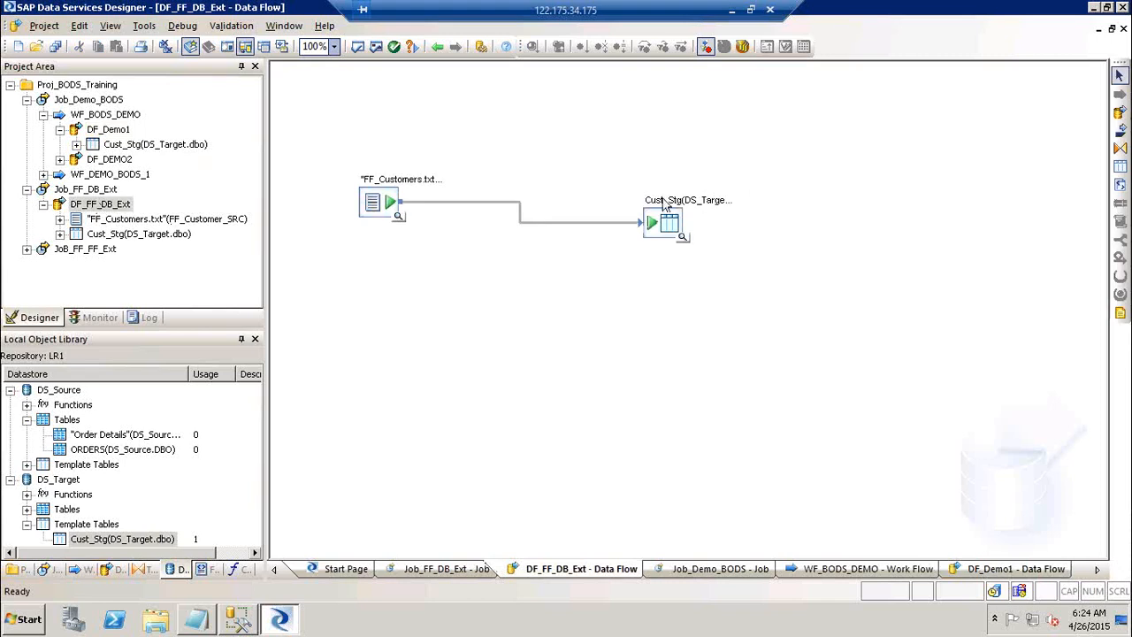
# Open Cust_Stg's Template Target Table Editor, review its Options such as 1000 rows per commit, then go back.
pyautogui.doubleClick(663, 220)
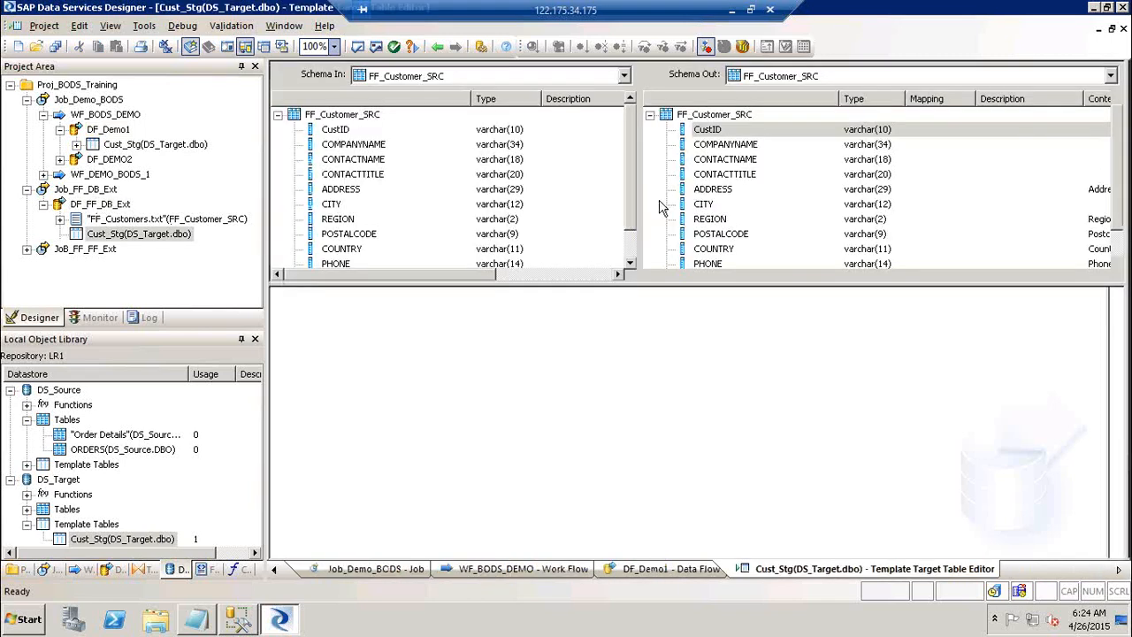
pyautogui.click(340, 303)
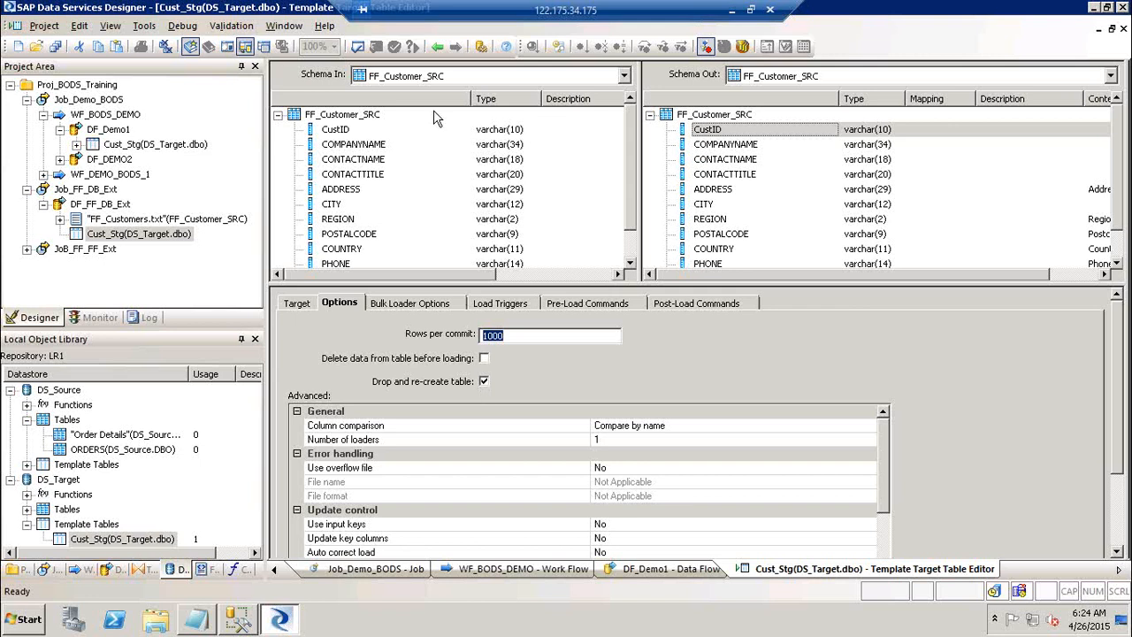
pyautogui.click(436, 46)
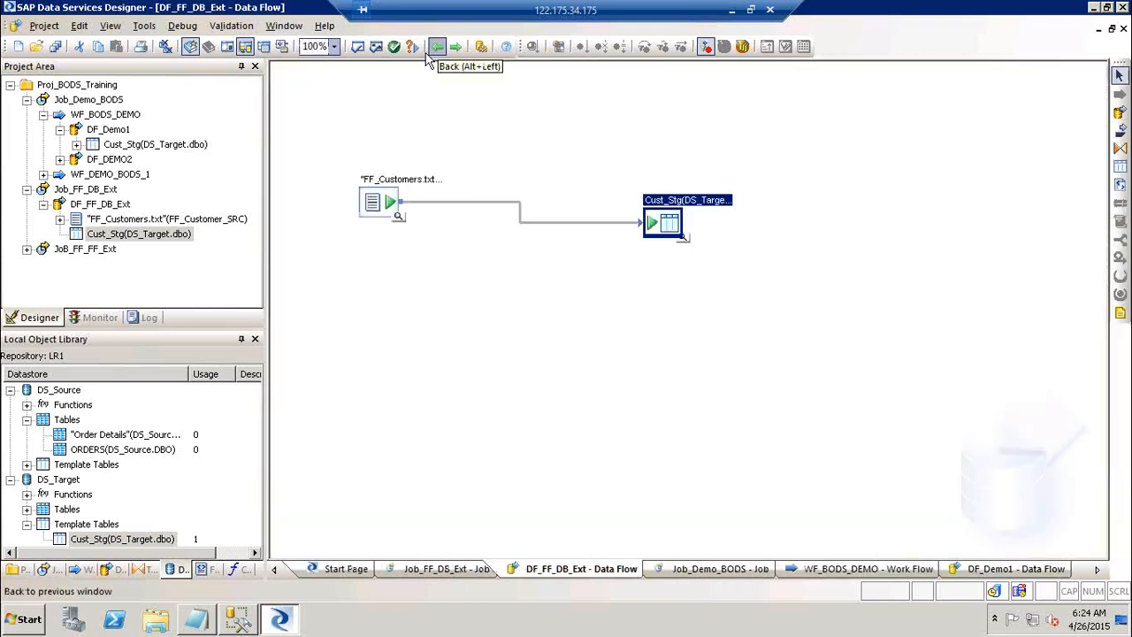
pyautogui.doubleClick(384, 179)
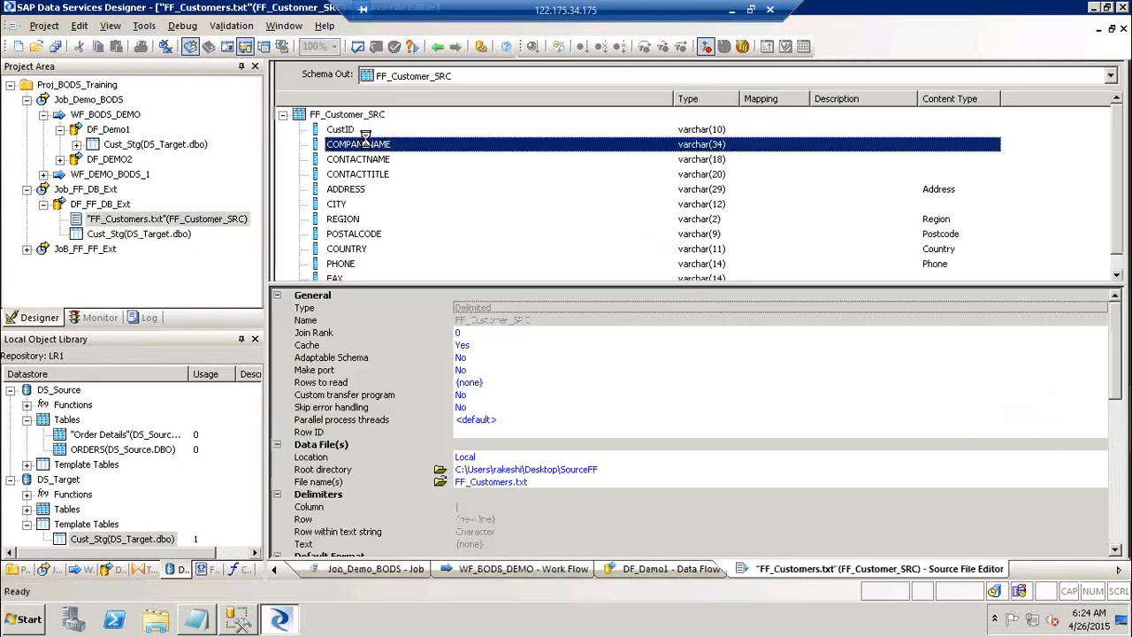
pyautogui.click(362, 174)
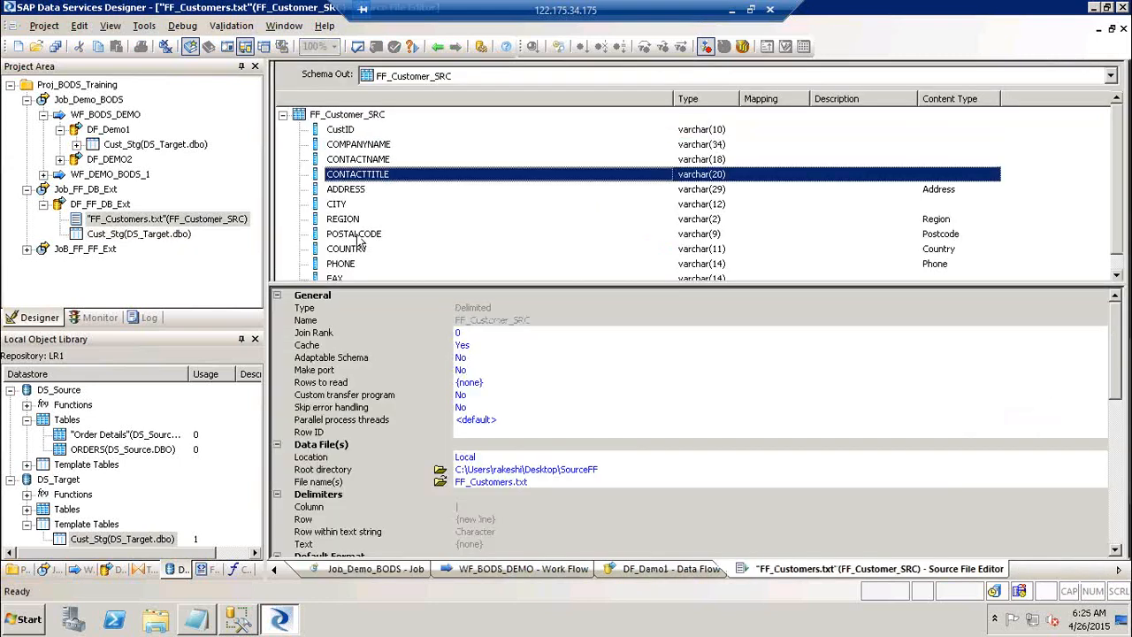
pyautogui.click(358, 235)
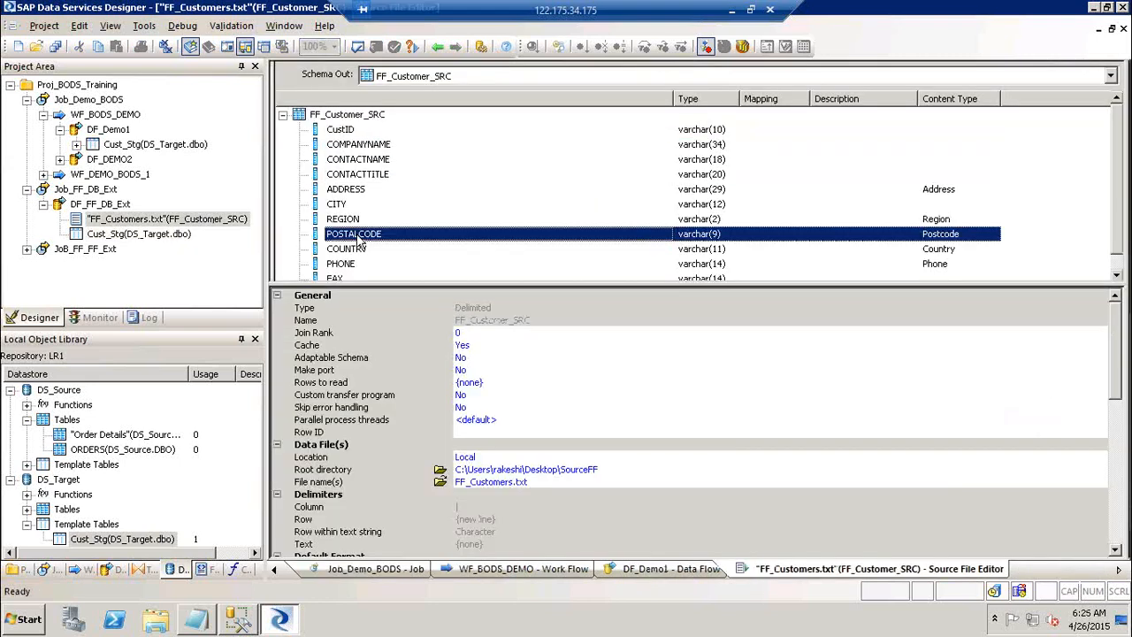
pyautogui.click(436, 48)
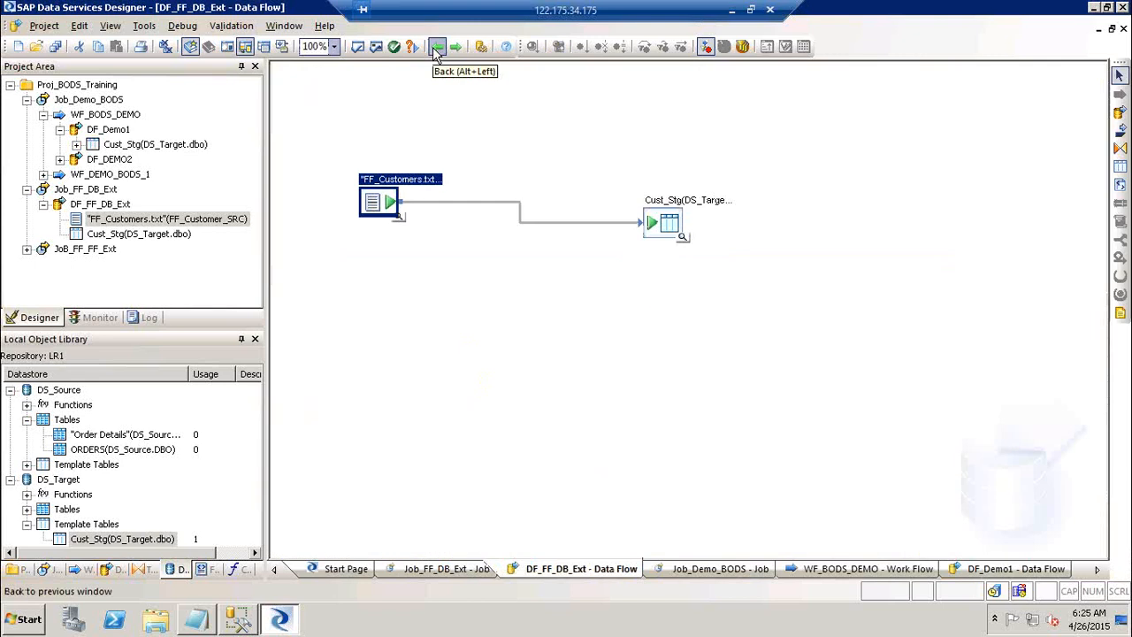
pyautogui.click(657, 229)
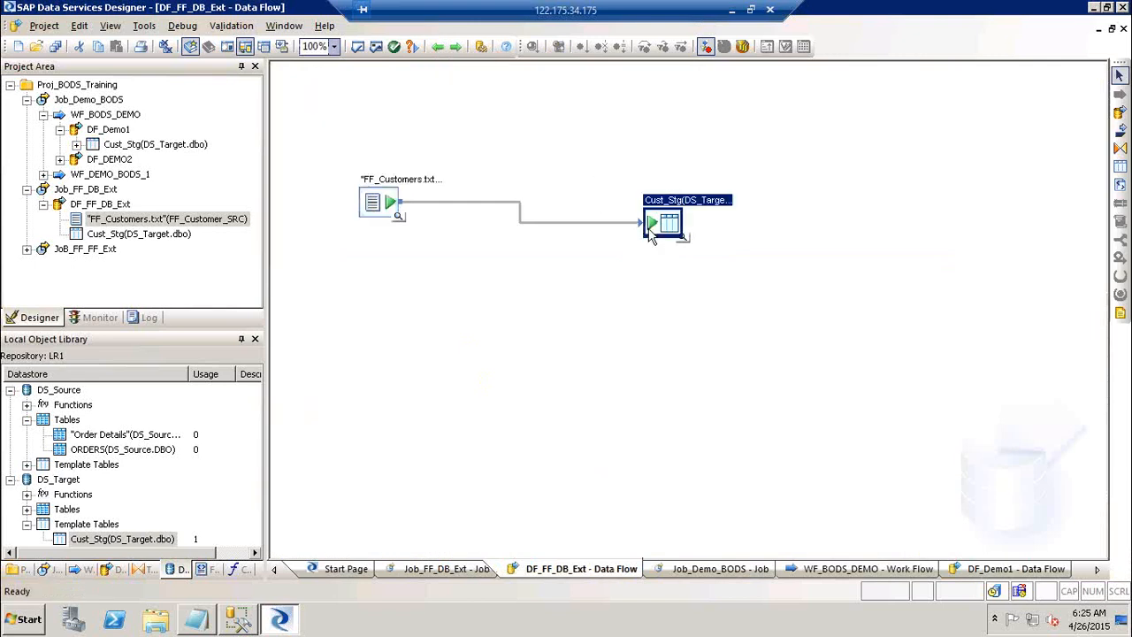
pyautogui.click(378, 203)
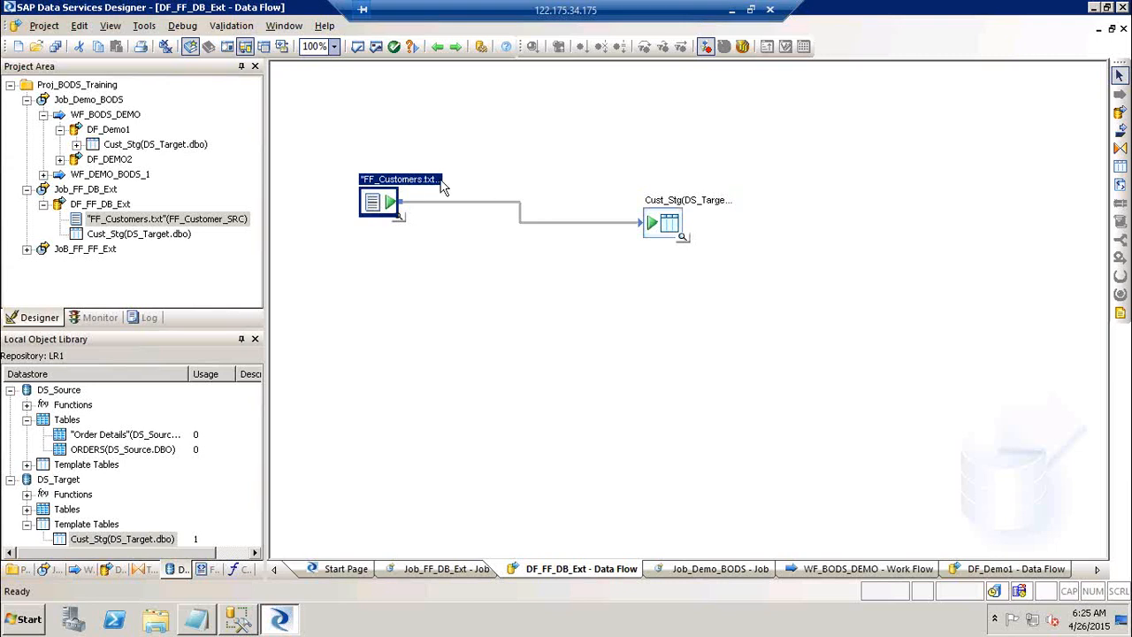
pyautogui.click(658, 227)
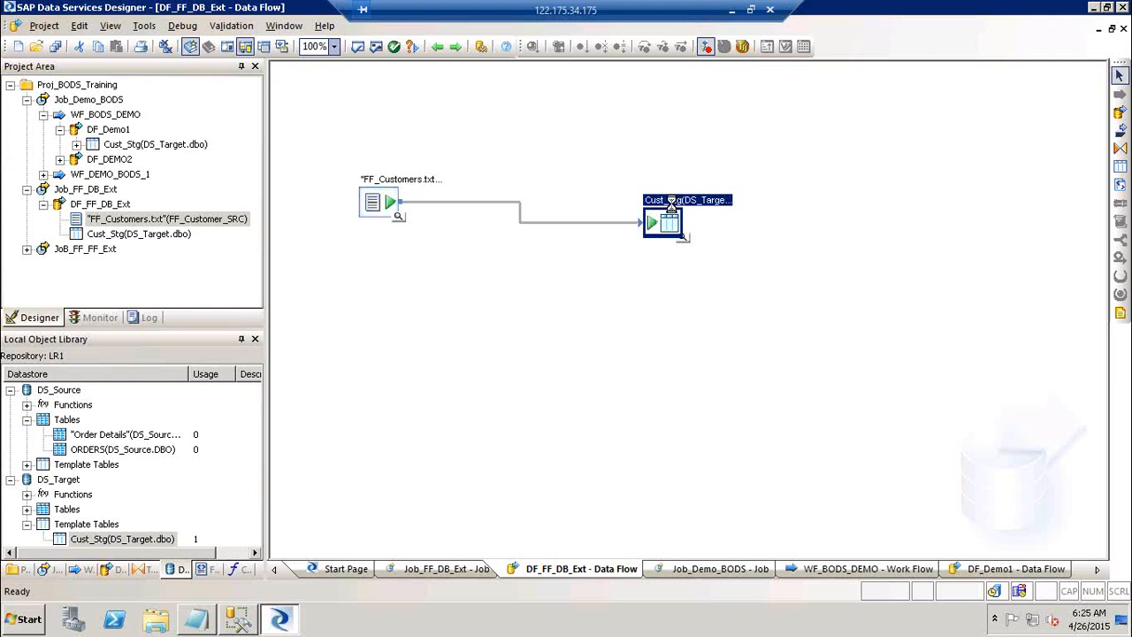
# Recheck the Cust_Stg target's load options, return to the diagram, and open DF_Demo1 from the Project Area.
pyautogui.doubleClick(664, 220)
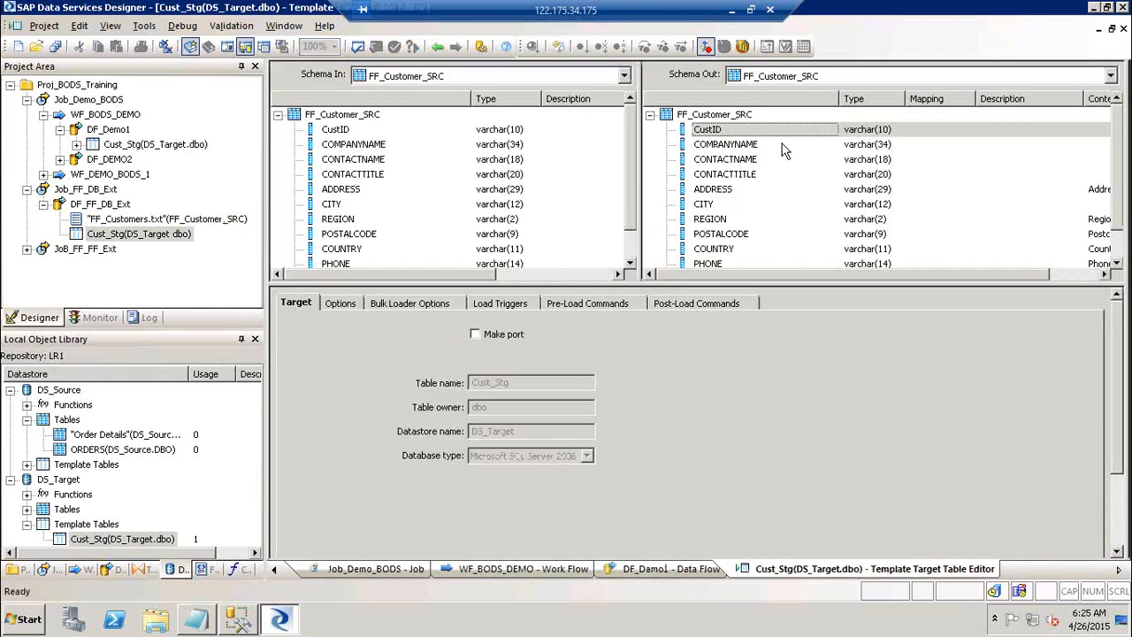
pyautogui.click(437, 47)
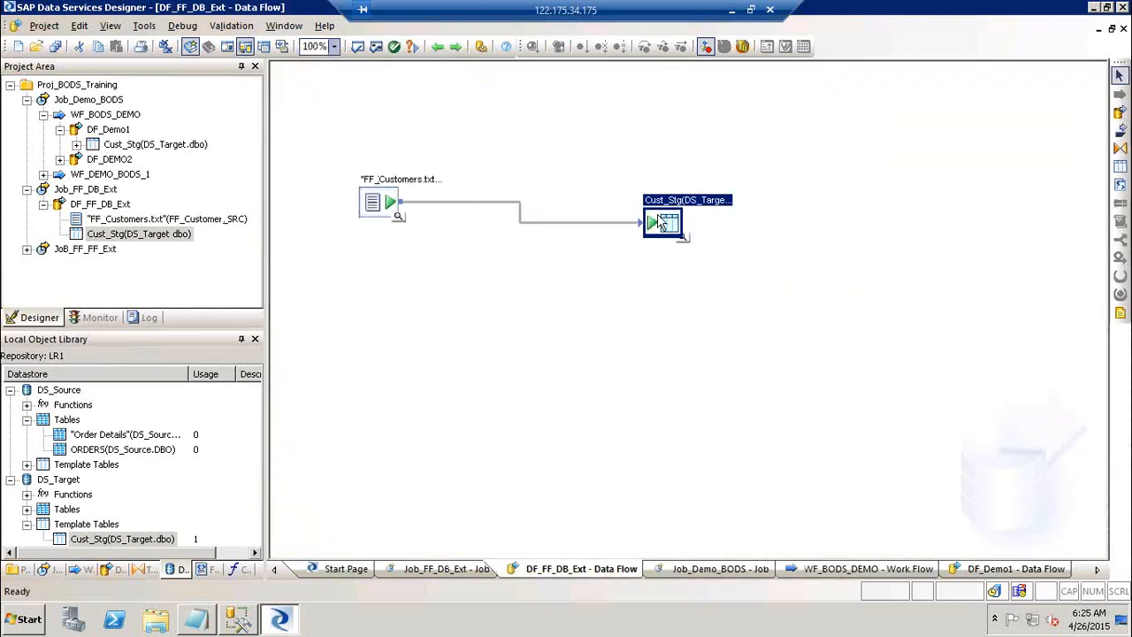
pyautogui.doubleClick(675, 199)
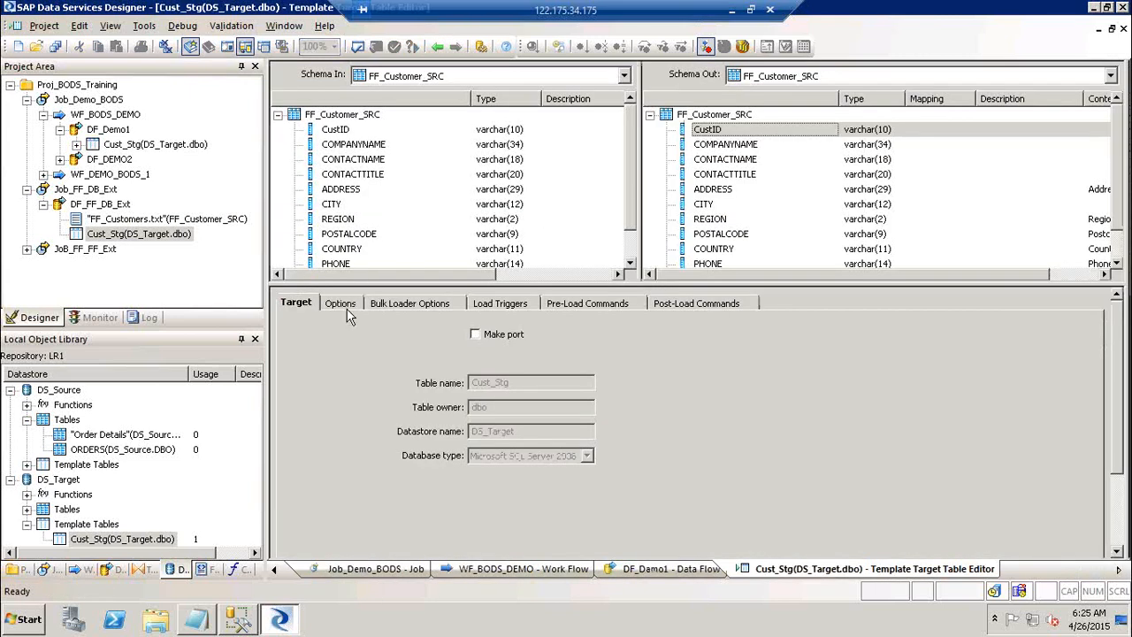
pyautogui.click(338, 303)
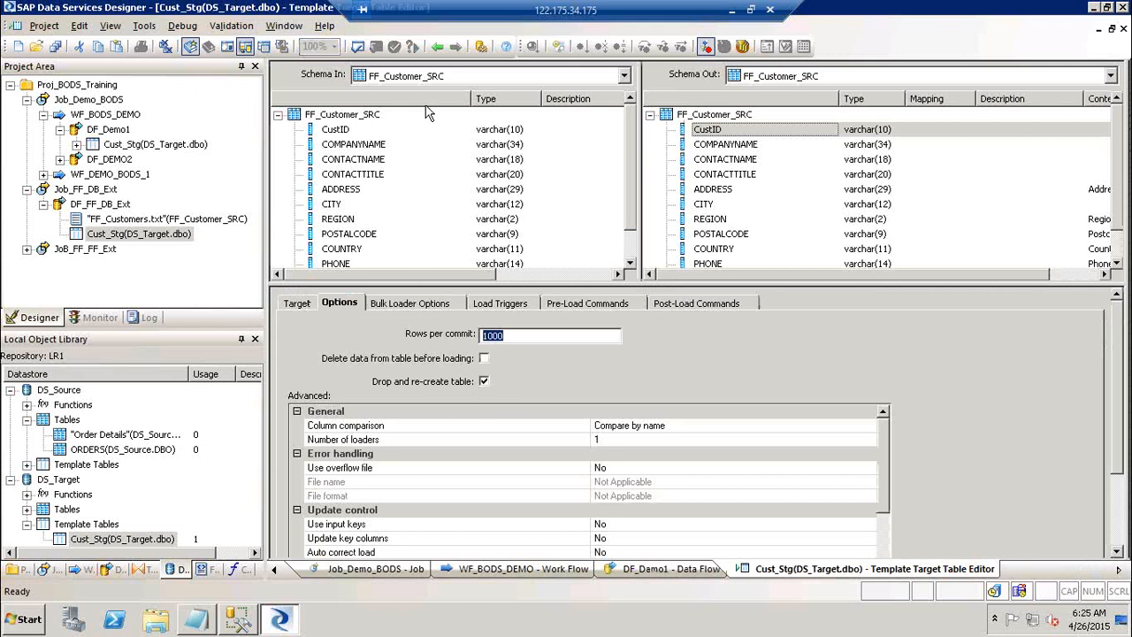
pyautogui.click(437, 47)
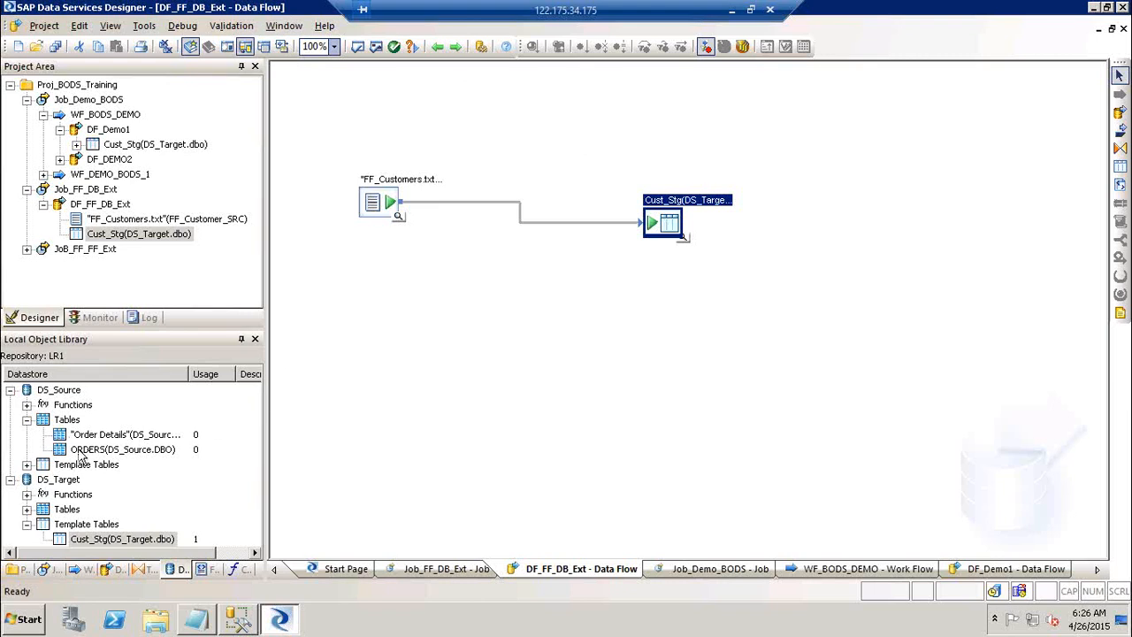
pyautogui.click(107, 131)
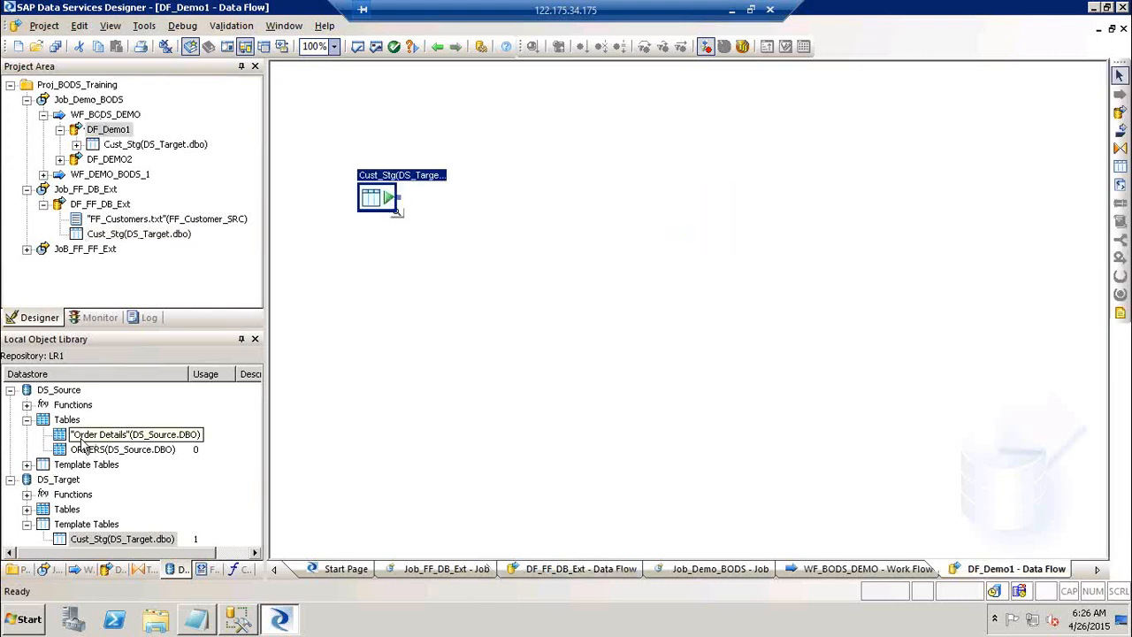
# Drop ORDERS into DF_Demo1 as a target right of Cust_Stg and open its Target Table Editor.
pyautogui.moveTo(88, 454); pyautogui.dragTo(402, 329)
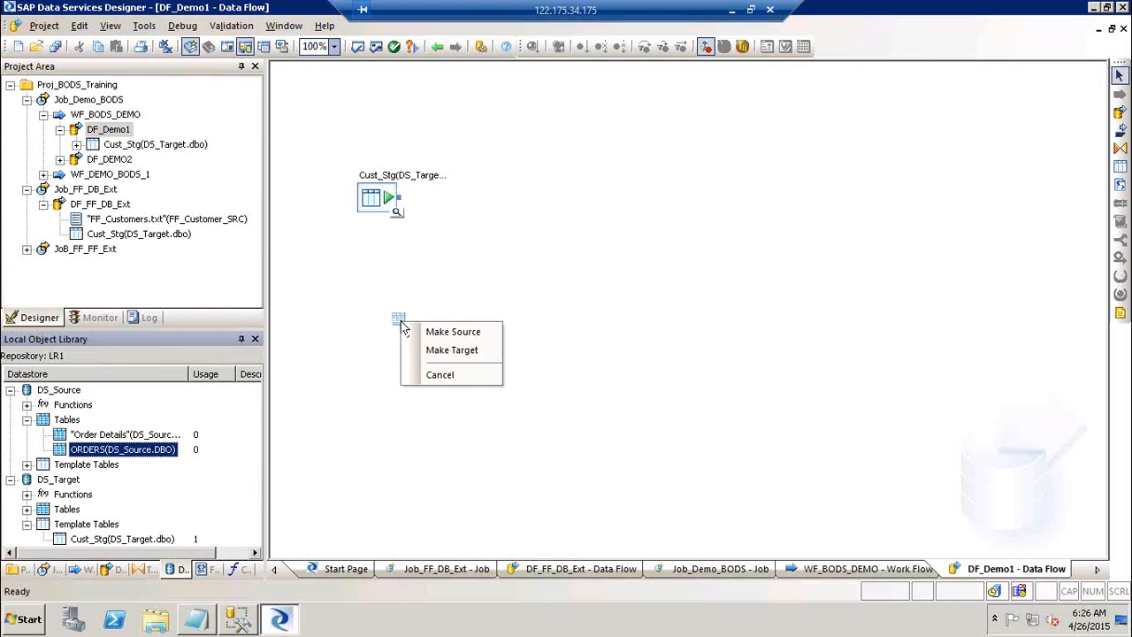
pyautogui.click(483, 350)
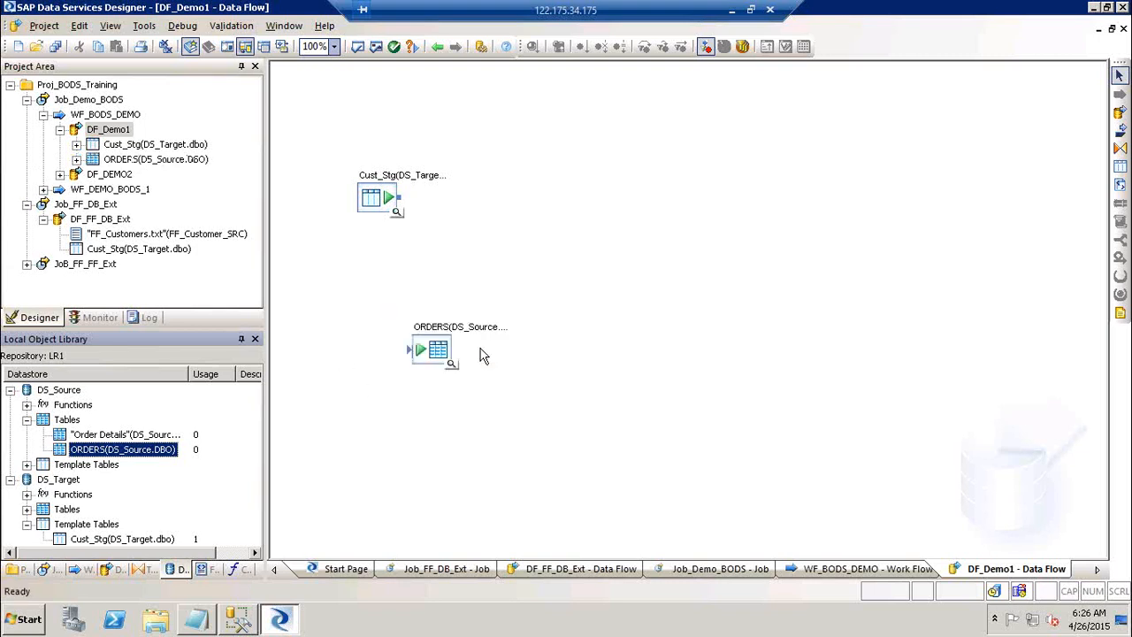
pyautogui.moveTo(433, 349); pyautogui.dragTo(835, 229)
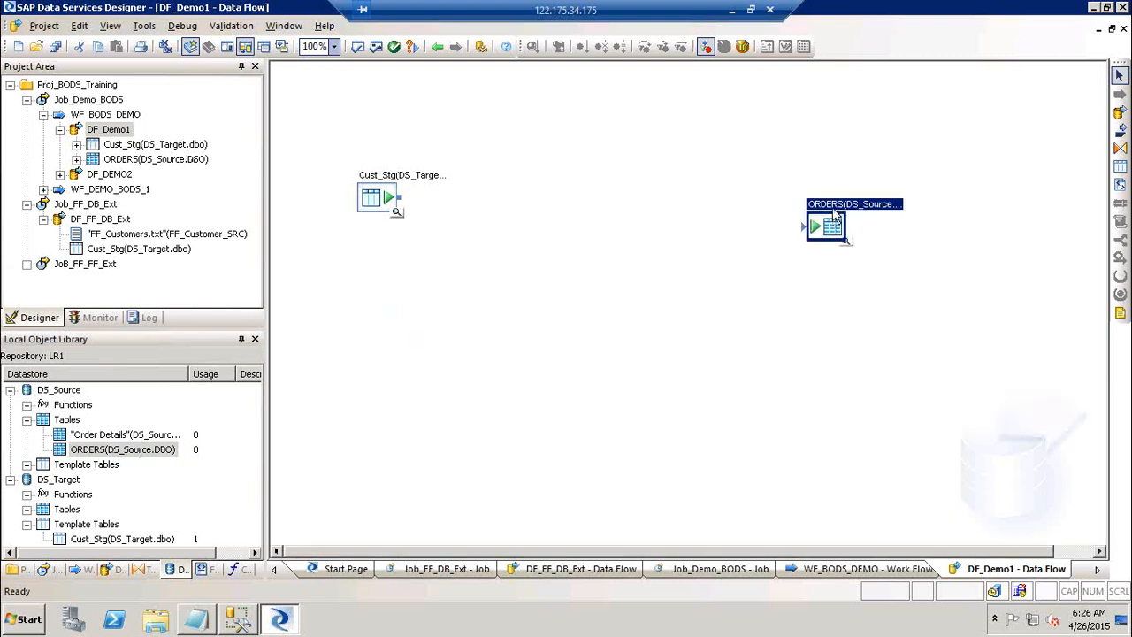
pyautogui.doubleClick(832, 215)
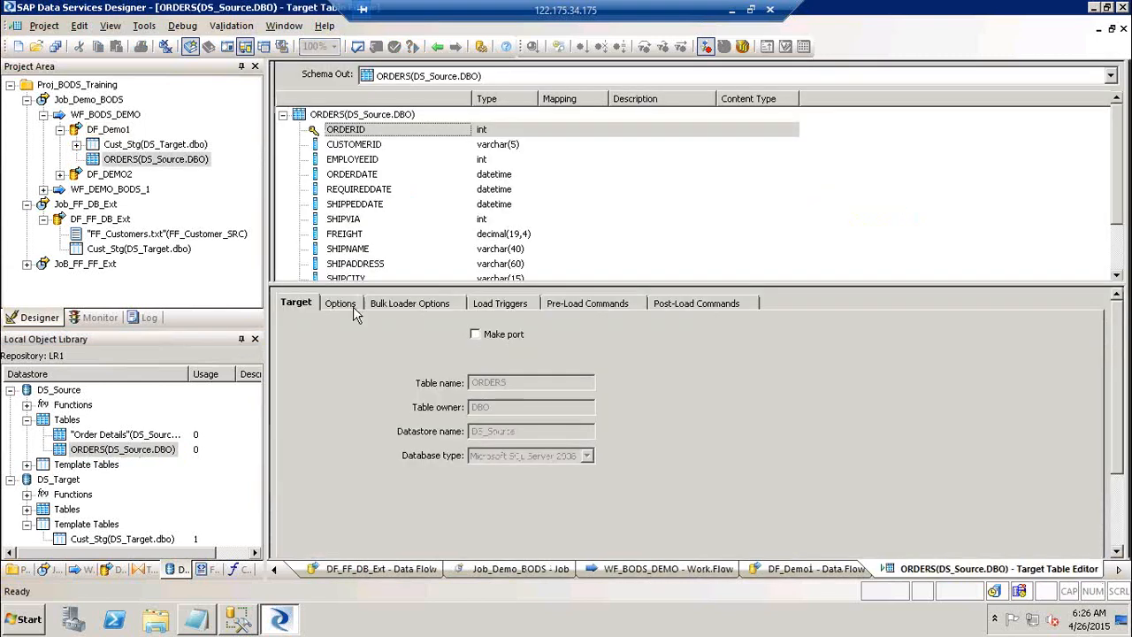
# Check the ORDERS target's Options, then return to DF_Demo1 and open Cust_Stg's source editor.
pyautogui.click(353, 306)
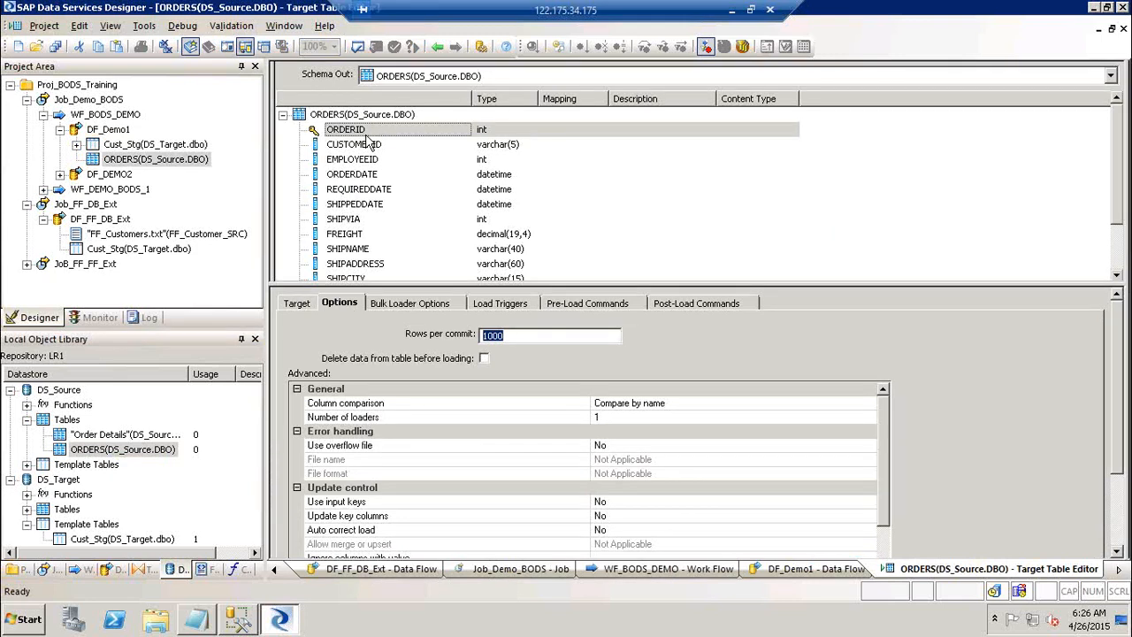
pyautogui.click(437, 47)
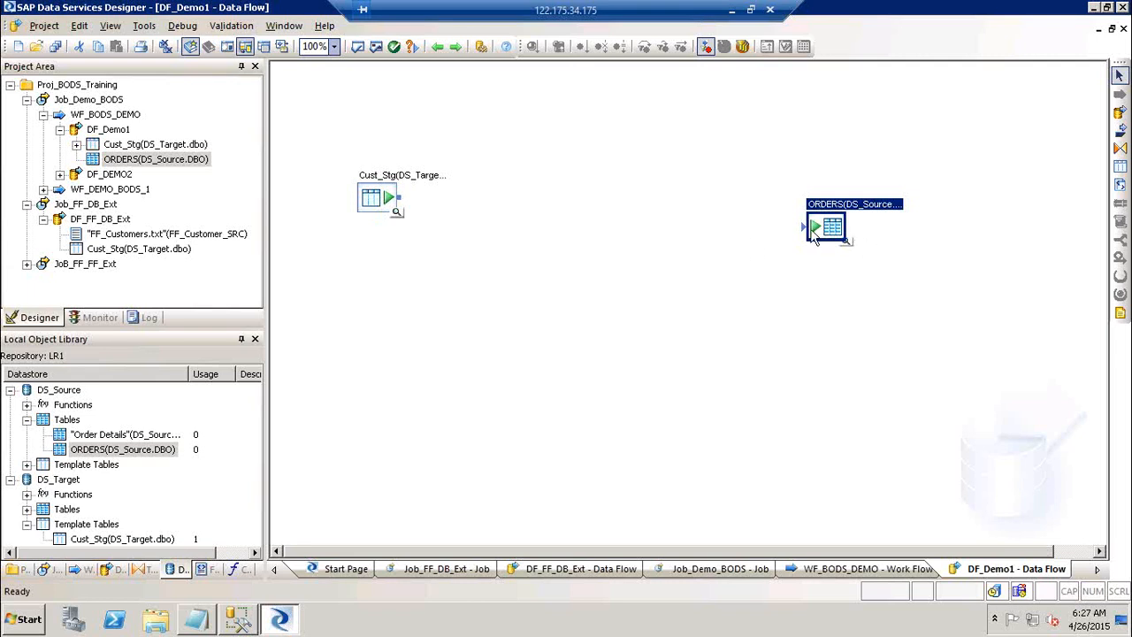
pyautogui.doubleClick(402, 177)
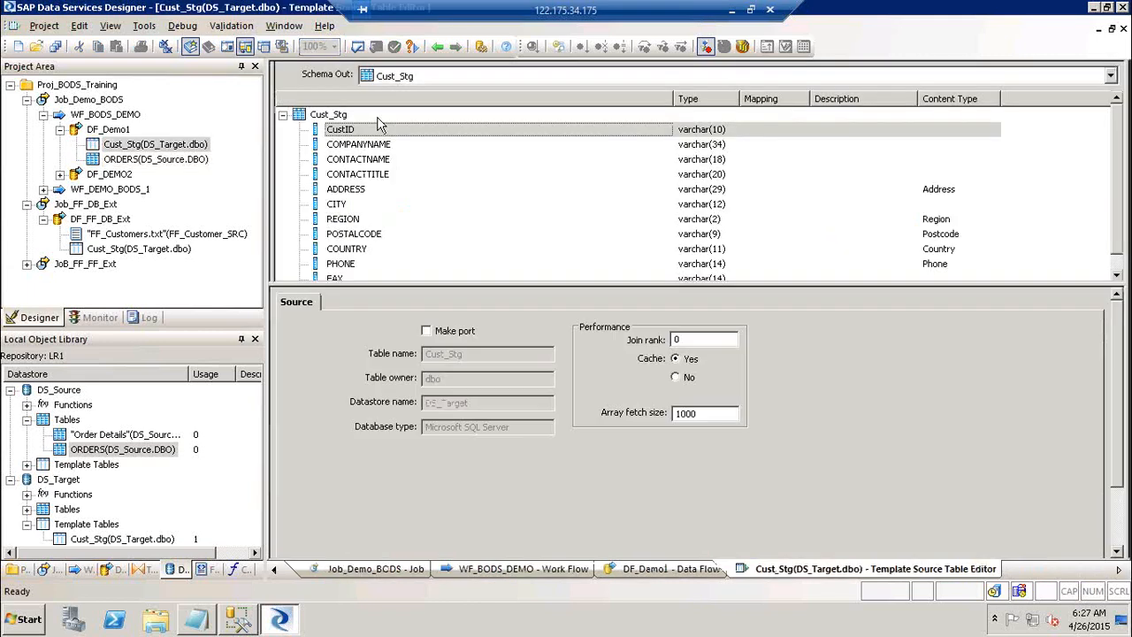
# Reopen the Cust_Stg and ORDERS editors in turn, returning to DF_Demo1 after each.
pyautogui.click(435, 50)
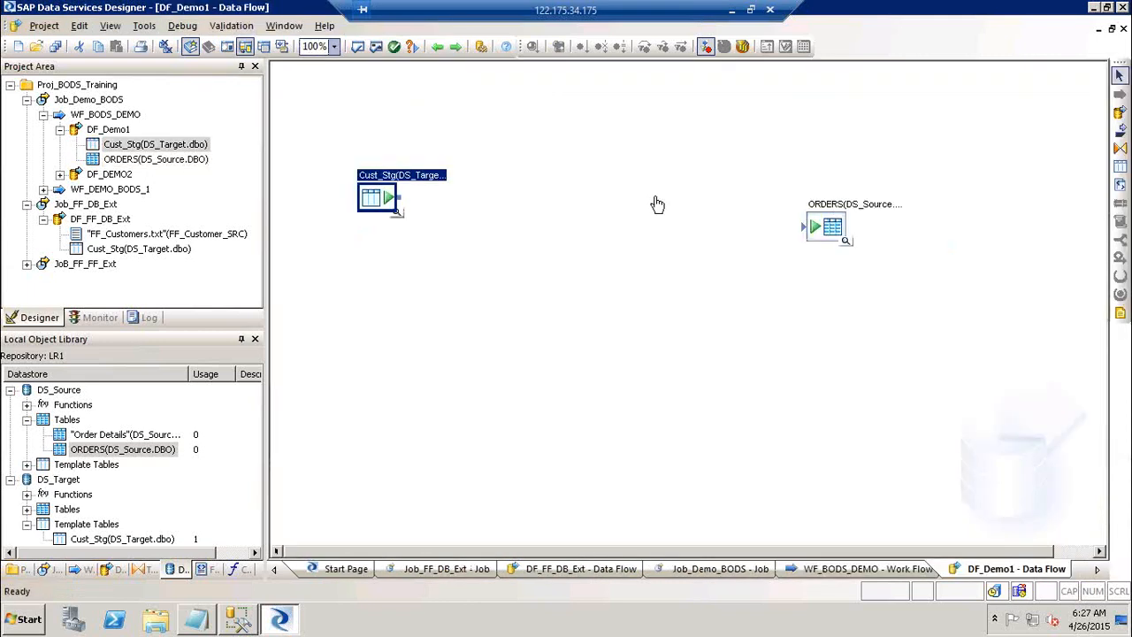
pyautogui.doubleClick(391, 188)
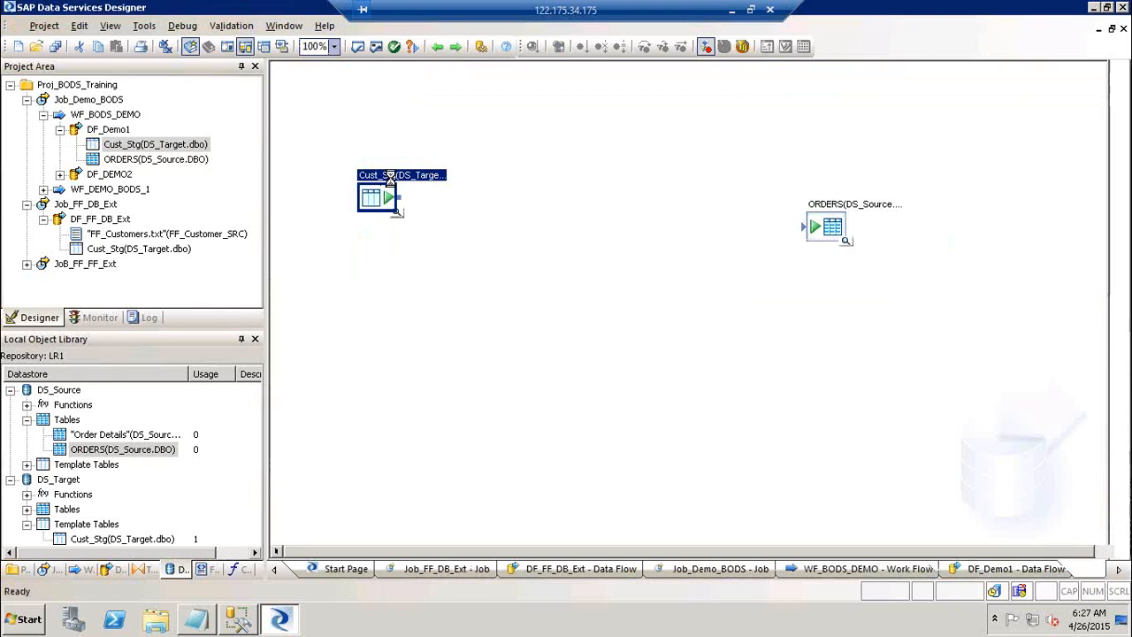
pyautogui.click(437, 47)
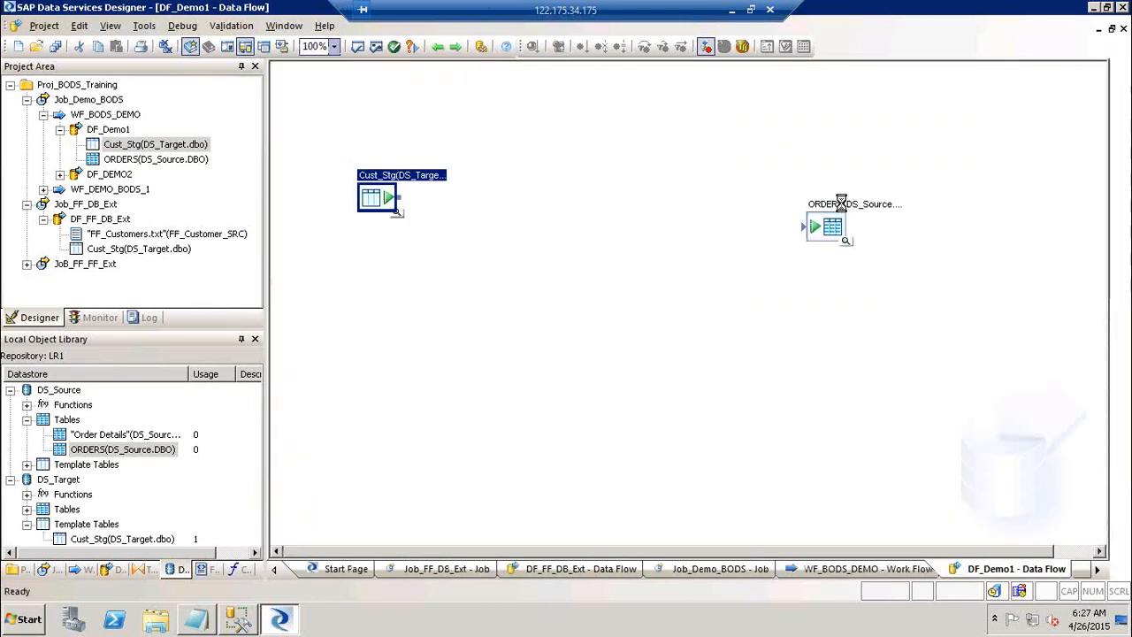
pyautogui.doubleClick(827, 226)
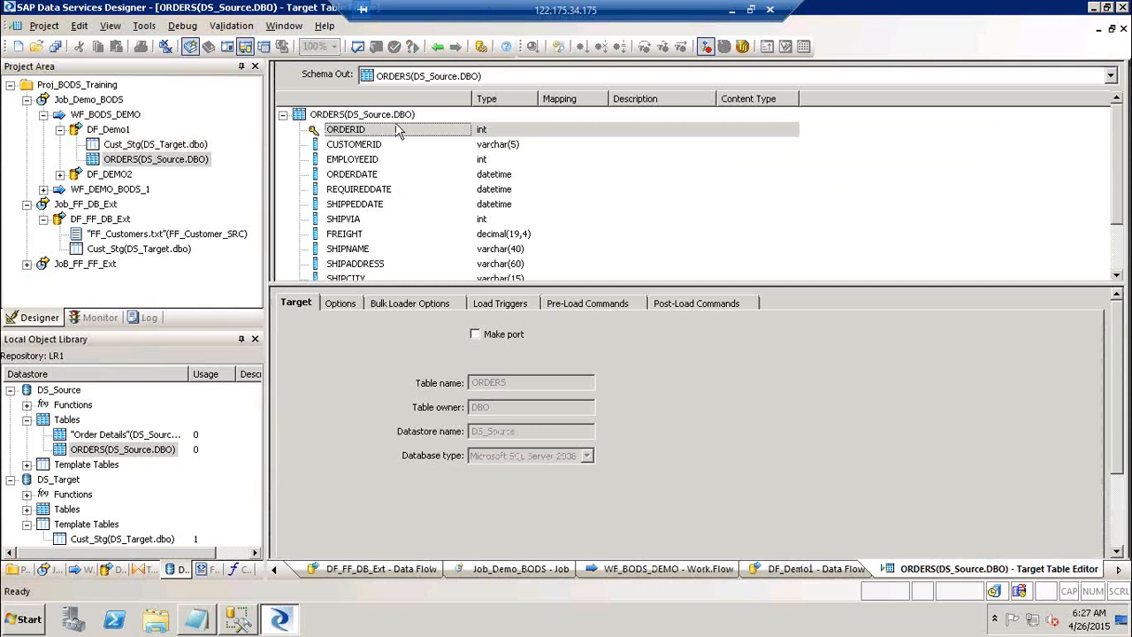
pyautogui.click(437, 47)
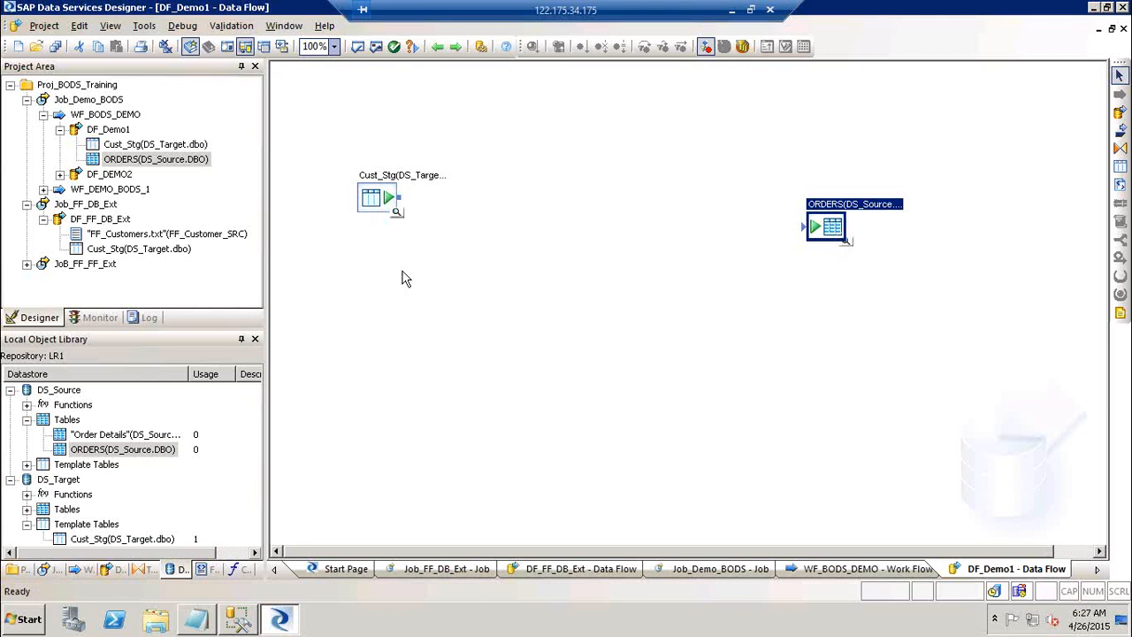
# Inspect FF_Customers and Cust_Stg in the DF_FF_DB_Ext data flow, then return to DF_Demo1.
pyautogui.click(97, 218)
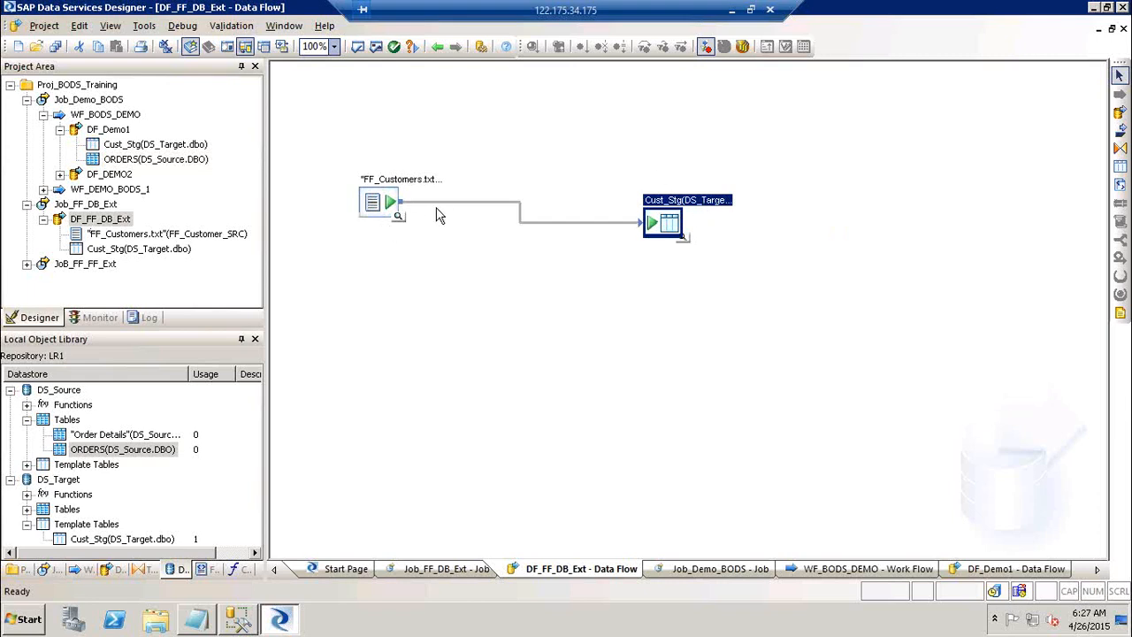
pyautogui.click(383, 209)
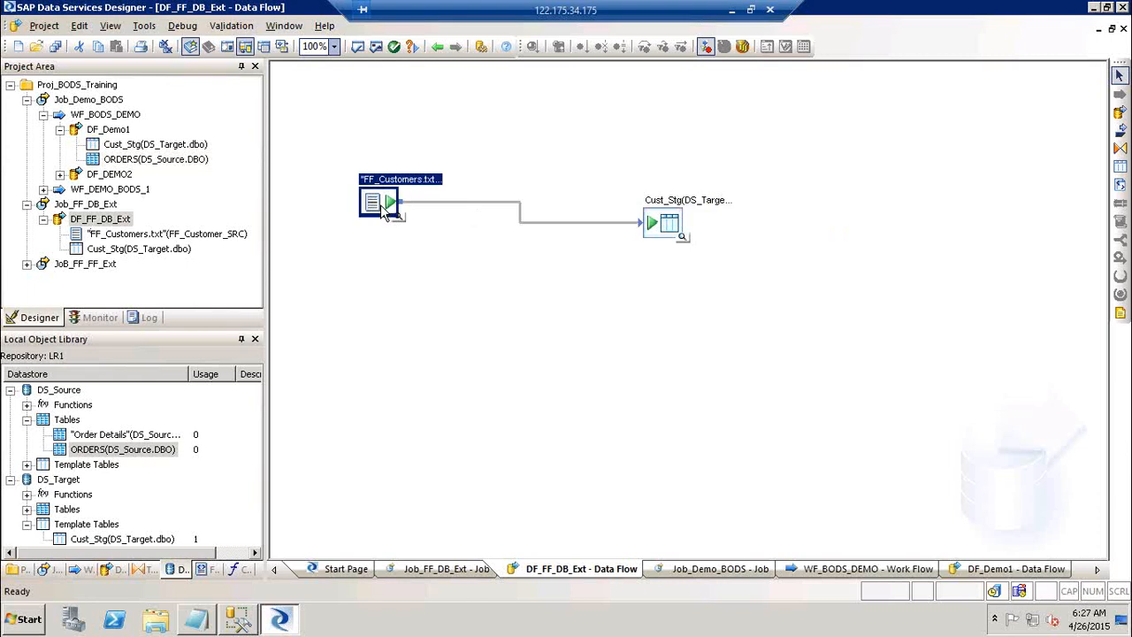
pyautogui.click(673, 227)
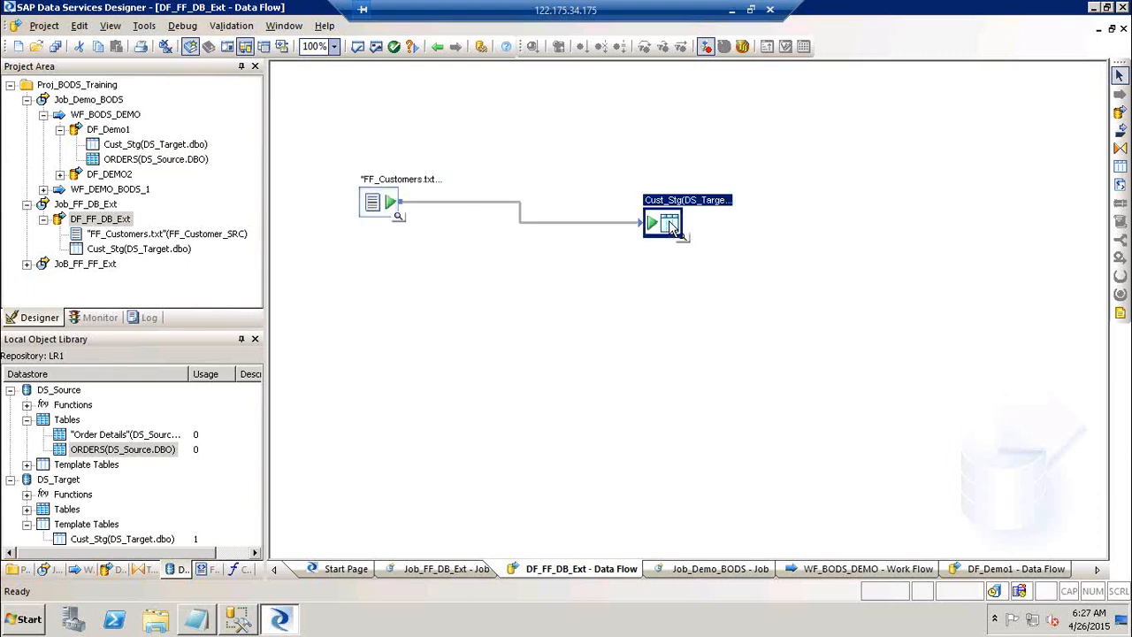
pyautogui.click(437, 48)
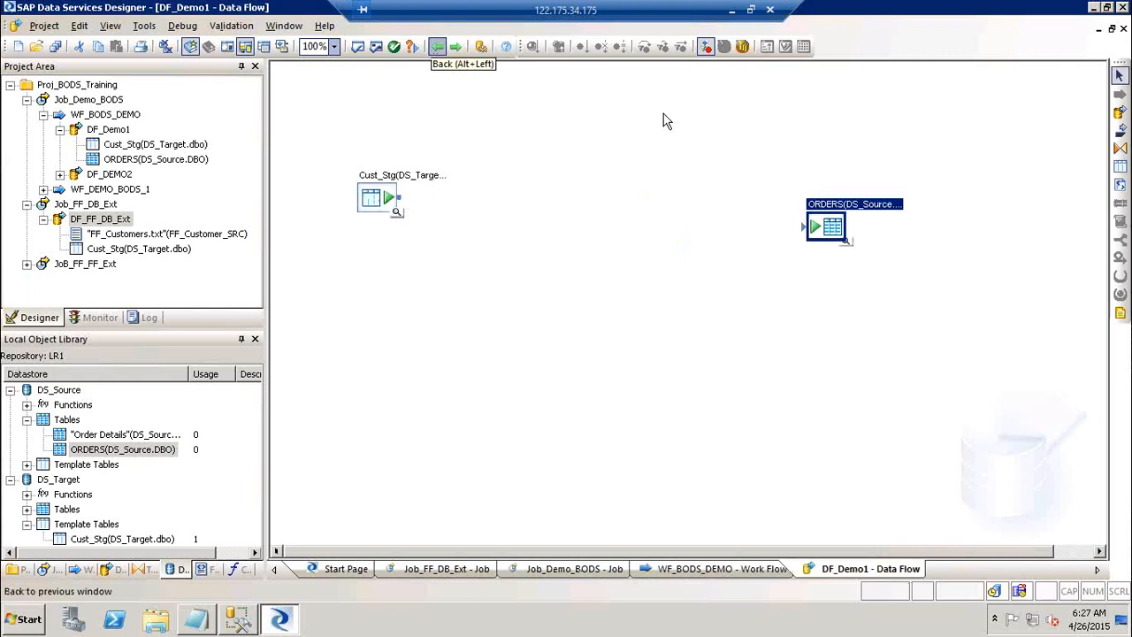
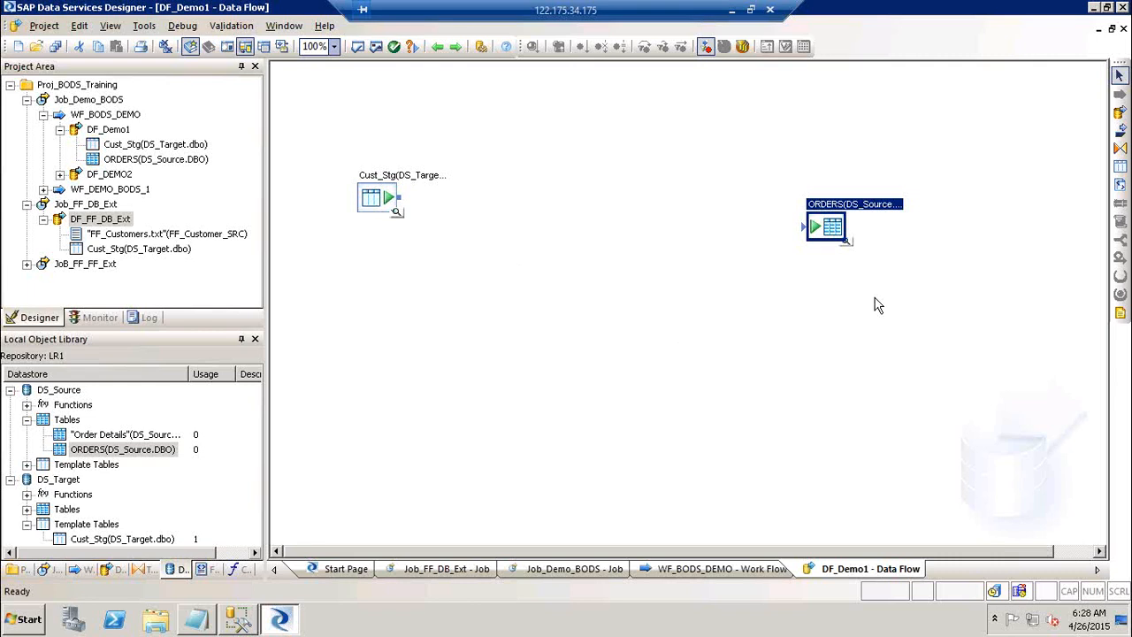
# Delete the Cust_Stg and ORDERS tables from the DF_Demo1 canvas.
pyautogui.click(370, 202)
pyautogui.press('Delete')
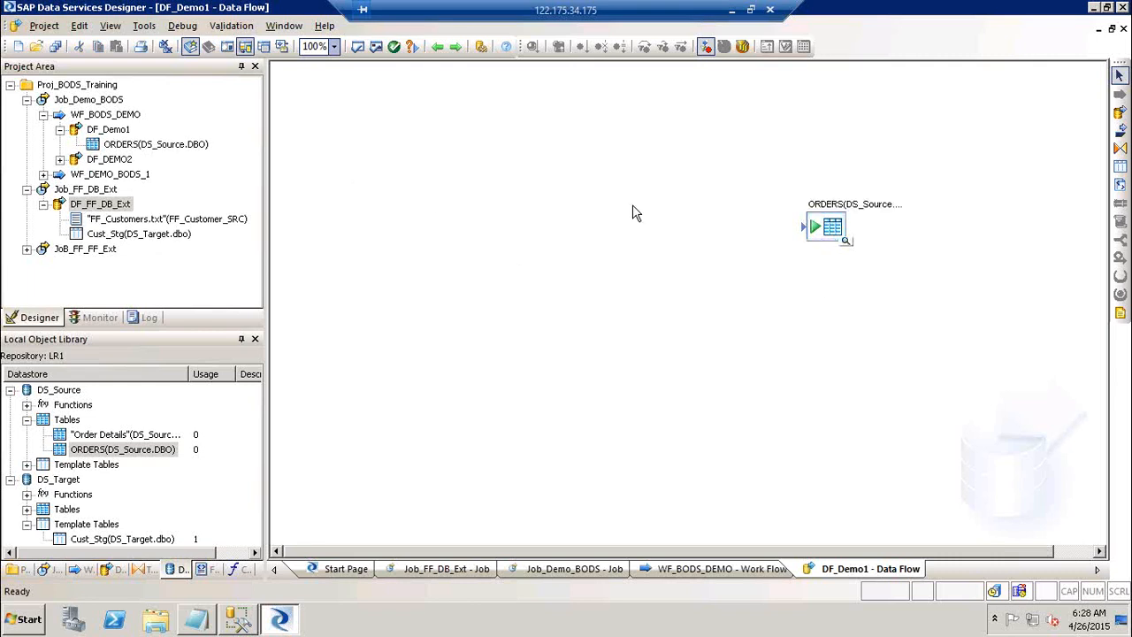
pyautogui.click(840, 234)
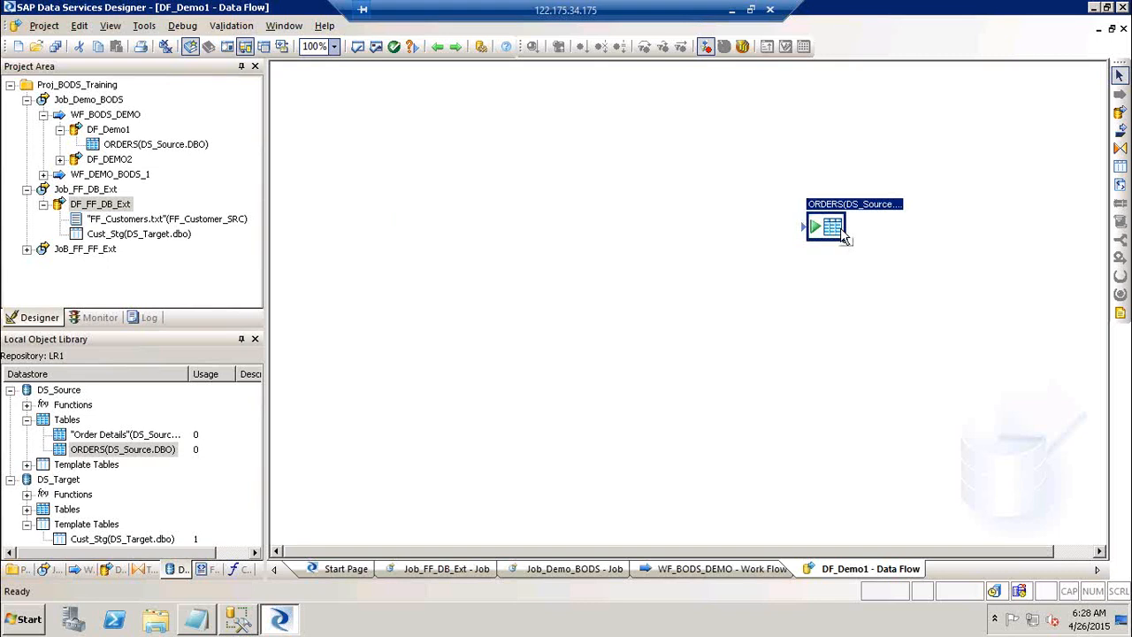
pyautogui.press('Delete')
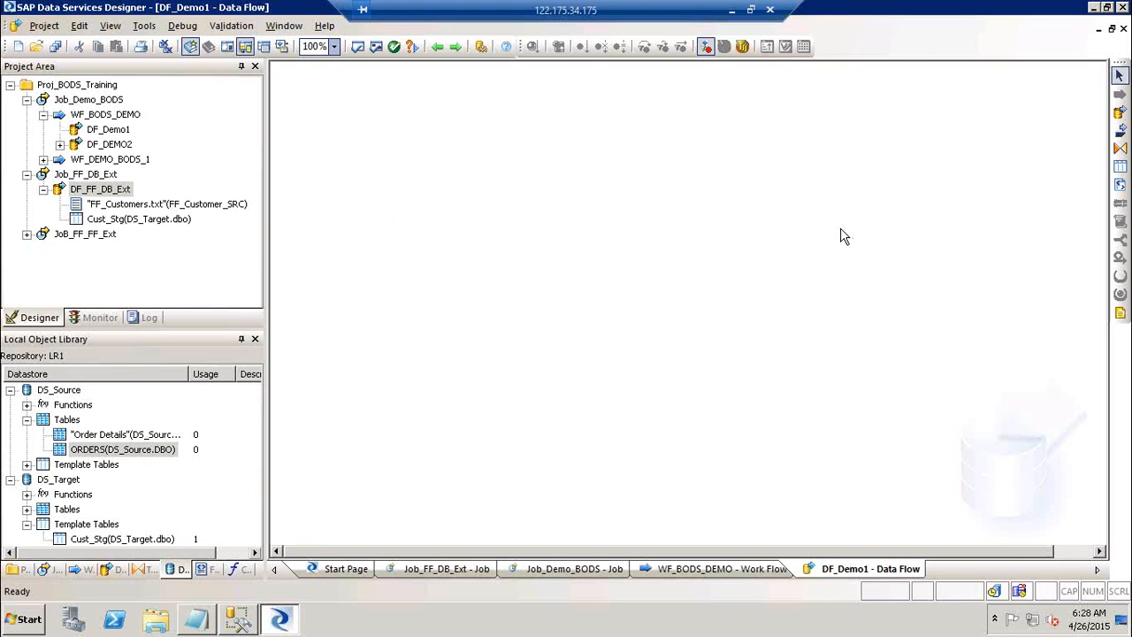
# Collapse the project tree, preview the DS_Source ORDERS table's 830 rows, then close the preview.
pyautogui.click(42, 116)
pyautogui.click(27, 99)
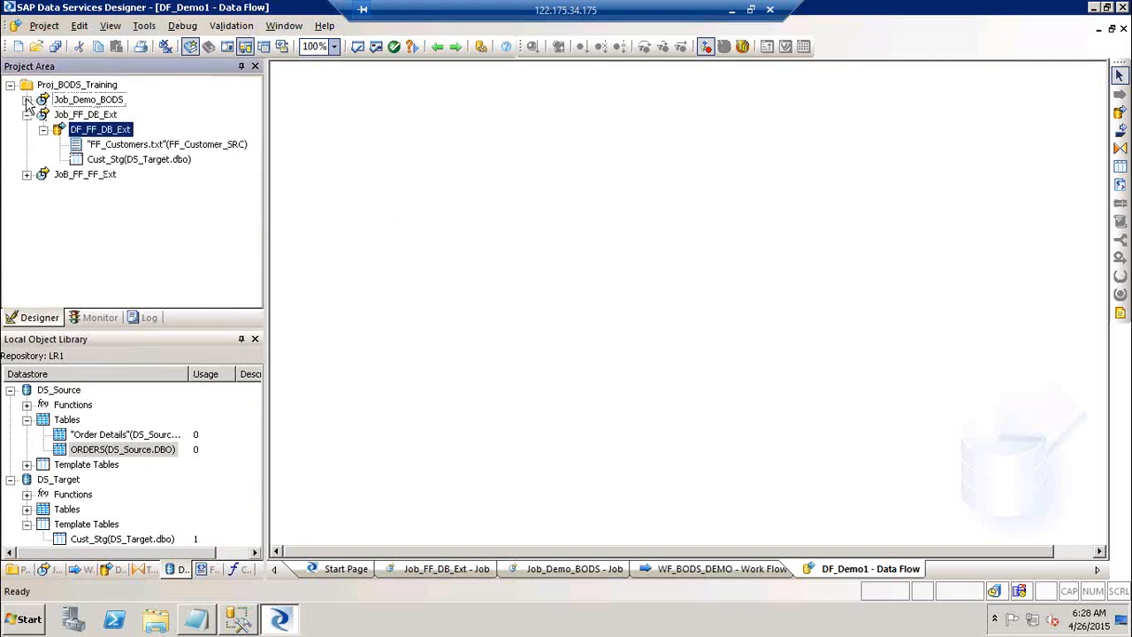
pyautogui.click(26, 115)
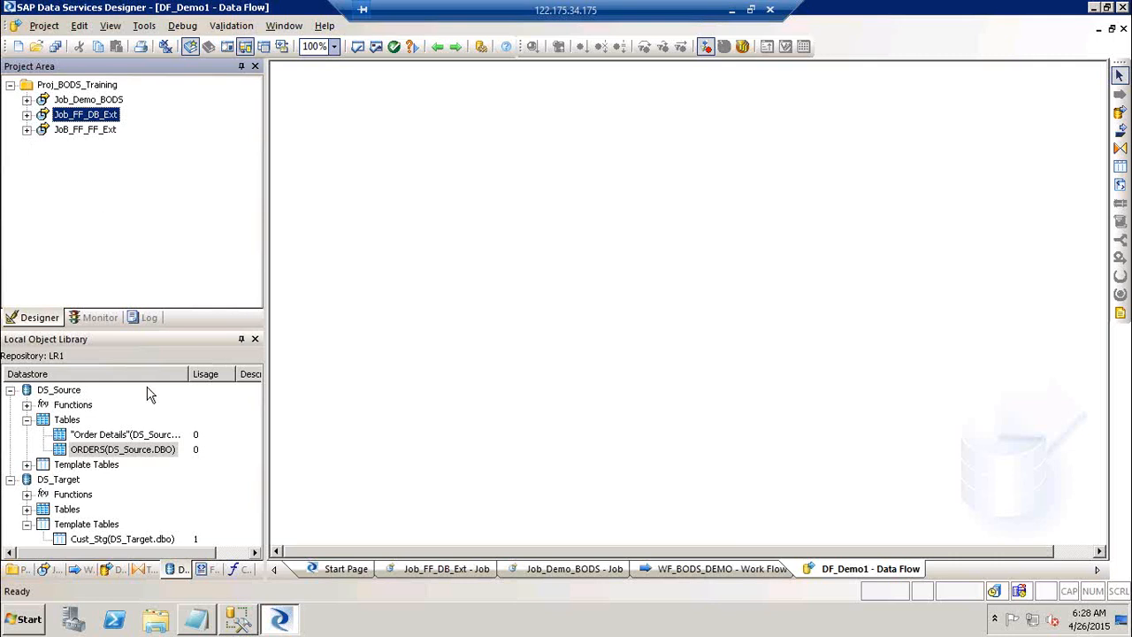
pyautogui.click(58, 395)
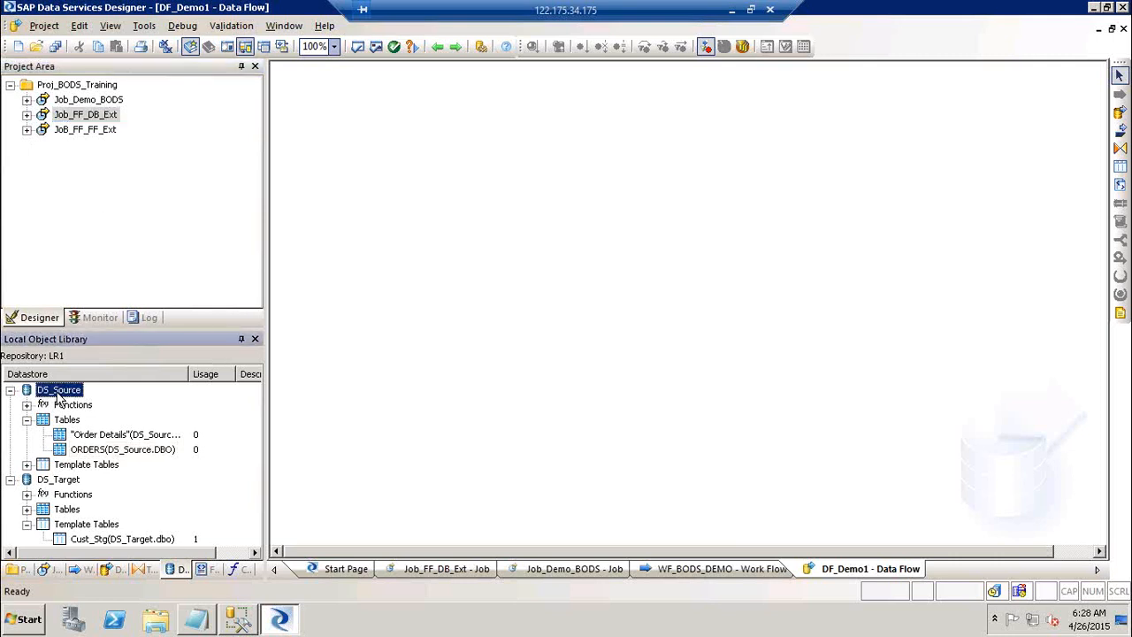
pyautogui.click(93, 439)
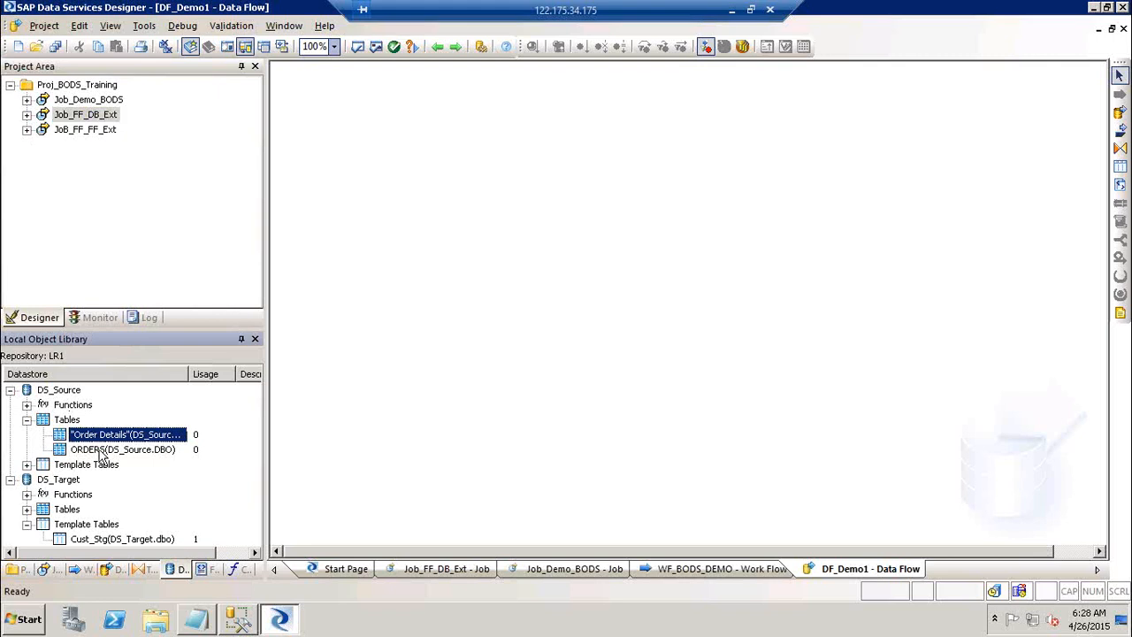
pyautogui.rightClick(100, 450)
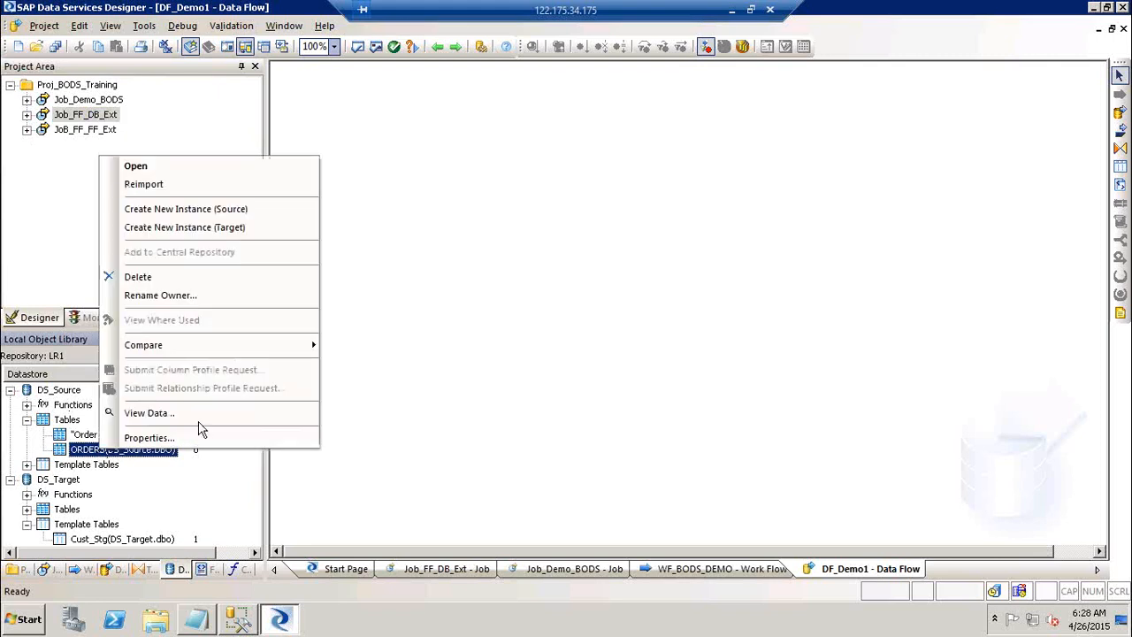
pyautogui.click(199, 414)
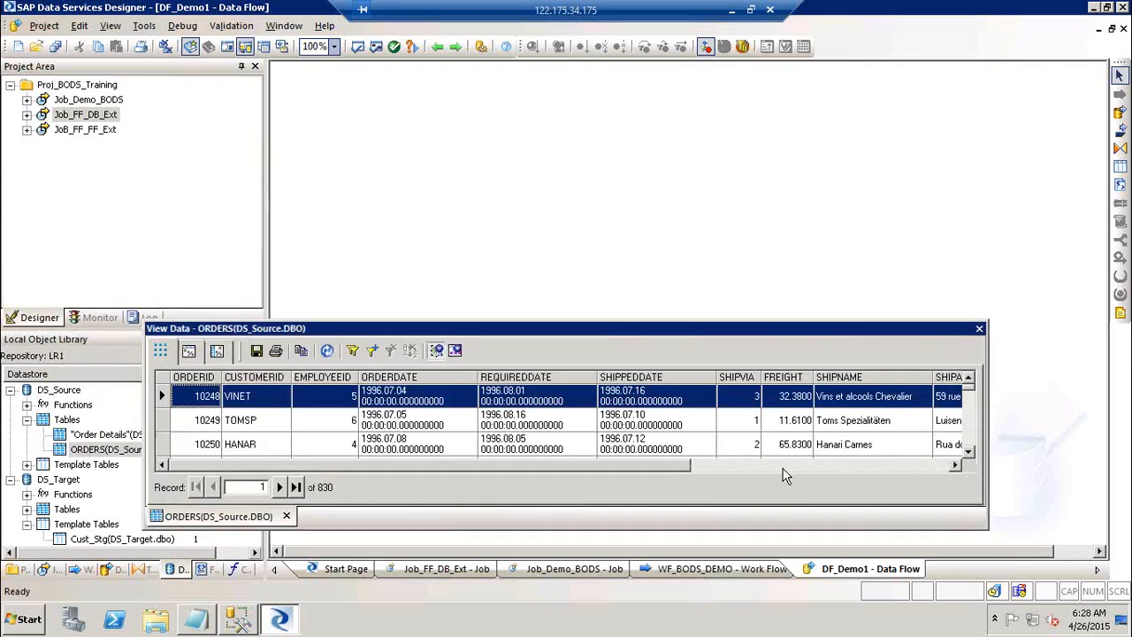
pyautogui.click(980, 329)
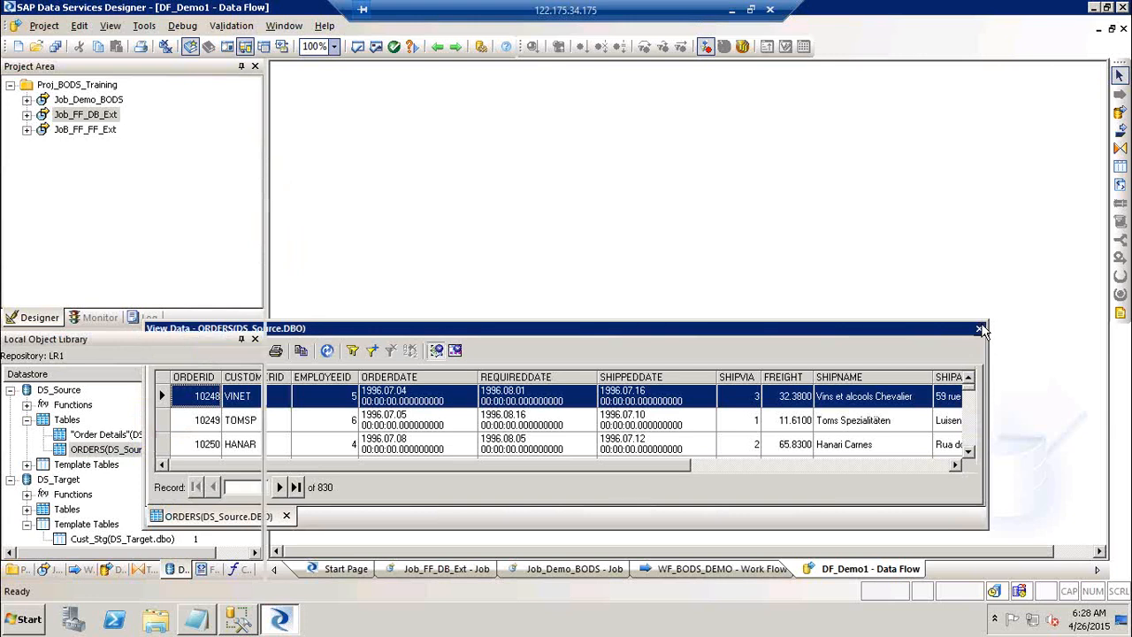
pyautogui.rightClick(82, 86)
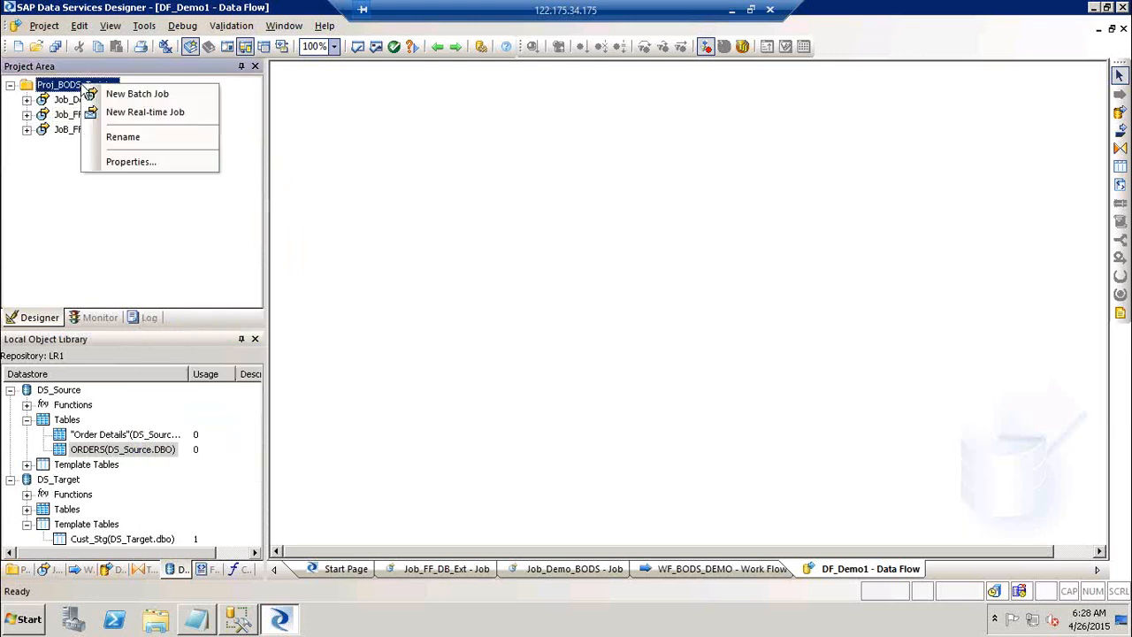
# Add a new batch job named Job_DB_DB_Ext to Proj_BODS_Training.
pyautogui.click(119, 93)
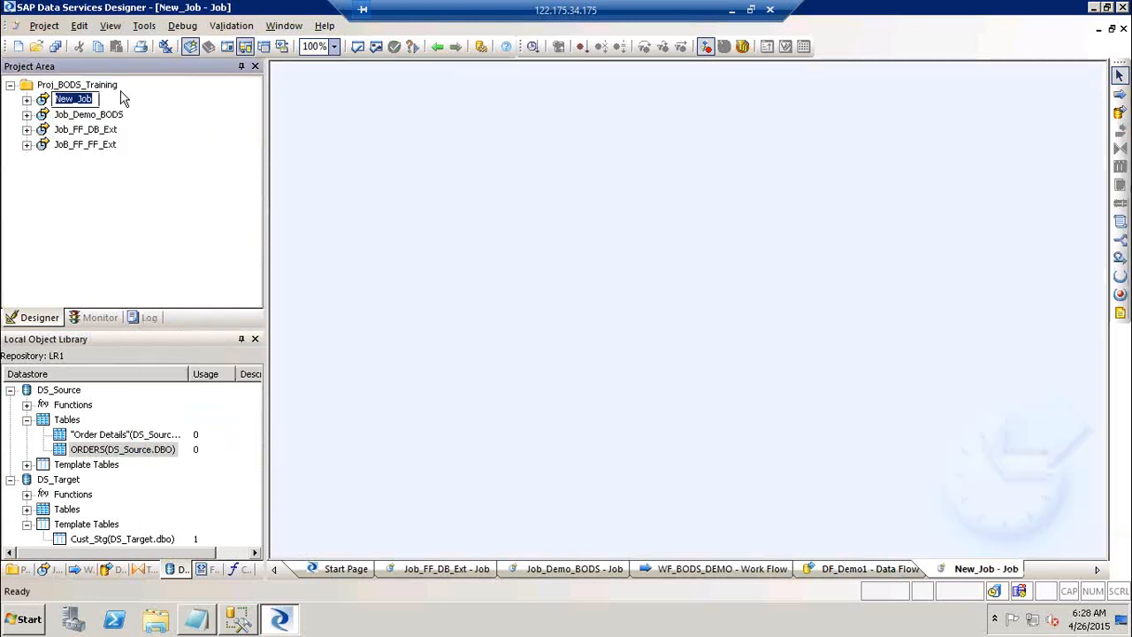
pyautogui.write('Job_')
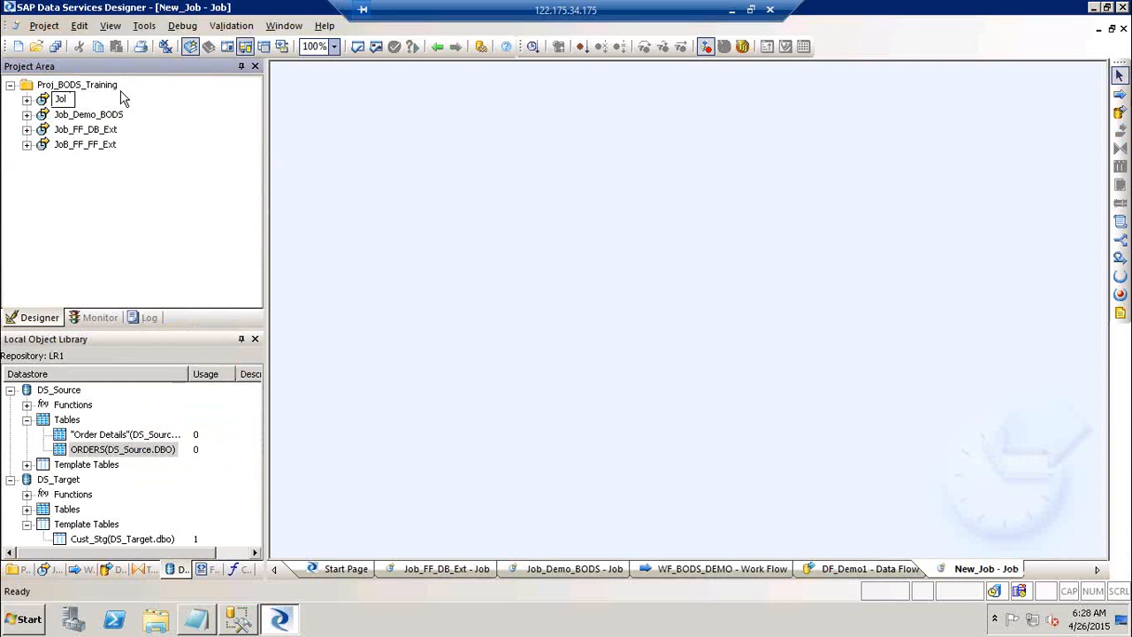
pyautogui.write('DB_DB_Ext')
pyautogui.click(522, 168)
# Place data flow DF_DB_DB_EXT in the job and open it.
pyautogui.click(1120, 113)
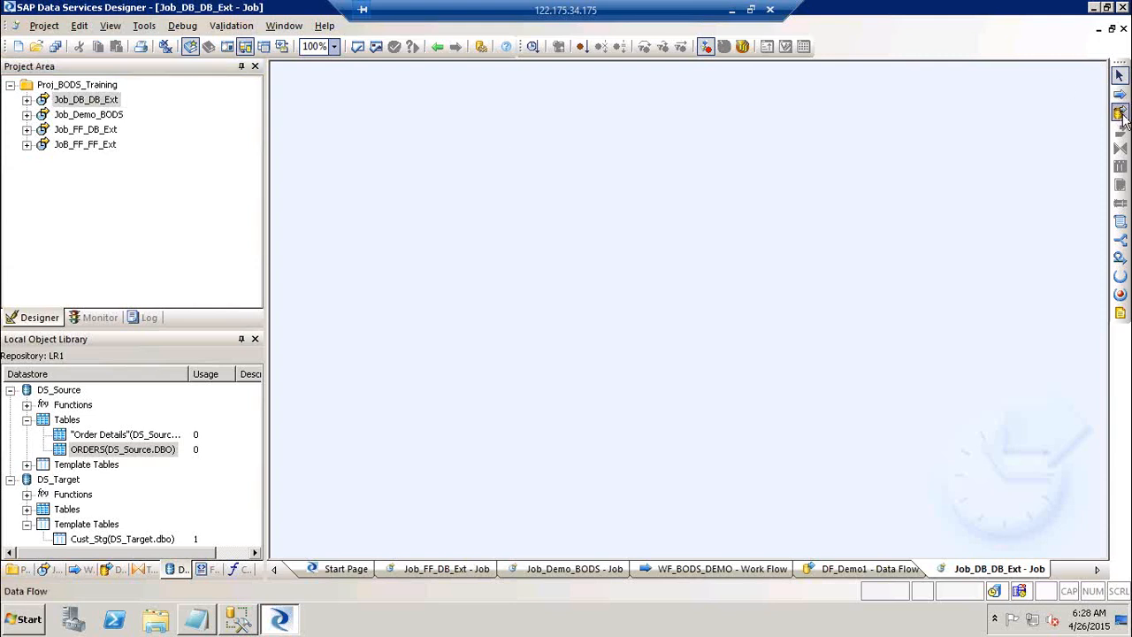
pyautogui.click(448, 158)
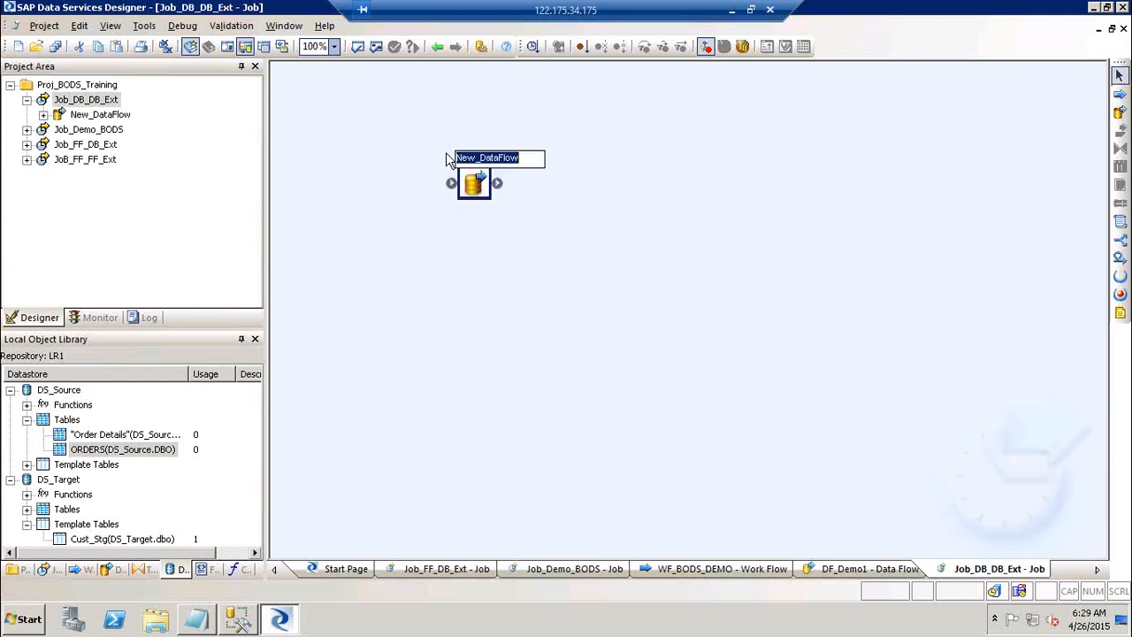
pyautogui.write('DF_DB_D')
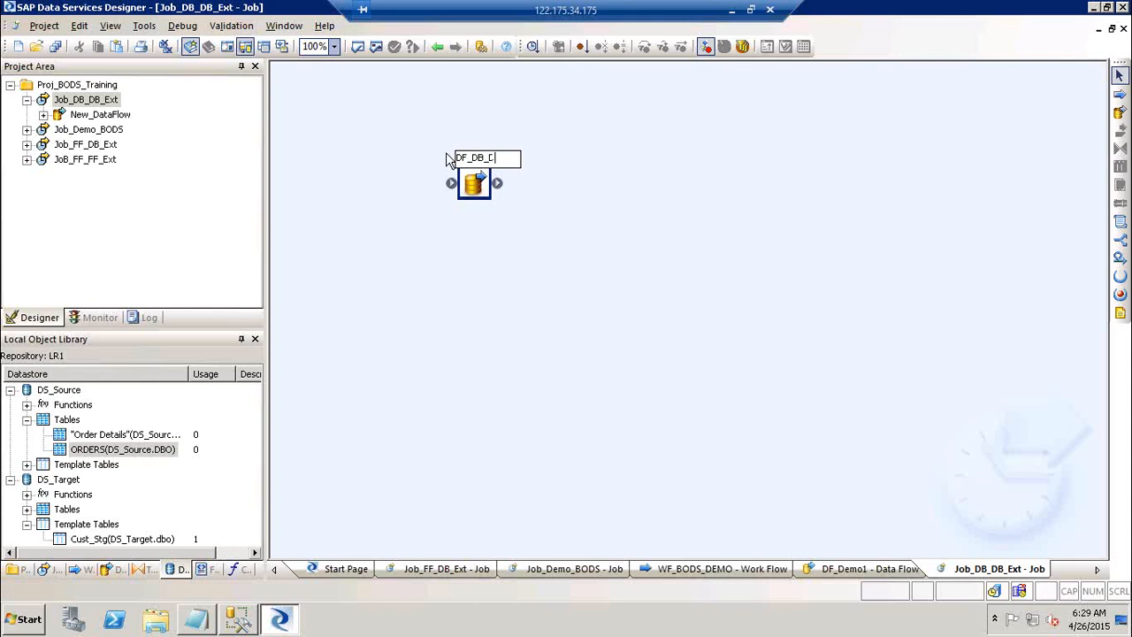
pyautogui.write('B_EXT')
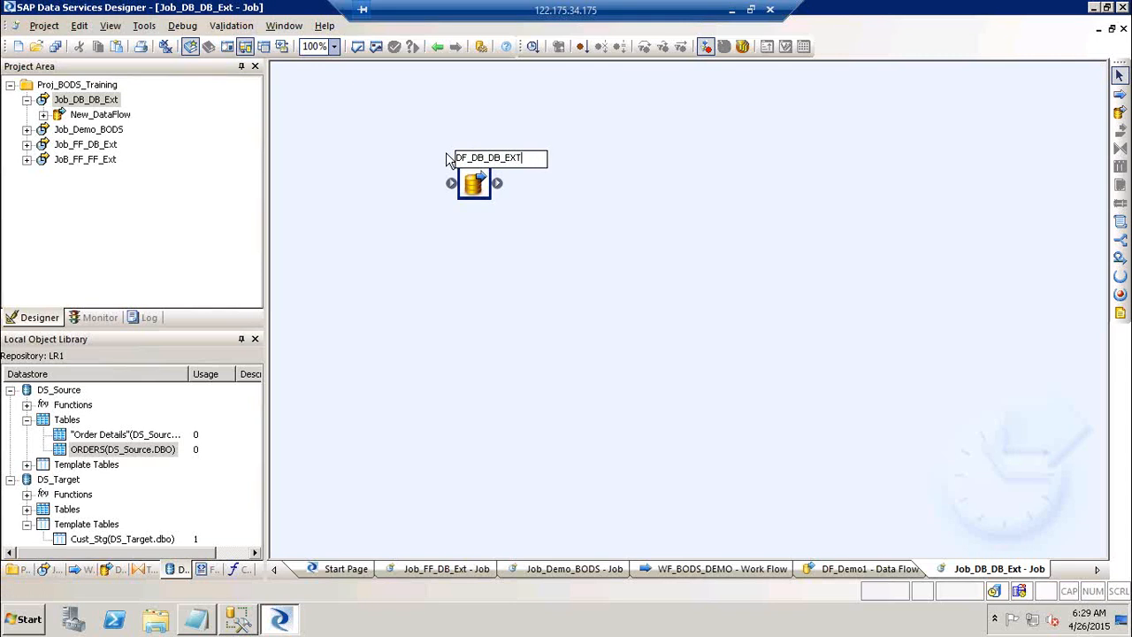
pyautogui.click(763, 197)
pyautogui.doubleClick(502, 164)
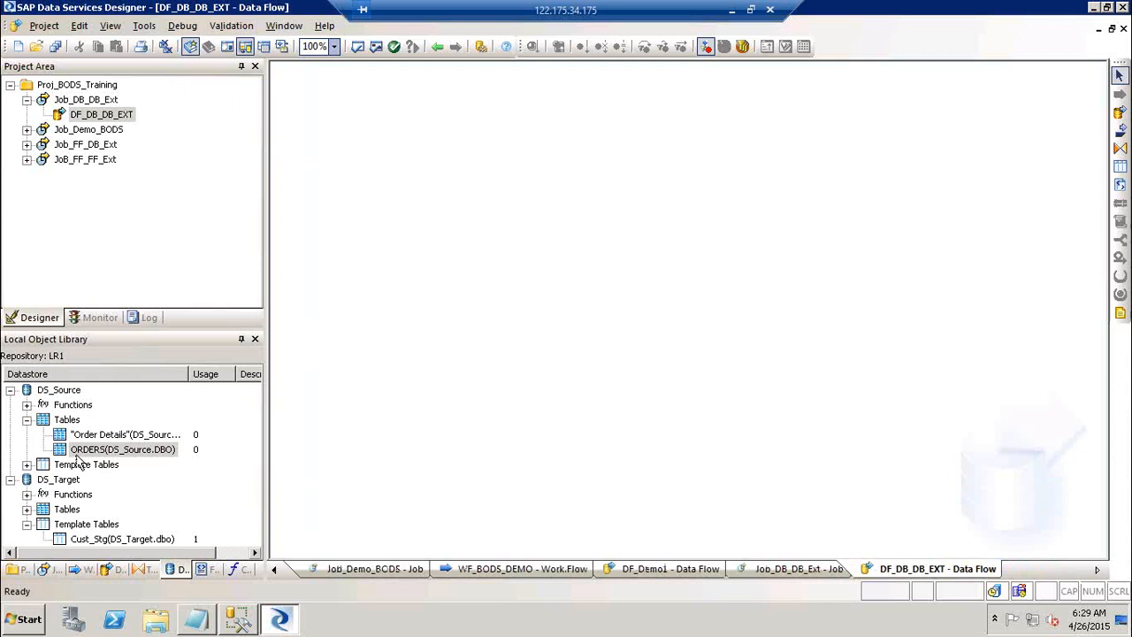
# Drag the ORDERS table onto the canvas as the data flow's source.
pyautogui.moveTo(128, 451); pyautogui.dragTo(349, 200)
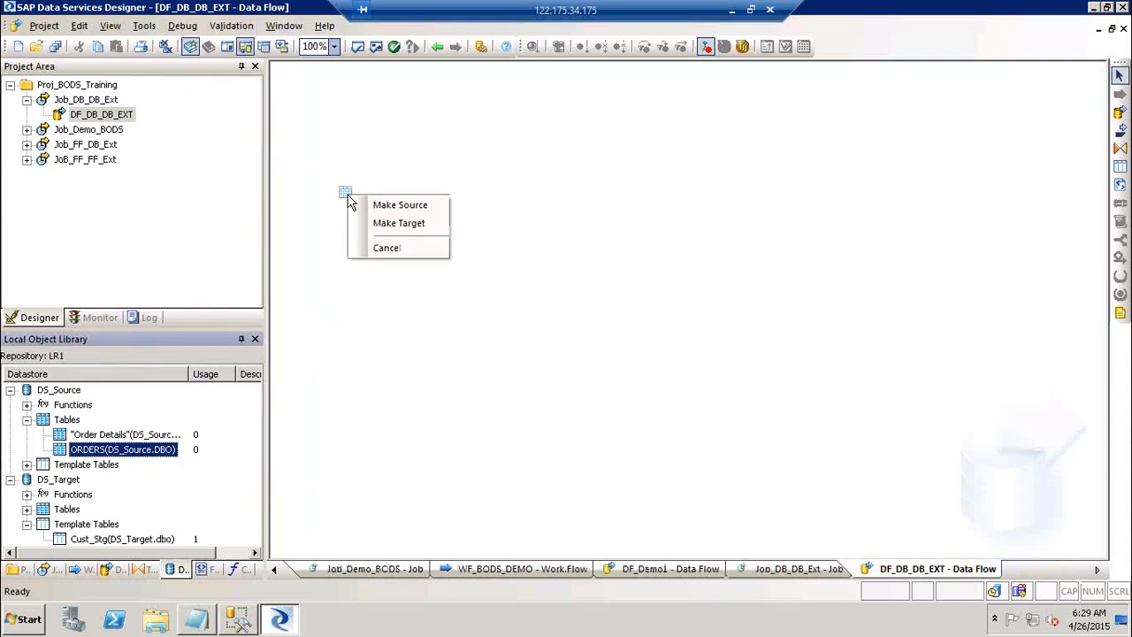
pyautogui.click(401, 205)
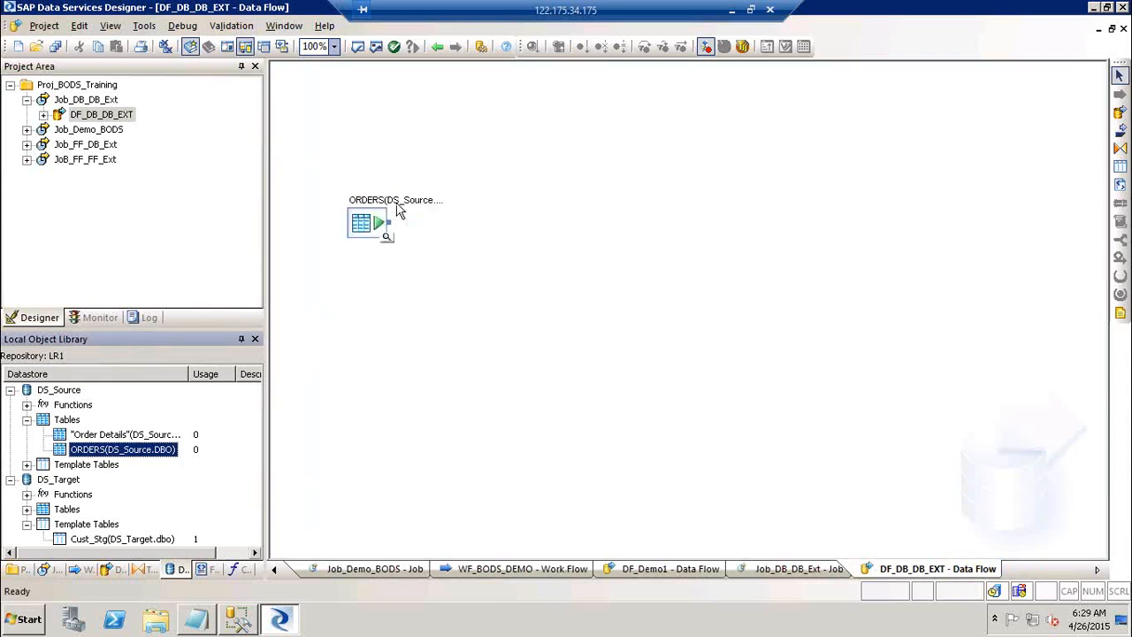
pyautogui.moveTo(379, 223); pyautogui.dragTo(379, 170)
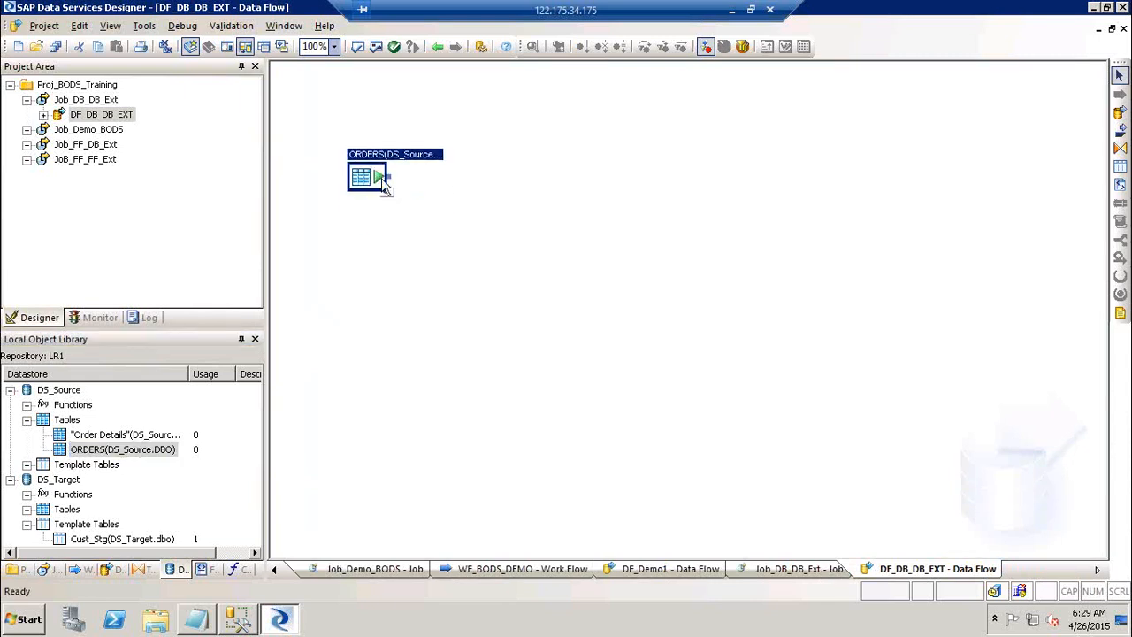
pyautogui.click(500, 249)
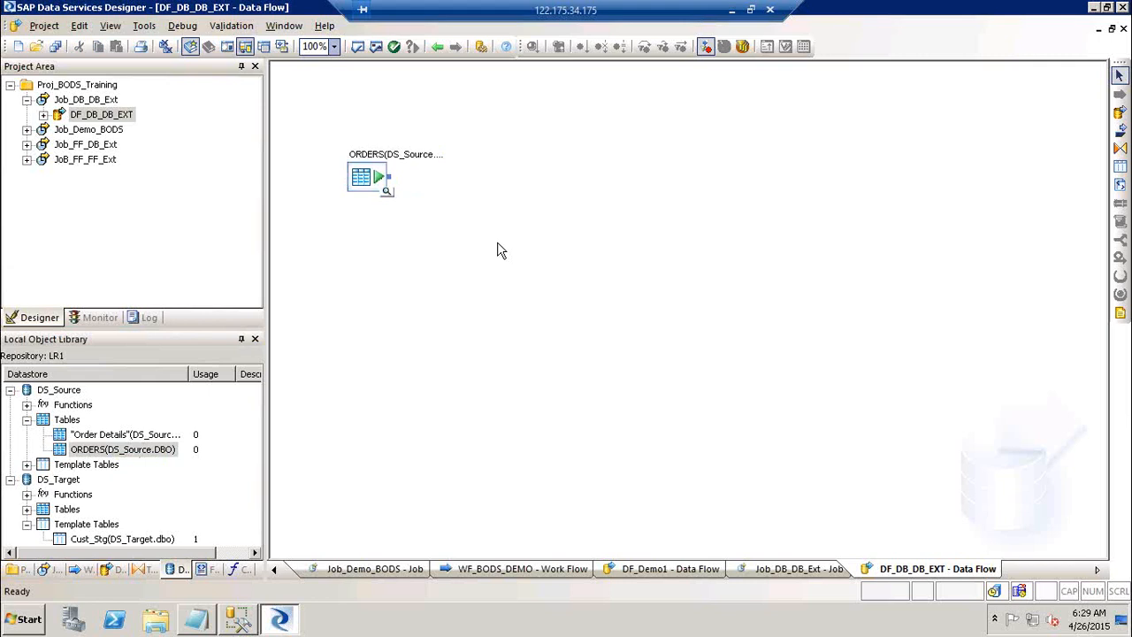
# Add a template table named Orders_STG in the DS_Target datastore.
pyautogui.click(1121, 166)
pyautogui.click(658, 158)
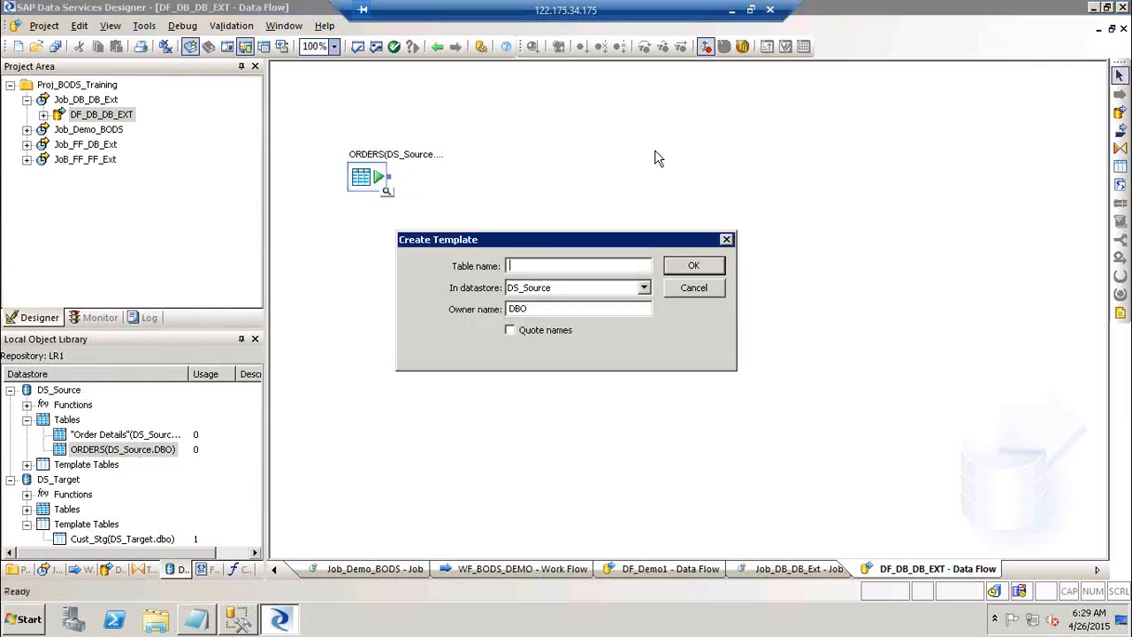
pyautogui.write('Orders_STG')
pyautogui.click(556, 291)
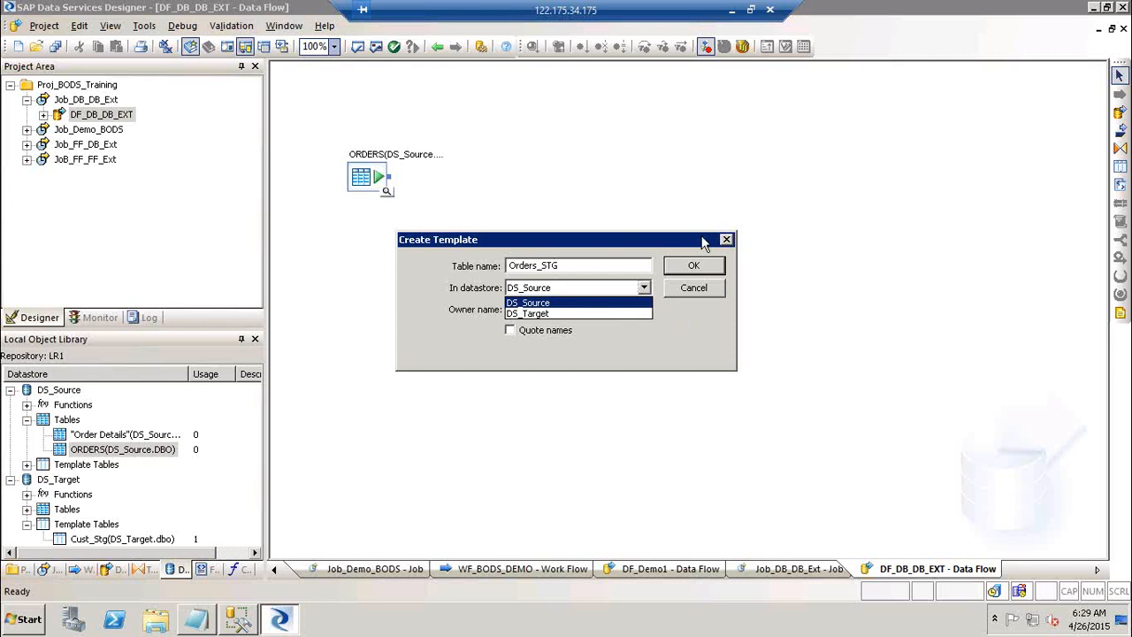
pyautogui.click(547, 314)
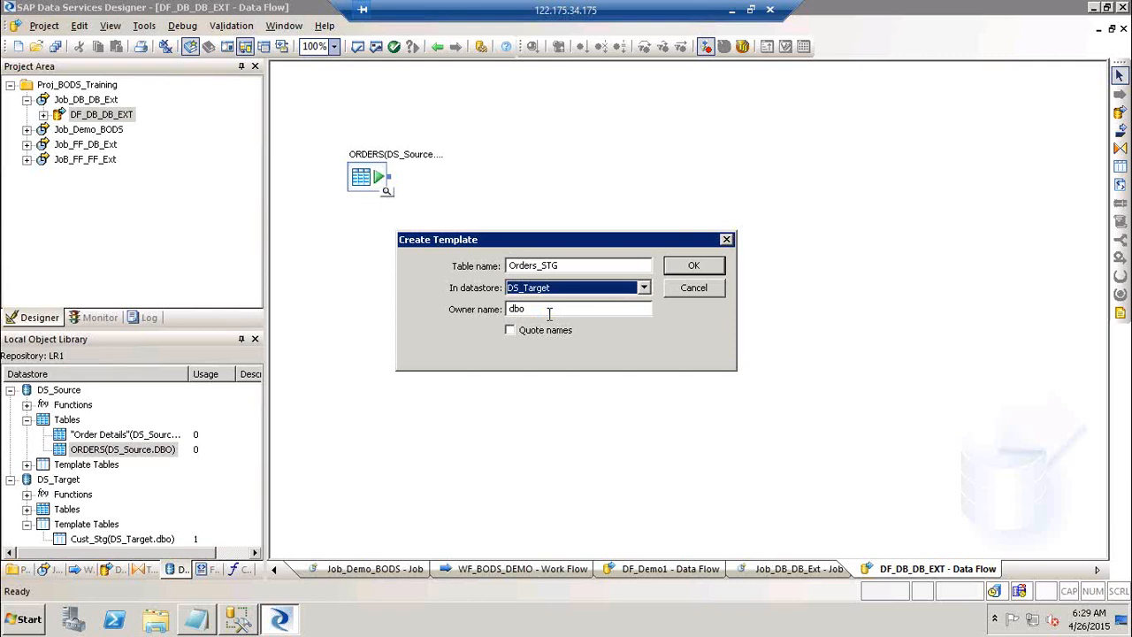
pyautogui.click(705, 270)
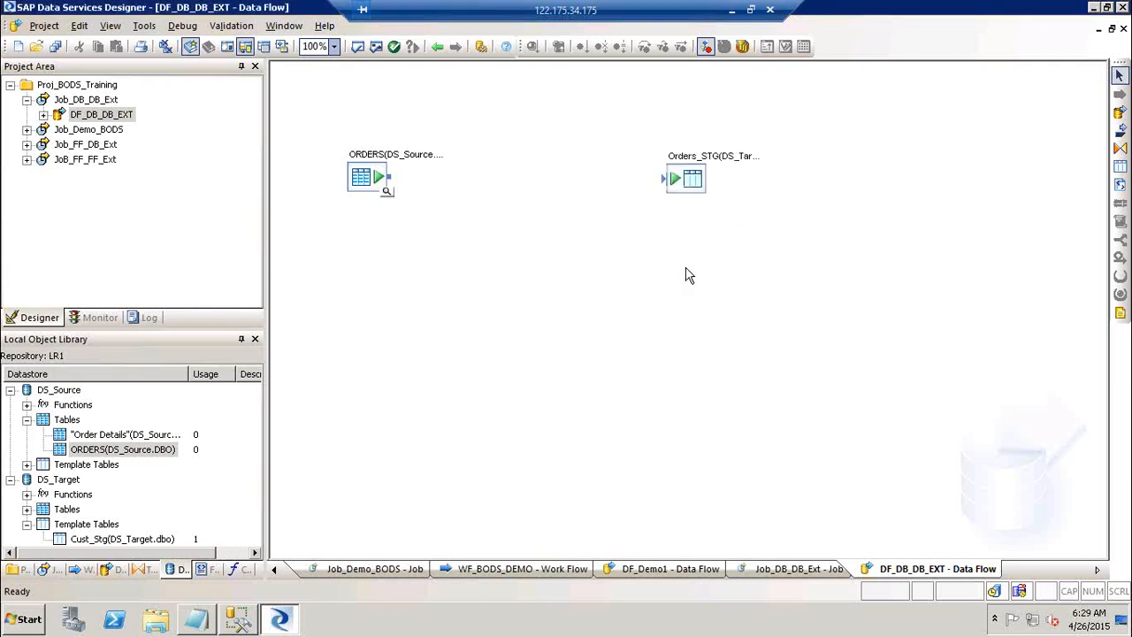
# Connect the ORDERS source to the Orders_STG target.
pyautogui.moveTo(395, 183); pyautogui.dragTo(669, 182)
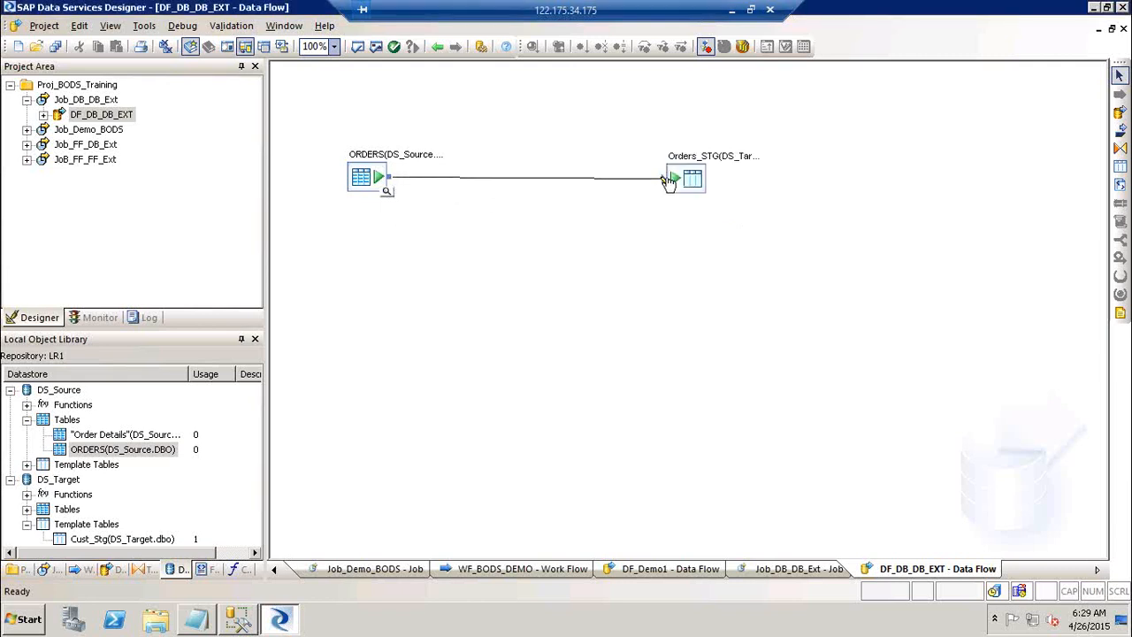
pyautogui.click(367, 193)
pyautogui.moveTo(367, 193); pyautogui.dragTo(367, 192)
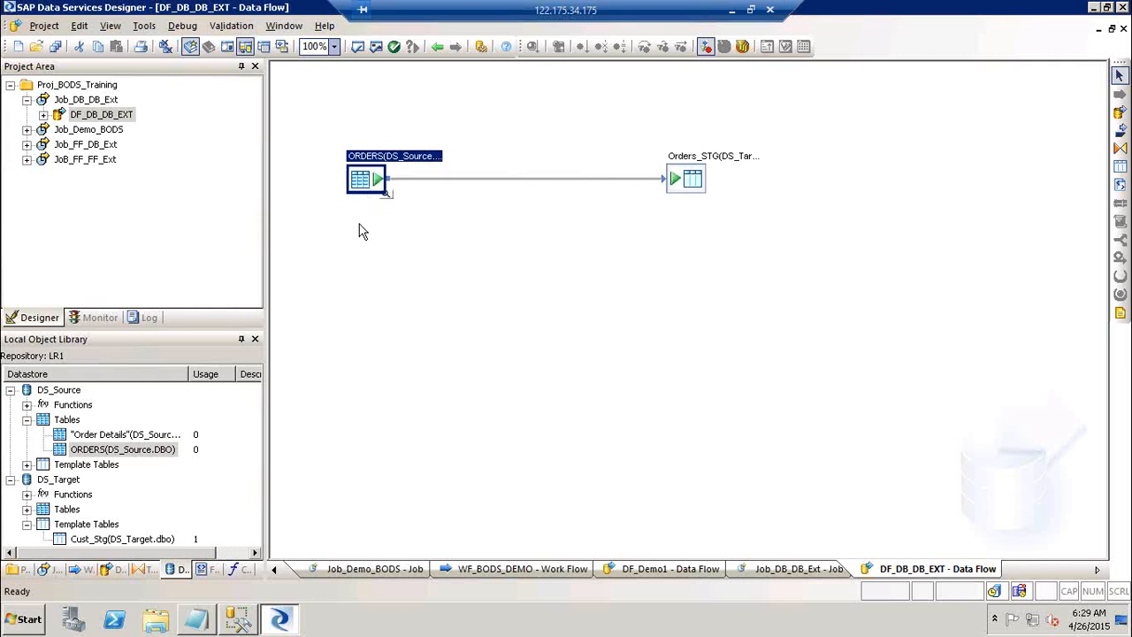
# Validate all objects without errors, then execute Job_DB_DB_Ext from the Project Area.
pyautogui.click(376, 48)
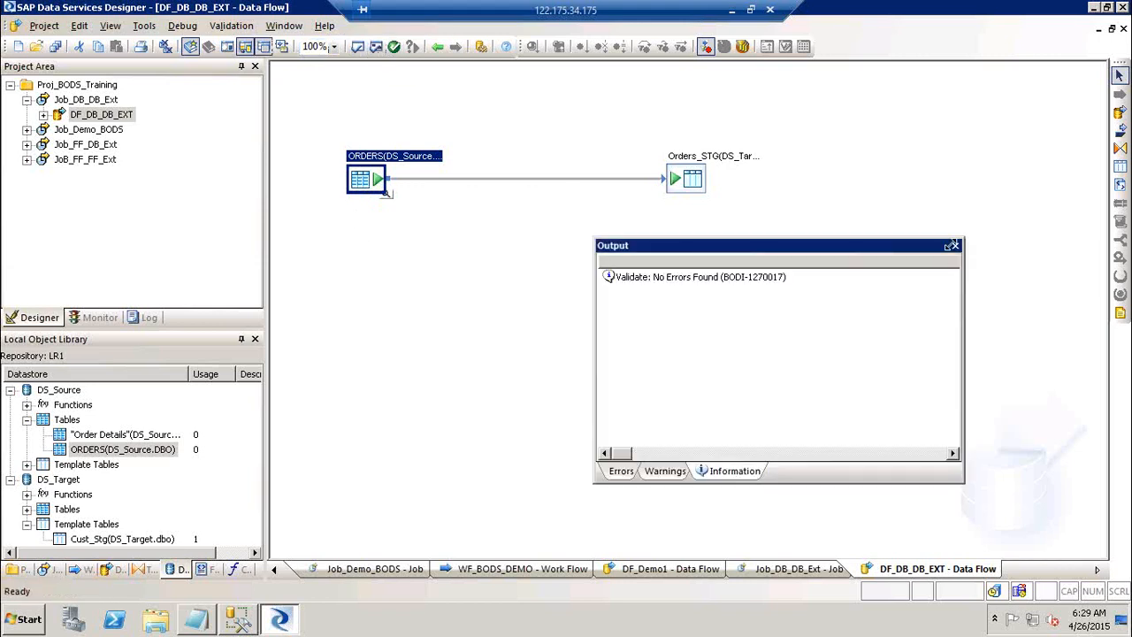
pyautogui.click(954, 245)
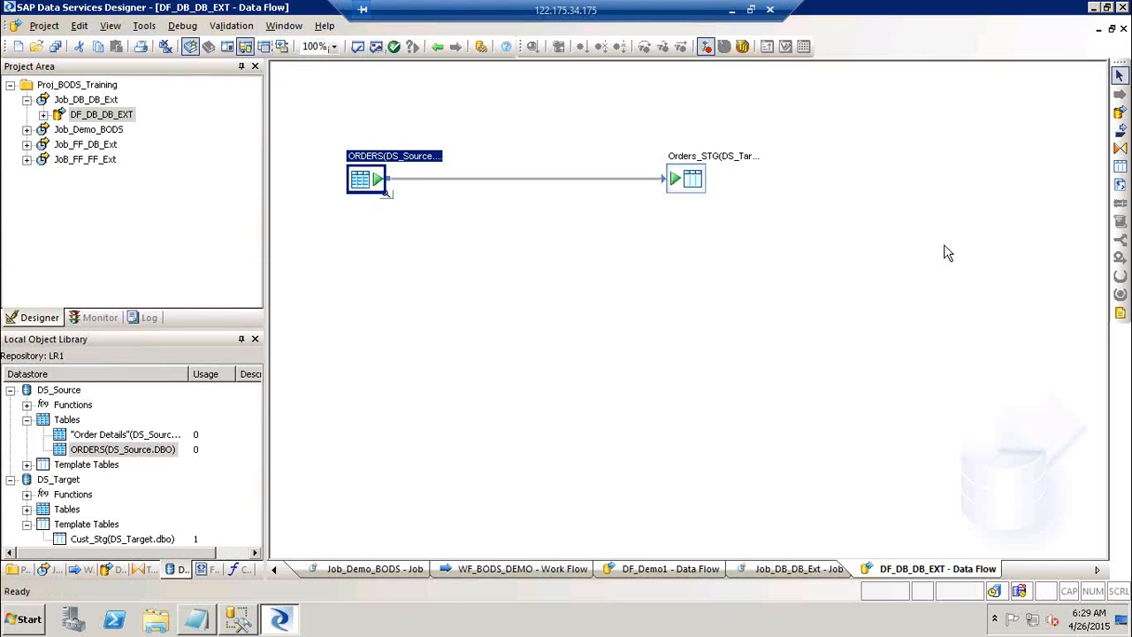
pyautogui.click(89, 99)
pyautogui.rightClick(108, 99)
pyautogui.click(124, 104)
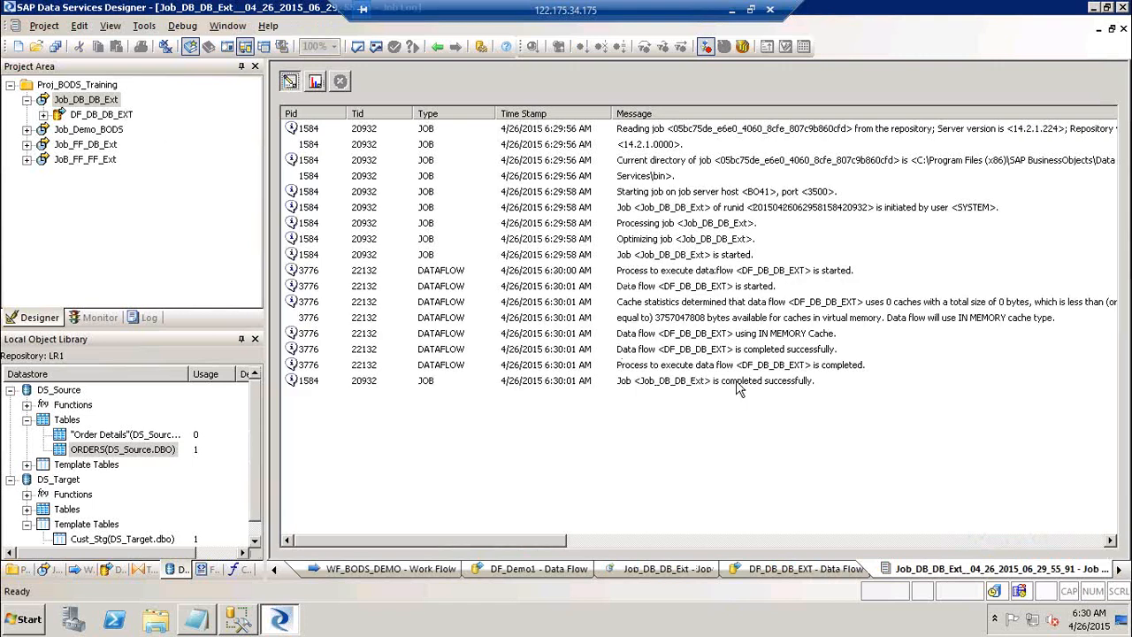
pyautogui.click(739, 389)
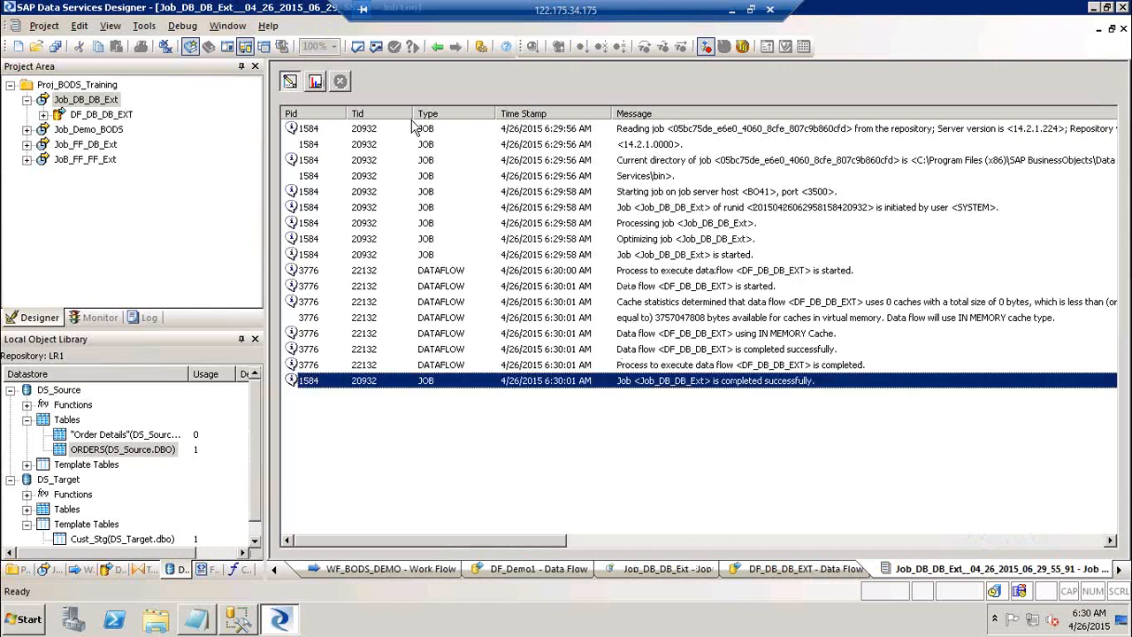
pyautogui.click(316, 81)
pyautogui.click(698, 130)
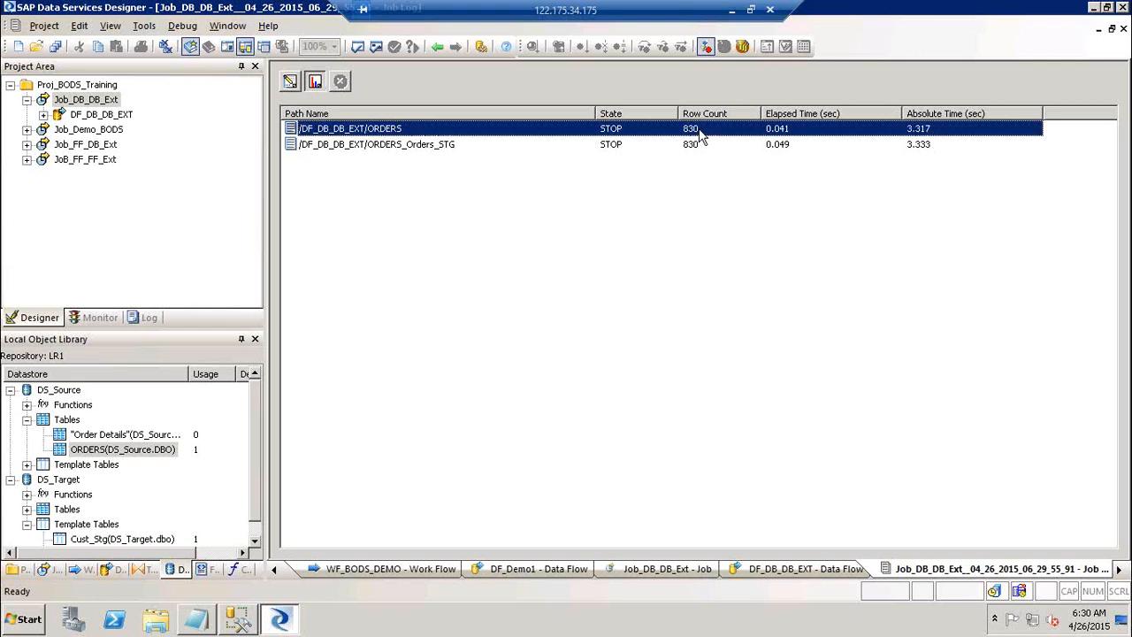
pyautogui.click(777, 149)
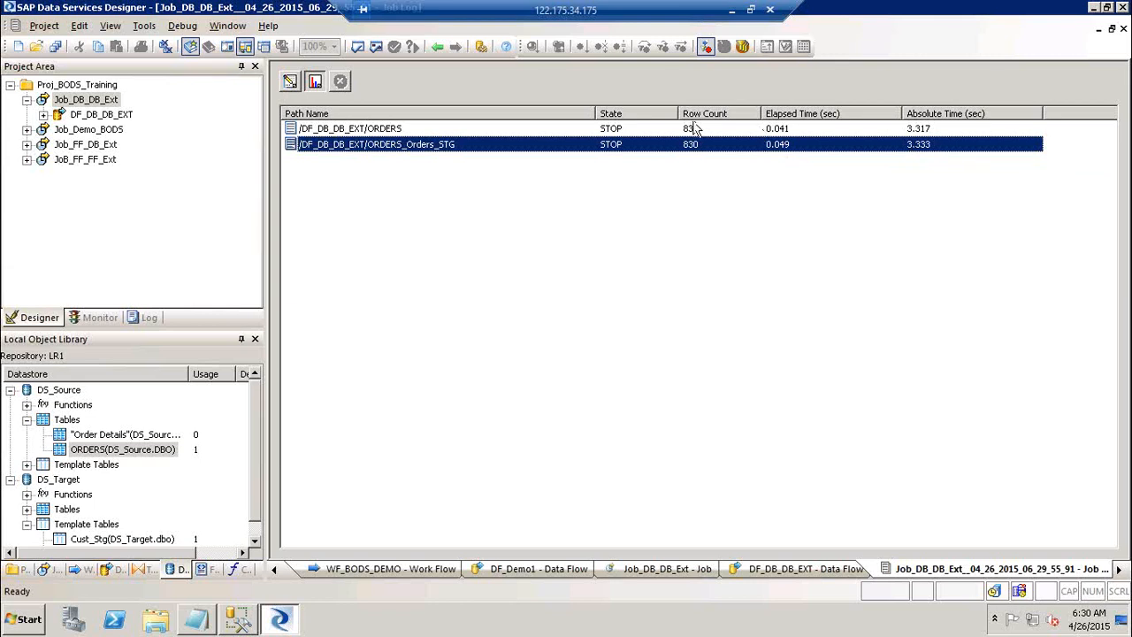
pyautogui.click(292, 86)
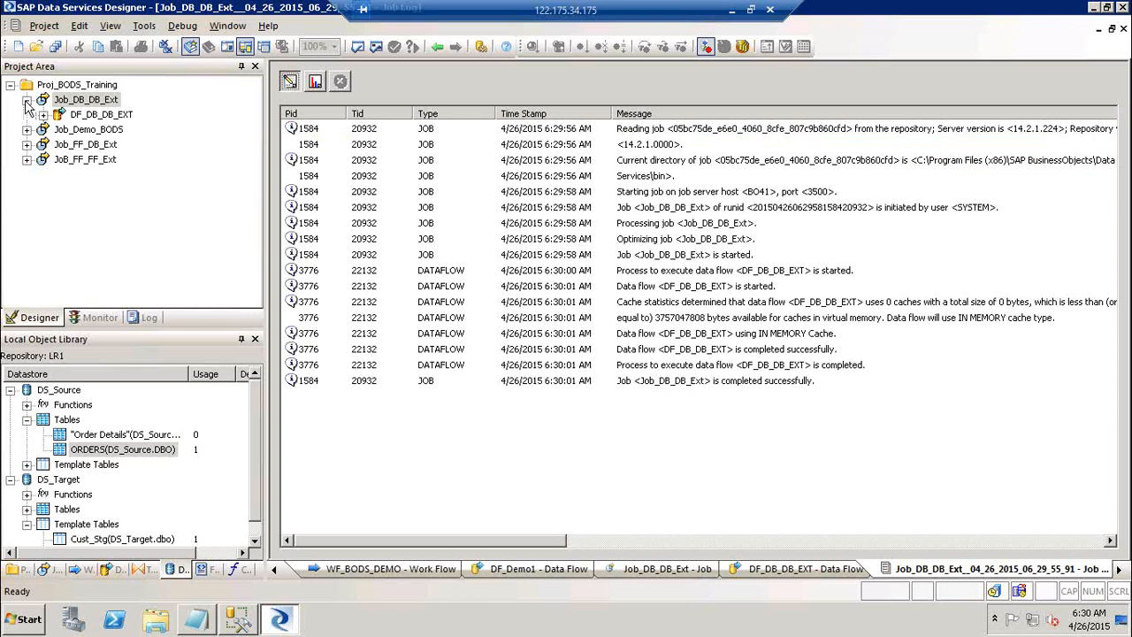
# View Orders_STG's loaded data in DF_DB_DB_EXT, checking the Profile tab and its 830-record count.
pyautogui.click(111, 117)
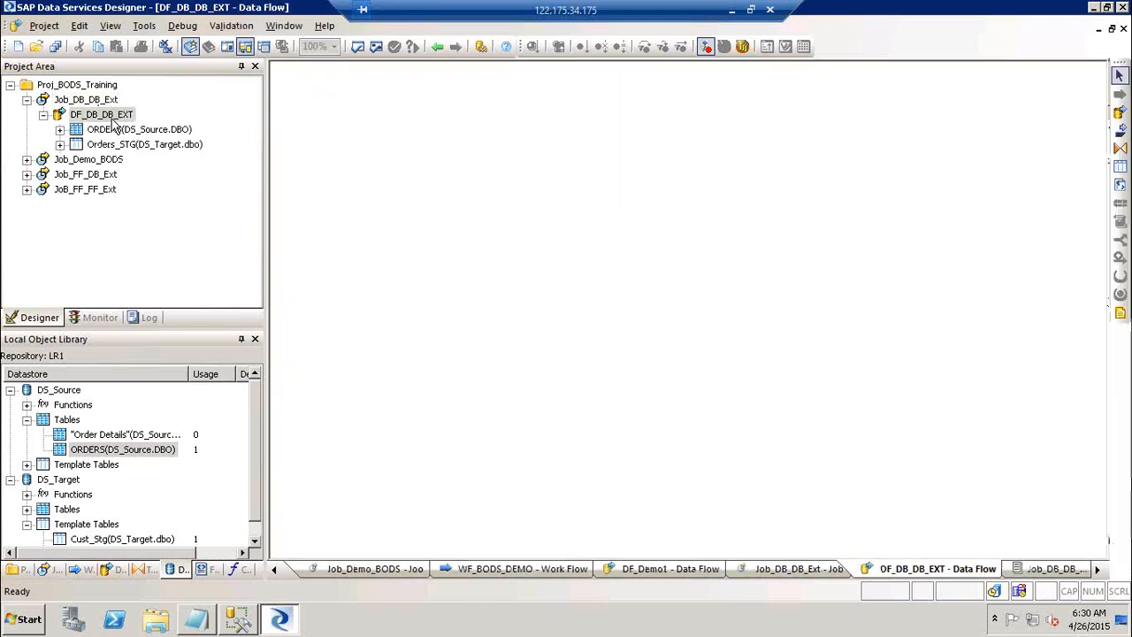
pyautogui.click(707, 194)
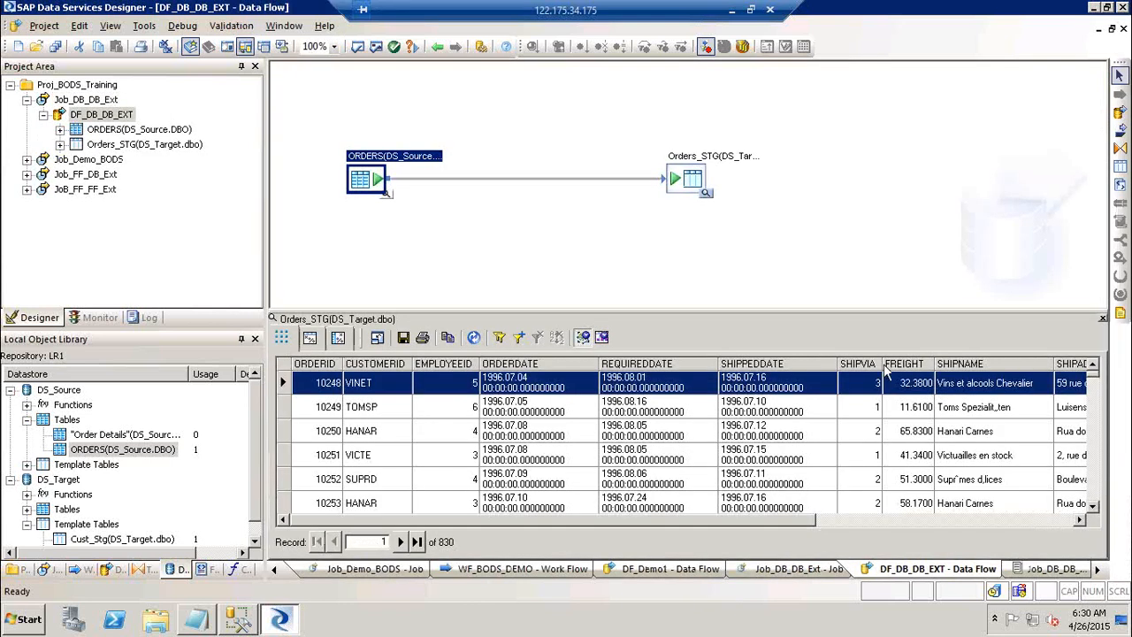
pyautogui.click(310, 337)
pyautogui.click(479, 345)
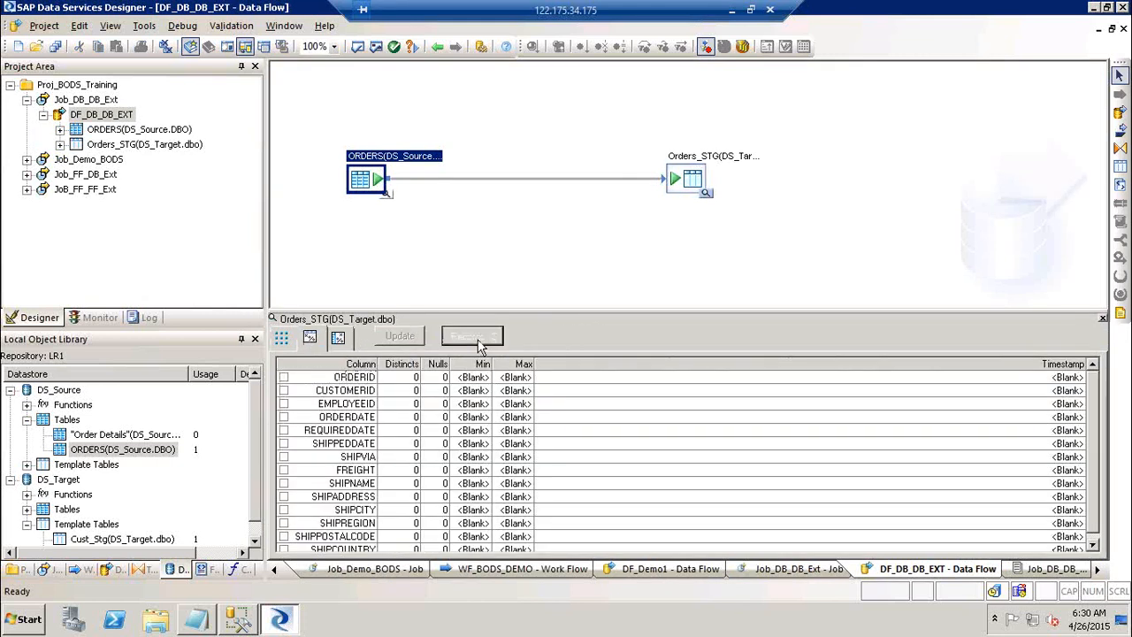
pyautogui.click(1102, 319)
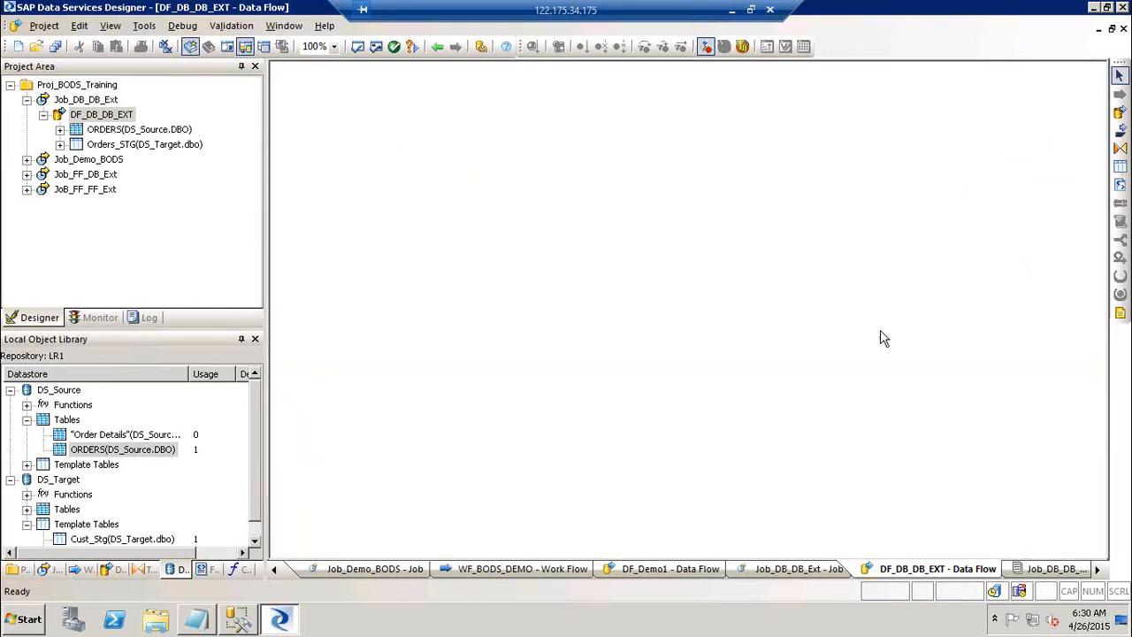
# Switch to Management Studio and collapse the Northwind database in Object Explorer.
pyautogui.click(238, 619)
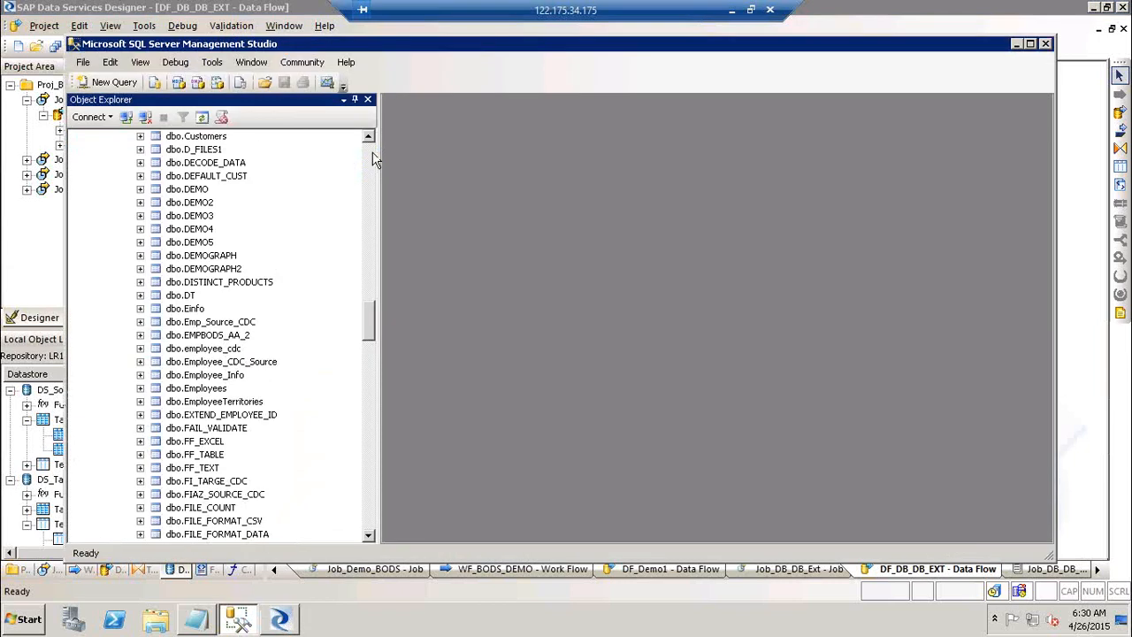
pyautogui.click(370, 155)
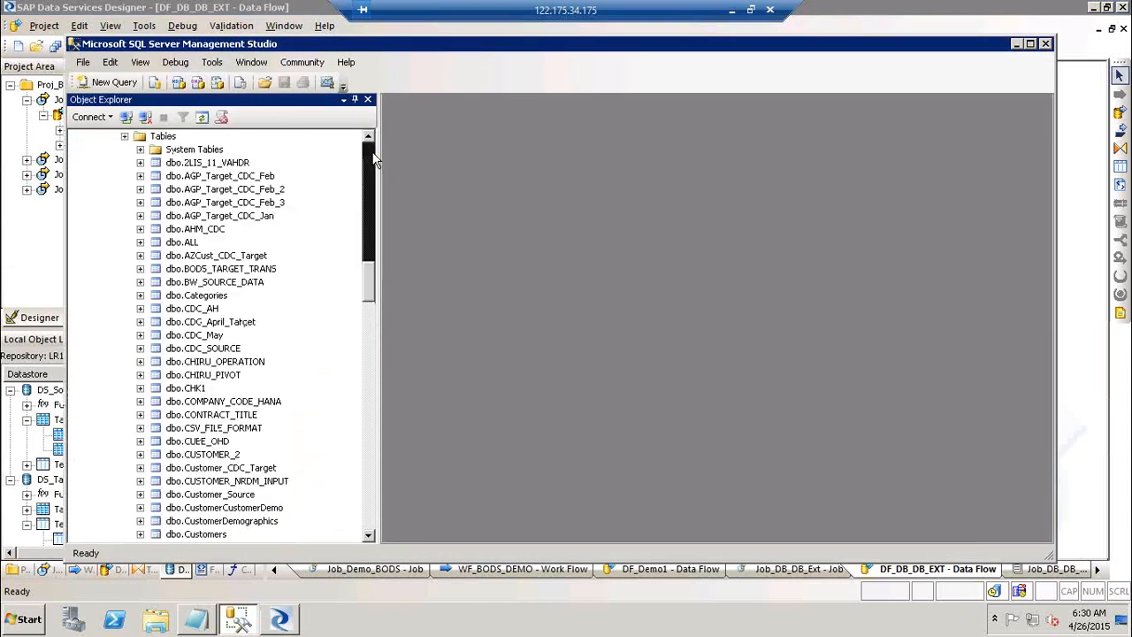
pyautogui.click(124, 136)
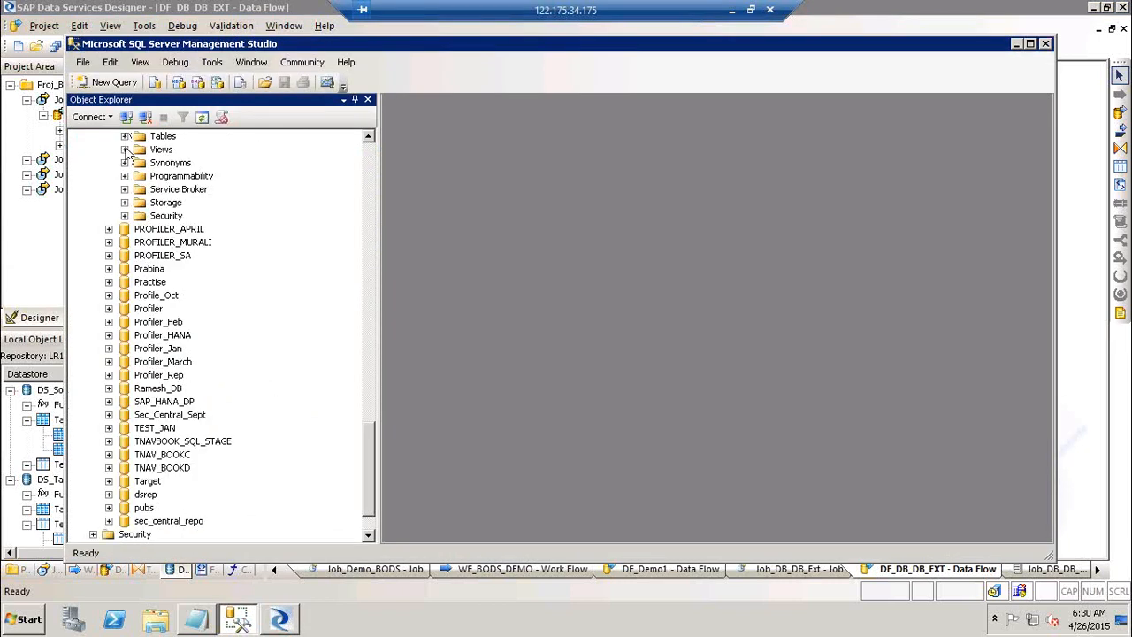
pyautogui.click(366, 138)
pyautogui.click(366, 138)
pyautogui.click(109, 137)
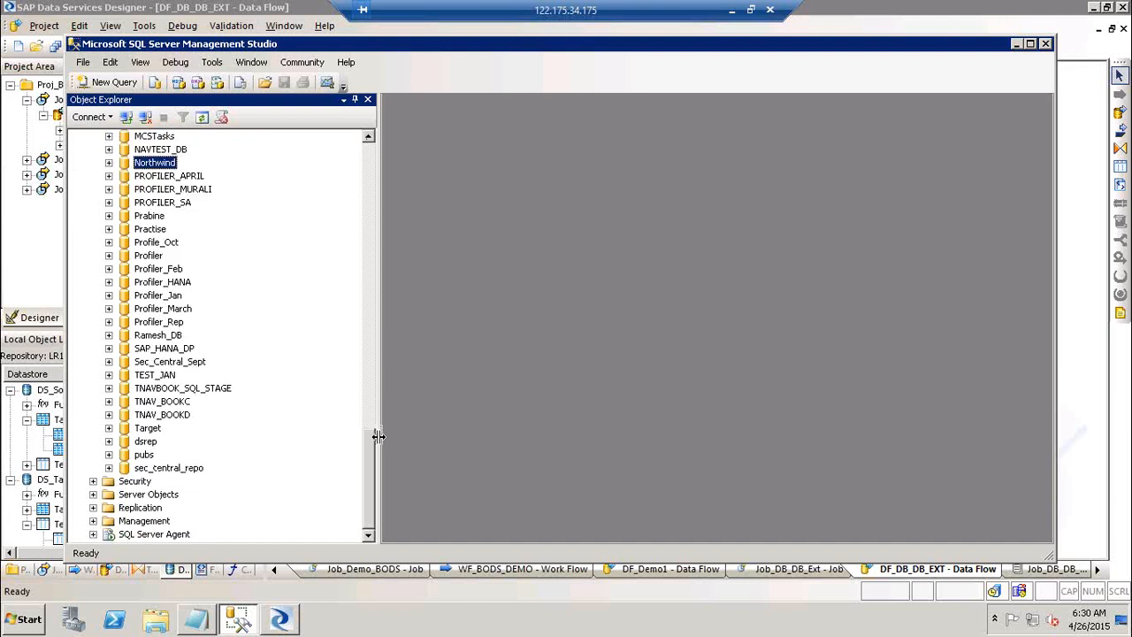
# Expand the Target database's tables and bring up actions for dbo.Orders_STG.
pyautogui.click(110, 431)
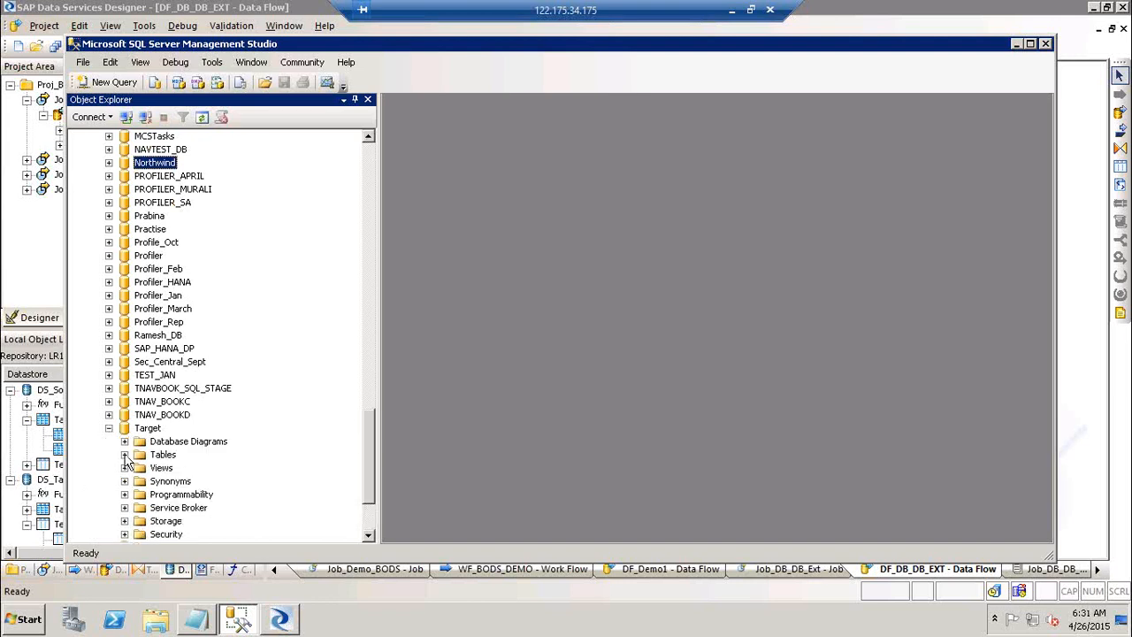
pyautogui.click(124, 467)
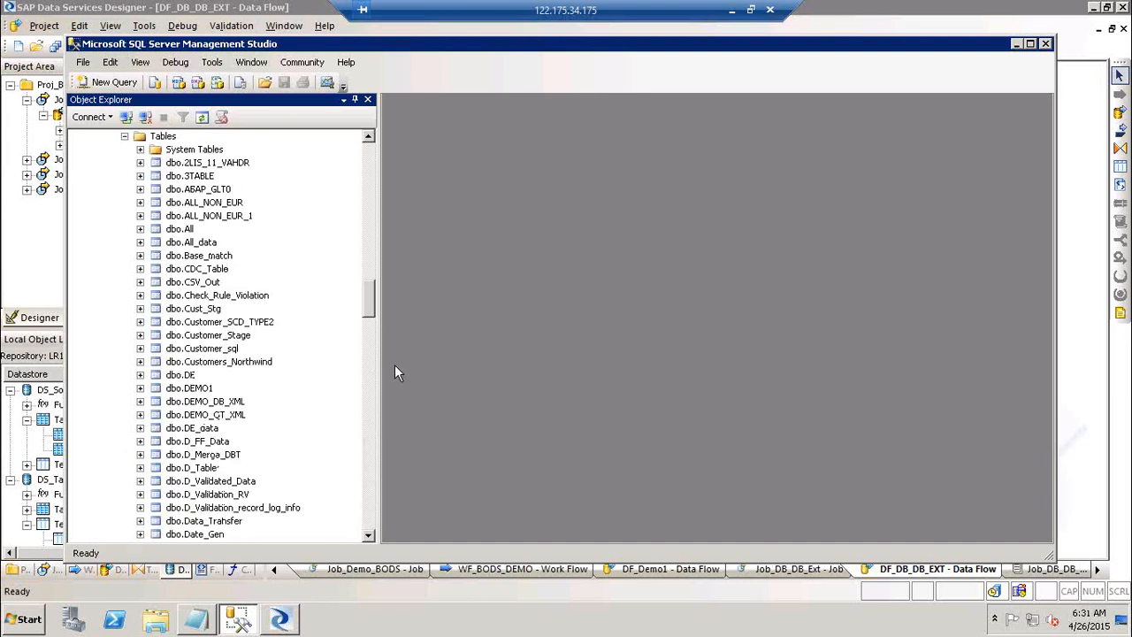
pyautogui.click(373, 487)
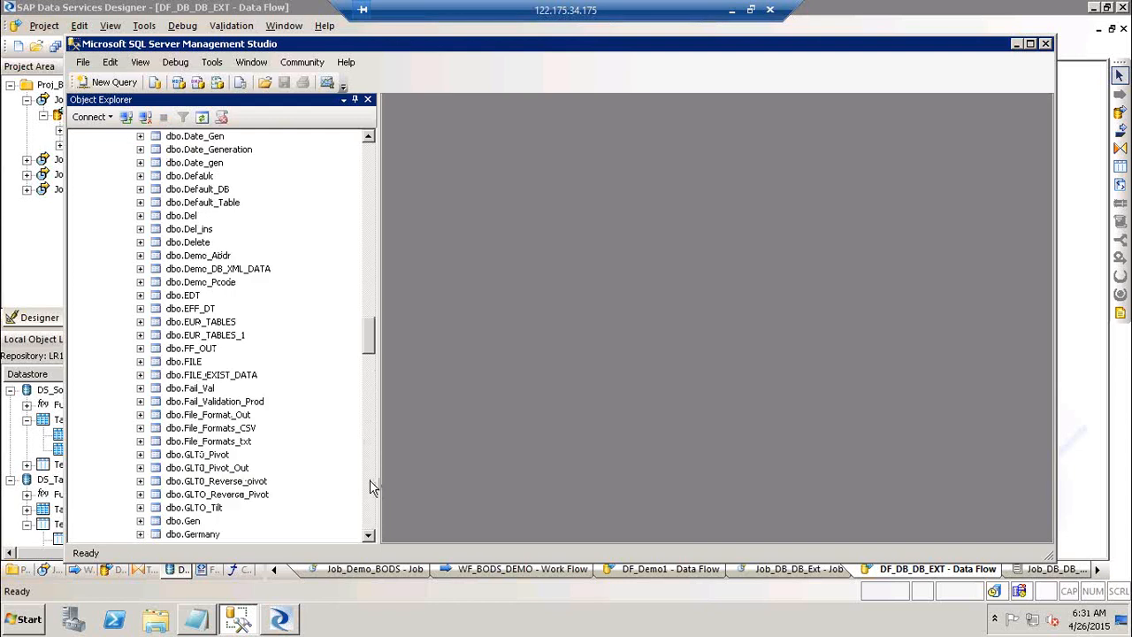
pyautogui.click(373, 486)
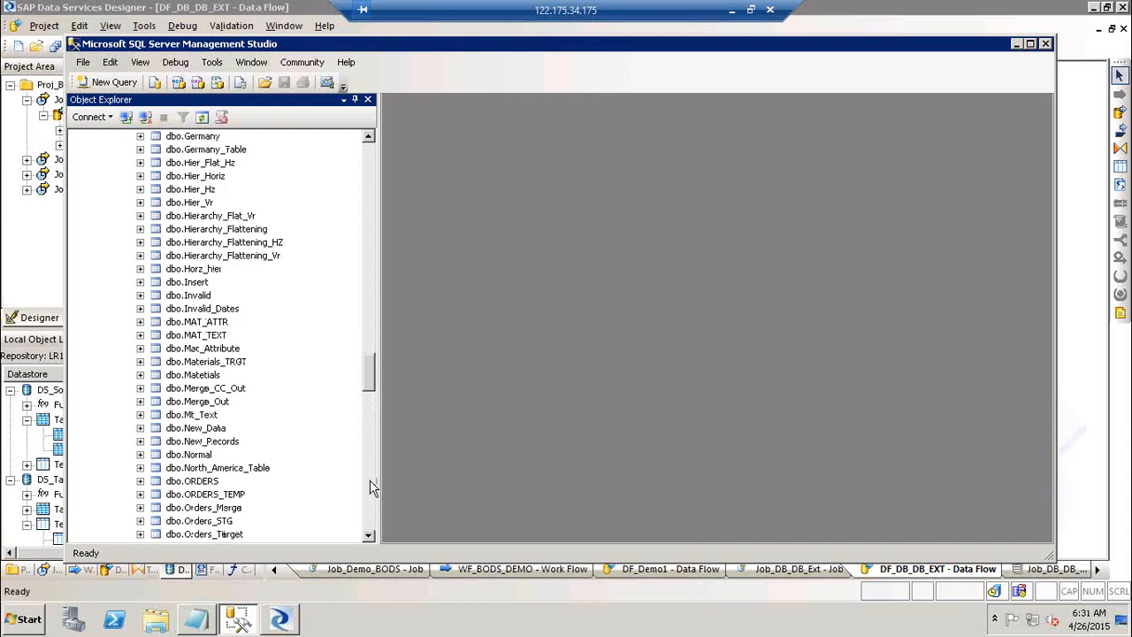
pyautogui.click(216, 521)
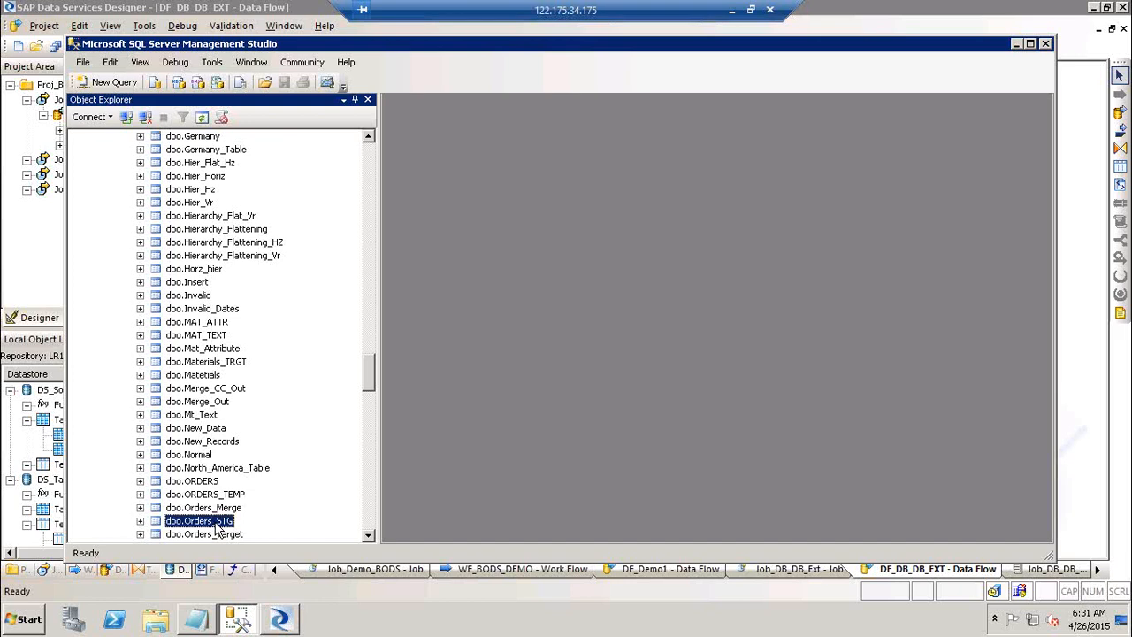
pyautogui.rightClick(216, 526)
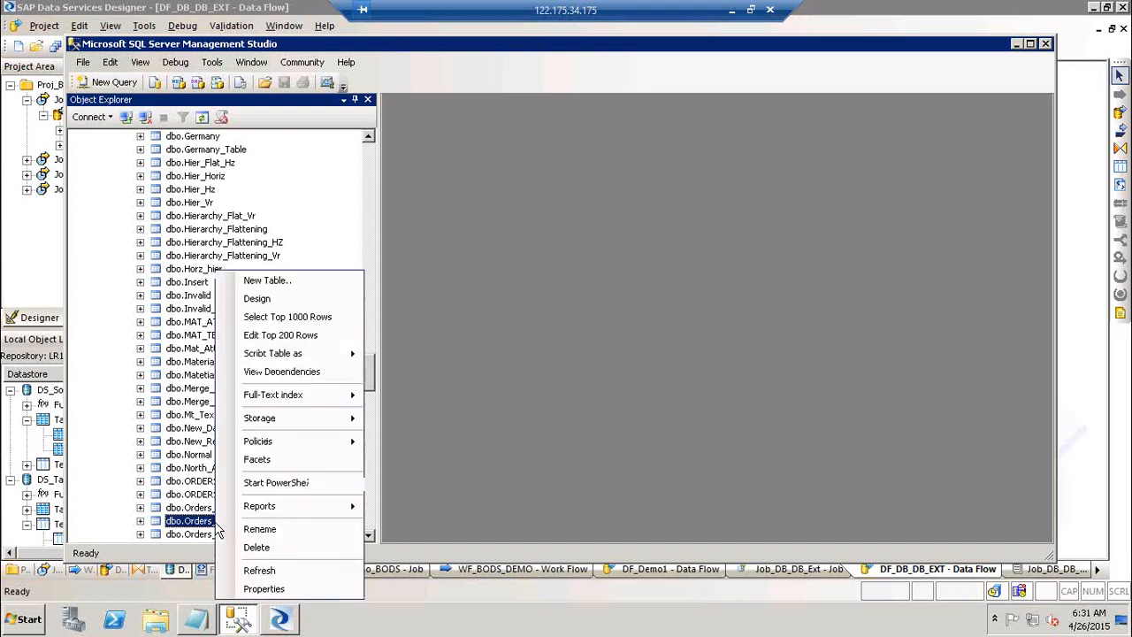
# Run a SELECT COUNT(*) query on Orders_STG, returning 830 rows.
pyautogui.click(305, 319)
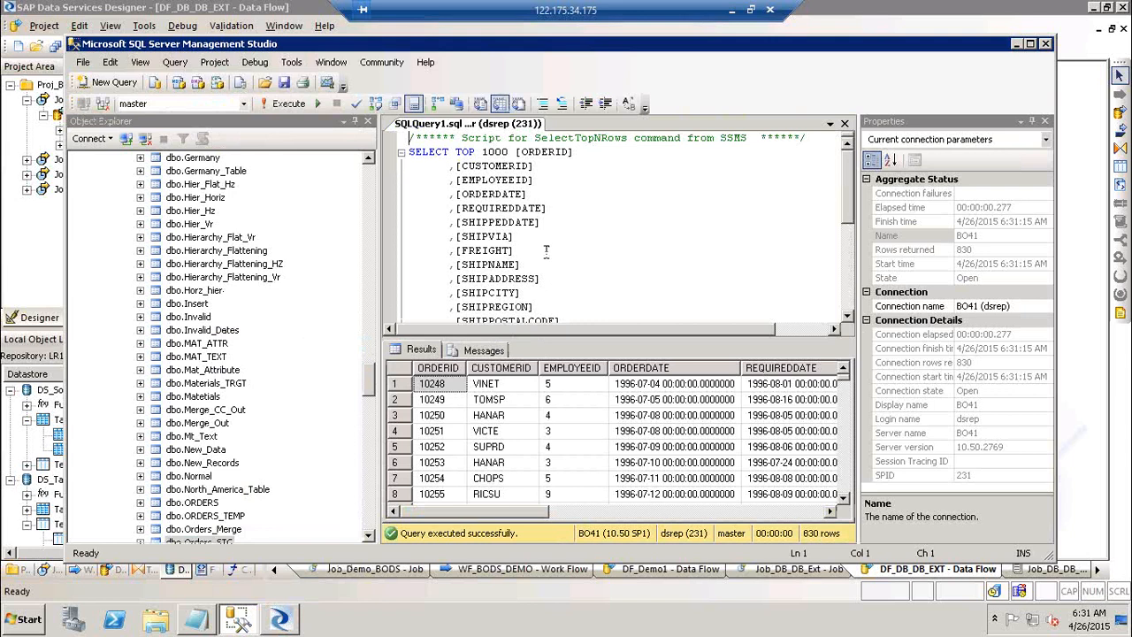
pyautogui.moveTo(455, 147); pyautogui.dragTo(632, 290)
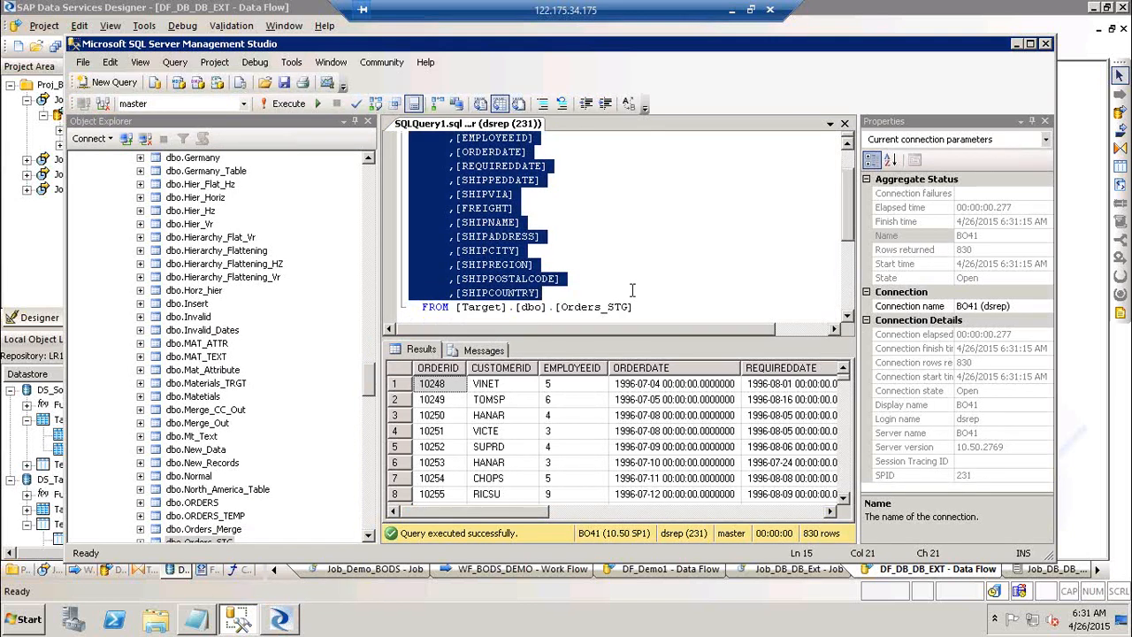
pyautogui.write('COUNT(*')
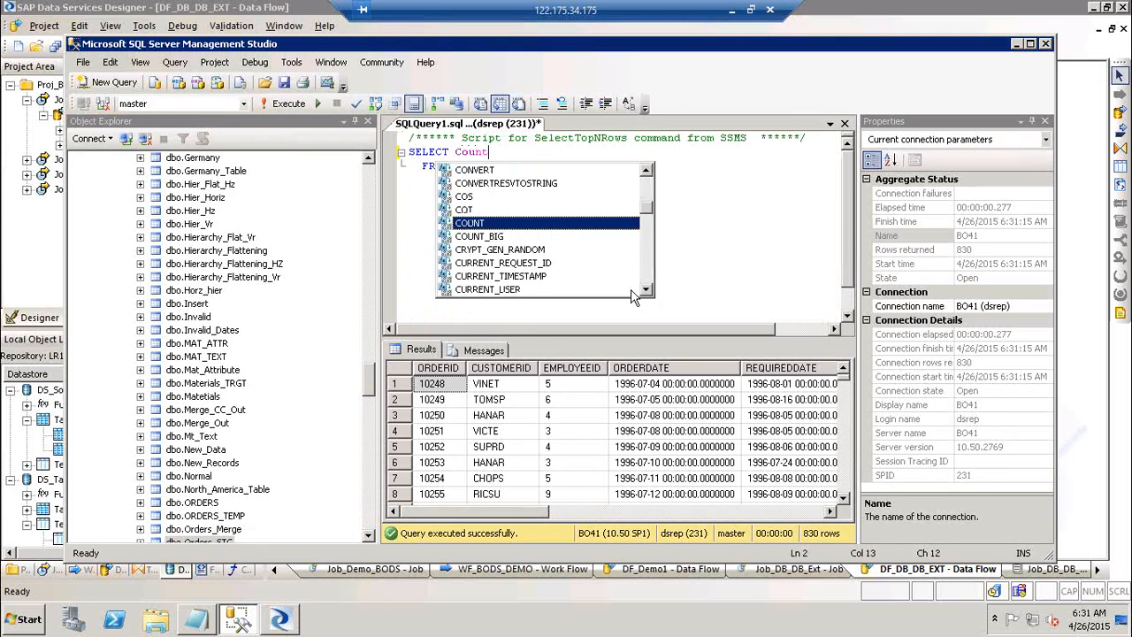
pyautogui.write(')')
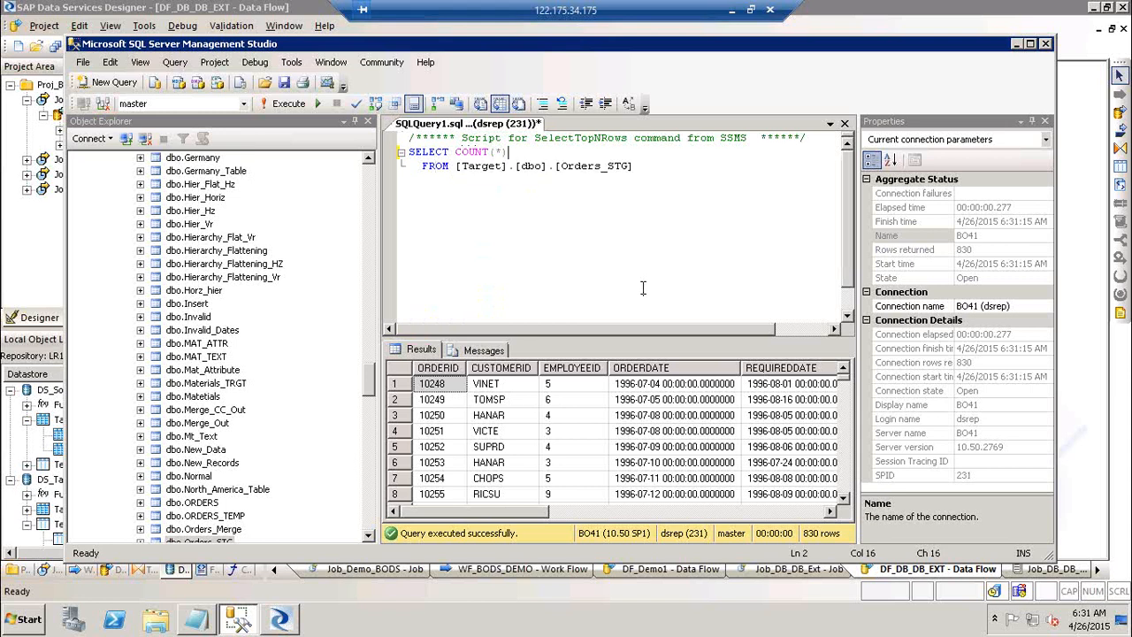
pyautogui.moveTo(647, 168); pyautogui.dragTo(410, 152)
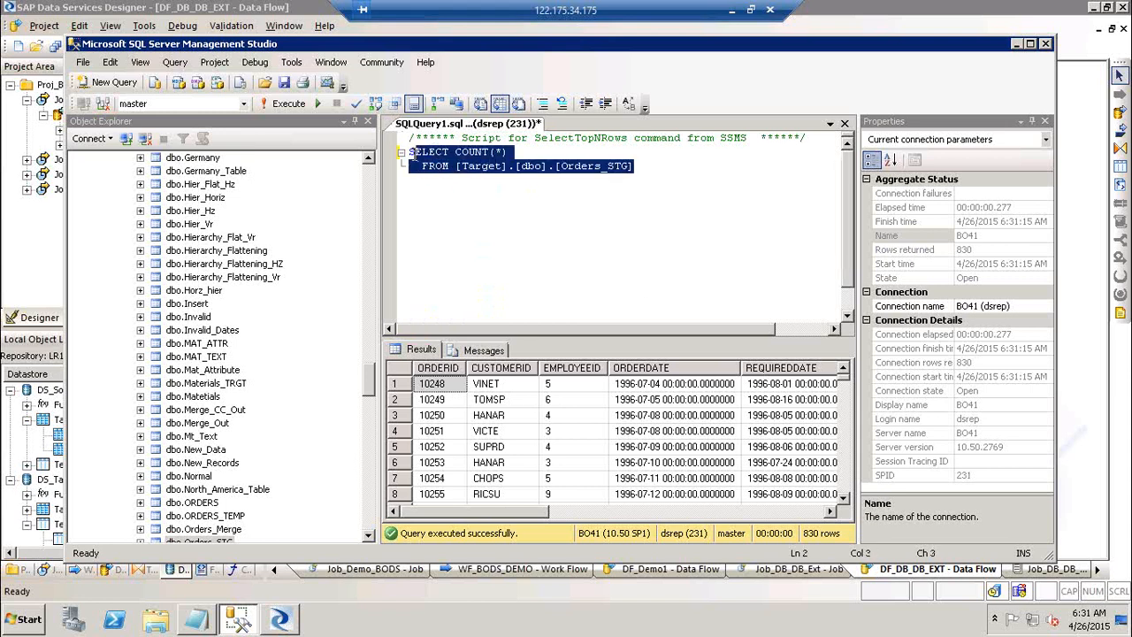
pyautogui.click(270, 101)
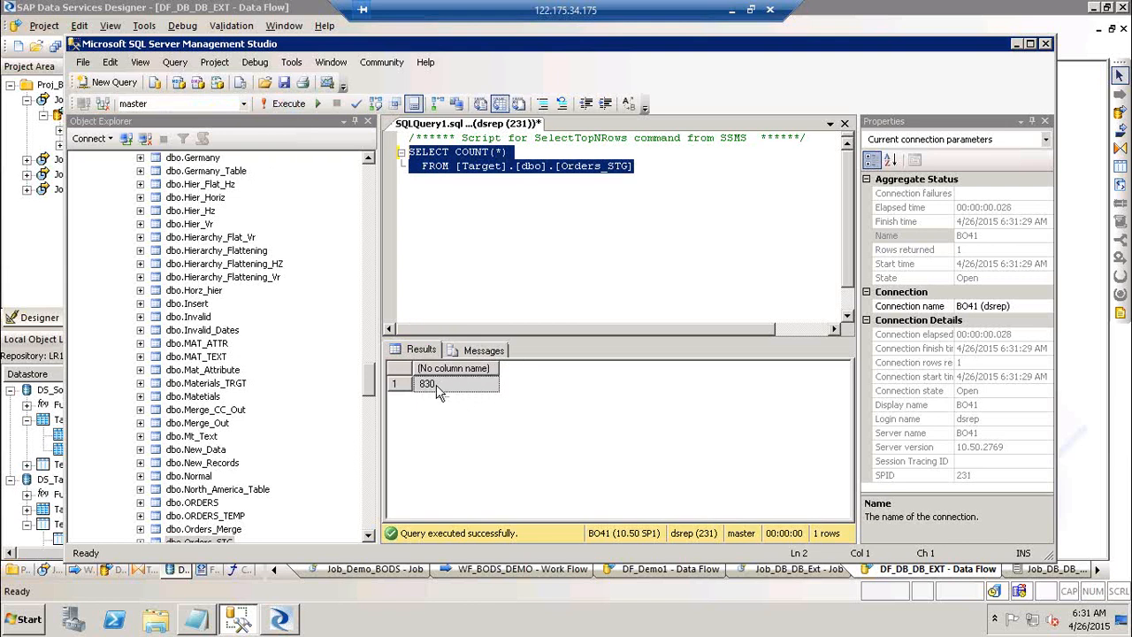
# Maximize Management Studio, close the properties panel, and return to Data Services Designer.
pyautogui.click(1031, 44)
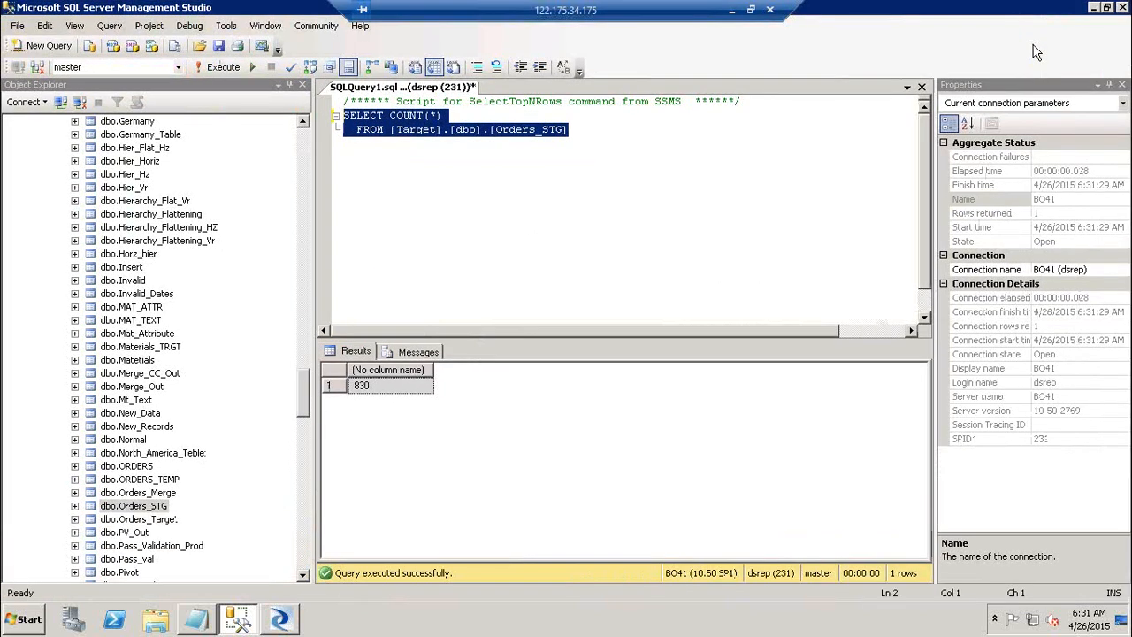
pyautogui.click(1121, 85)
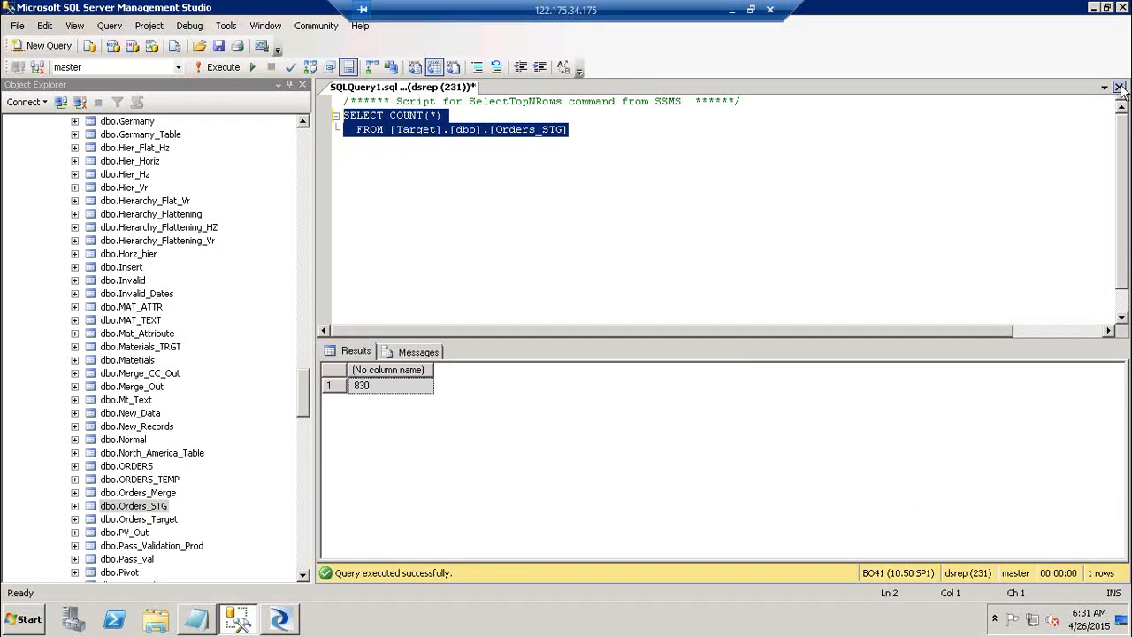
pyautogui.hotkey('alt', 'Tab')
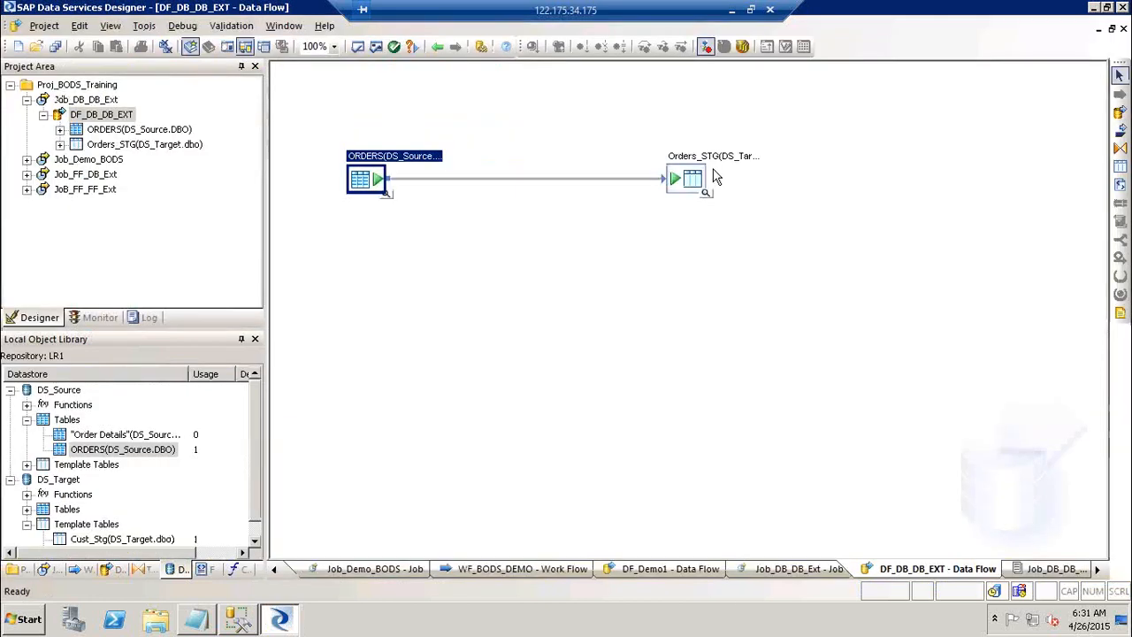
# Preview Orders_STG's 830 rows again and copy the ORDERID 10248 cell.
pyautogui.click(707, 195)
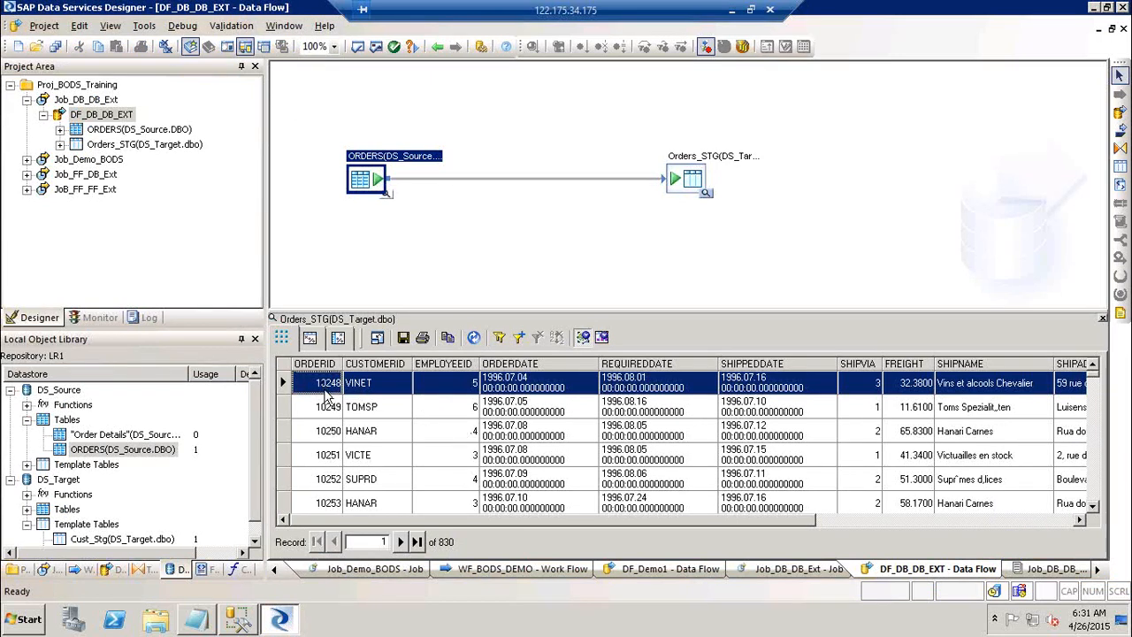
pyautogui.hotkey('alt', 'Tab')
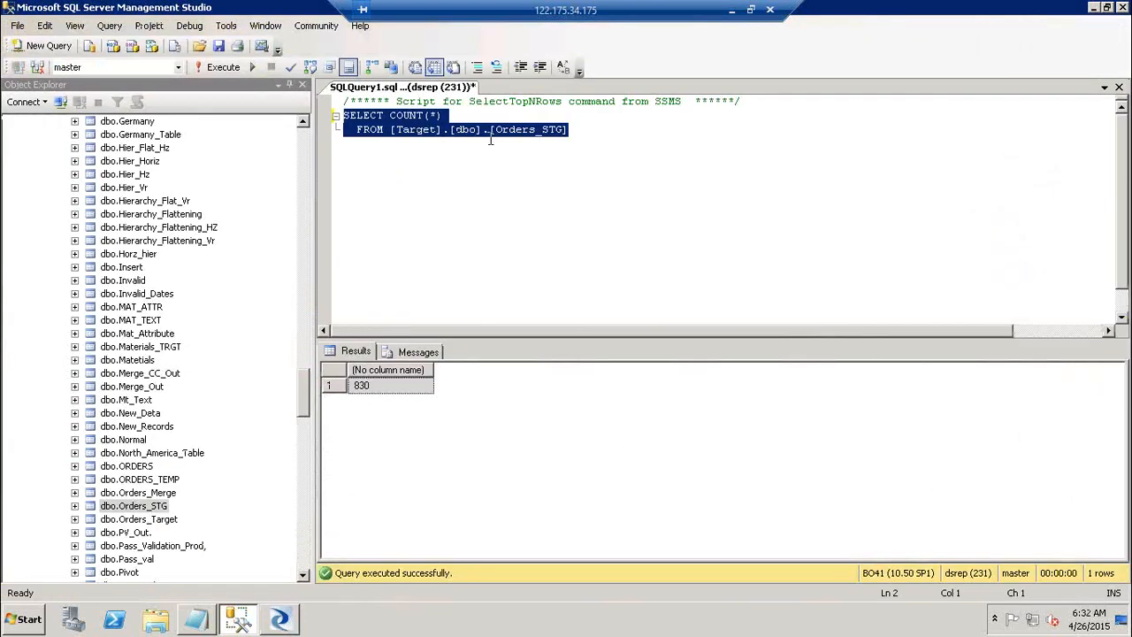
pyautogui.hotkey('alt', 'Tab')
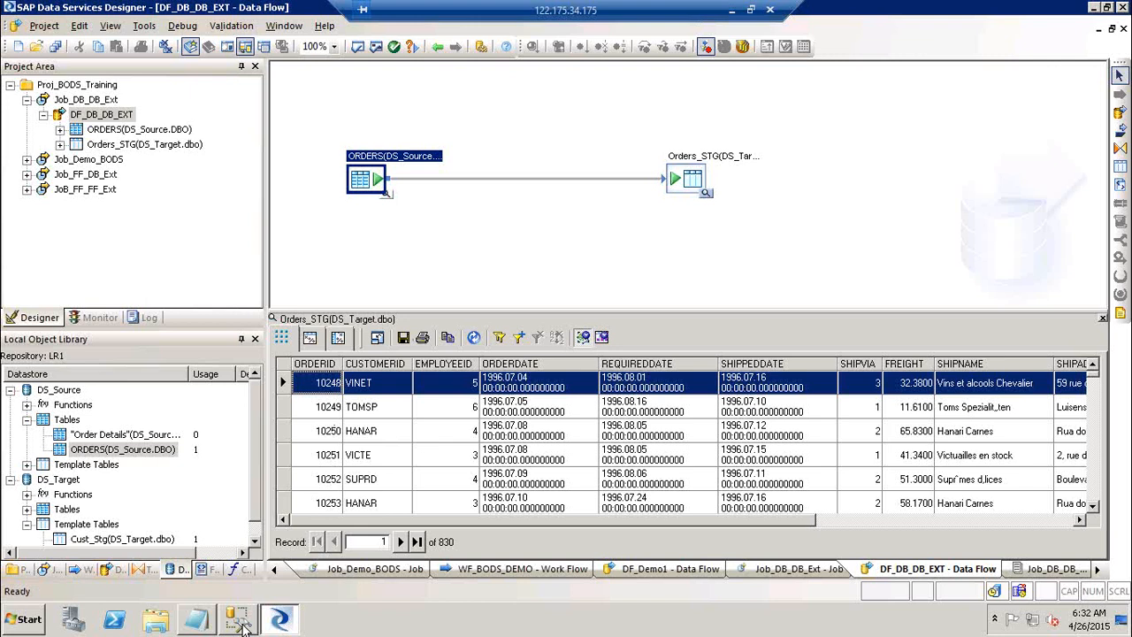
pyautogui.rightClick(327, 395)
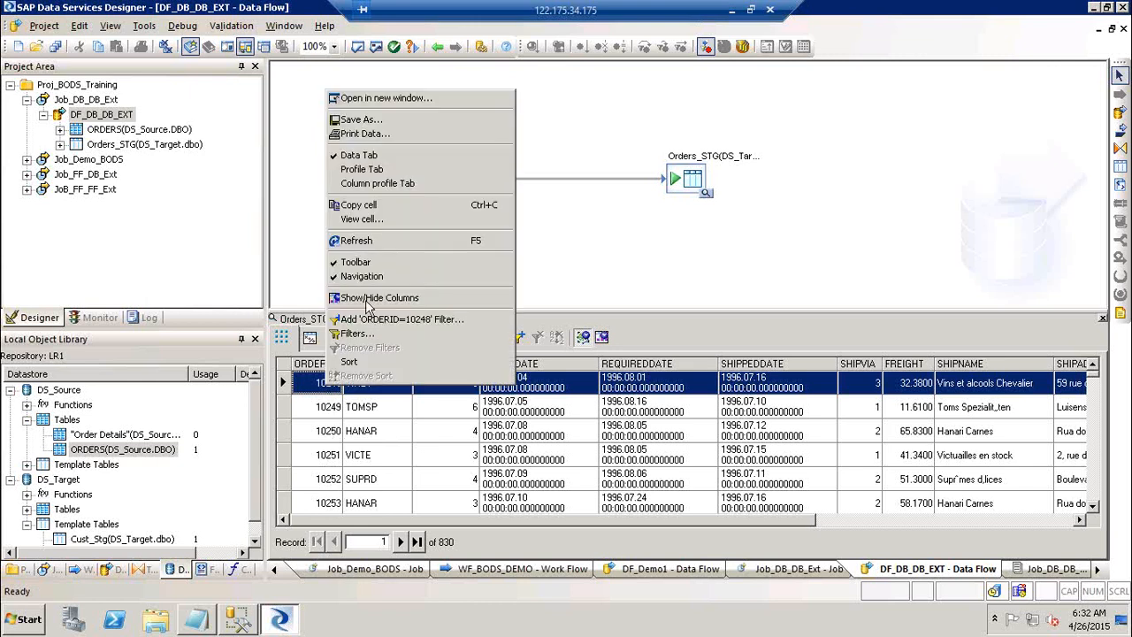
pyautogui.click(441, 204)
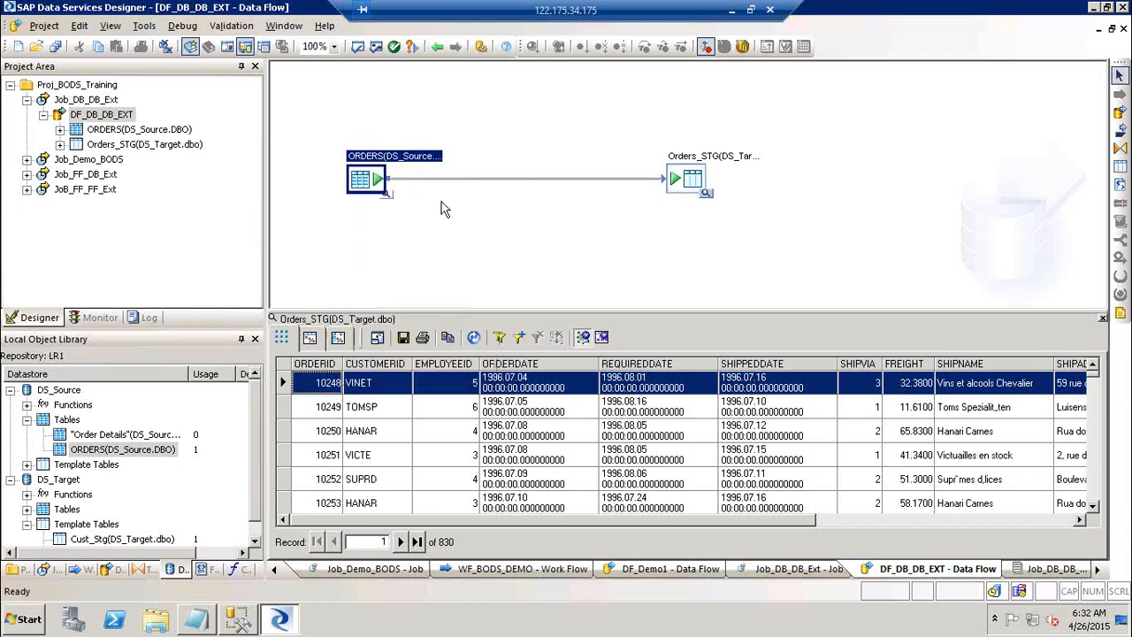
pyautogui.press('super+r')
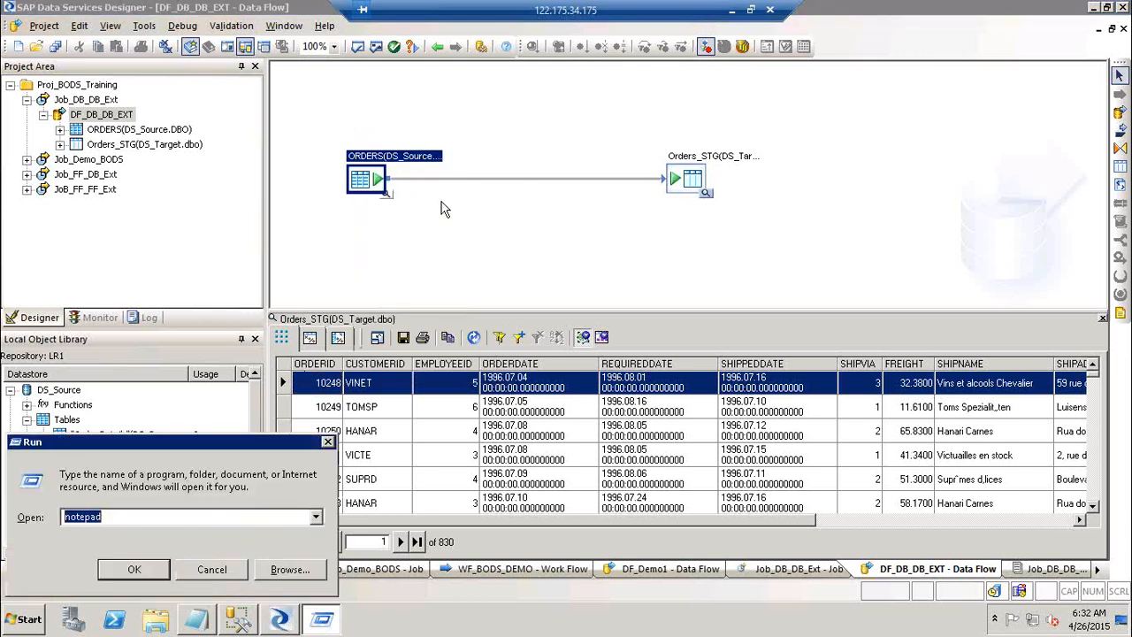
# Paste order ID 10248 into a new Notepad note, then close it without saving.
pyautogui.press('Return')
pyautogui.write('10248')
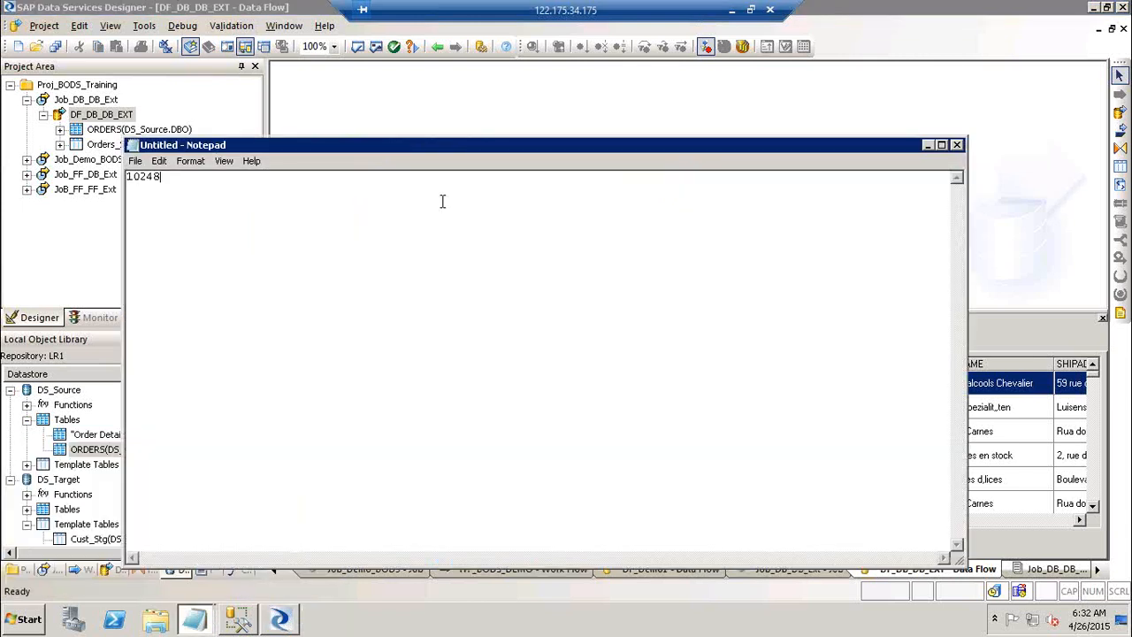
pyautogui.click(958, 146)
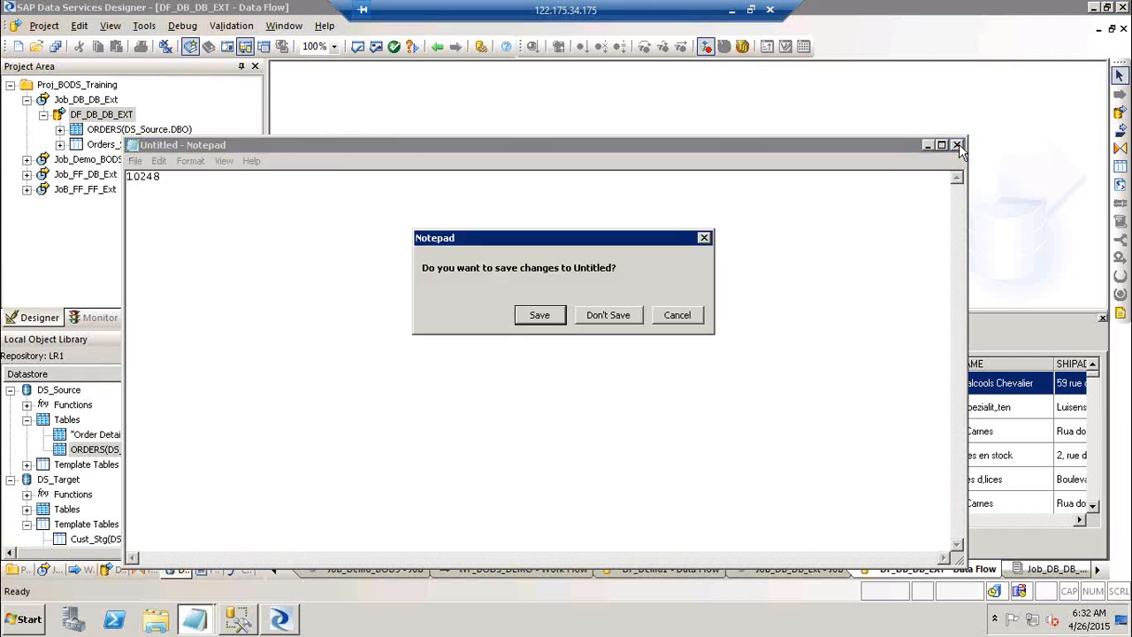
pyautogui.click(634, 322)
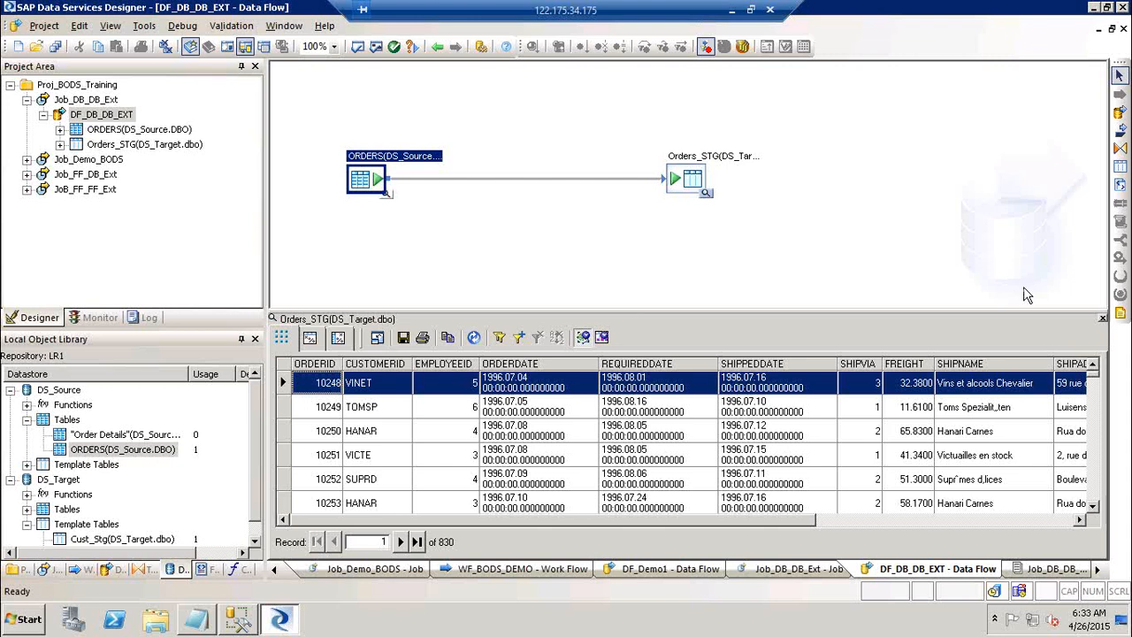
# Close the Orders_STG preview and create batch job Job_DB_FF_Ext in Proj_BODS_Training.
pyautogui.click(1104, 322)
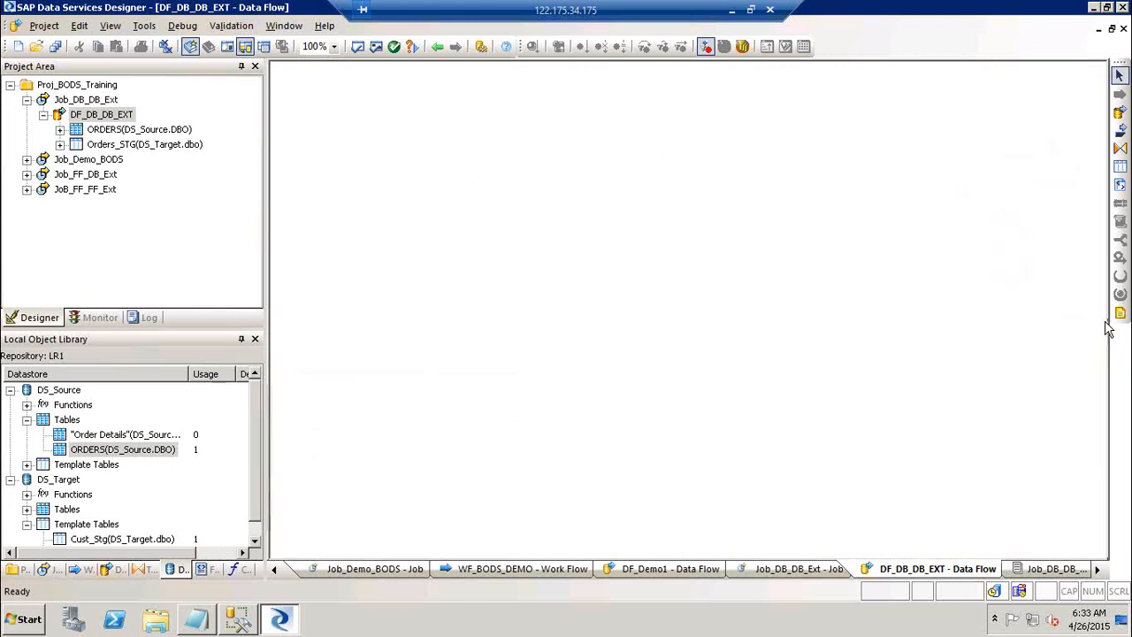
pyautogui.click(27, 100)
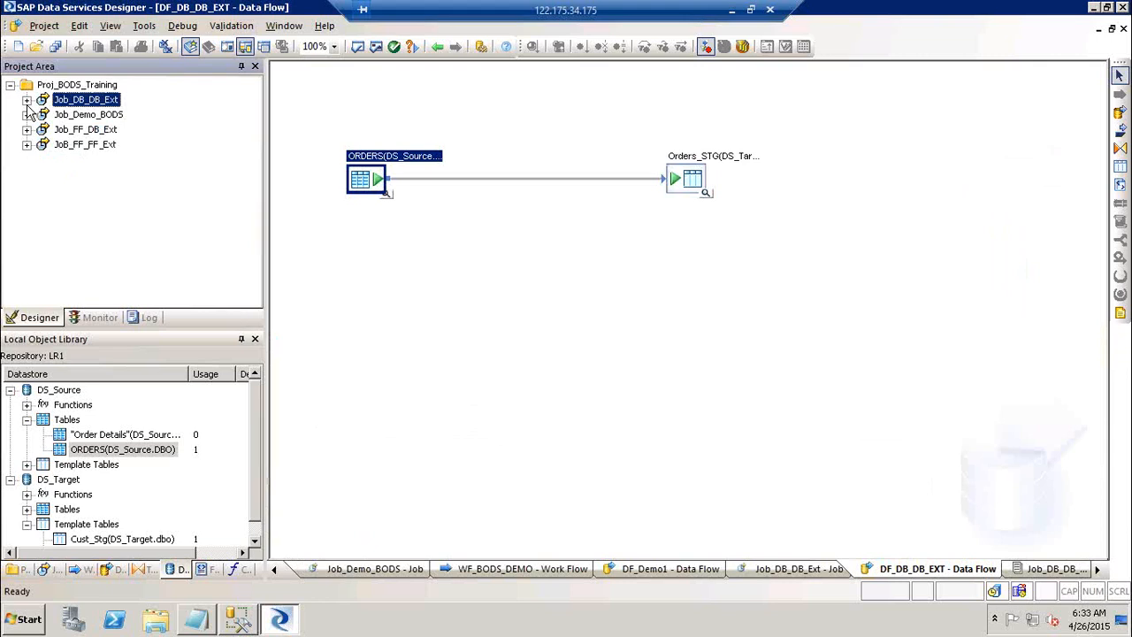
pyautogui.rightClick(99, 86)
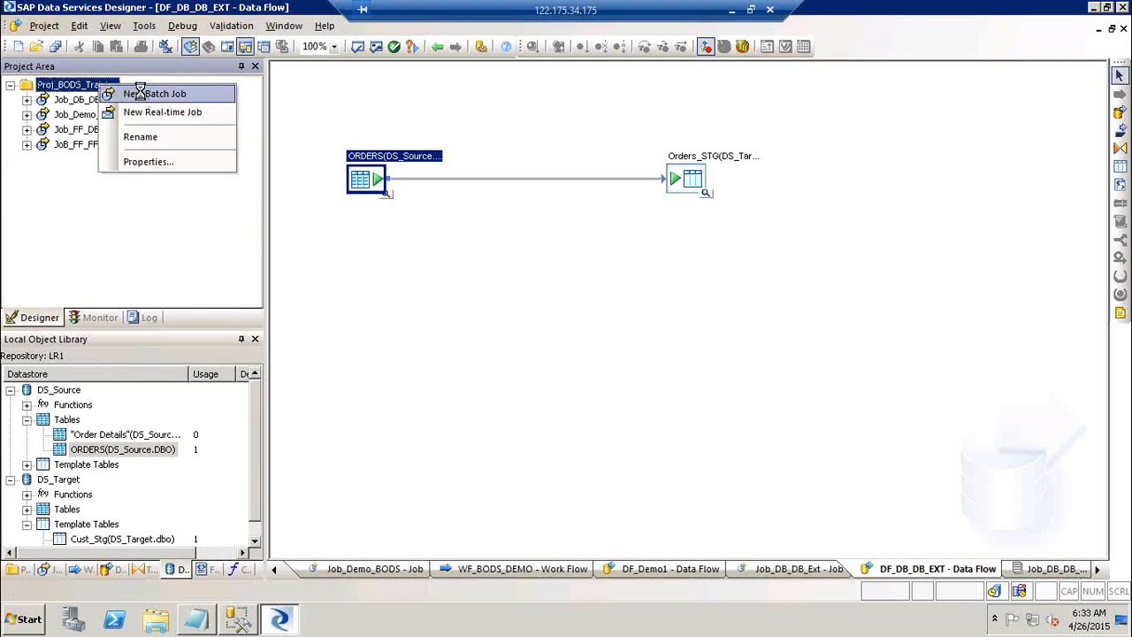
pyautogui.click(142, 93)
pyautogui.write('Job_')
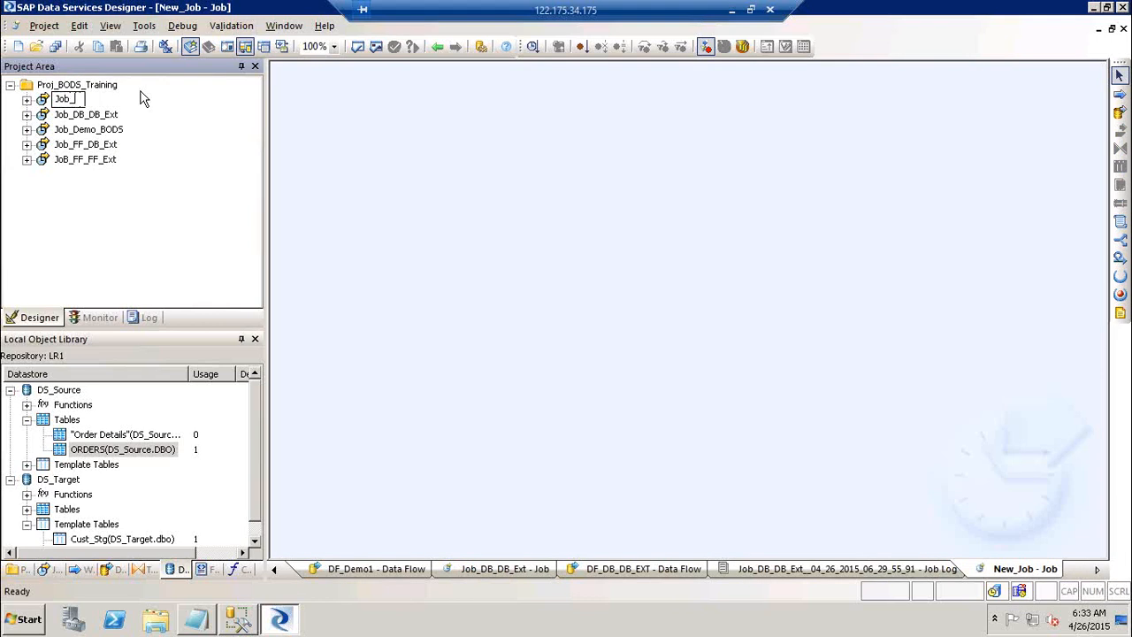
pyautogui.write('DB_FF_Ext')
pyautogui.click(469, 212)
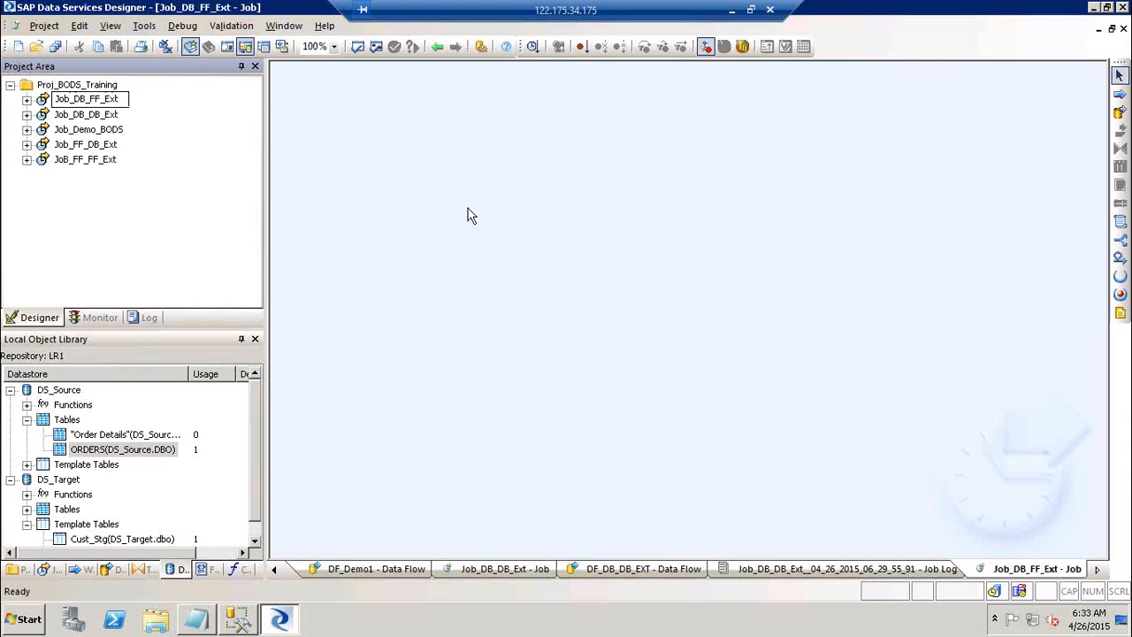
# Add data flow DF_DB_FF_Ext to the job and open it.
pyautogui.click(1118, 113)
pyautogui.click(556, 218)
pyautogui.write('DF_')
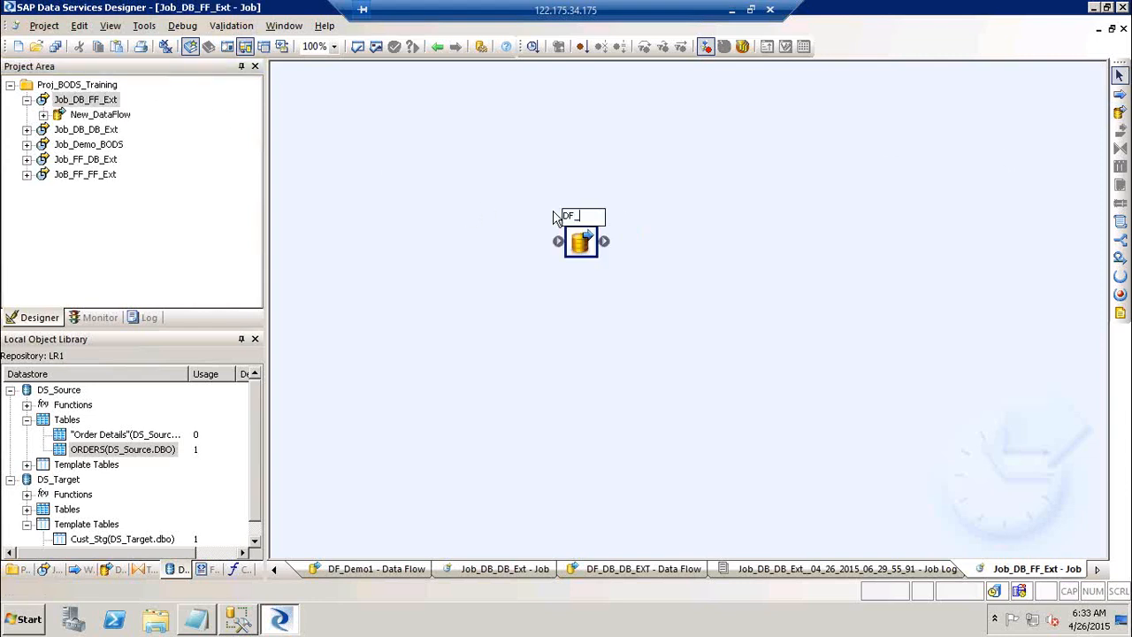
pyautogui.write('DB_FF_Ext')
pyautogui.press('Return')
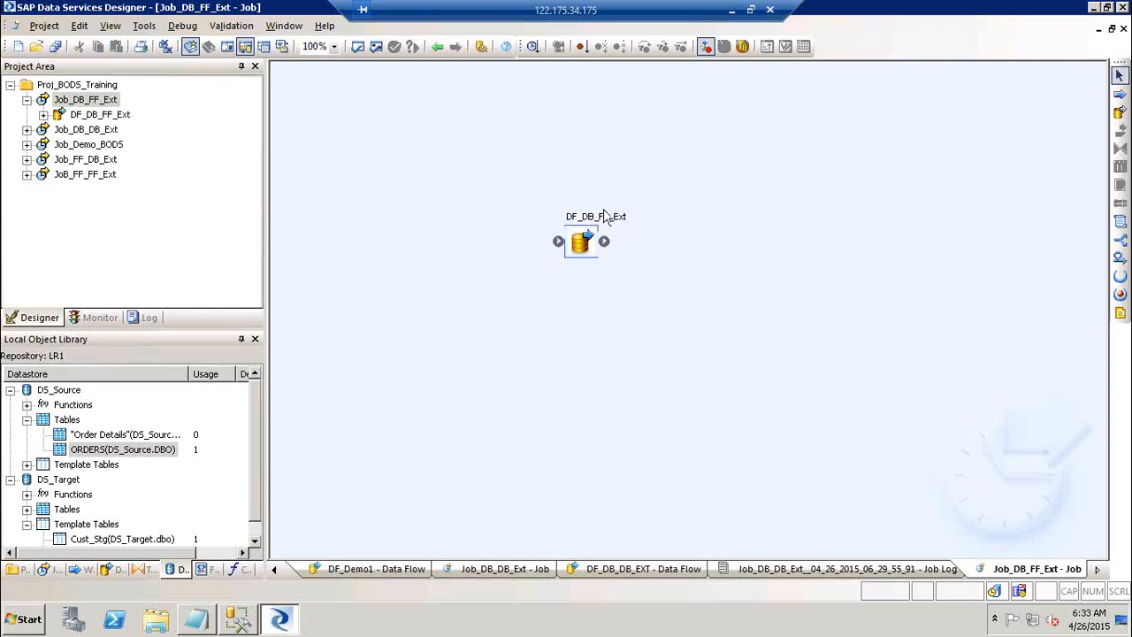
pyautogui.doubleClick(597, 227)
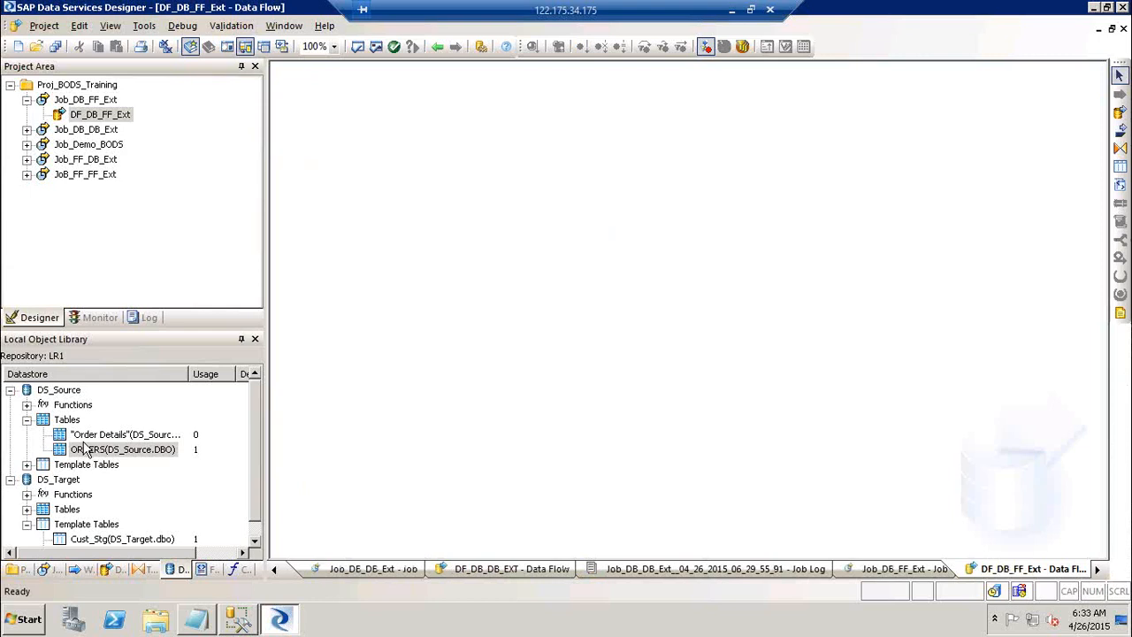
# Drop the Order Details table into DF_DB_FF_Ext and make it the source.
pyautogui.moveTo(84, 436); pyautogui.dragTo(410, 218)
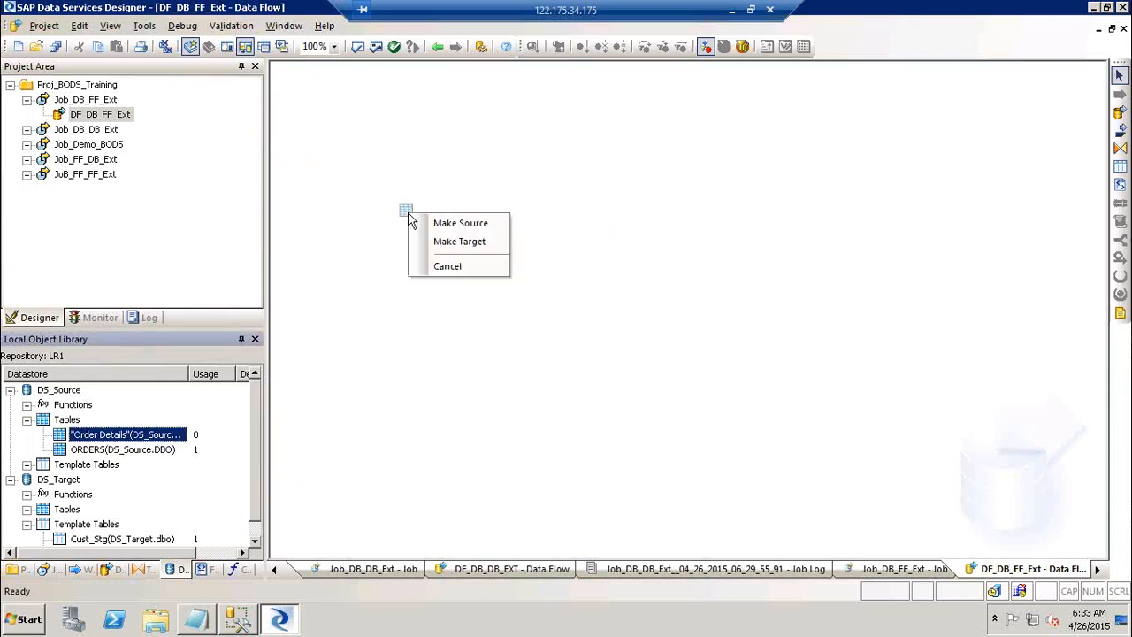
pyautogui.click(445, 227)
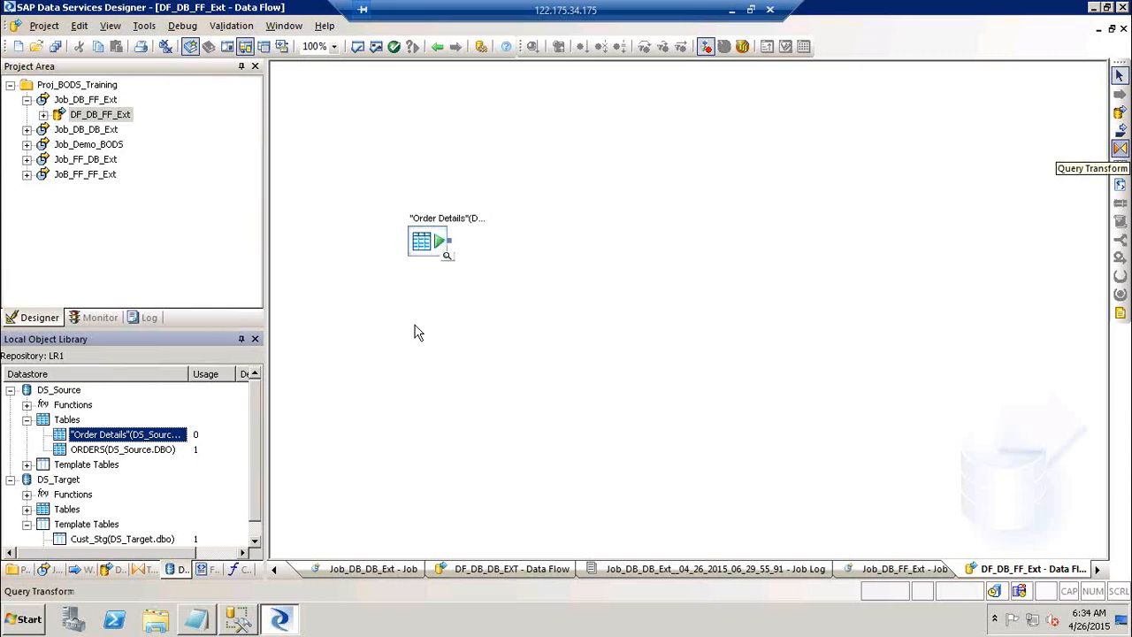
pyautogui.click(142, 571)
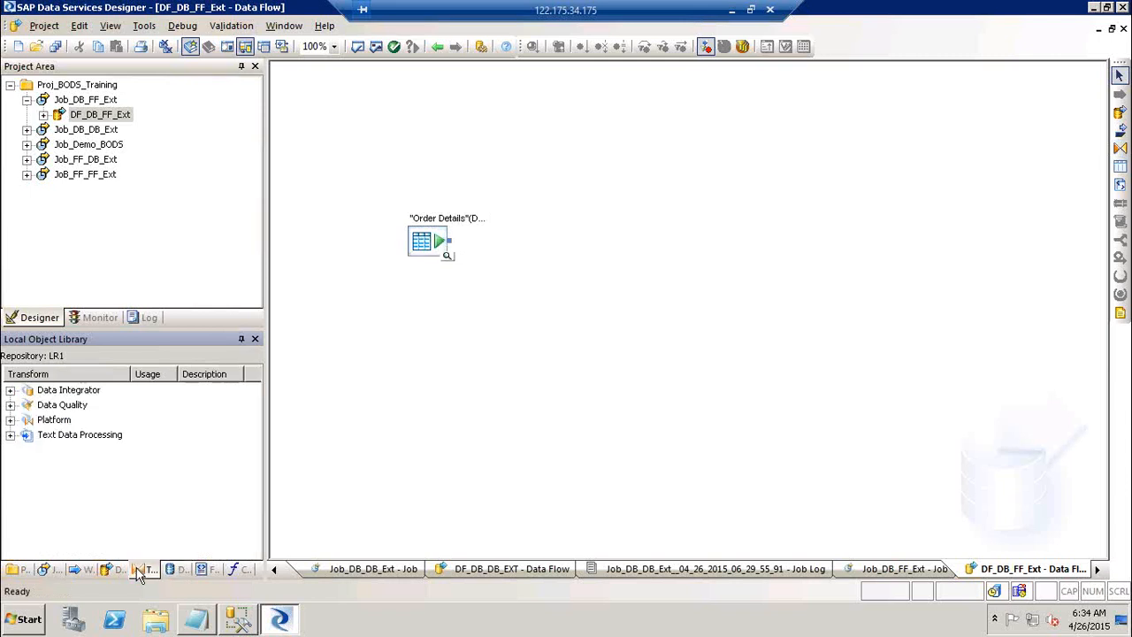
# Place a Query transform named QT_DEMO_FF to the right of the Order Details source.
pyautogui.click(10, 420)
pyautogui.click(67, 480)
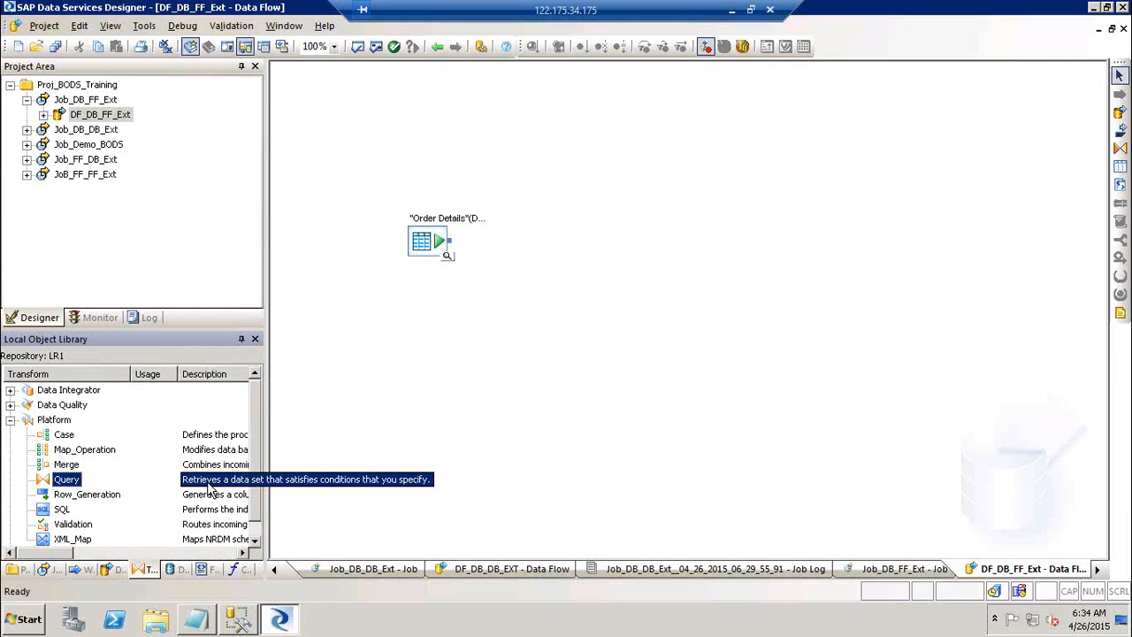
pyautogui.moveTo(431, 252); pyautogui.dragTo(424, 238)
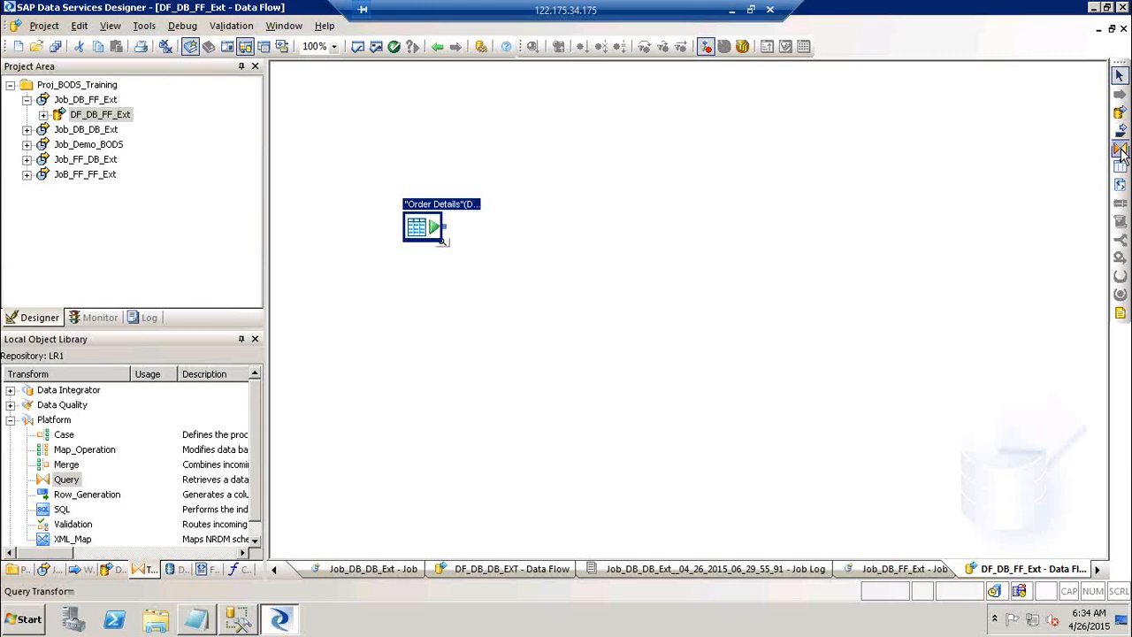
pyautogui.click(1121, 149)
pyautogui.click(524, 240)
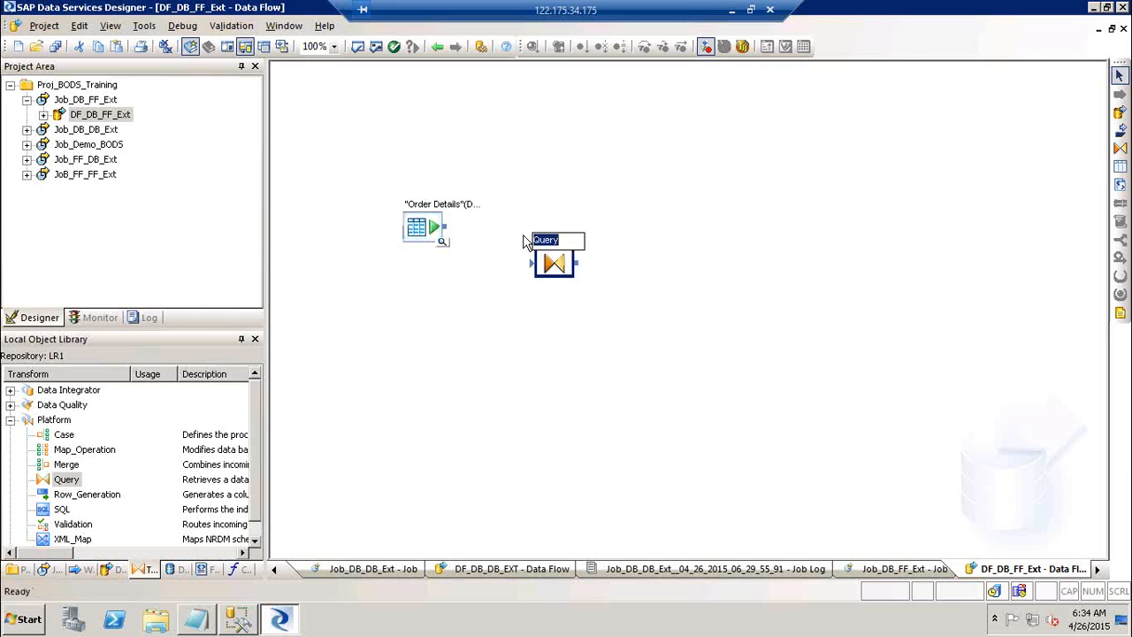
pyautogui.write('QT_DEMO_FF')
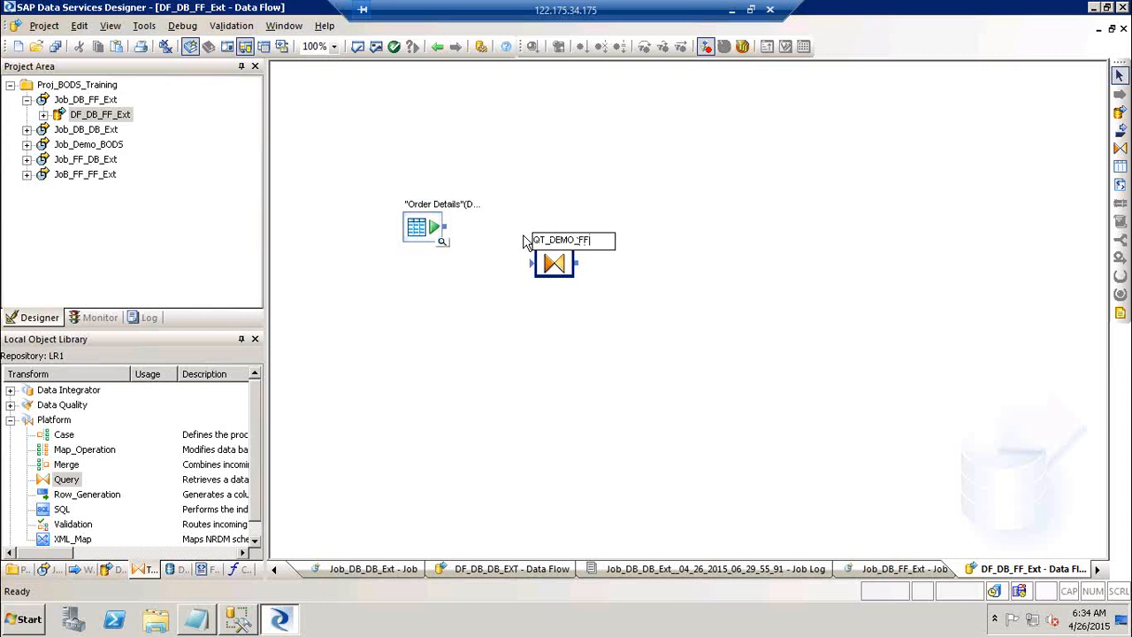
pyautogui.click(458, 227)
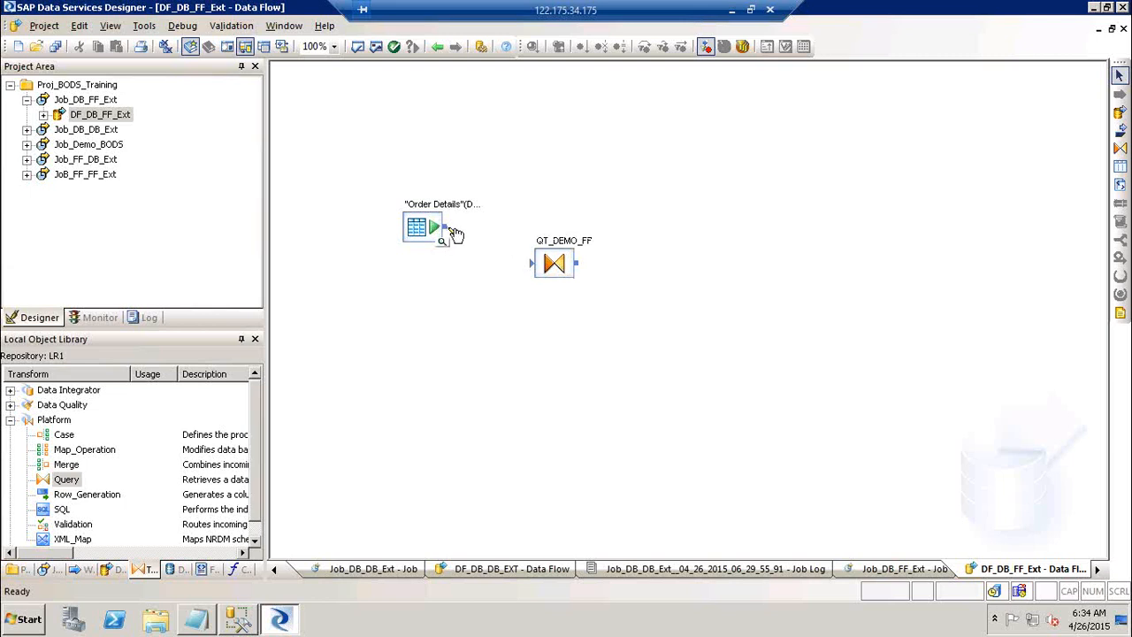
# Link Order Details to QT_DEMO_FF, then delete the QT_DEMO_FF query and its link.
pyautogui.moveTo(445, 228); pyautogui.dragTo(532, 264)
pyautogui.moveTo(419, 232); pyautogui.dragTo(416, 217)
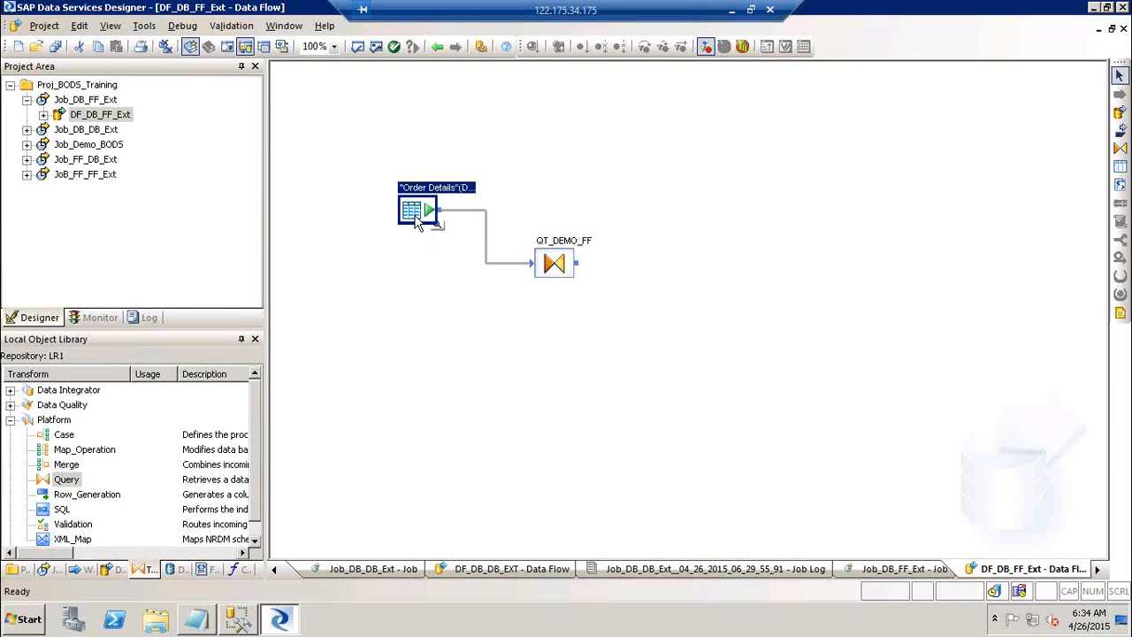
pyautogui.click(562, 271)
pyautogui.press('Delete')
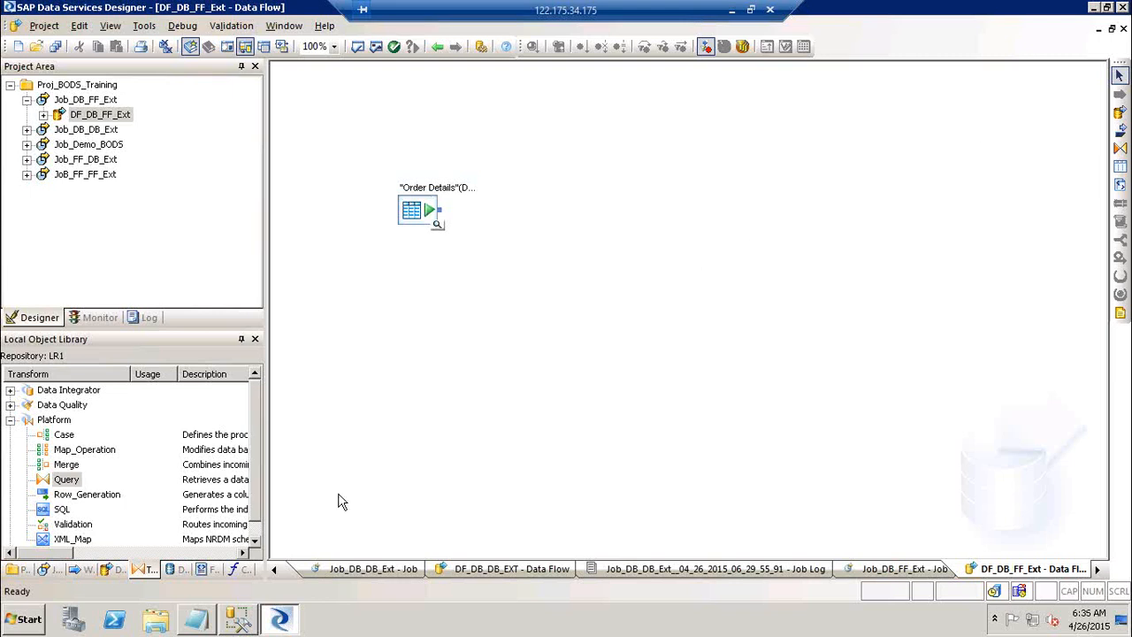
# Create a new flat file format named FF_Order_details_Trgt.
pyautogui.click(201, 569)
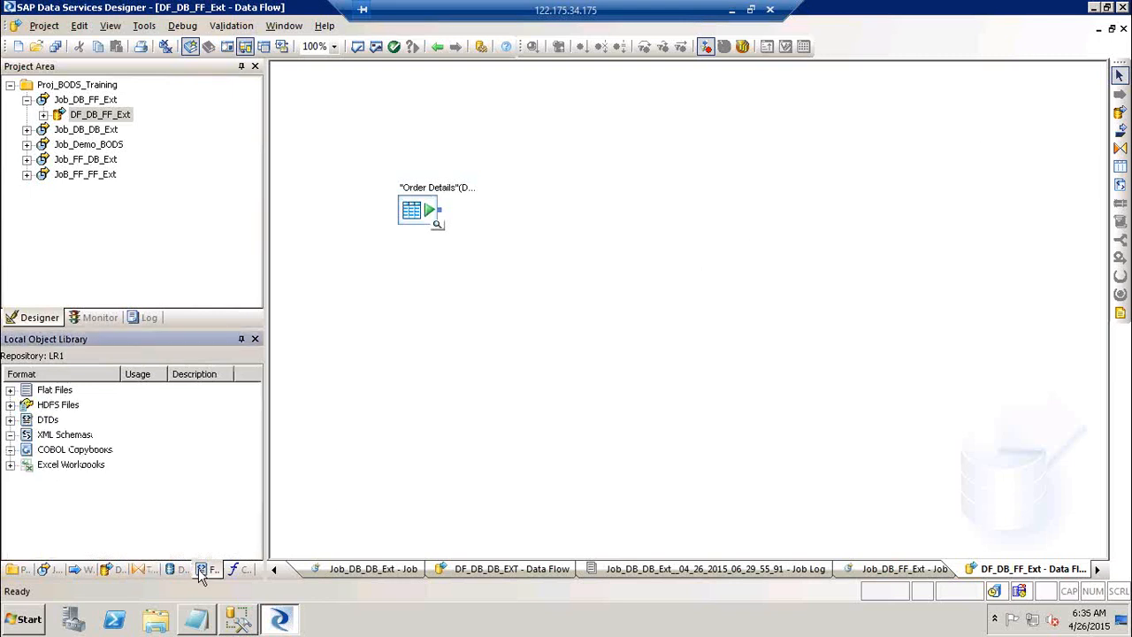
pyautogui.click(11, 391)
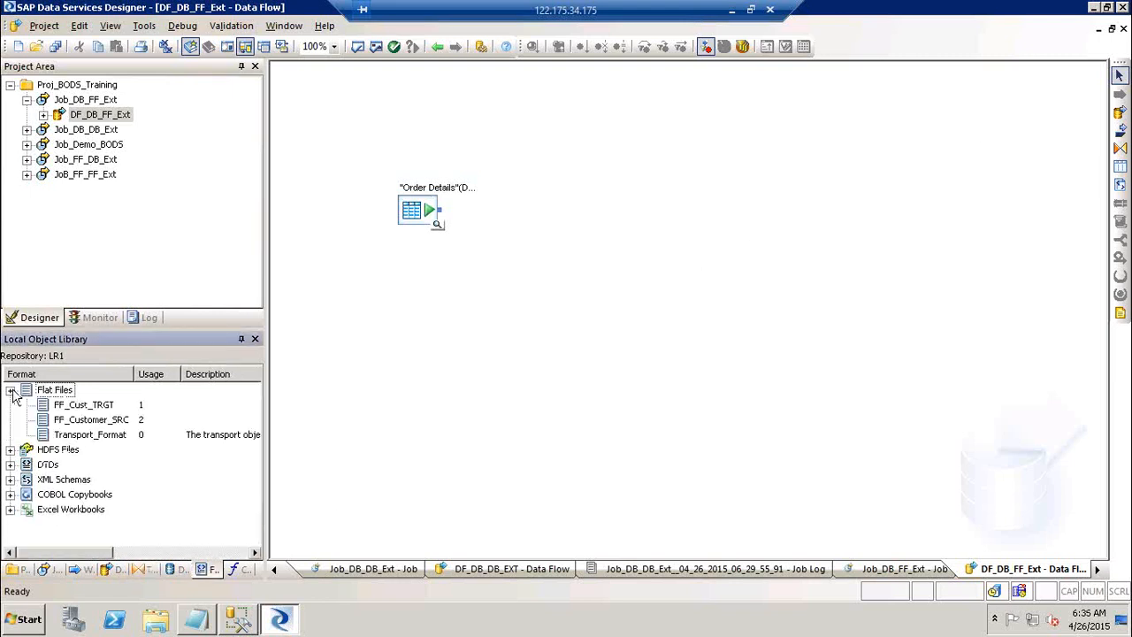
pyautogui.click(51, 392)
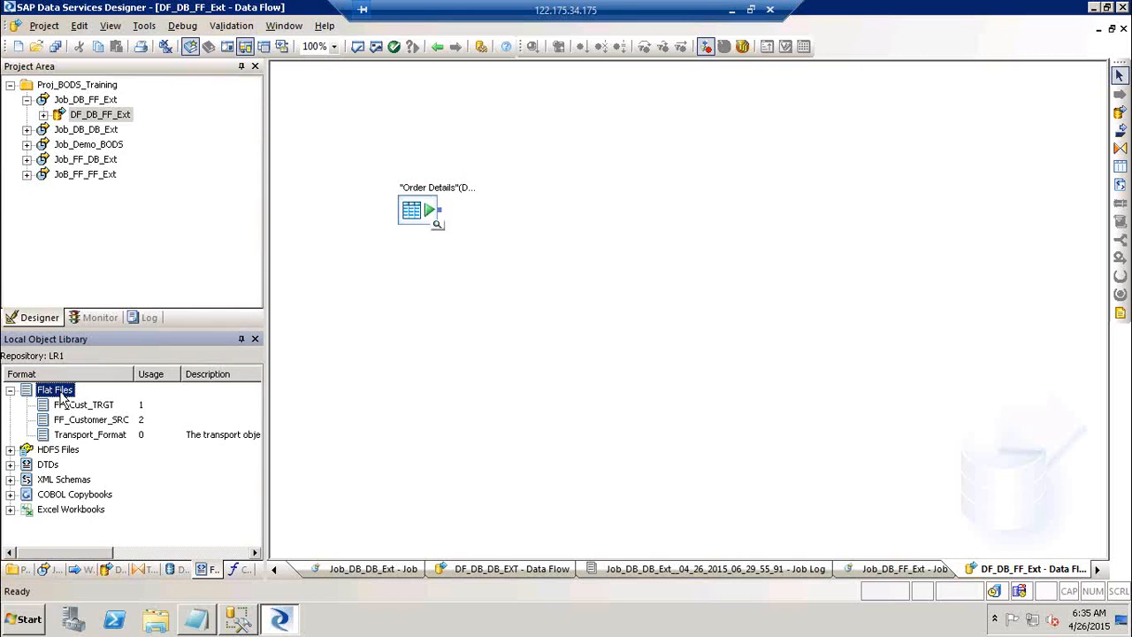
pyautogui.rightClick(62, 398)
pyautogui.click(181, 140)
pyautogui.write('FF_')
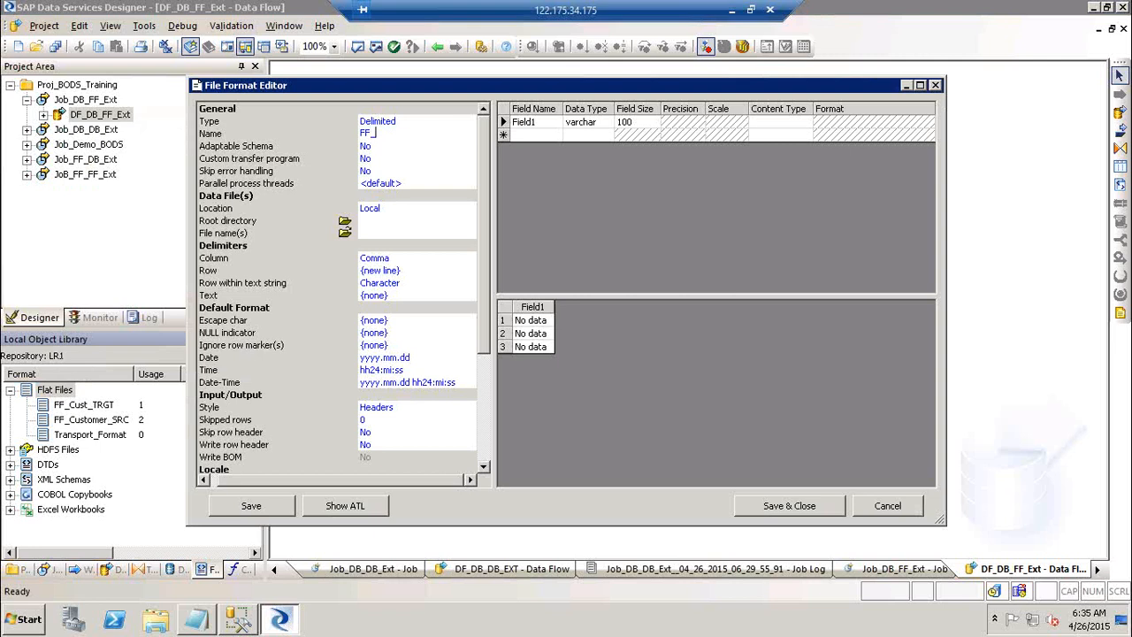
pyautogui.write('Order_details_Trgt')
pyautogui.press('Return')
pyautogui.hotkey('ctrl', 'c')
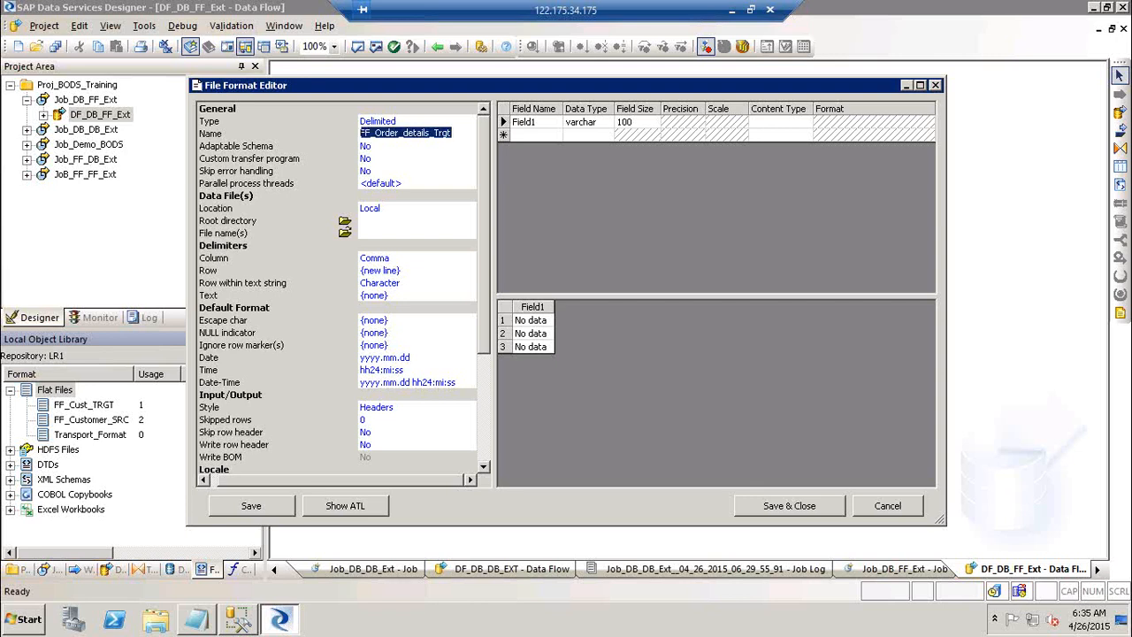
# Set the root directory to Desktop and the file name to FF_Order_details_Trgt.txt.
pyautogui.click(345, 221)
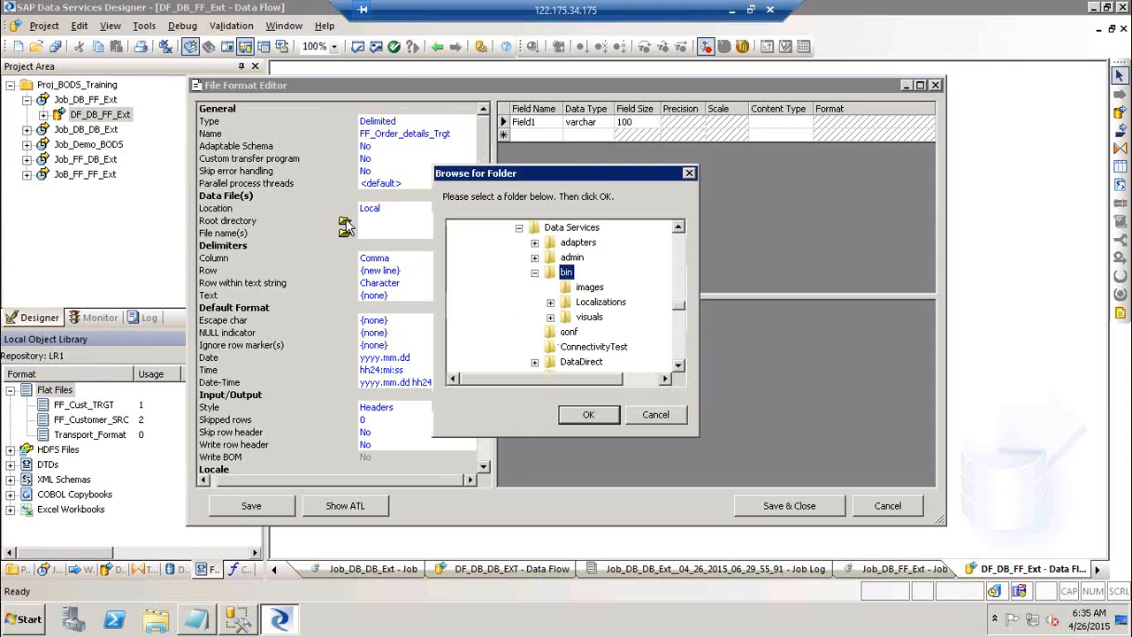
pyautogui.moveTo(678, 305); pyautogui.dragTo(679, 232)
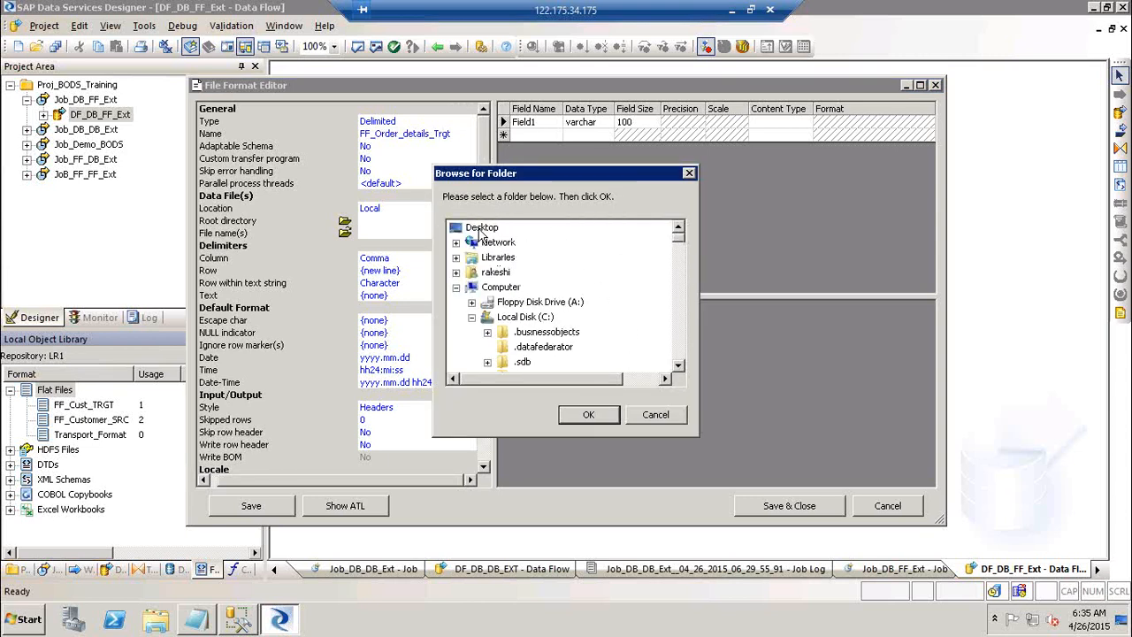
pyautogui.click(481, 230)
pyautogui.click(588, 416)
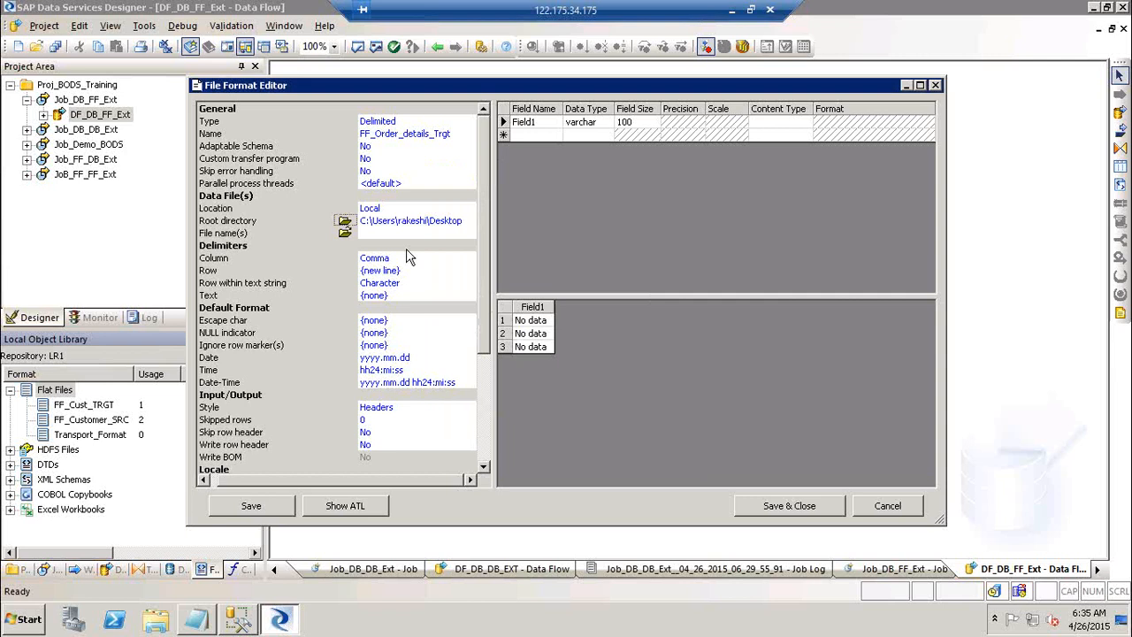
pyautogui.click(375, 234)
pyautogui.hotkey('ctrl', 'v')
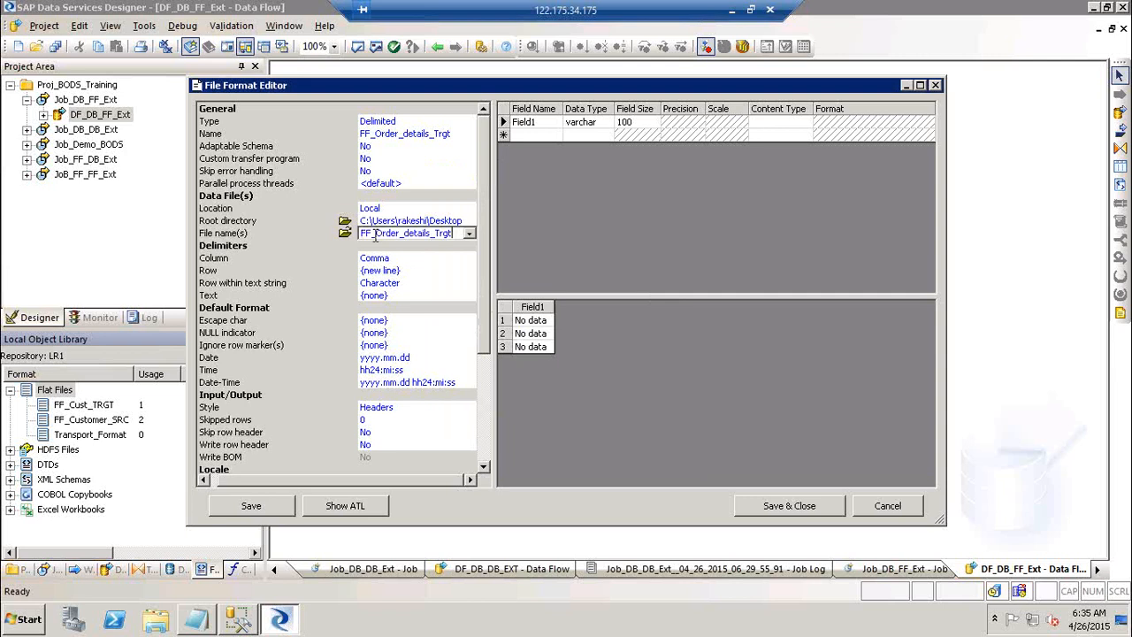
pyautogui.write('.txt')
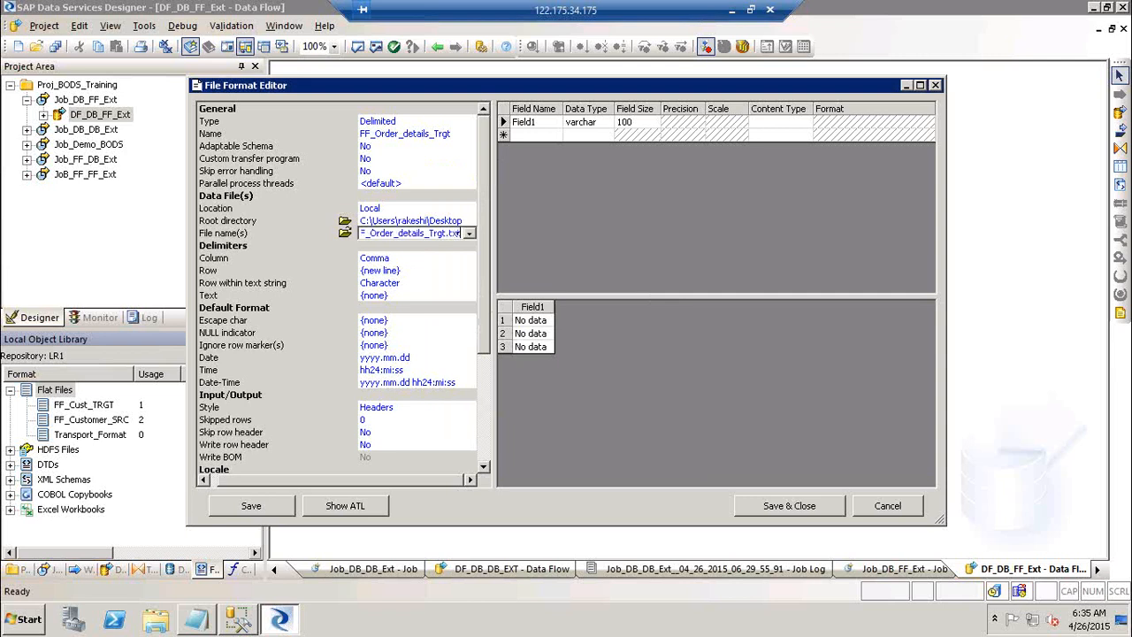
pyautogui.press('Return')
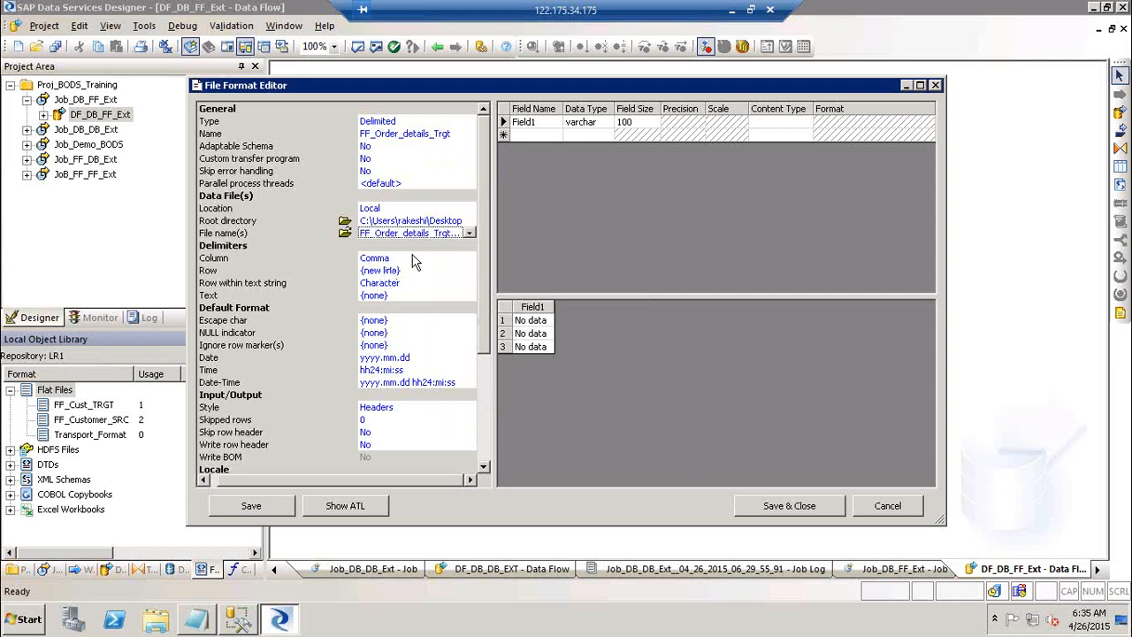
# Set Tab as column delimiter, skip row header No, write row header Yes, and save.
pyautogui.click(419, 259)
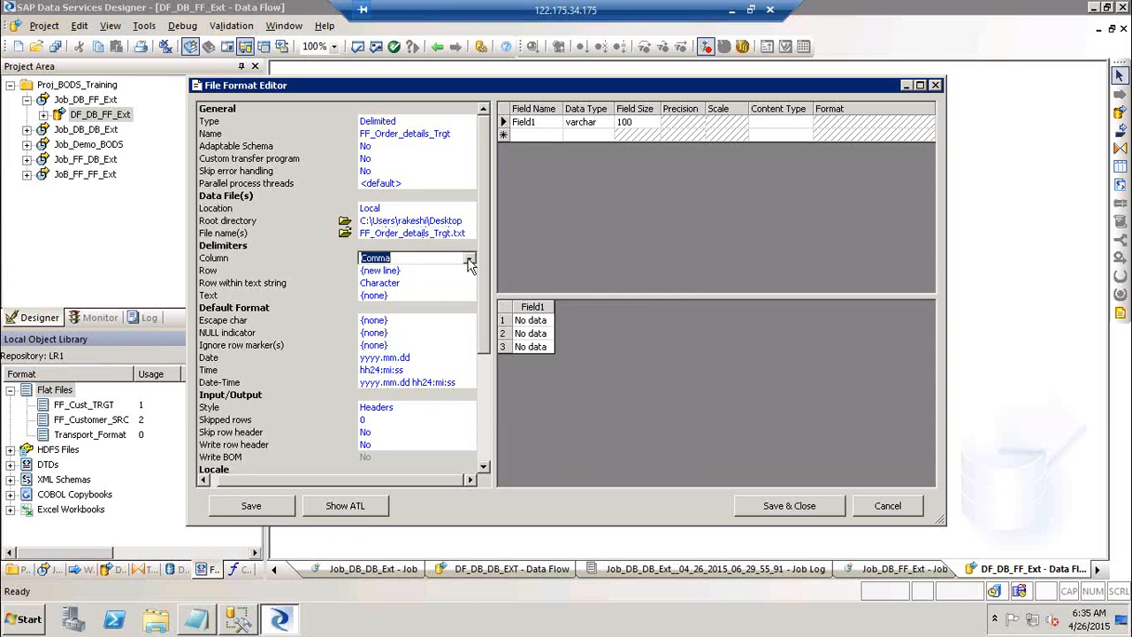
pyautogui.click(469, 257)
pyautogui.click(450, 272)
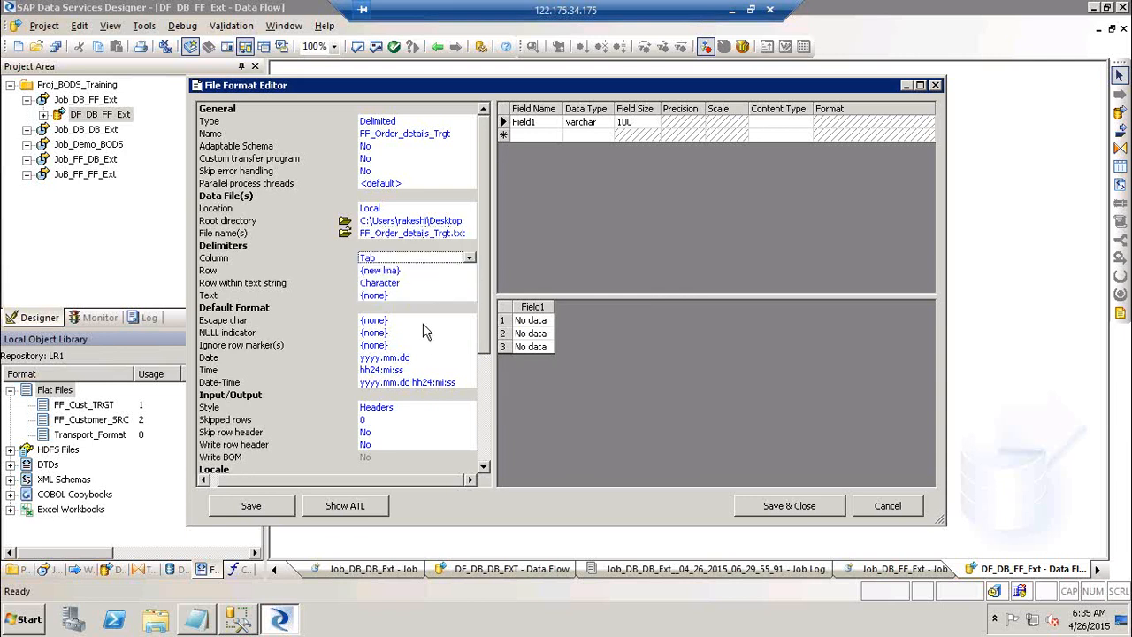
pyautogui.click(395, 434)
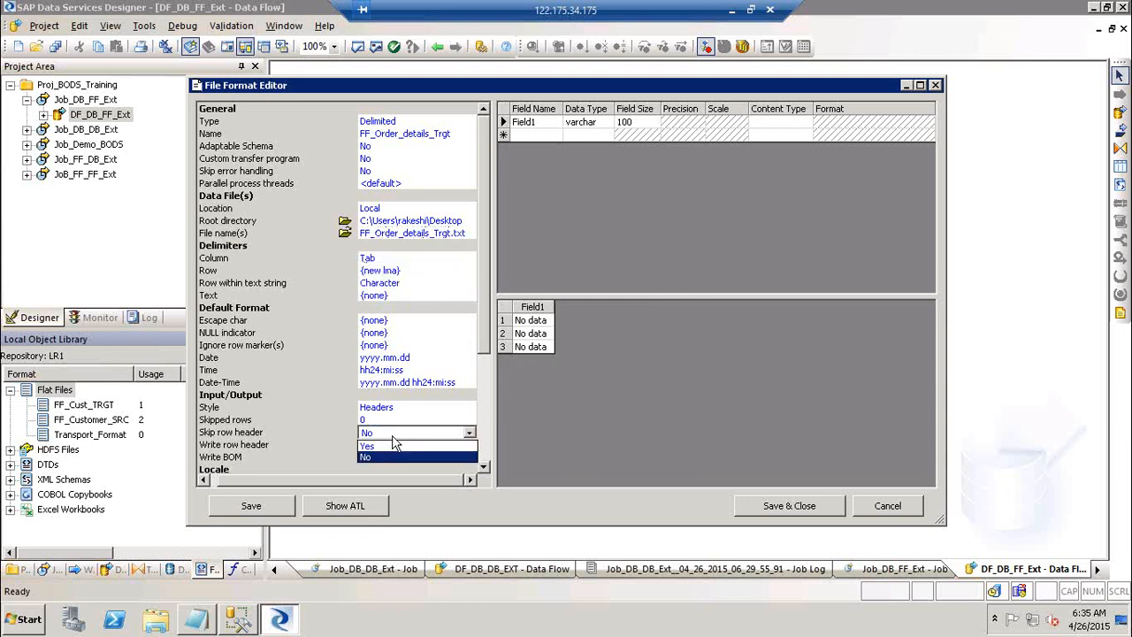
pyautogui.click(395, 457)
pyautogui.click(395, 445)
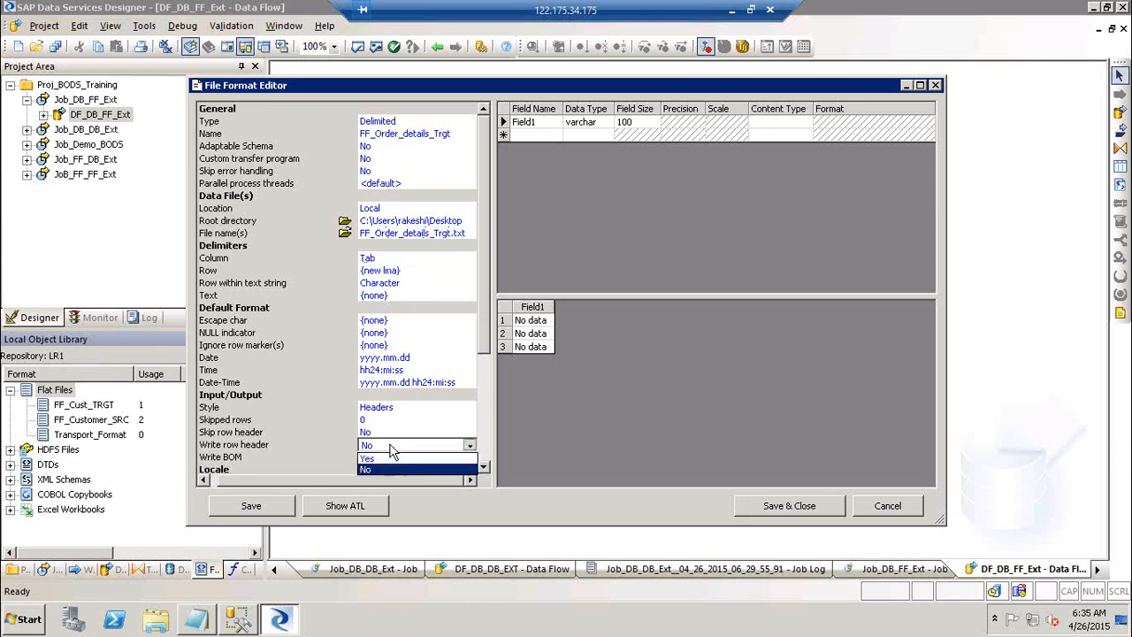
pyautogui.click(390, 458)
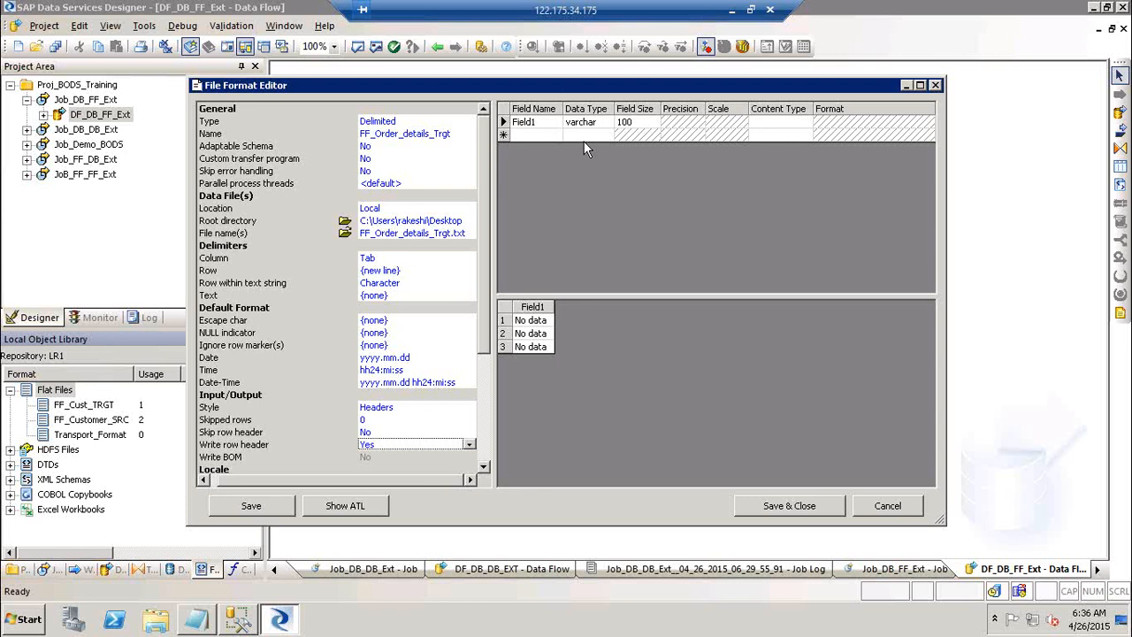
pyautogui.click(801, 501)
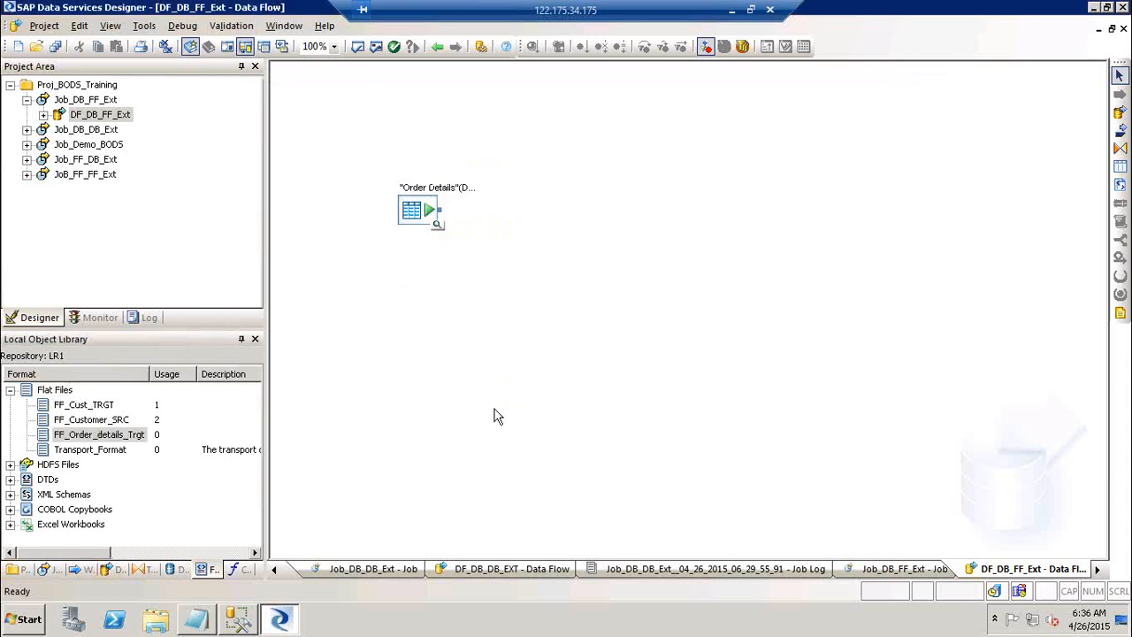
# Add FF_Order_details_Trgt to DF_DB_FF_Ext as the target file.
pyautogui.moveTo(105, 440); pyautogui.dragTo(574, 248)
pyautogui.click(626, 277)
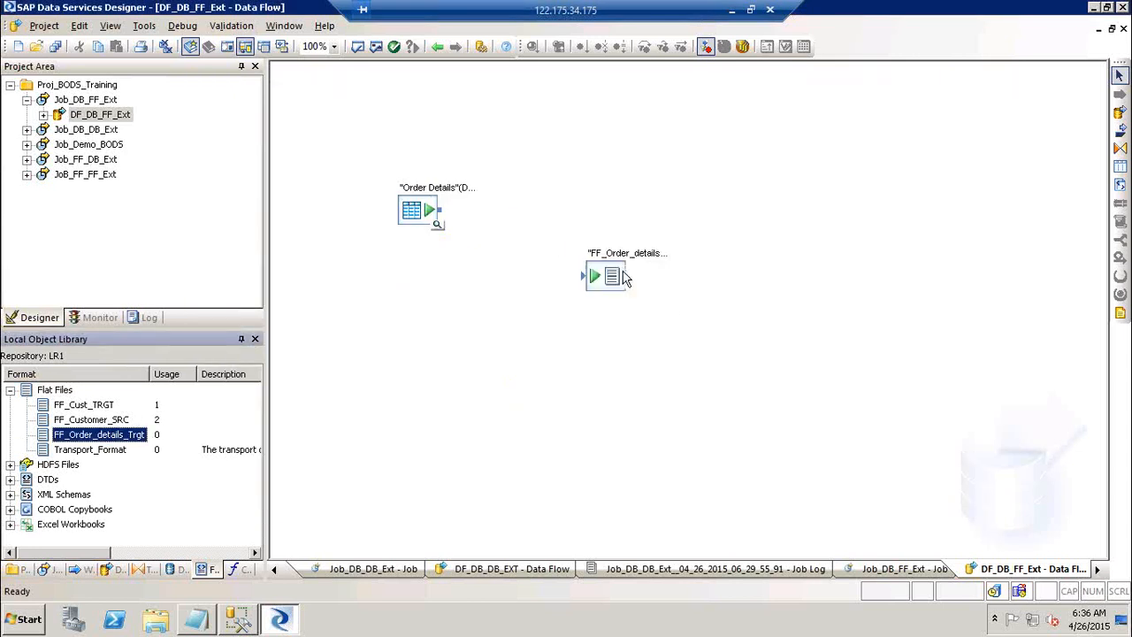
pyautogui.click(664, 251)
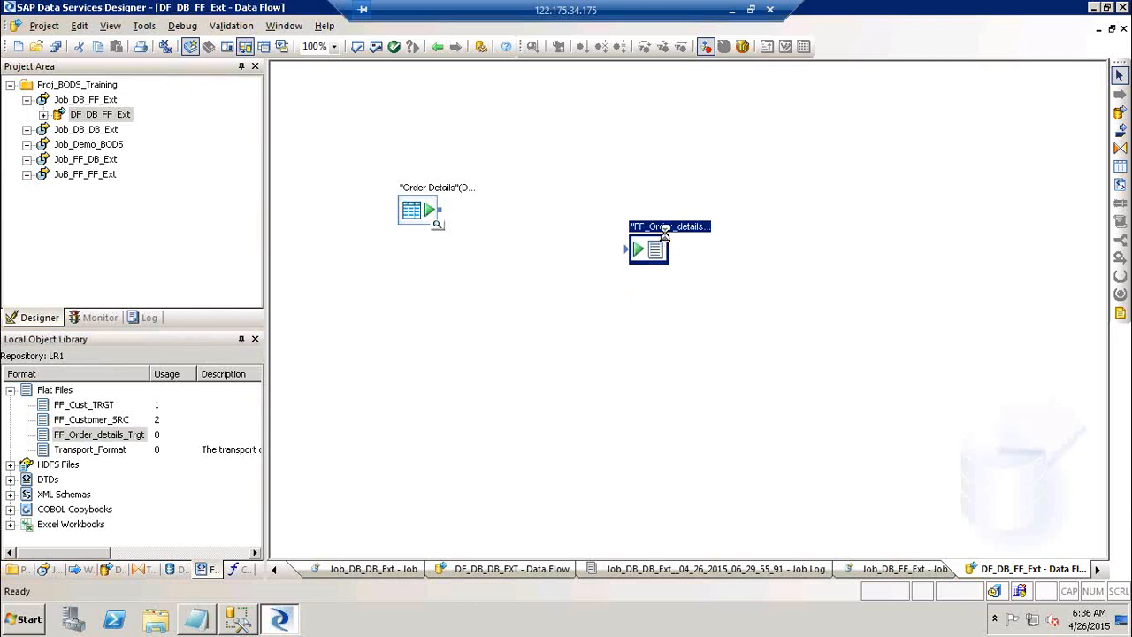
pyautogui.doubleClick(665, 246)
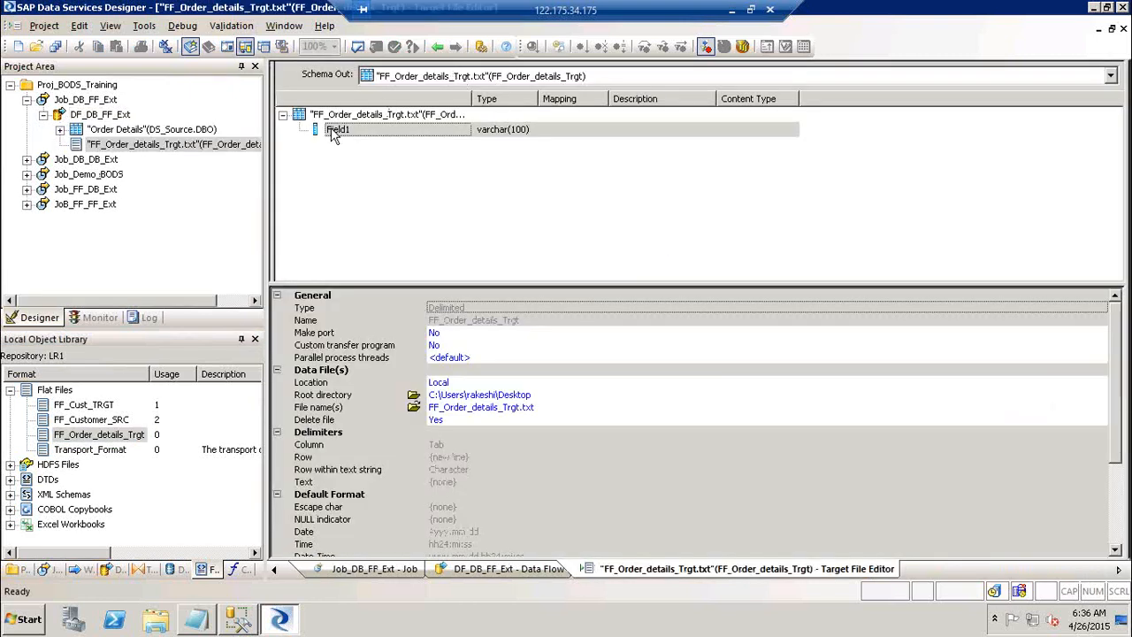
pyautogui.click(436, 46)
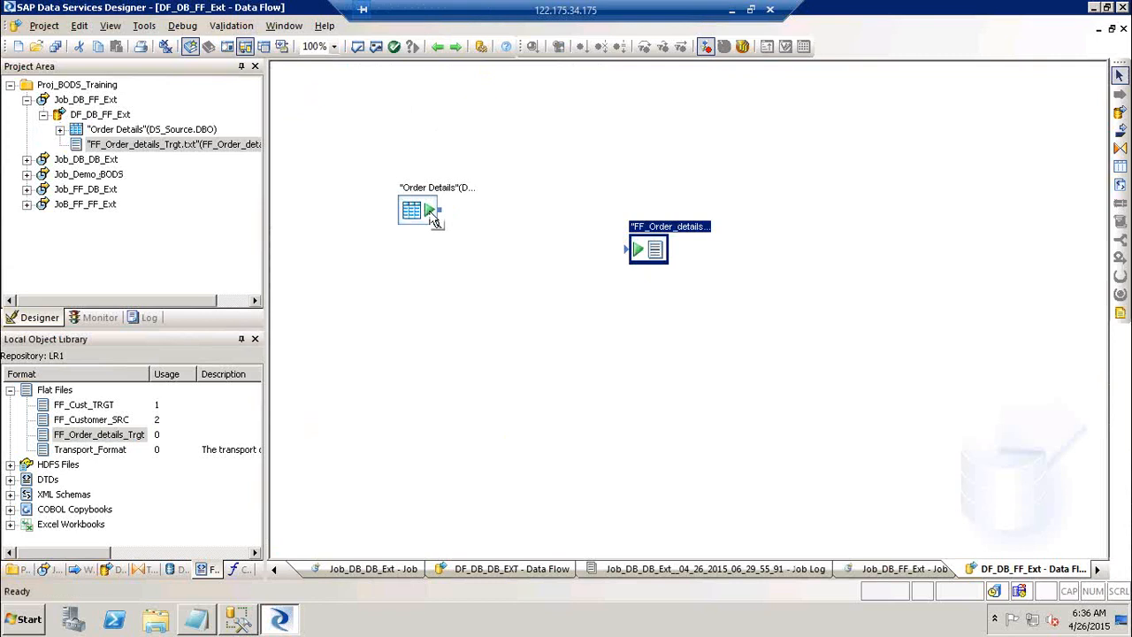
# Connect Order Details to the target file and validate the data flow with no errors.
pyautogui.moveTo(444, 215); pyautogui.dragTo(639, 257)
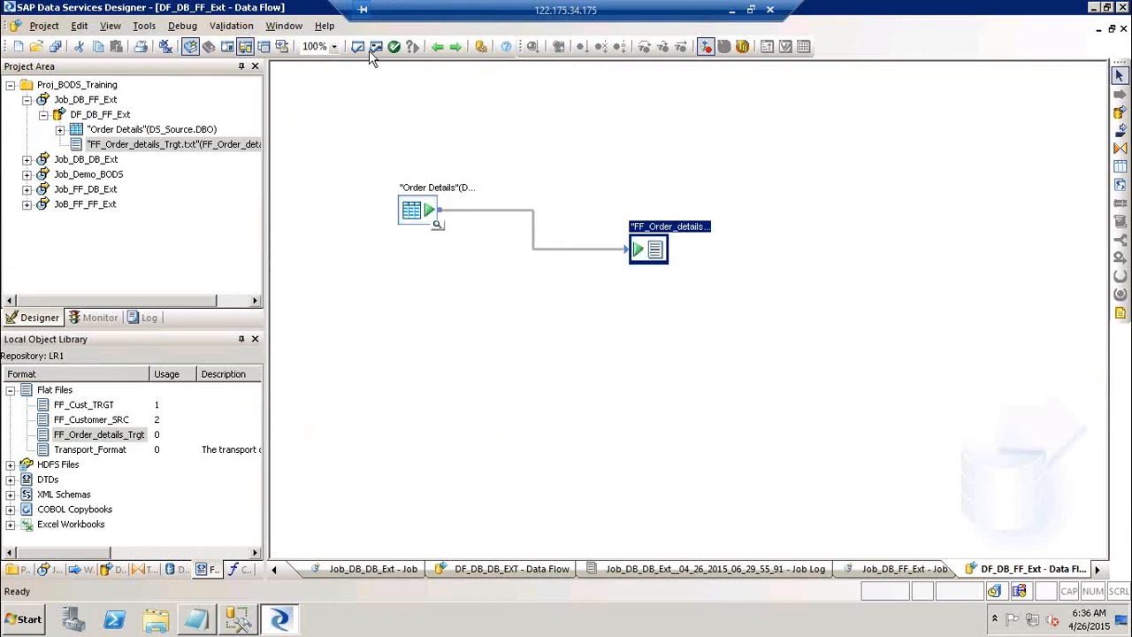
pyautogui.click(375, 46)
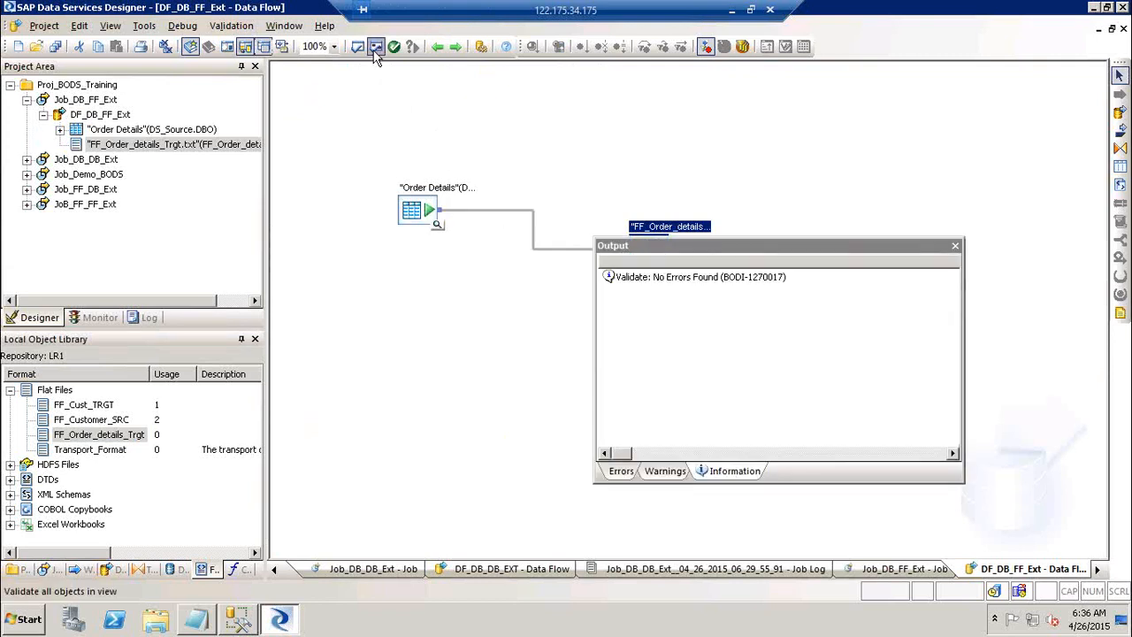
pyautogui.click(962, 242)
pyautogui.click(957, 246)
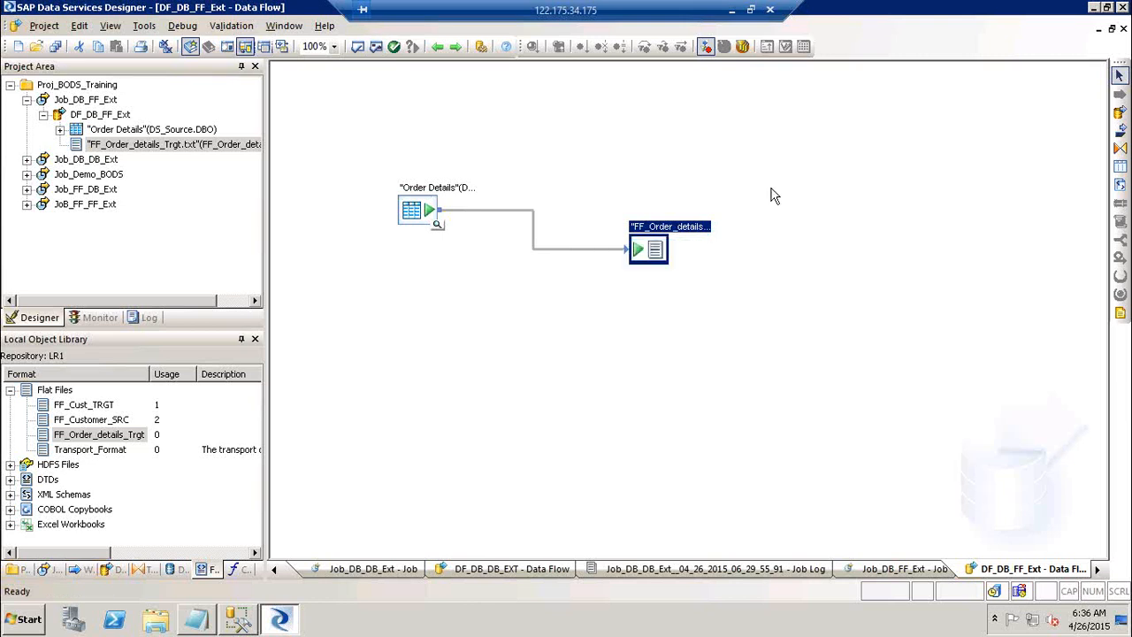
# Execute Job_DB_FF_Ext and view the source and target row counts in the monitor.
pyautogui.rightClick(76, 100)
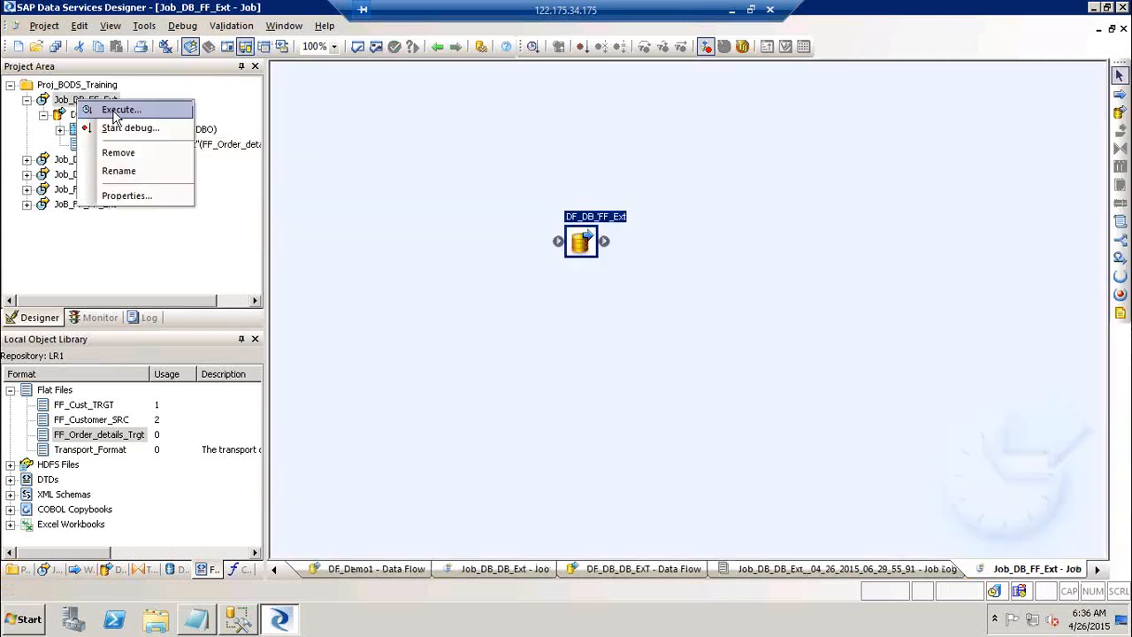
pyautogui.click(112, 106)
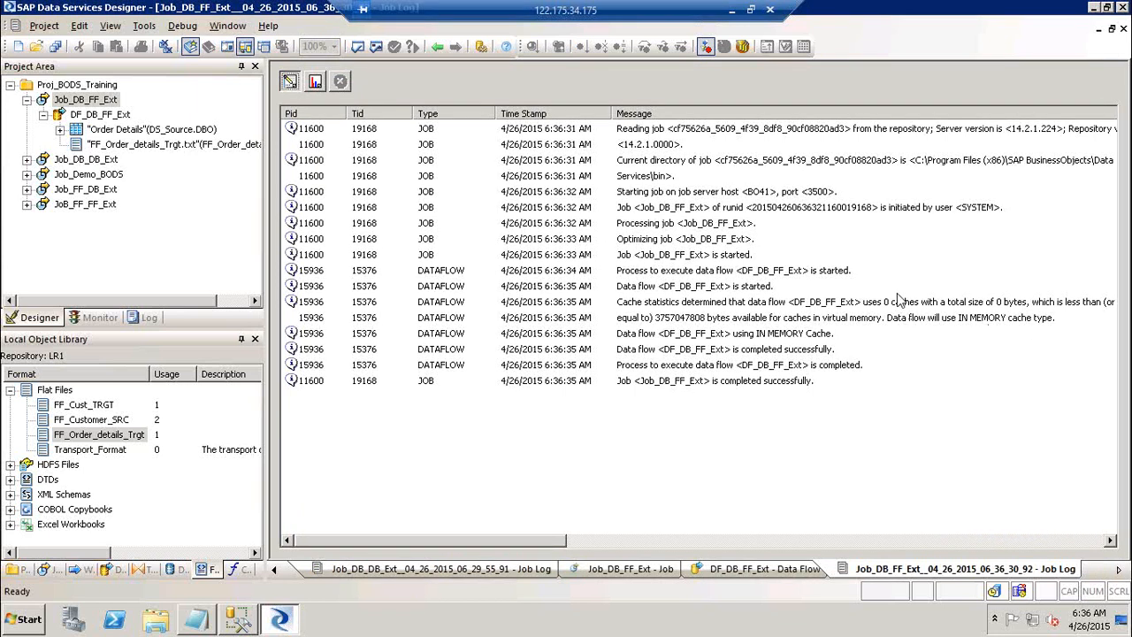
pyautogui.click(316, 83)
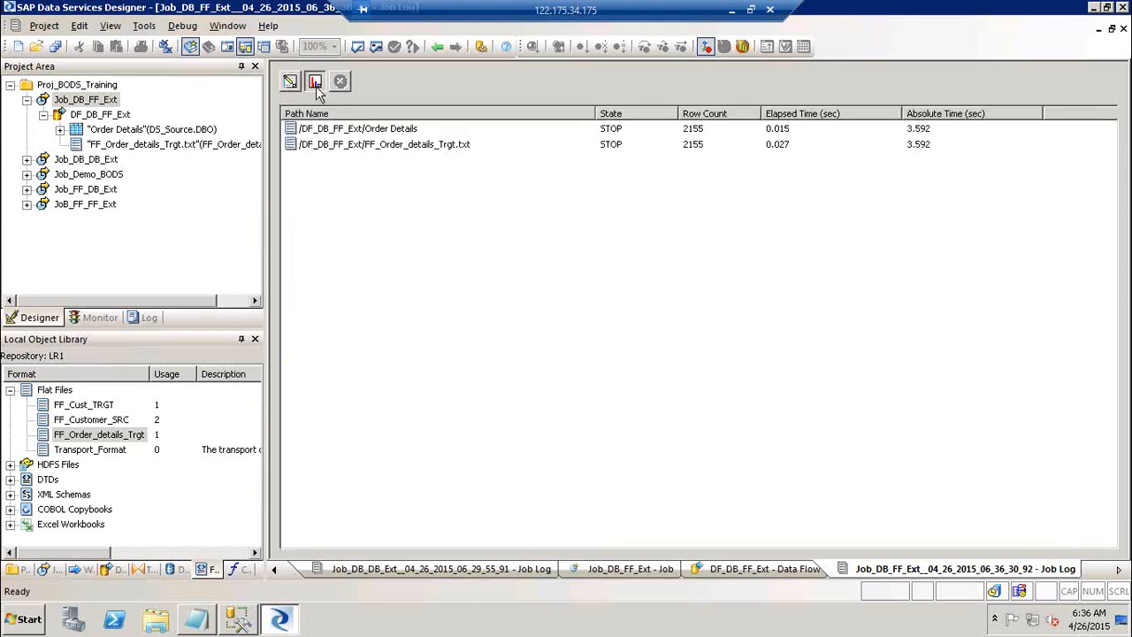
pyautogui.click(692, 130)
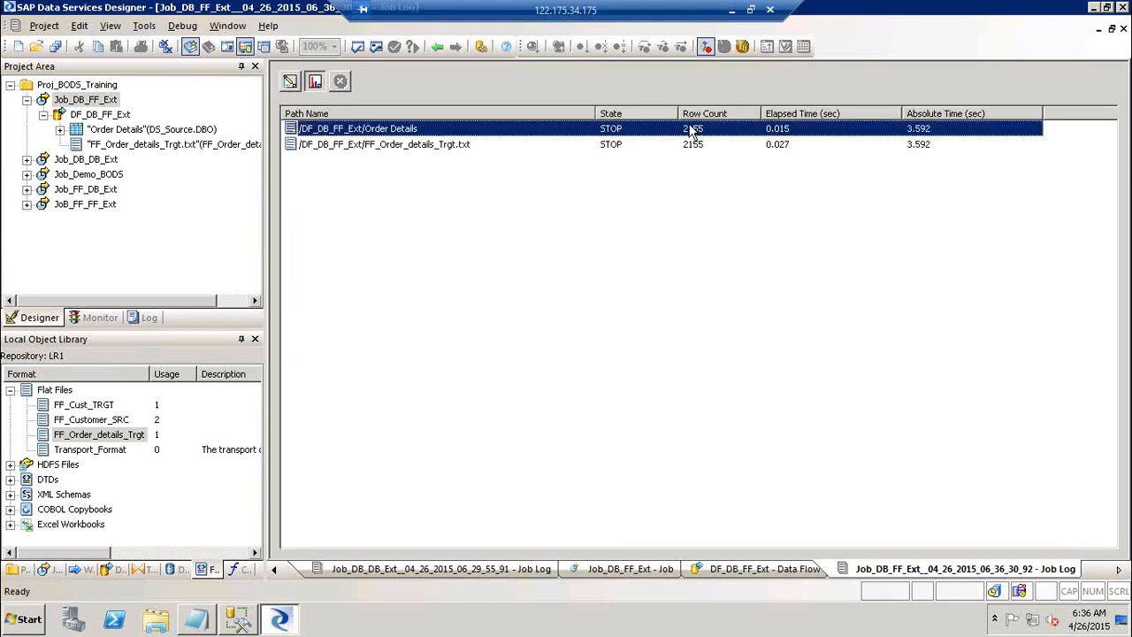
pyautogui.click(775, 148)
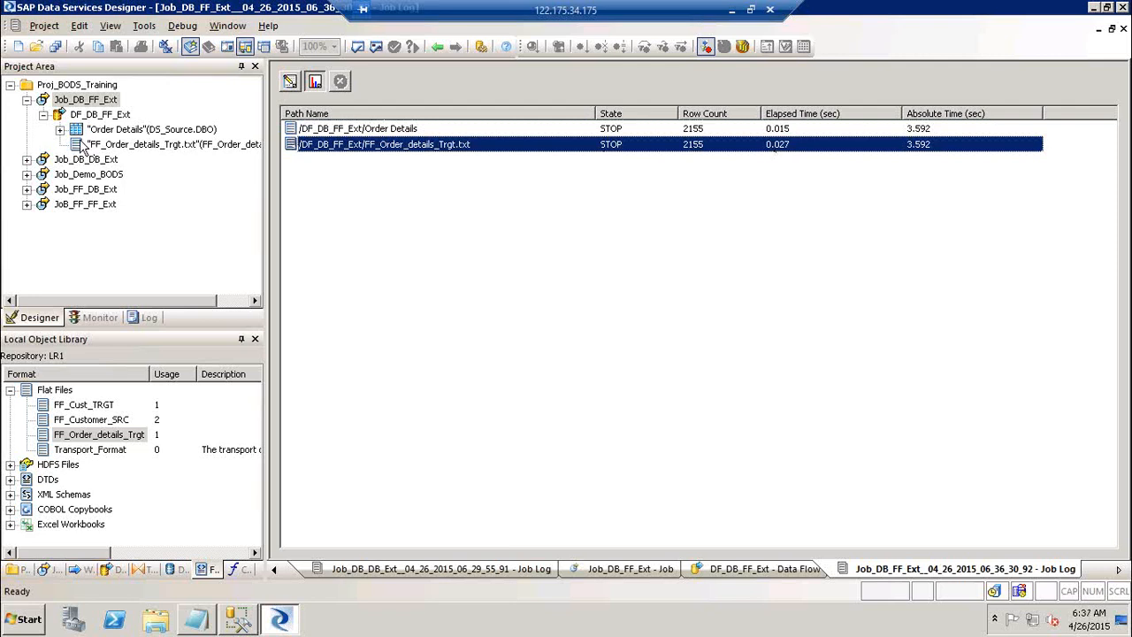
# Compare with the earlier Job_DB_DB_Ext run's row counts for the ORDERS table.
pyautogui.click(26, 159)
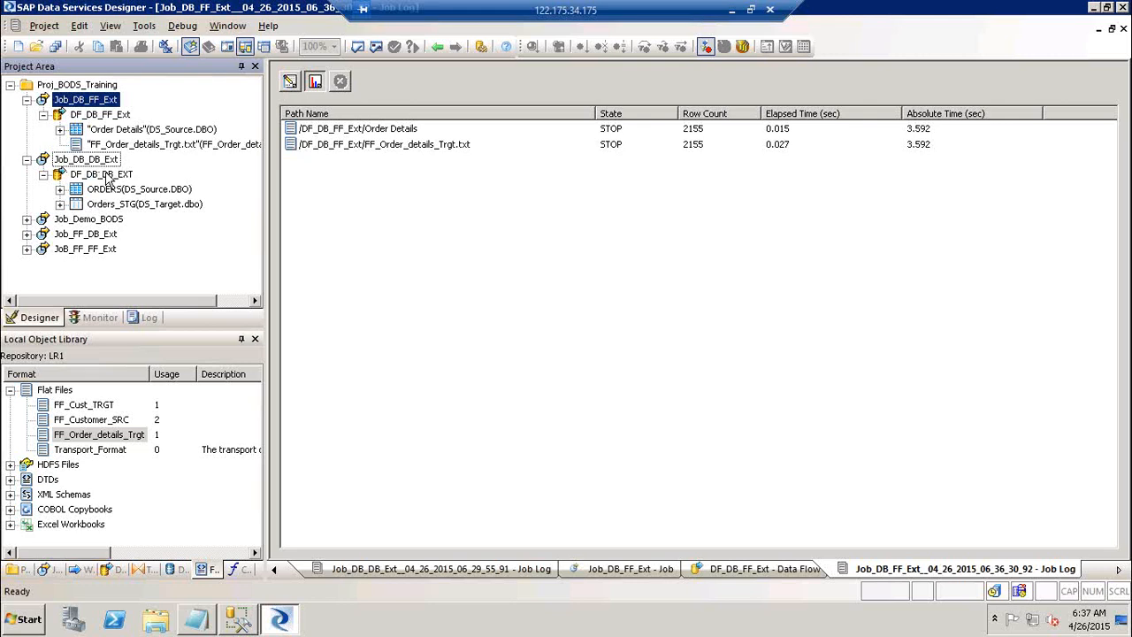
pyautogui.click(106, 176)
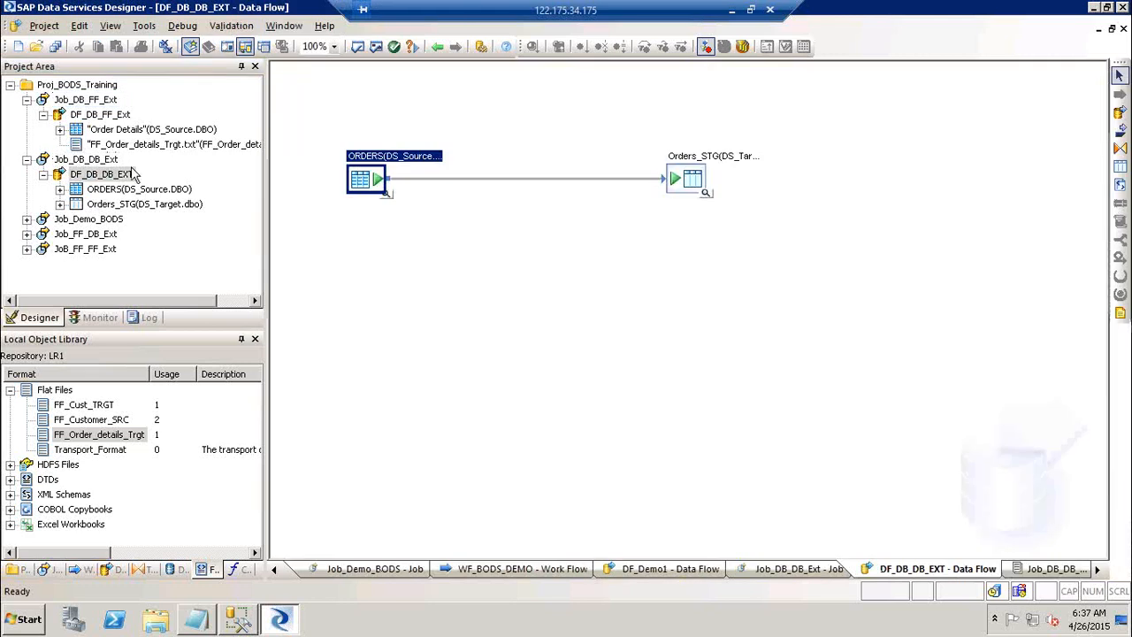
pyautogui.click(85, 317)
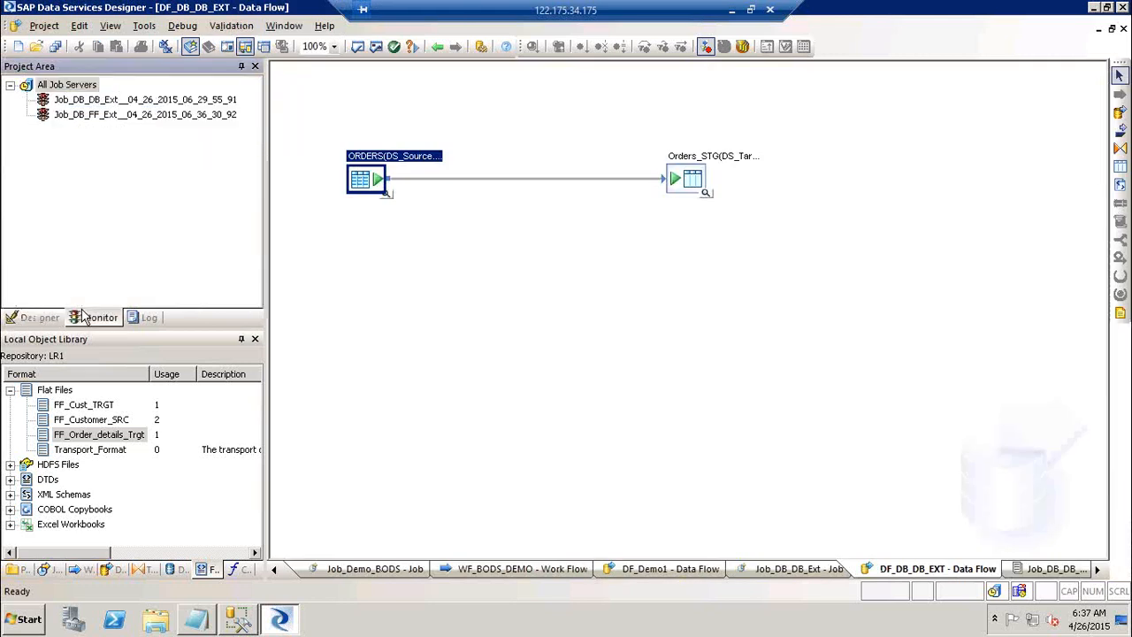
pyautogui.click(97, 100)
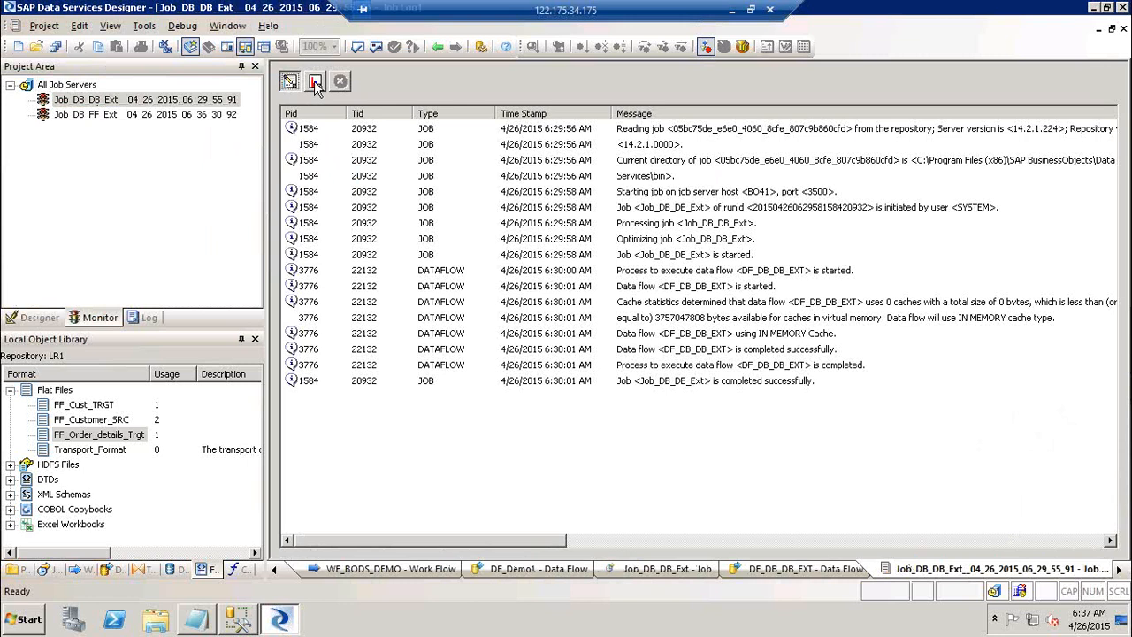
pyautogui.click(315, 82)
pyautogui.click(694, 136)
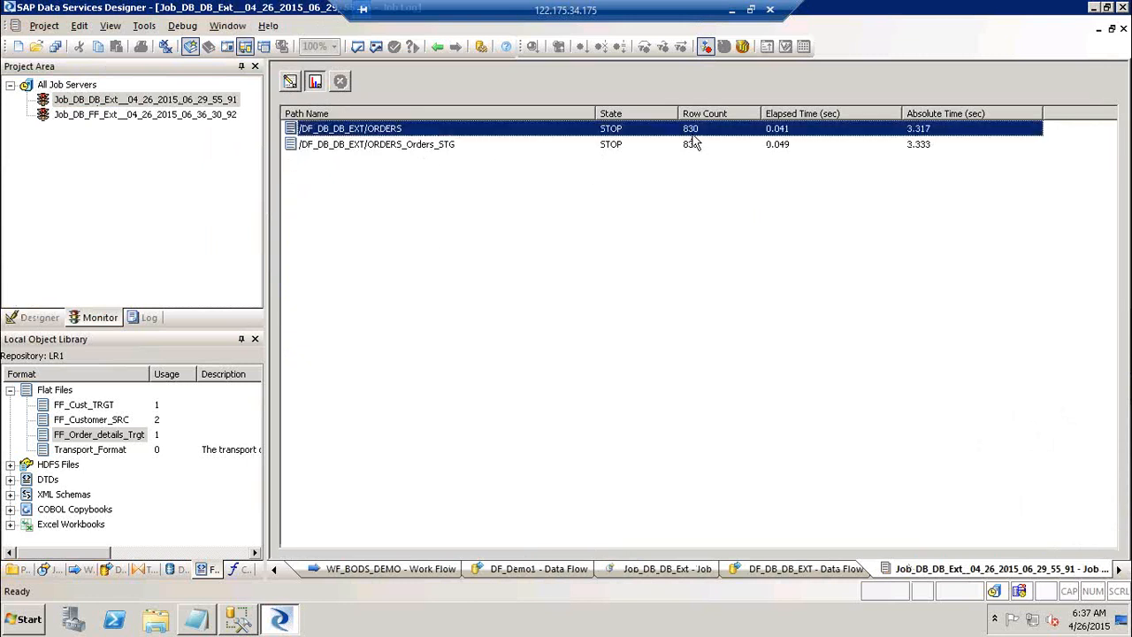
# Confirm the Job_DB_FF_Ext run loaded 2155 Order Details rows, then show the desktop.
pyautogui.click(147, 112)
pyautogui.click(316, 82)
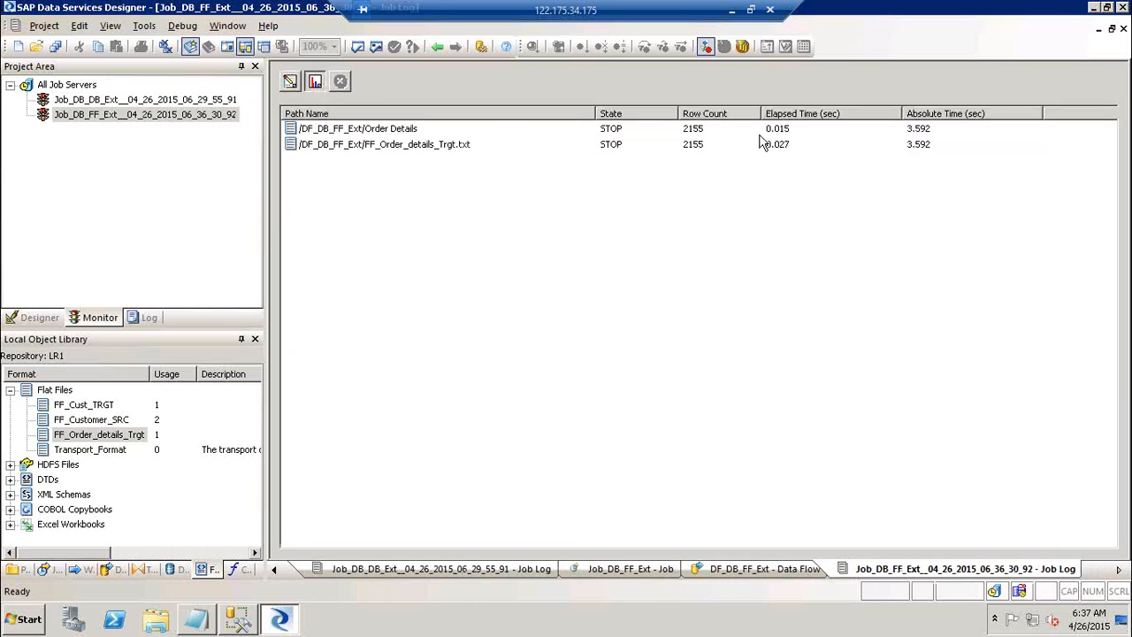
pyautogui.click(696, 137)
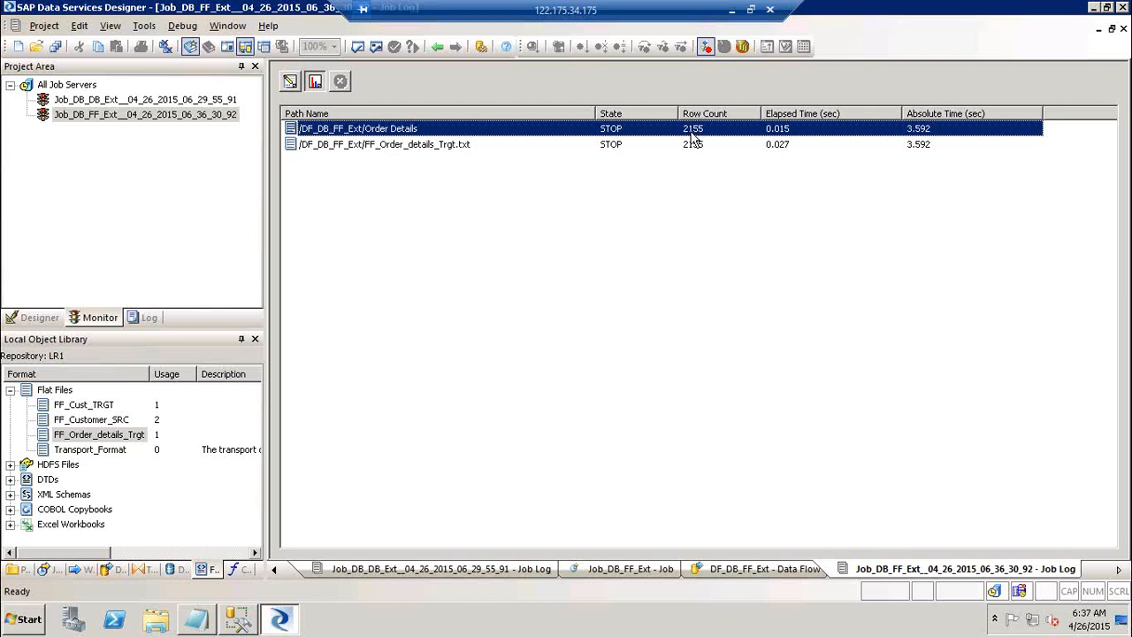
pyautogui.press('super+d')
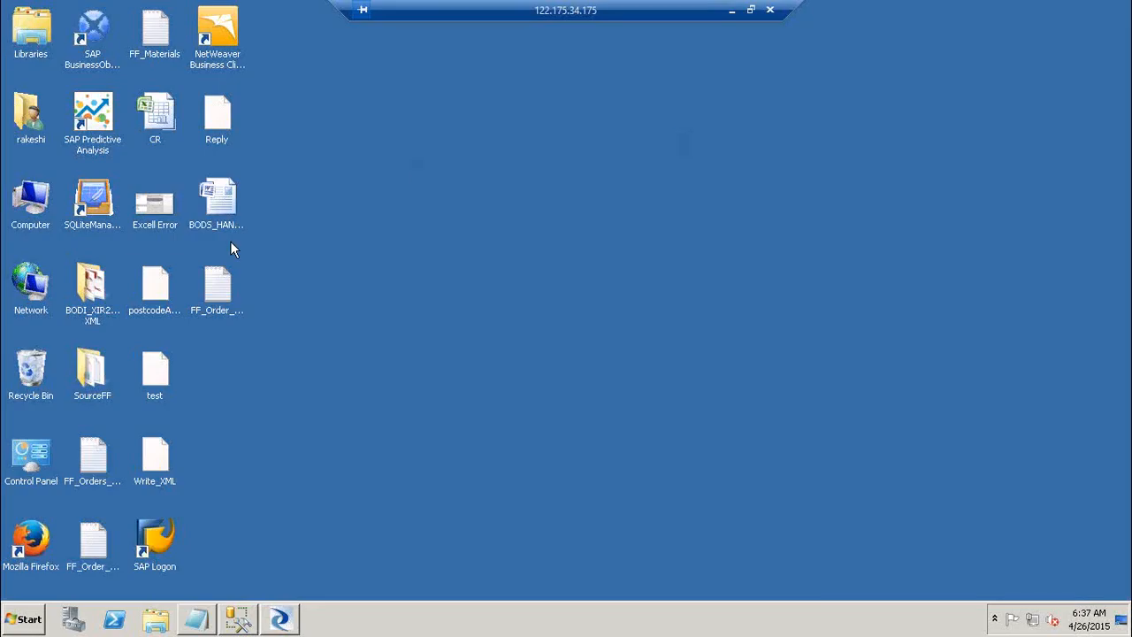
# Open the desktop FF_Order_details_Trgt file in Notepad, review its ORDERID–DISCOUNT rows, then return to Designer.
pyautogui.click(220, 299)
pyautogui.rightClick(221, 286)
pyautogui.click(252, 292)
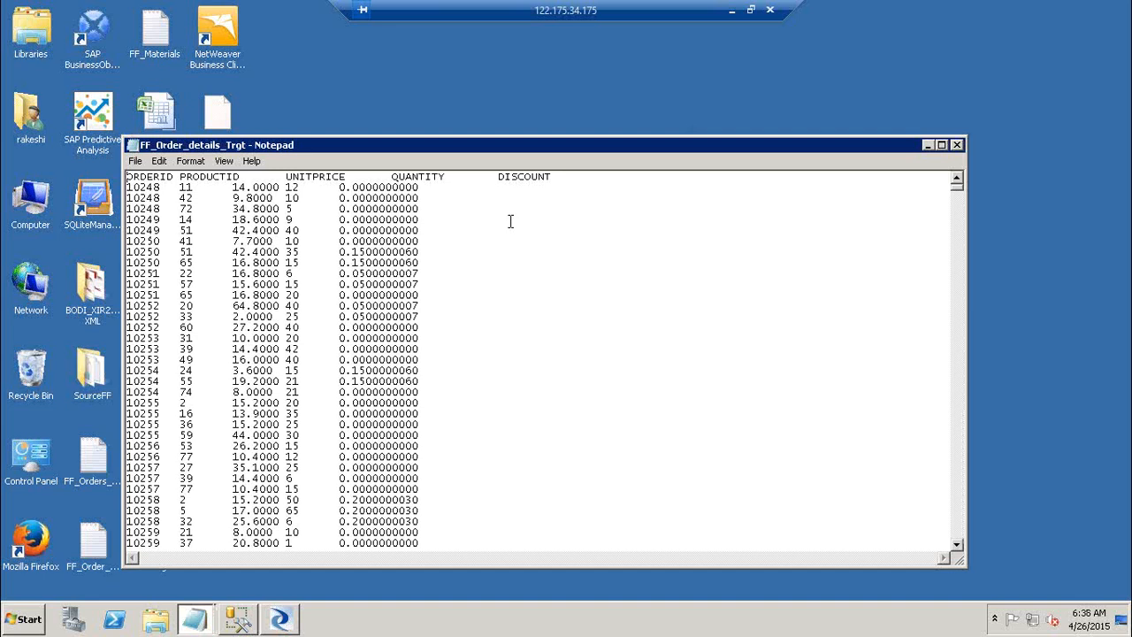
pyautogui.click(957, 144)
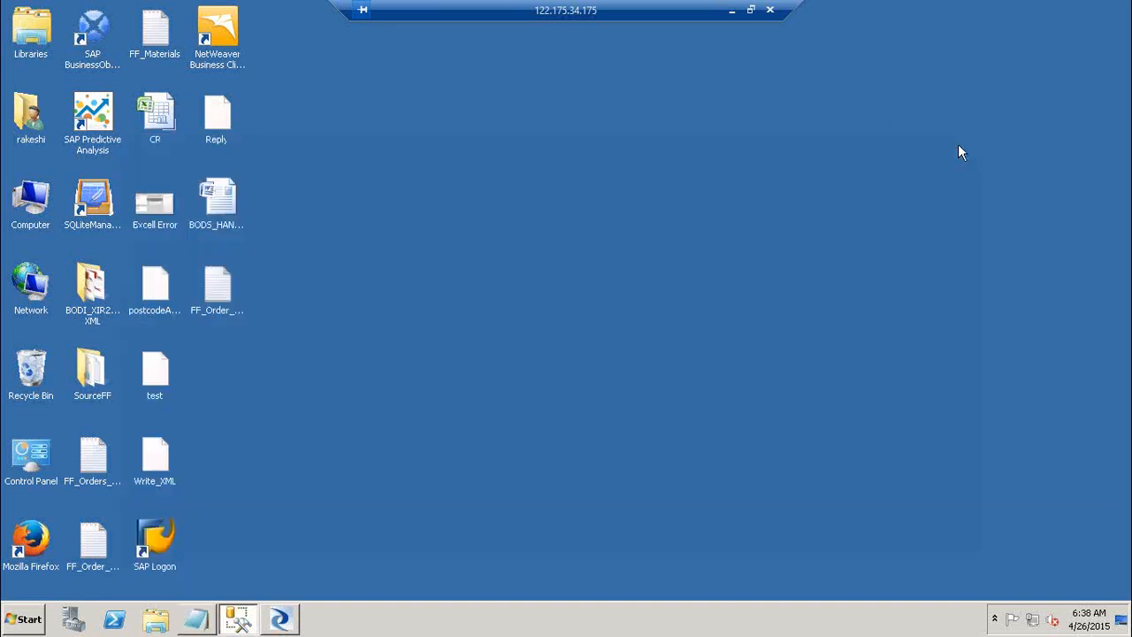
pyautogui.click(280, 619)
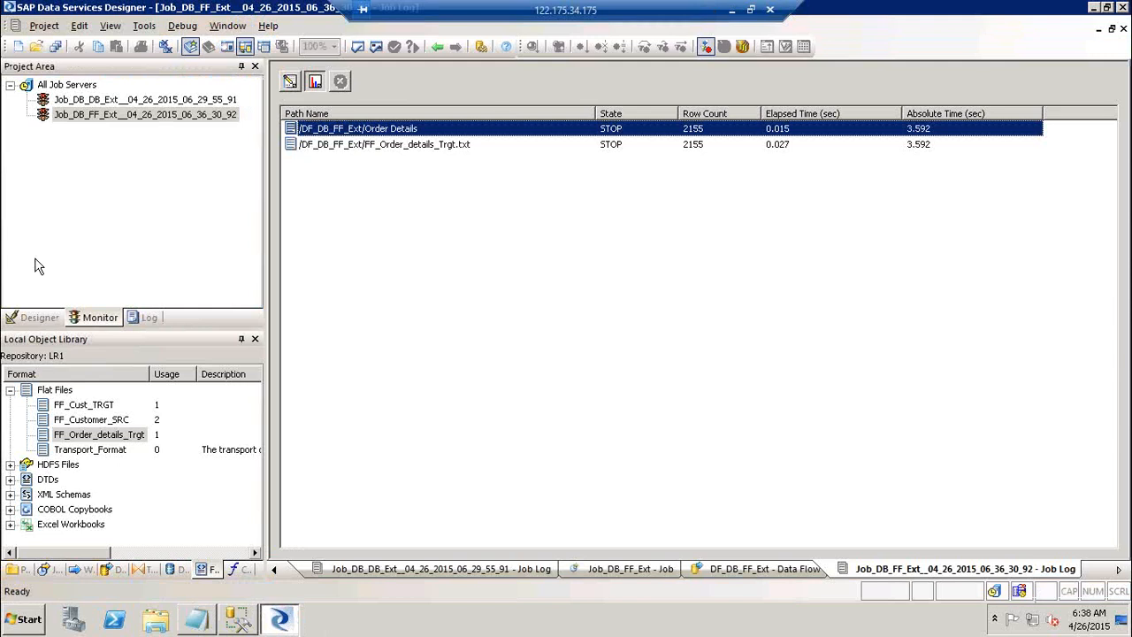
pyautogui.click(41, 322)
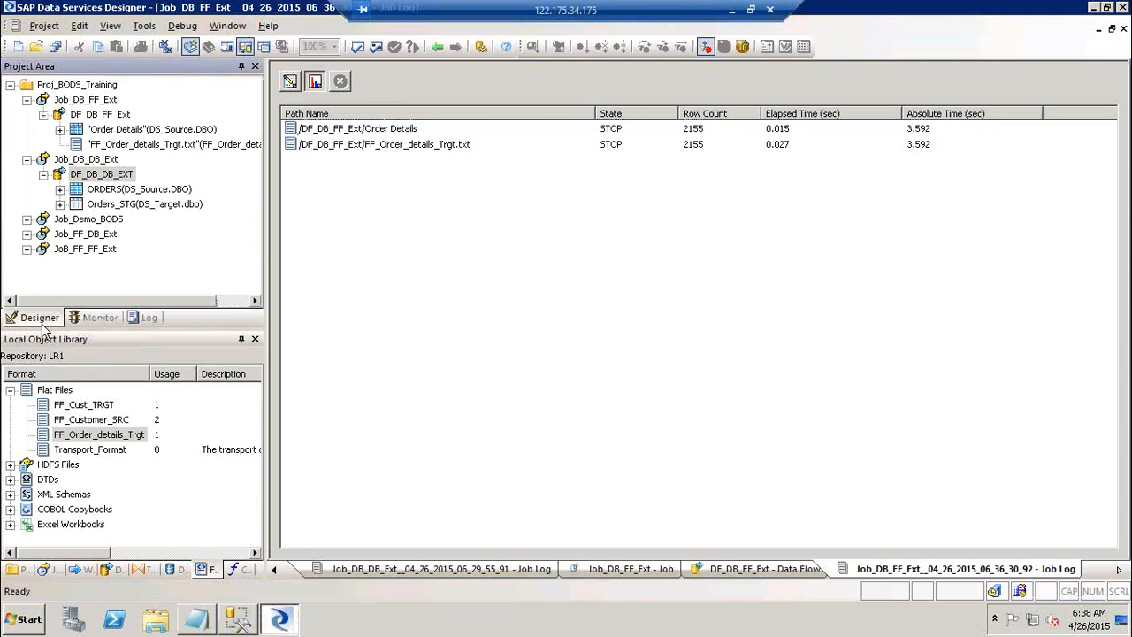
pyautogui.click(27, 159)
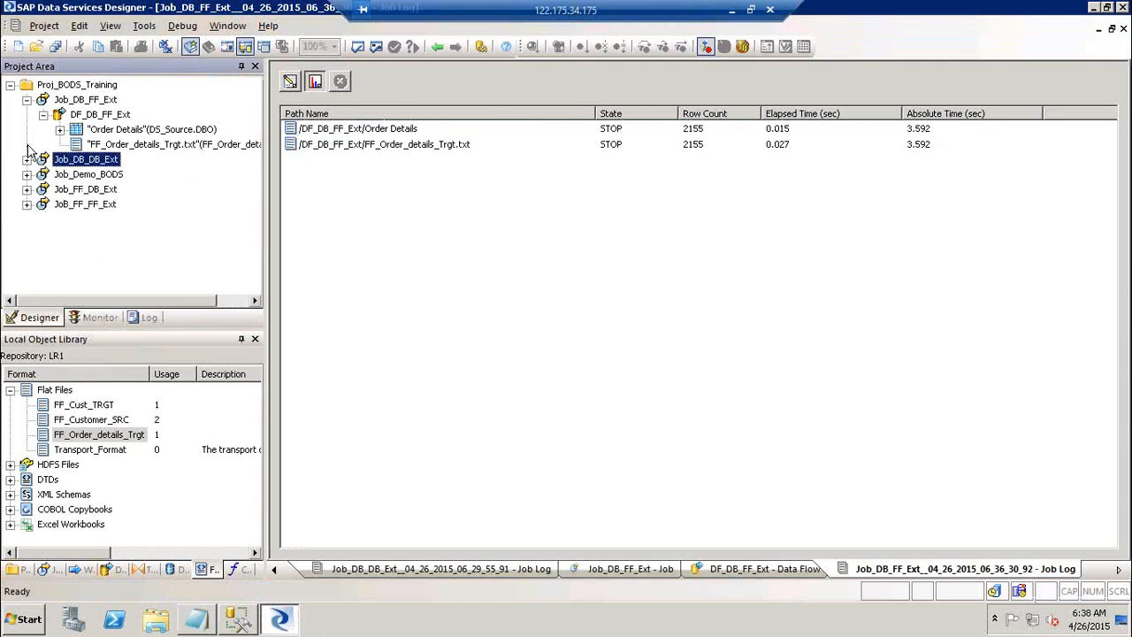
pyautogui.click(28, 100)
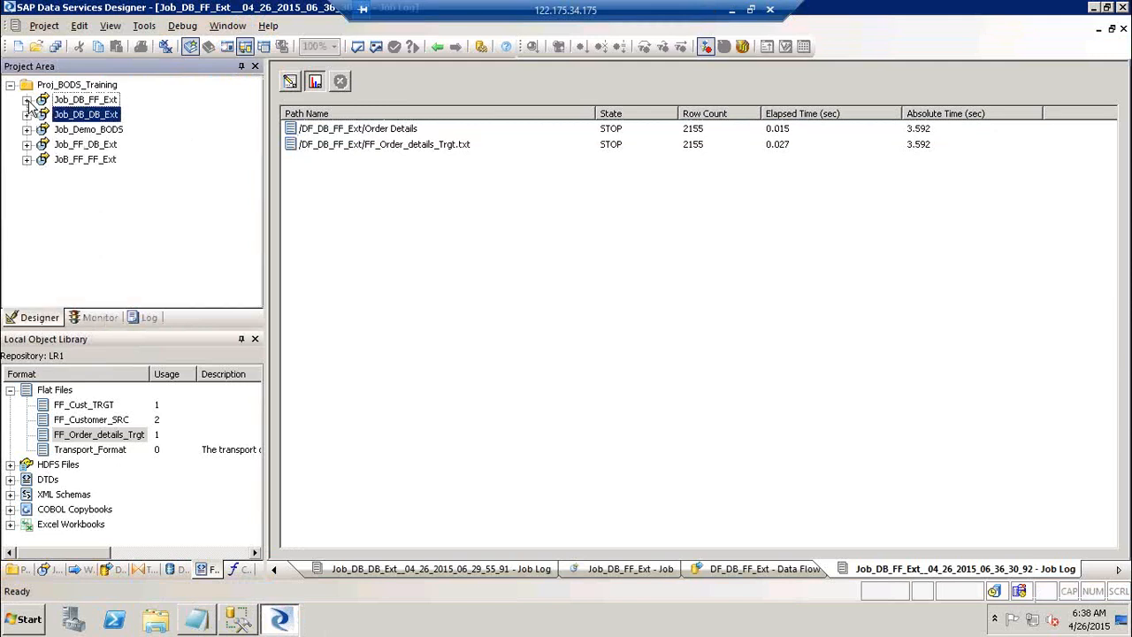
pyautogui.click(358, 275)
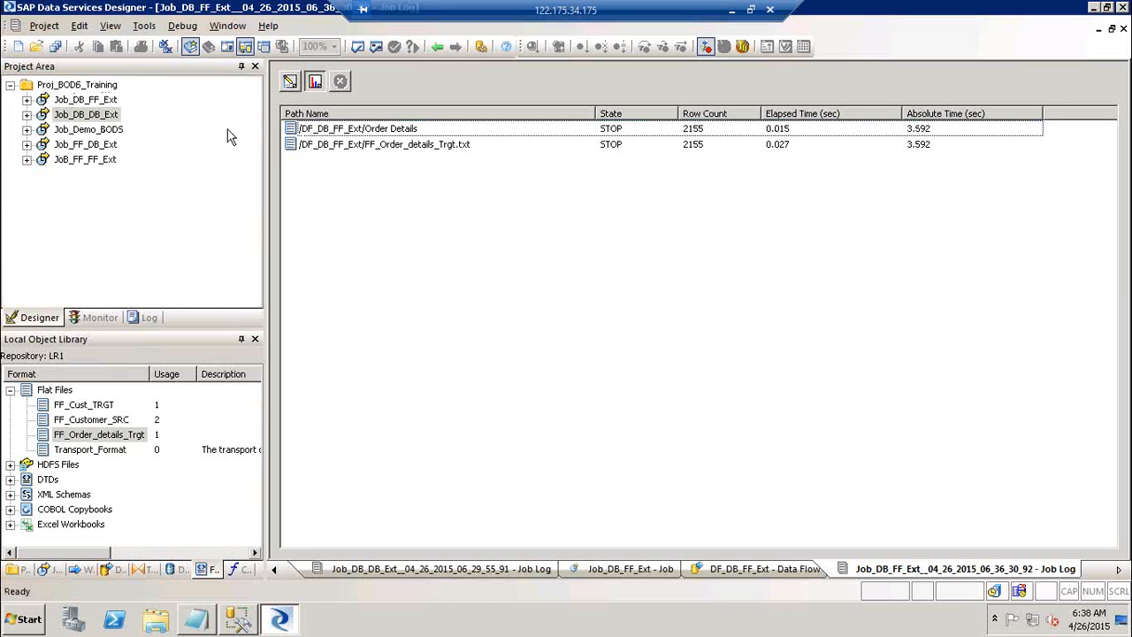
# Mark the 'DB--> FF Ext' item in the training notes as Done.
pyautogui.click(200, 621)
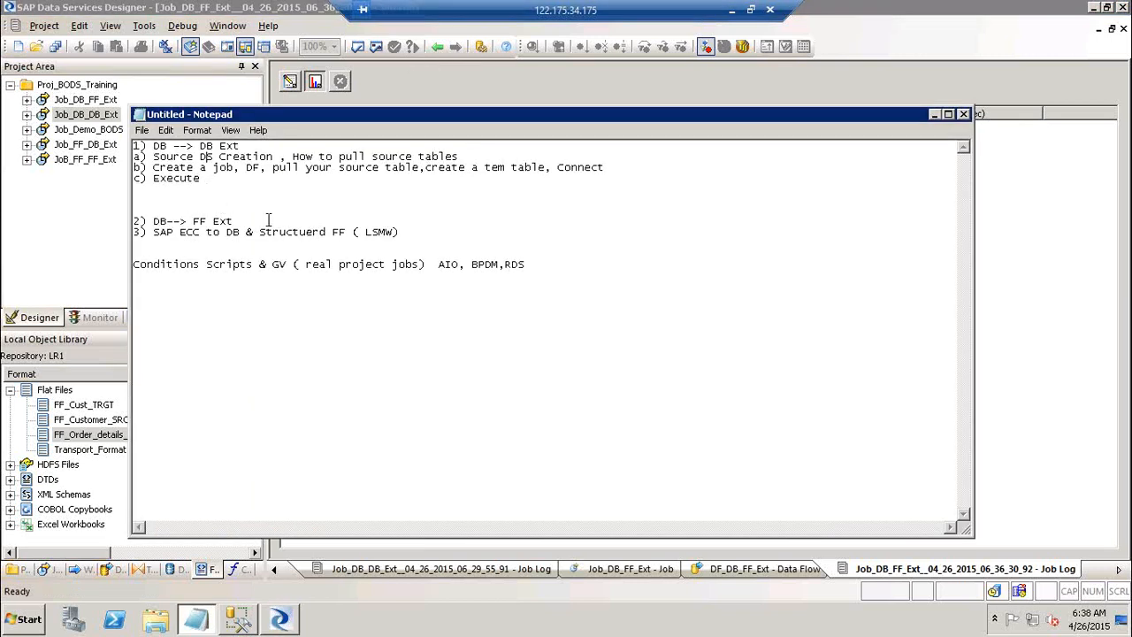
pyautogui.press('Return')
pyautogui.press('Return')
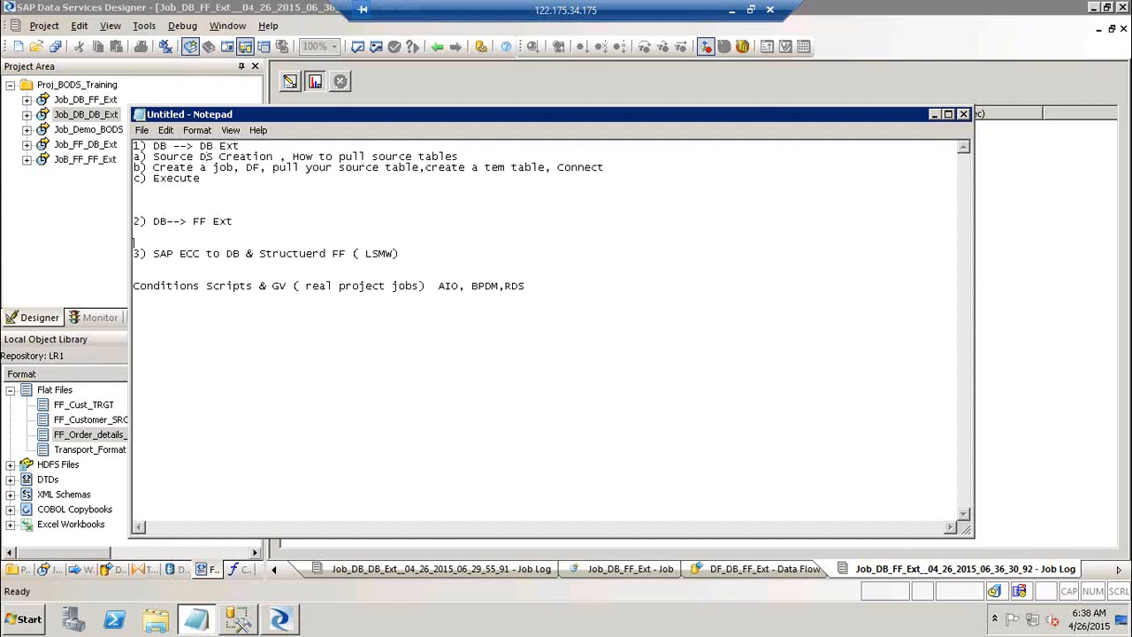
pyautogui.press('Up')
pyautogui.write('Done')
# Under the SAP ECC item, add '1) Create a SAP Data store' and 'a) Sap Application server name'.
pyautogui.press('Return')
pyautogui.press('Return')
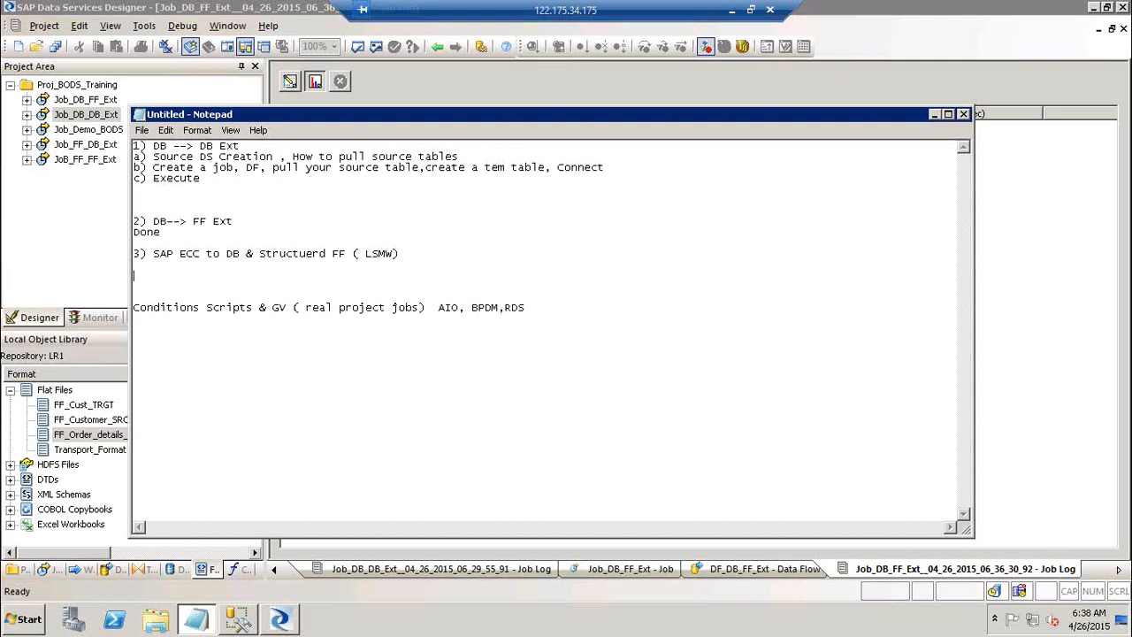
pyautogui.write('1) Create a SAP Data store')
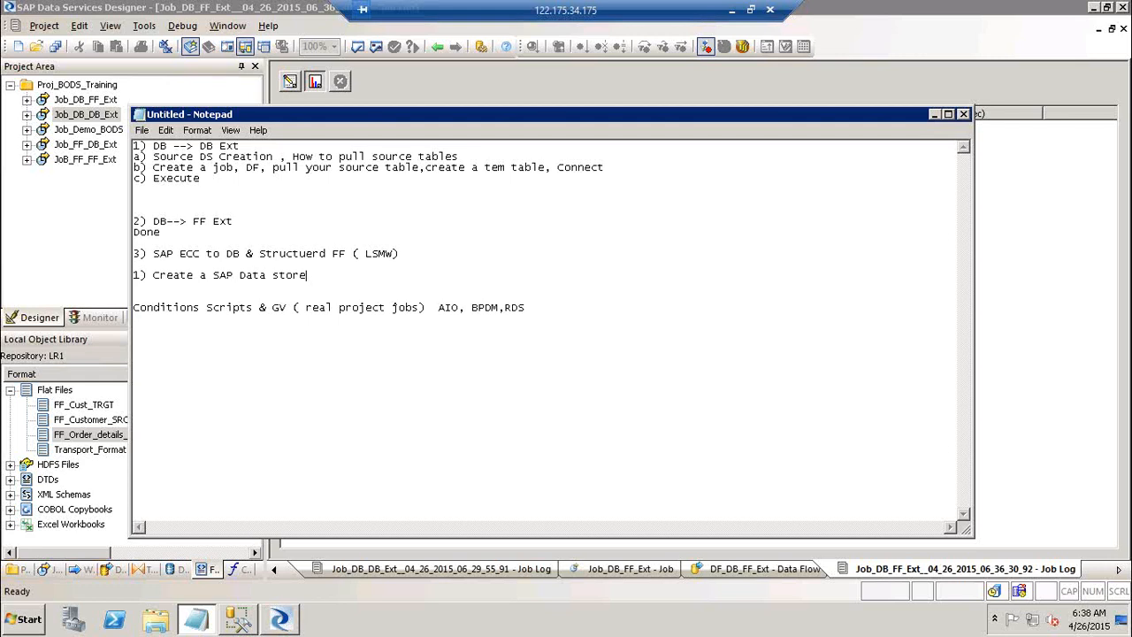
pyautogui.press('Return')
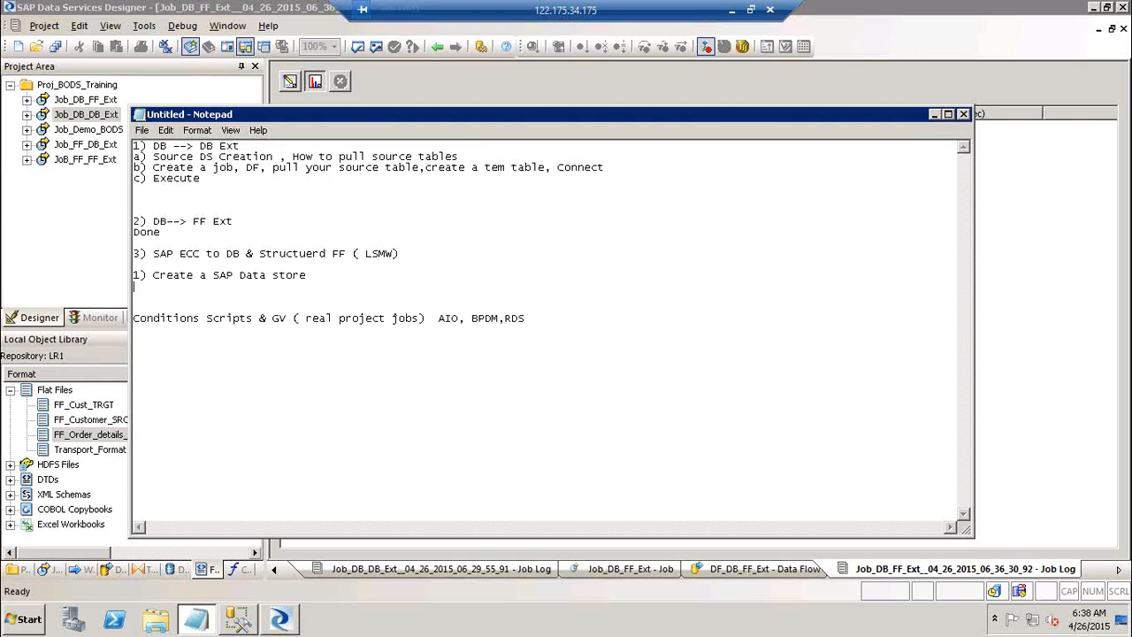
pyautogui.write('a) Sap Applicatin')
pyautogui.press('BackSpace')
pyautogui.press('BackSpace')
pyautogui.write('on server name')
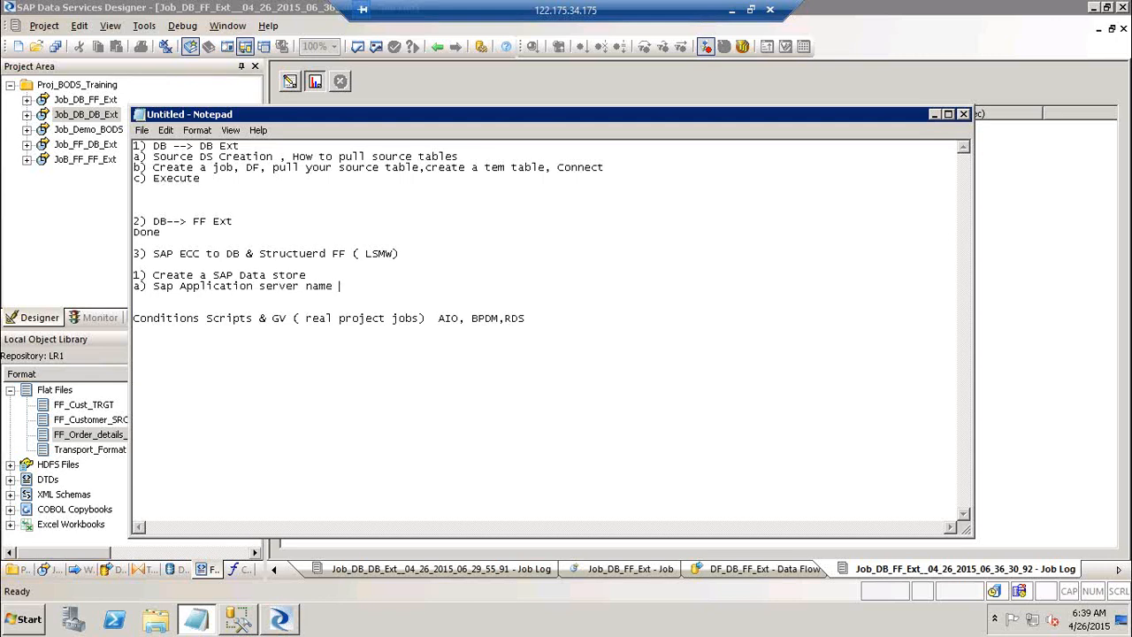
# List the remaining datastore needs: Instance Number, Username and Password.
pyautogui.press('Return')
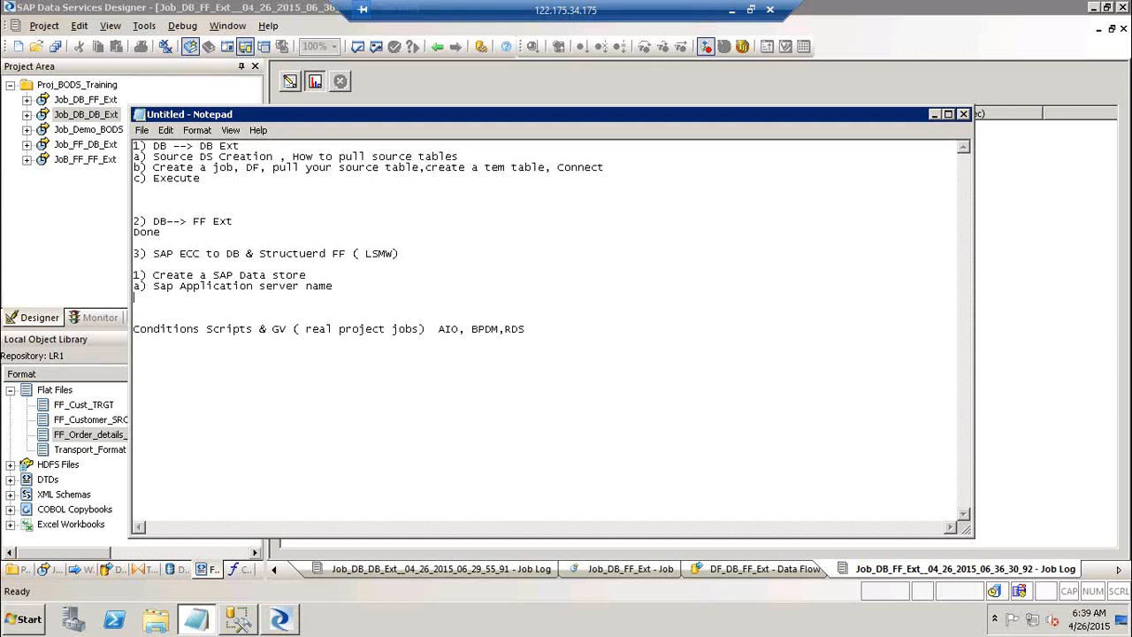
pyautogui.write('p) ')
pyautogui.write('Instance N')
pyautogui.write('umper')
pyautogui.press('Return')
pyautogui.write('3')
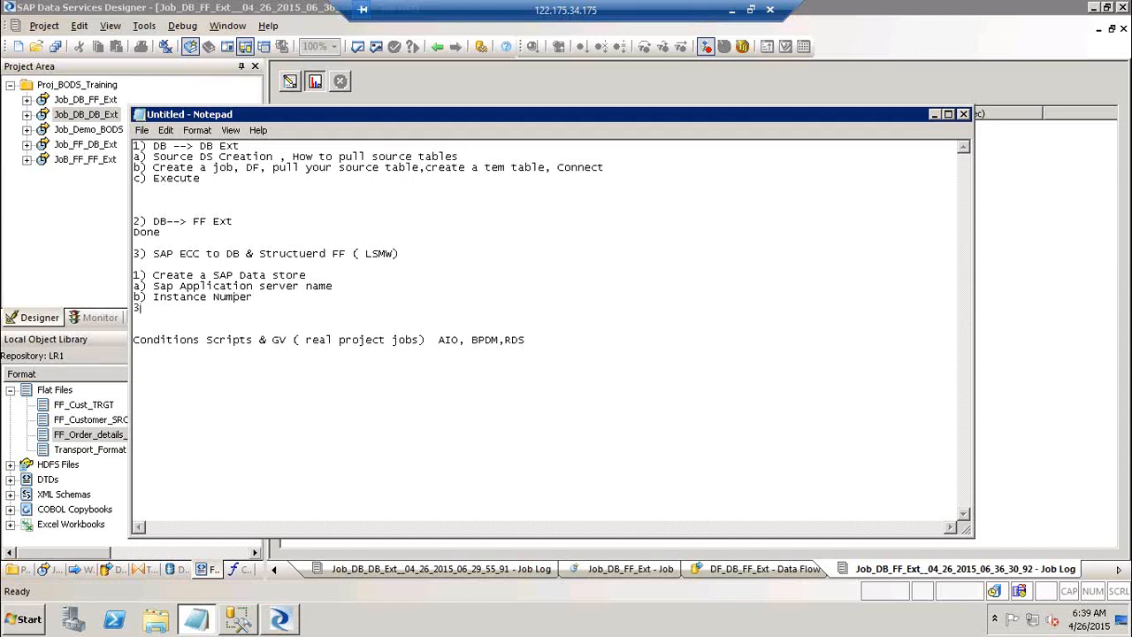
pyautogui.write(') Username')
pyautogui.press('Return')
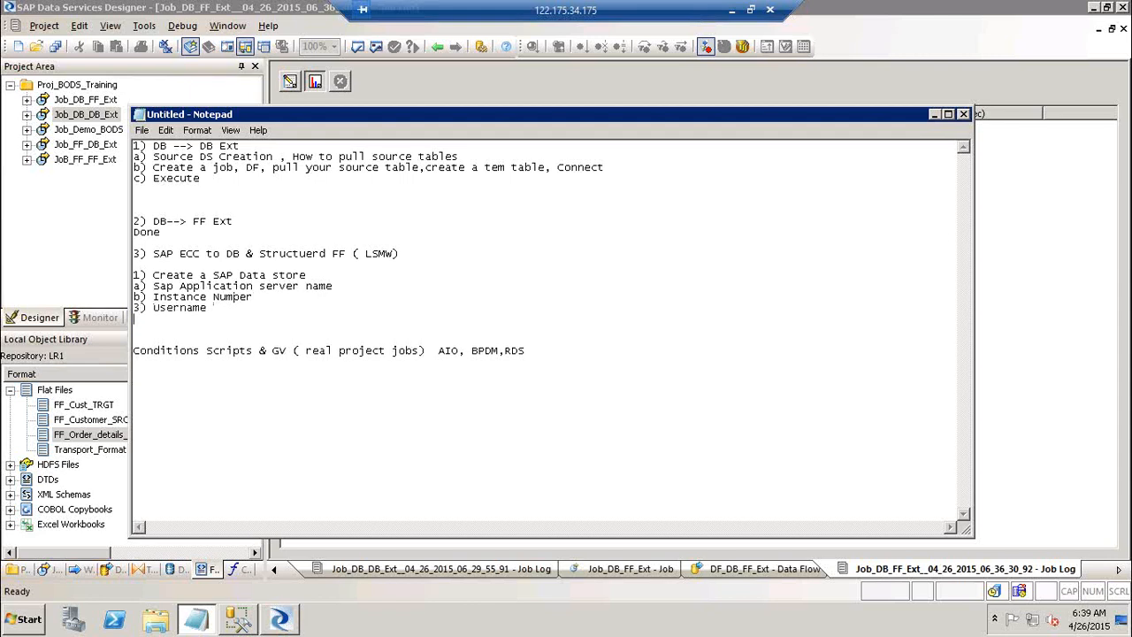
pyautogui.write('4) Pas')
pyautogui.write('wrd')
pyautogui.press('BackSpace')
pyautogui.press('BackSpace')
pyautogui.press('BackSpace')
pyautogui.press('BackSpace')
pyautogui.write('word')
pyautogui.press('Return')
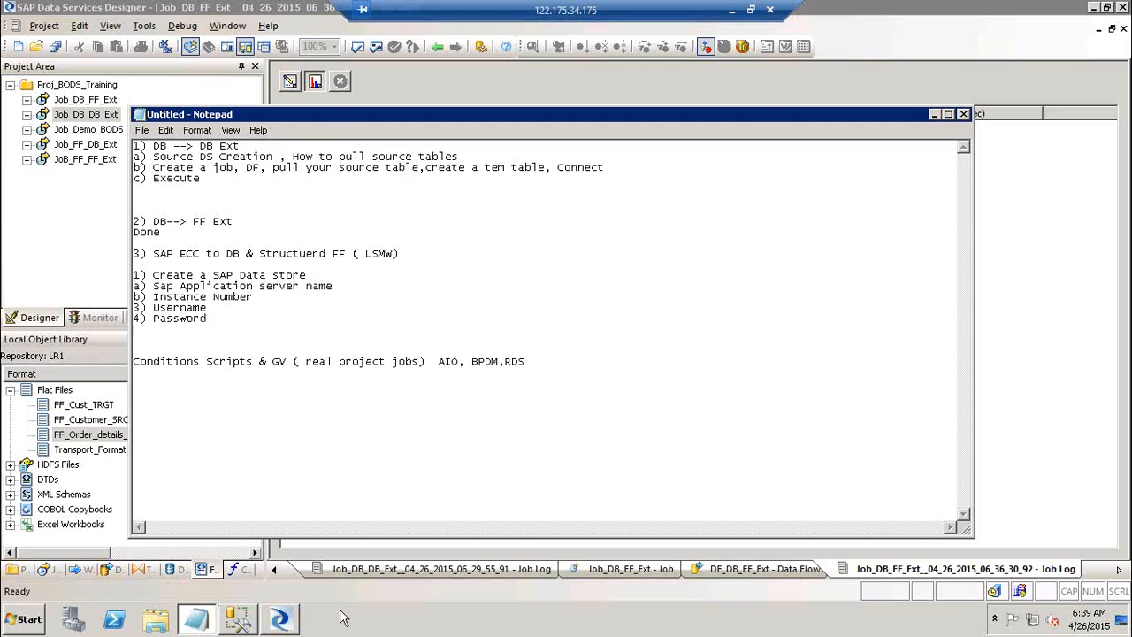
# Browse Start > All Programs > SAP Front End, then launch SAP Logon from its desktop shortcut.
pyautogui.click(29, 621)
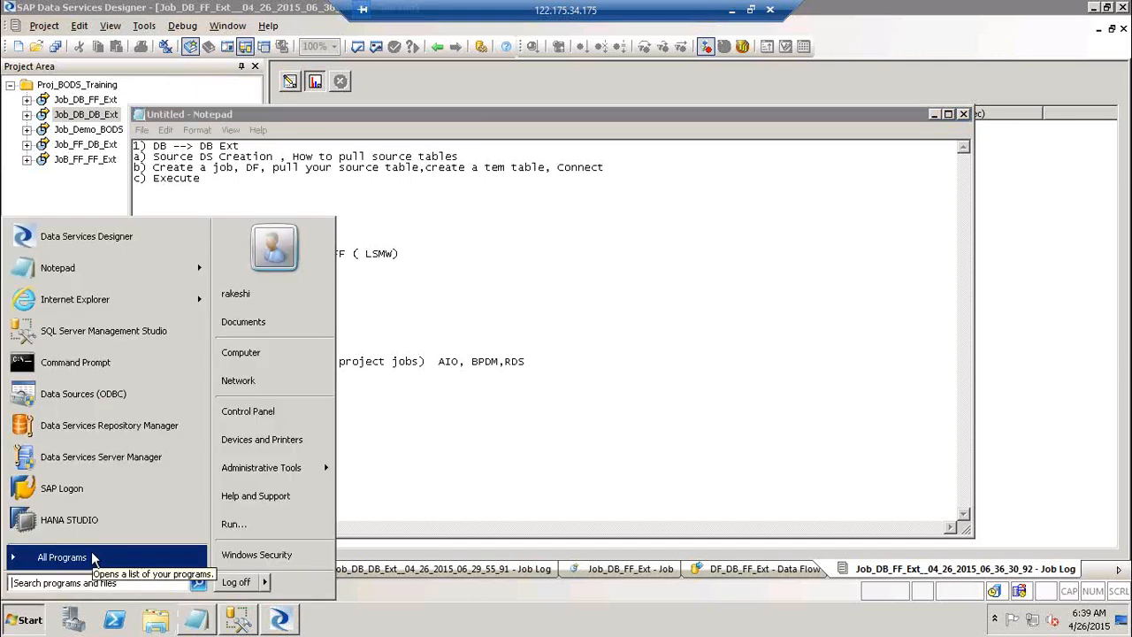
pyautogui.click(93, 557)
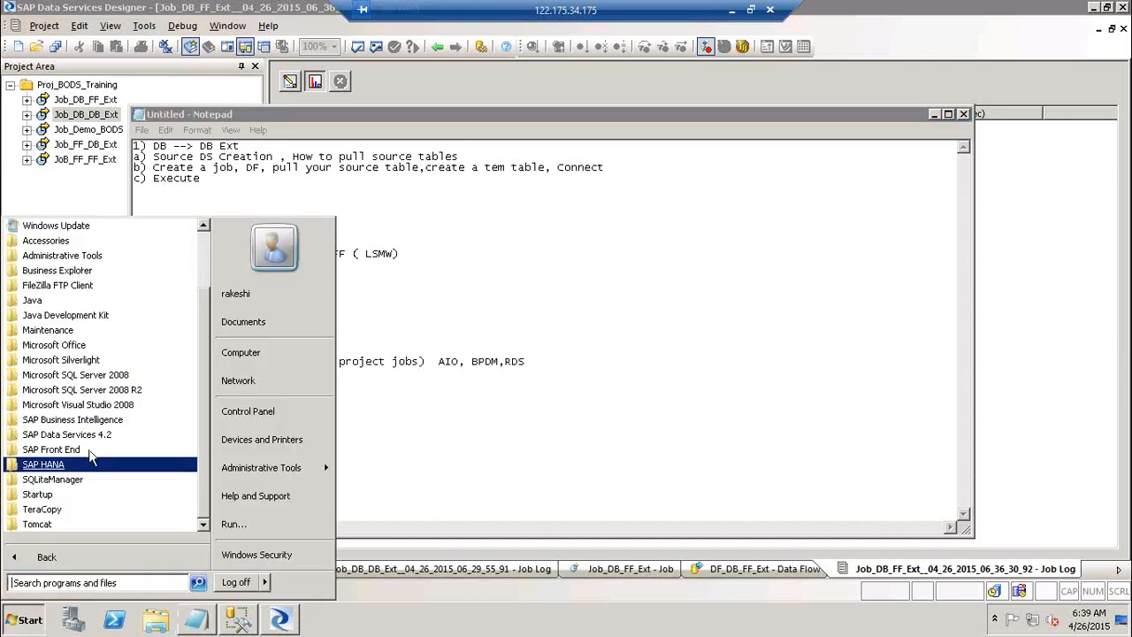
pyautogui.click(89, 449)
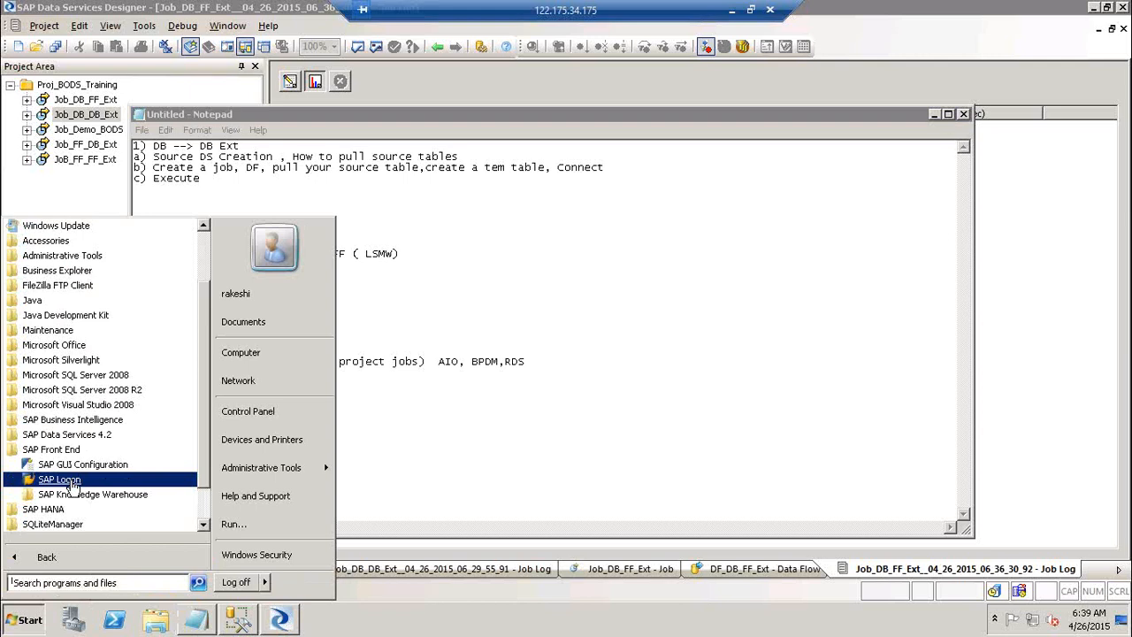
pyautogui.press('super+d')
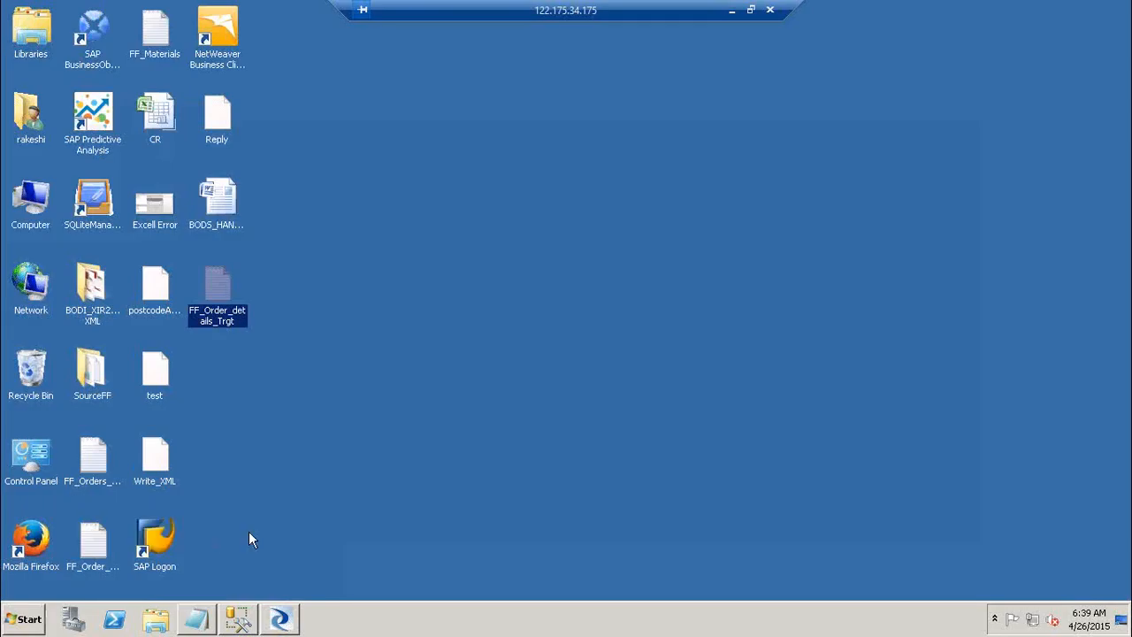
pyautogui.click(176, 531)
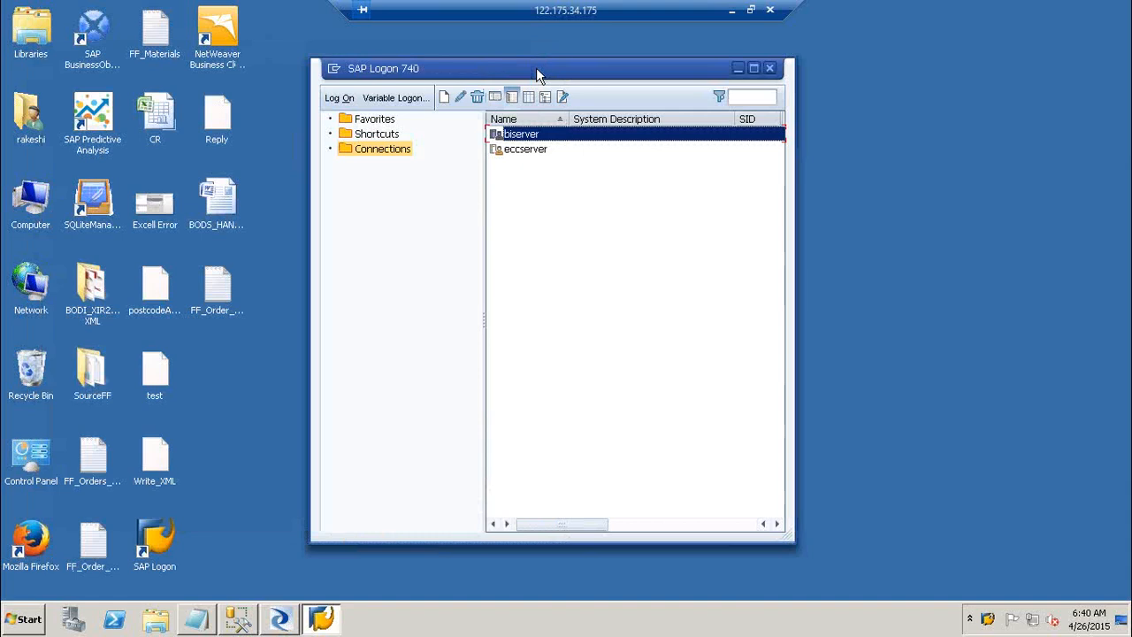
# Open the eccserver logon for client 800 and submit a first user name, which is rejected.
pyautogui.click(523, 152)
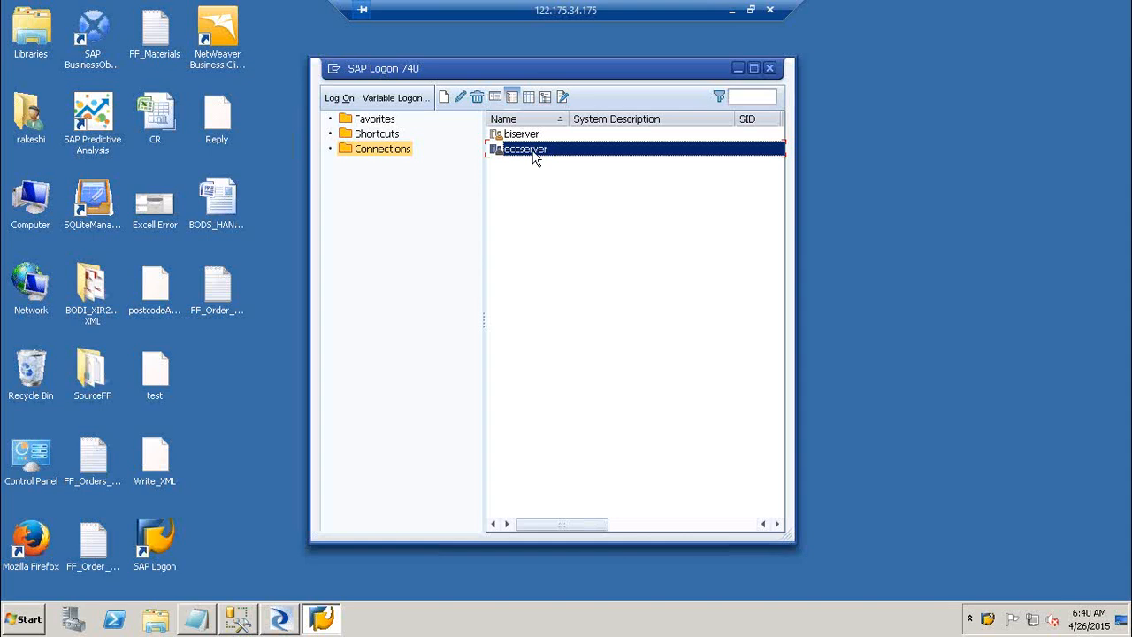
pyautogui.doubleClick(531, 152)
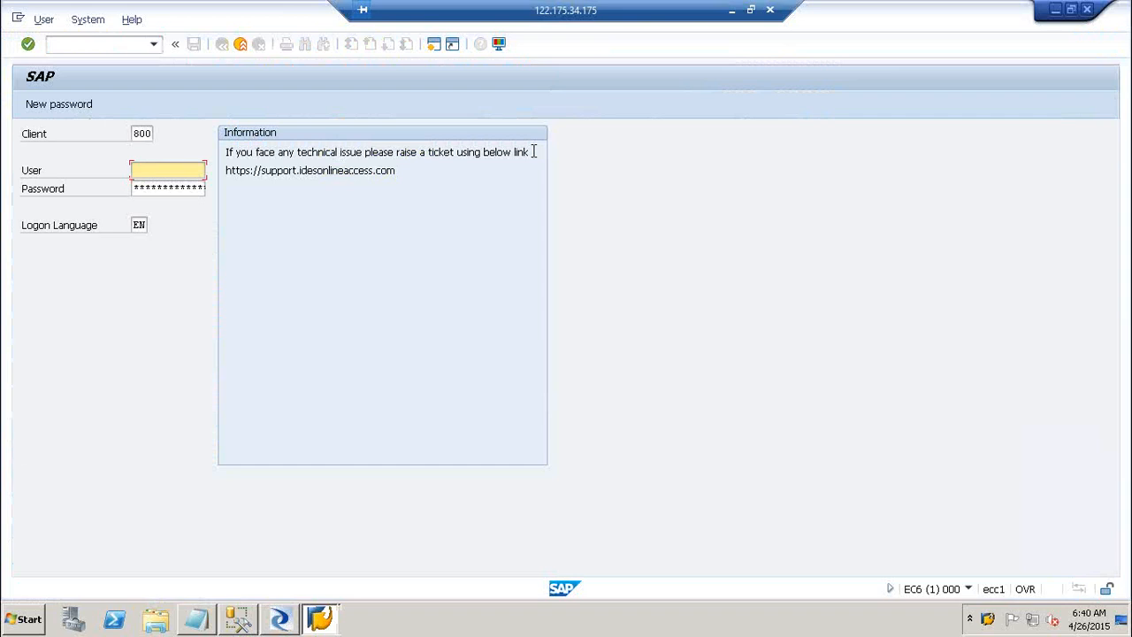
pyautogui.write('rake')
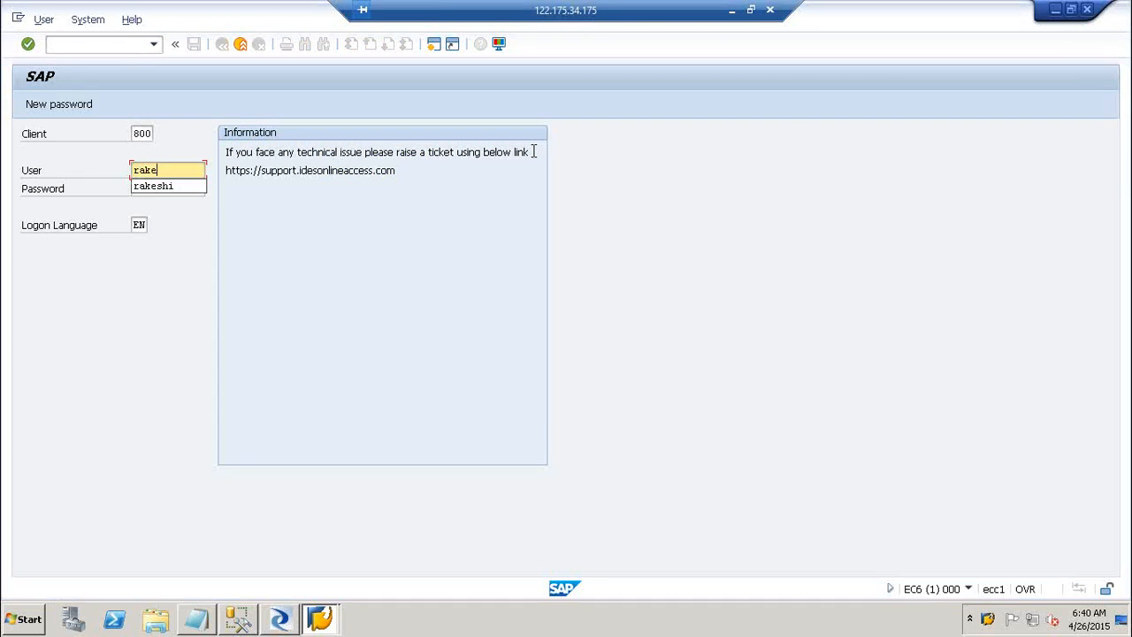
pyautogui.write('shi')
pyautogui.press('Tab')
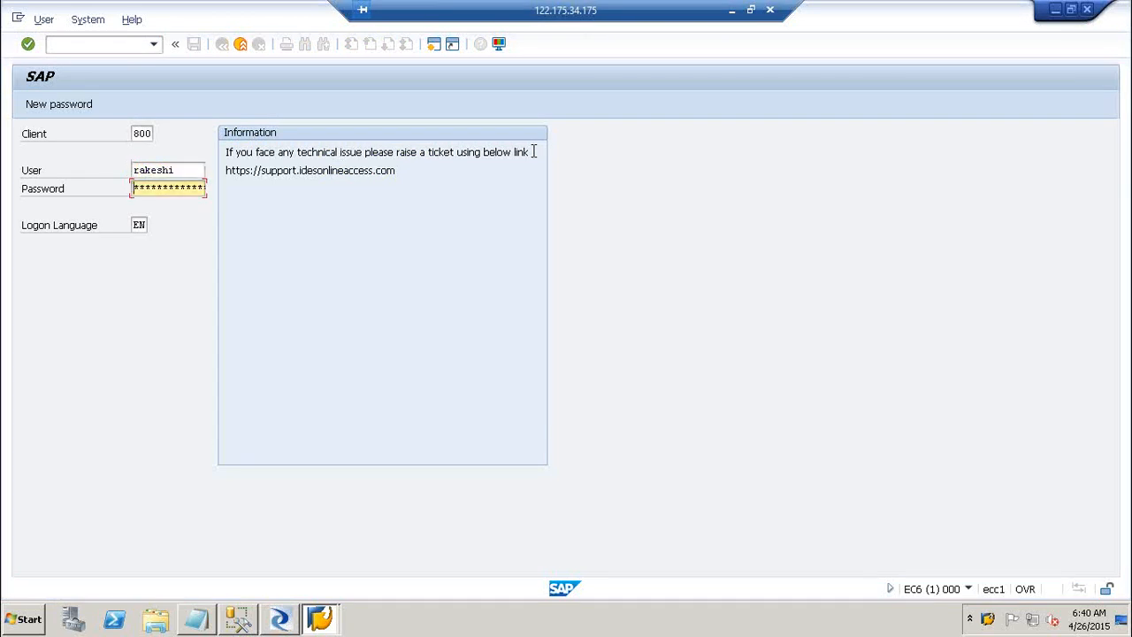
pyautogui.press('Return')
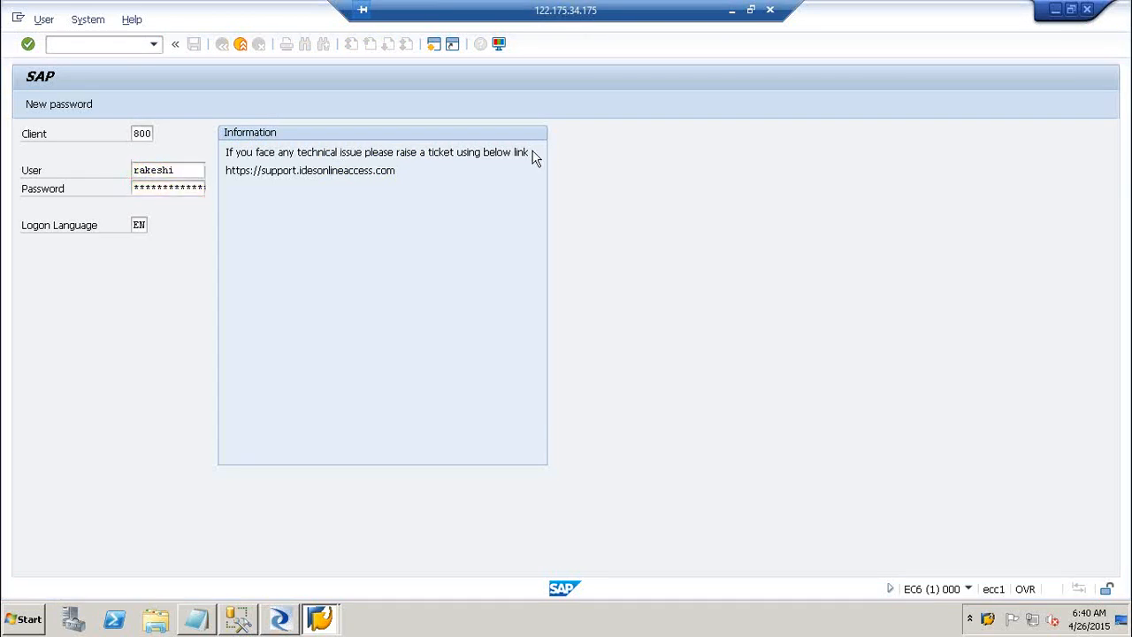
# Replace the user name with the administrator account and enter the password.
pyautogui.doubleClick(195, 170)
pyautogui.write('Admin')
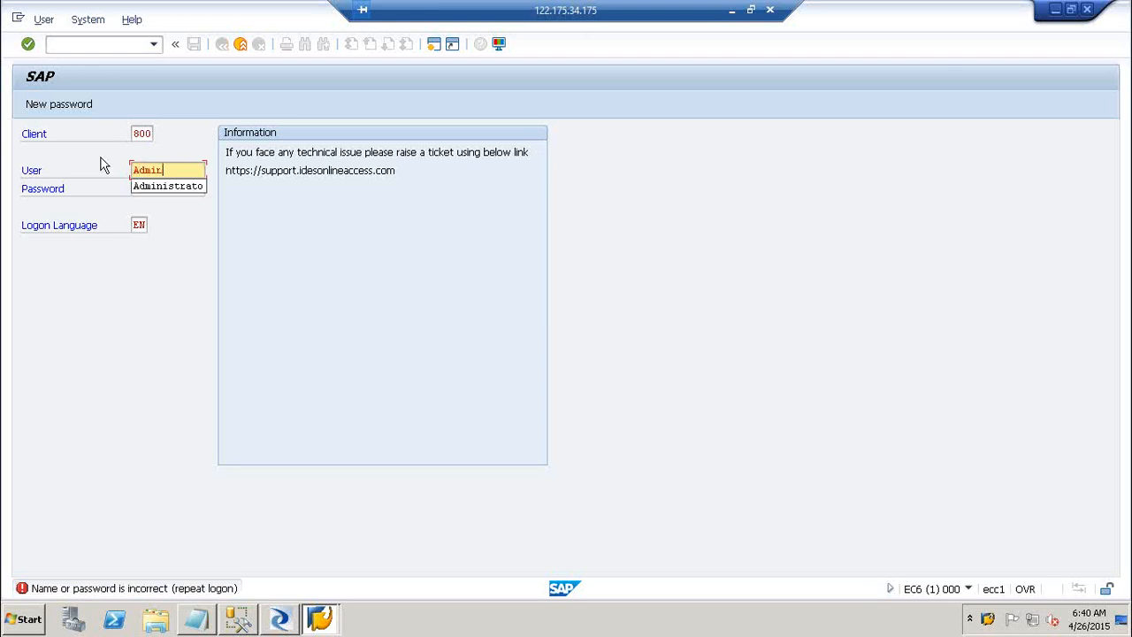
pyautogui.write('istrato')
pyautogui.press('Tab')
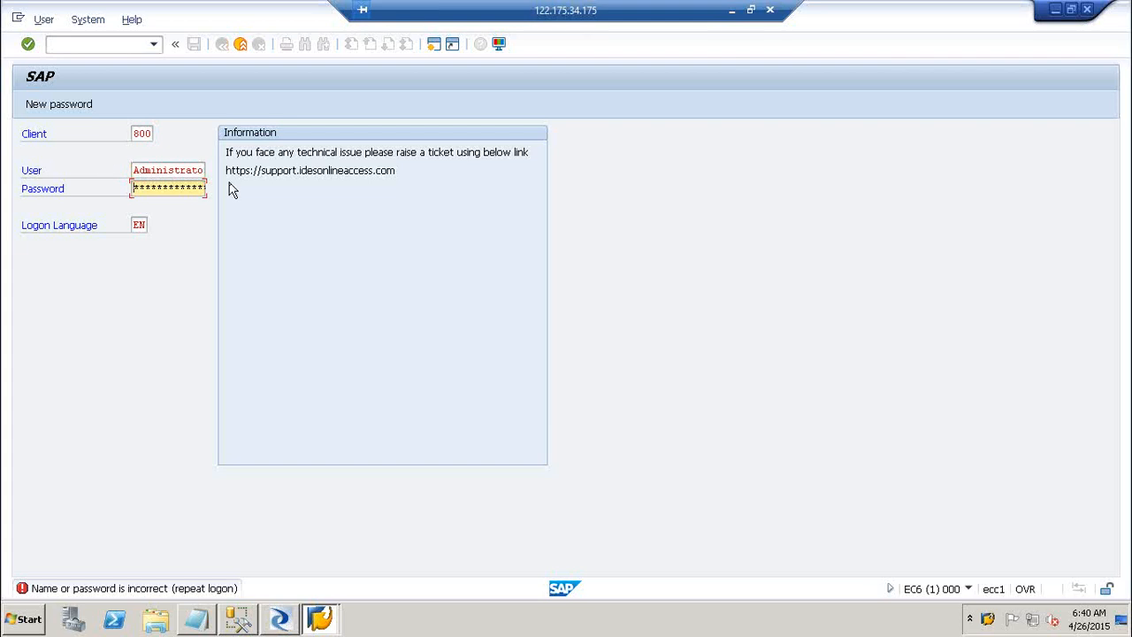
pyautogui.click(202, 171)
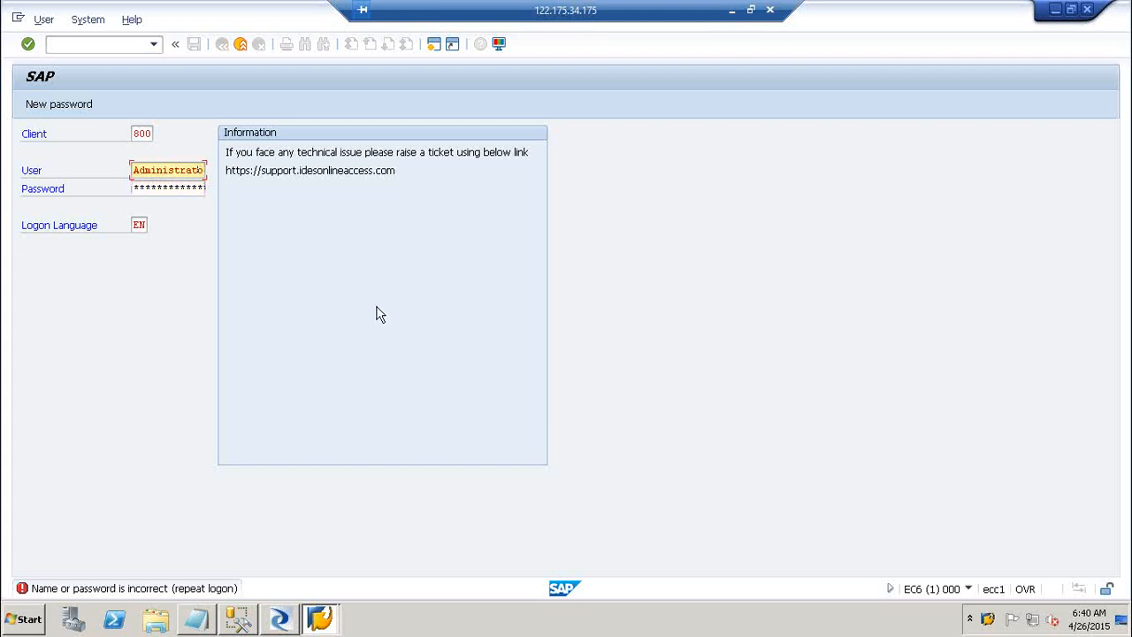
pyautogui.press('BackSpace')
pyautogui.press('BackSpace')
pyautogui.press('BackSpace')
pyautogui.press('BackSpace')
pyautogui.press('BackSpace')
pyautogui.press('BackSpace')
pyautogui.press('BackSpace')
pyautogui.press('BackSpace')
pyautogui.press('BackSpace')
pyautogui.press('BackSpace')
pyautogui.press('BackSpace')
pyautogui.press('BackSpace')
pyautogui.write('Adminis')
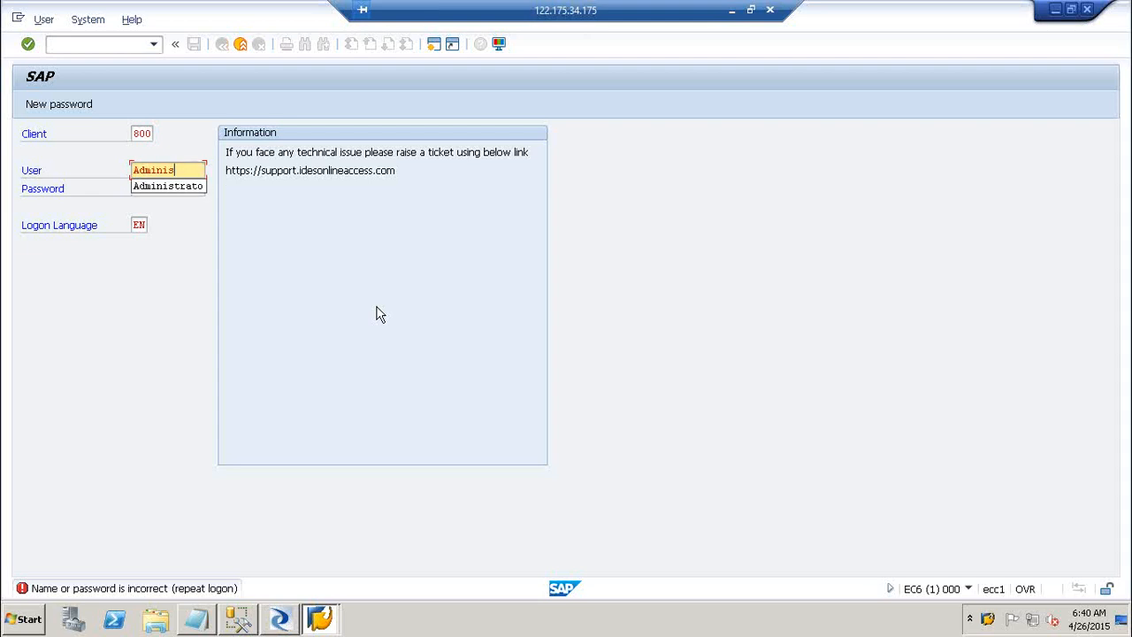
pyautogui.write('trato')
pyautogui.press('Tab')
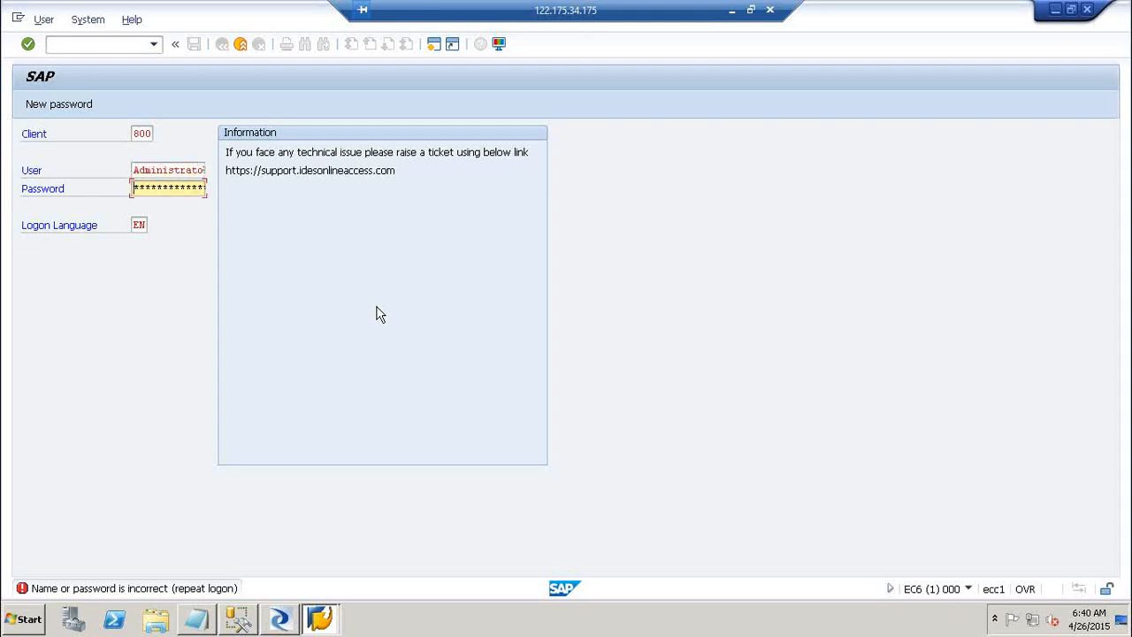
pyautogui.write('****')
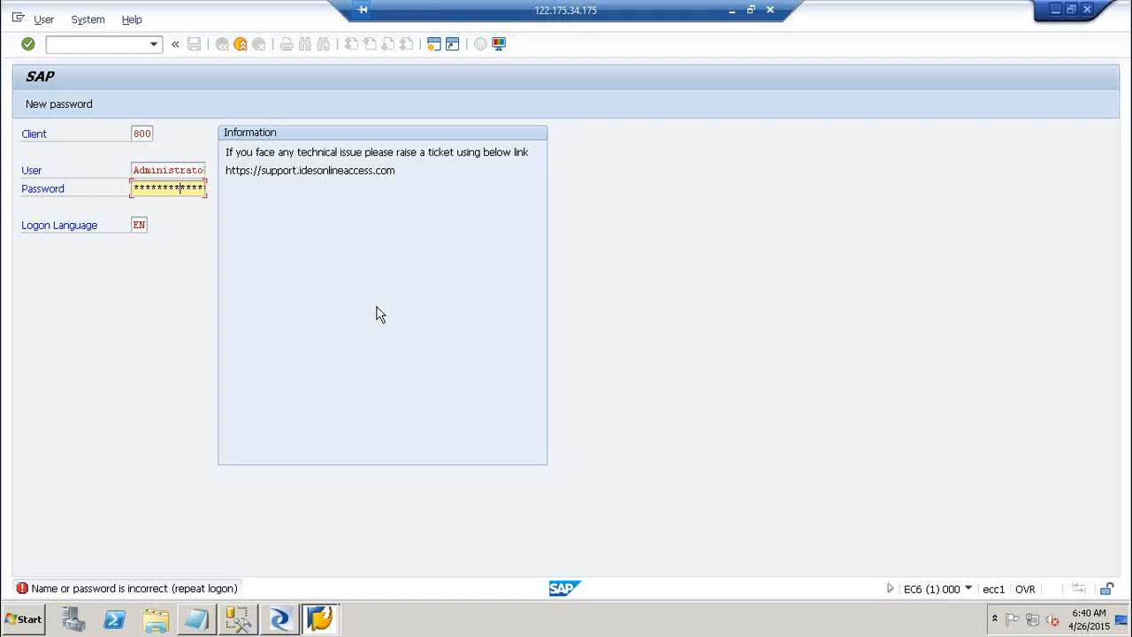
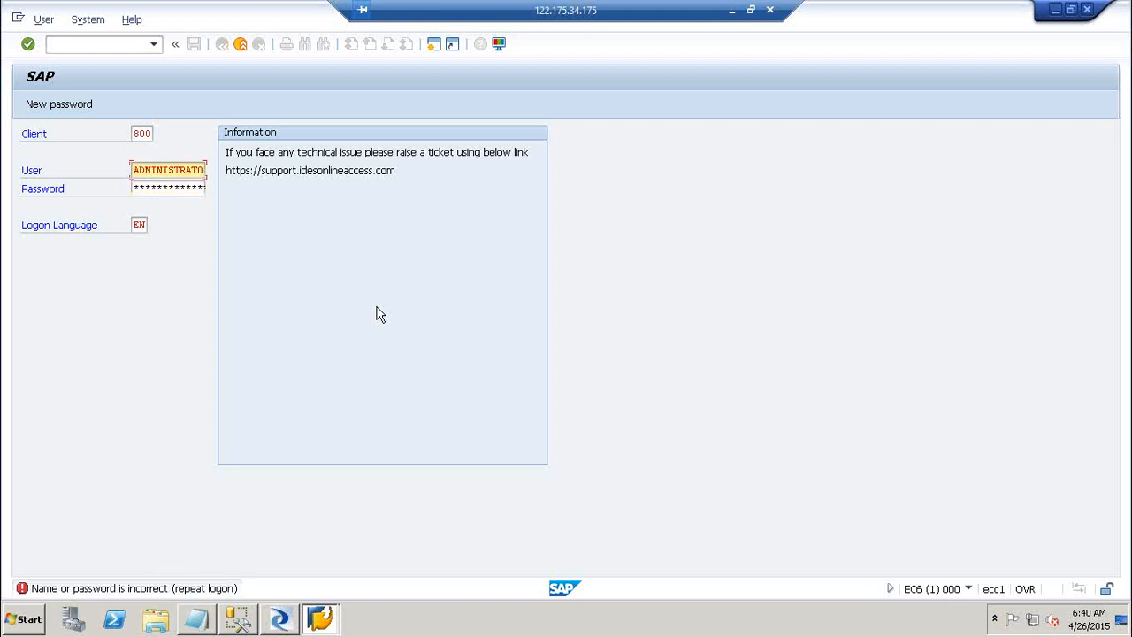
pyautogui.click(138, 131)
pyautogui.moveTo(135, 133); pyautogui.dragTo(159, 137)
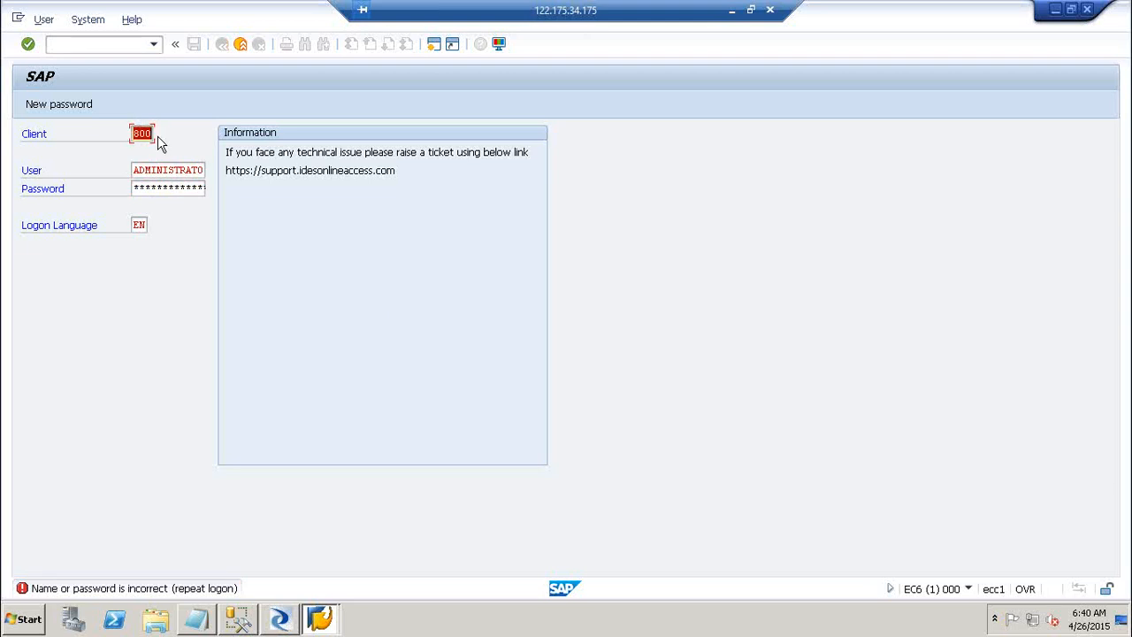
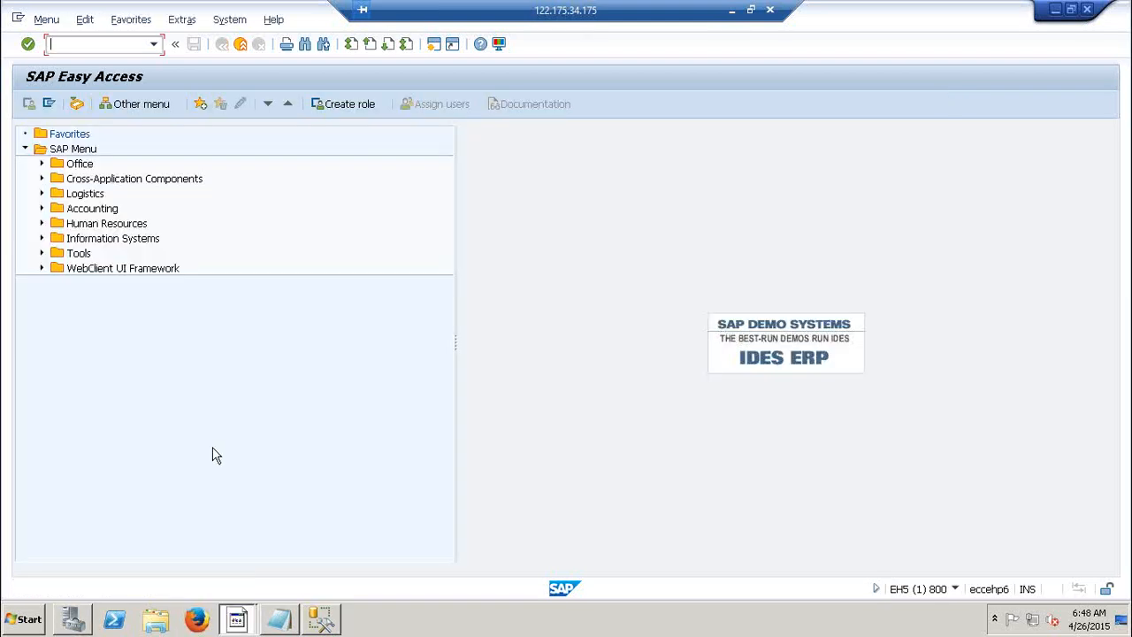
# Launch Data Services Designer from the Start menu and enter the sign-in user name and password.
pyautogui.click(26, 619)
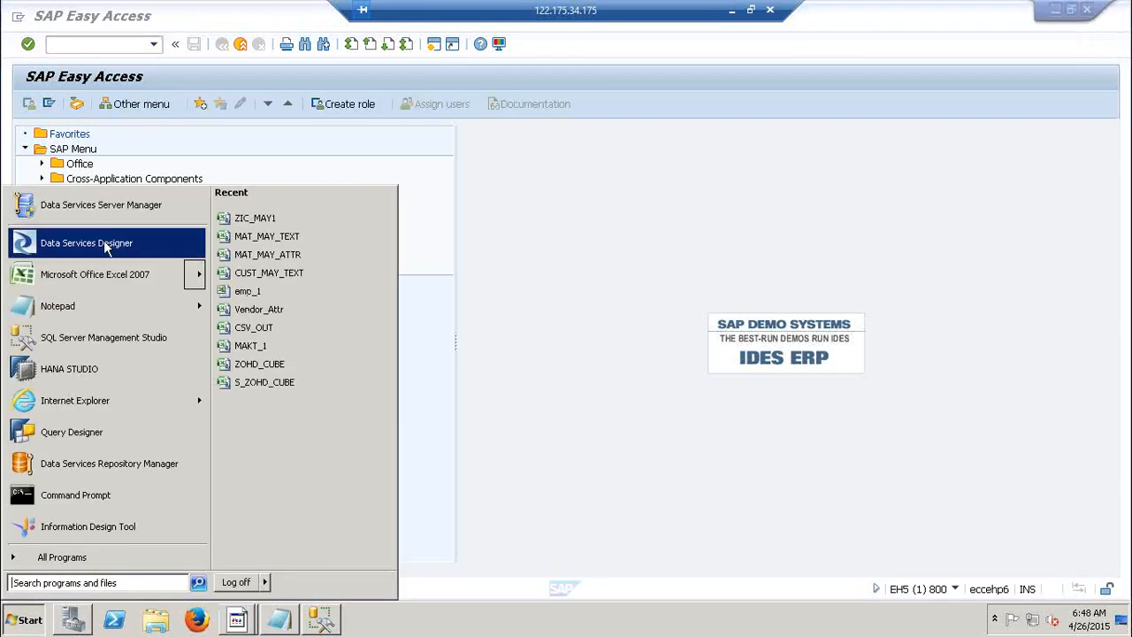
pyautogui.click(103, 240)
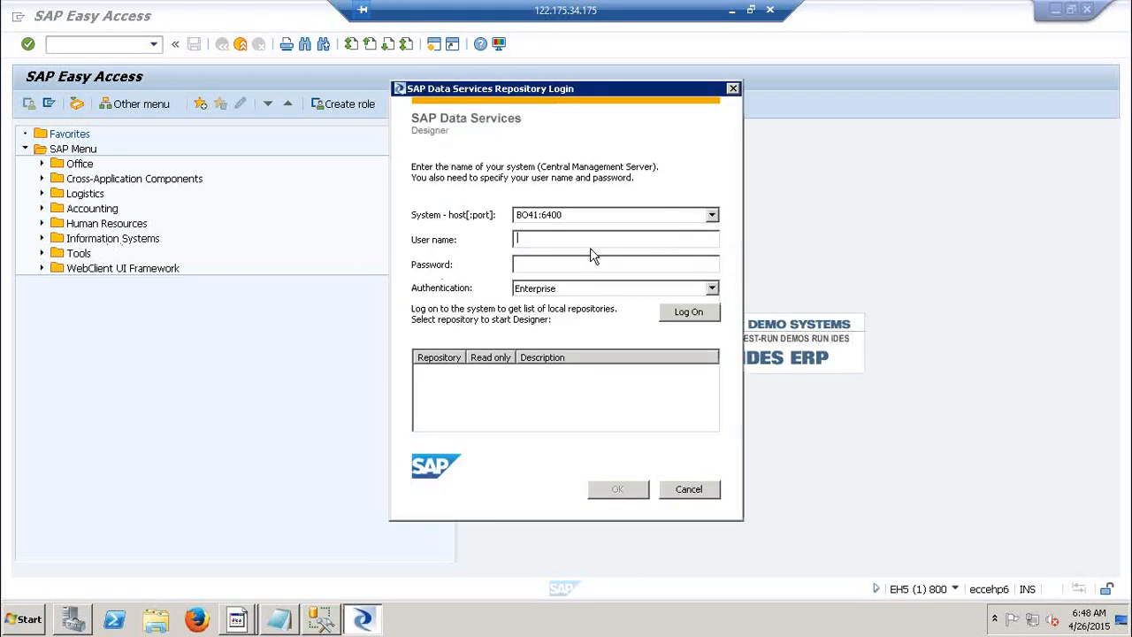
pyautogui.write('Administrator**********')
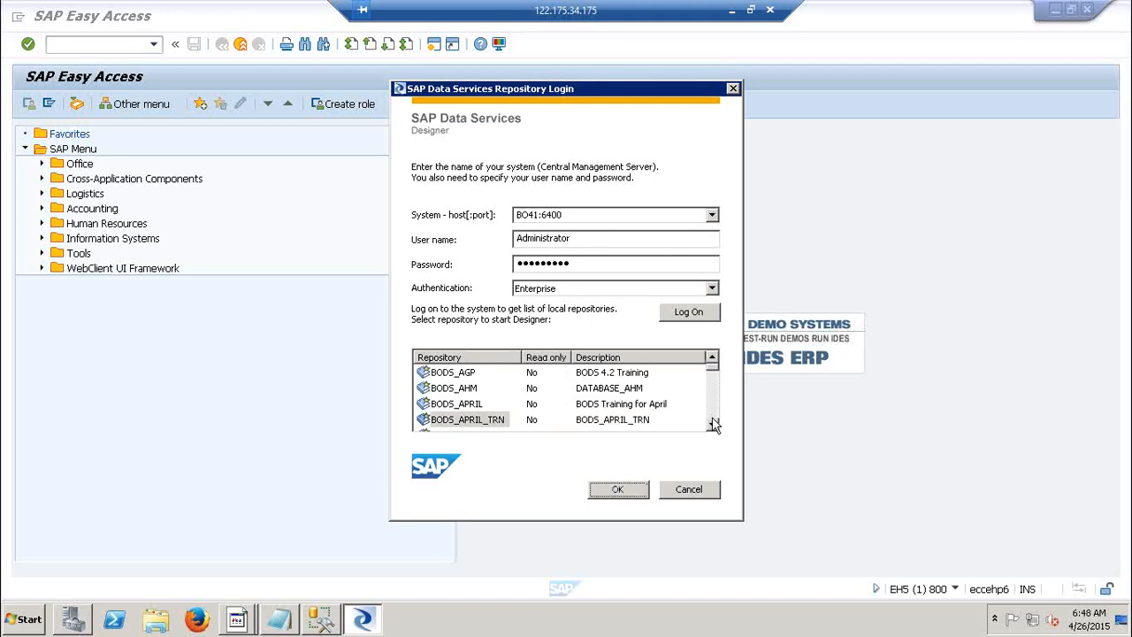
pyautogui.scroll(-1, 715, 425)
pyautogui.scroll(-4, 715, 425)
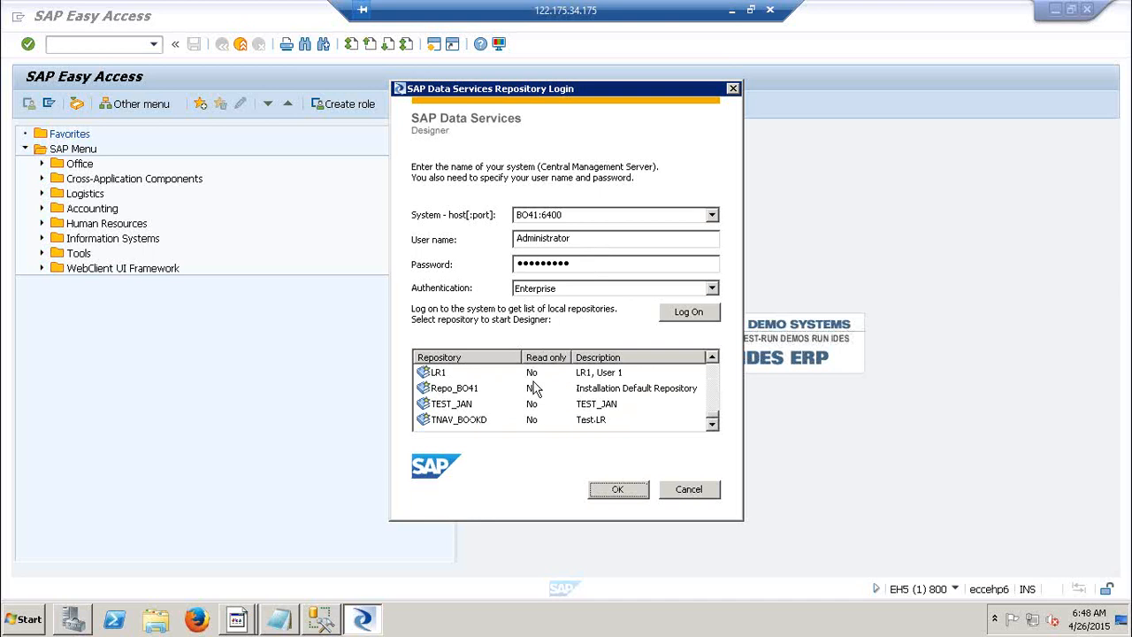
# Log on to the LR1 repository with its password and dismiss the login-failed error.
pyautogui.click(450, 376)
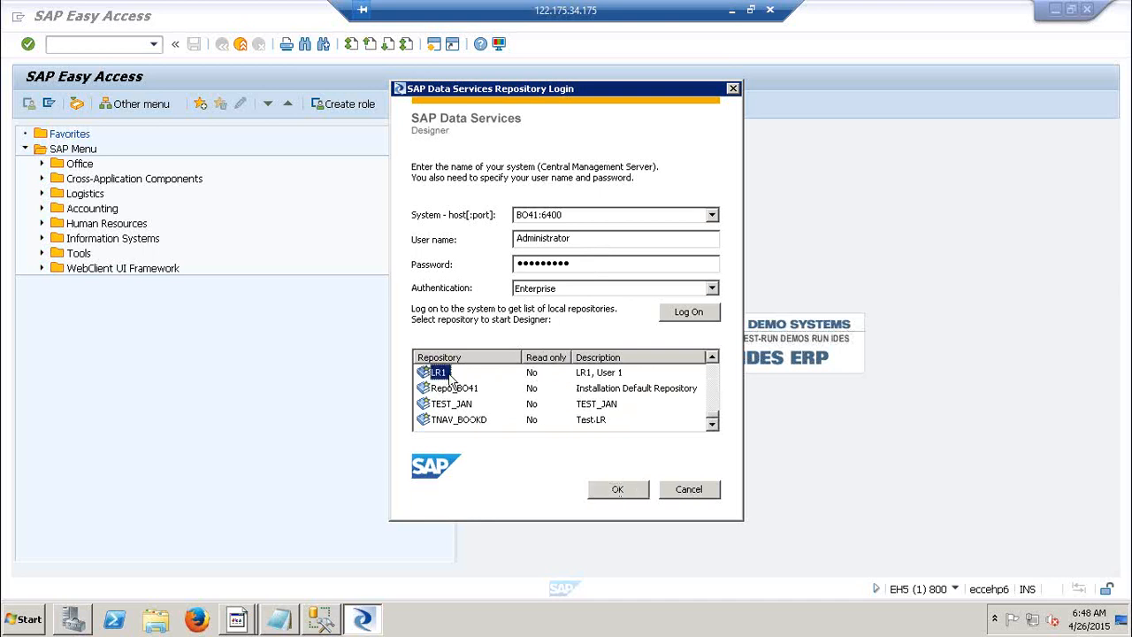
pyautogui.click(625, 492)
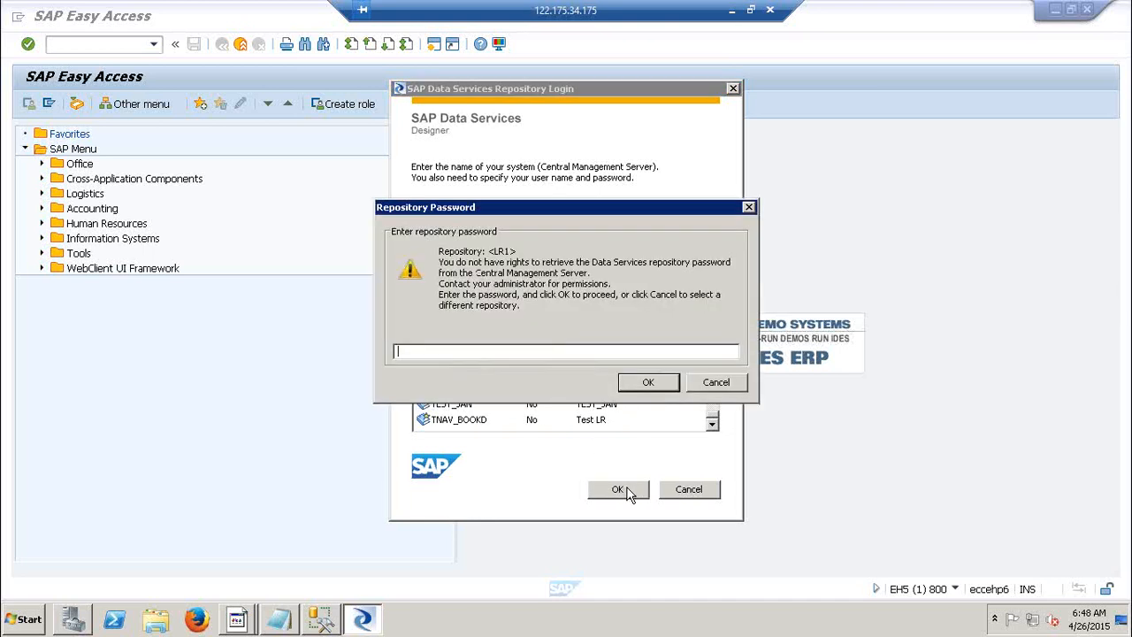
pyautogui.write('*****')
pyautogui.press('Return')
pyautogui.press('Return')
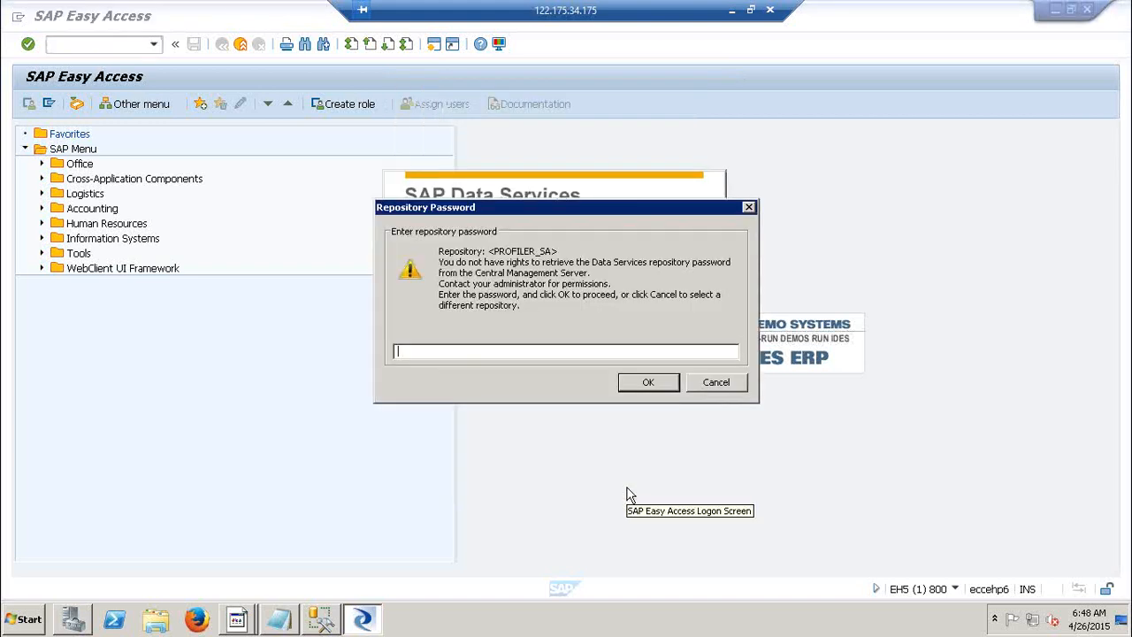
pyautogui.write('*****')
pyautogui.press('Return')
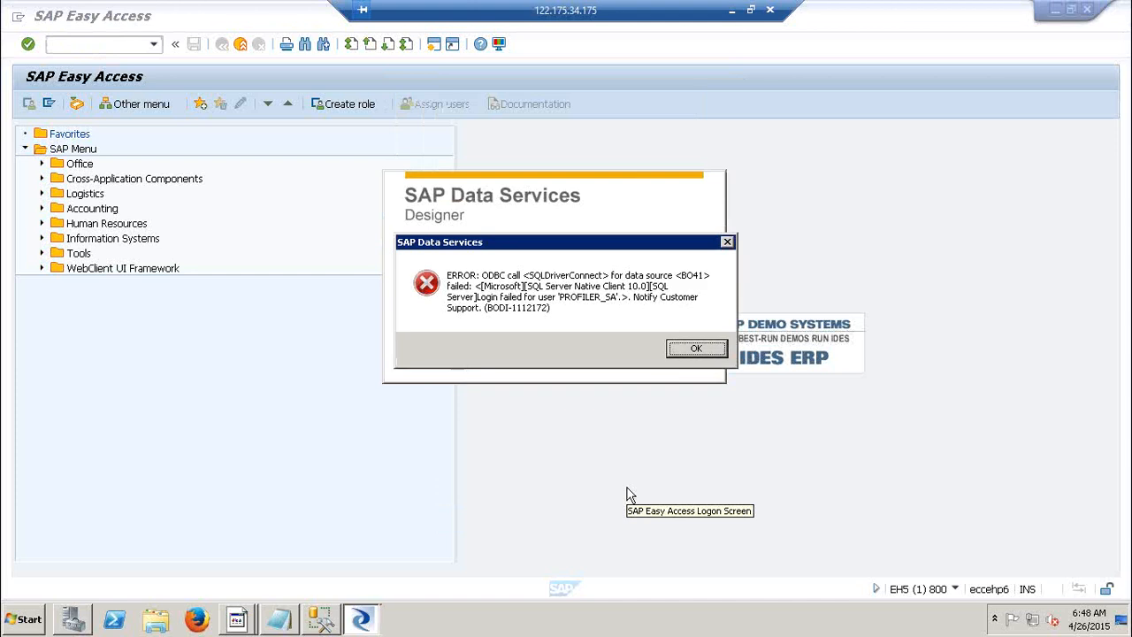
pyautogui.press('Return')
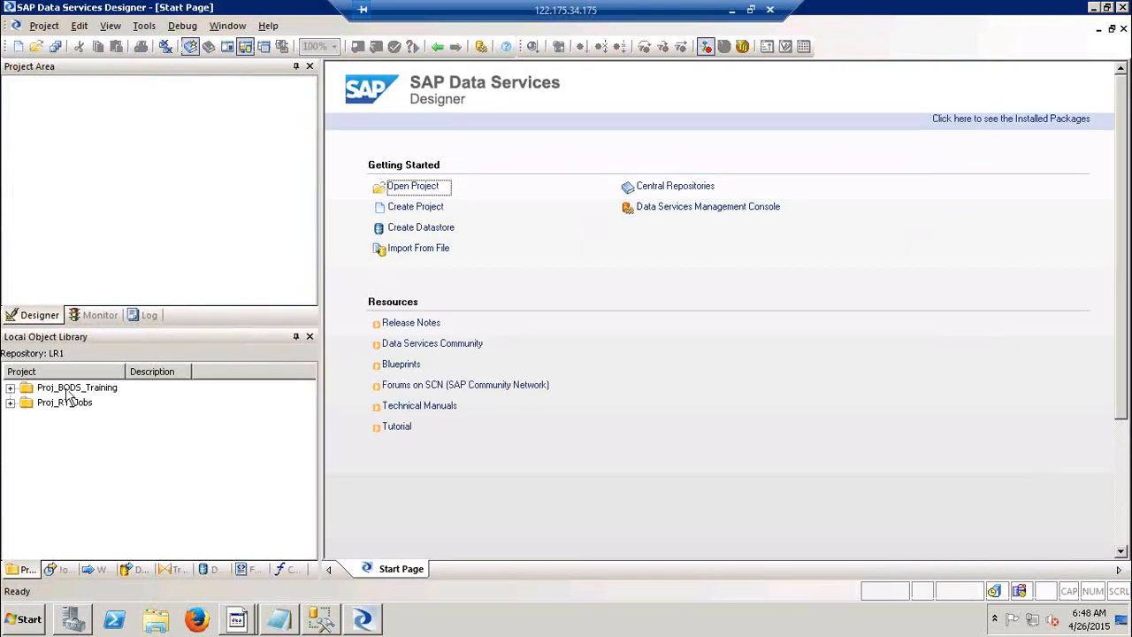
# Open Proj_BODS_Training, show the Datastores library, close the old notes and start a blank Notepad.
pyautogui.doubleClick(71, 389)
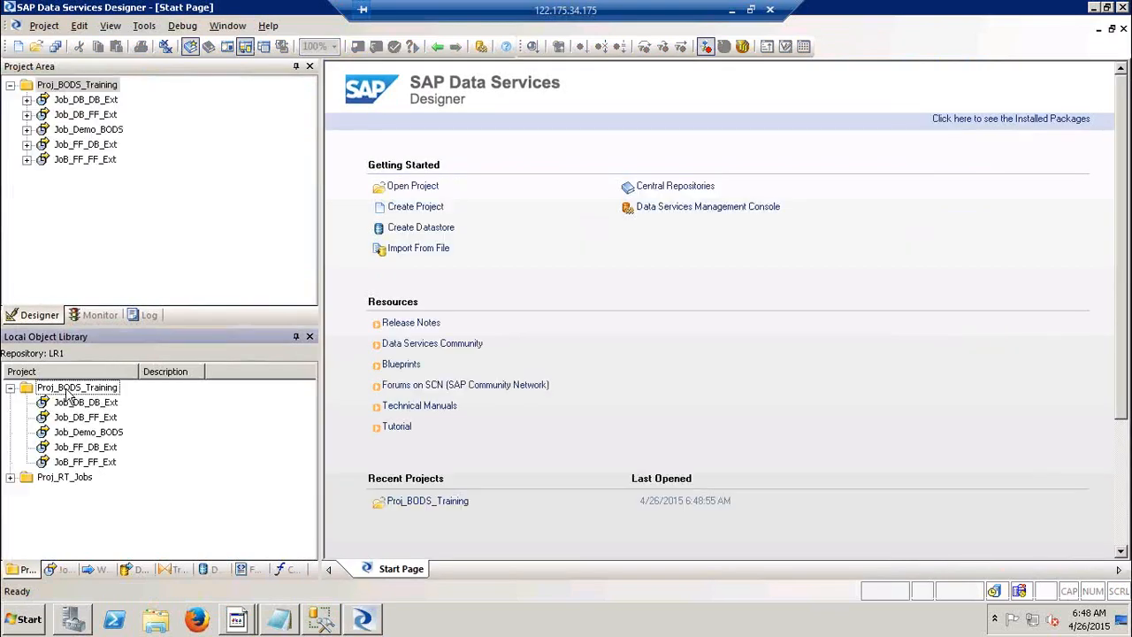
pyautogui.click(212, 569)
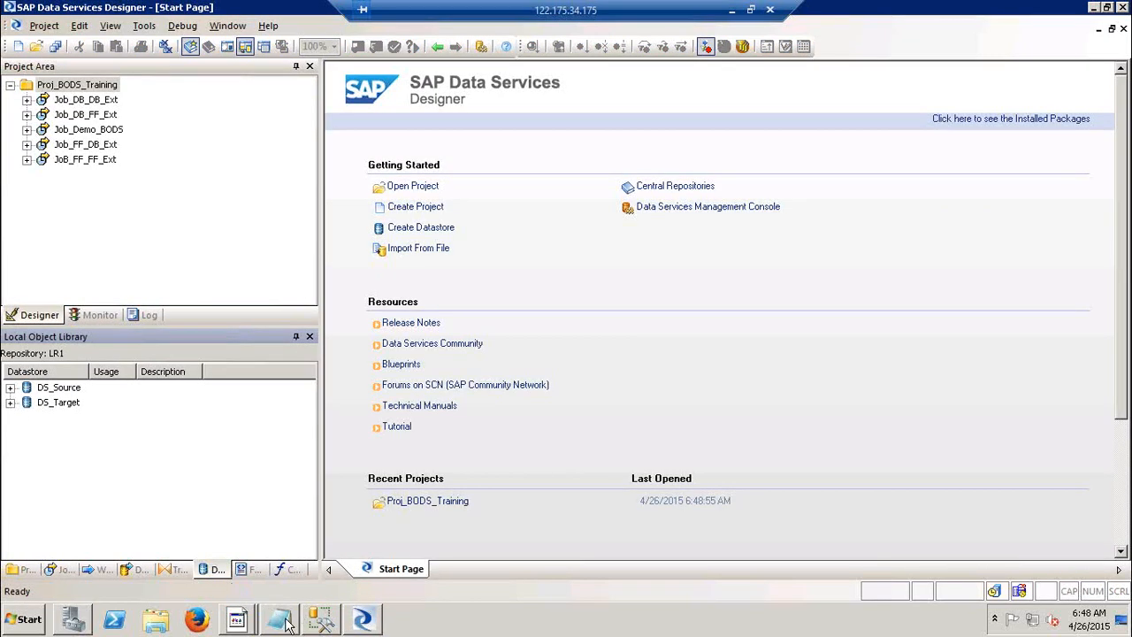
pyautogui.click(284, 624)
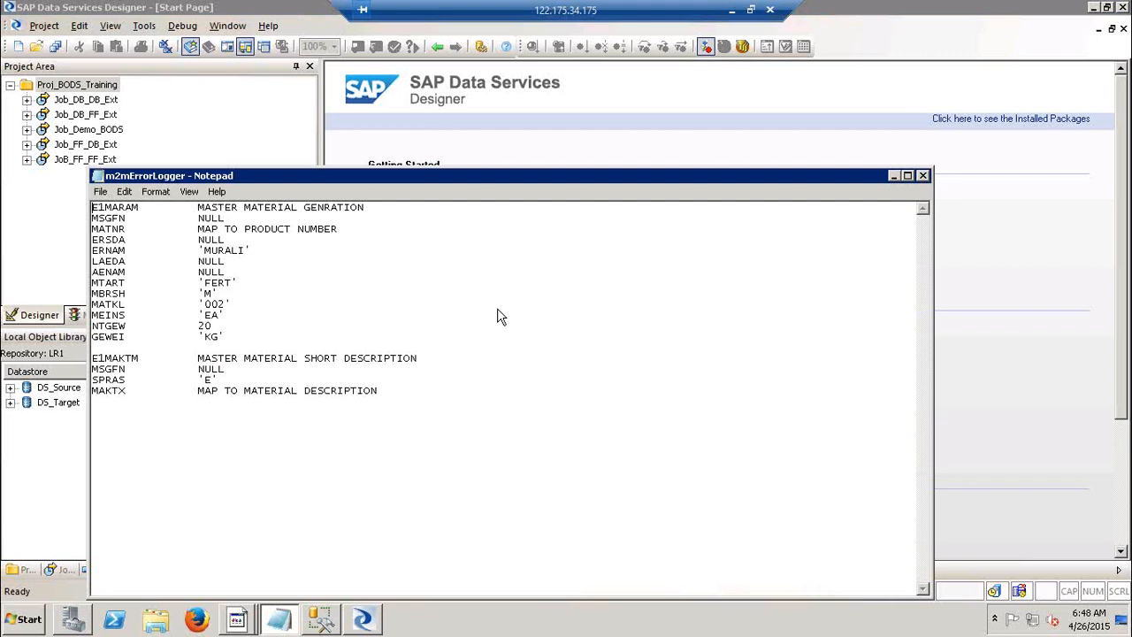
pyautogui.click(924, 177)
pyautogui.press('super+r')
pyautogui.write('notepad')
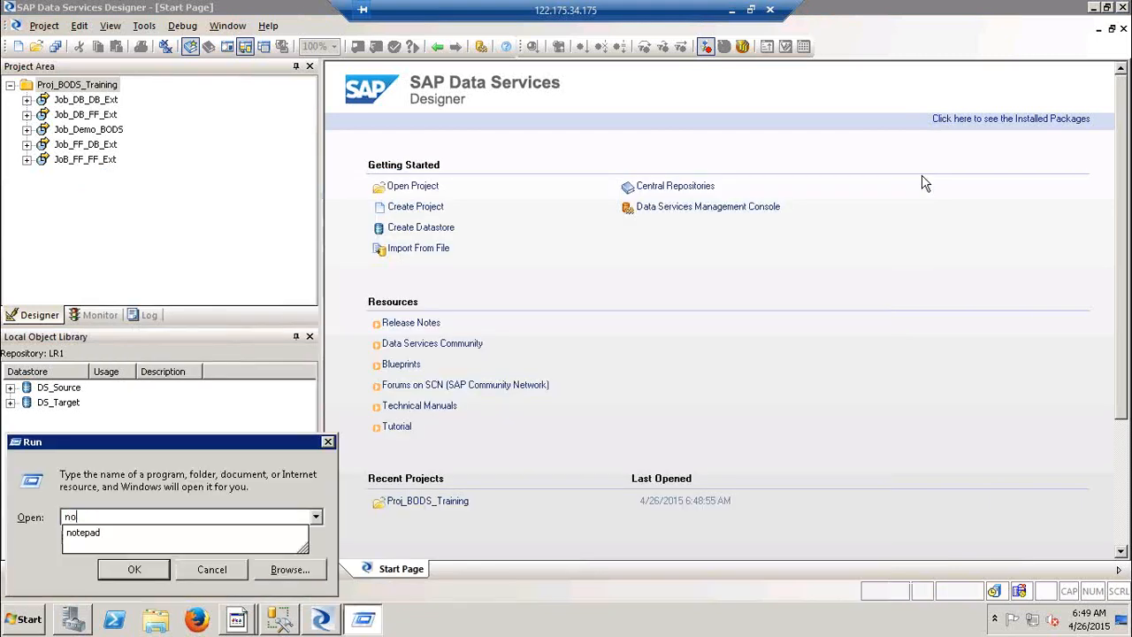
pyautogui.press('Return')
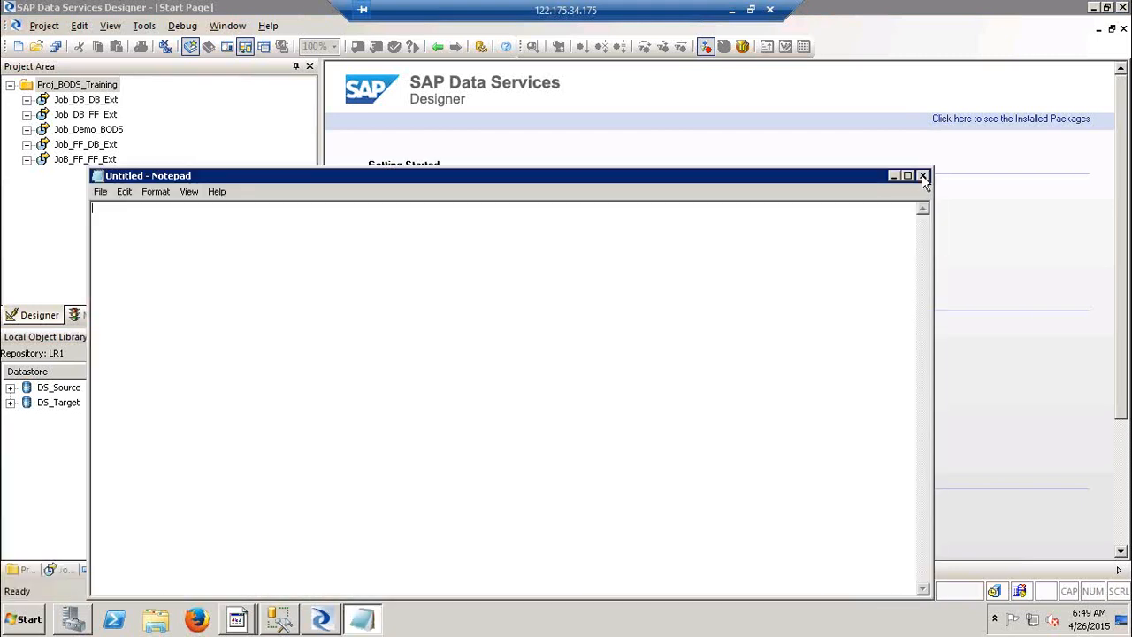
# Title the note 'ECC to DB Ext & Structured FF ( LSMW)'.
pyautogui.write('ECC to DB Ext & St')
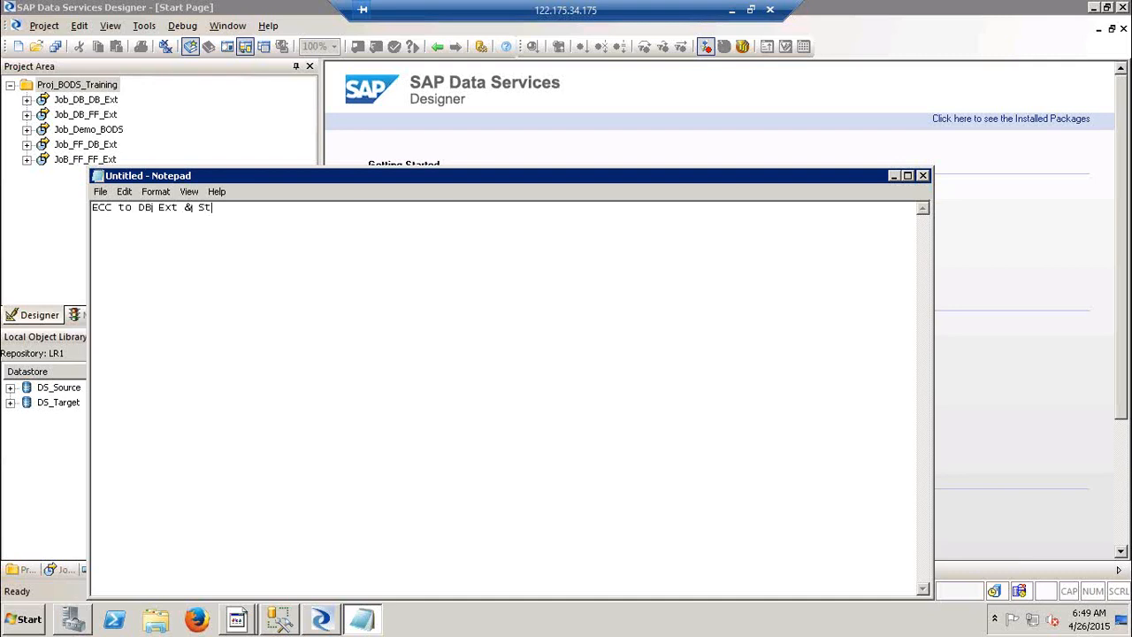
pyautogui.write('ructured FF ( LSMW')
pyautogui.press('BackSpace')
pyautogui.press('BackSpace')
pyautogui.write('MW)')
pyautogui.press('Return')
# List step 1 (application server name, instance number, user id, PWD) and '2) Import / Search the table'.
pyautogui.write('1) BO')
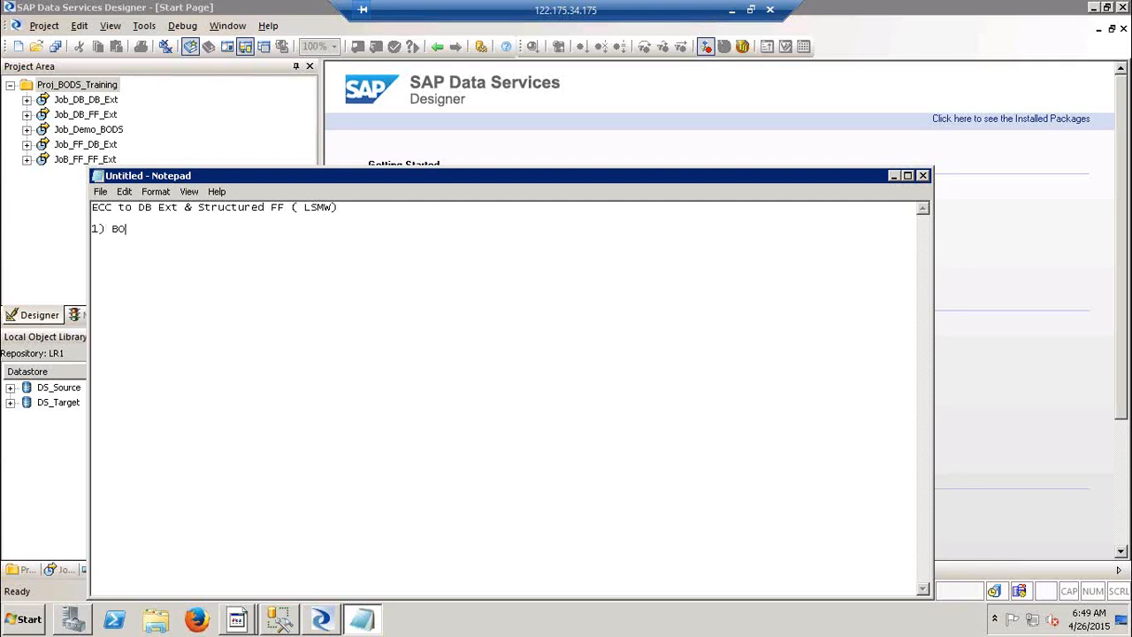
pyautogui.write('DS & ECC ( Data store) ')
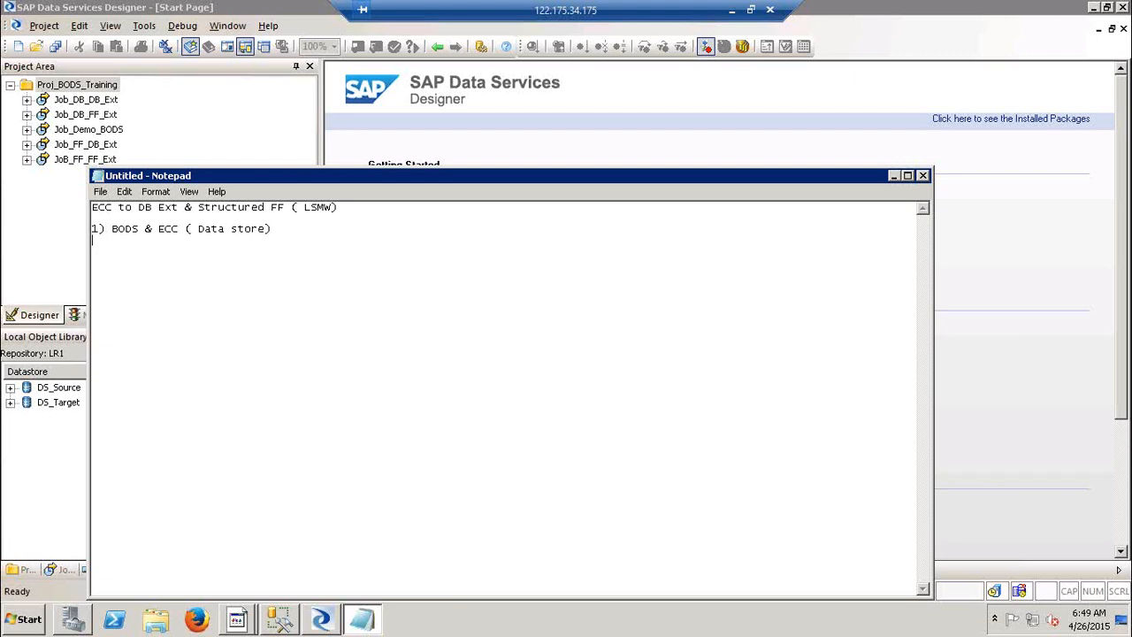
pyautogui.write('Application server name Instan')
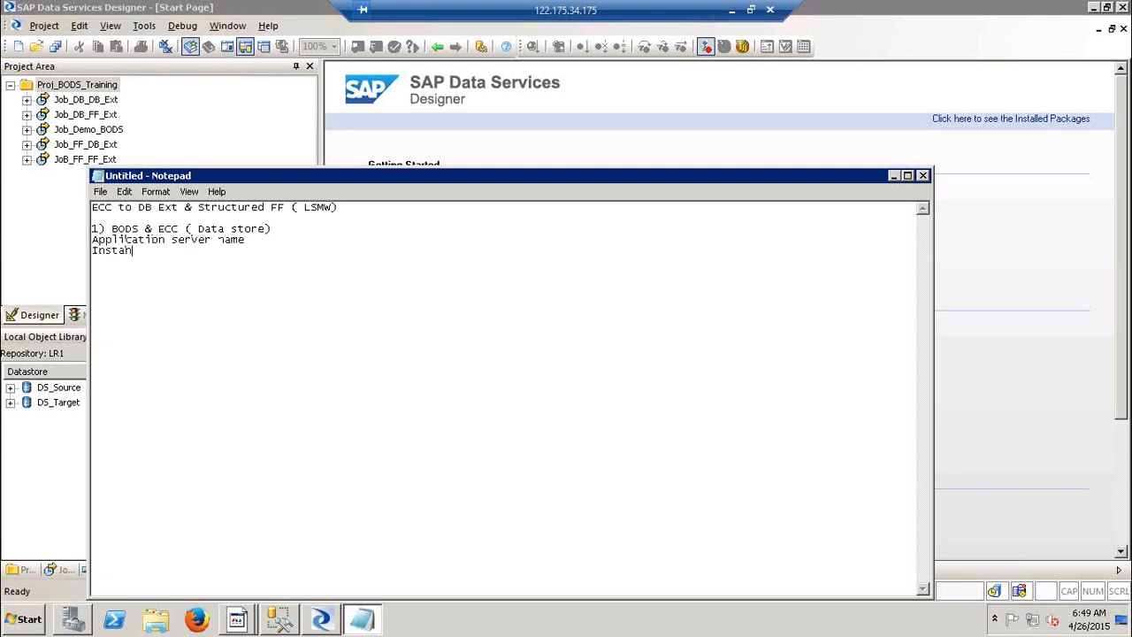
pyautogui.write('ce number')
pyautogui.press('Return')
pyautogui.write('User id ')
pyautogui.write('PWD')
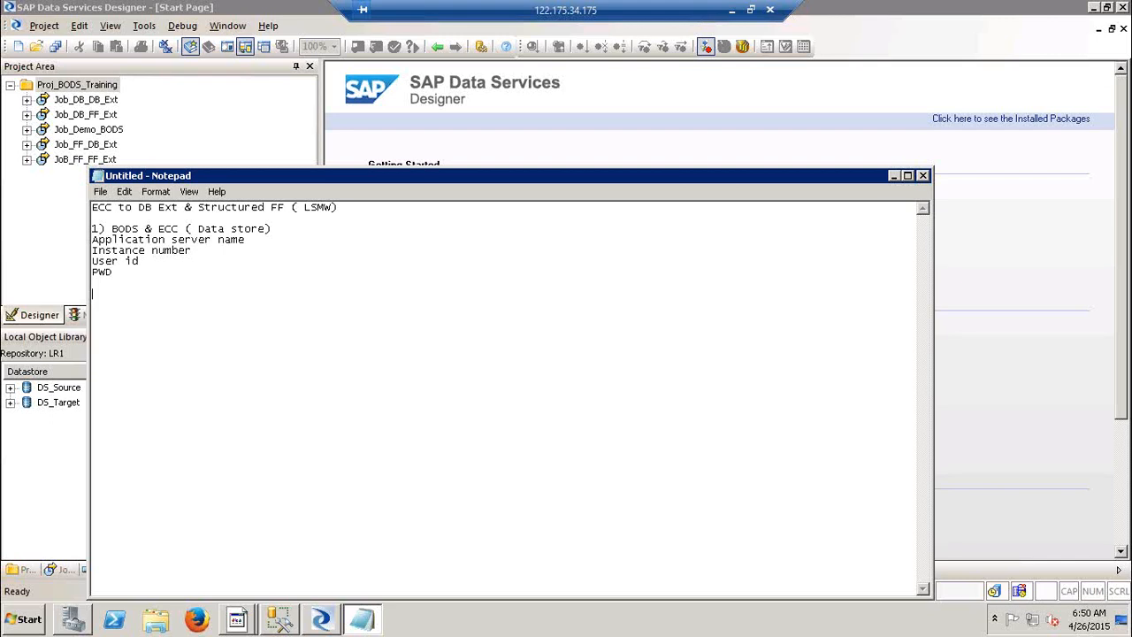
pyautogui.write('2) Import / Search the table')
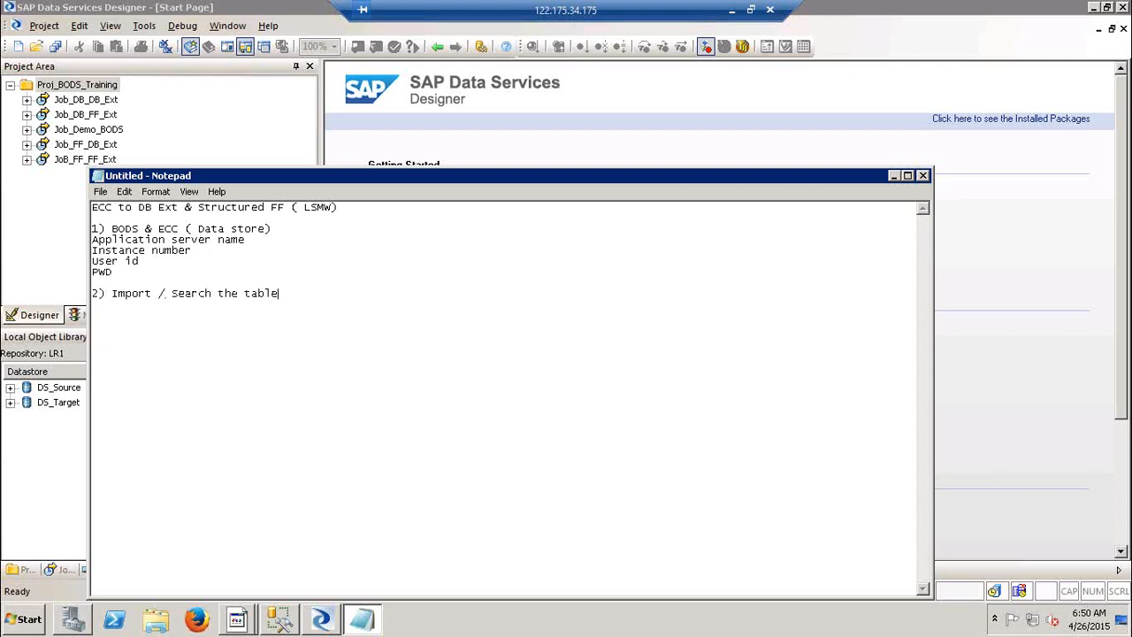
# Add step 3 (job, DF, source SAP table, template table, QT, flat file) and '4) Execute'.
pyautogui.press('Return')
pyautogui.write('3)')
pyautogui.write('Create a job, DF, Drag ')
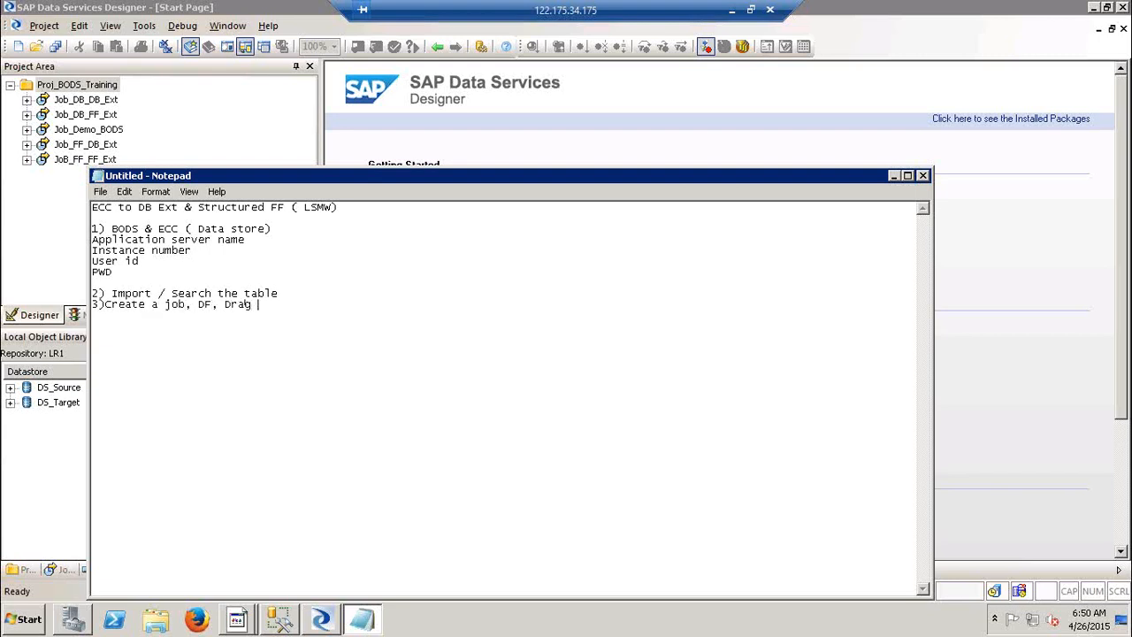
pyautogui.write('your Source SAP table')
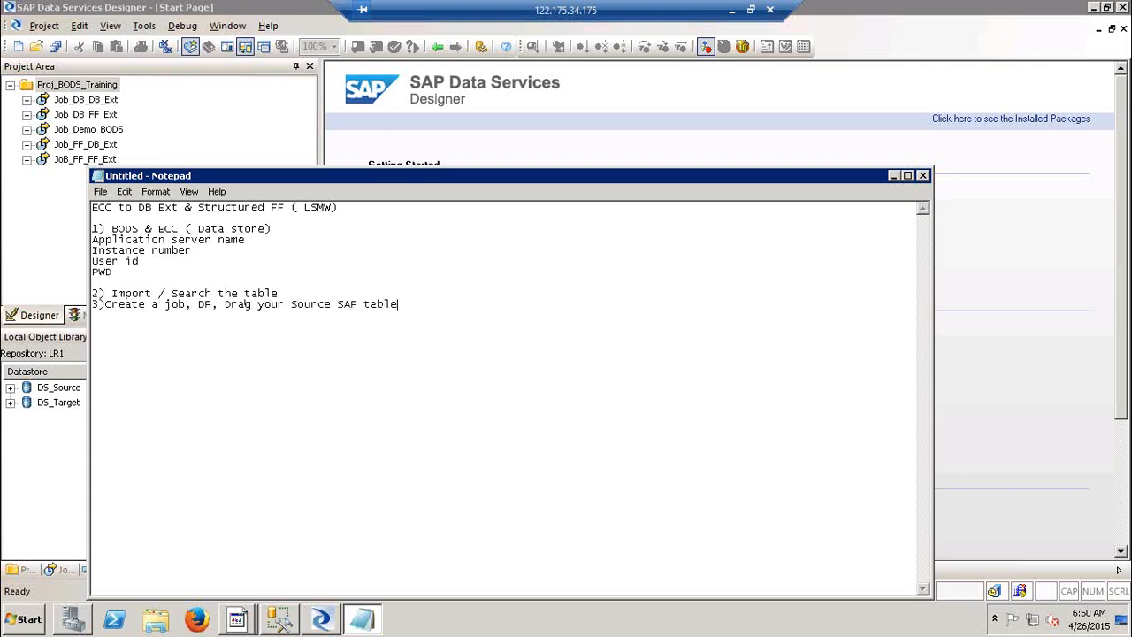
pyautogui.write(', Template table, QT, Craete a ')
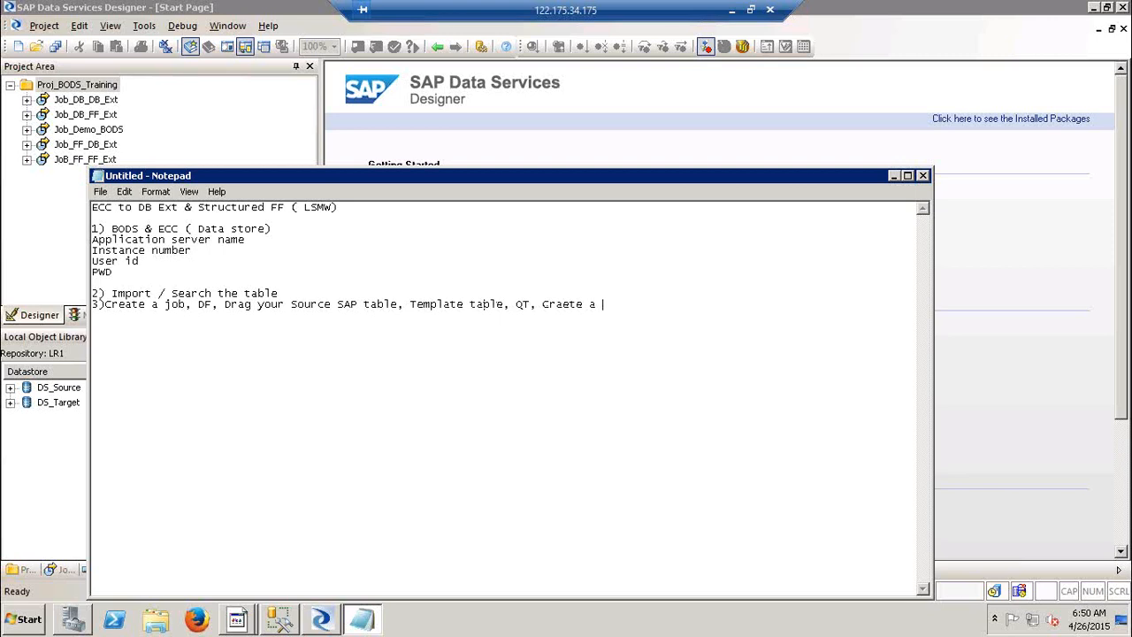
pyautogui.write('FF using QT, Connect')
pyautogui.press('Return')
pyautogui.write('4')
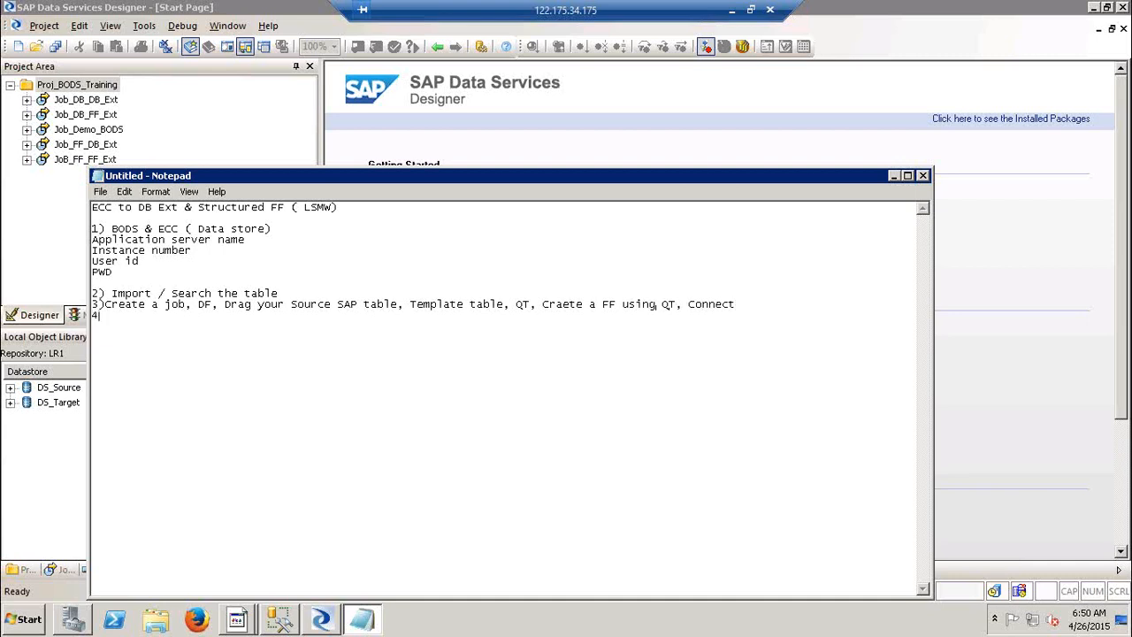
pyautogui.write(') Execute')
pyautogui.press('Return')
pyautogui.press('Return')
pyautogui.press('Return')
# From the Local Object Library, create datastore DS_SAP_SRC with type SAP Applications.
pyautogui.click(923, 176)
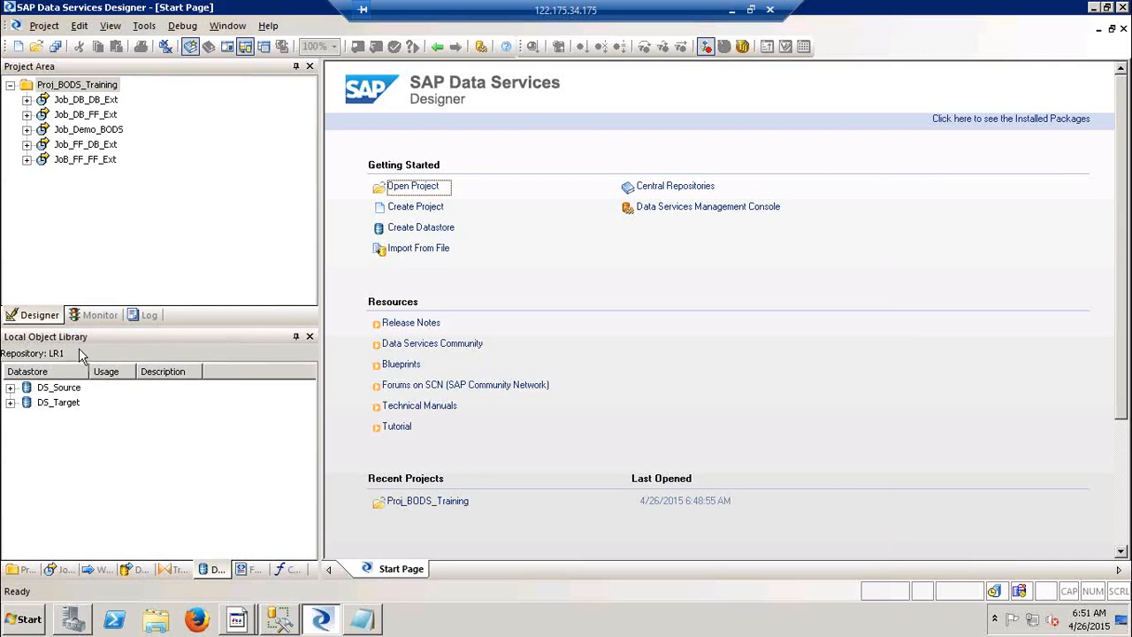
pyautogui.rightClick(65, 443)
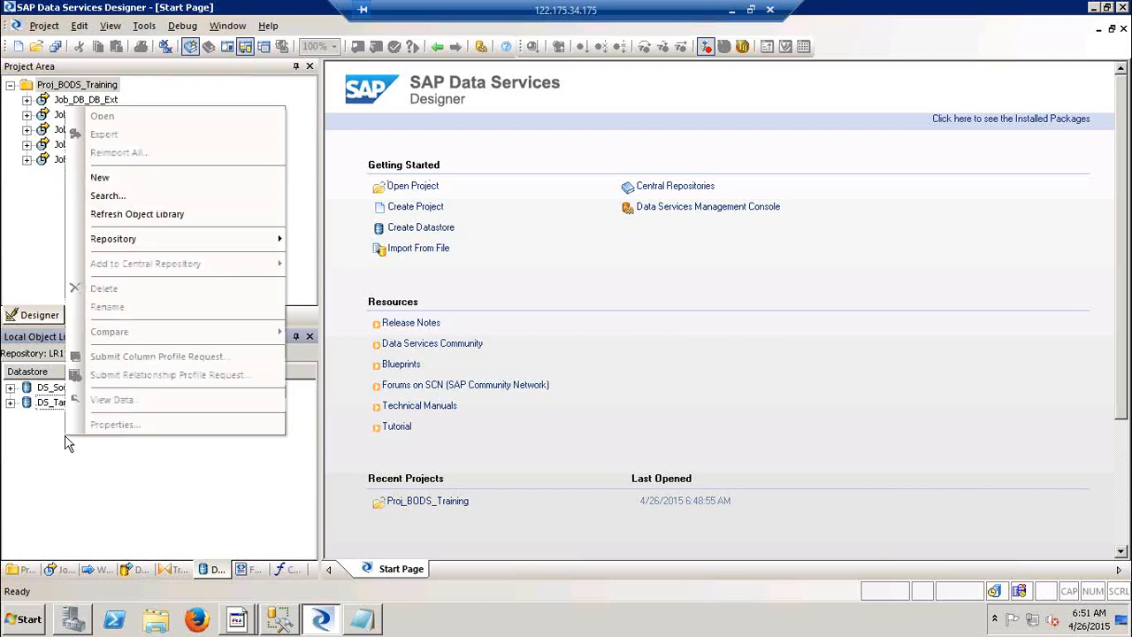
pyautogui.click(168, 181)
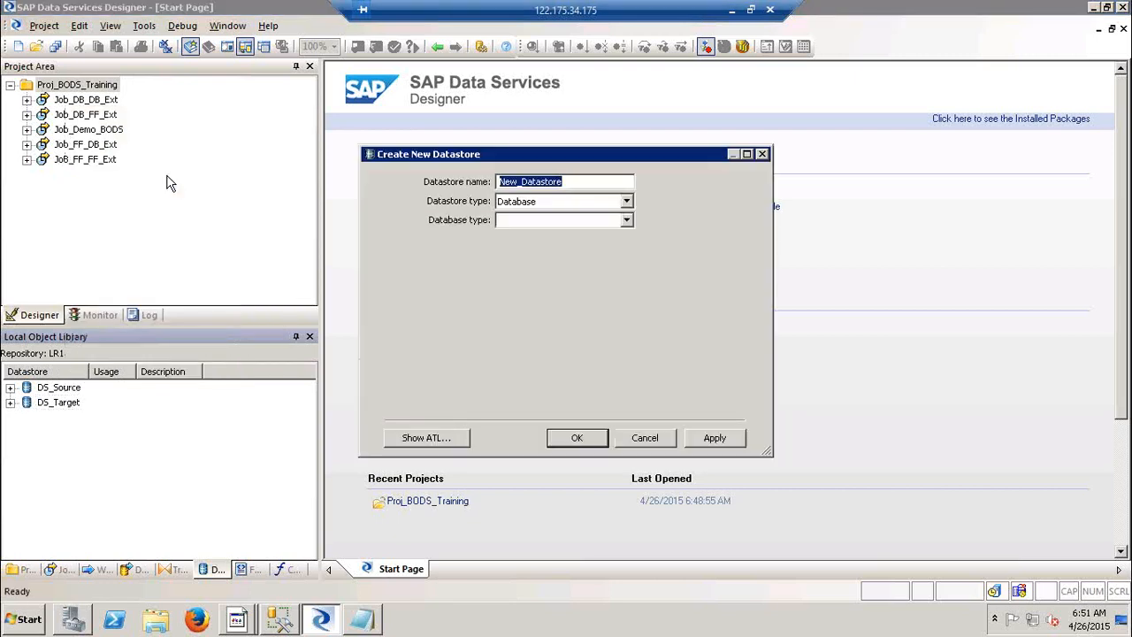
pyautogui.write('DS_SAP')
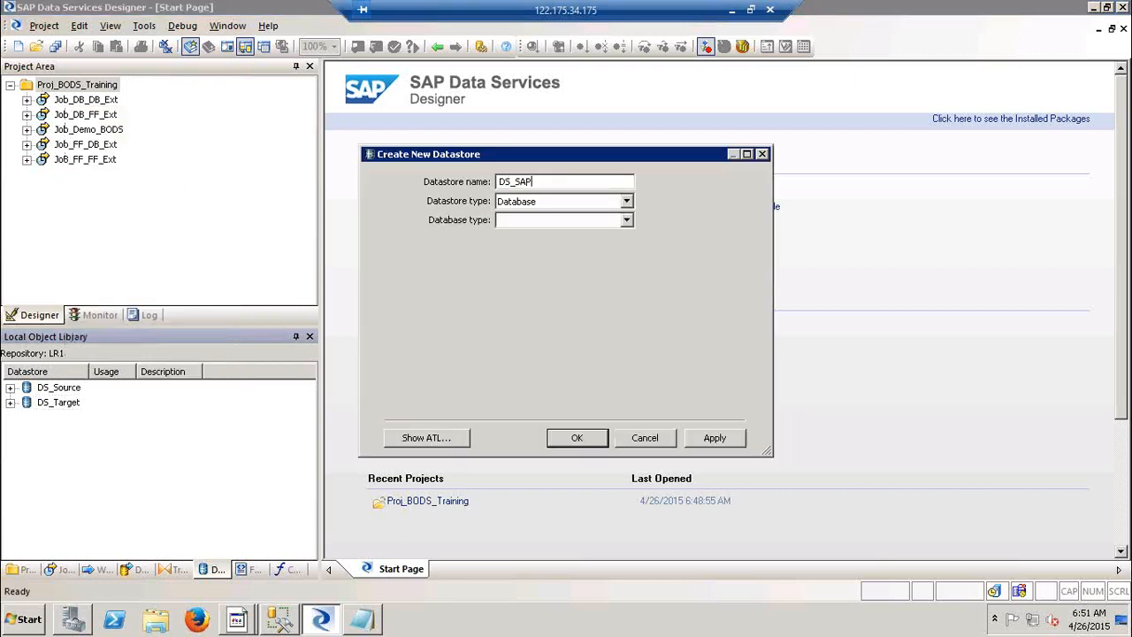
pyautogui.write('_SRC')
pyautogui.click(561, 203)
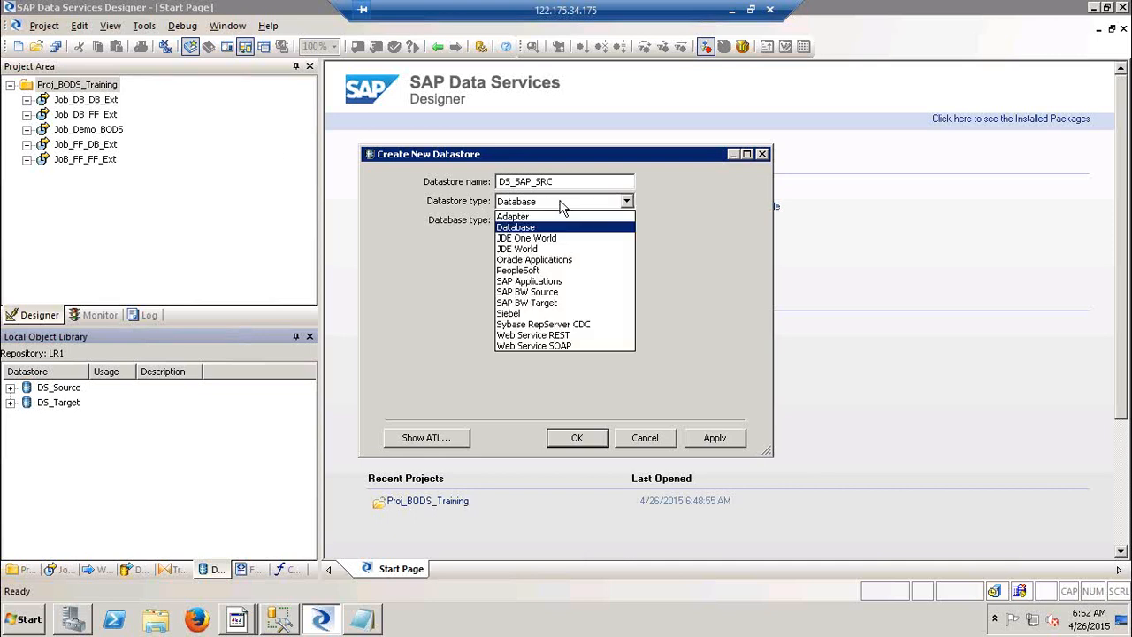
pyautogui.click(549, 283)
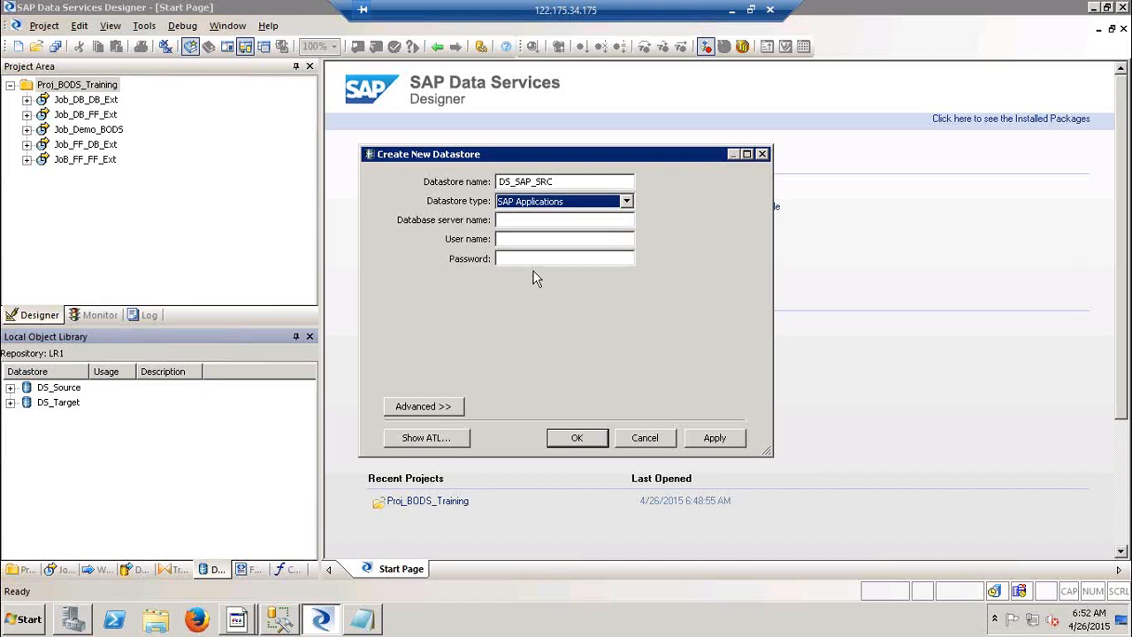
pyautogui.click(521, 220)
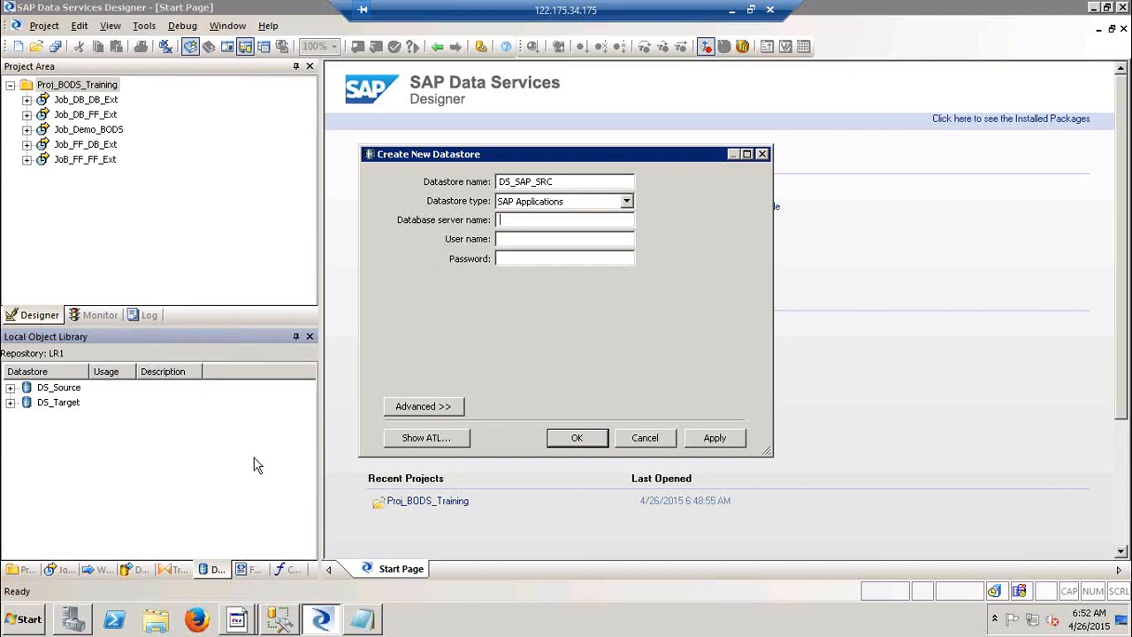
# Open SAP Logon and look at the ECC 6.0 EHP6 connection's options, then close it.
pyautogui.press('super+d')
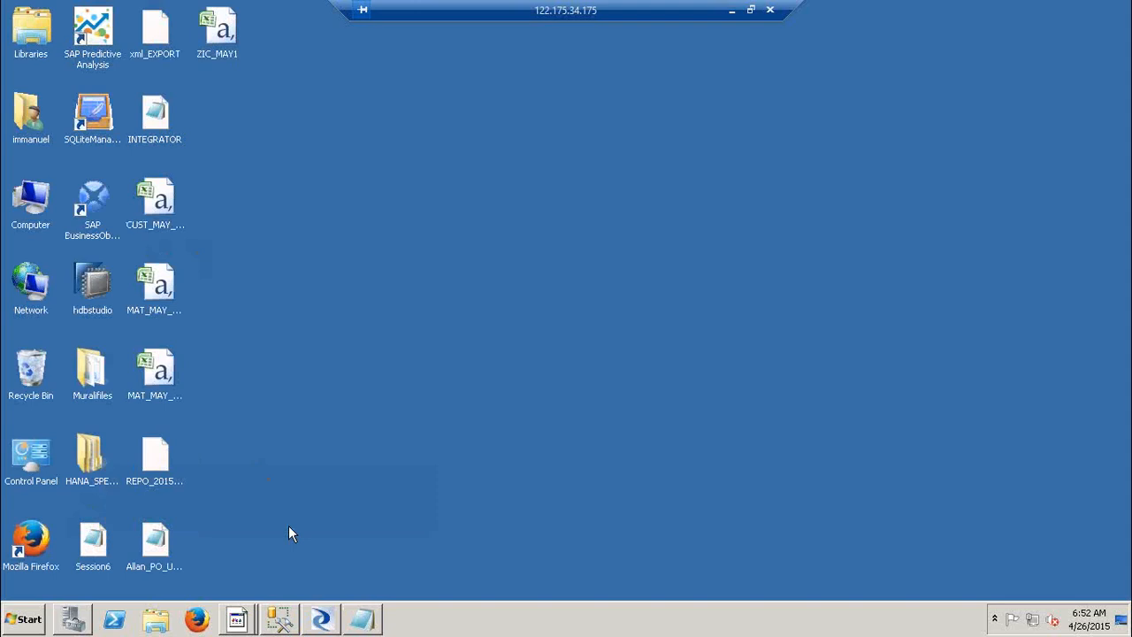
pyautogui.moveTo(237, 620)
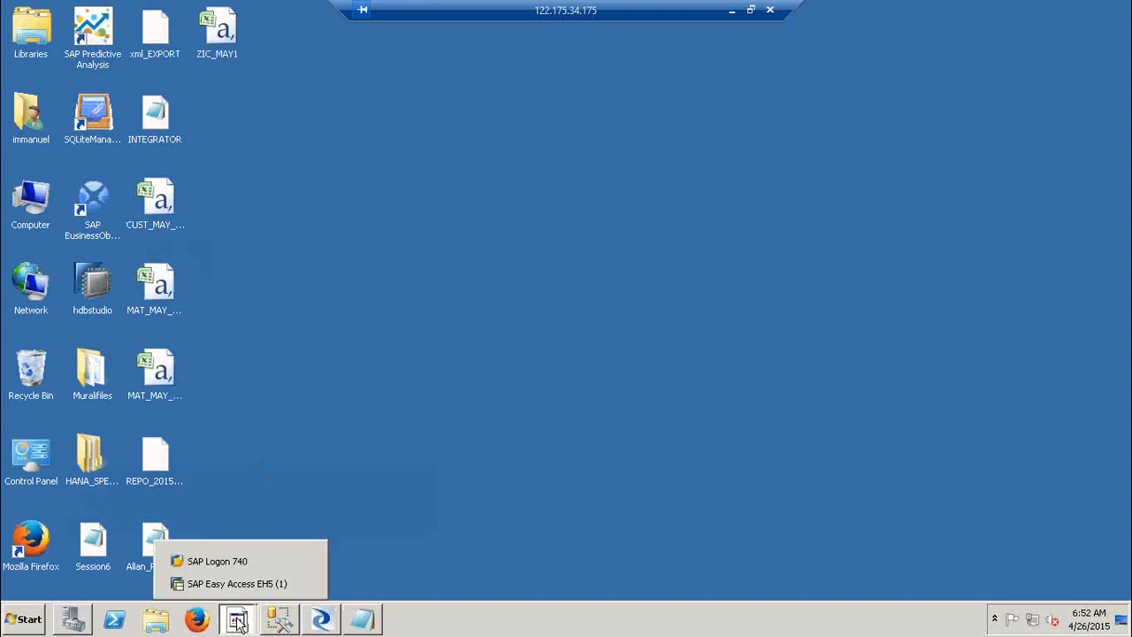
pyautogui.click(227, 560)
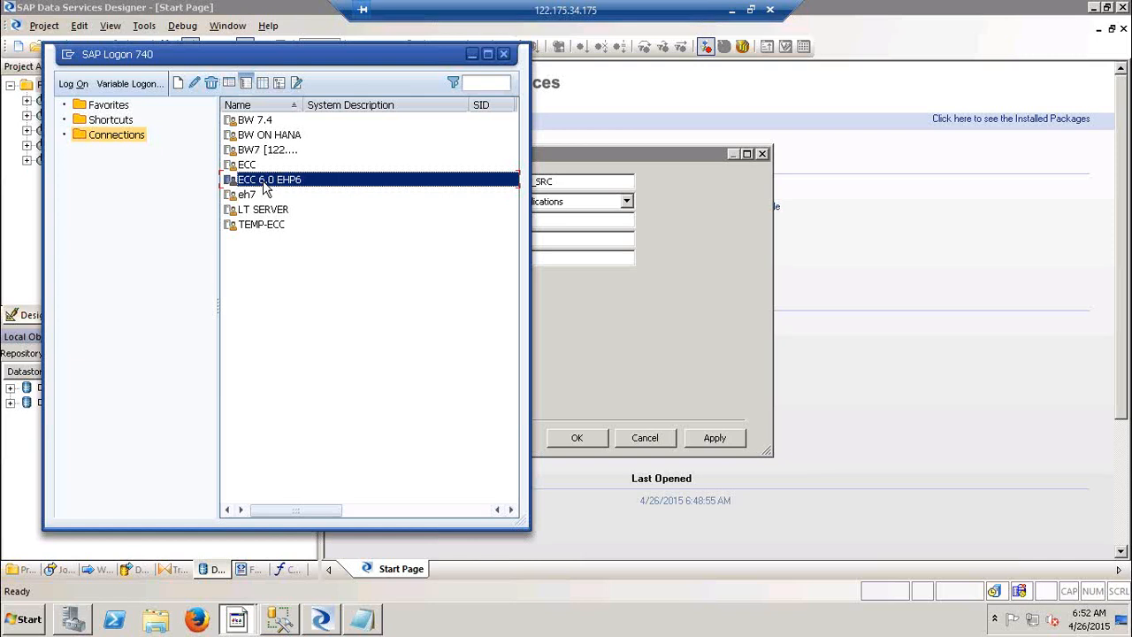
pyautogui.rightClick(263, 185)
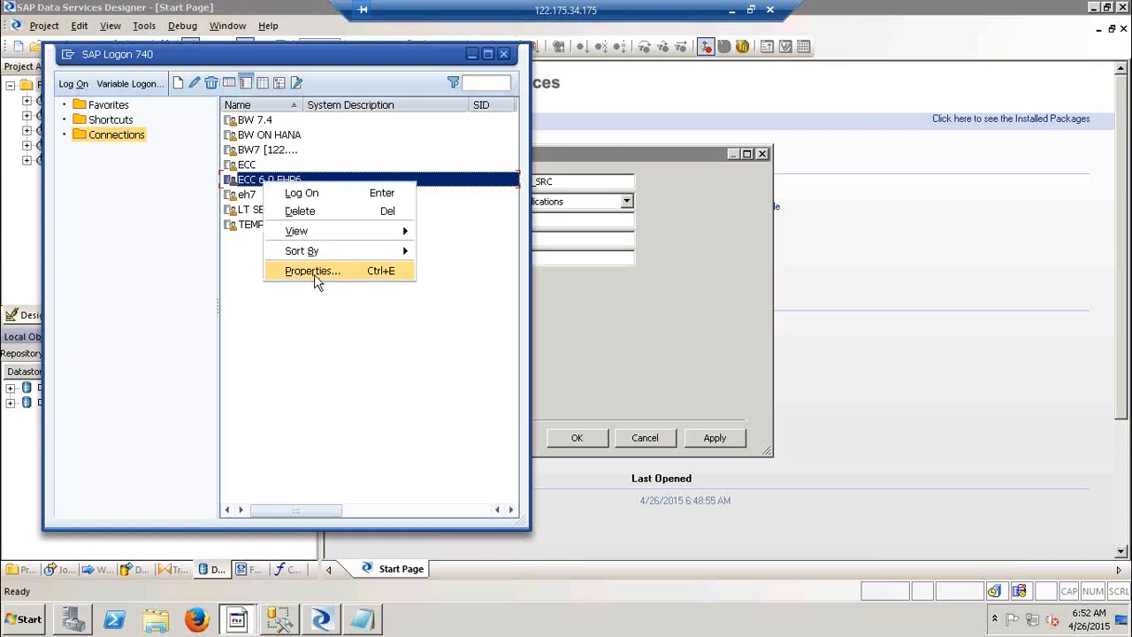
pyautogui.click(507, 55)
pyautogui.click(504, 54)
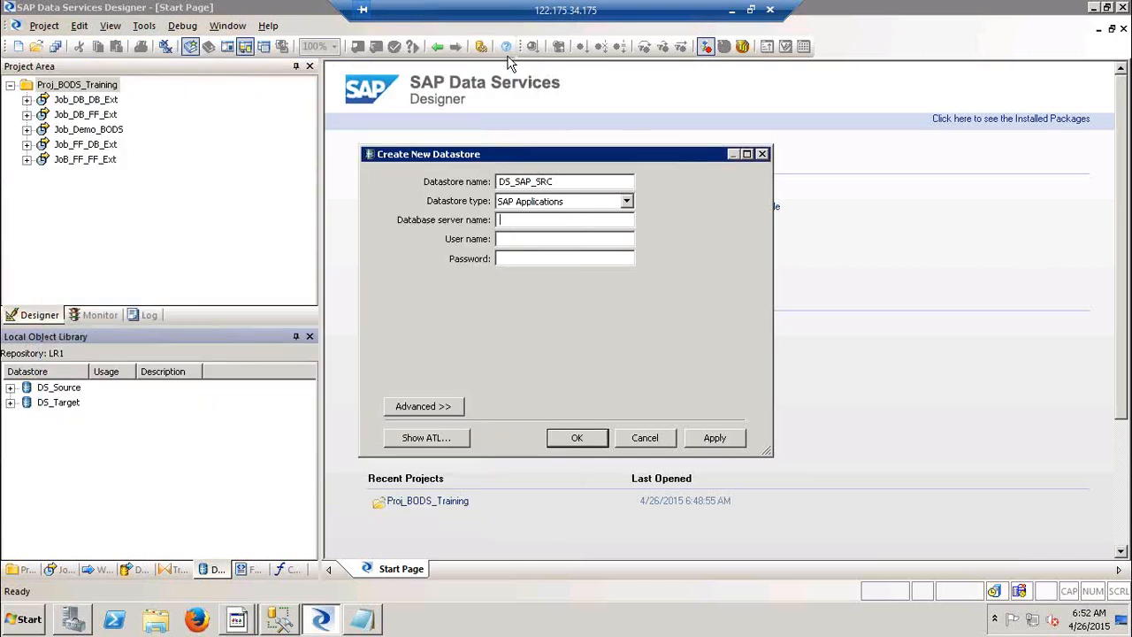
# Relaunch SAP Logon from SAP Front End and select ECC 6.0 EHP6's application server eccehp6.
pyautogui.click(19, 621)
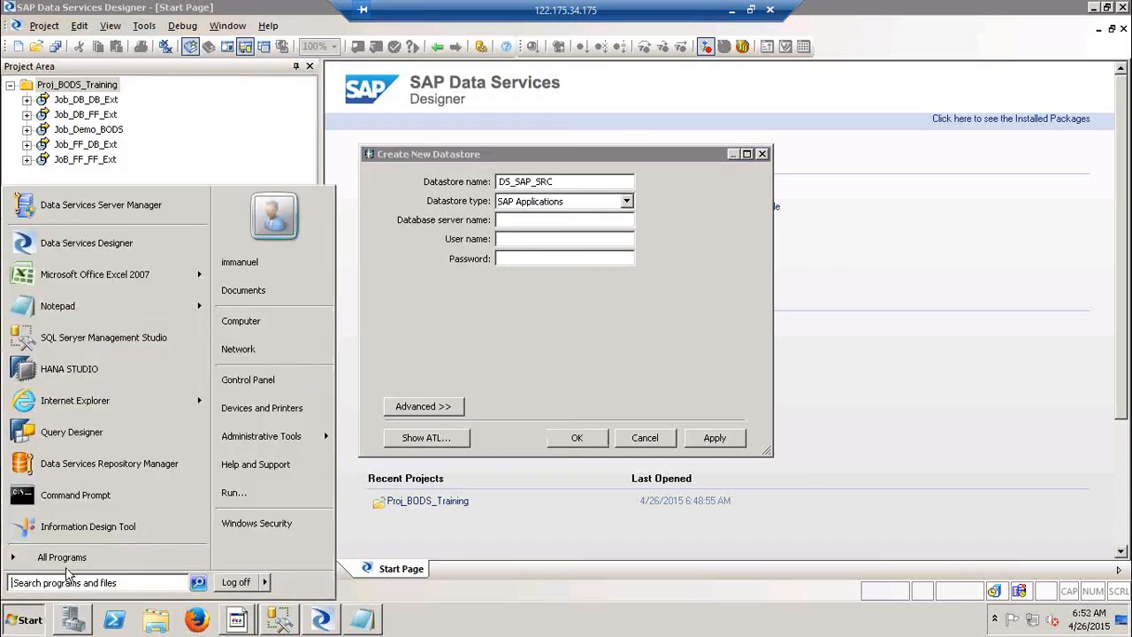
pyautogui.click(62, 557)
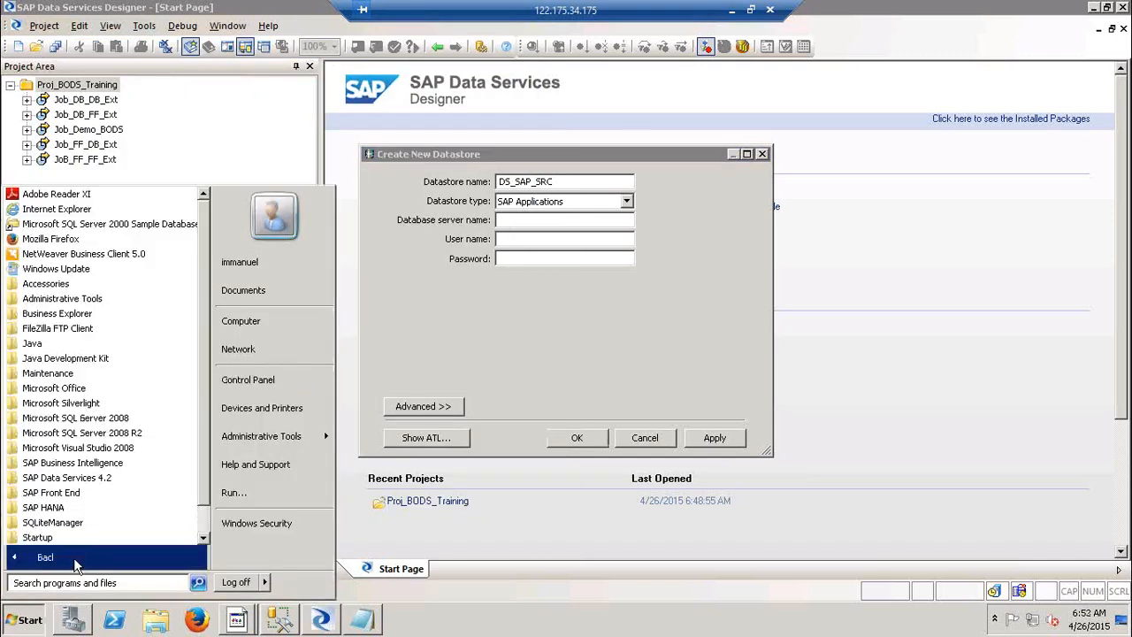
pyautogui.click(98, 499)
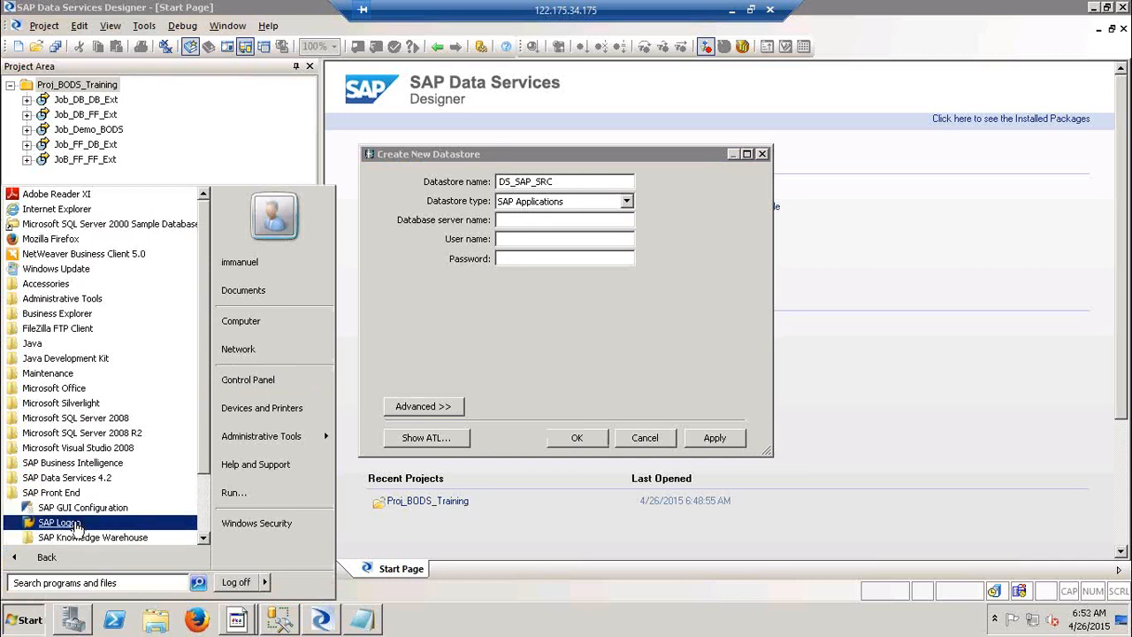
pyautogui.click(76, 526)
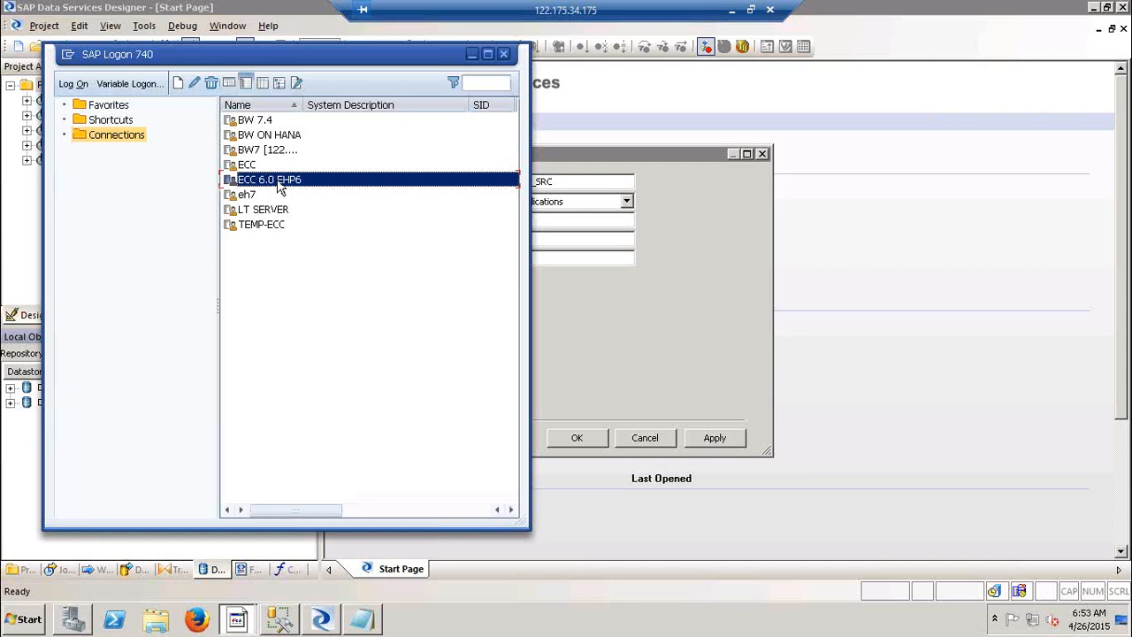
pyautogui.rightClick(280, 186)
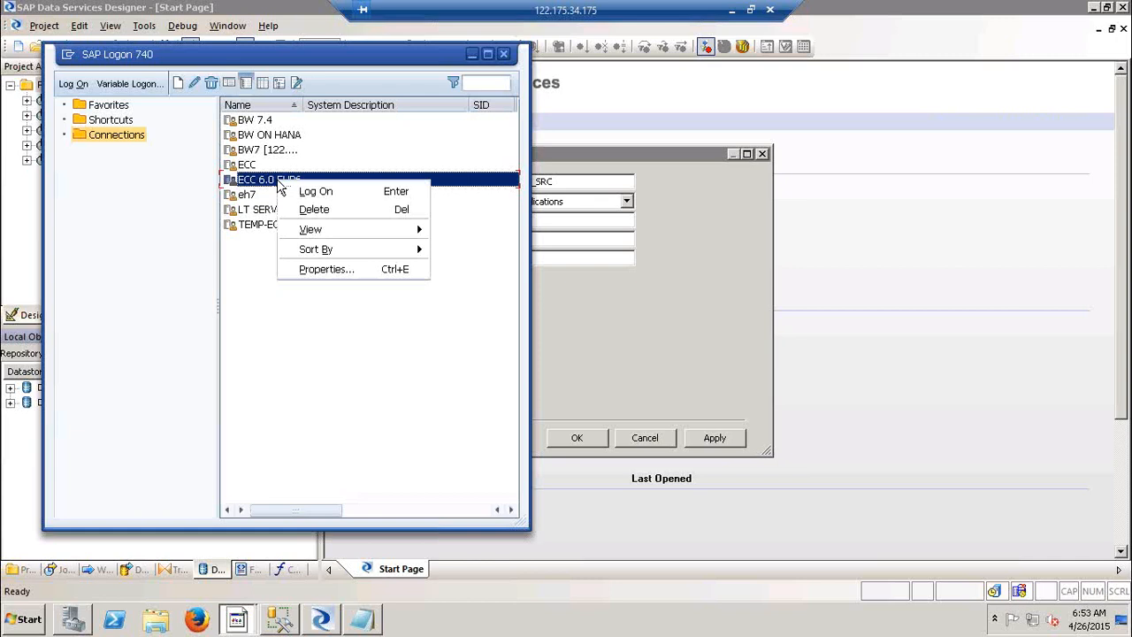
pyautogui.click(326, 271)
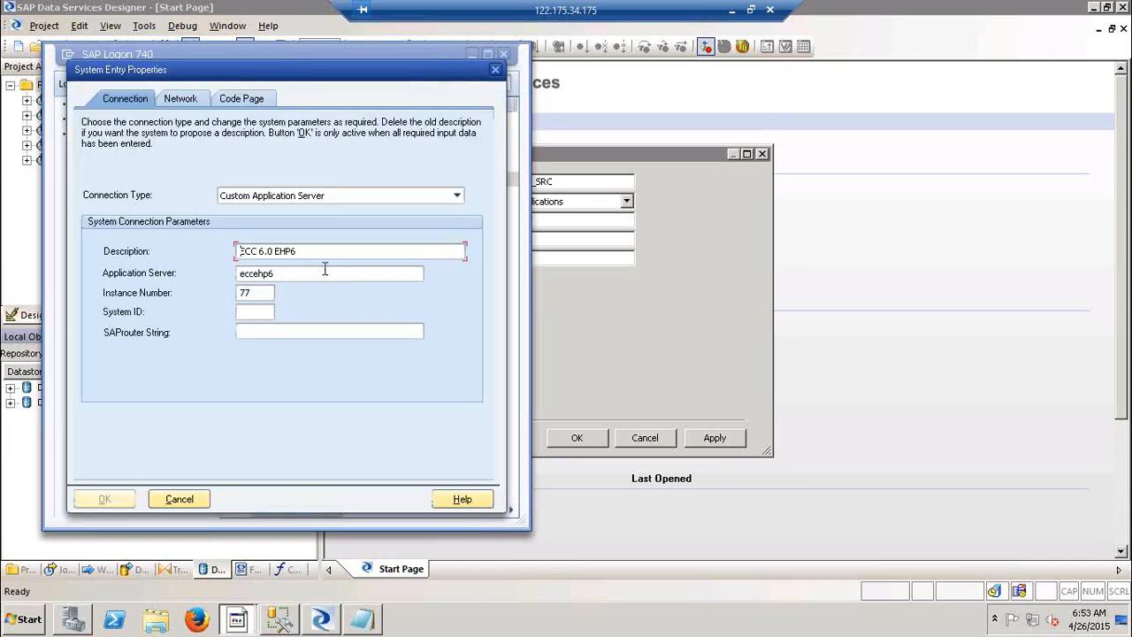
pyautogui.doubleClick(333, 275)
pyautogui.hotkey('ctrl', 'c')
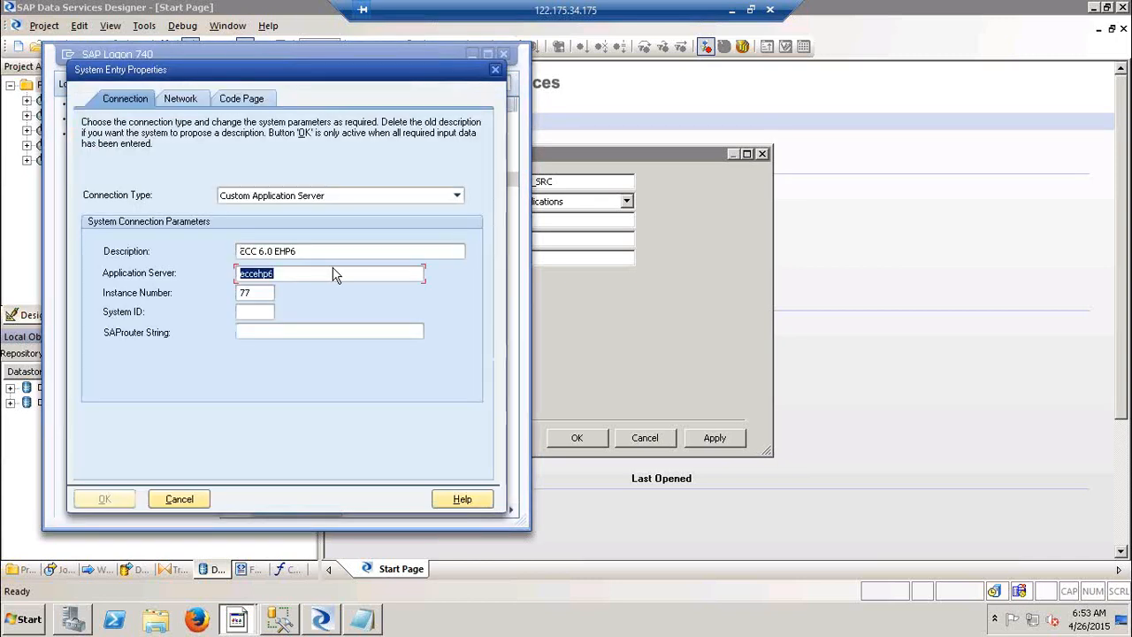
pyautogui.hotkey('alt', 'Tab')
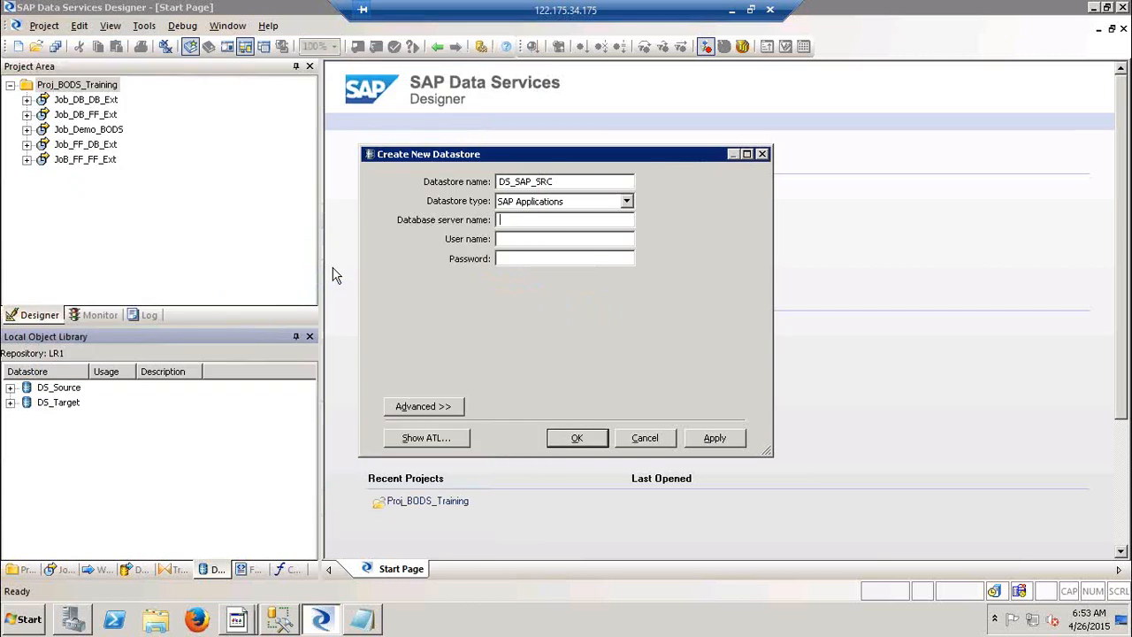
# Paste eccehp6 as database server name, enter the user name and password, and show Advanced settings.
pyautogui.hotkey('alt', 'Tab')
pyautogui.hotkey('alt', 'Tab')
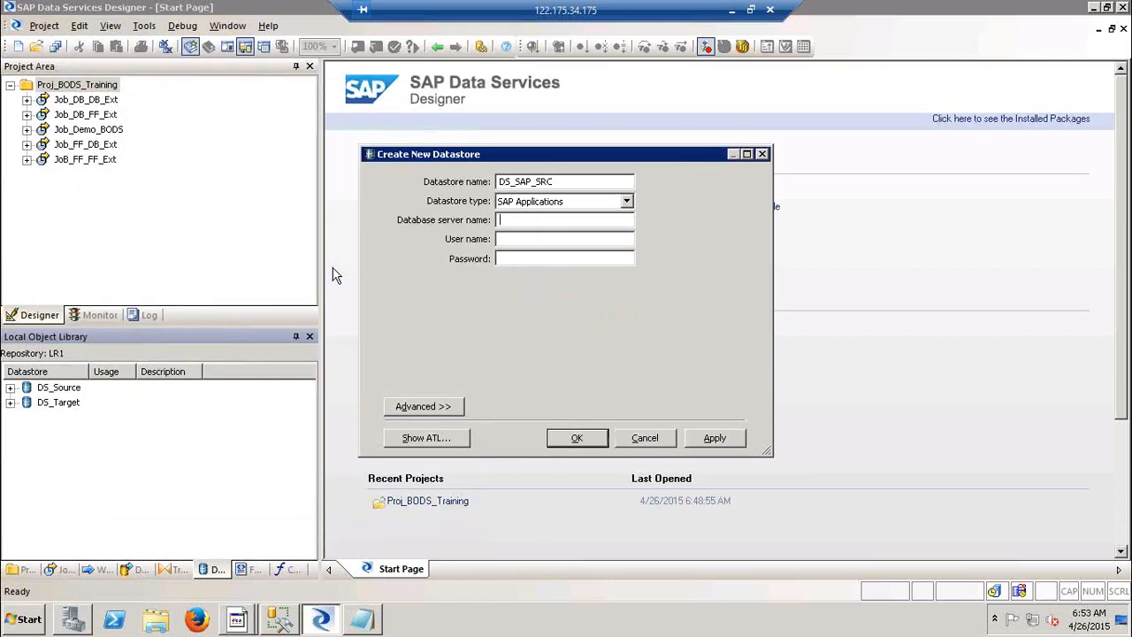
pyautogui.hotkey('ctrl', 'v')
pyautogui.write('Immanuel********')
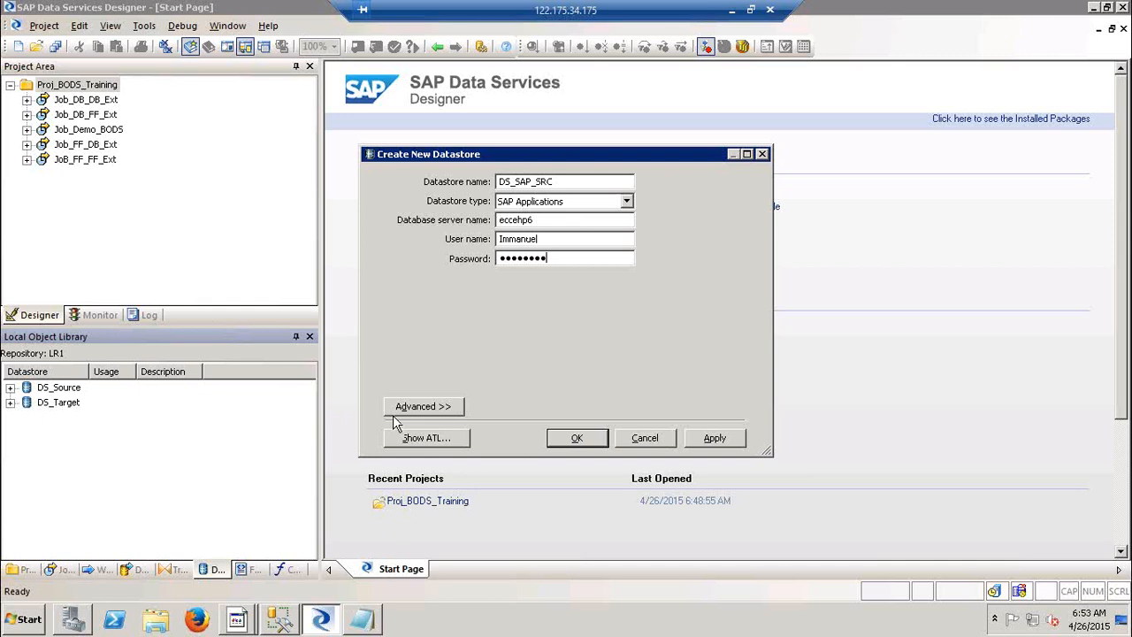
pyautogui.click(421, 407)
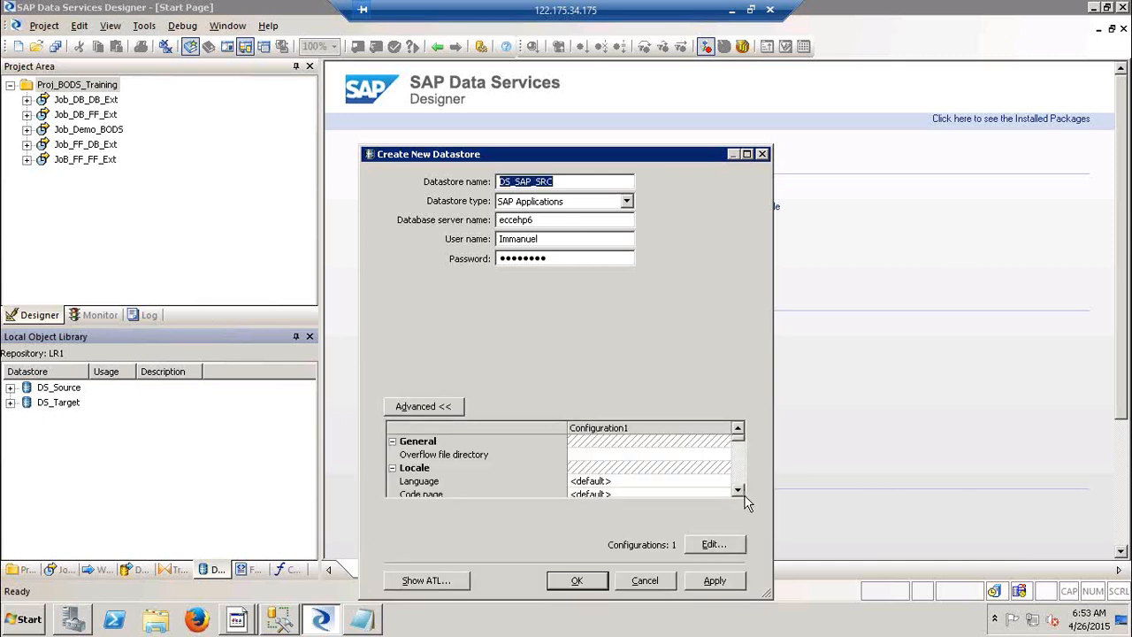
pyautogui.click(740, 492)
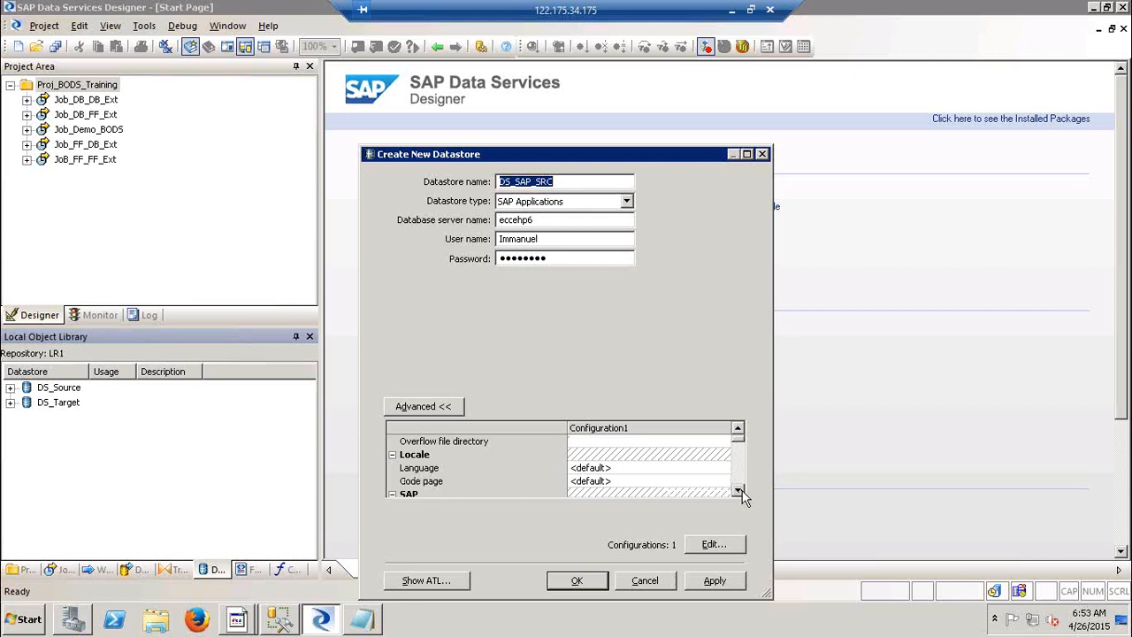
pyautogui.click(738, 429)
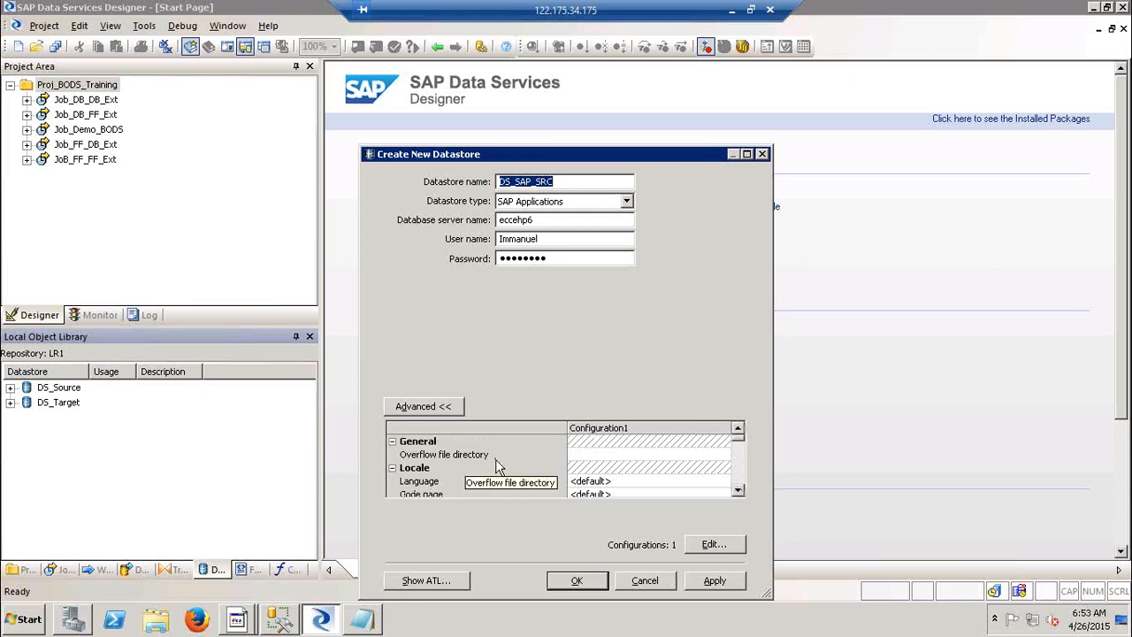
pyautogui.click(742, 495)
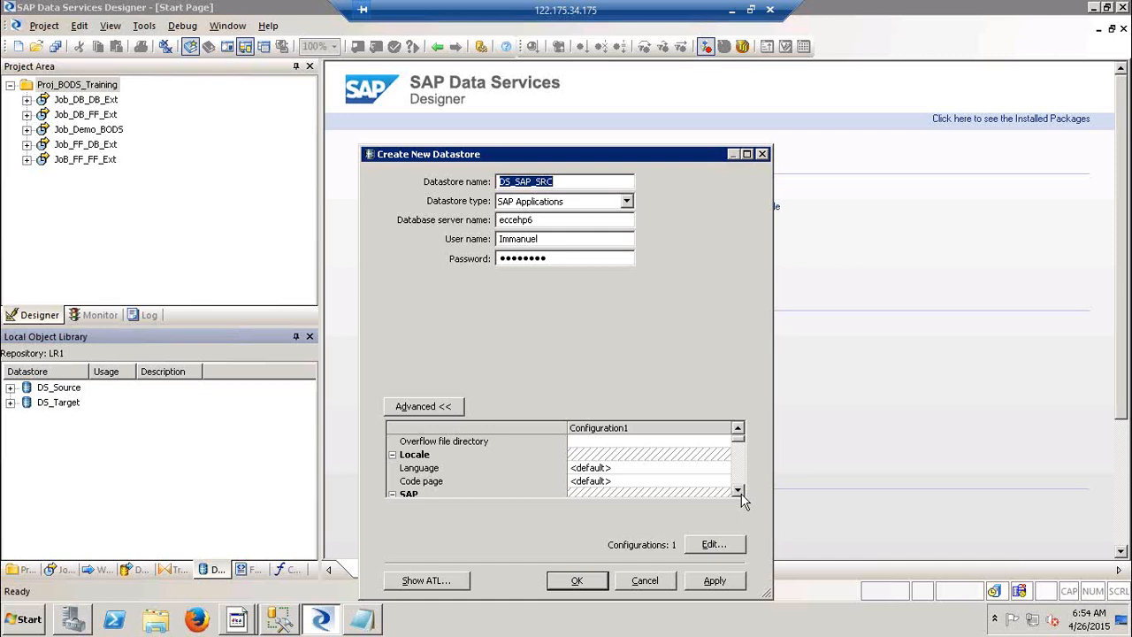
pyautogui.click(737, 492)
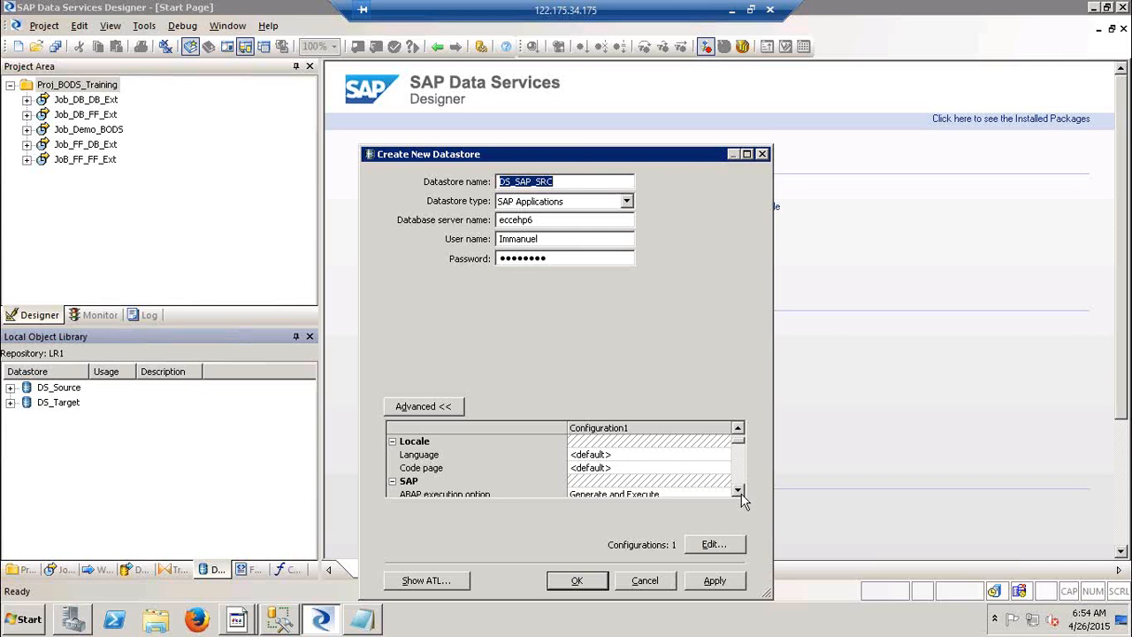
pyautogui.click(738, 491)
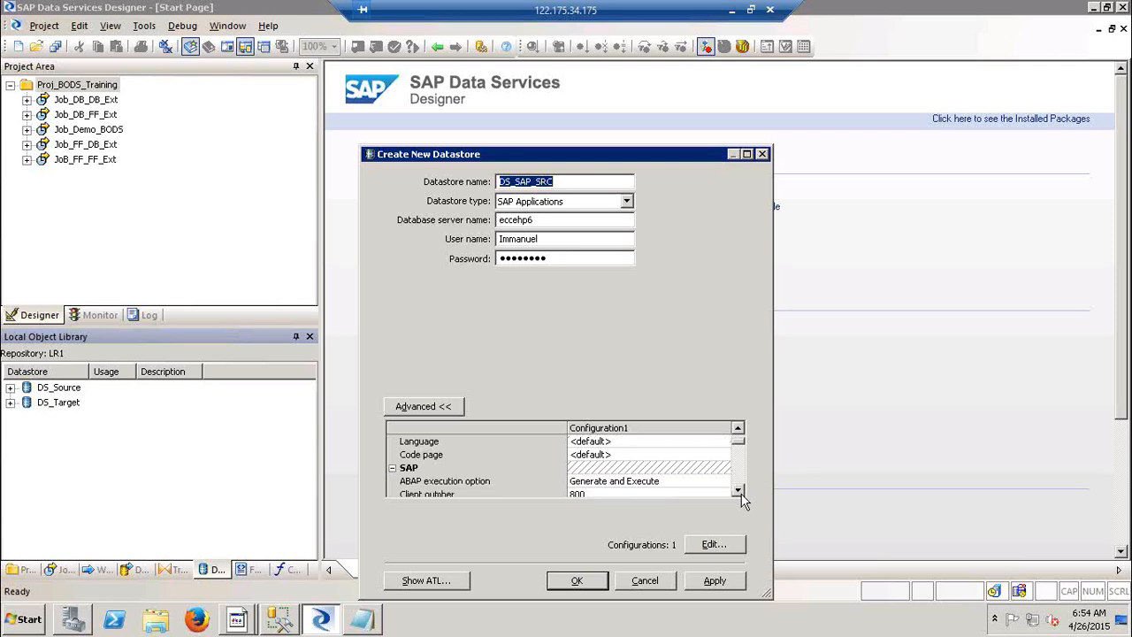
pyautogui.click(738, 491)
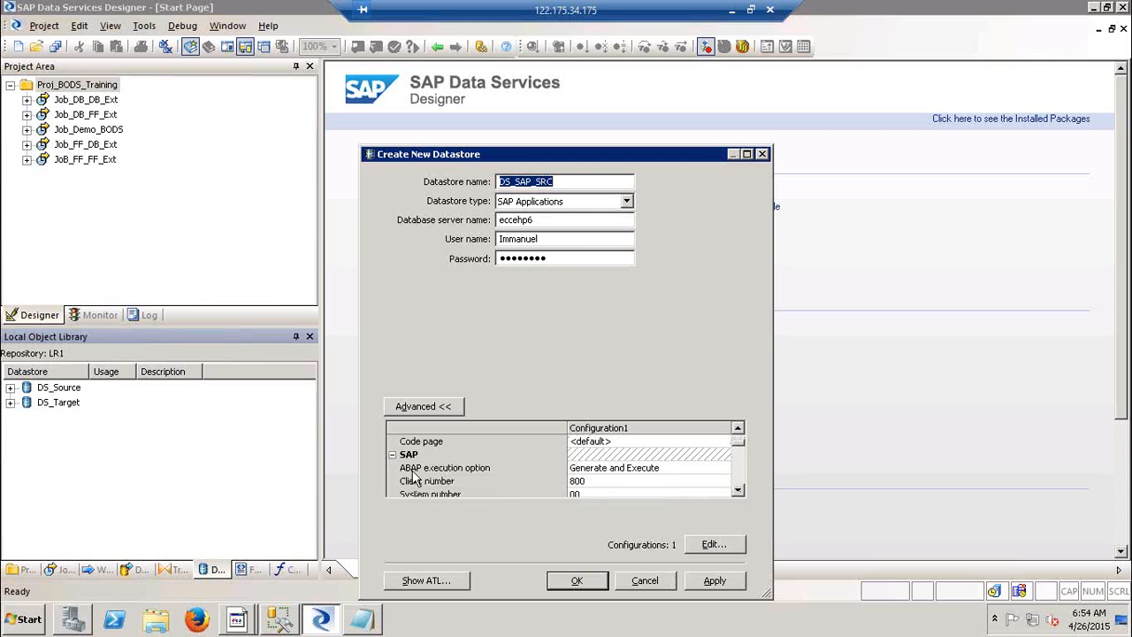
pyautogui.click(686, 474)
pyautogui.click(688, 474)
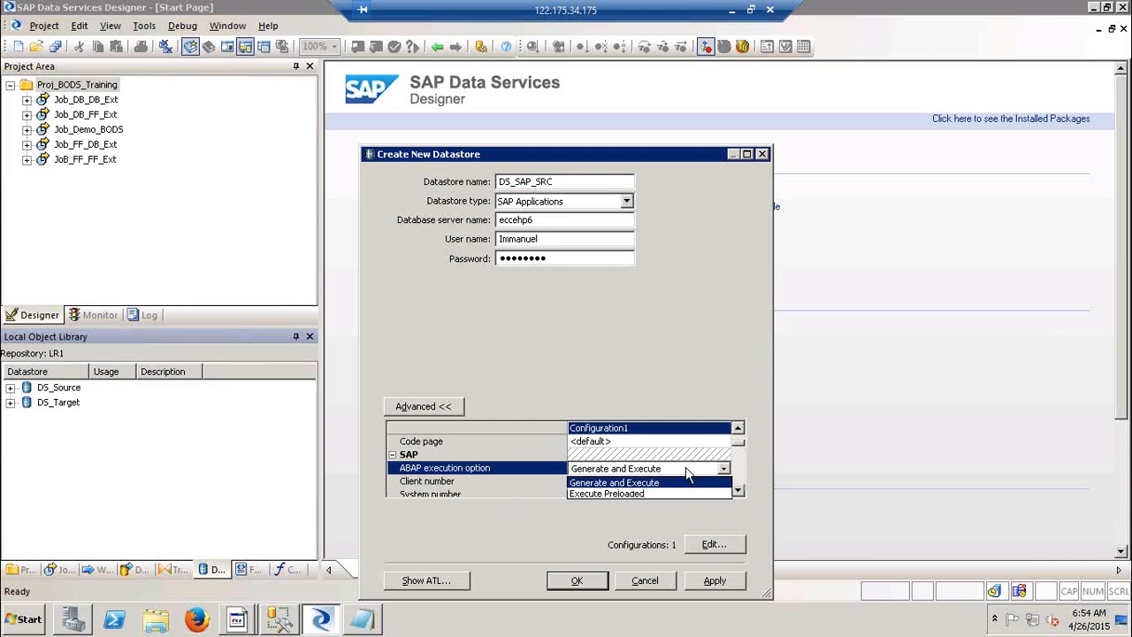
pyautogui.click(687, 471)
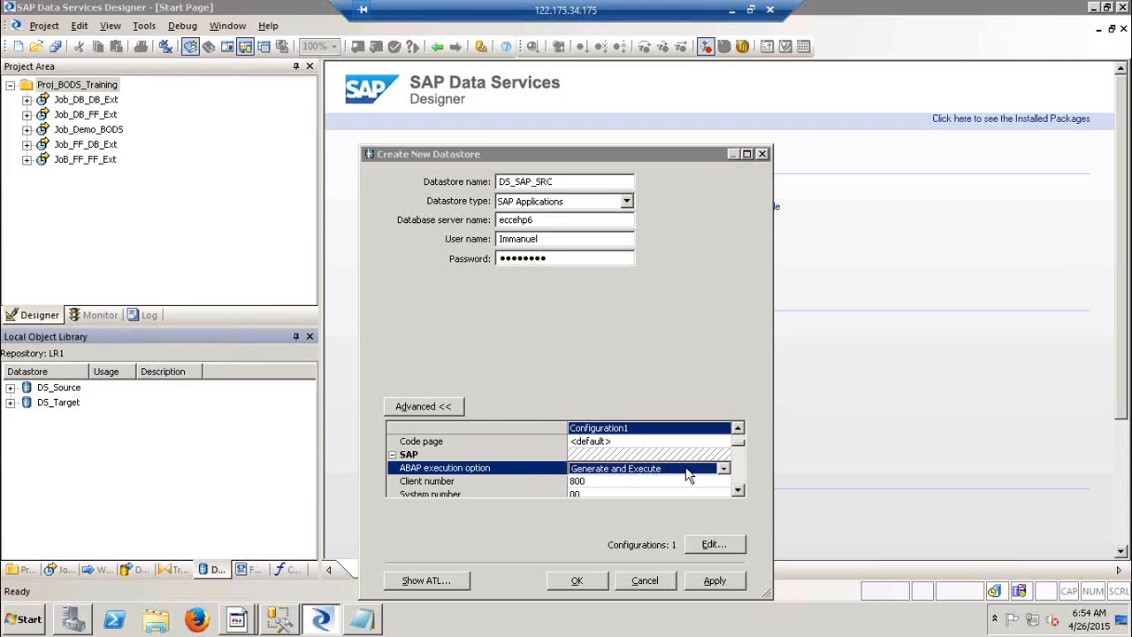
# Launch Paint and draw a circle, a wide ellipse and a rounded rectangle.
pyautogui.press('super+r')
pyautogui.write('msp')
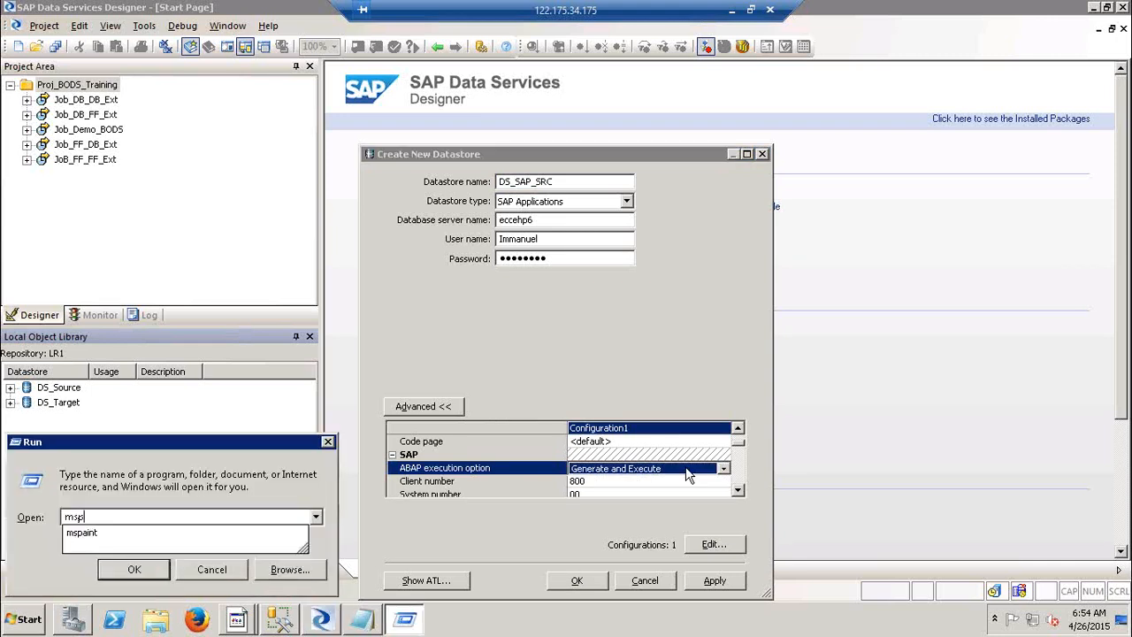
pyautogui.write('aint')
pyautogui.press('Return')
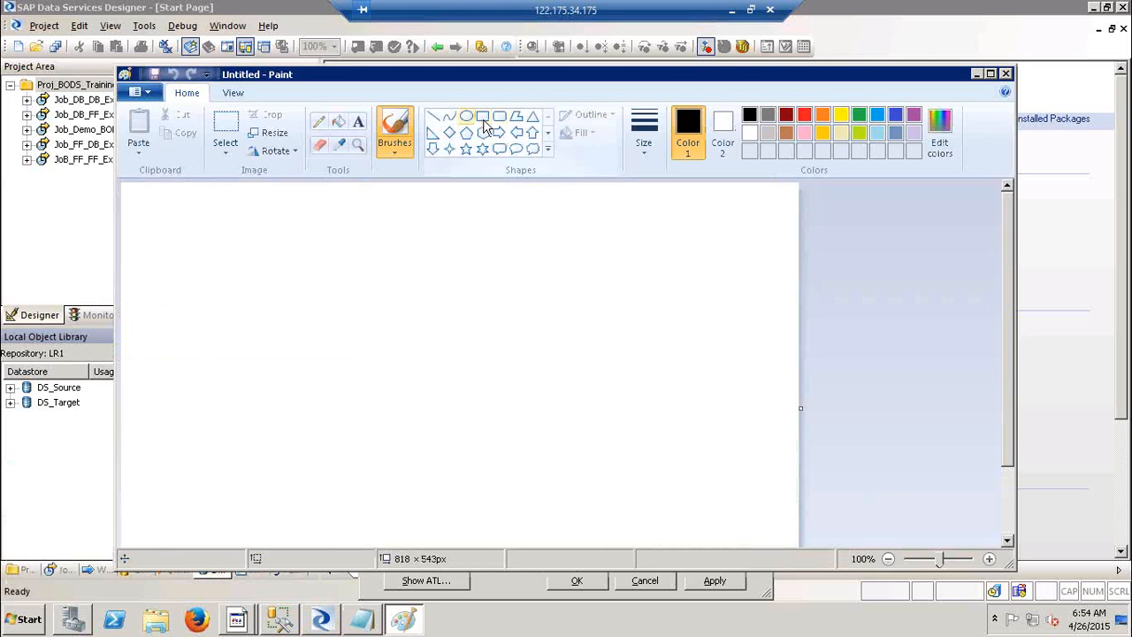
pyautogui.click(484, 122)
pyautogui.moveTo(246, 235)
pyautogui.mouseDown()
pyautogui.moveTo(313, 328)
pyautogui.moveTo(335, 335)
pyautogui.mouseUp()
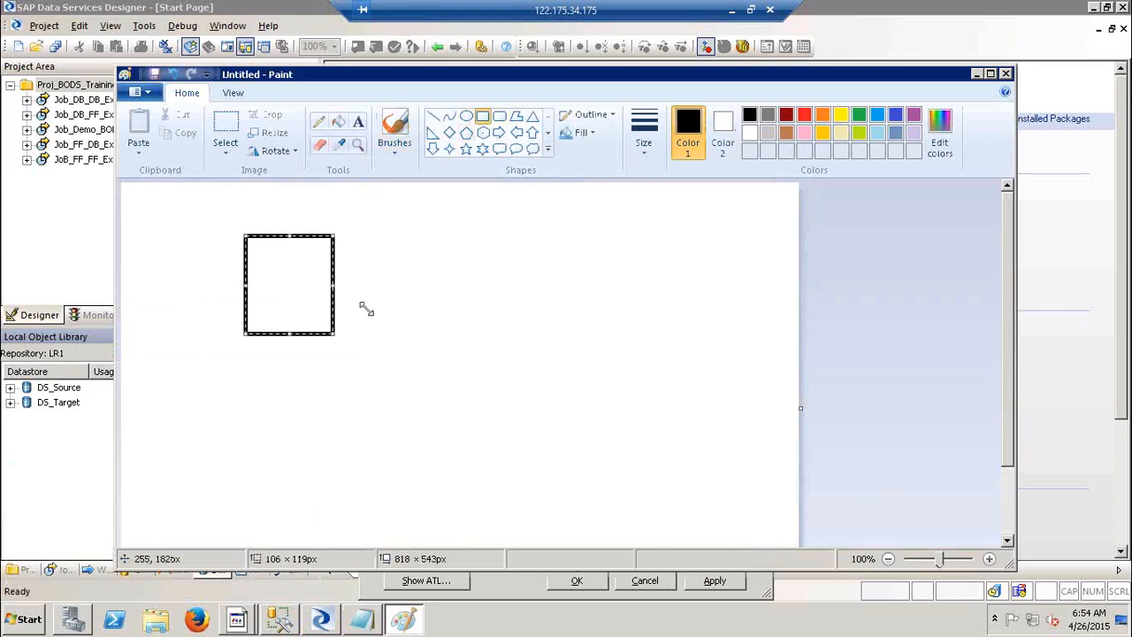
pyautogui.hotkey('ctrl', 'z')
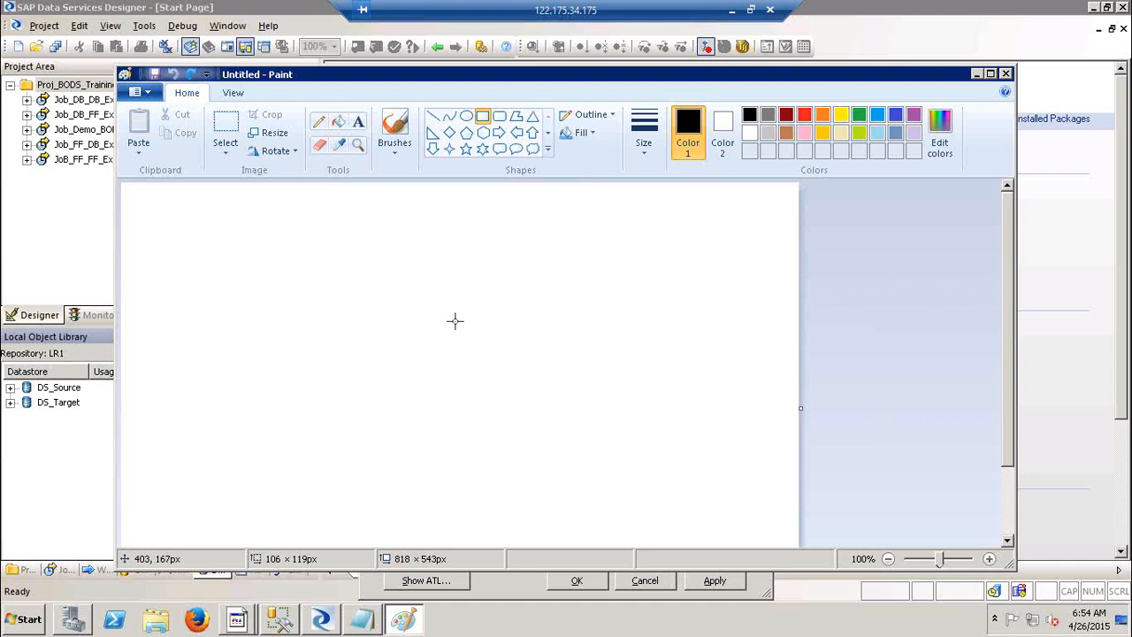
pyautogui.click(466, 117)
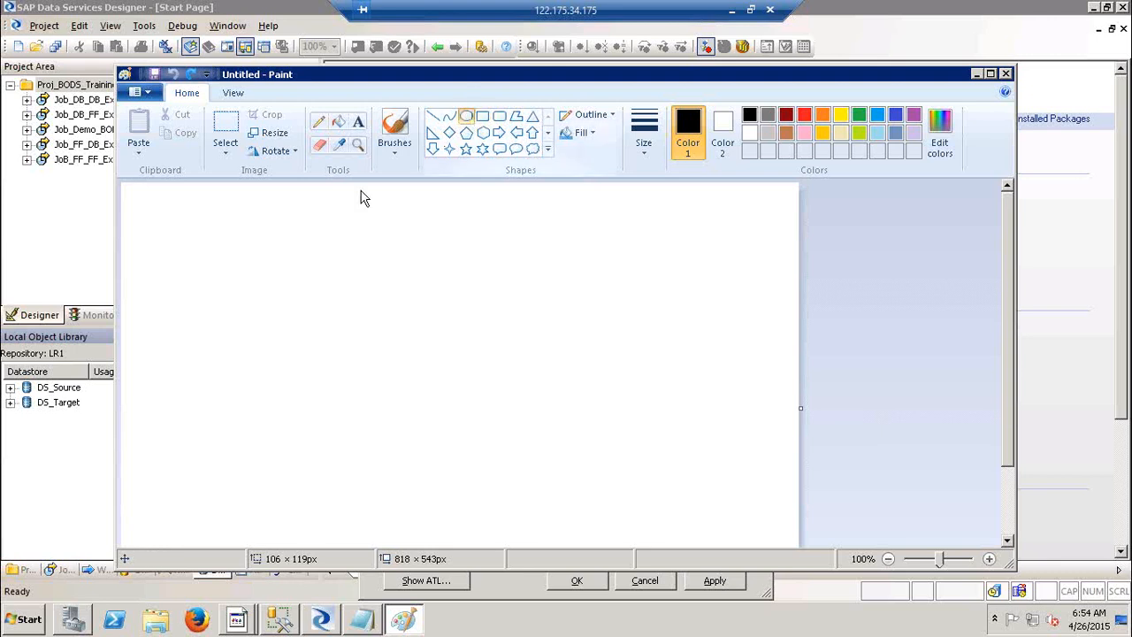
pyautogui.moveTo(216, 264); pyautogui.dragTo(303, 347)
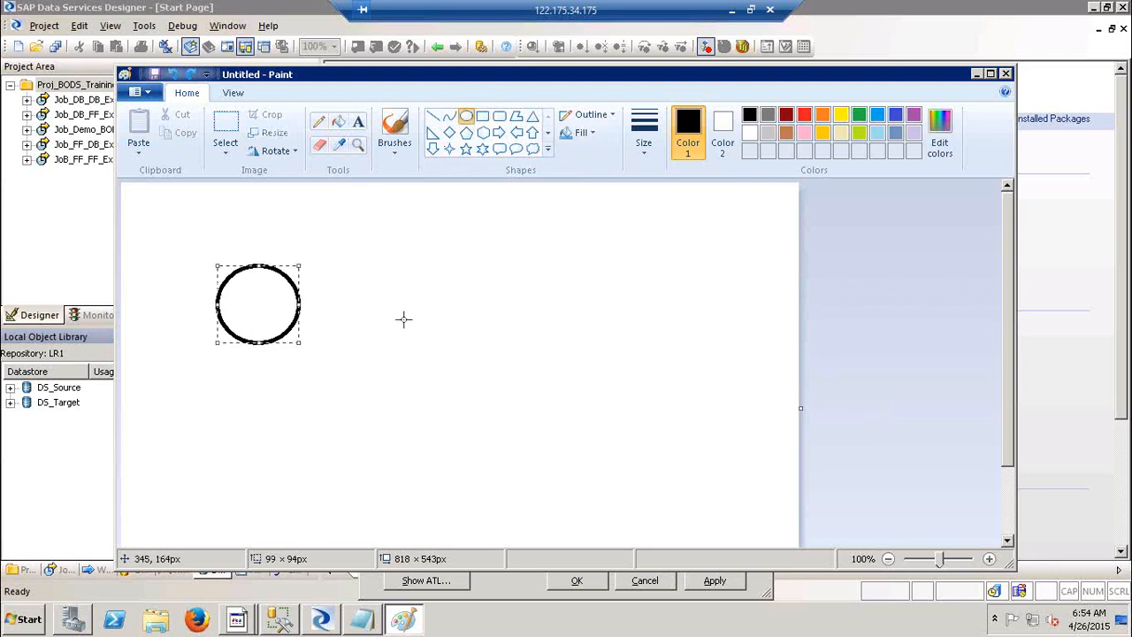
pyautogui.moveTo(403, 319); pyautogui.dragTo(546, 363)
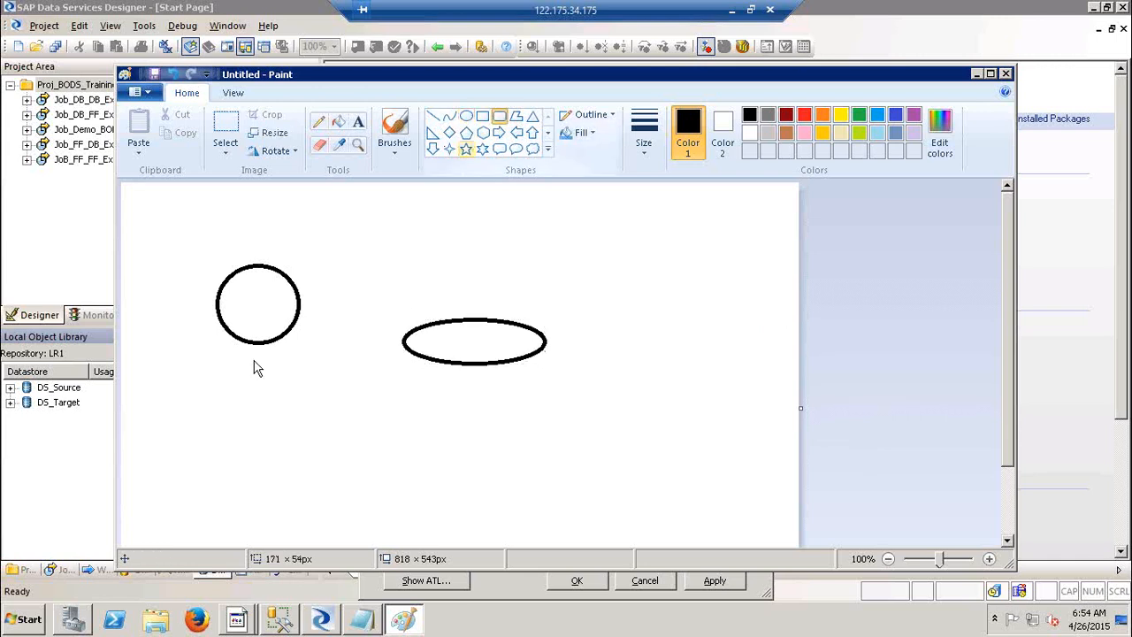
pyautogui.moveTo(223, 369); pyautogui.dragTo(296, 464)
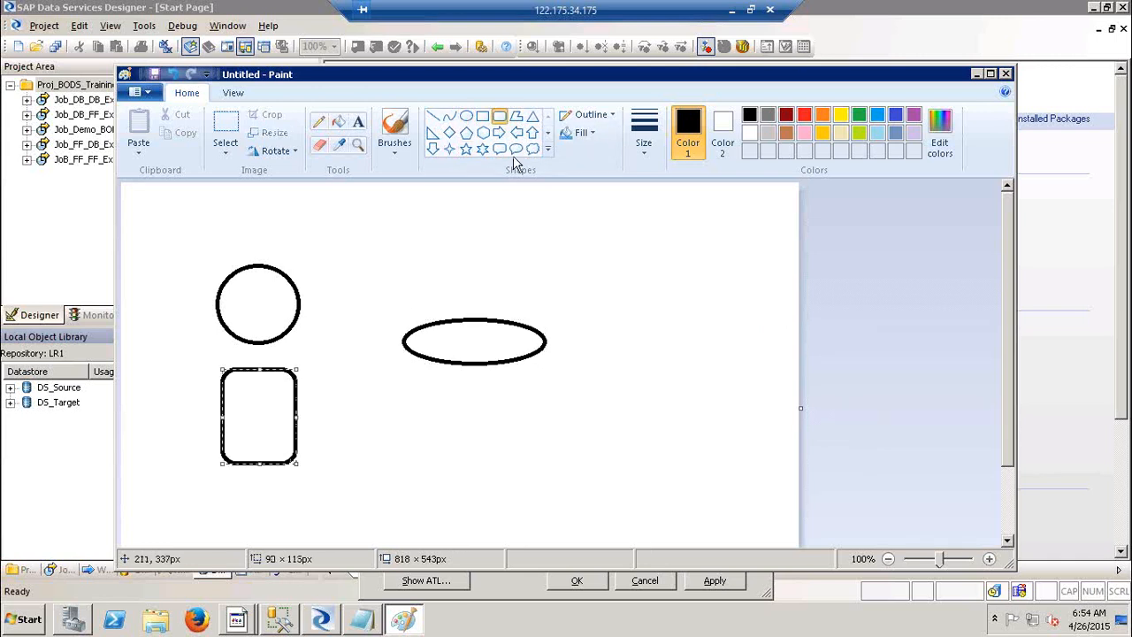
# Label the shapes ECC, DB and BODS and draw a line from BODS to ECC.
pyautogui.click(361, 123)
pyautogui.click(244, 292)
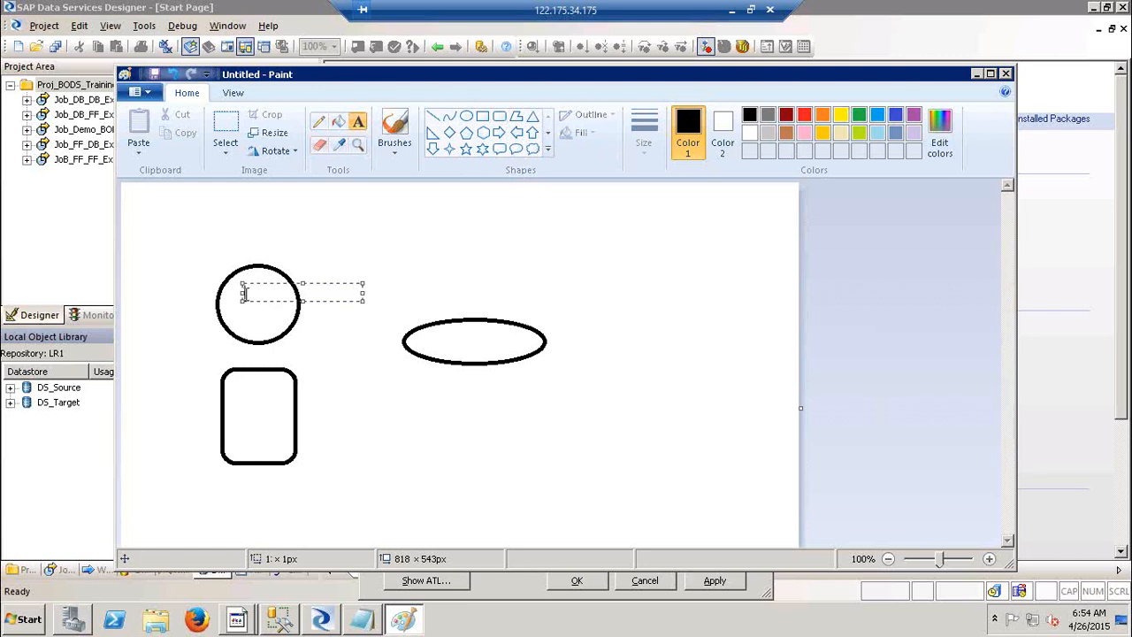
pyautogui.write('ECC')
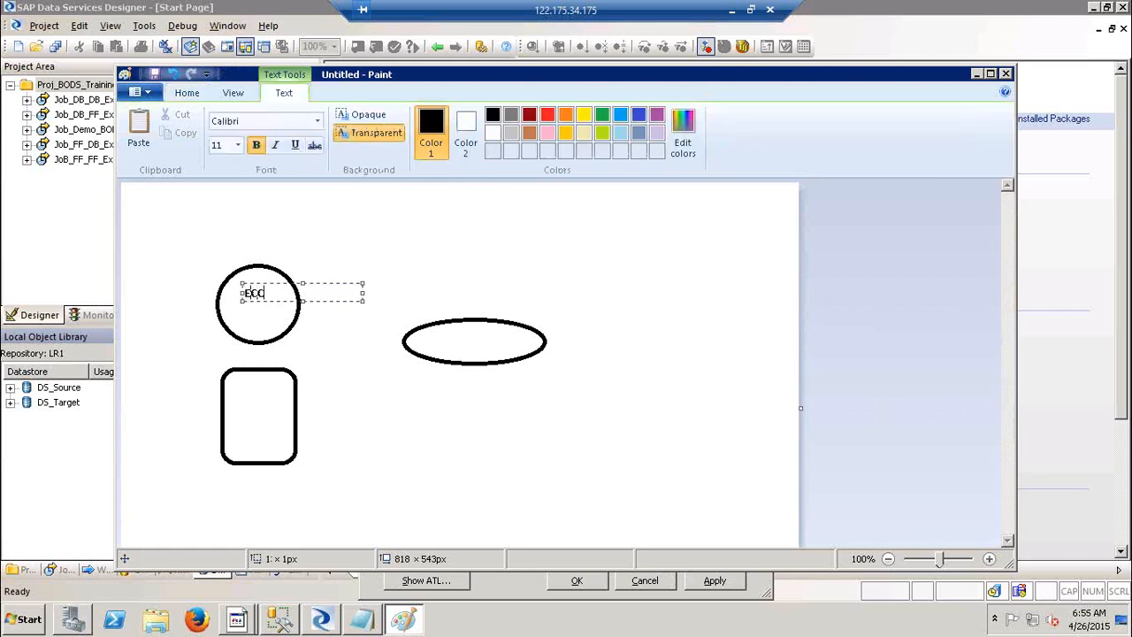
pyautogui.click(251, 411)
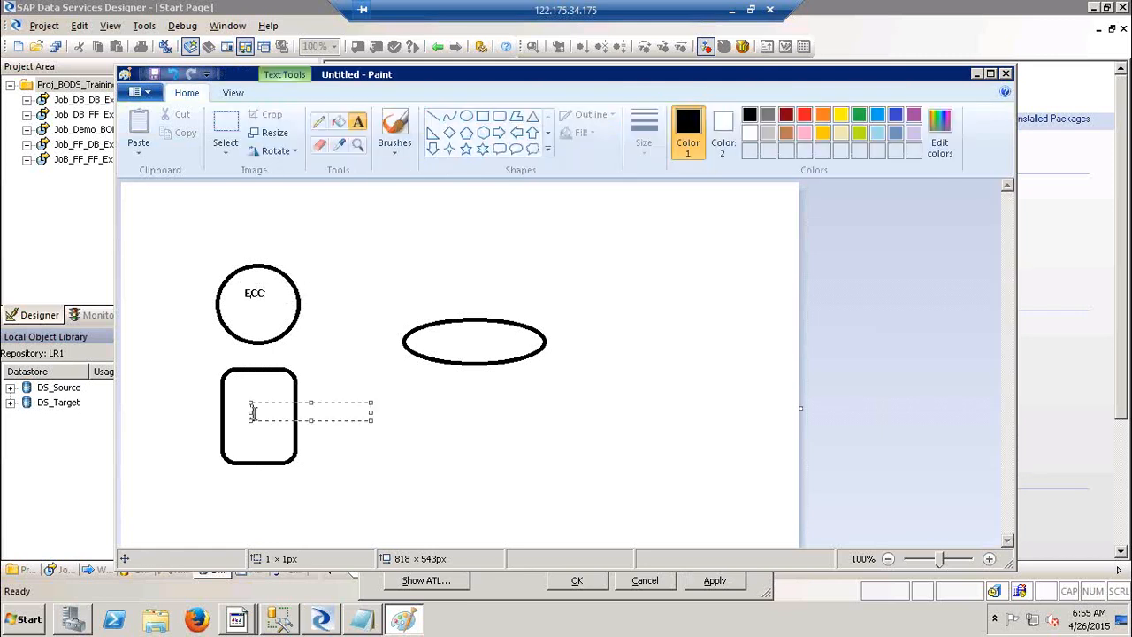
pyautogui.write('DB')
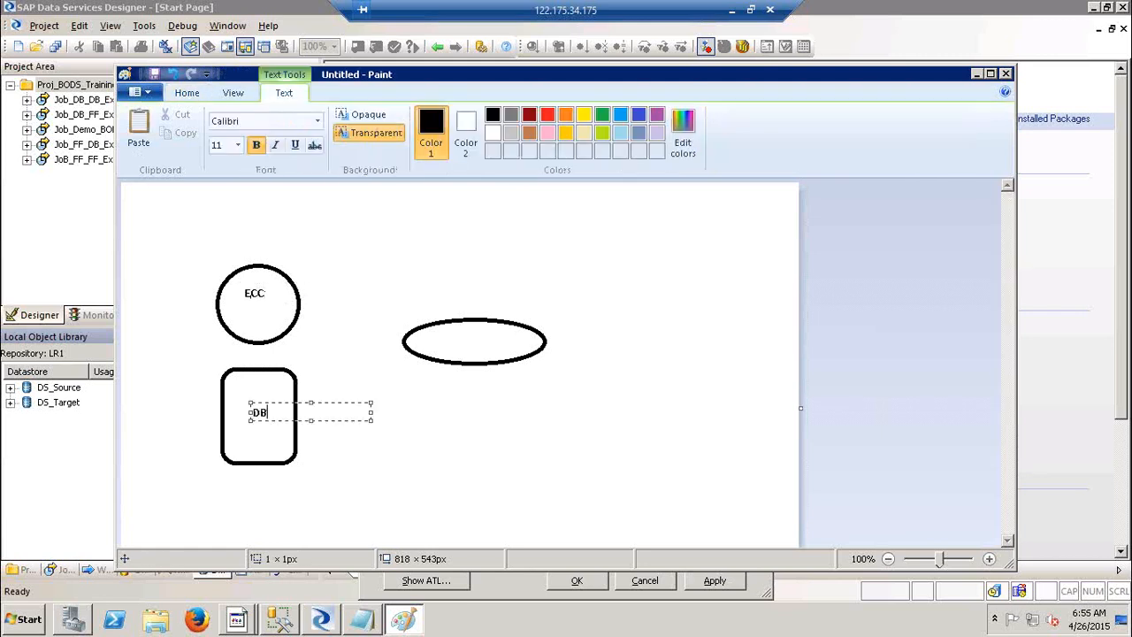
pyautogui.click(452, 341)
pyautogui.write('BODS')
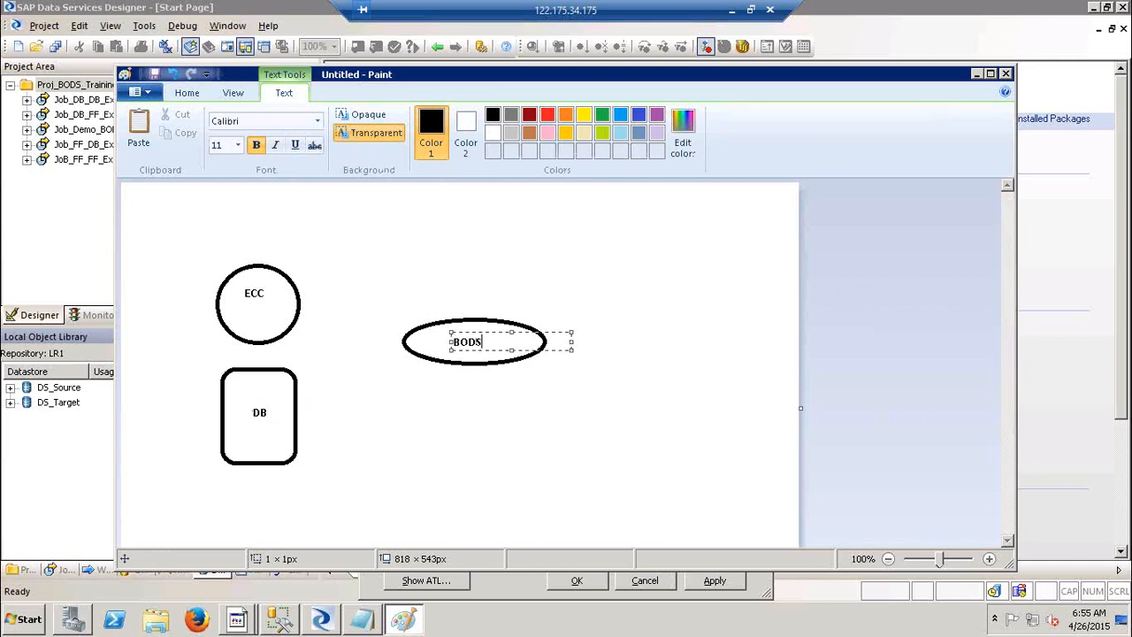
pyautogui.click(397, 245)
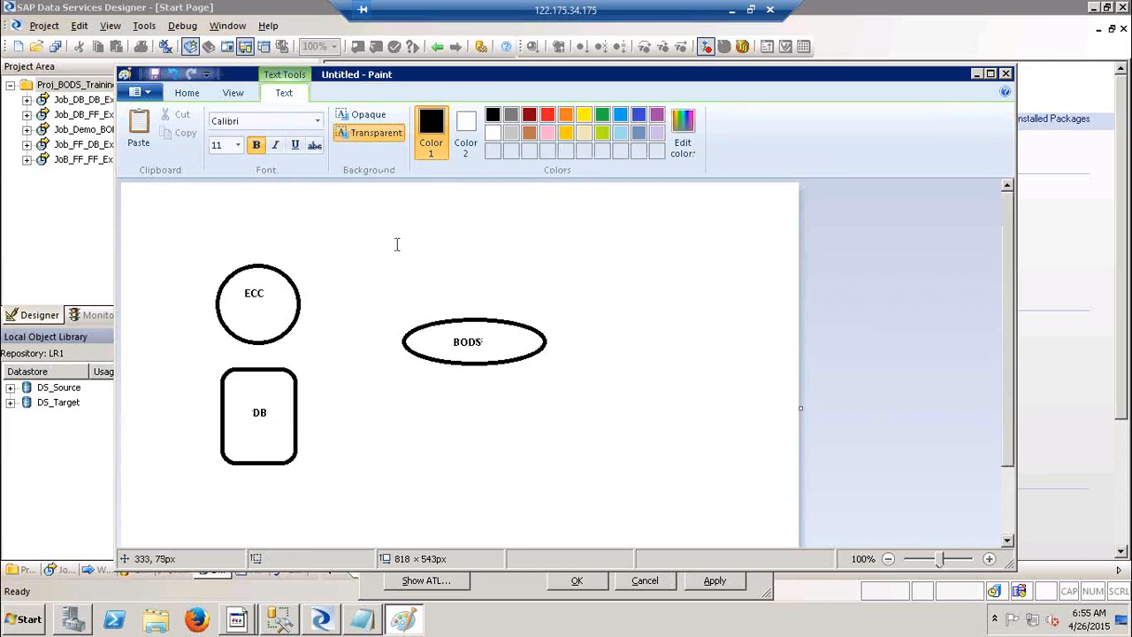
pyautogui.click(433, 116)
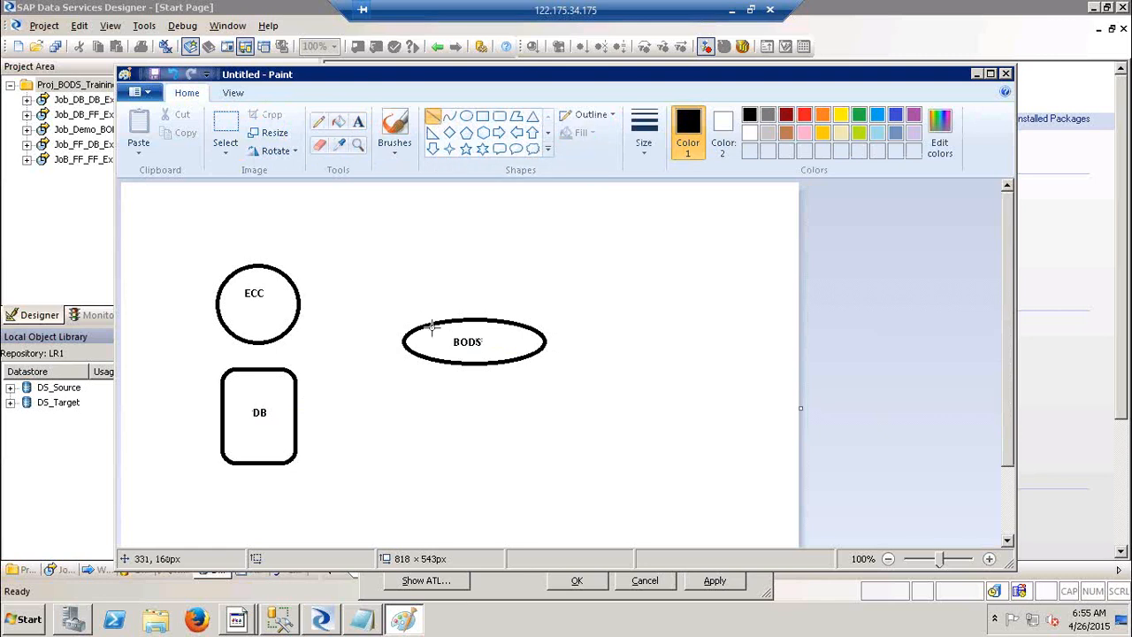
pyautogui.moveTo(431, 335); pyautogui.dragTo(273, 304)
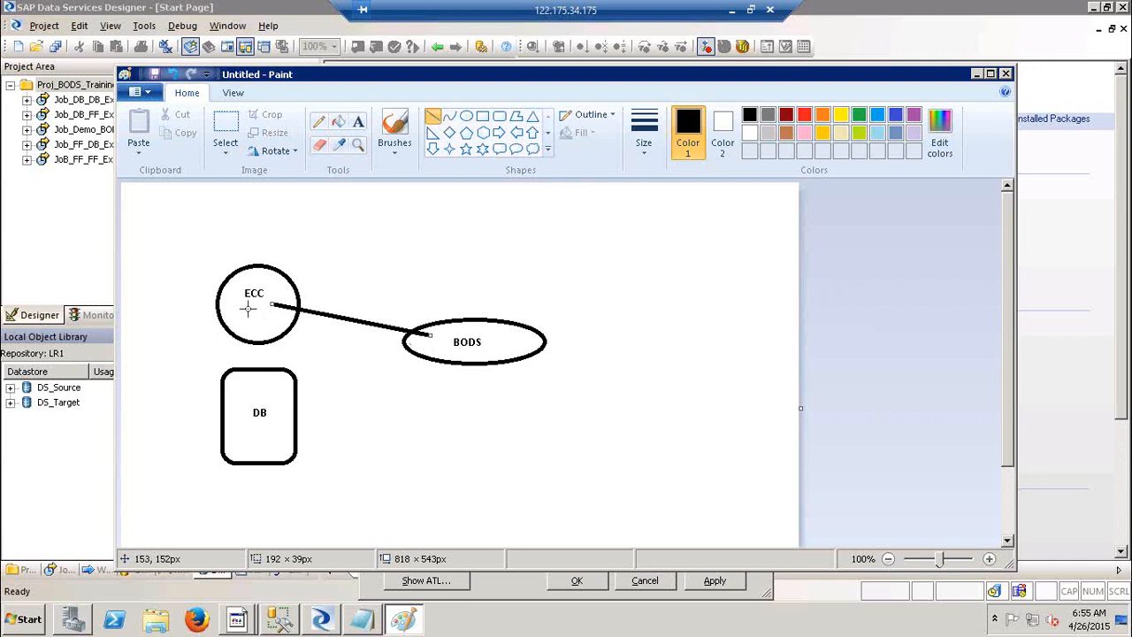
pyautogui.hotkey('alt', 'Tab')
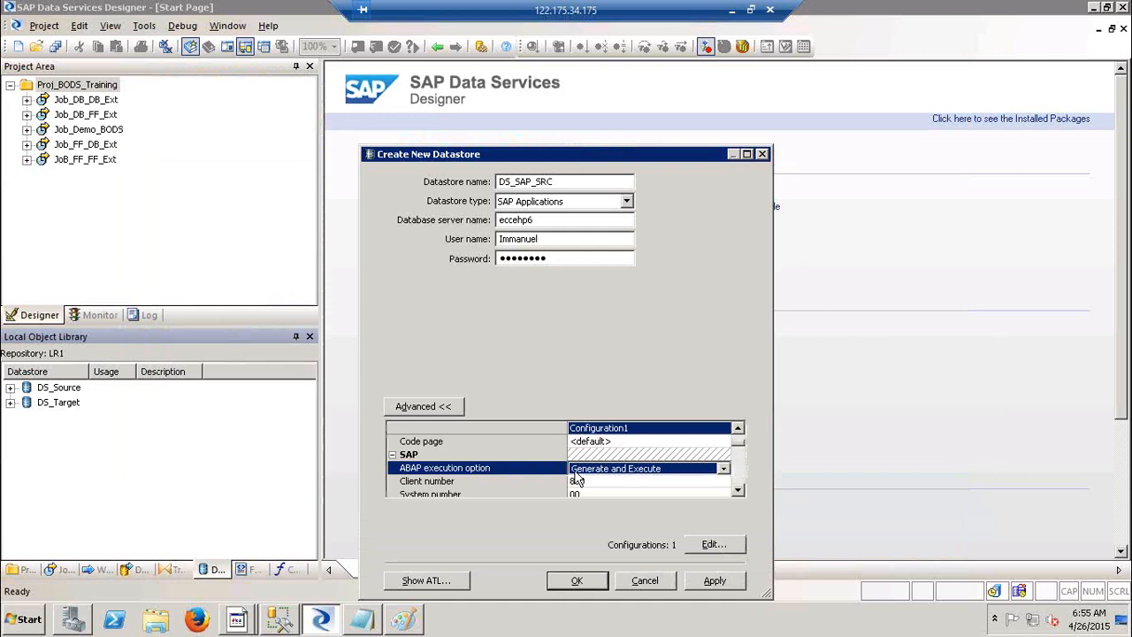
# Keep ABAP execution option as Generate and Execute and enlarge the dialog to reach client number 800.
pyautogui.click(599, 470)
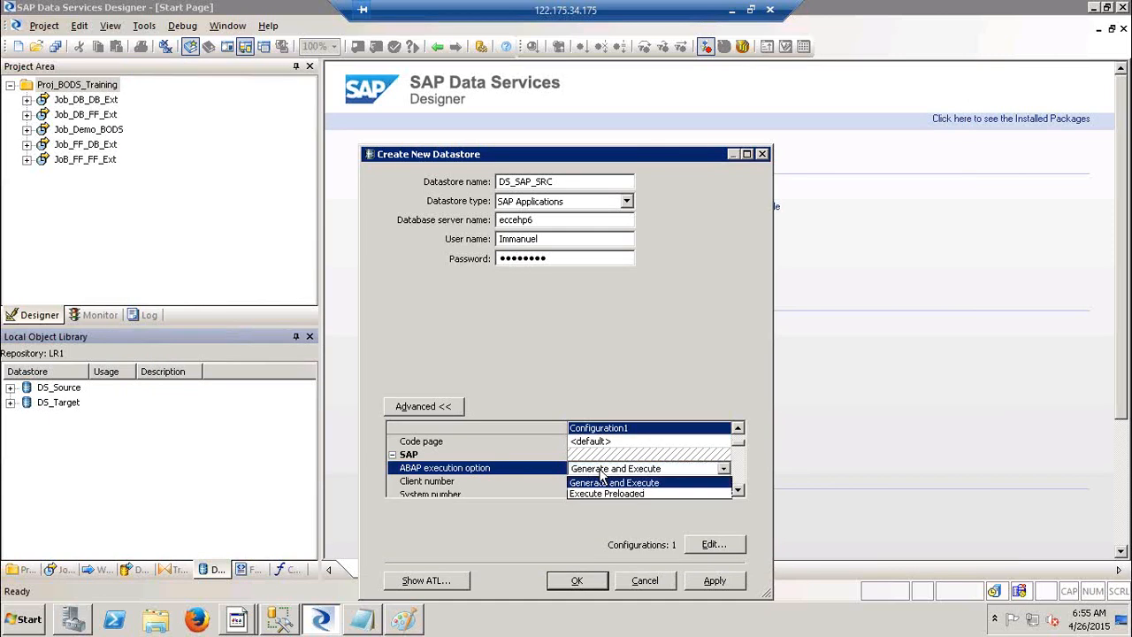
pyautogui.click(602, 483)
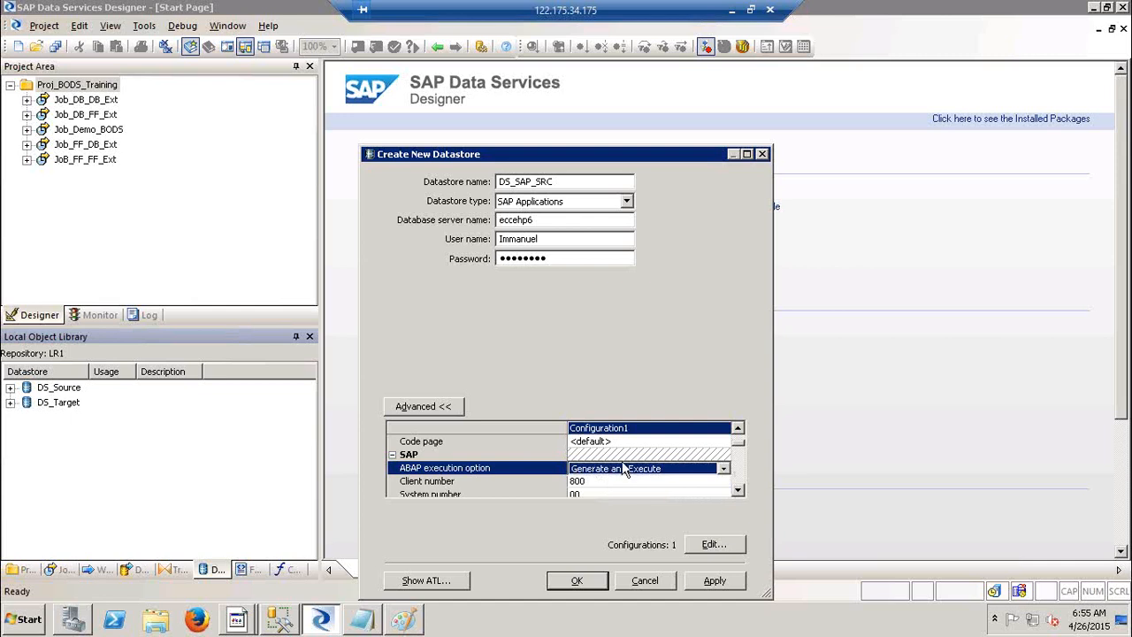
pyautogui.click(628, 469)
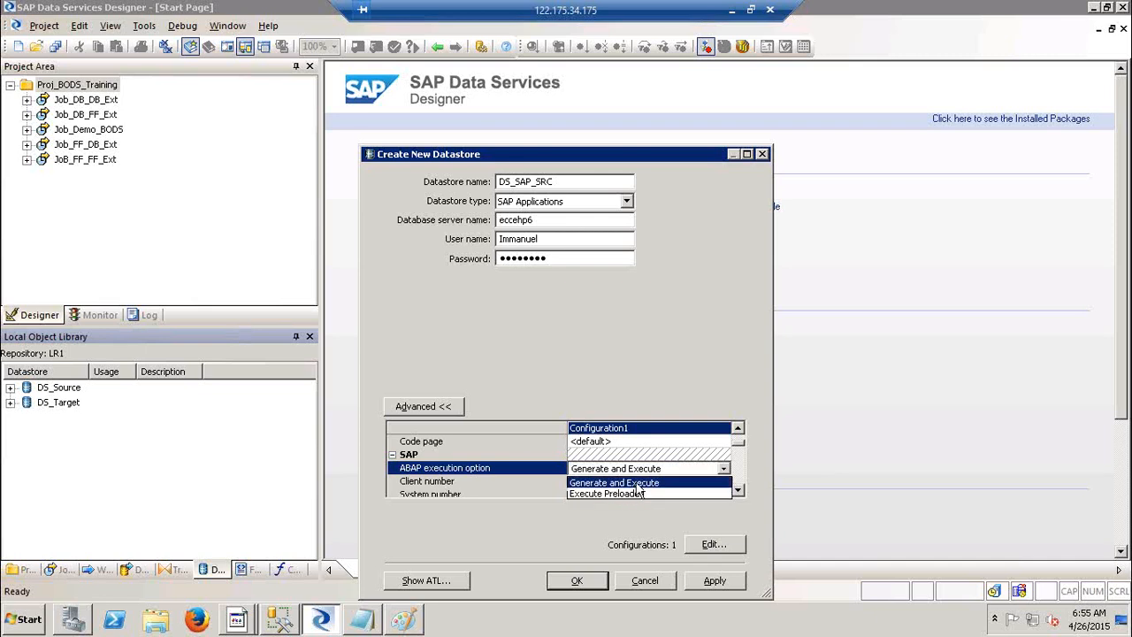
pyautogui.click(636, 483)
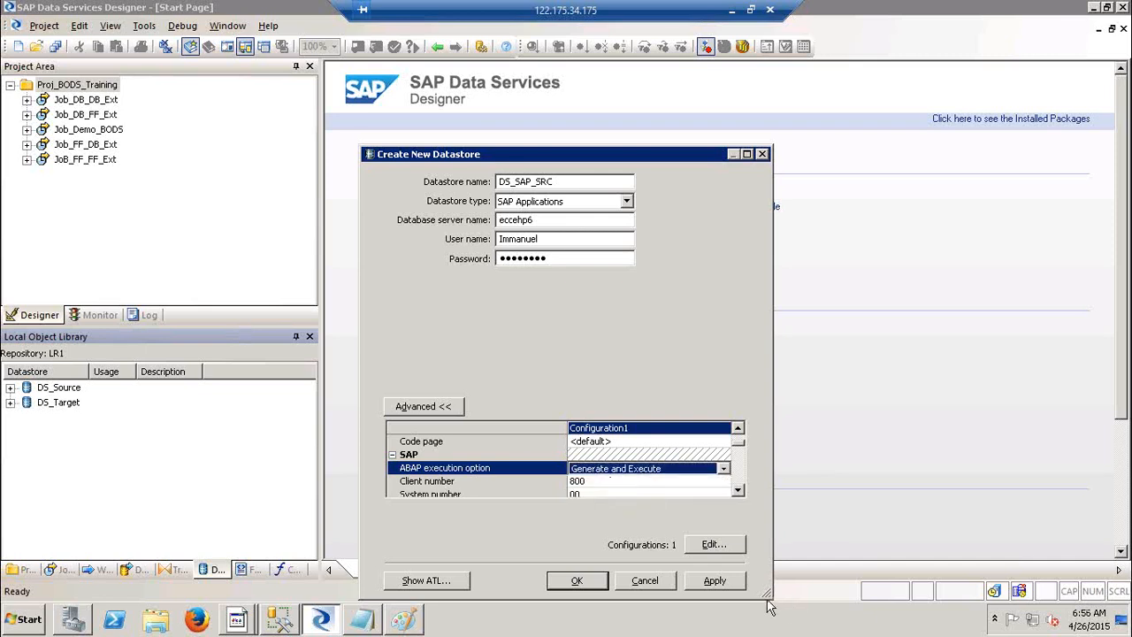
pyautogui.moveTo(771, 597); pyautogui.dragTo(787, 601)
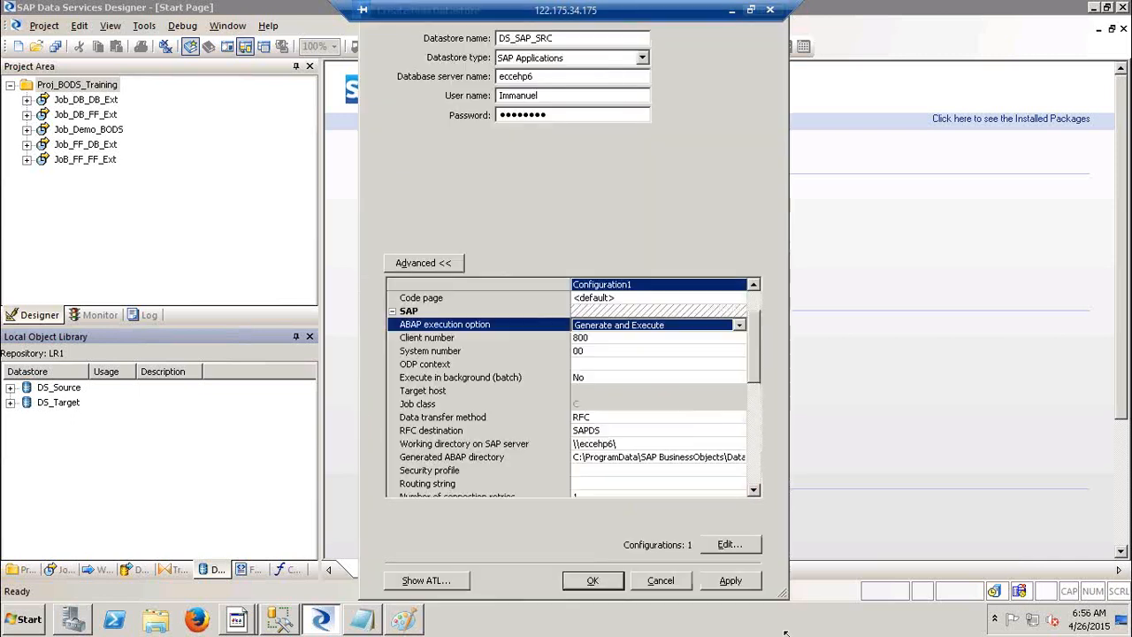
pyautogui.click(601, 337)
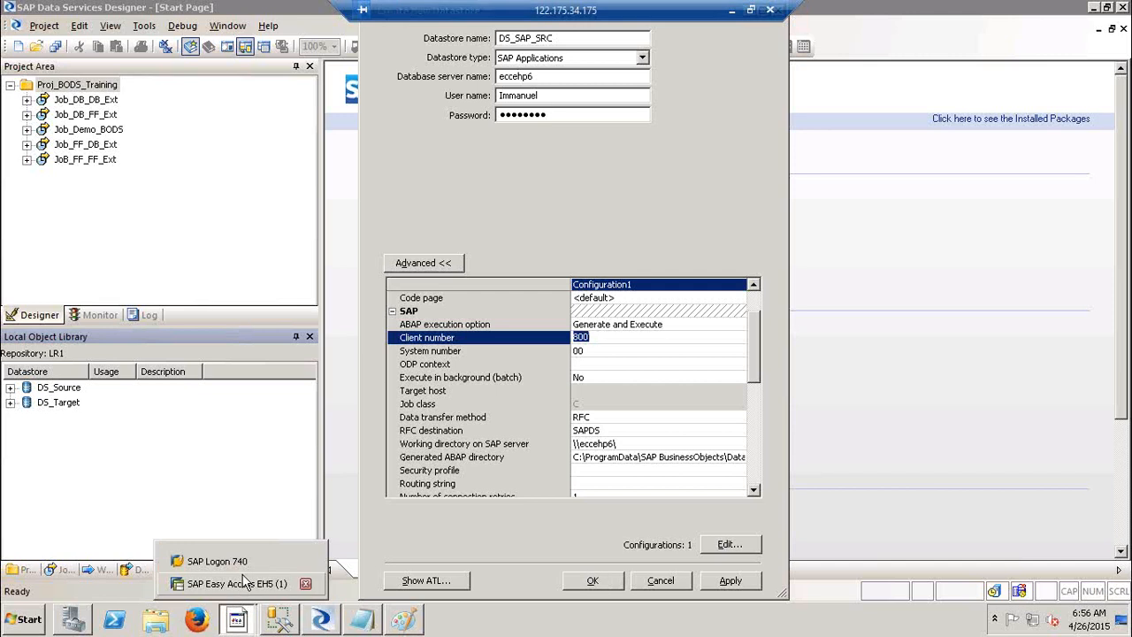
# Log off the SAP Easy Access session and open the ECC 6.0 EHP6 logon screen.
pyautogui.click(245, 581)
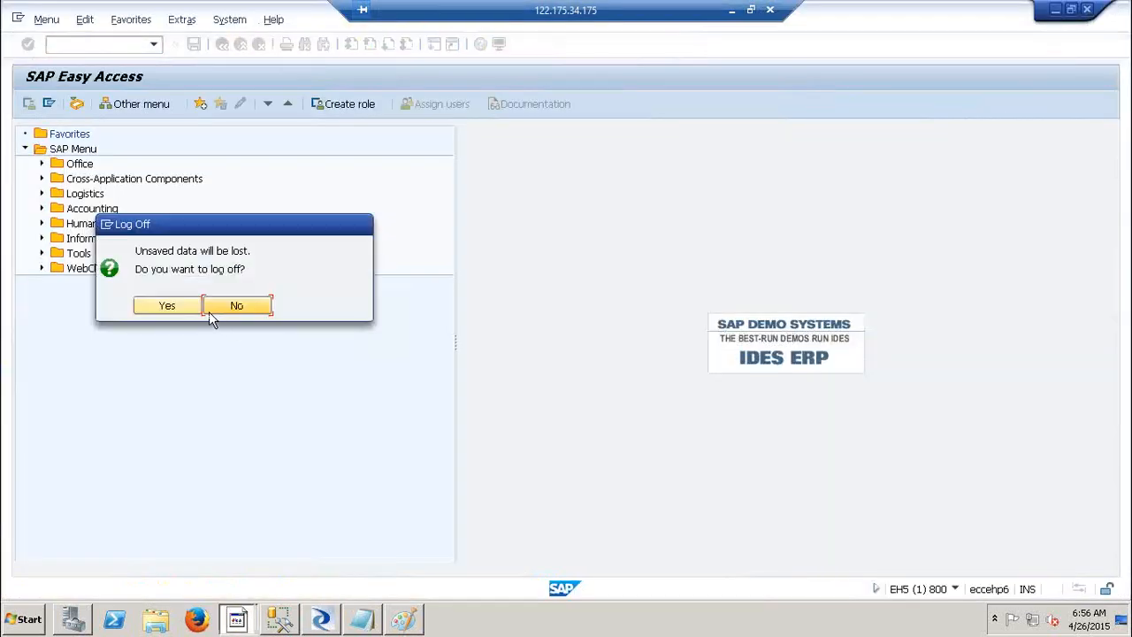
pyautogui.click(189, 309)
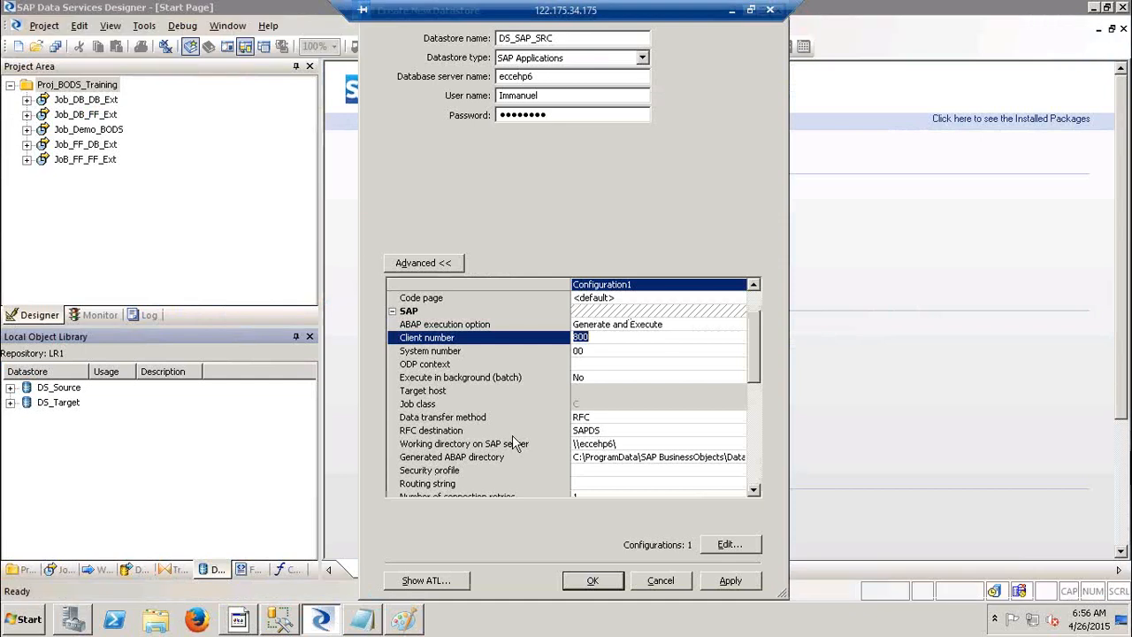
pyautogui.click(239, 617)
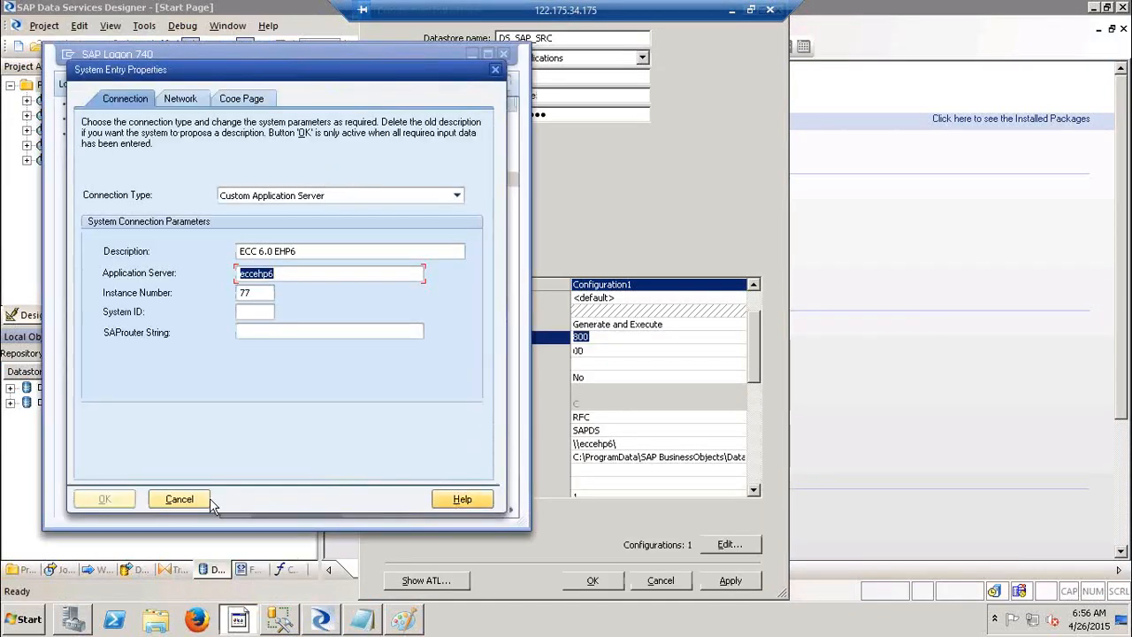
pyautogui.click(181, 500)
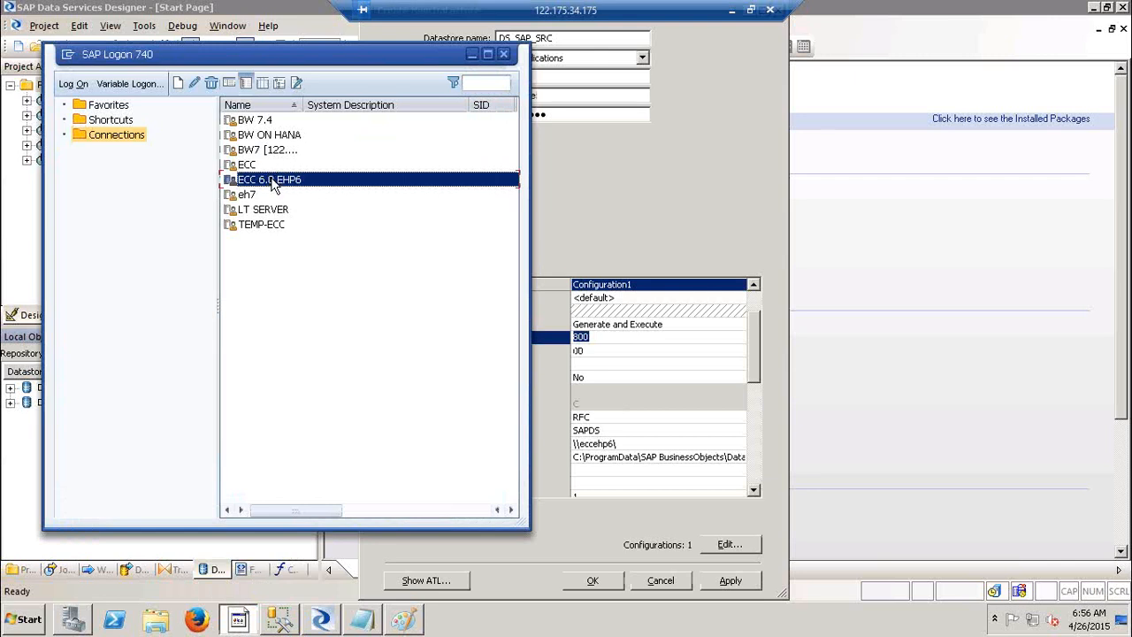
pyautogui.doubleClick(274, 180)
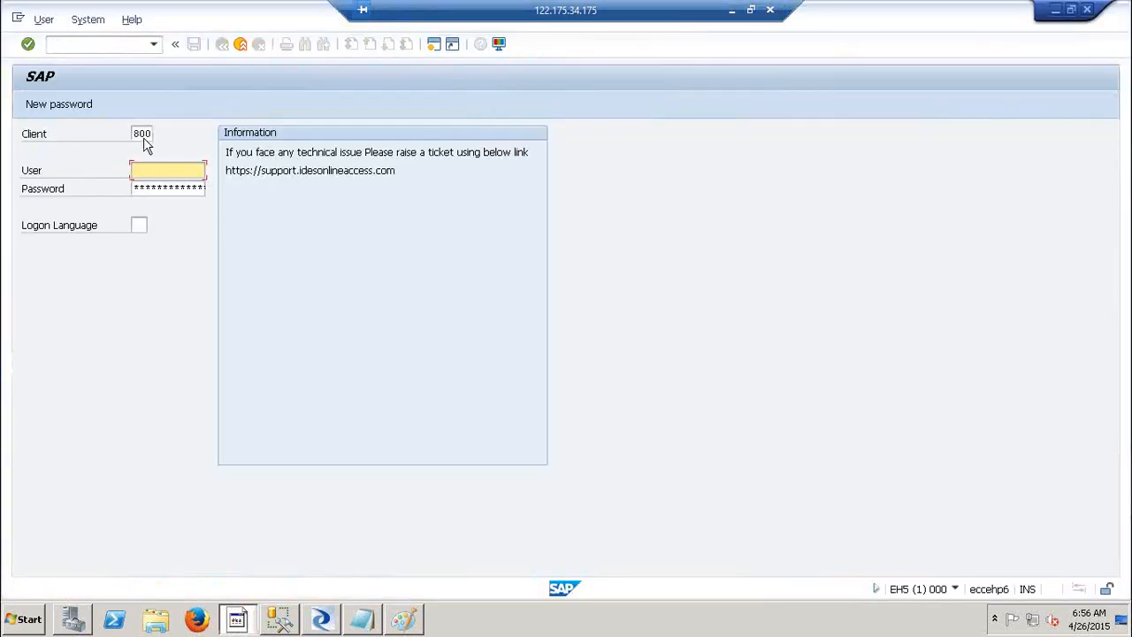
# Confirm client 800 in SAP GUI, then select the datastore's system number 00 in Designer.
pyautogui.doubleClick(135, 133)
pyautogui.click(154, 133)
pyautogui.click(955, 589)
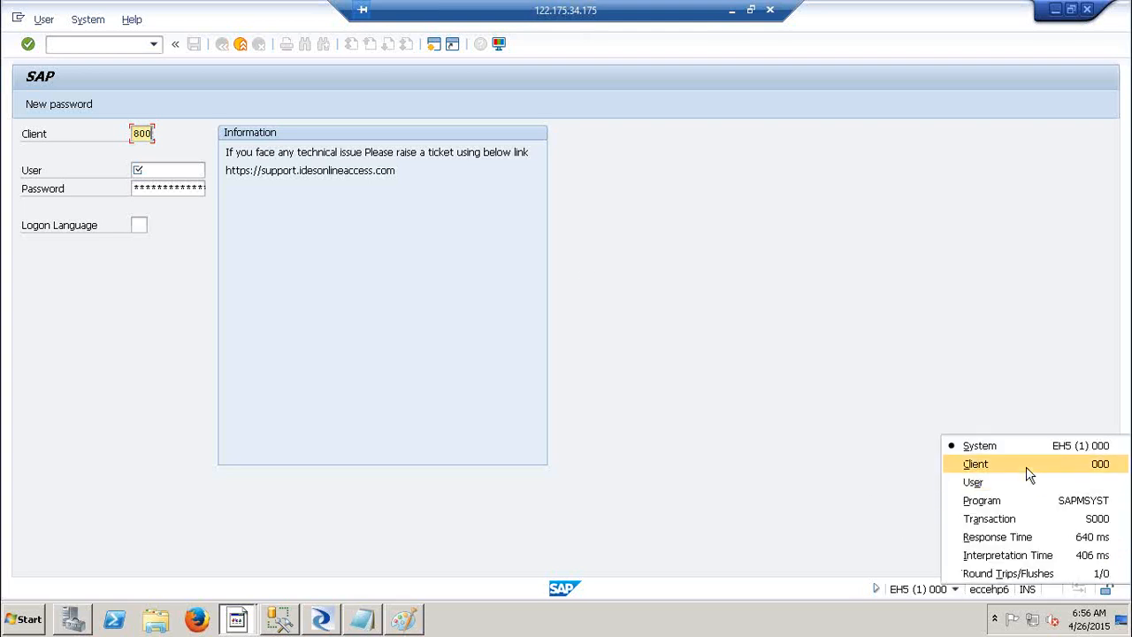
pyautogui.click(771, 401)
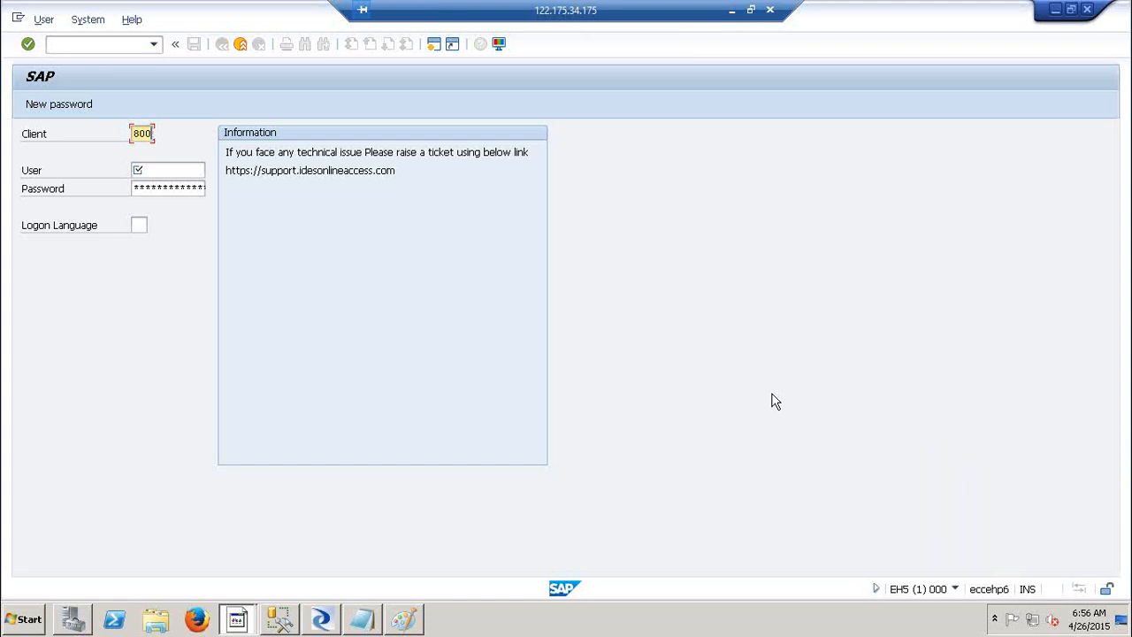
pyautogui.hotkey('alt', 'Tab')
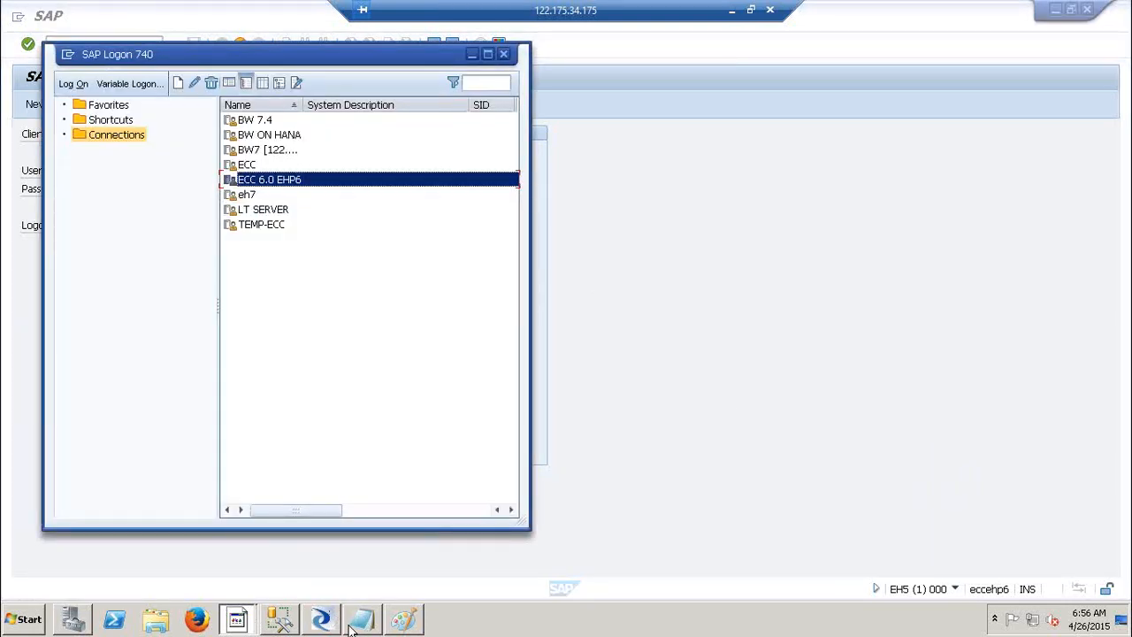
pyautogui.click(321, 620)
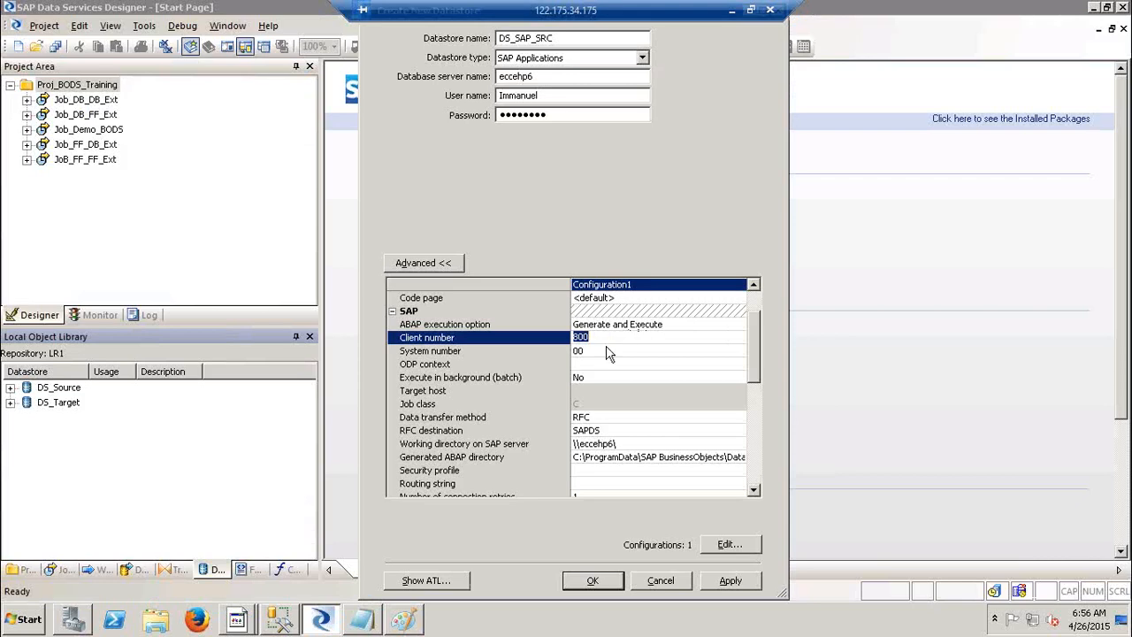
pyautogui.click(606, 350)
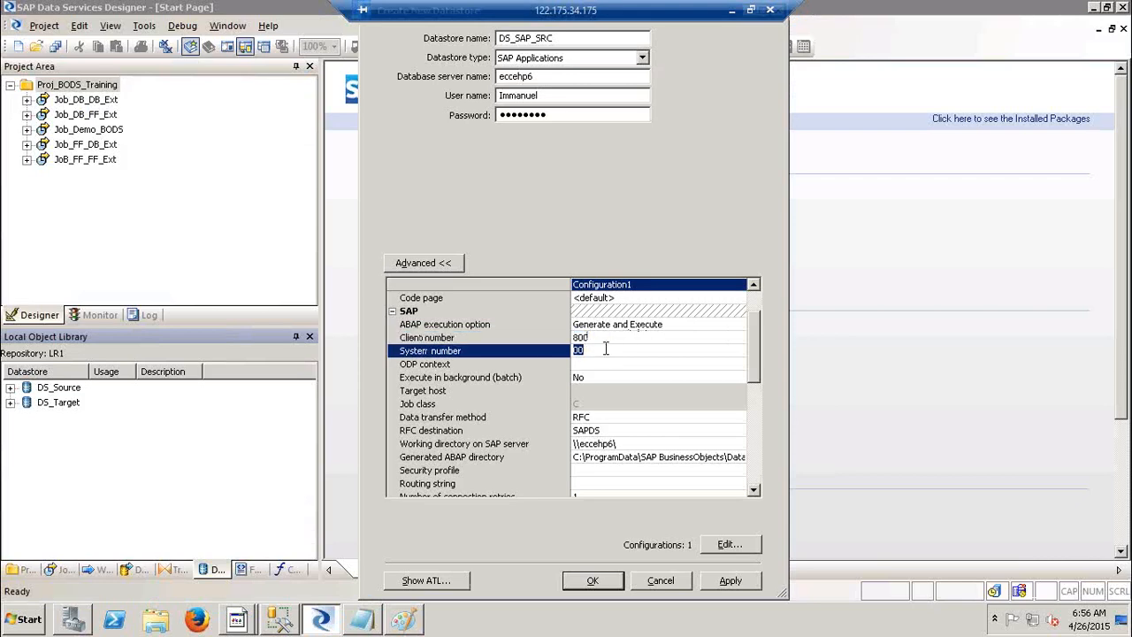
# Read instance number 77 from ECC 6.0 EHP6 properties in SAP Logon 740, then return to Designer.
pyautogui.moveTo(238, 622)
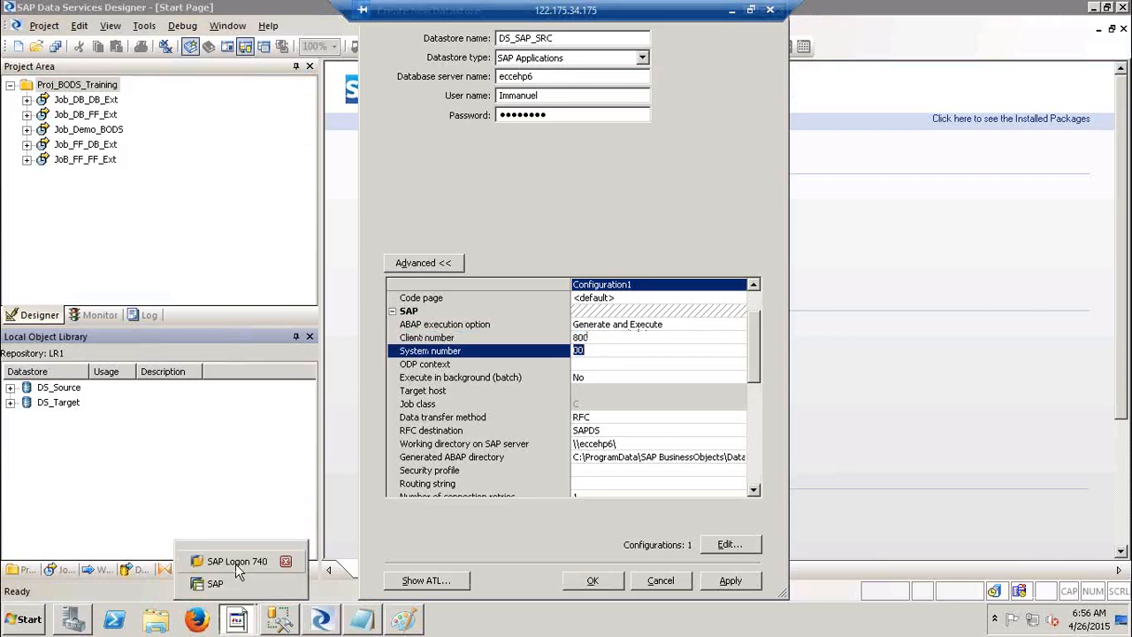
pyautogui.click(217, 584)
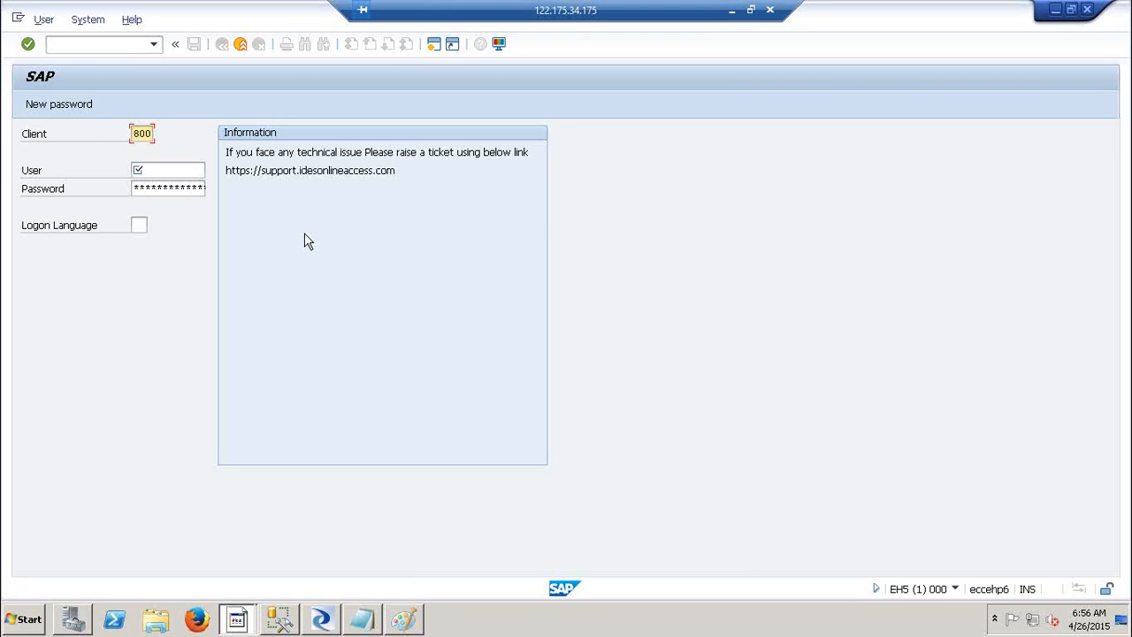
pyautogui.moveTo(230, 621)
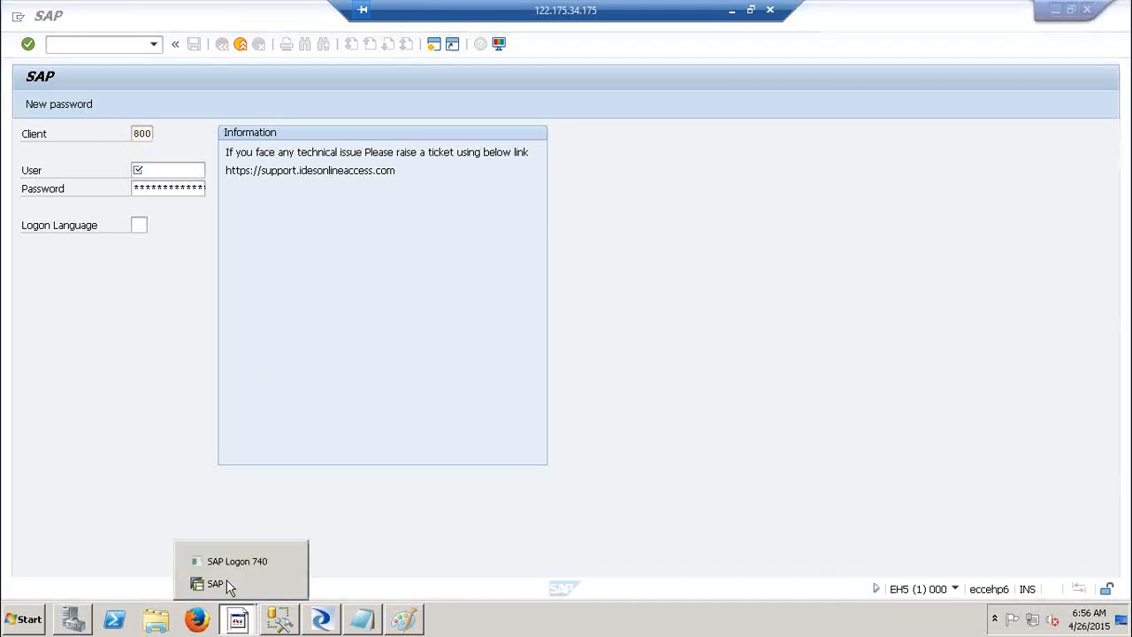
pyautogui.click(231, 559)
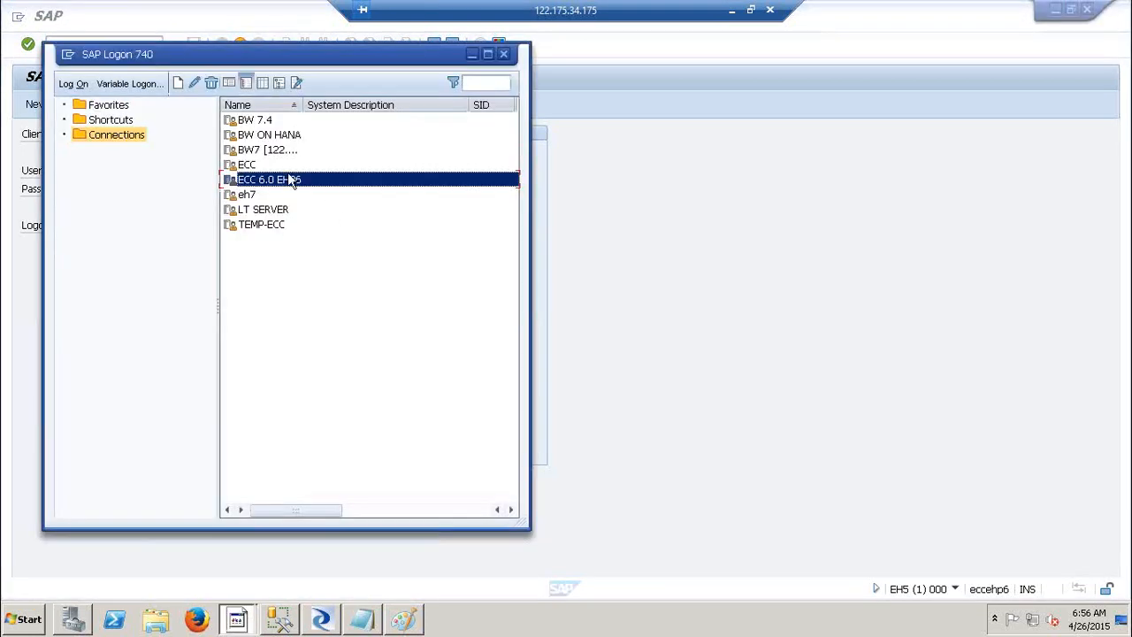
pyautogui.rightClick(282, 179)
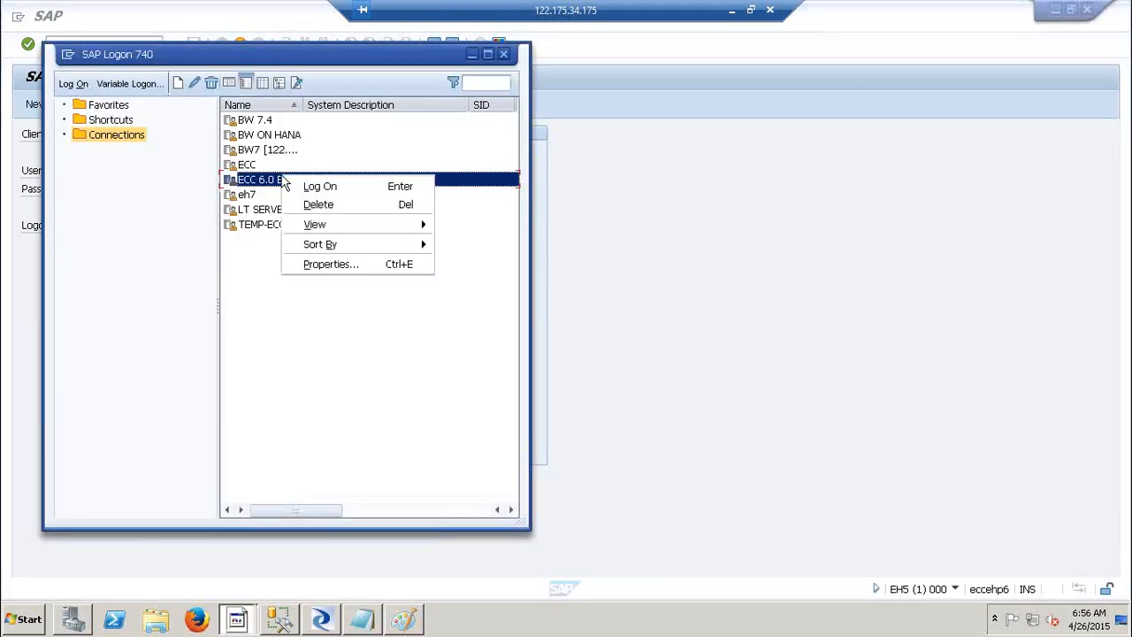
pyautogui.click(335, 264)
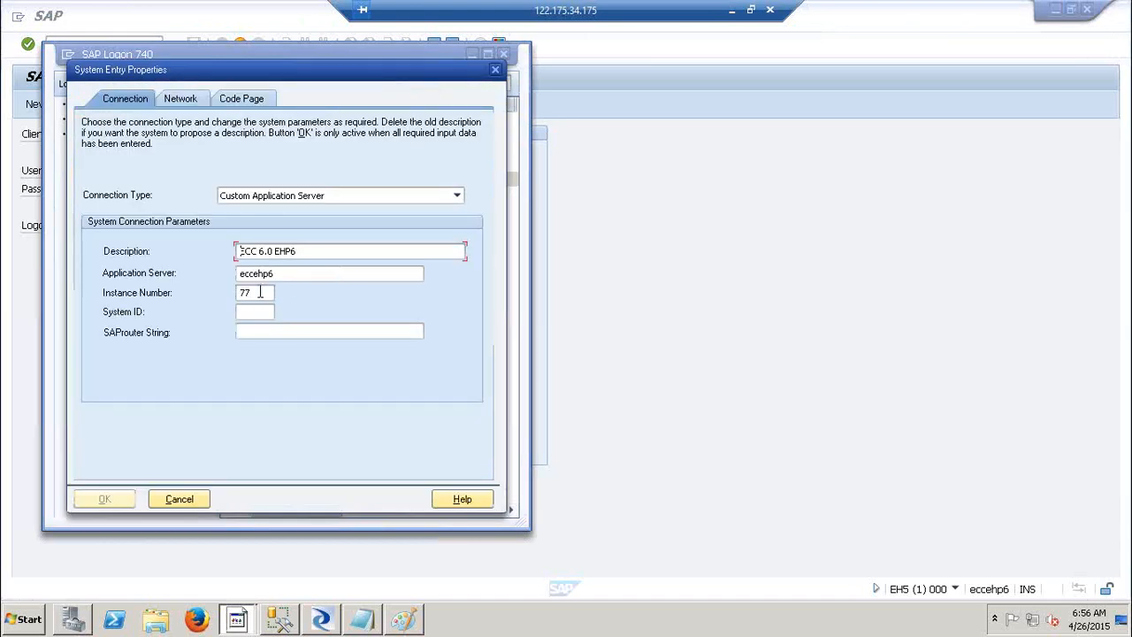
pyautogui.doubleClick(261, 293)
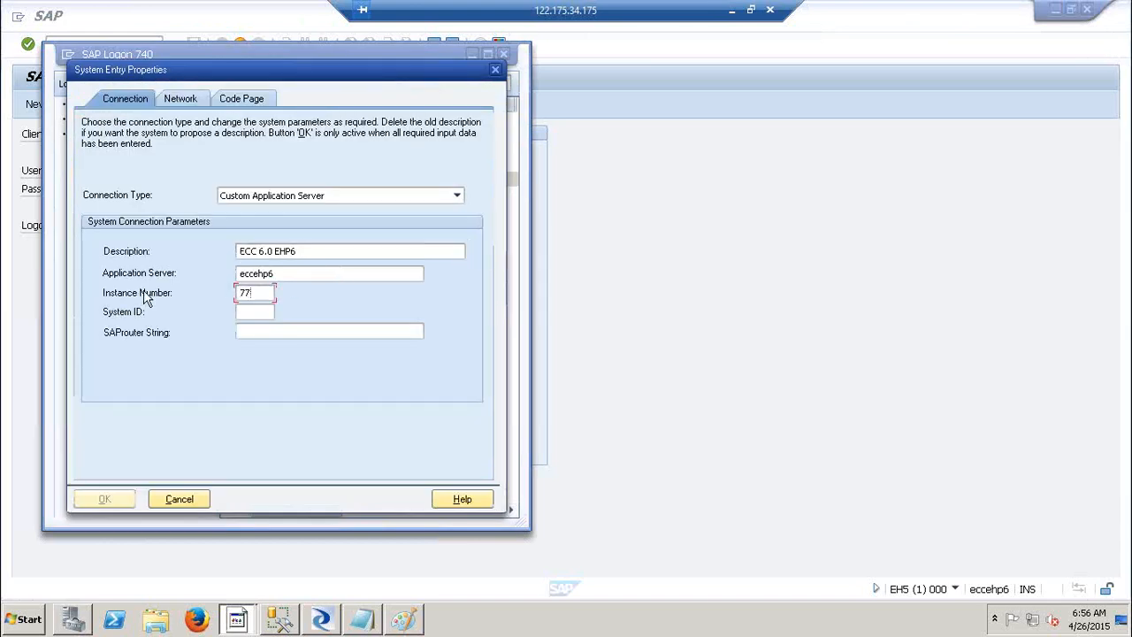
pyautogui.click(321, 619)
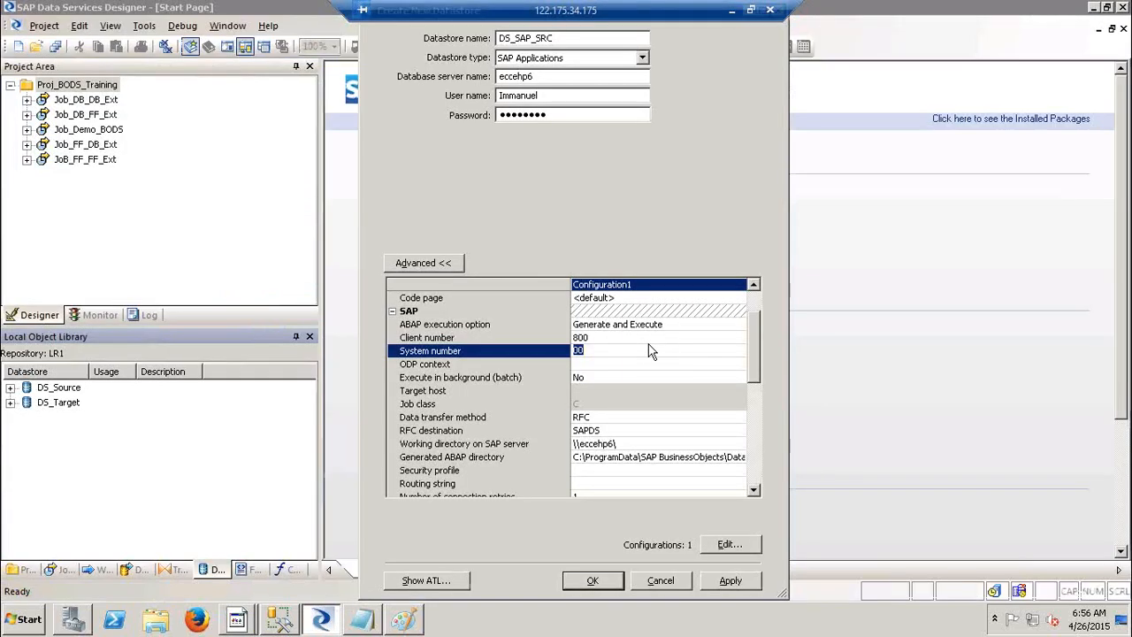
# Enter 77 as the system number, keep Execute in background at No, then show the desktop.
pyautogui.write('77')
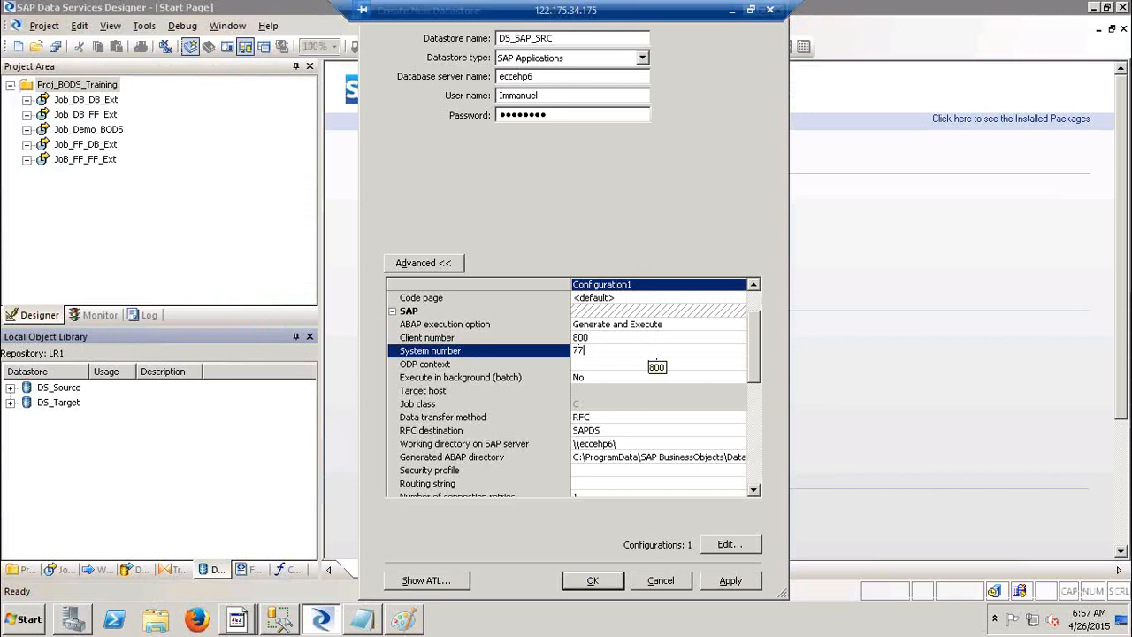
pyautogui.click(690, 380)
pyautogui.click(690, 380)
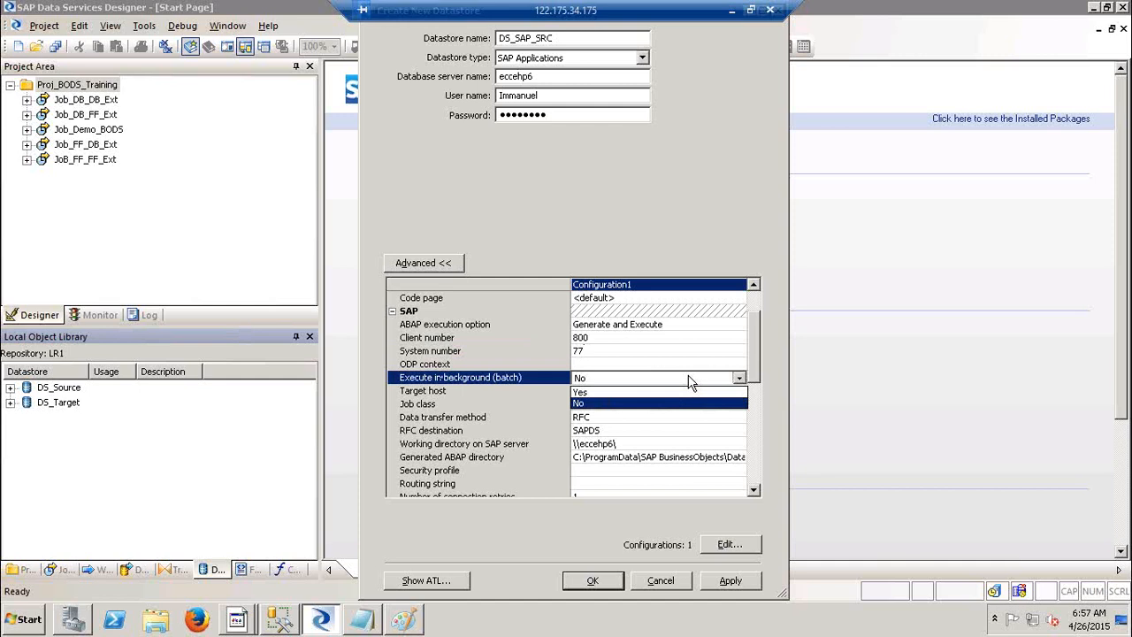
pyautogui.click(690, 382)
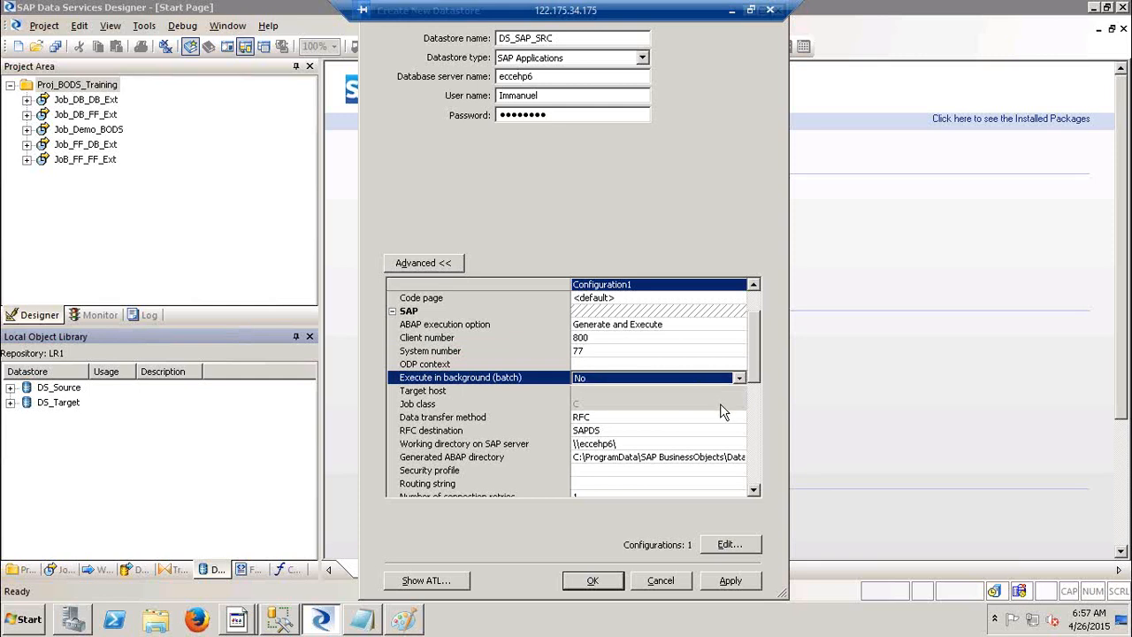
pyautogui.click(682, 422)
pyautogui.click(682, 419)
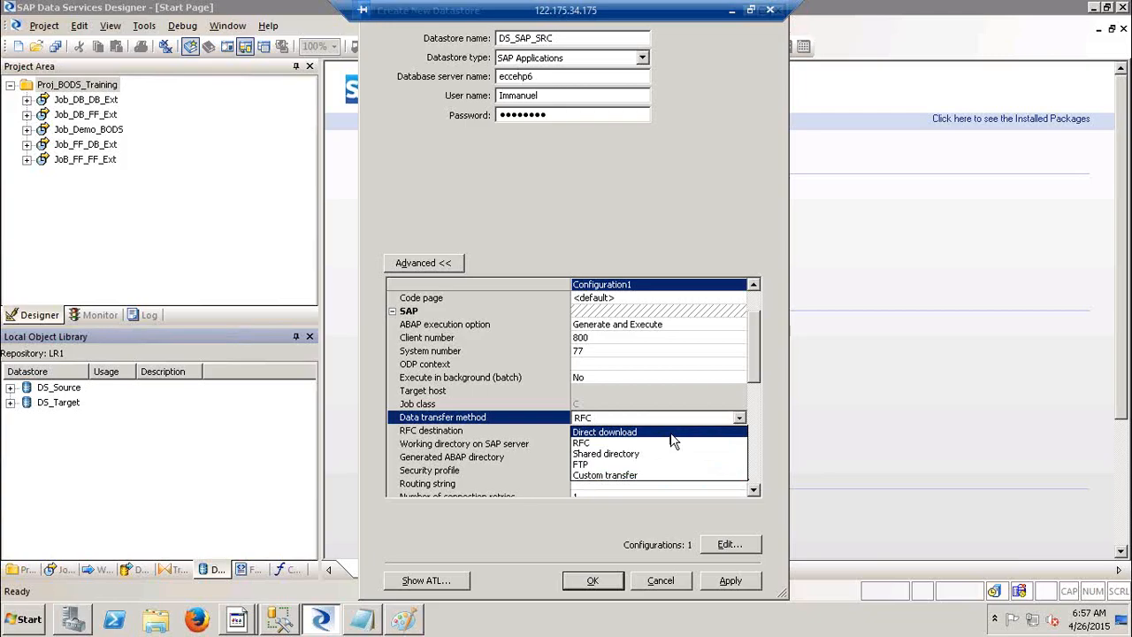
pyautogui.press('super+d')
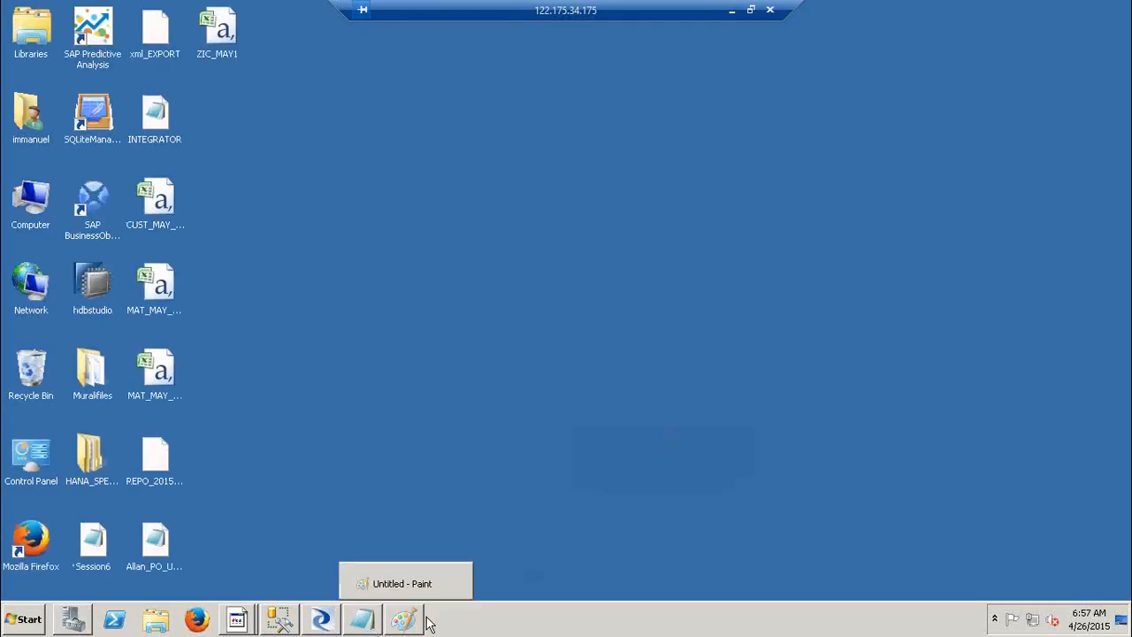
# Draw second connector lines from ECC to DB and from ECC to BODS.
pyautogui.click(405, 621)
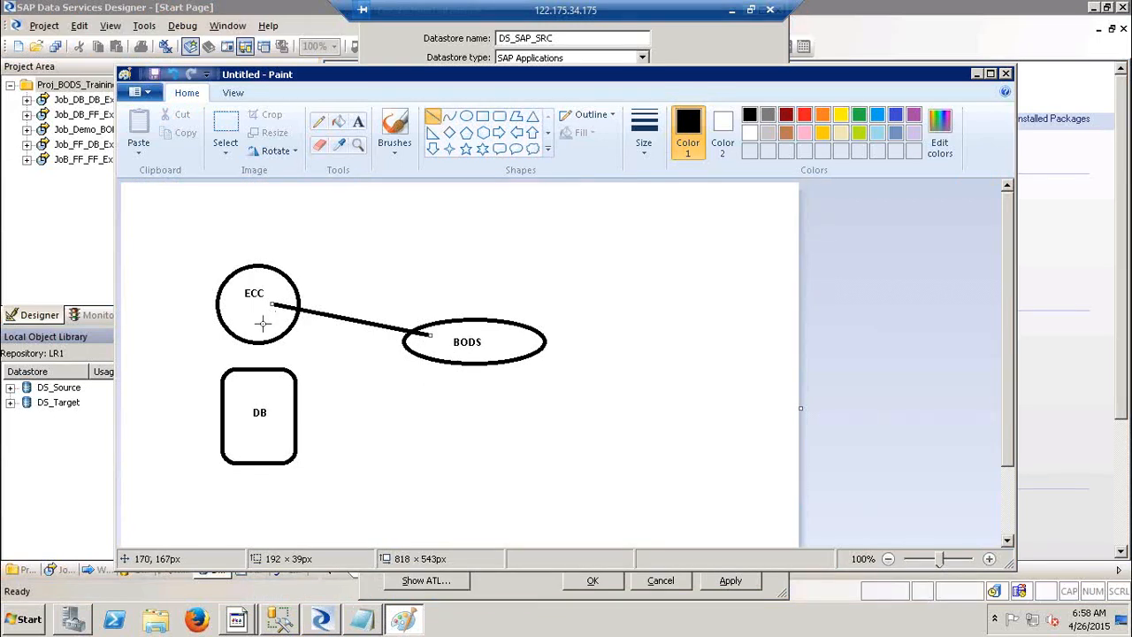
pyautogui.moveTo(243, 318)
pyautogui.mouseDown()
pyautogui.moveTo(244, 404)
pyautogui.moveTo(265, 326)
pyautogui.moveTo(280, 316)
pyautogui.mouseUp()
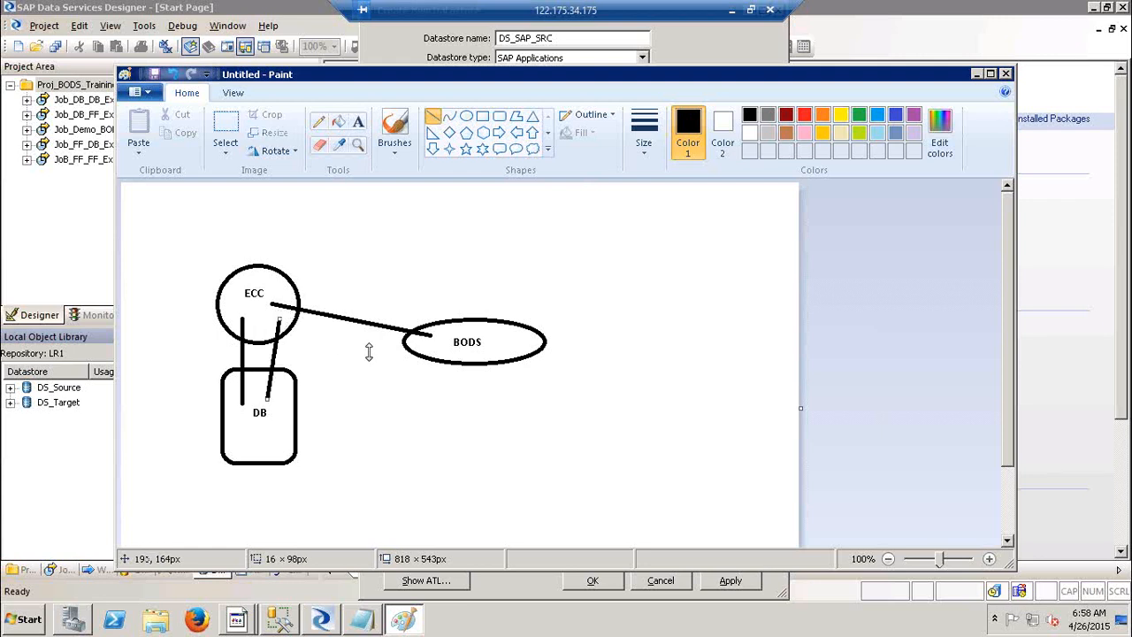
pyautogui.moveTo(369, 352)
pyautogui.mouseDown()
pyautogui.moveTo(379, 357)
pyautogui.moveTo(265, 326)
pyautogui.moveTo(434, 339)
pyautogui.moveTo(445, 353)
pyautogui.mouseUp()
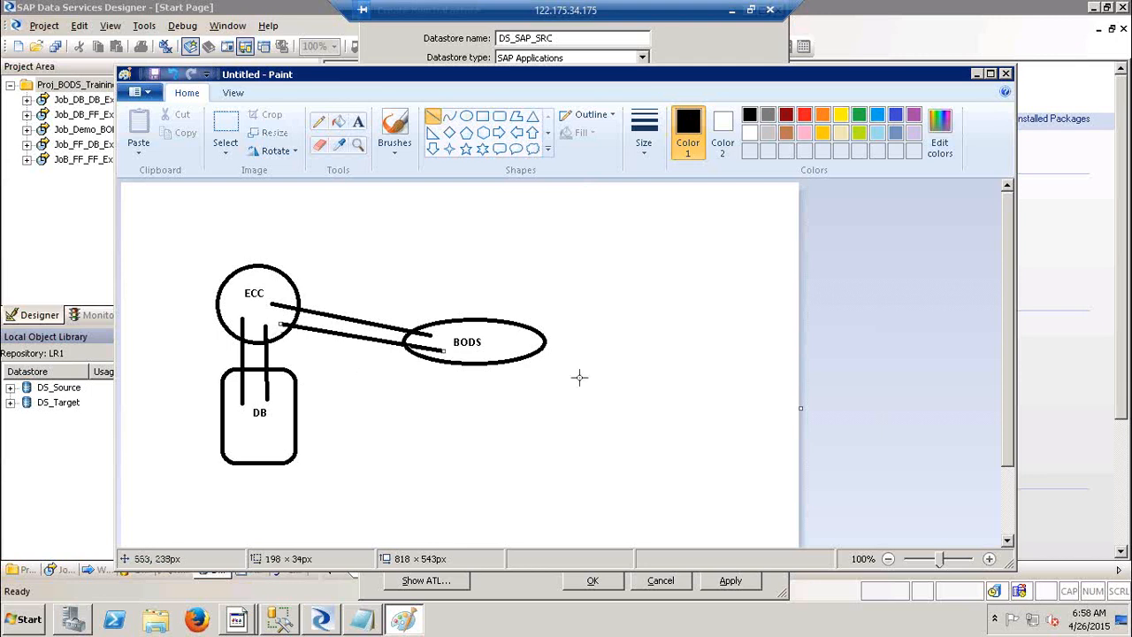
# Add the text label DD between the ECC–BODS lines.
pyautogui.click(358, 121)
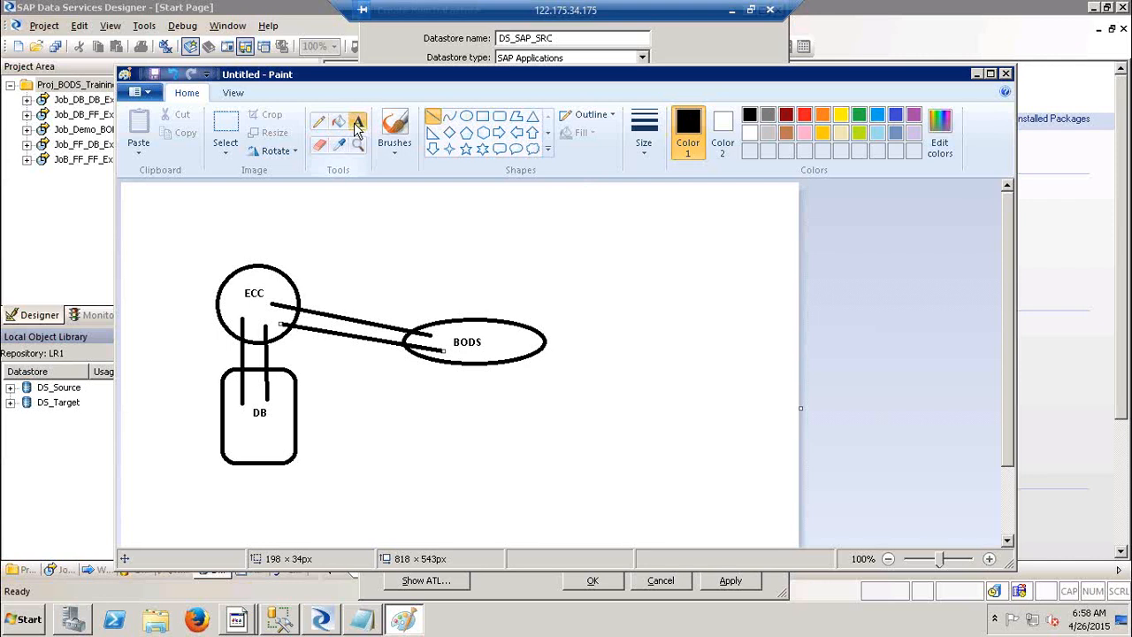
pyautogui.moveTo(308, 337); pyautogui.dragTo(429, 353)
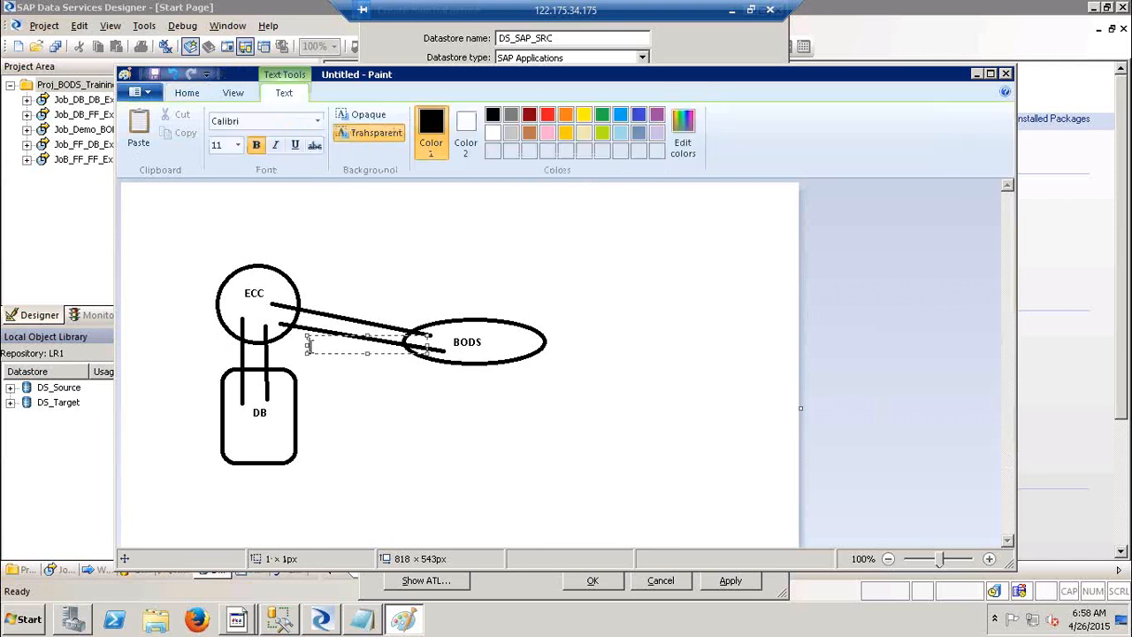
pyautogui.write('DD')
pyautogui.click(488, 254)
# Check the data transfer method list in Designer, then return to the Paint diagram.
pyautogui.hotkey('alt', 'Tab')
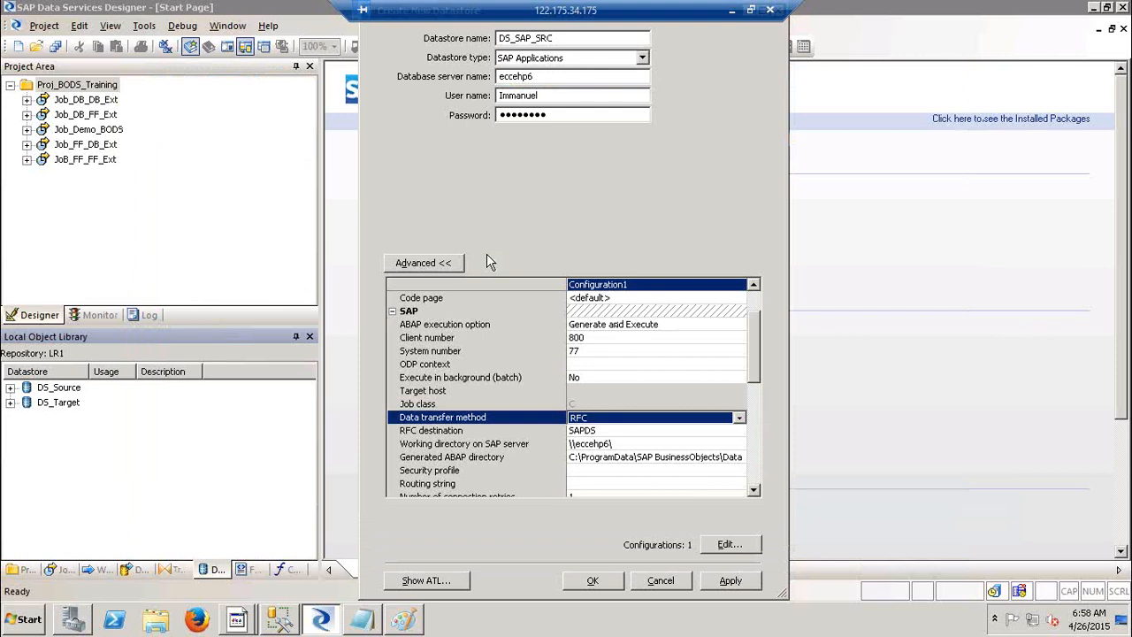
pyautogui.click(670, 419)
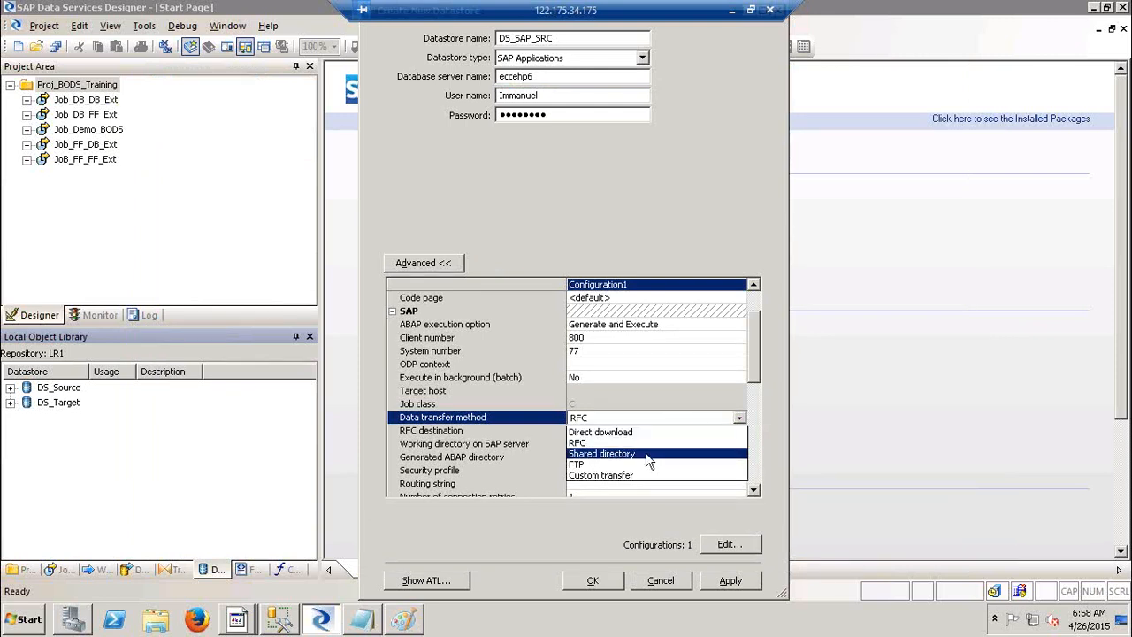
pyautogui.hotkey('alt', 'Tab')
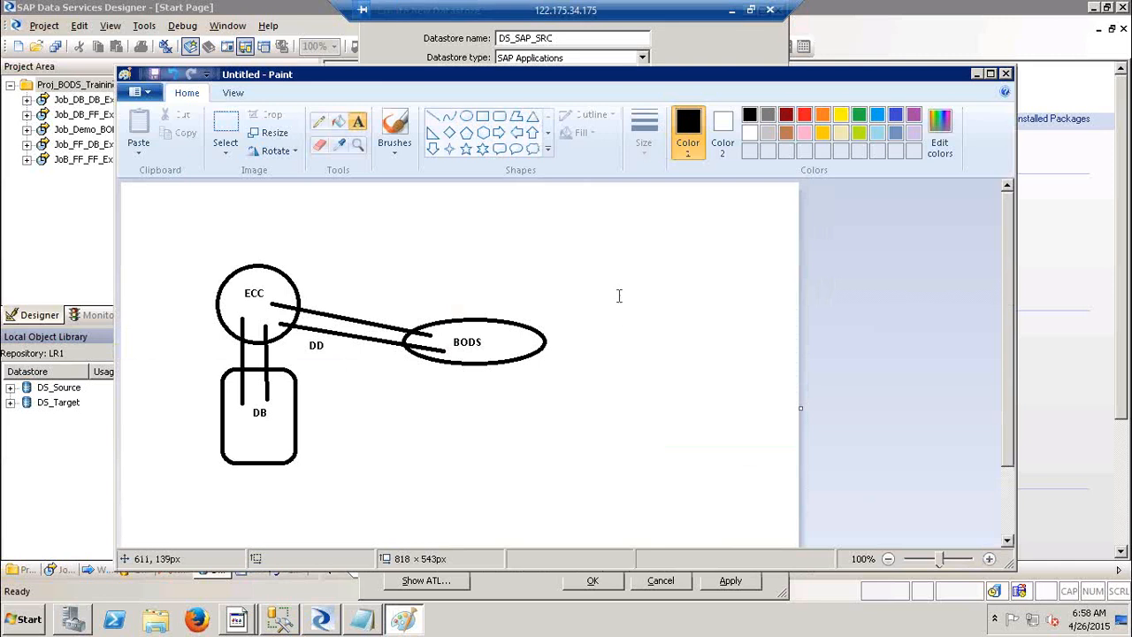
pyautogui.click(483, 117)
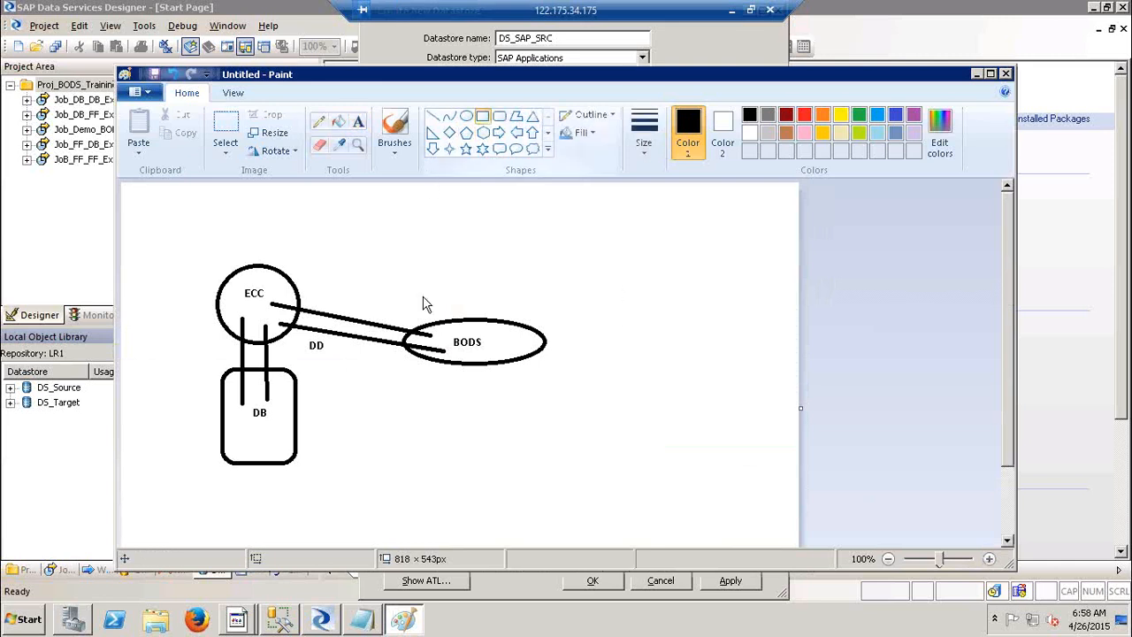
# Draw boxes around BODS and around ECC/DB, plus a small square beside DB linked to BODS.
pyautogui.moveTo(380, 238); pyautogui.dragTo(587, 478)
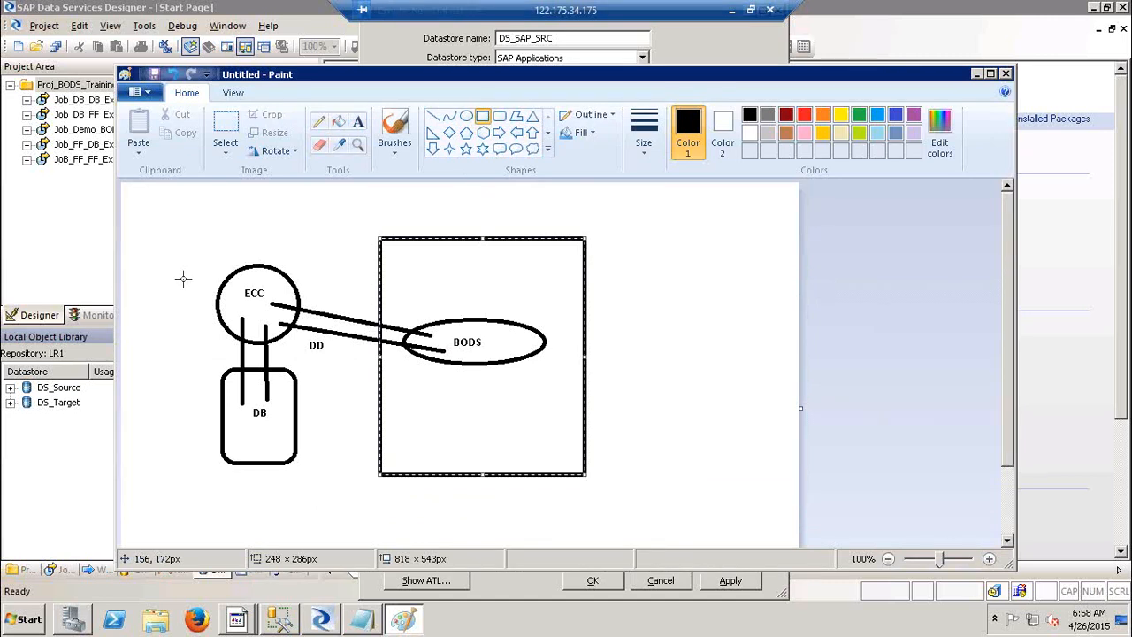
pyautogui.moveTo(162, 235); pyautogui.dragTo(343, 473)
pyautogui.click(711, 358)
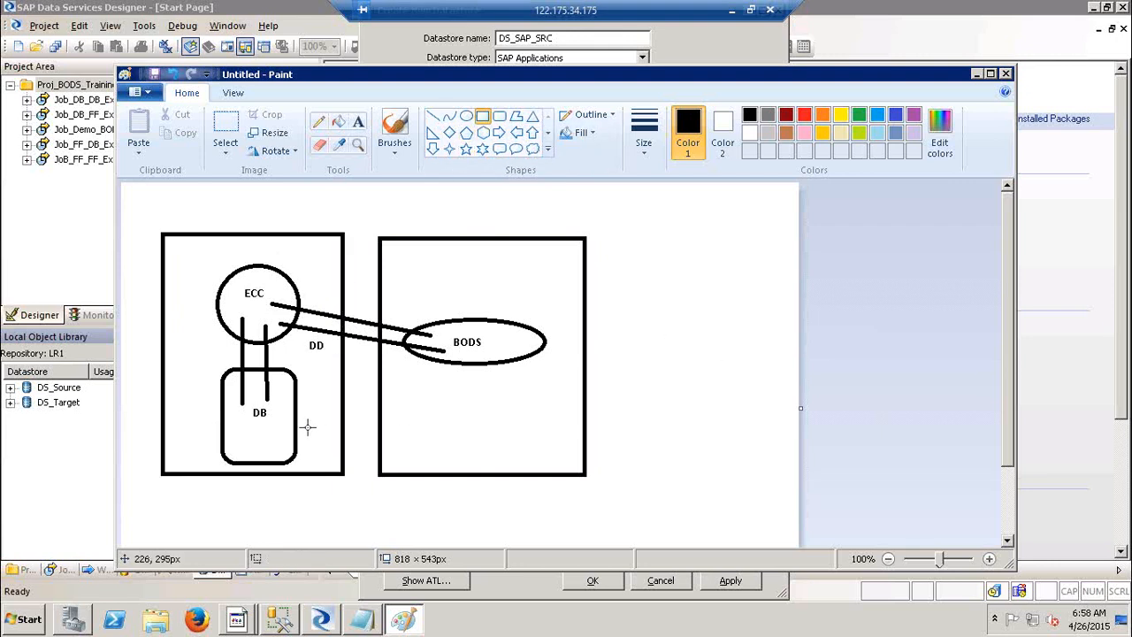
pyautogui.moveTo(306, 426); pyautogui.dragTo(337, 460)
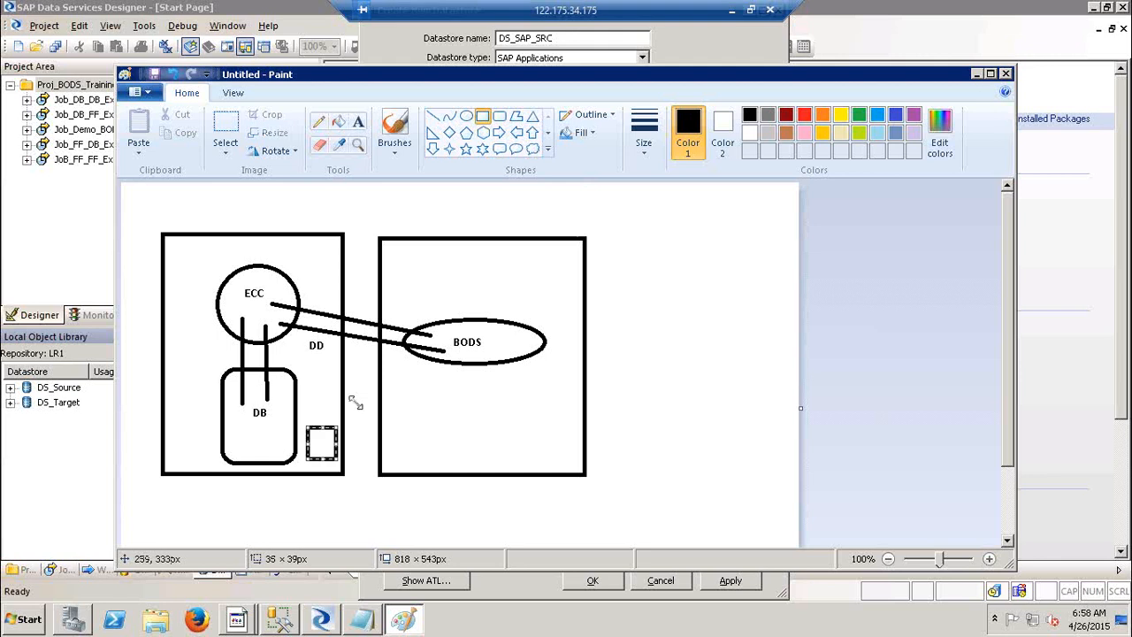
pyautogui.click(434, 119)
pyautogui.moveTo(338, 451); pyautogui.dragTo(385, 450)
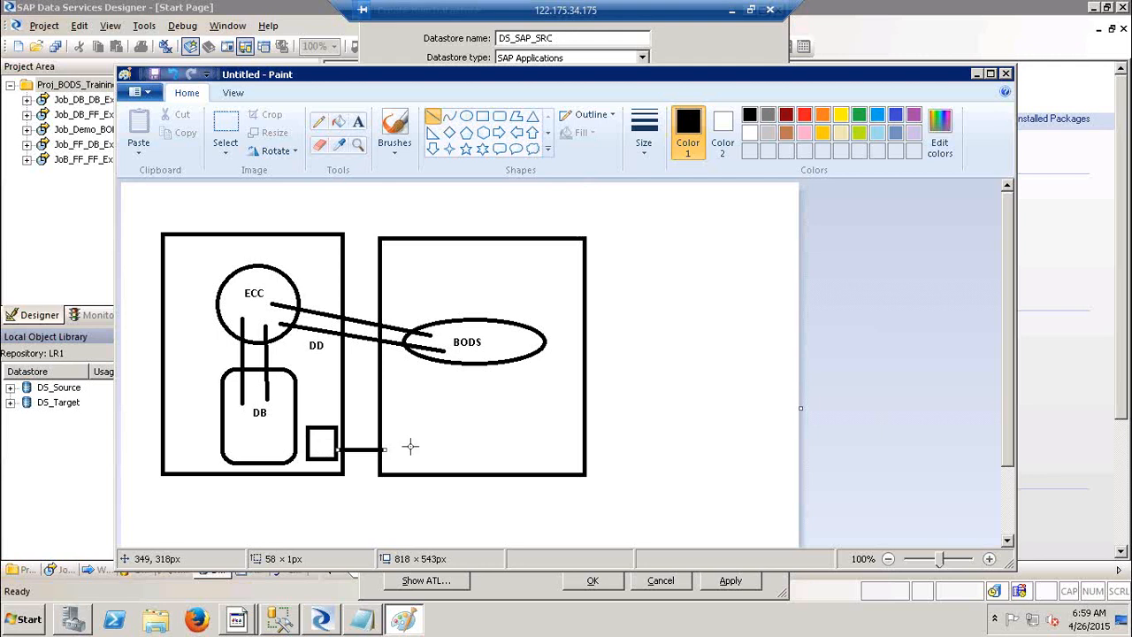
pyautogui.click(433, 118)
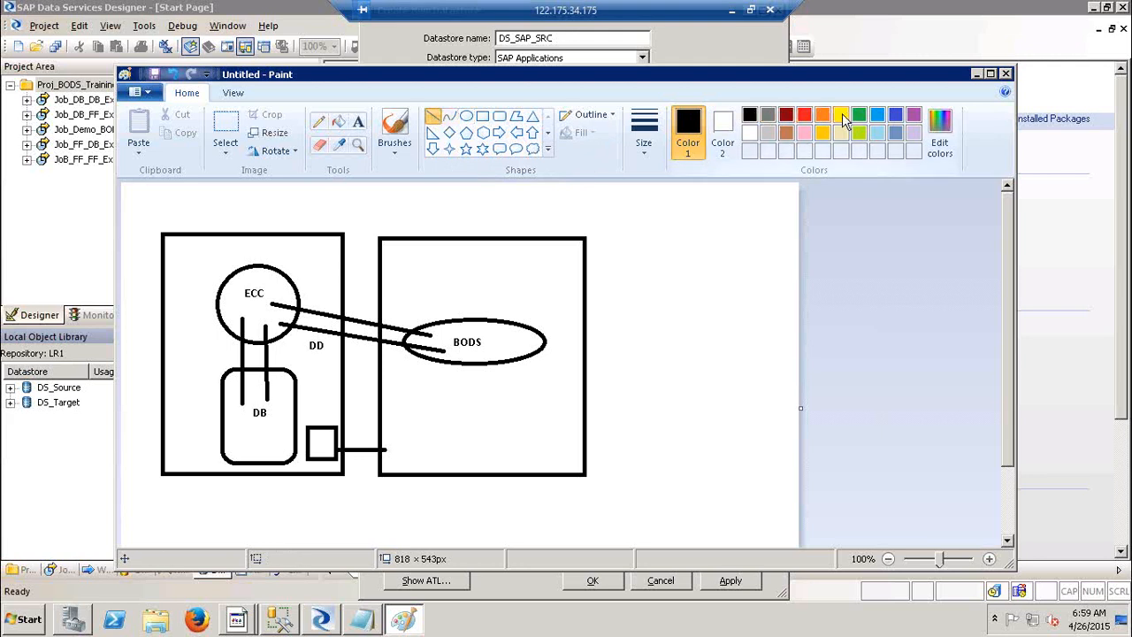
# Draw red lines from DB to the small square and from the square to BODS.
pyautogui.click(806, 116)
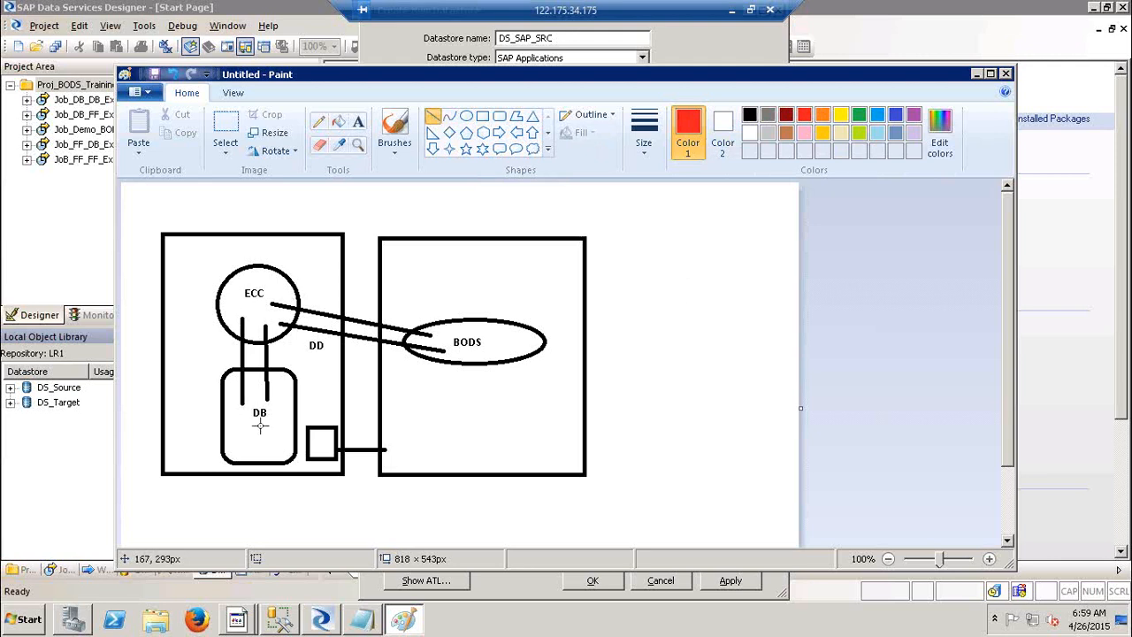
pyautogui.moveTo(260, 426); pyautogui.dragTo(286, 434)
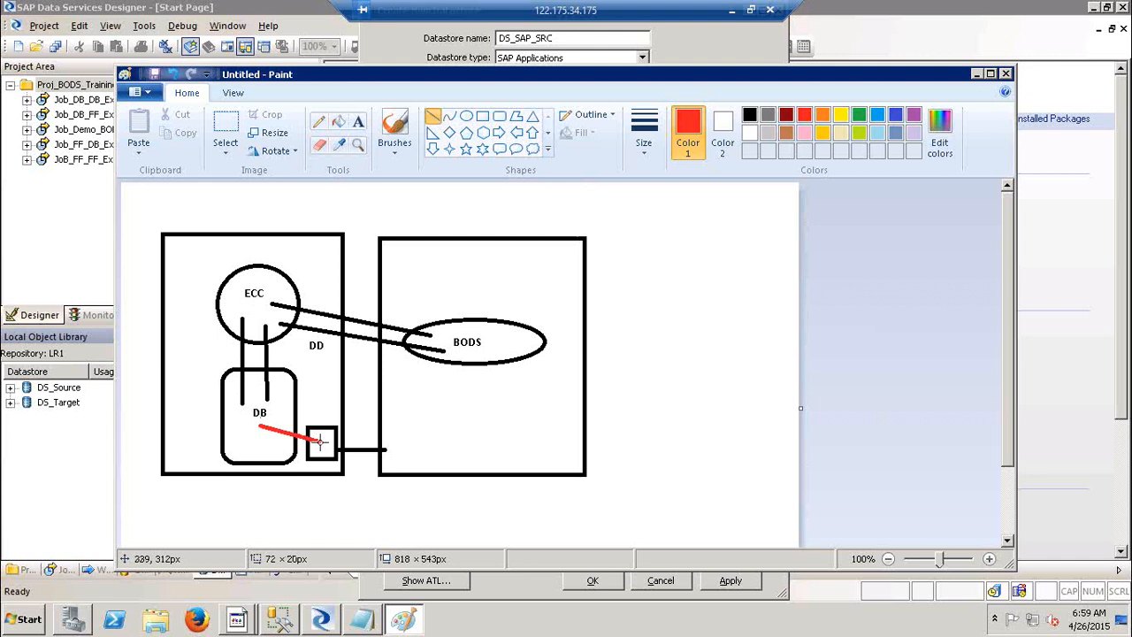
pyautogui.moveTo(320, 439); pyautogui.dragTo(321, 441)
pyautogui.click(430, 426)
pyautogui.moveTo(326, 447); pyautogui.dragTo(461, 358)
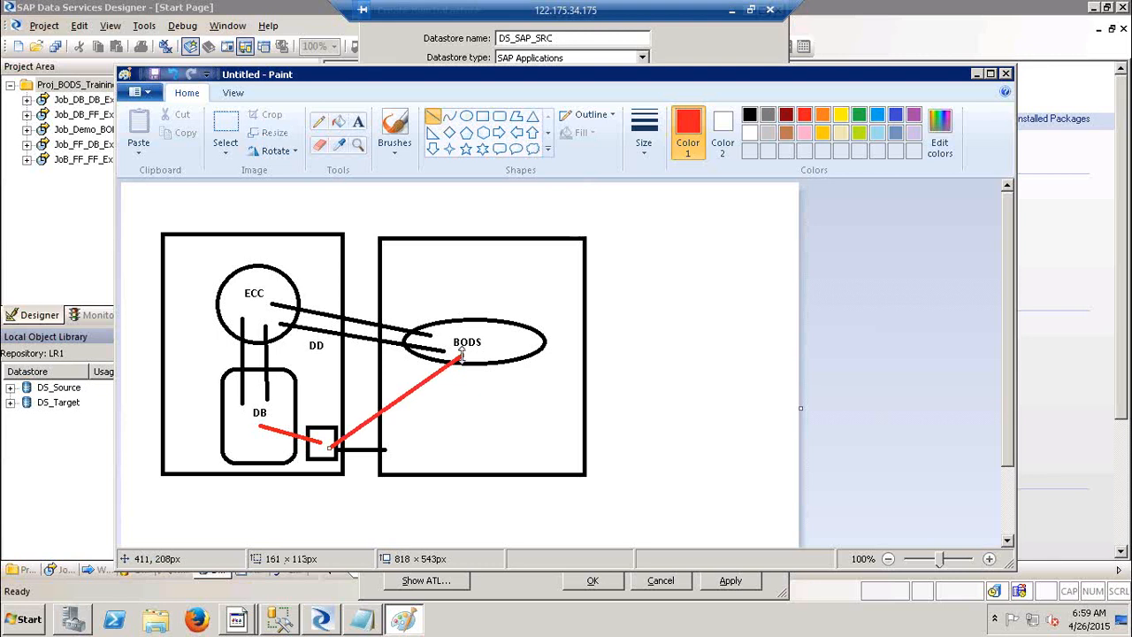
pyautogui.hotkey('alt', 'Tab')
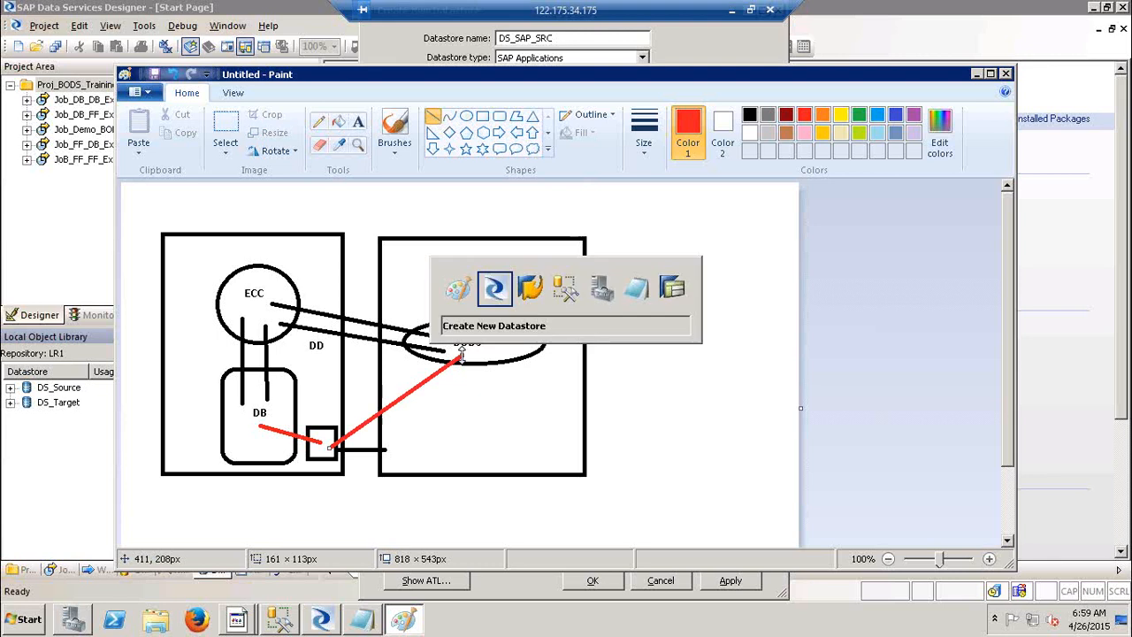
# Set the data transfer method to Shared directory, then bring up the SAP EH5 logon window.
pyautogui.click(640, 421)
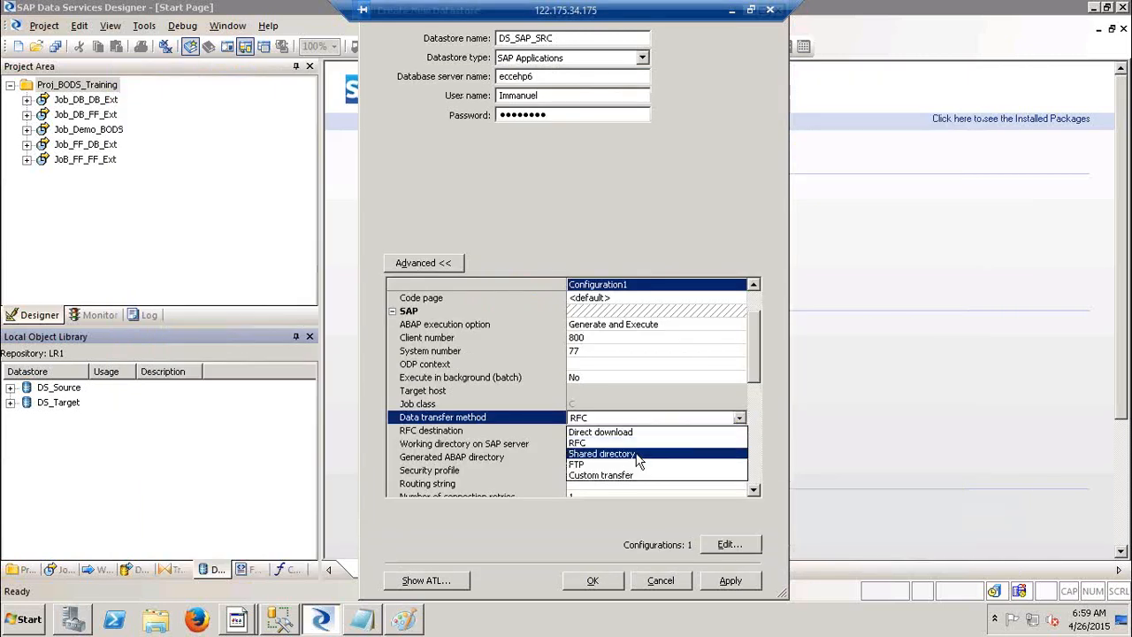
pyautogui.click(638, 453)
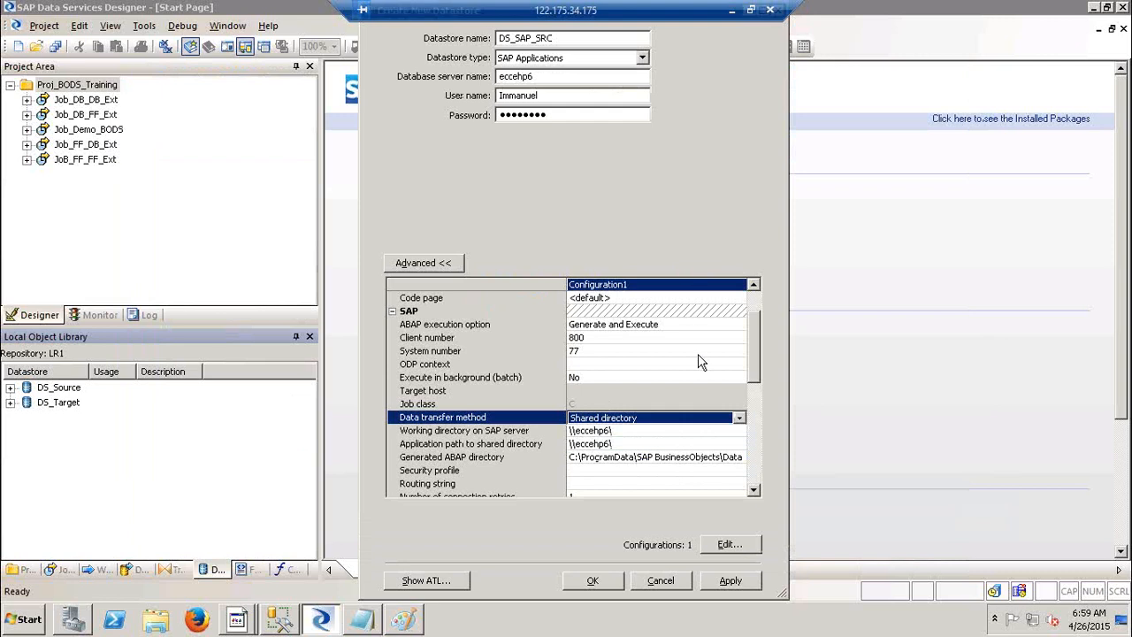
pyautogui.click(739, 418)
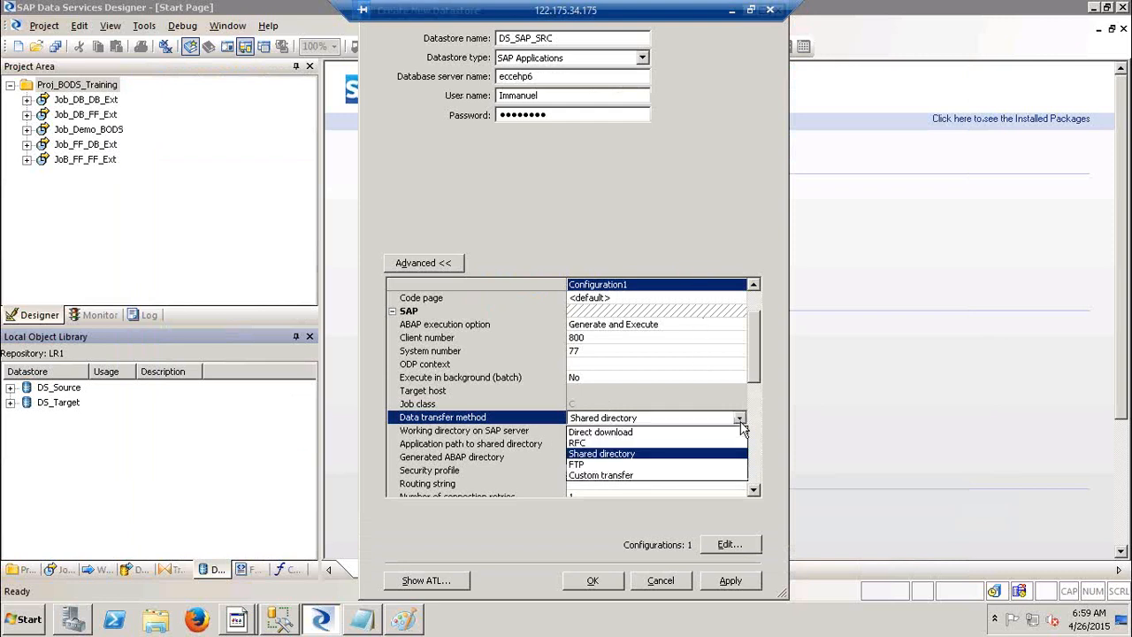
pyautogui.click(708, 455)
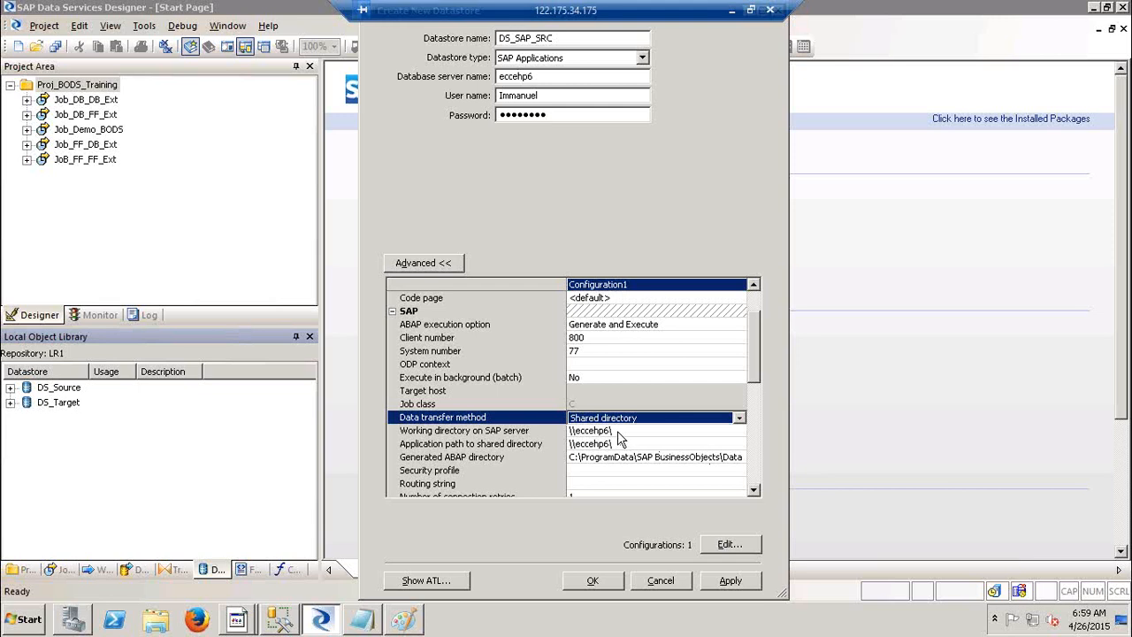
pyautogui.click(740, 419)
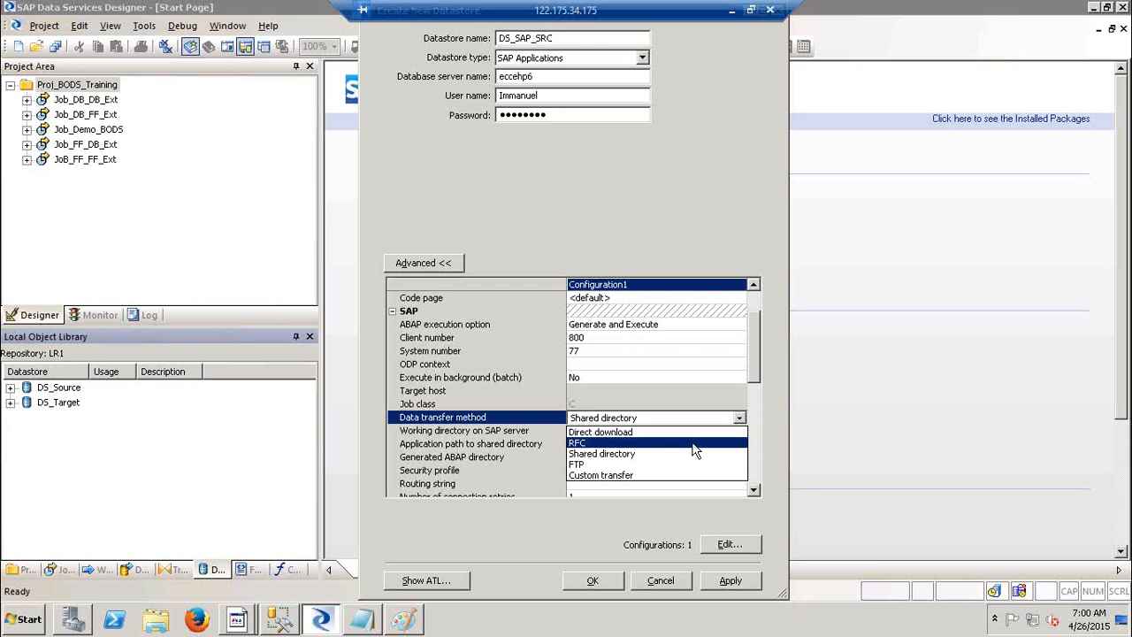
pyautogui.moveTo(252, 618)
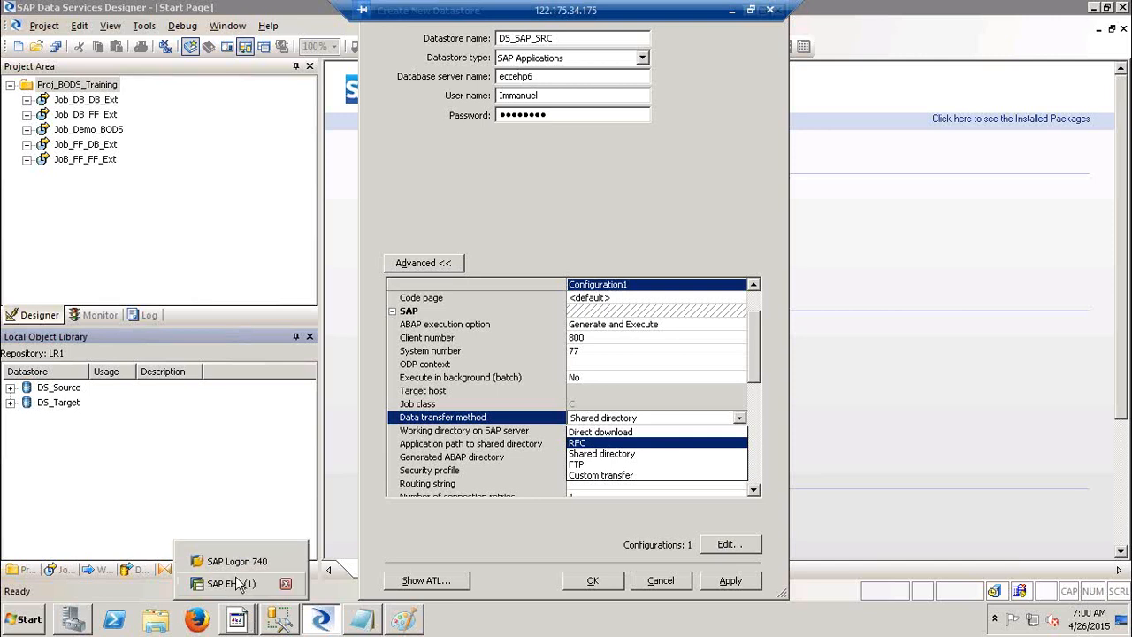
pyautogui.click(234, 584)
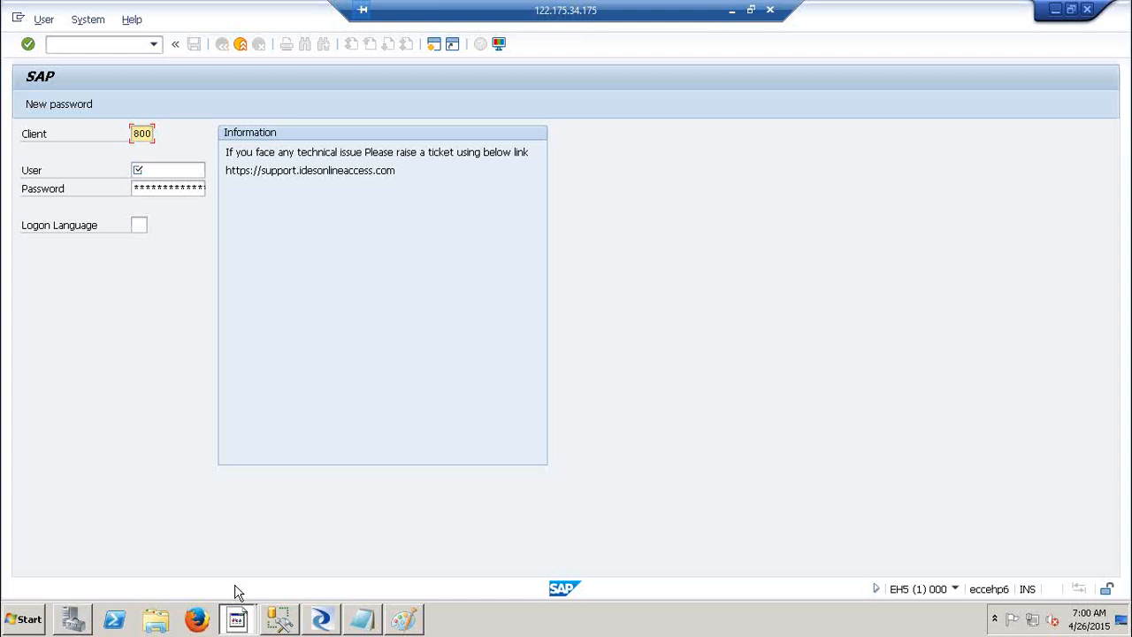
# Switch the data transfer method to Direct download with \\eccehp6\ as the local directory.
pyautogui.click(324, 626)
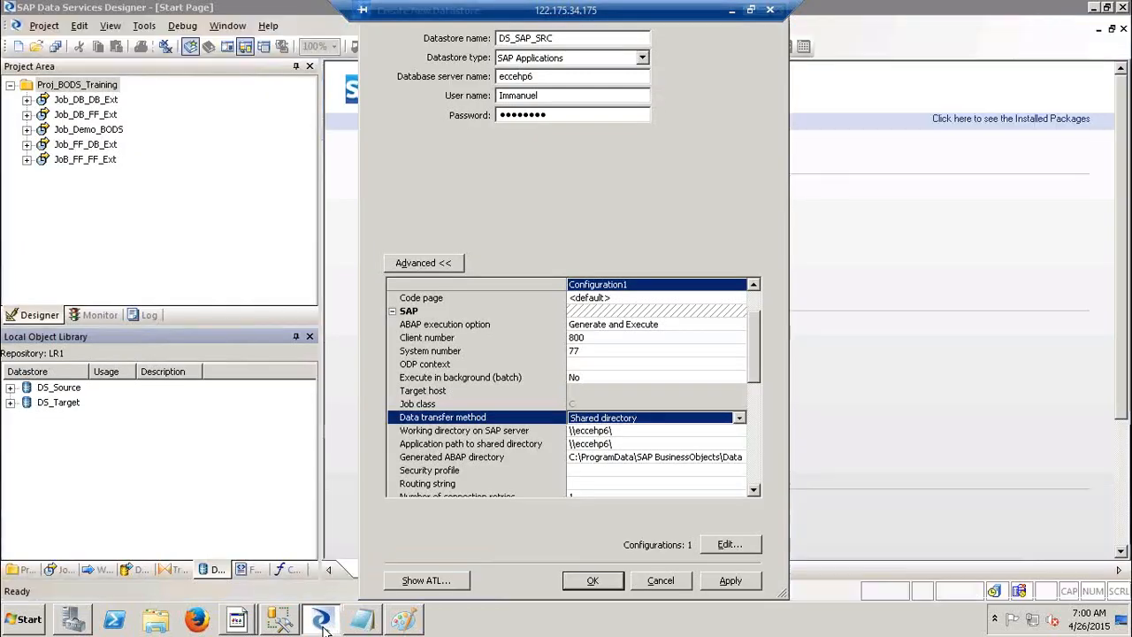
pyautogui.click(648, 419)
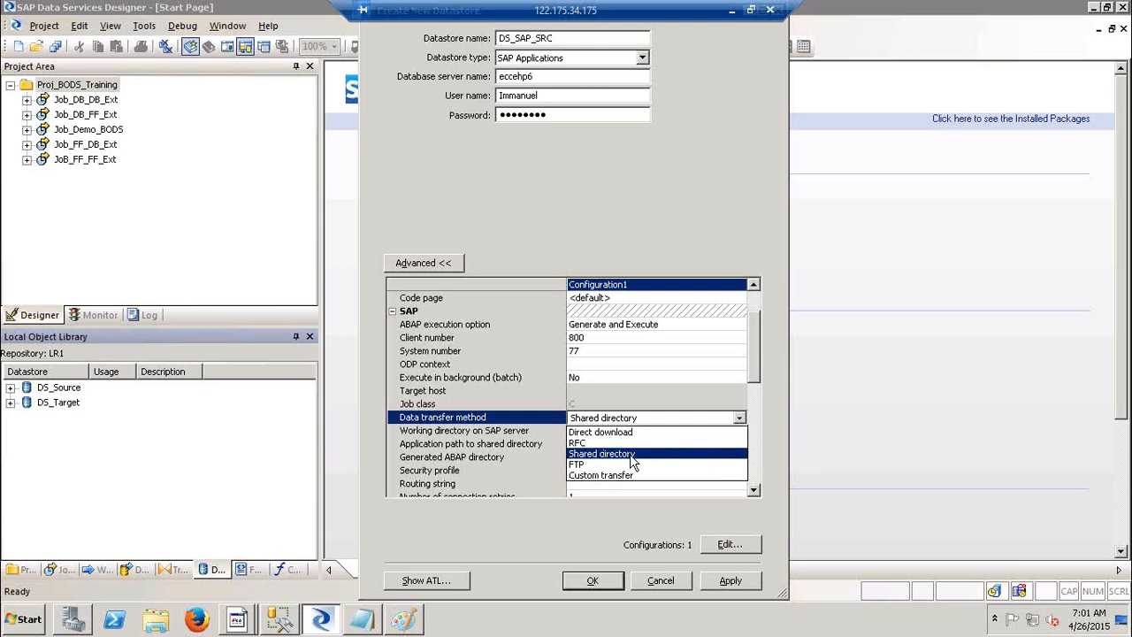
pyautogui.click(628, 433)
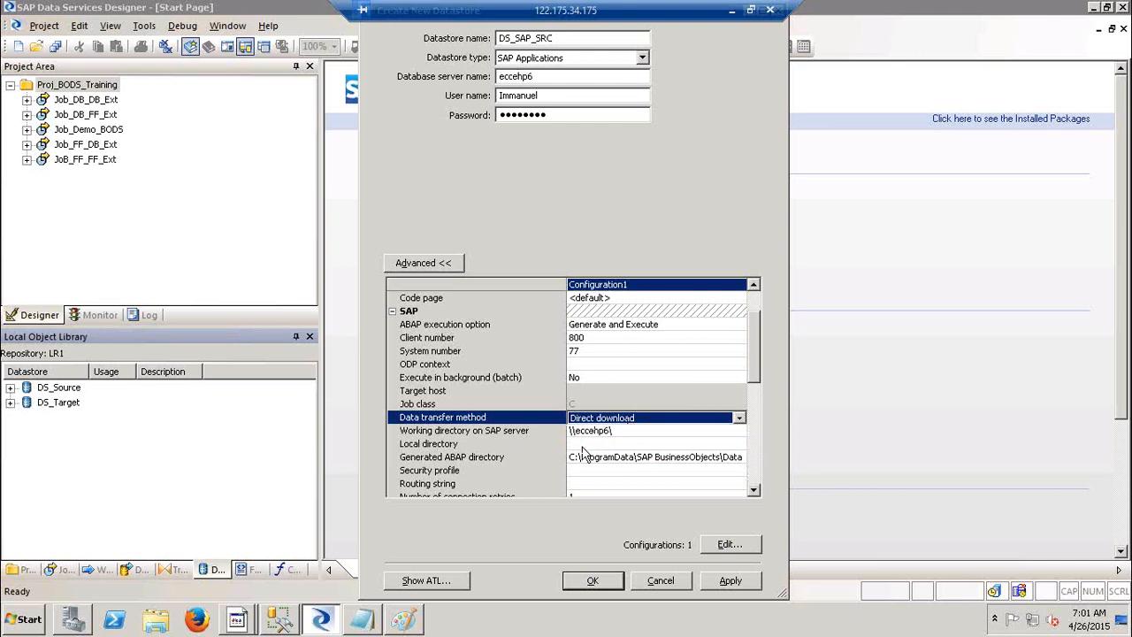
pyautogui.click(610, 431)
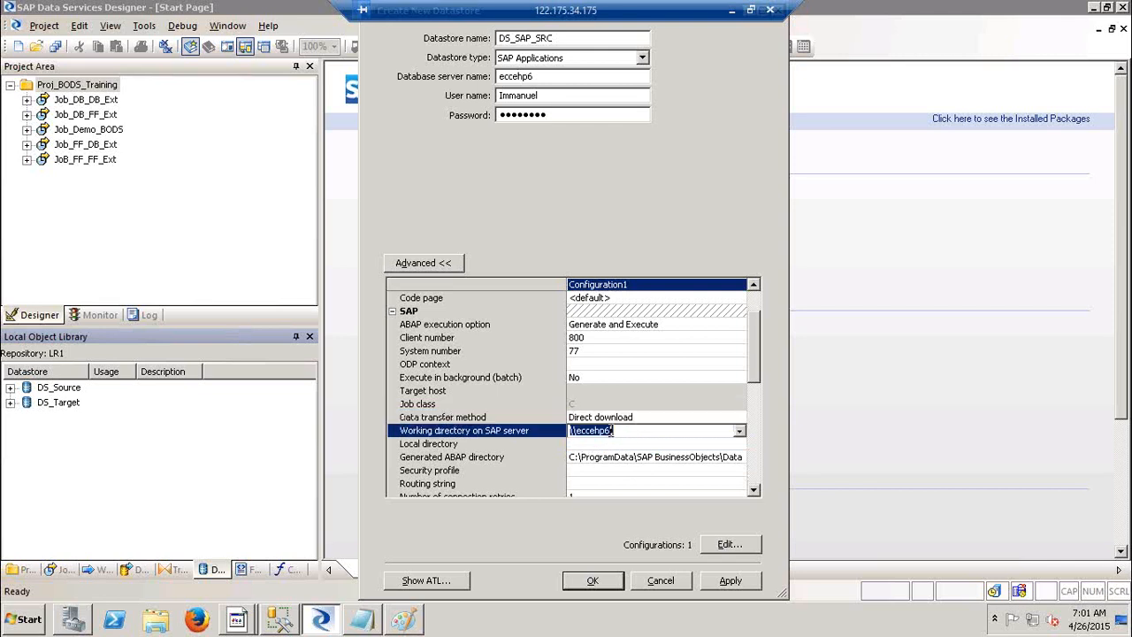
pyautogui.click(584, 444)
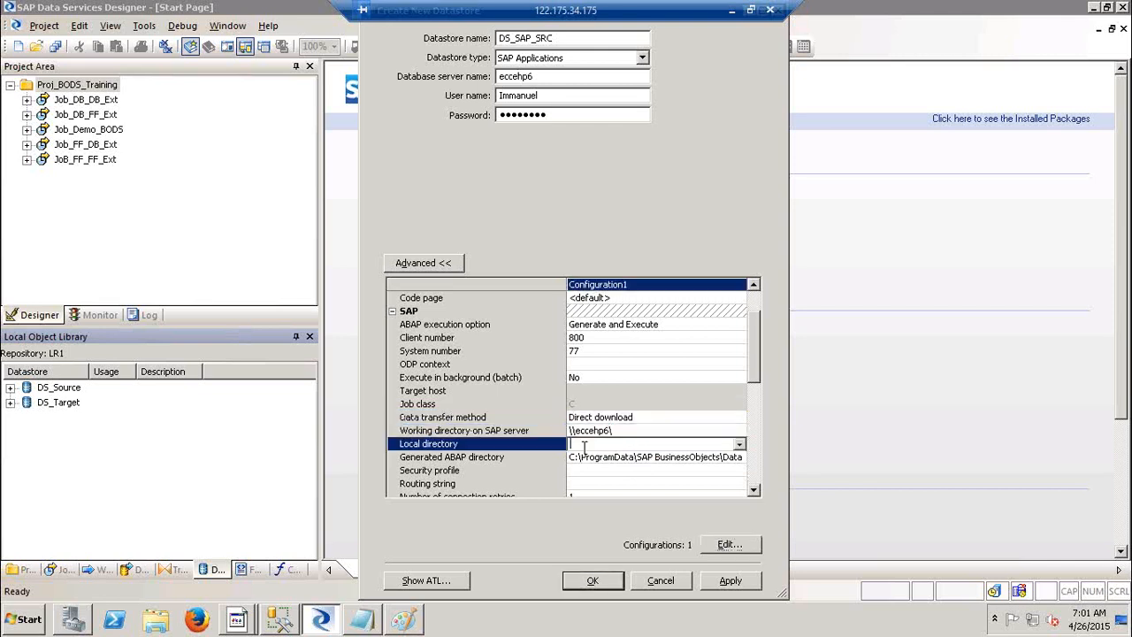
pyautogui.write('\\\\eccehp6\\')
# Enter SAP_ALL as the security profile.
pyautogui.click(584, 472)
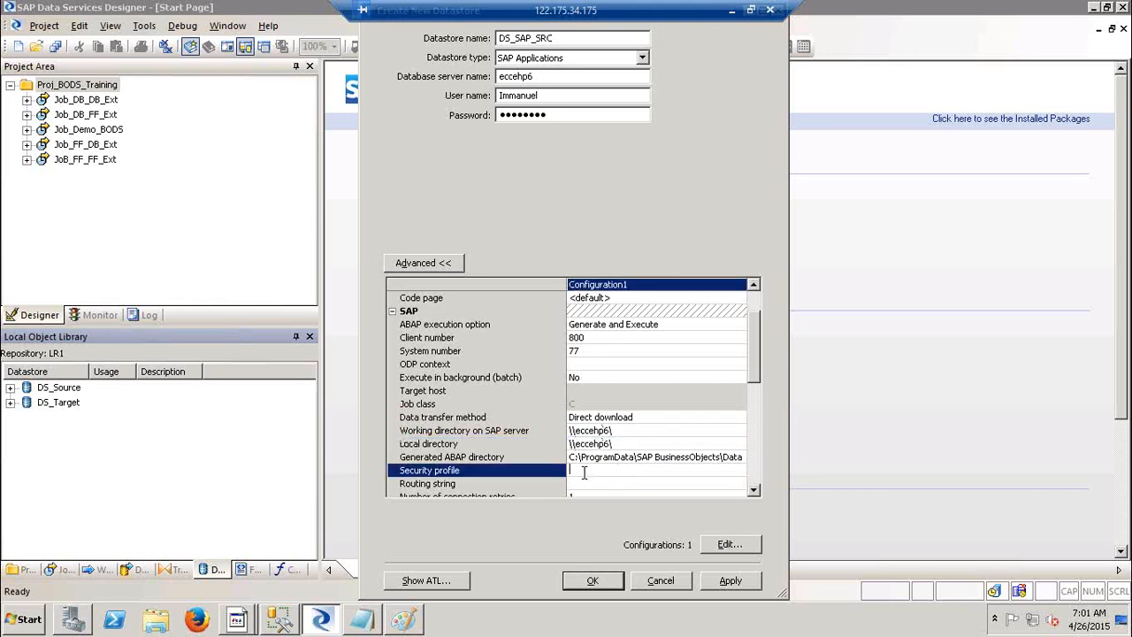
pyautogui.write('SAP_ALL')
pyautogui.click(755, 490)
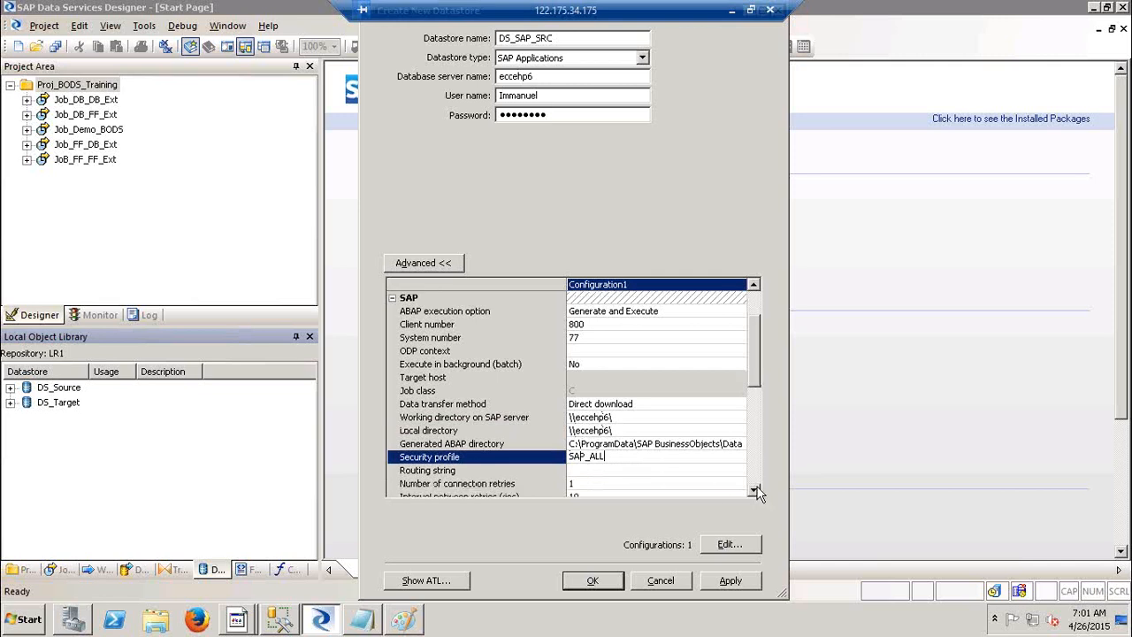
pyautogui.click(754, 490)
# Change connection retries to 3, then set it back to 1.
pyautogui.click(613, 471)
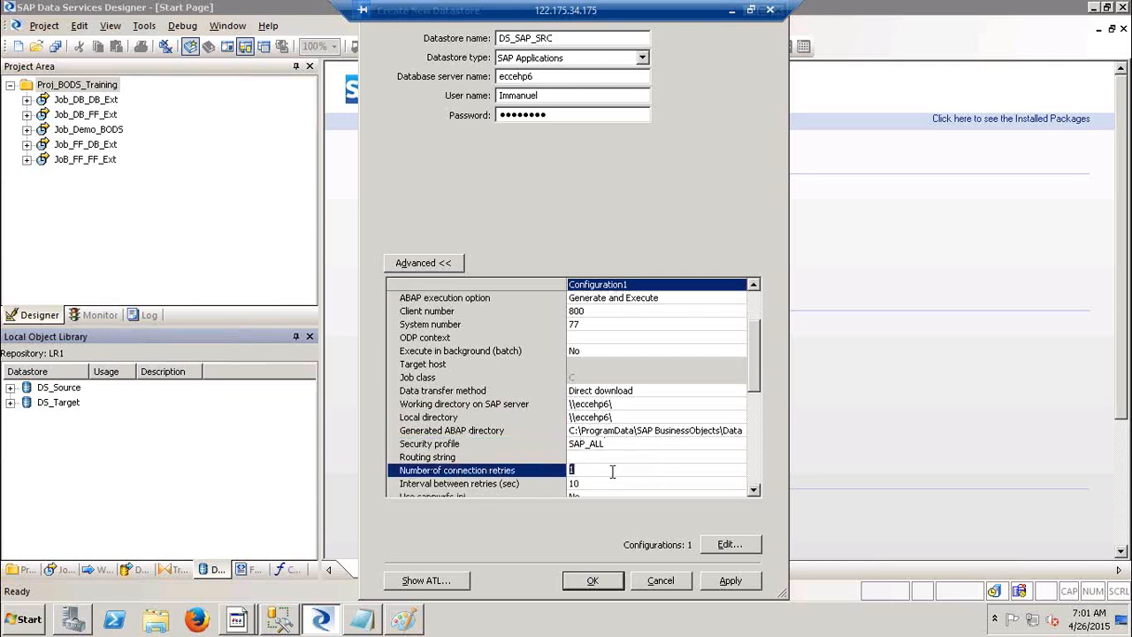
pyautogui.click(612, 472)
pyautogui.press('BackSpace')
pyautogui.write('3')
pyautogui.press('Return')
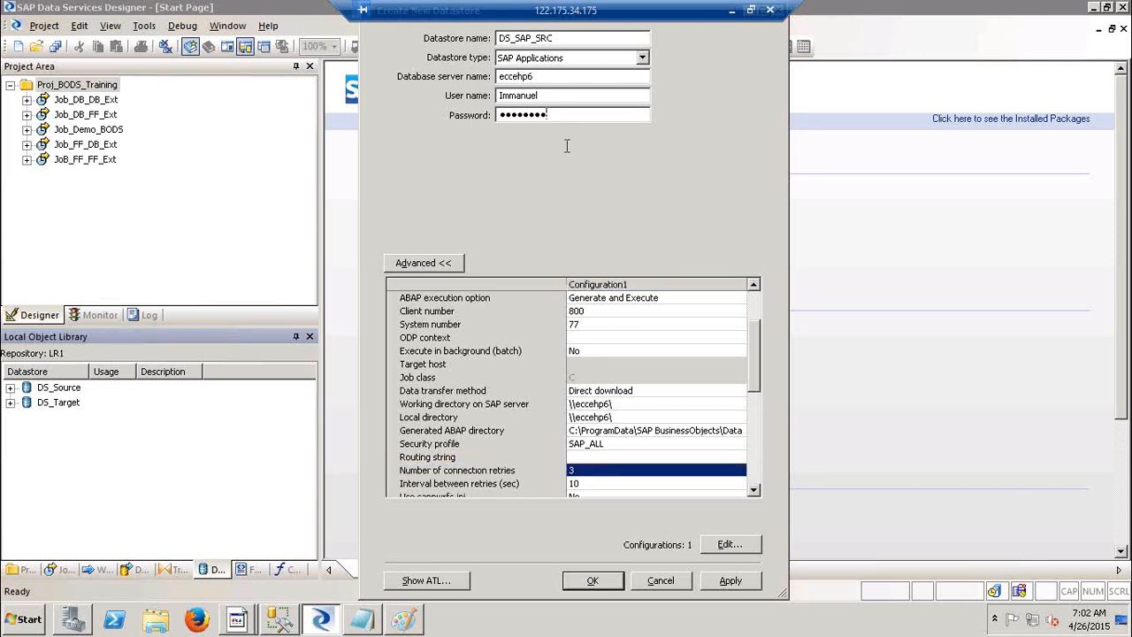
pyautogui.click(597, 474)
pyautogui.write('1')
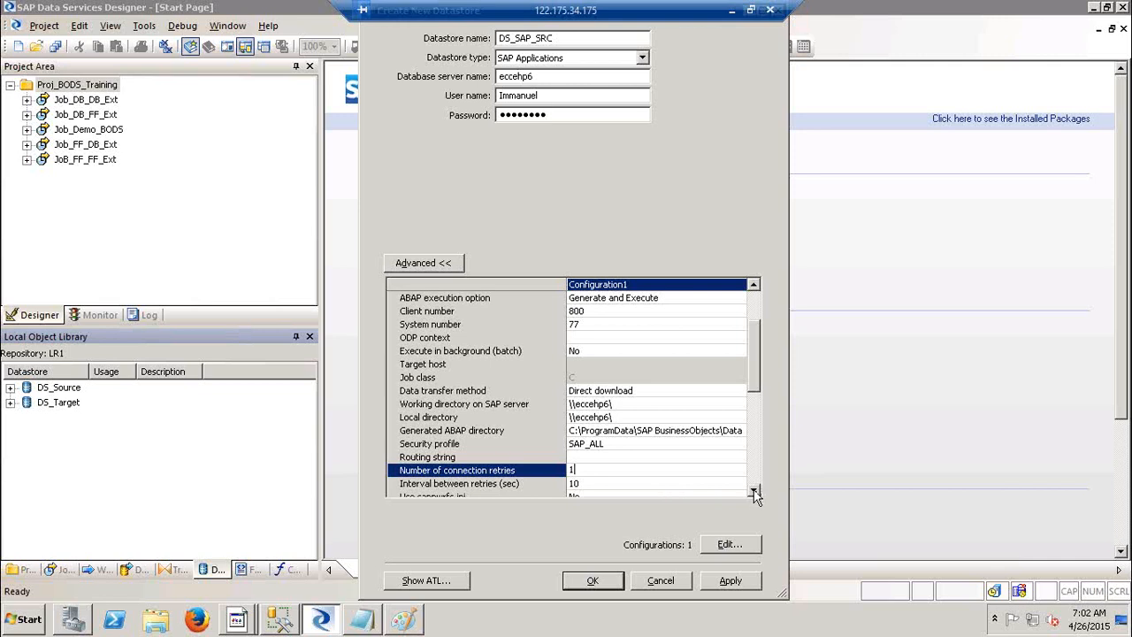
# Scroll the Advanced grid down to Authentication and apply the DS_SAP_SRC settings with Password authentication.
pyautogui.click(754, 492)
pyautogui.click(753, 492)
pyautogui.click(754, 492)
pyautogui.click(753, 491)
pyautogui.click(754, 492)
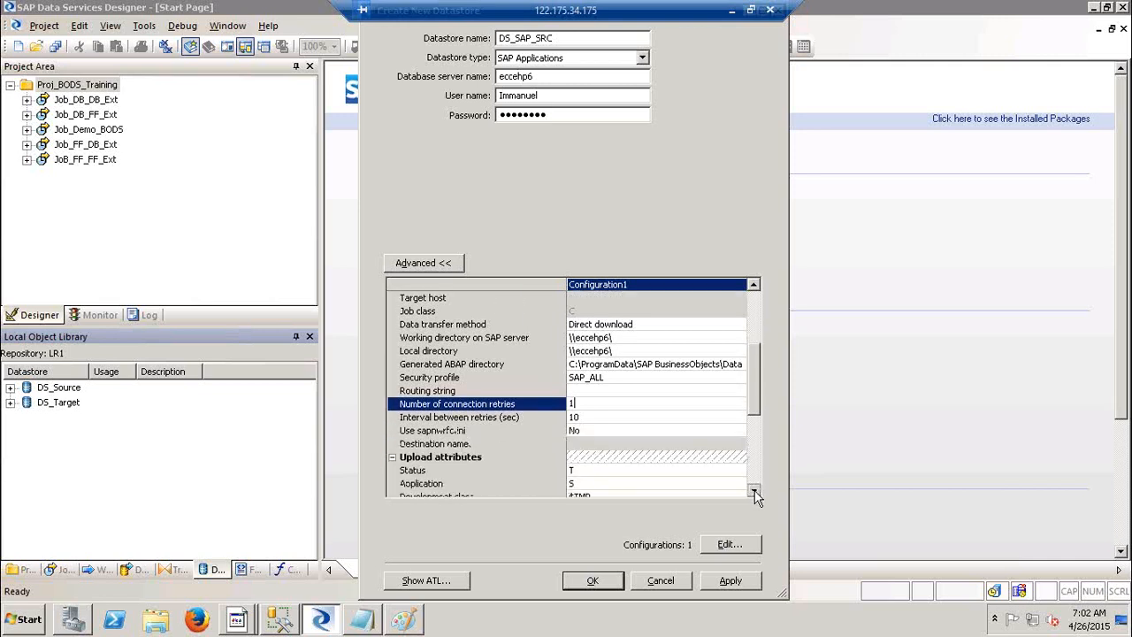
pyautogui.click(754, 492)
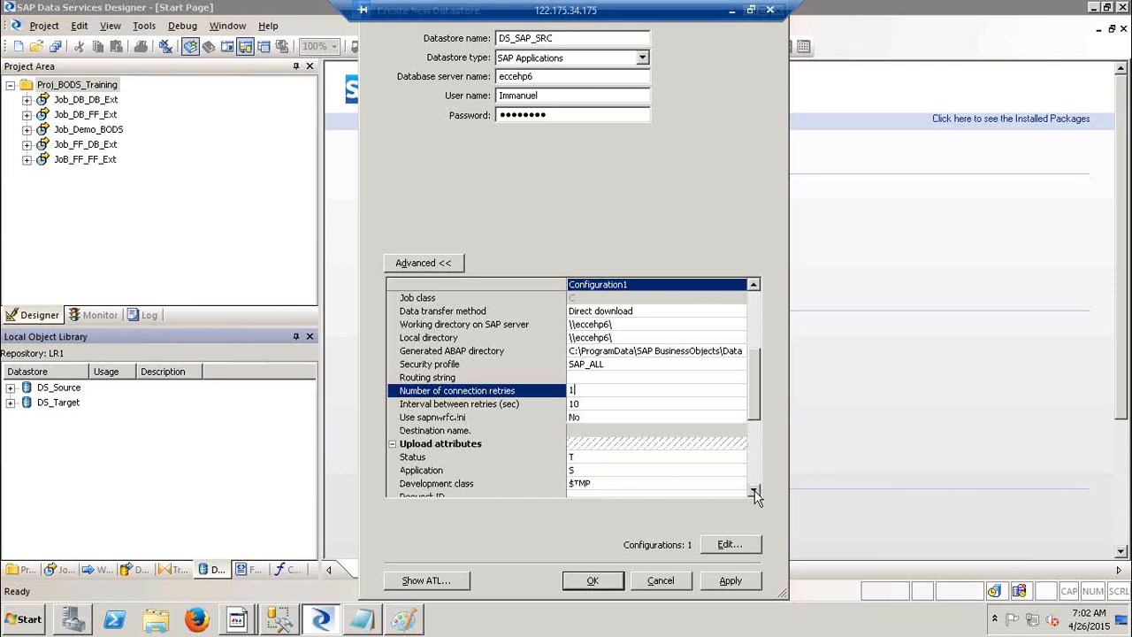
pyautogui.click(755, 491)
pyautogui.click(755, 492)
pyautogui.scroll(-4, 755, 492)
pyautogui.click(729, 581)
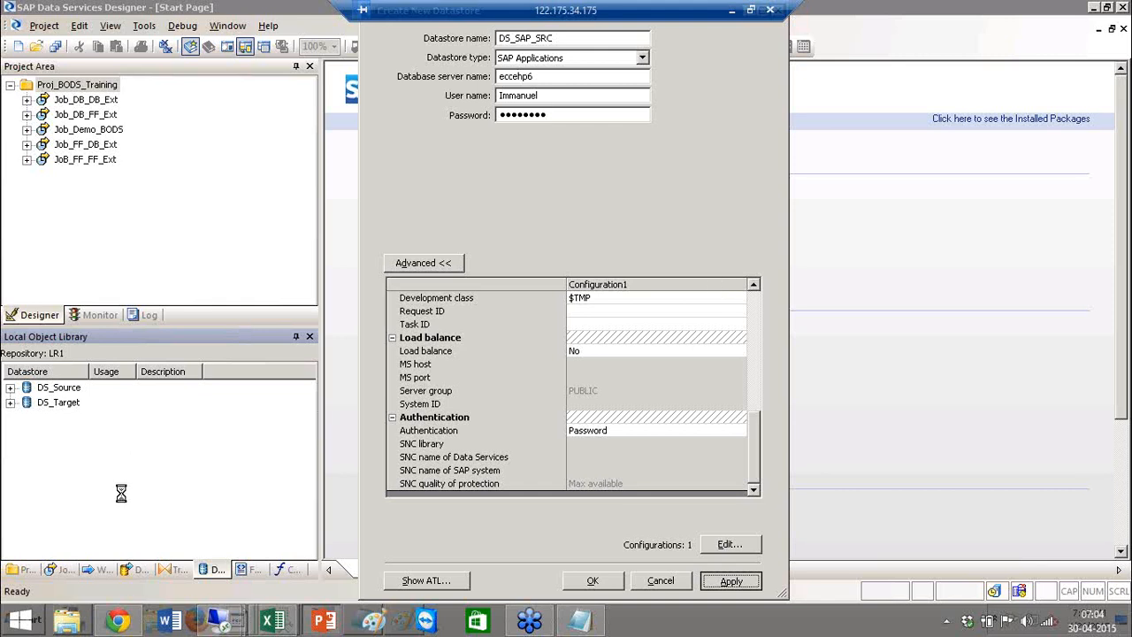
pyautogui.moveTo(213, 624)
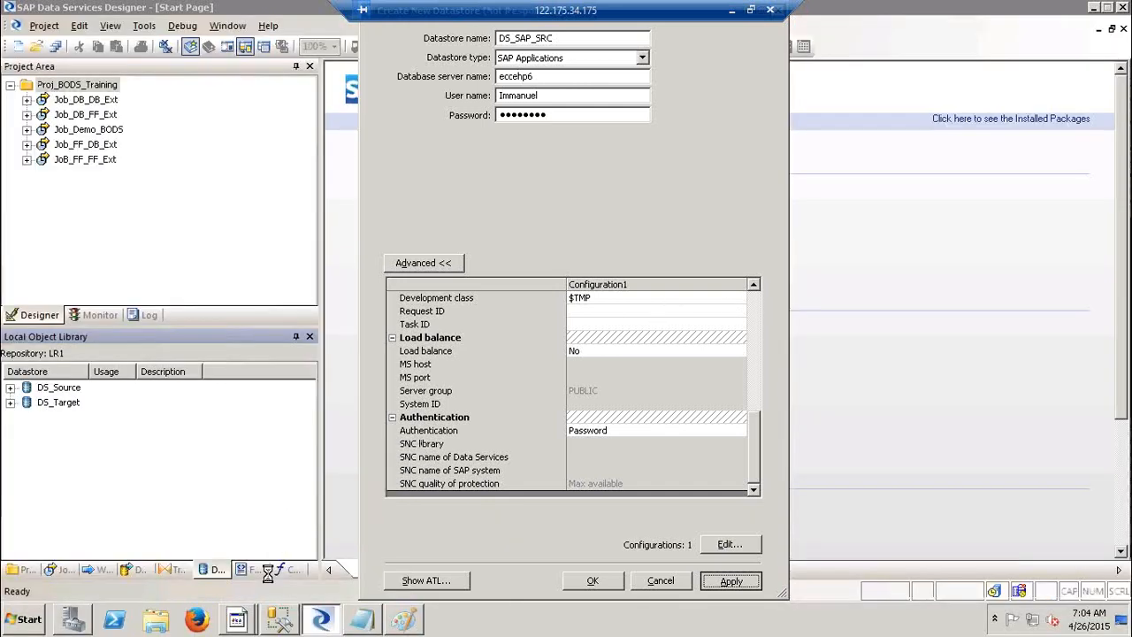
# Close the SAP Logon 740 system entry properties without changes.
pyautogui.click(247, 623)
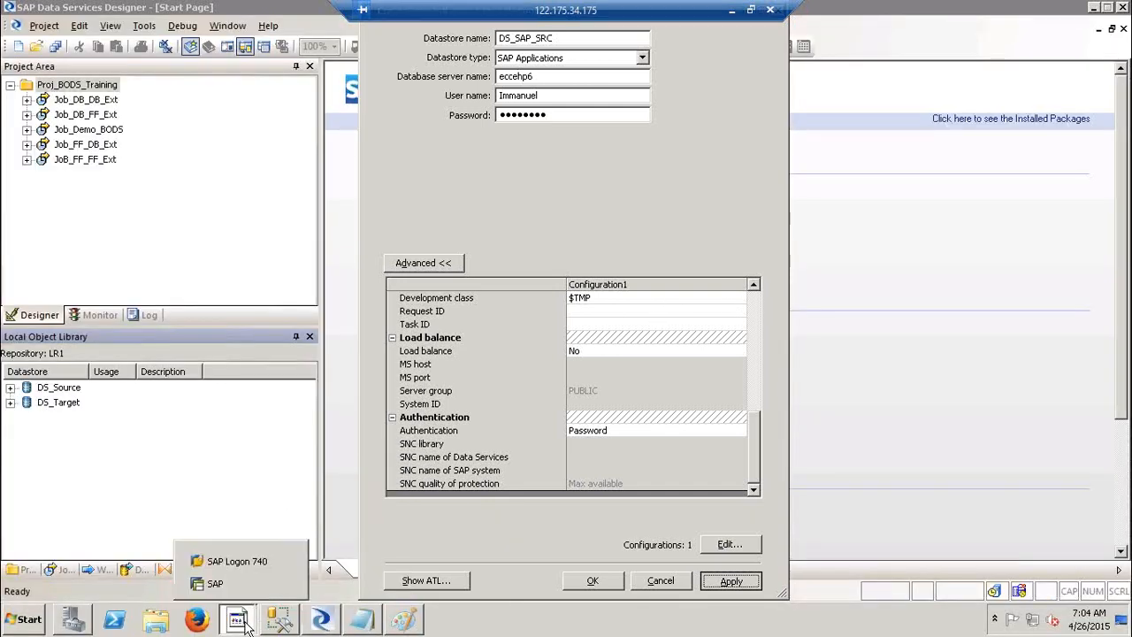
pyautogui.click(267, 555)
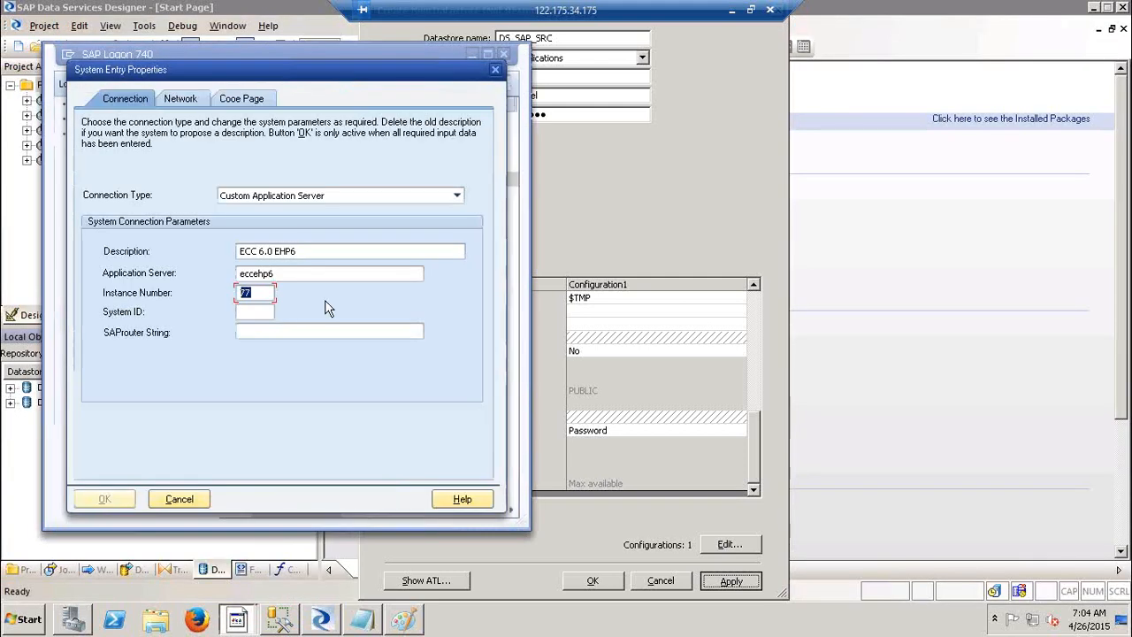
pyautogui.click(184, 497)
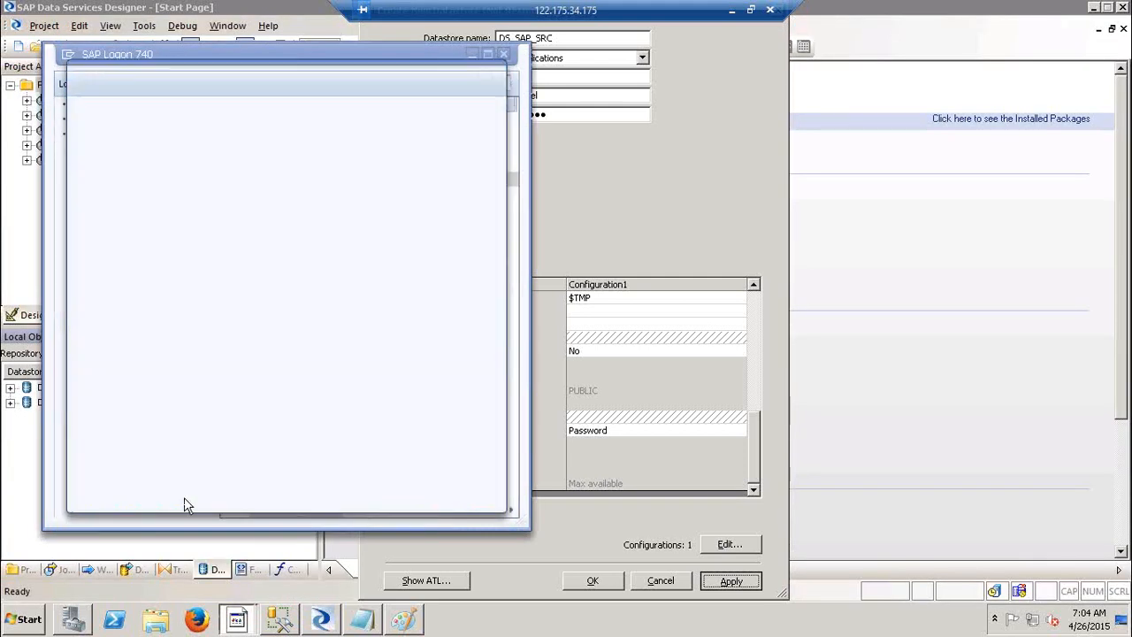
# Log on to the SAP logon screen for client 800 with the user name and password.
pyautogui.click(245, 618)
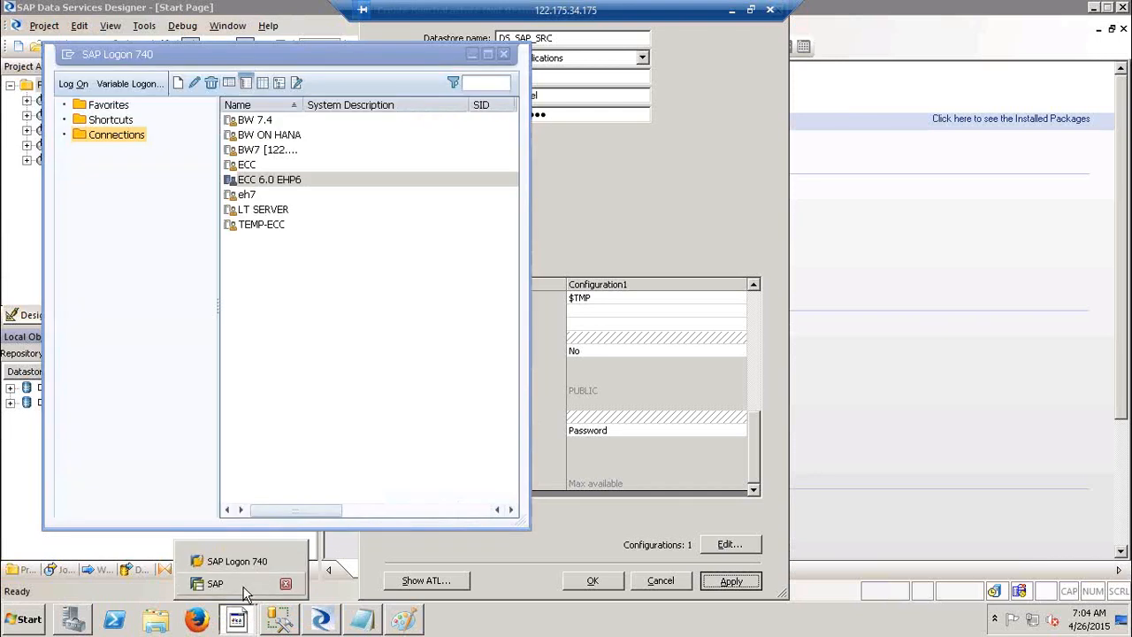
pyautogui.click(243, 587)
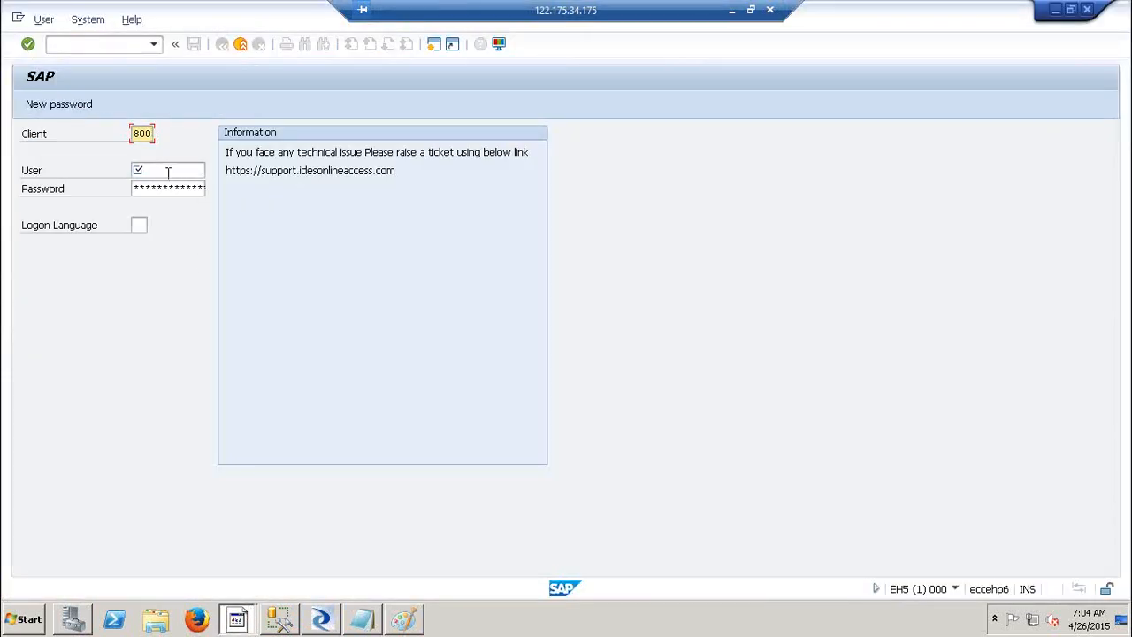
pyautogui.click(165, 170)
pyautogui.write('I')
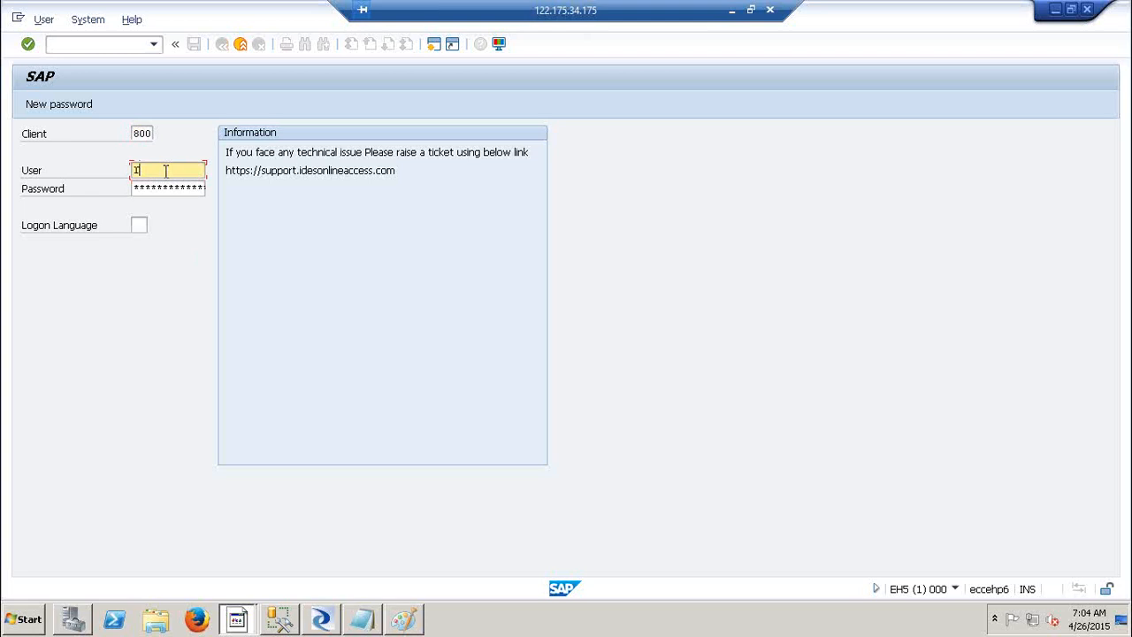
pyautogui.write('mmanuel')
pyautogui.press('Tab')
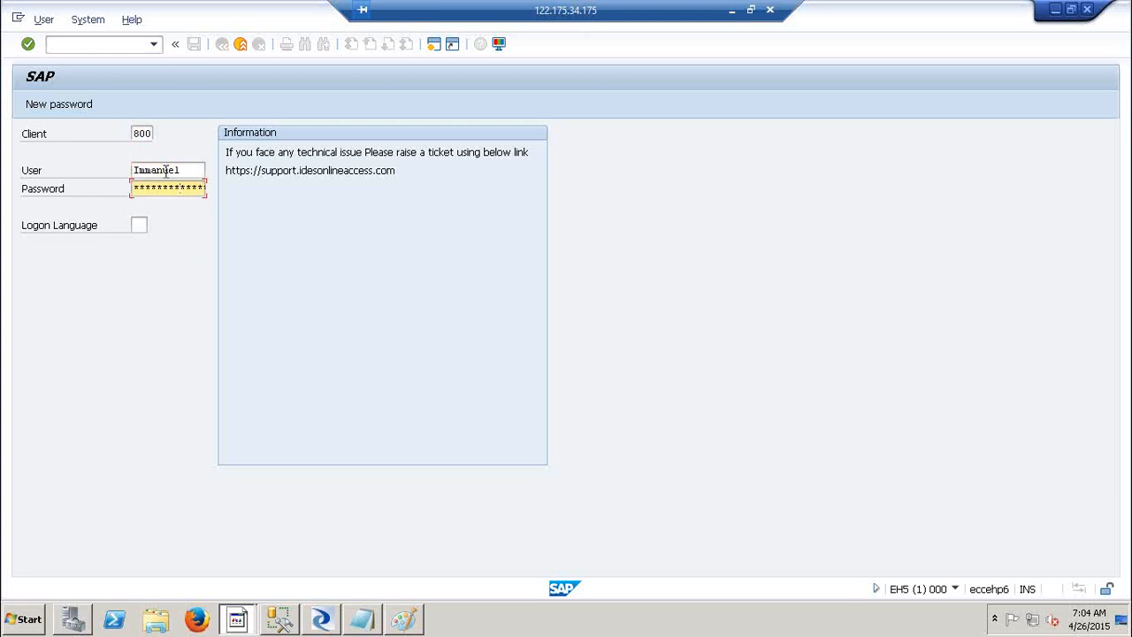
pyautogui.press('Return')
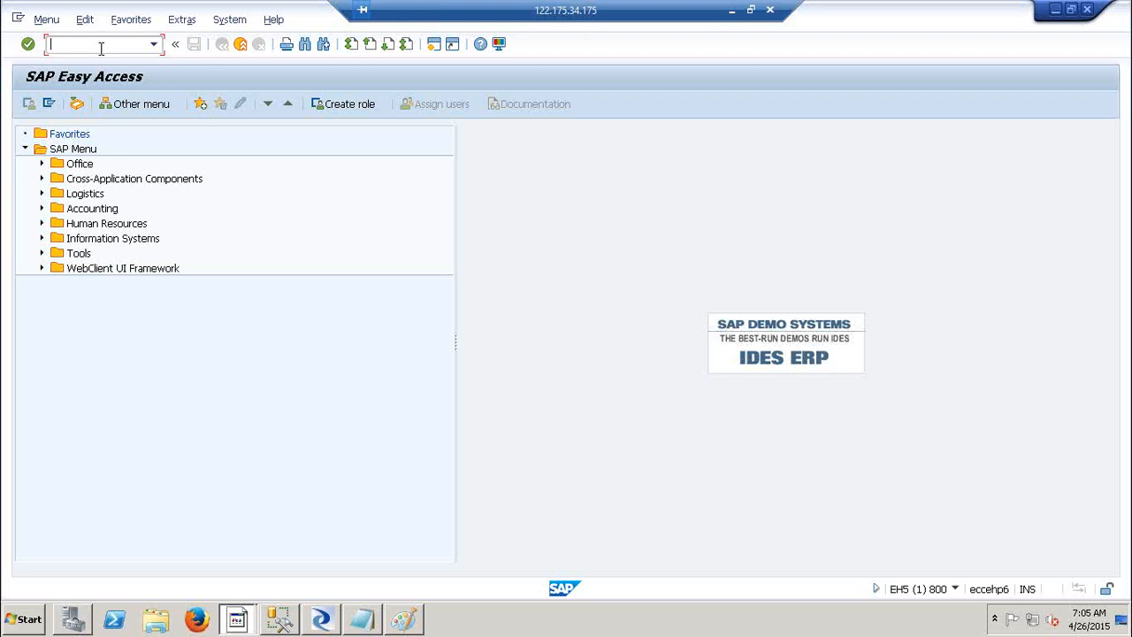
# Run transaction se11 to open the ABAP Dictionary.
pyautogui.write('se11')
pyautogui.press('Return')
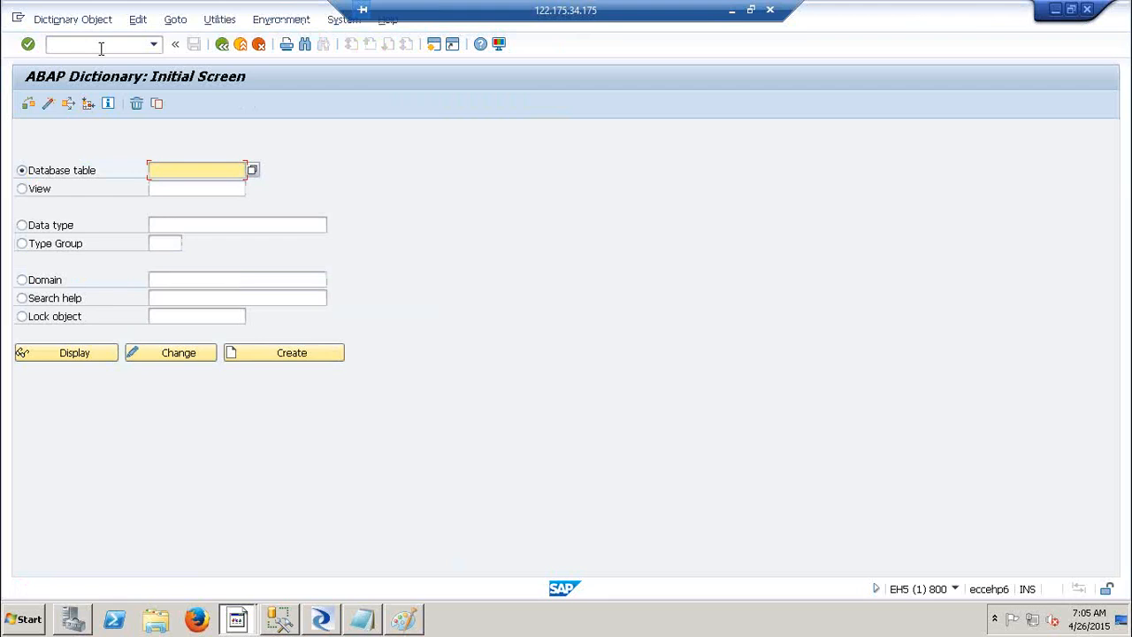
pyautogui.click(100, 49)
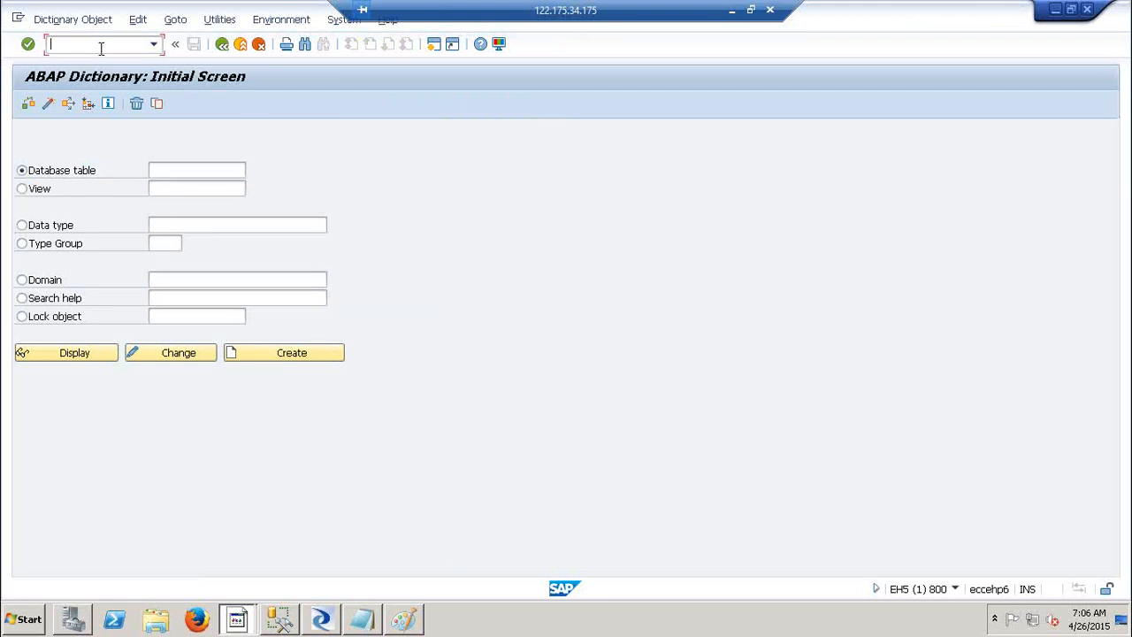
pyautogui.write('se11')
pyautogui.press('BackSpace')
# Display database table MARA, then return to Data Services Designer.
pyautogui.click(203, 171)
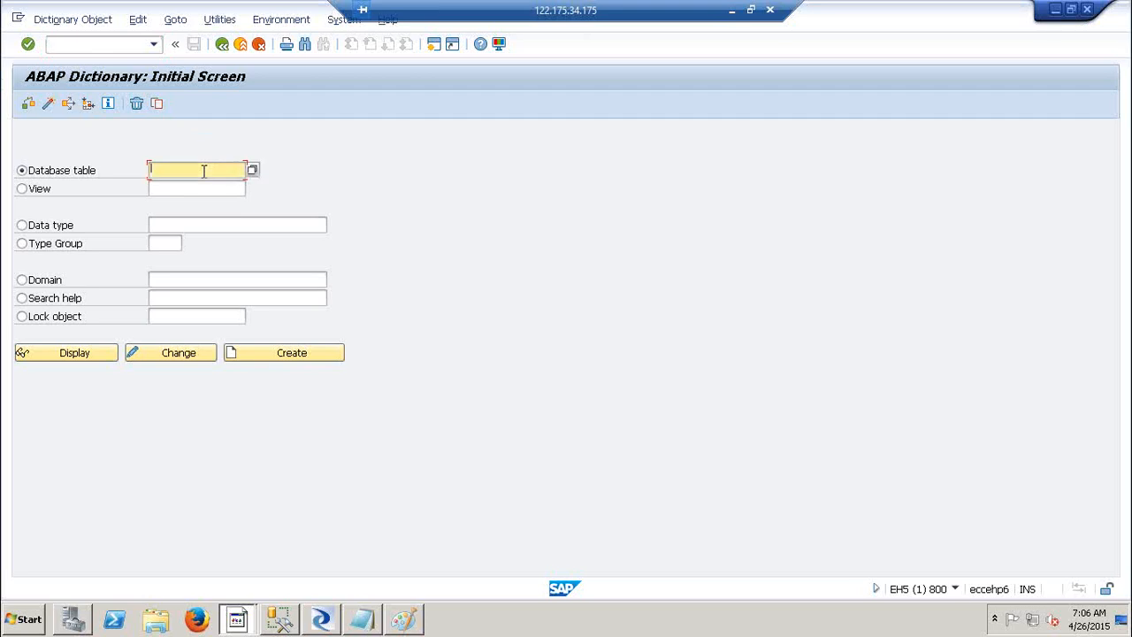
pyautogui.write('MARA')
pyautogui.click(77, 350)
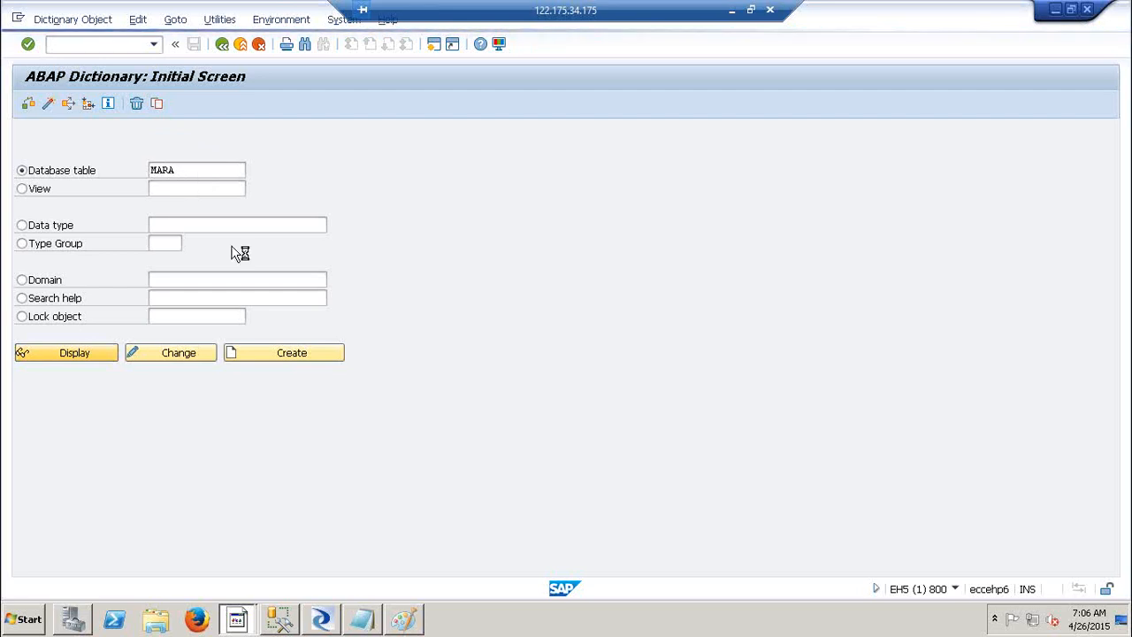
pyautogui.click(324, 619)
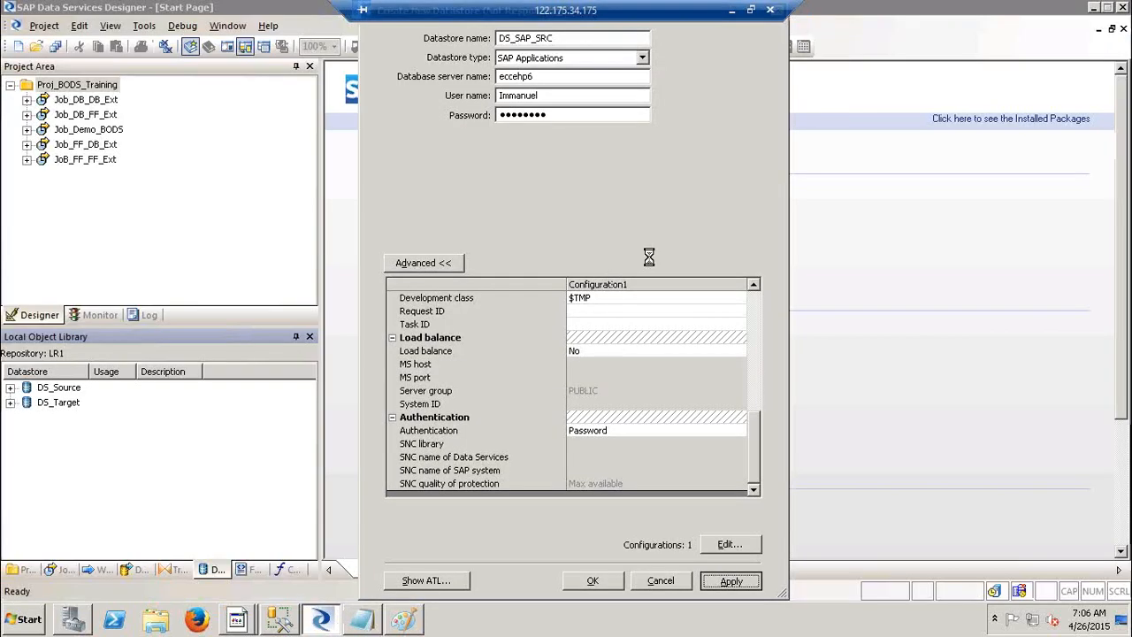
# Bring the ABAP Dictionary: Initial Screen window back to the front.
pyautogui.click(244, 619)
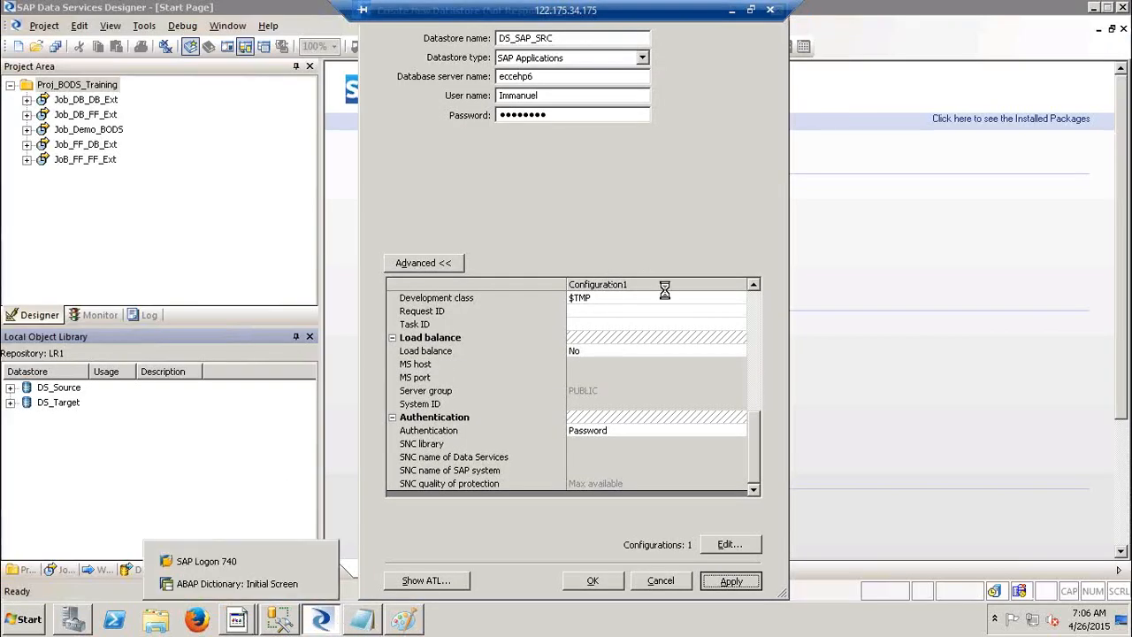
pyautogui.hotkey('alt', 'Tab')
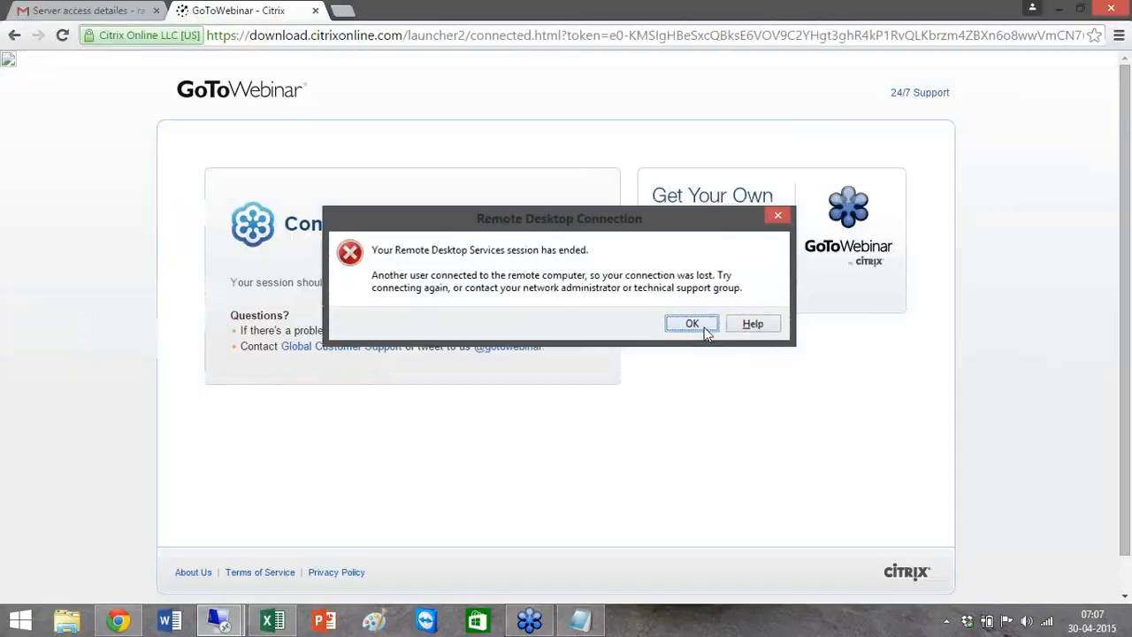
# Dismiss the session-ended error and reconnect with the account password, accepting the certificate warning.
pyautogui.click(706, 327)
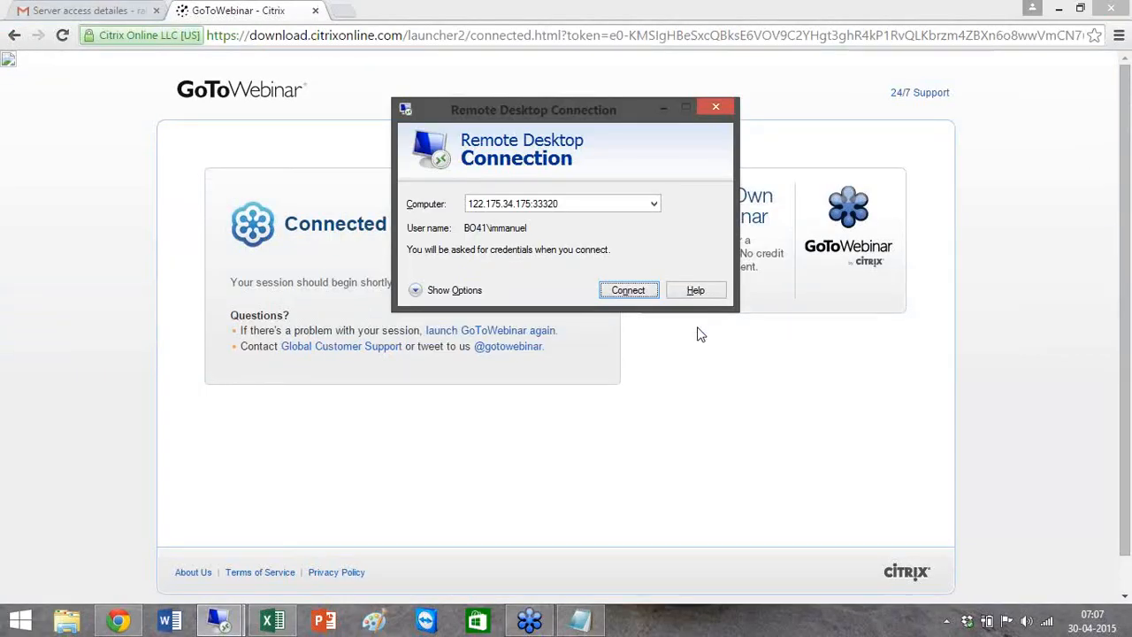
pyautogui.click(628, 291)
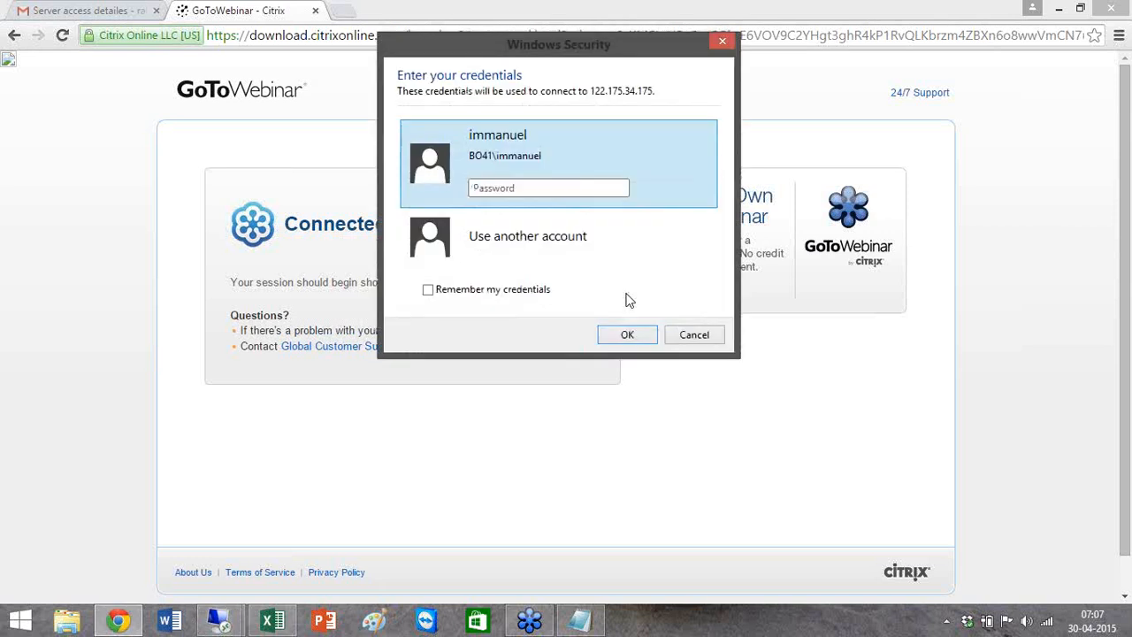
pyautogui.write('*********')
pyautogui.press('Return')
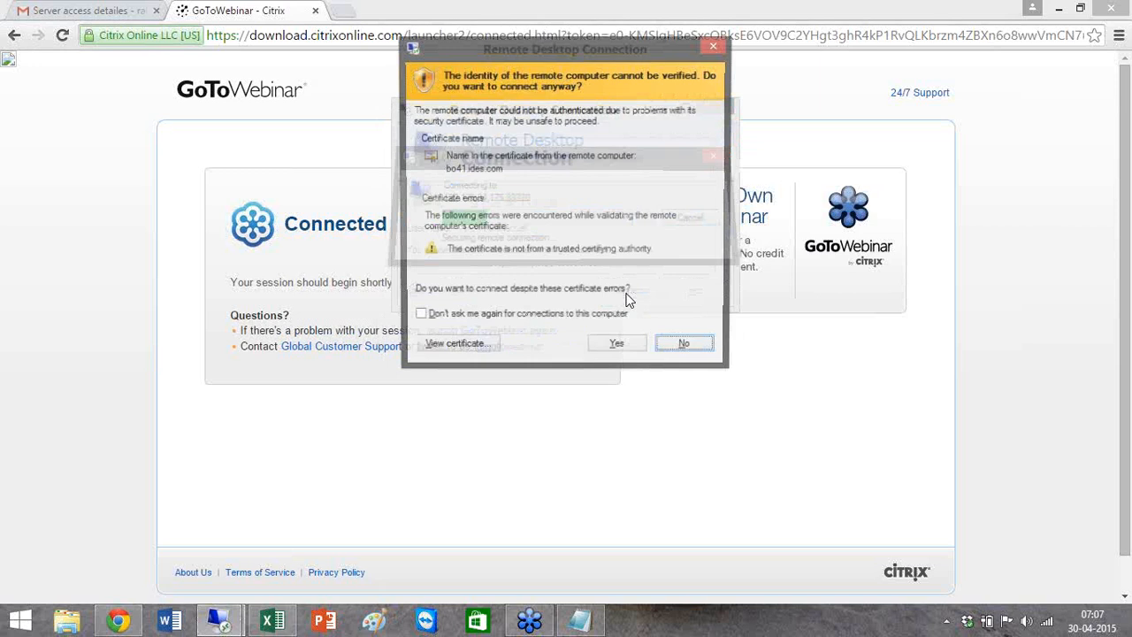
pyautogui.click(616, 343)
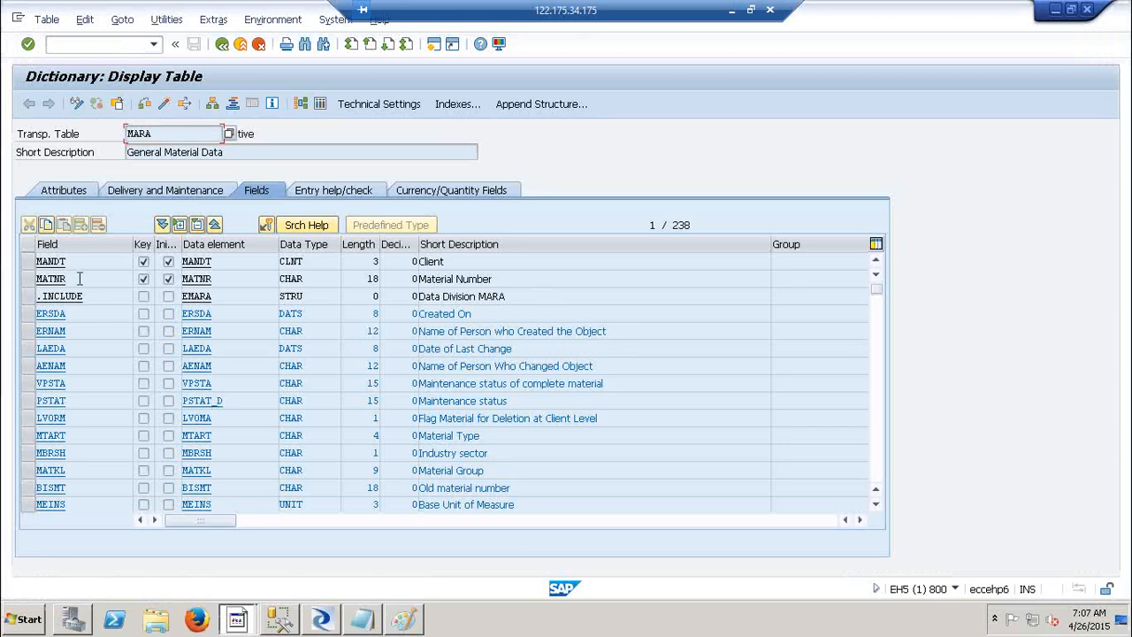
# Acknowledge the ended remote session message and minimize the browser to show the local desktop.
pyautogui.click(322, 107)
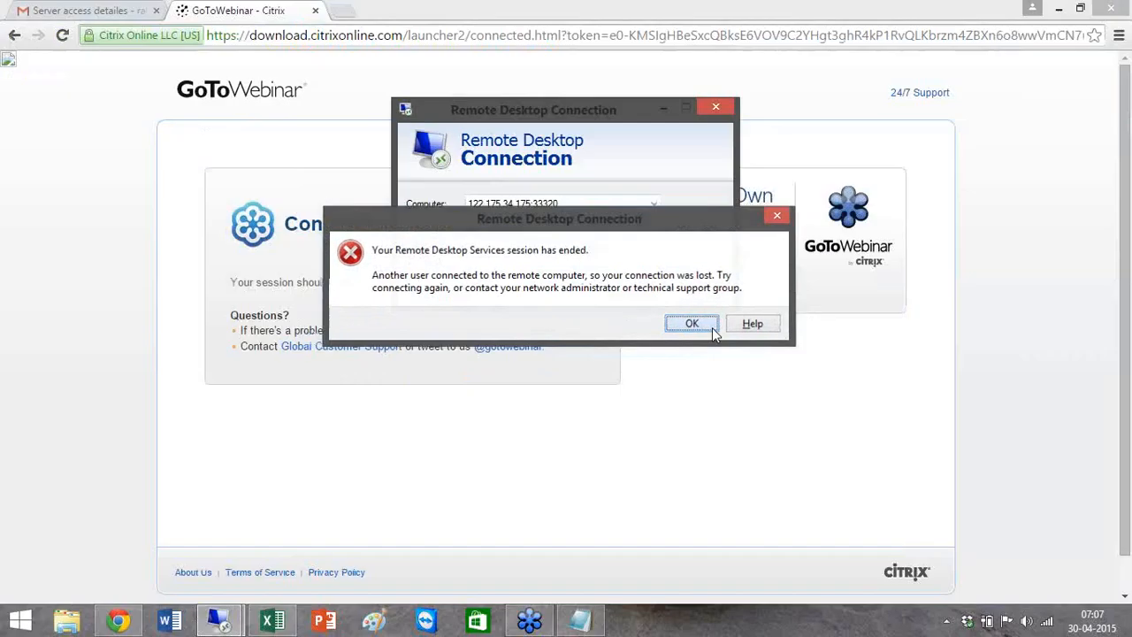
pyautogui.click(708, 325)
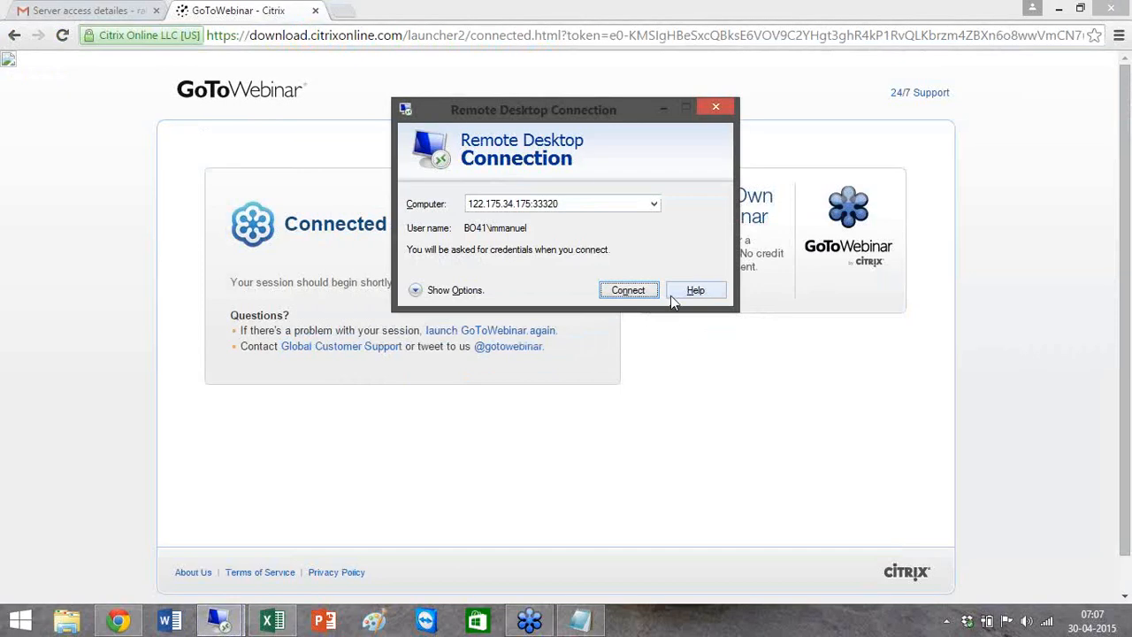
pyautogui.click(1060, 11)
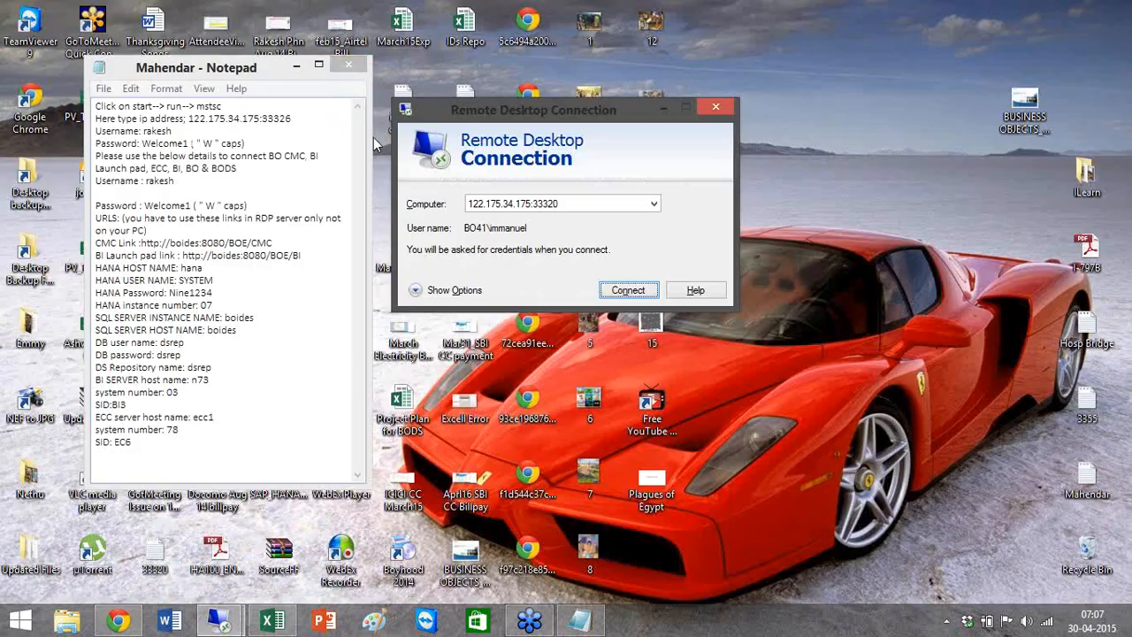
# Close the connection notes in Notepad and restore the full-screen remote session.
pyautogui.click(348, 67)
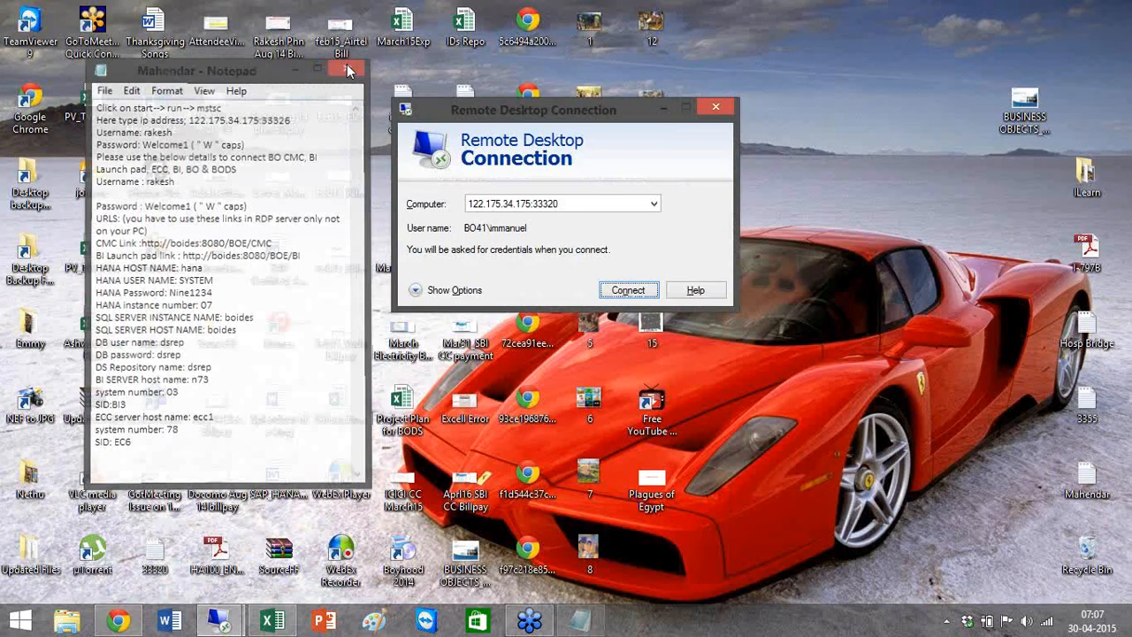
pyautogui.moveTo(219, 622)
pyautogui.click(148, 534)
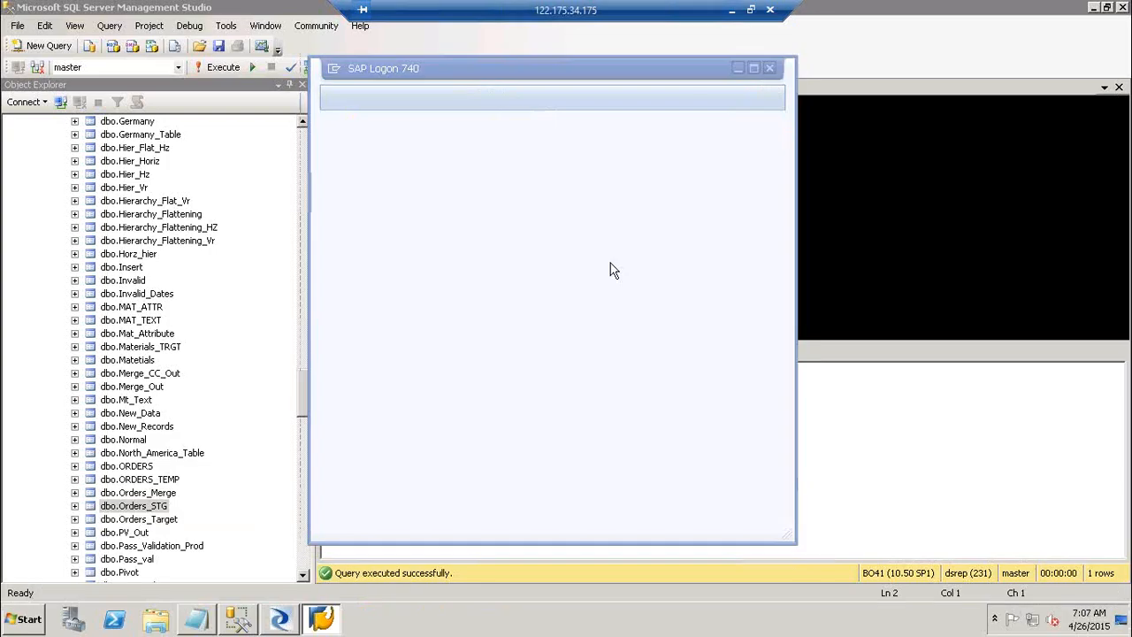
# Add a new user-specified SAP Logon entry described as ECC1, then switch to Data Services Designer.
pyautogui.rightClick(536, 199)
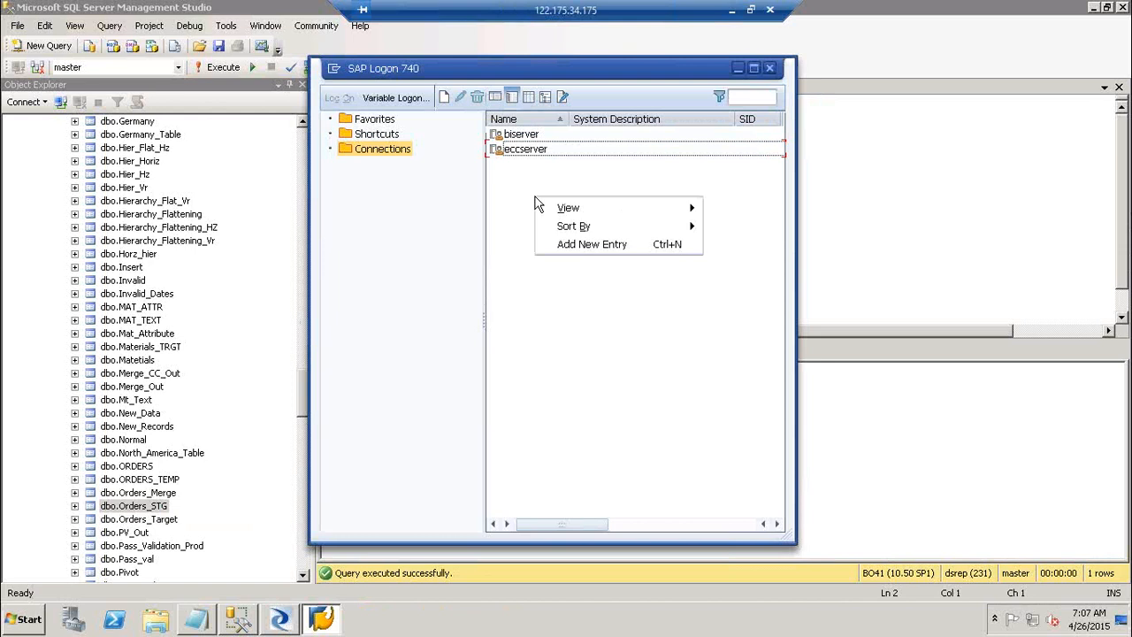
pyautogui.click(611, 243)
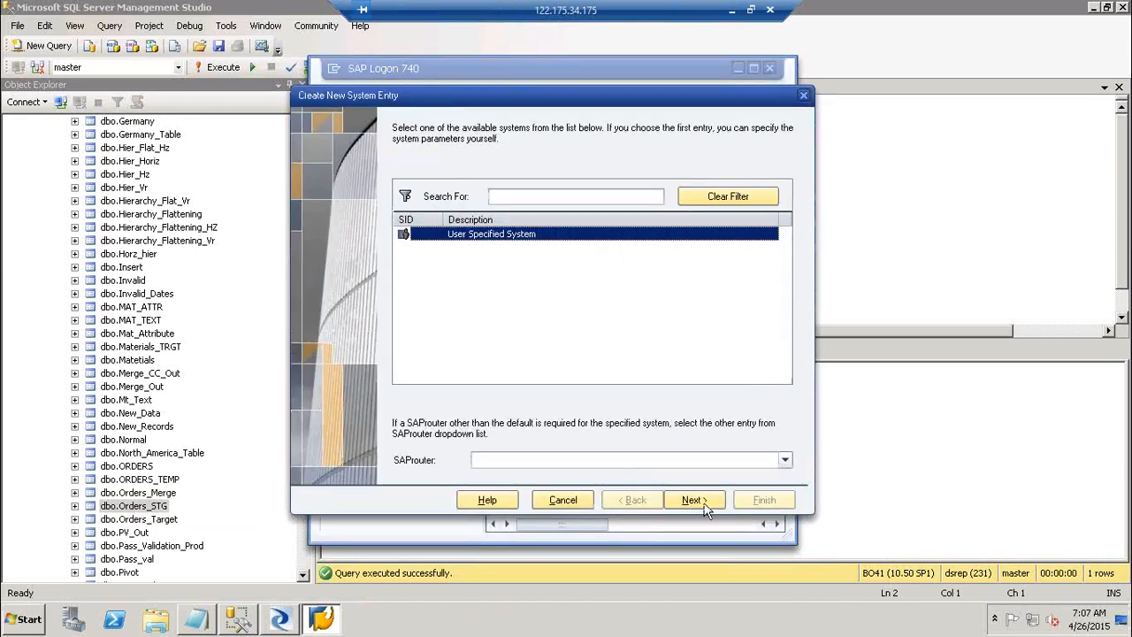
pyautogui.click(693, 500)
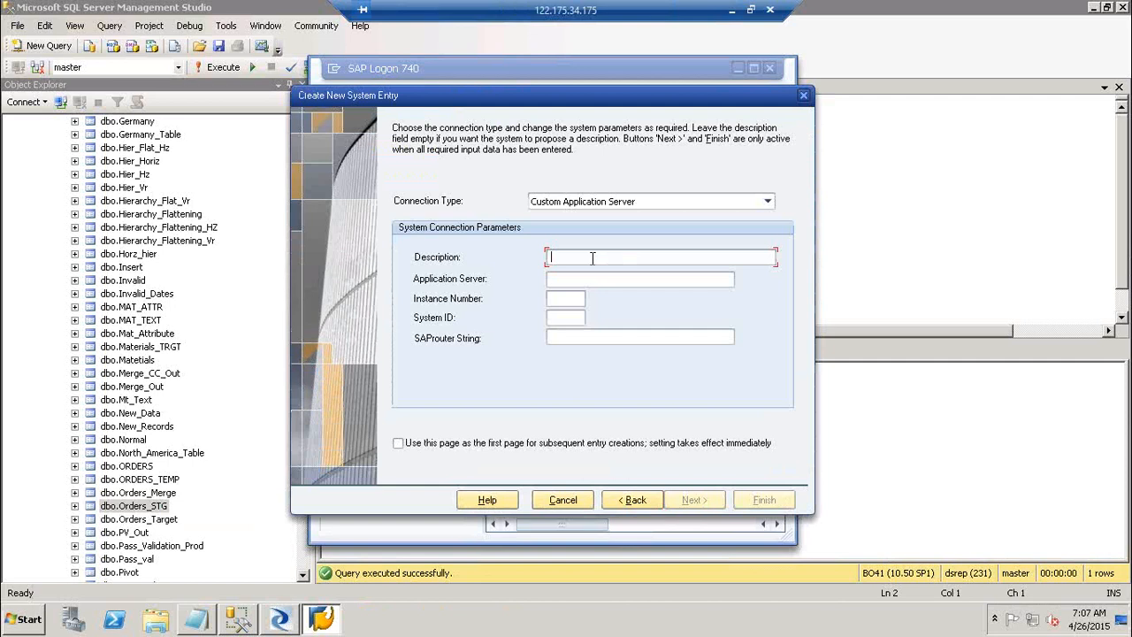
pyautogui.write('ECC1')
pyautogui.press('Tab')
pyautogui.click(278, 621)
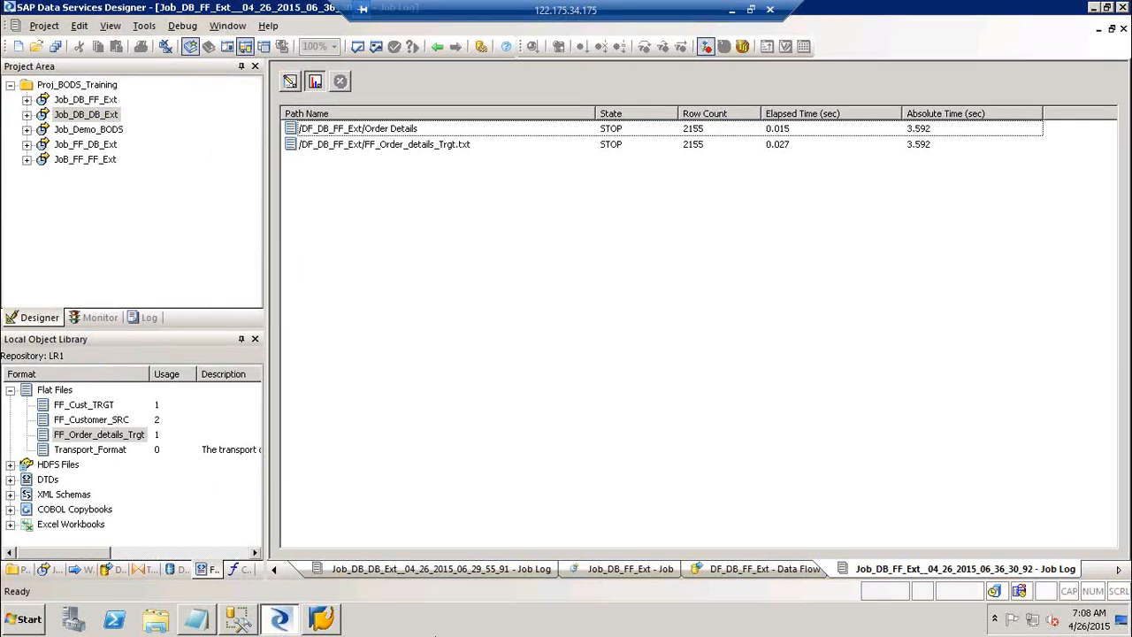
# Restore the Create New System Entry dialog holding description ECC1 and Custom Application Server.
pyautogui.click(322, 620)
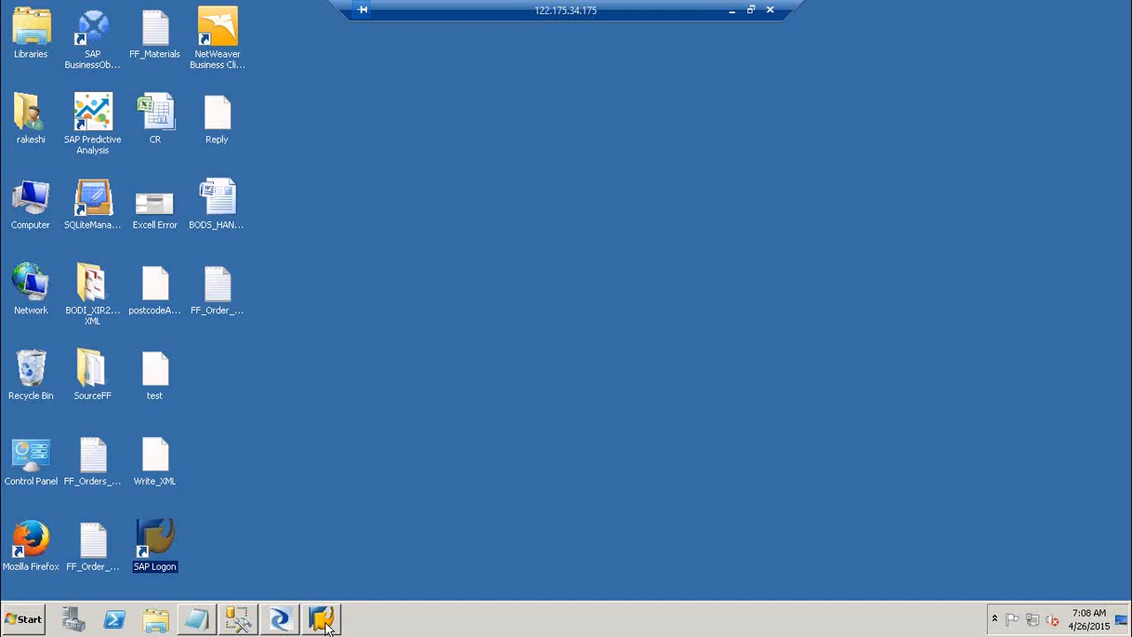
pyautogui.click(325, 624)
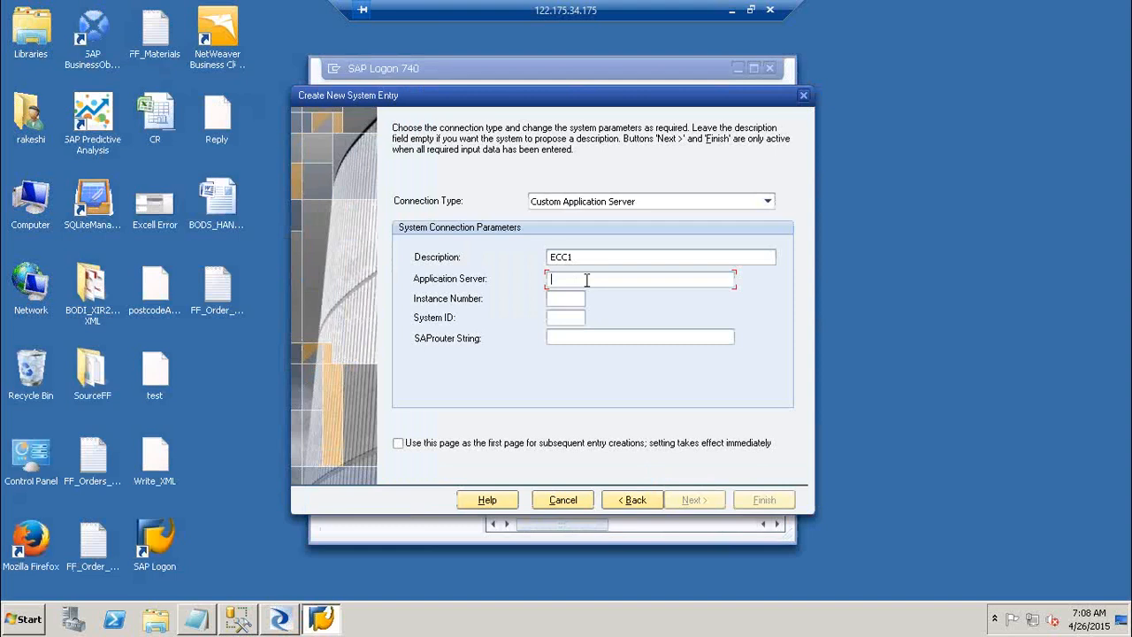
# Enter instance number 77 and application server eccehp6 in the new entry.
pyautogui.click(566, 298)
pyautogui.write('77')
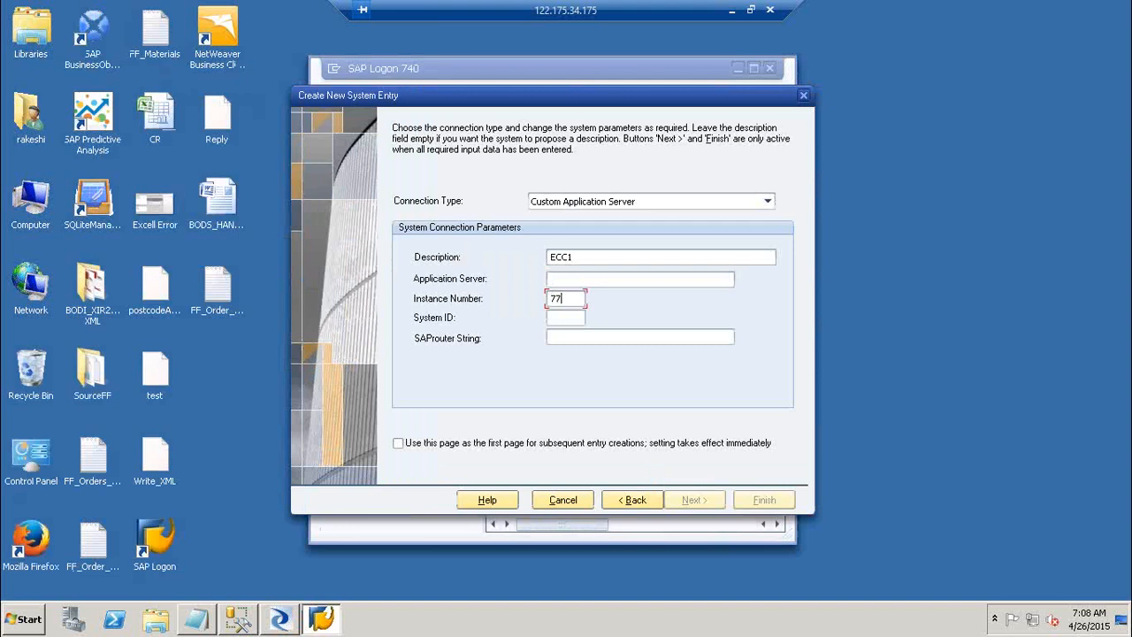
pyautogui.click(584, 281)
pyautogui.write('122.175')
pyautogui.press('BackSpace')
pyautogui.press('BackSpace')
pyautogui.press('BackSpace')
pyautogui.press('BackSpace')
pyautogui.press('BackSpace')
pyautogui.press('BackSpace')
pyautogui.press('BackSpace')
pyautogui.write('1')
pyautogui.press('BackSpace')
pyautogui.write('e')
pyautogui.press('BackSpace')
pyautogui.write('eccehp6')
# Retype the description as Ecc1, then close the new entry without saving.
pyautogui.click(617, 256)
pyautogui.press('BackSpace')
pyautogui.press('BackSpace')
pyautogui.press('BackSpace')
pyautogui.press('BackSpace')
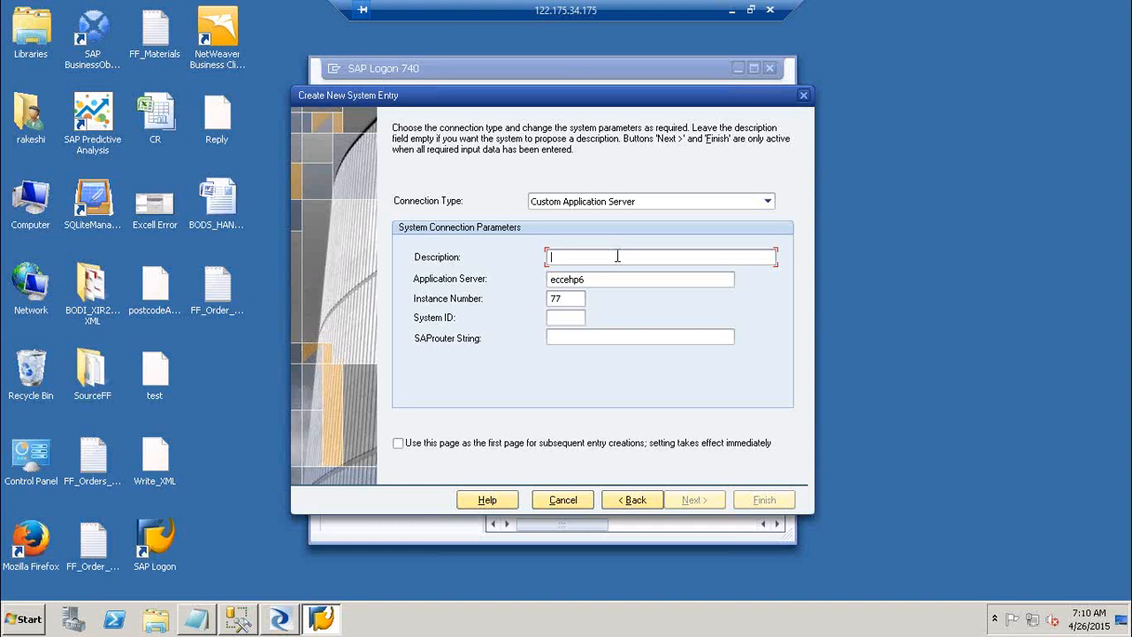
pyautogui.click(618, 501)
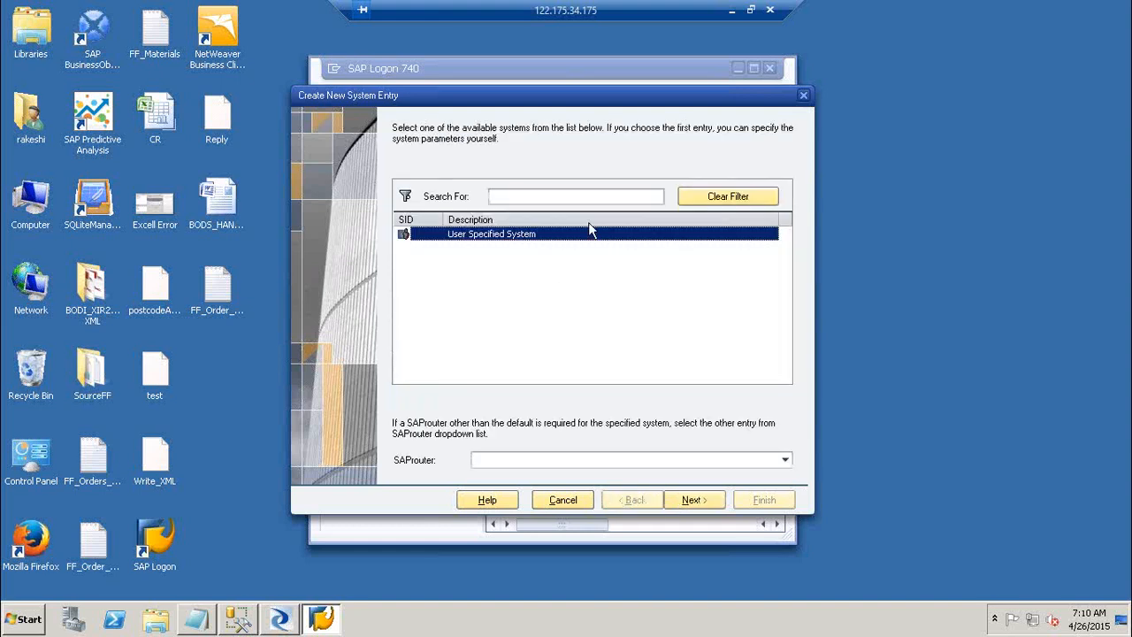
pyautogui.click(708, 501)
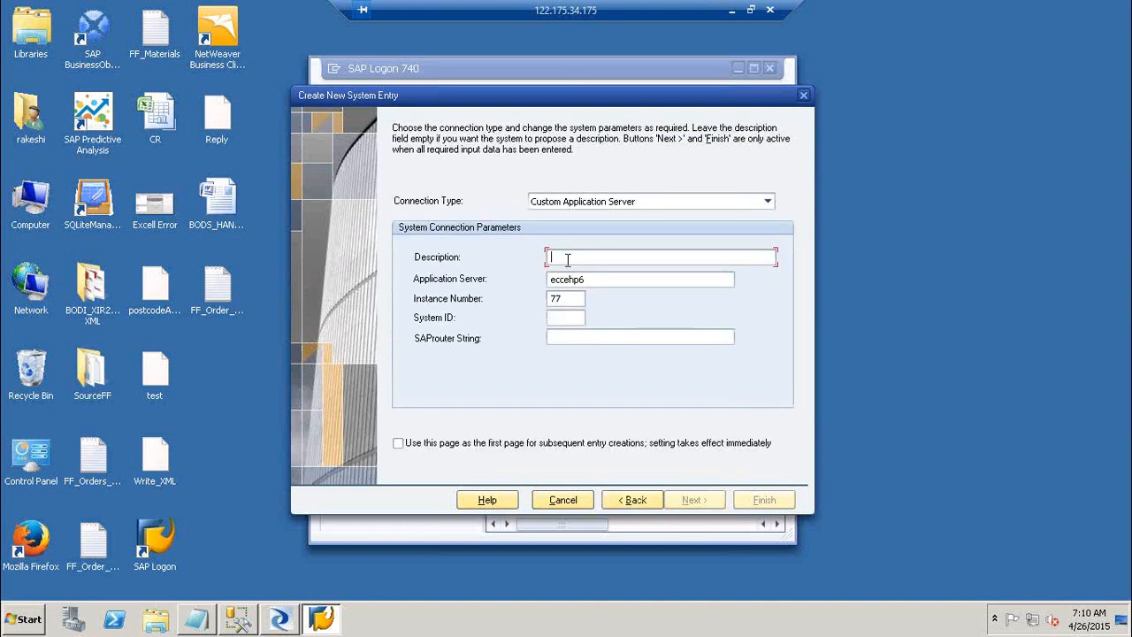
pyautogui.write('Ecc1')
pyautogui.press('Tab')
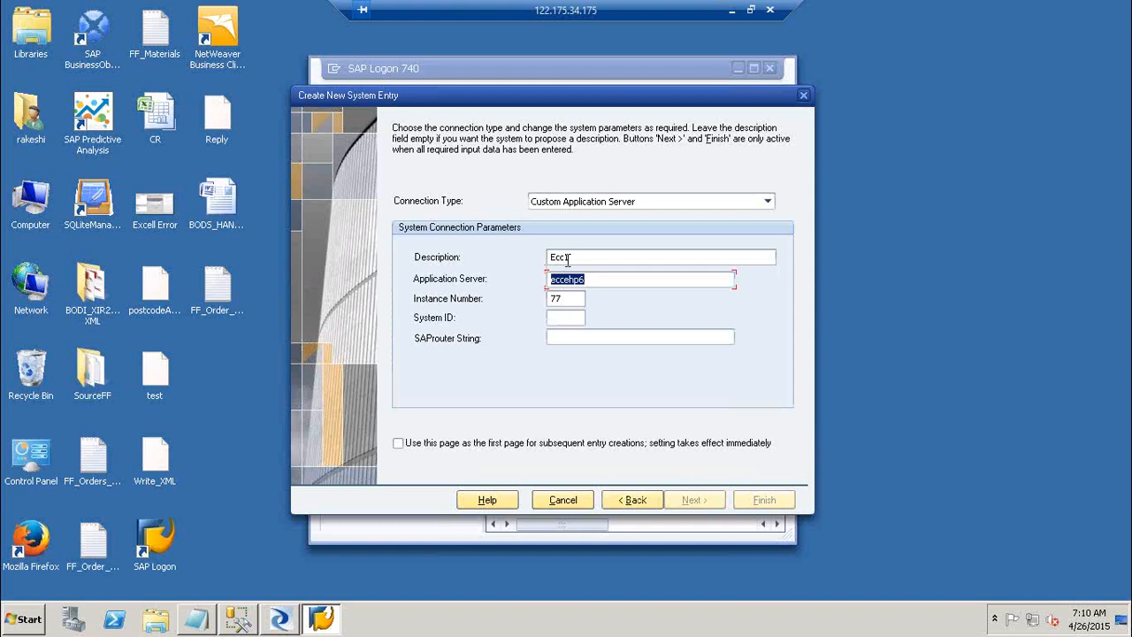
pyautogui.press('Tab')
pyautogui.press('Tab')
pyautogui.click(803, 96)
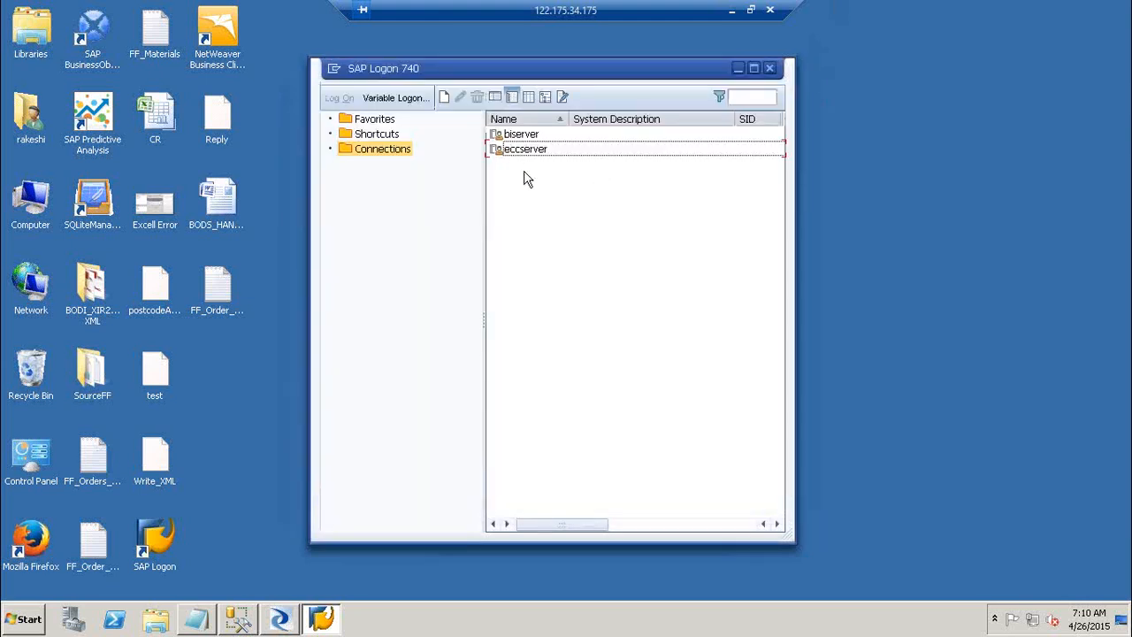
pyautogui.rightClick(542, 152)
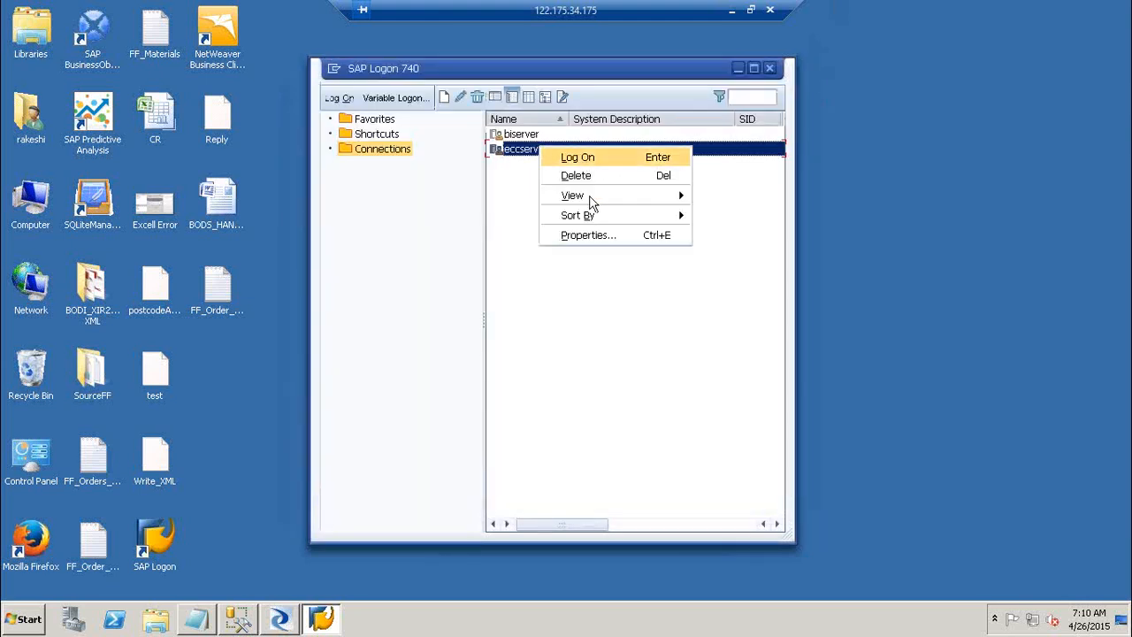
pyautogui.click(590, 233)
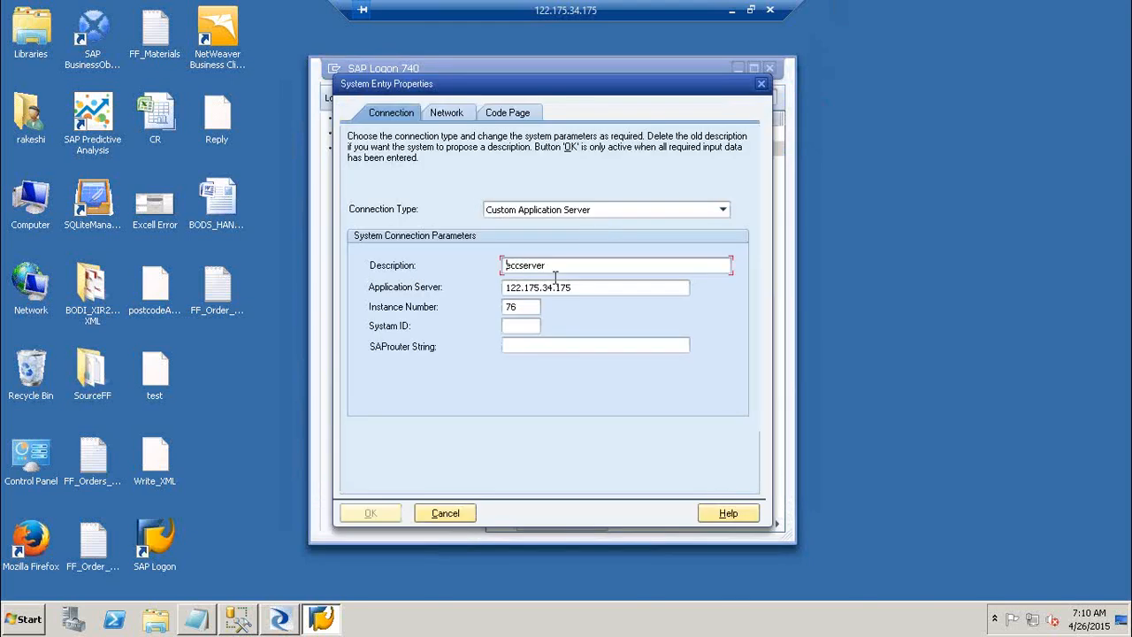
pyautogui.doubleClick(602, 288)
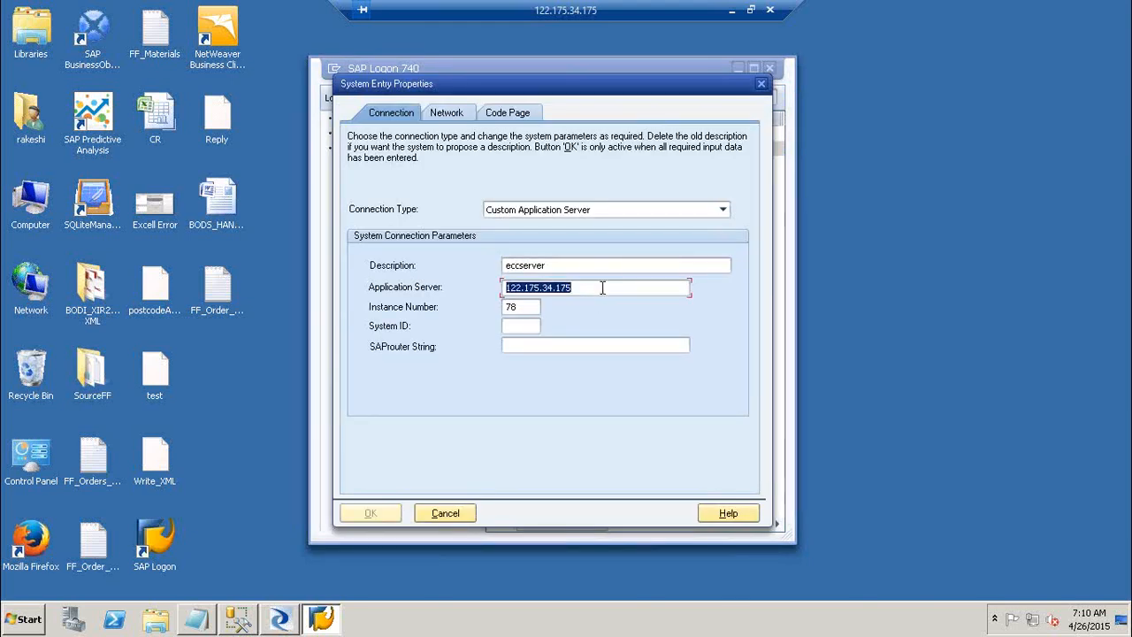
pyautogui.write('e')
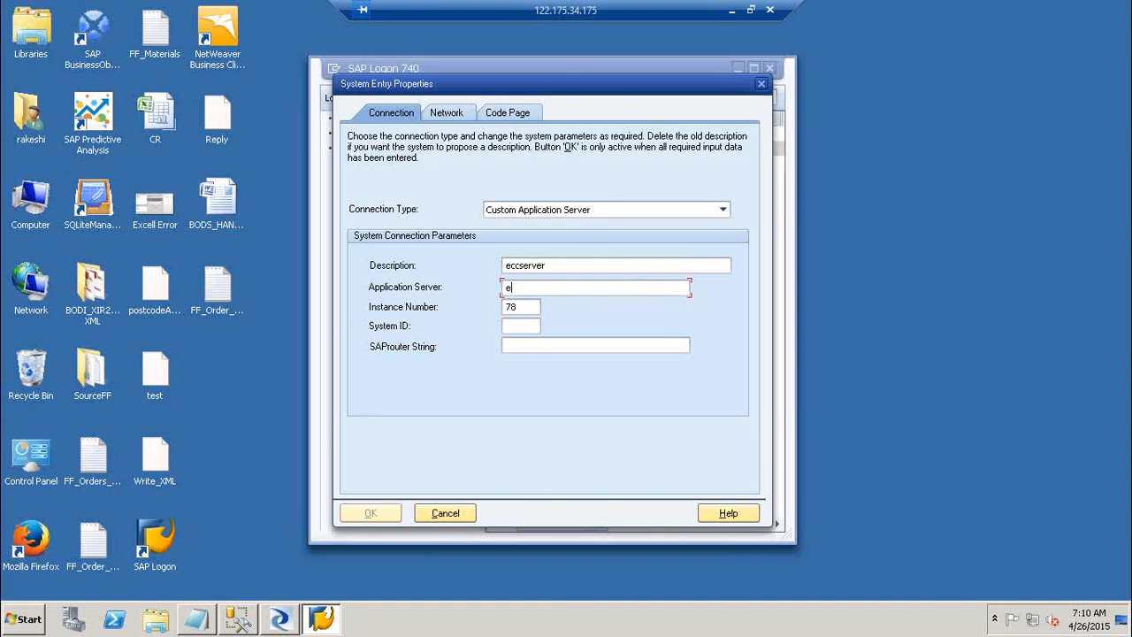
pyautogui.write('ccehp[')
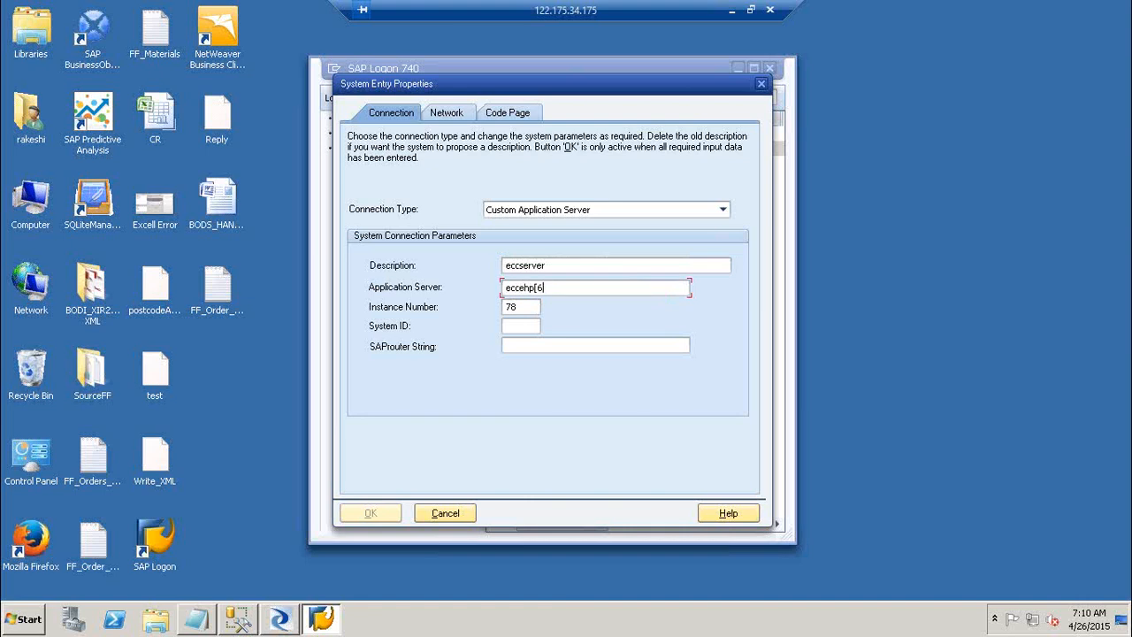
pyautogui.write('6')
pyautogui.click(517, 309)
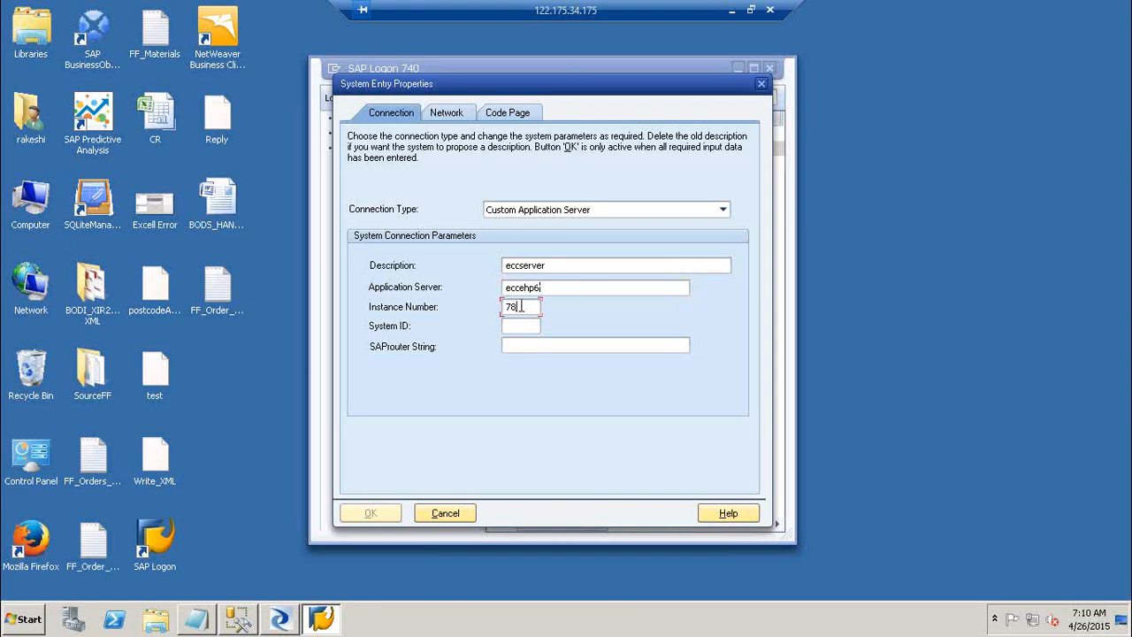
pyautogui.write('78')
pyautogui.press('BackSpace')
pyautogui.write('7')
pyautogui.click(447, 514)
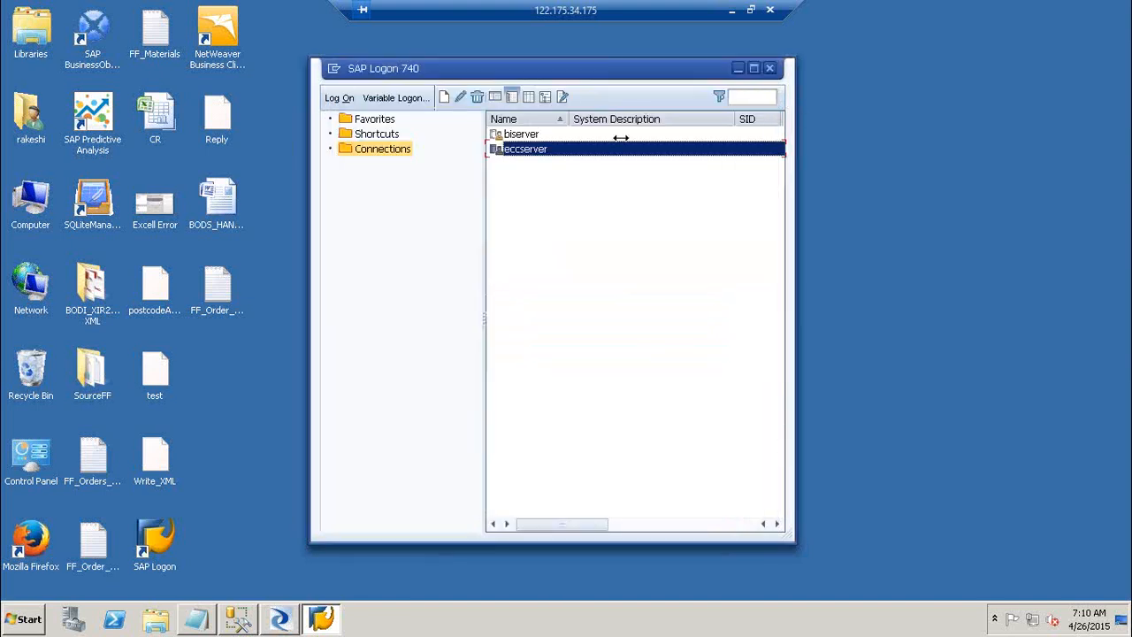
# Start another SAP Logon entry, search eccehp6, and continue with a user-specified system.
pyautogui.rightClick(542, 165)
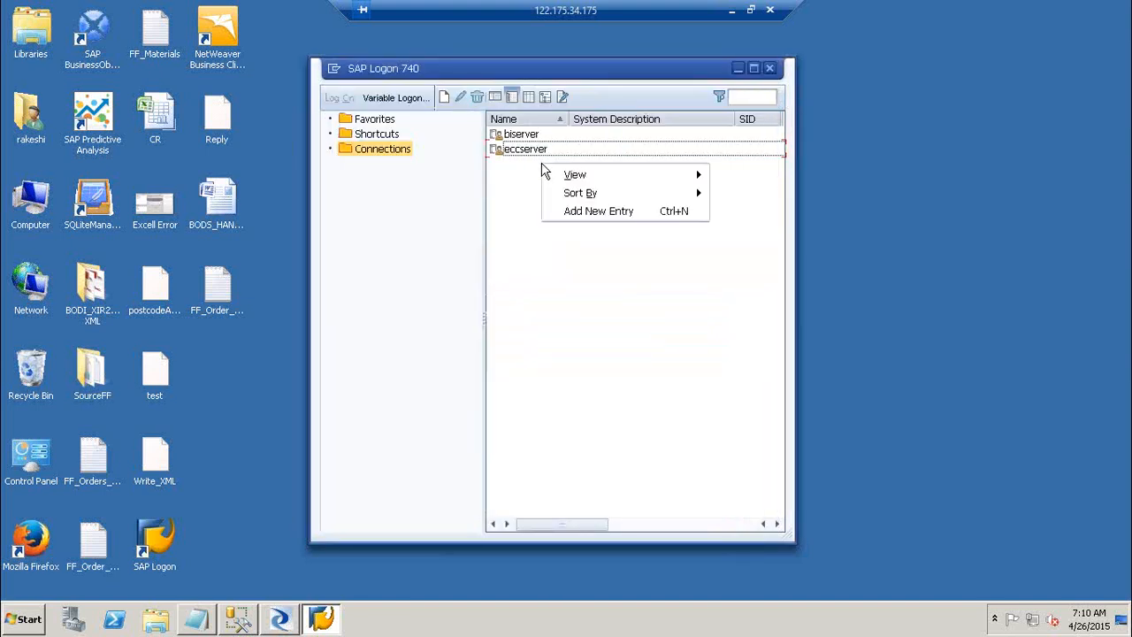
pyautogui.click(599, 214)
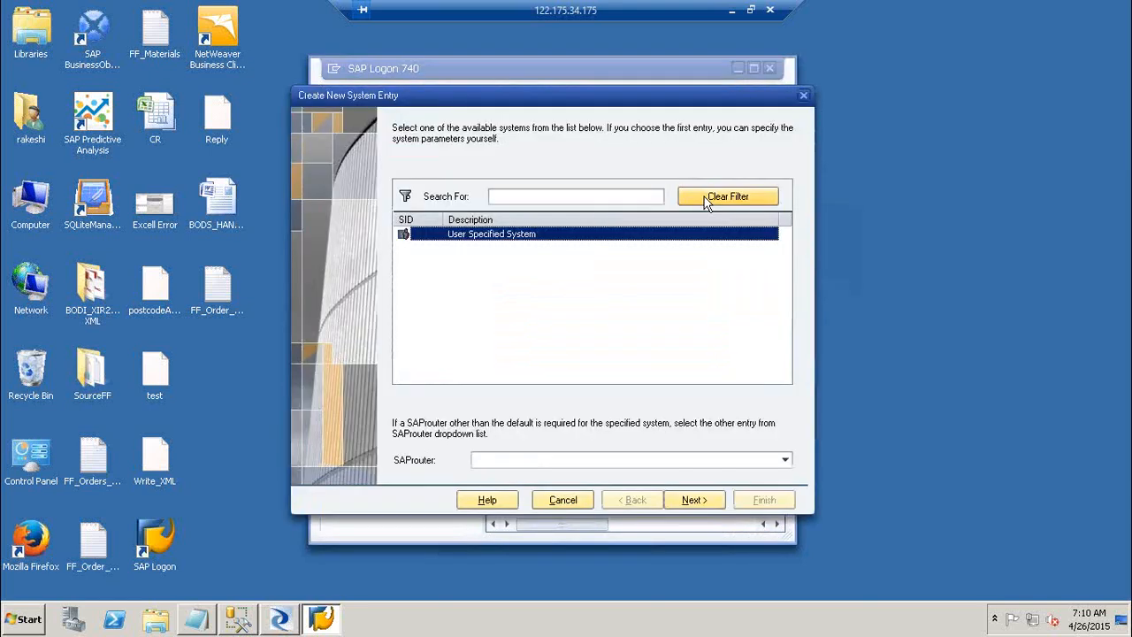
pyautogui.click(569, 193)
pyautogui.write('ecc')
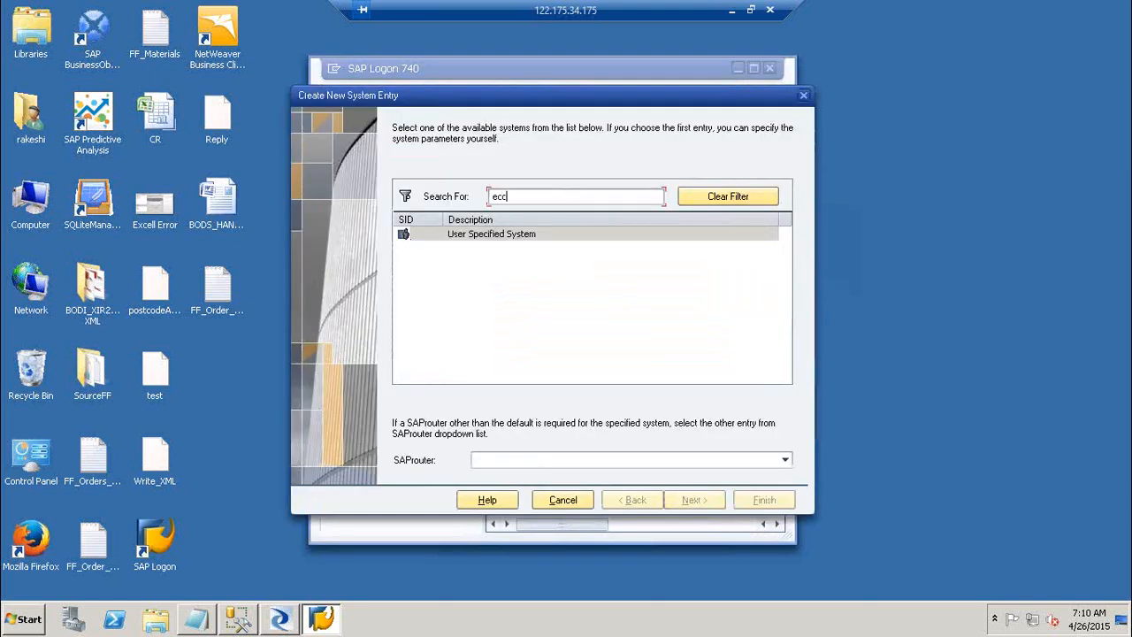
pyautogui.write('ehp6')
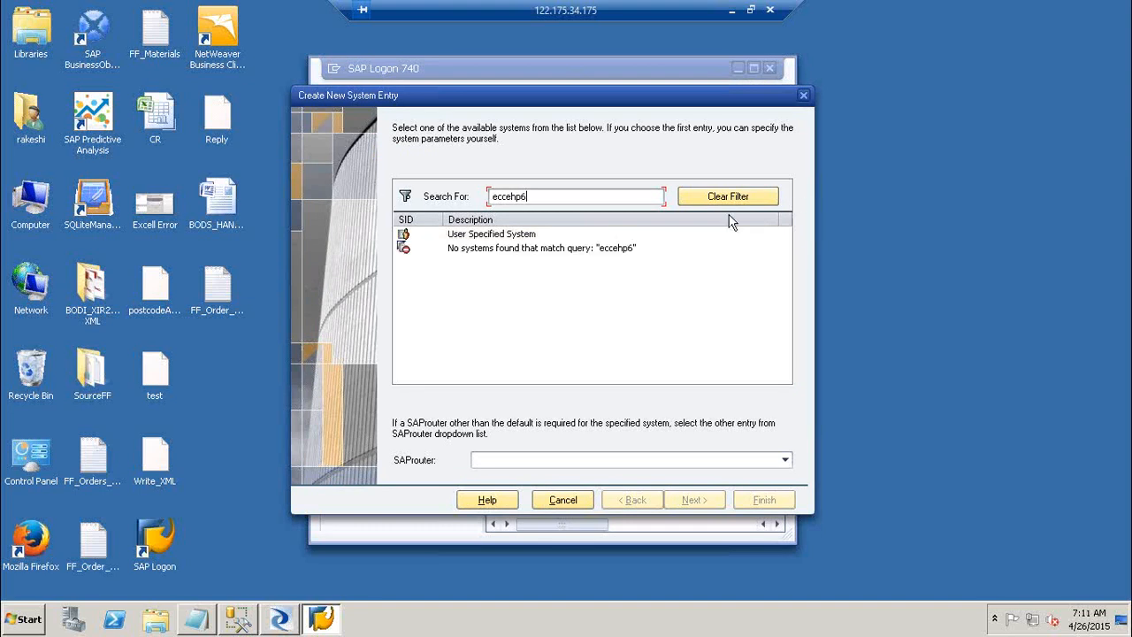
pyautogui.click(527, 236)
pyautogui.click(692, 500)
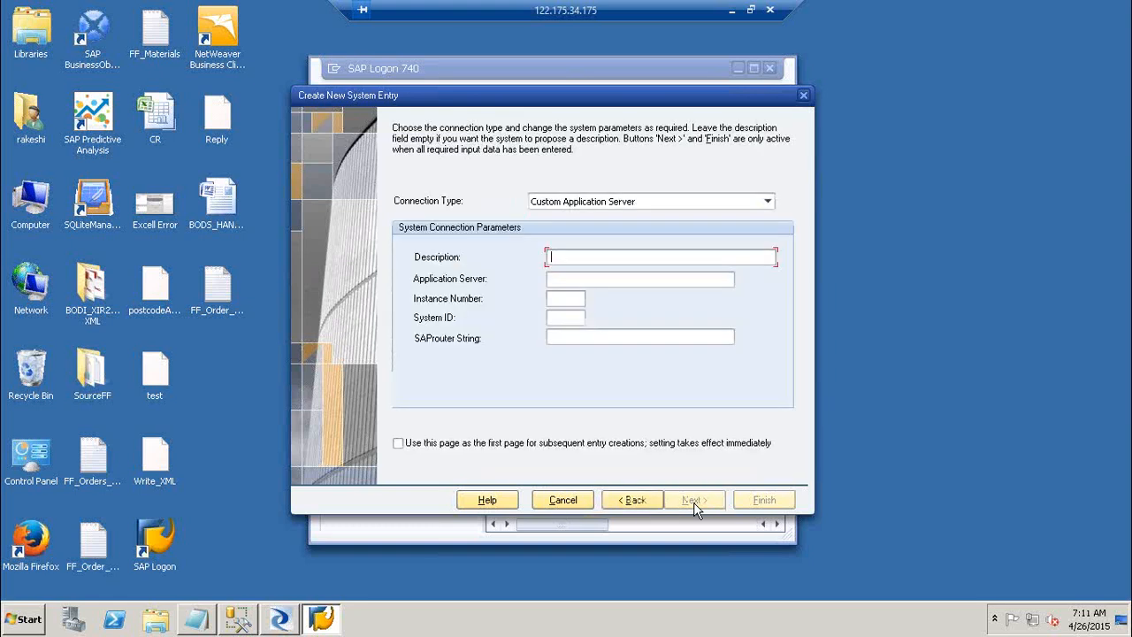
# Enter description ehp and application server eccehp6 in the connection parameters.
pyautogui.write('ehpi')
pyautogui.press('Tab')
pyautogui.write('eccehp')
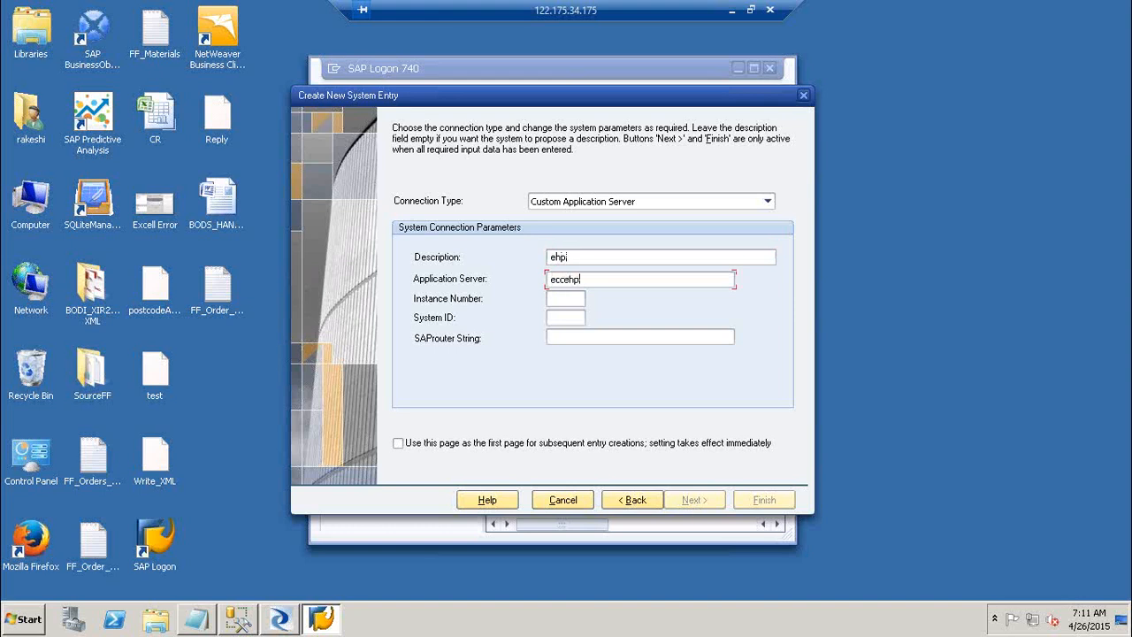
pyautogui.write('6')
pyautogui.press('Tab')
# Minimize the session and connect Remote Desktop to the saved server on port 33326.
pyautogui.click(732, 11)
pyautogui.click(653, 206)
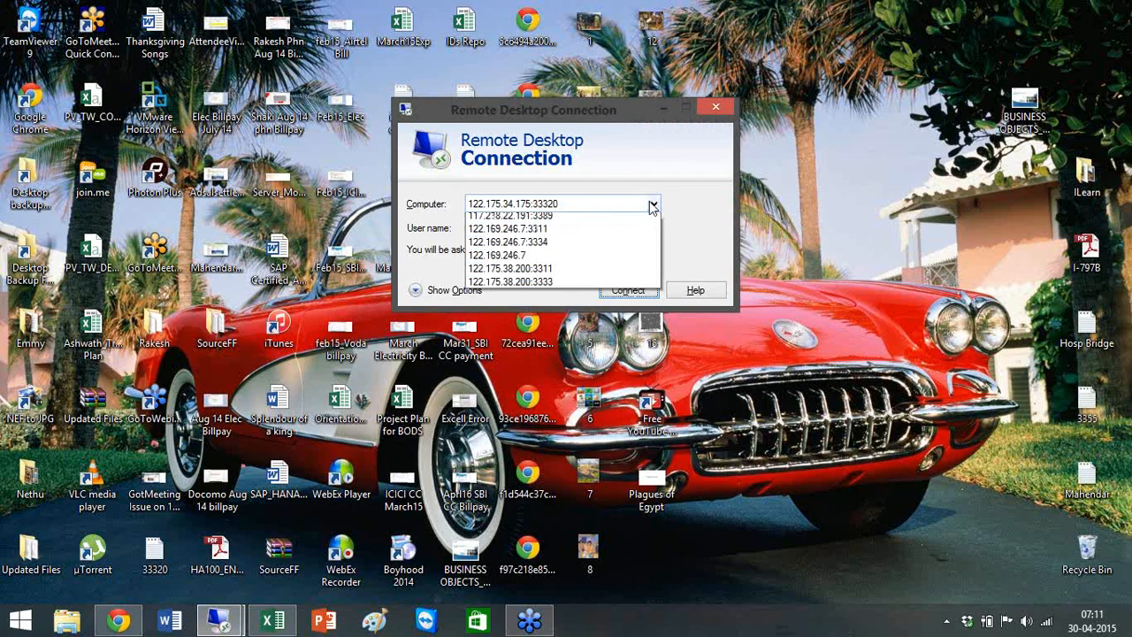
pyautogui.click(593, 234)
pyautogui.click(610, 290)
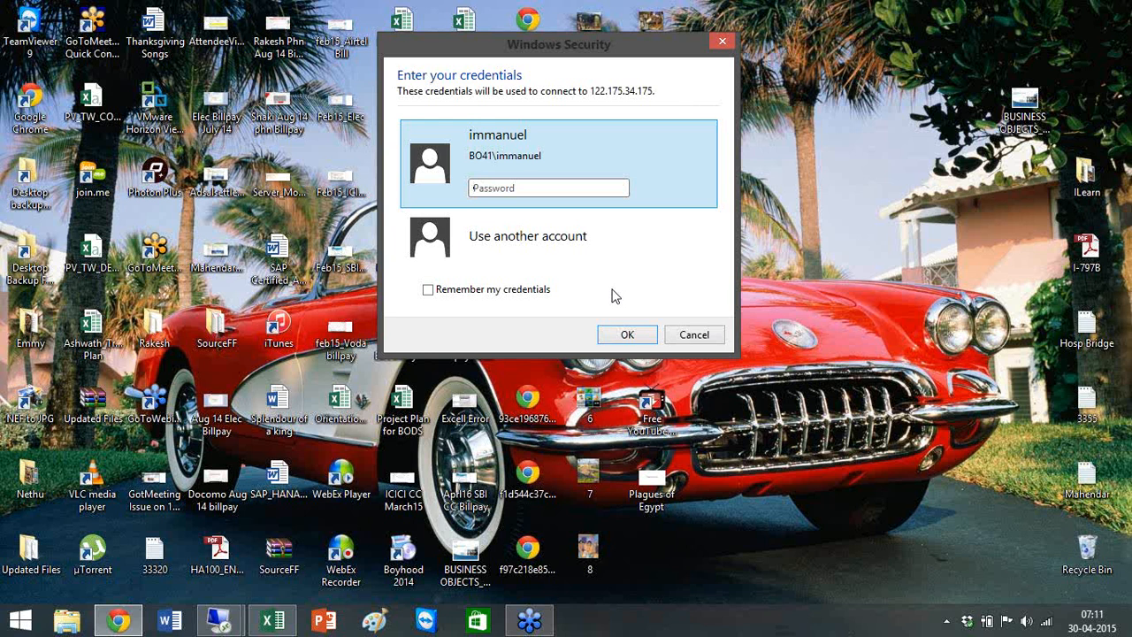
# Sign in with another account's user name and password and accept the certificate.
pyautogui.click(583, 261)
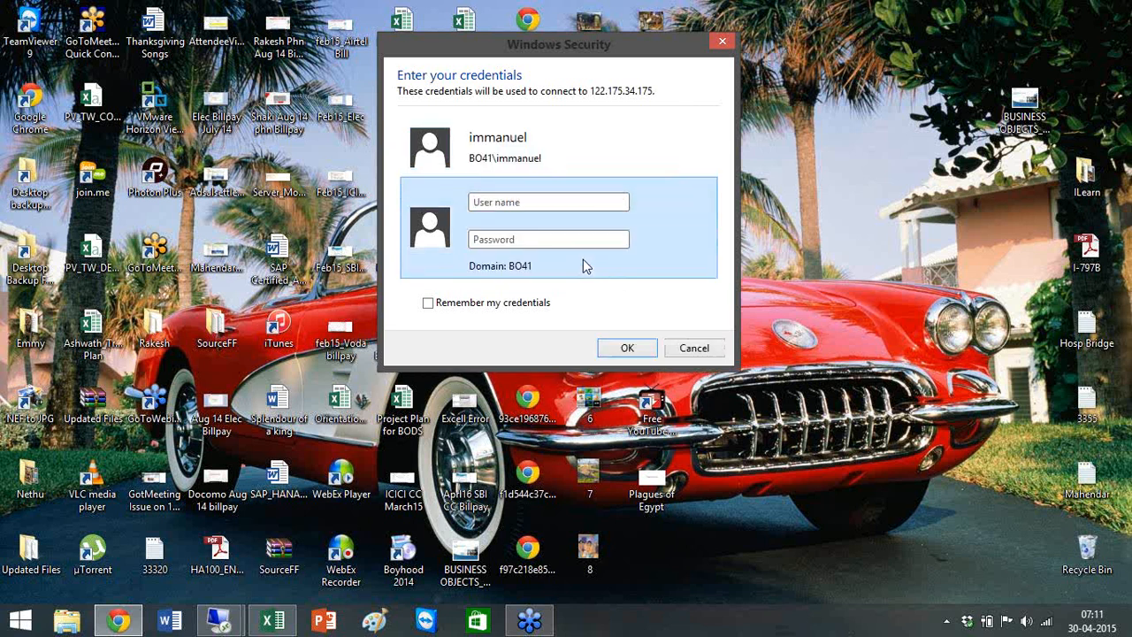
pyautogui.write('Rakesh')
pyautogui.press('Tab')
pyautogui.write('*********')
pyautogui.press('Return')
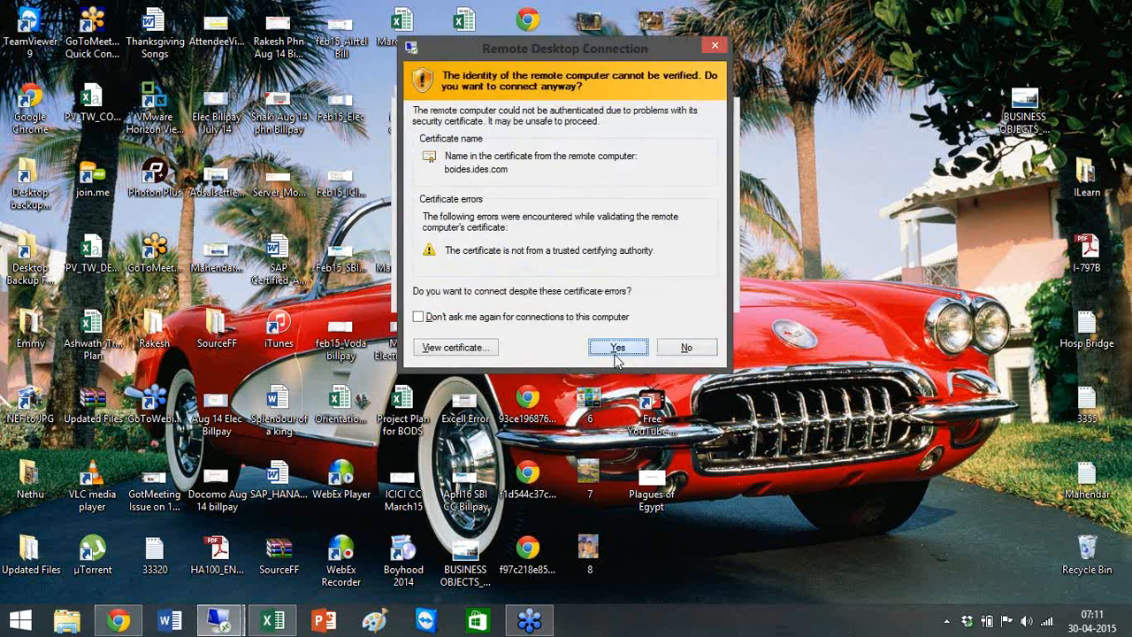
pyautogui.click(617, 349)
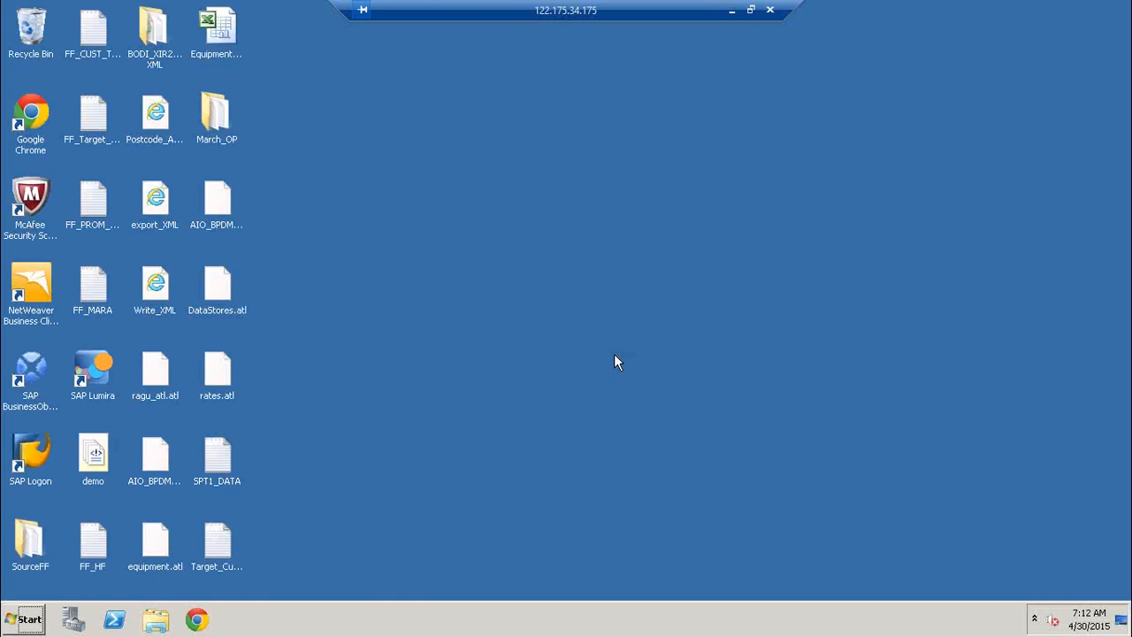
# Launch SAP Logon, attempt a logon to the ECC system, and close the failed session.
pyautogui.click(31, 622)
pyautogui.click(126, 431)
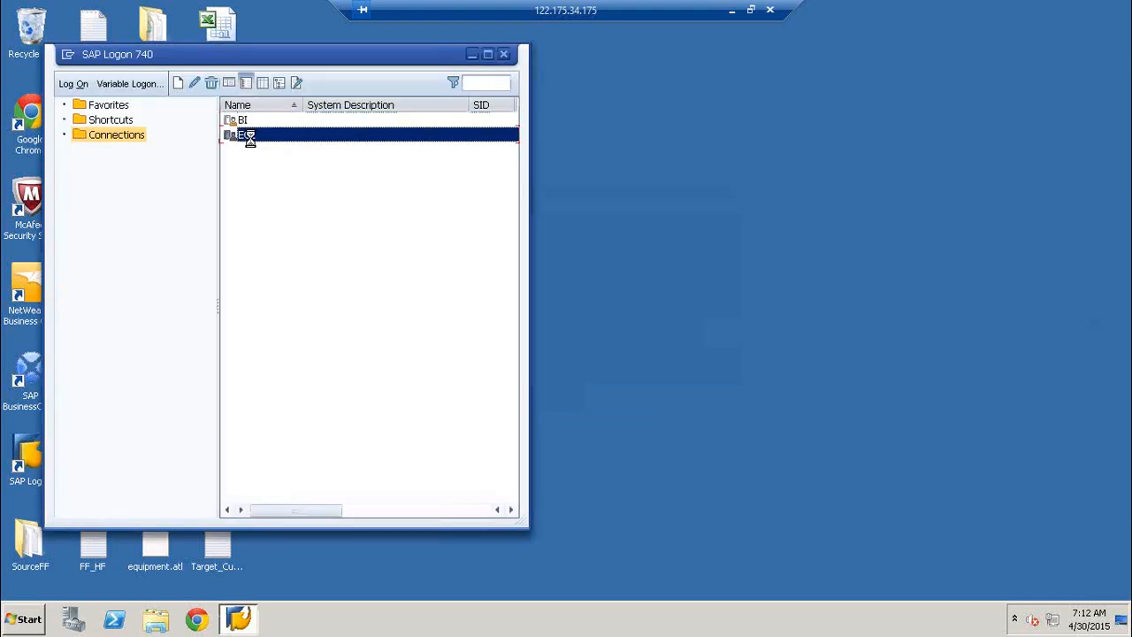
pyautogui.click(253, 139)
pyautogui.doubleClick(252, 139)
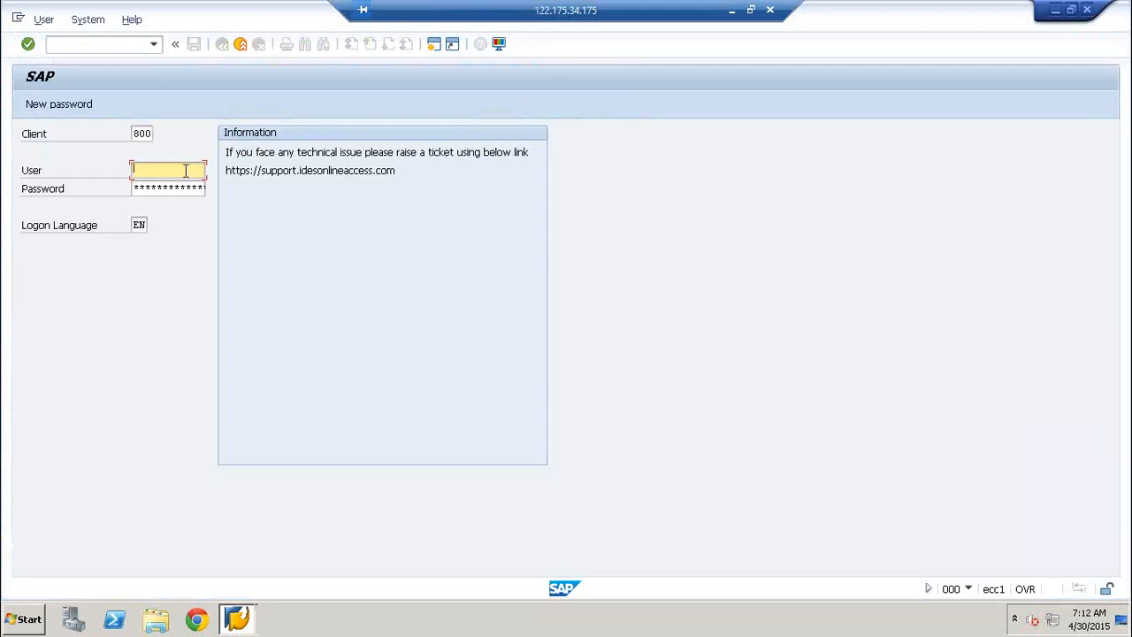
pyautogui.write('Immanel')
pyautogui.press('Tab')
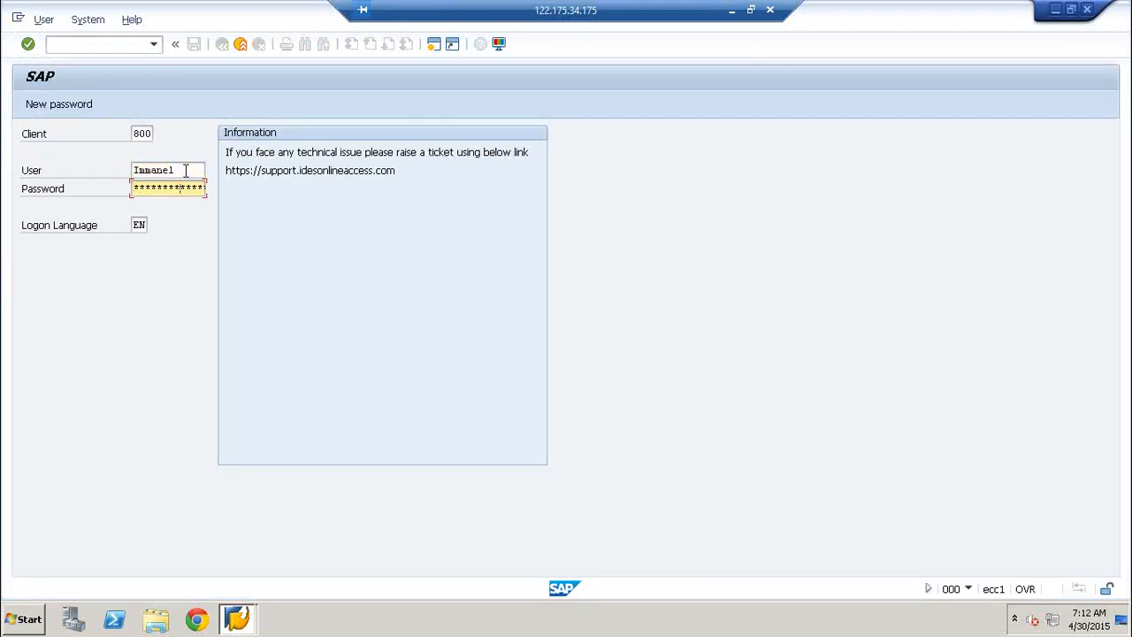
pyautogui.press('Return')
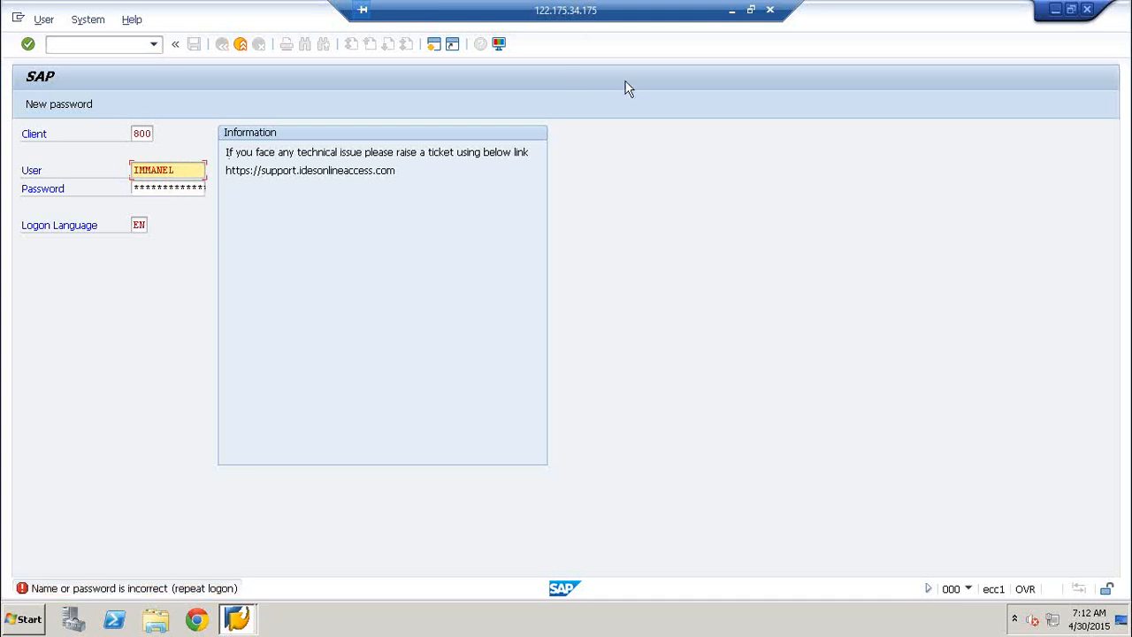
pyautogui.click(1091, 11)
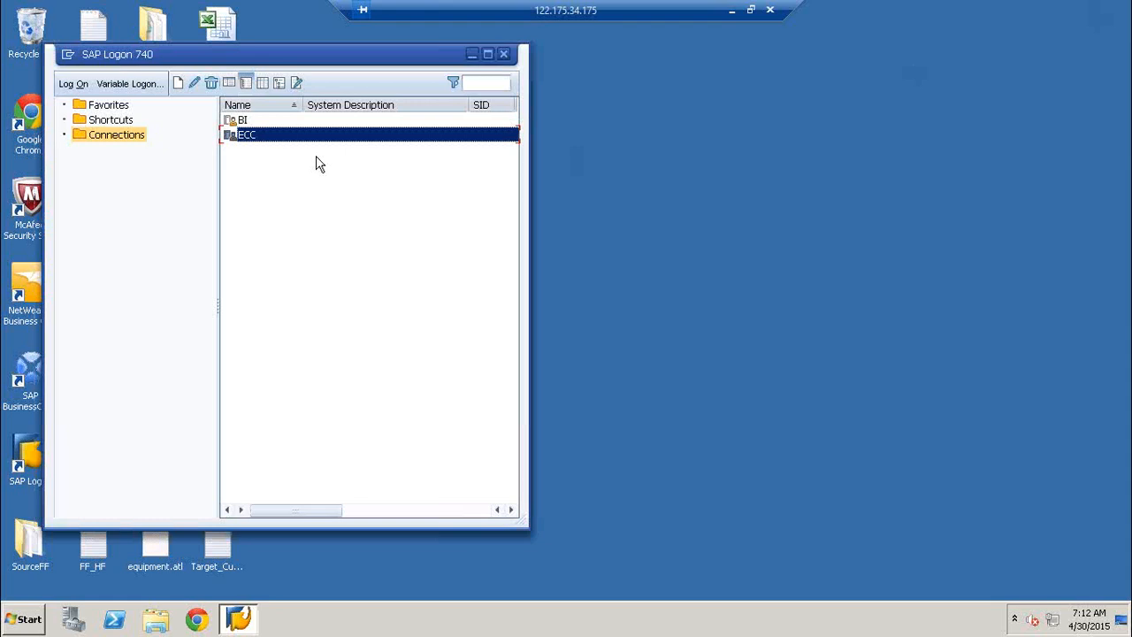
# Review the ECC connection properties (instance 78), cancel, close SAP Logon, and minimize the session.
pyautogui.rightClick(268, 138)
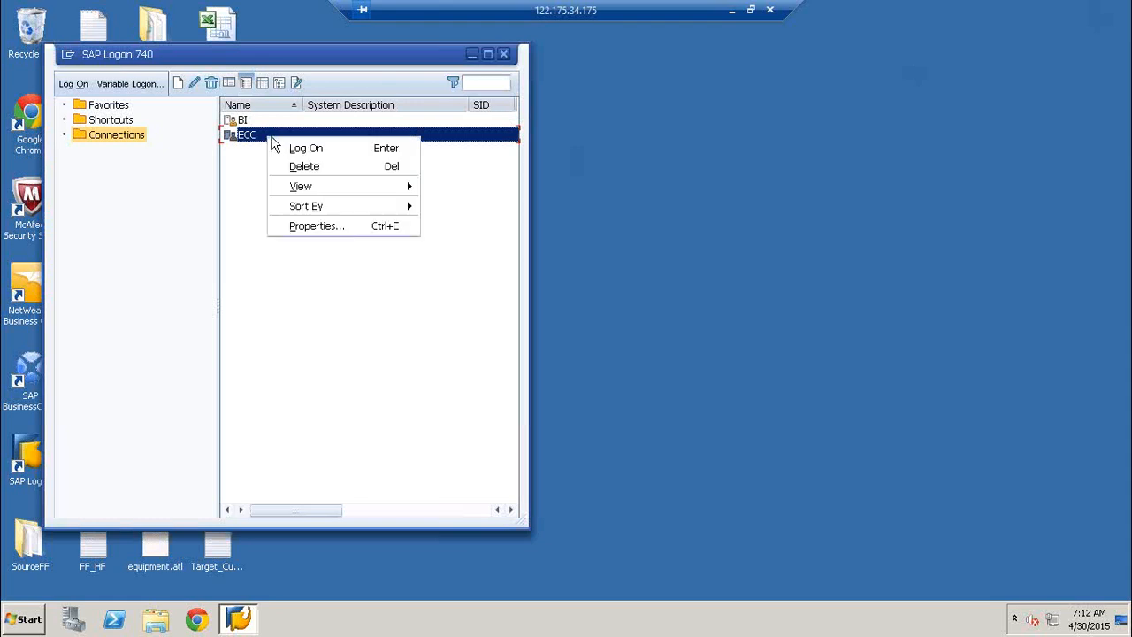
pyautogui.click(345, 227)
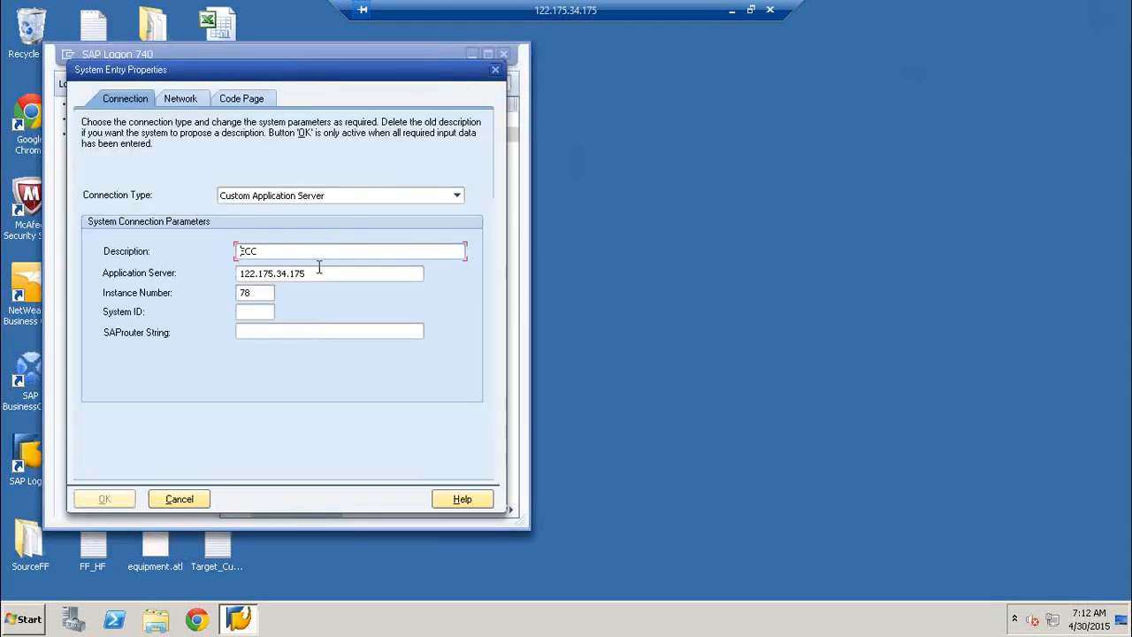
pyautogui.click(185, 501)
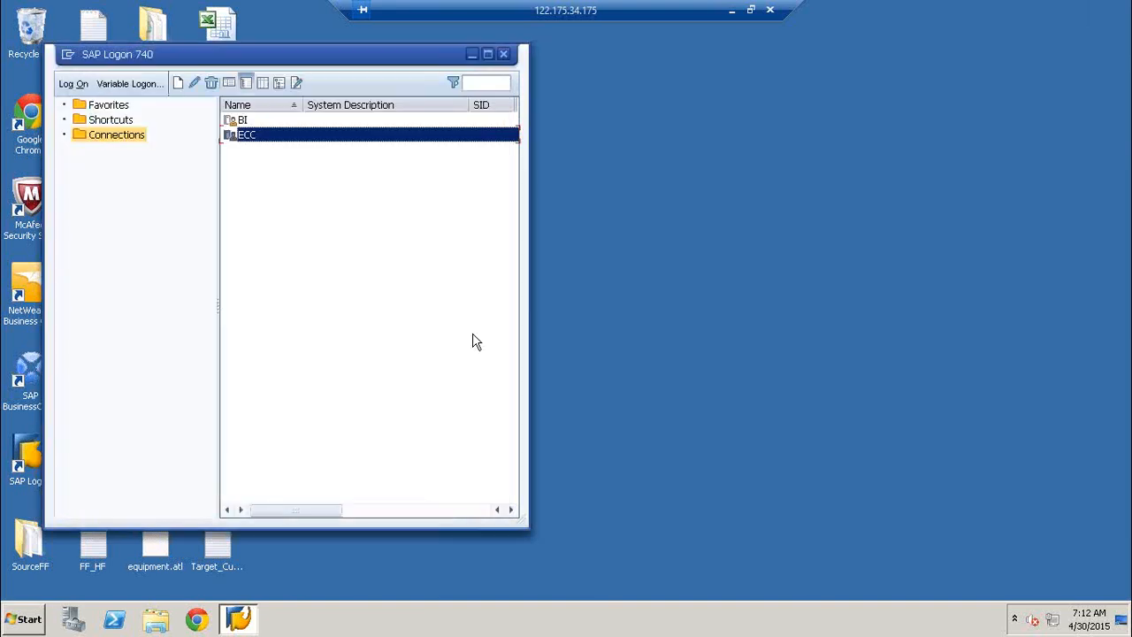
pyautogui.click(504, 55)
pyautogui.click(734, 10)
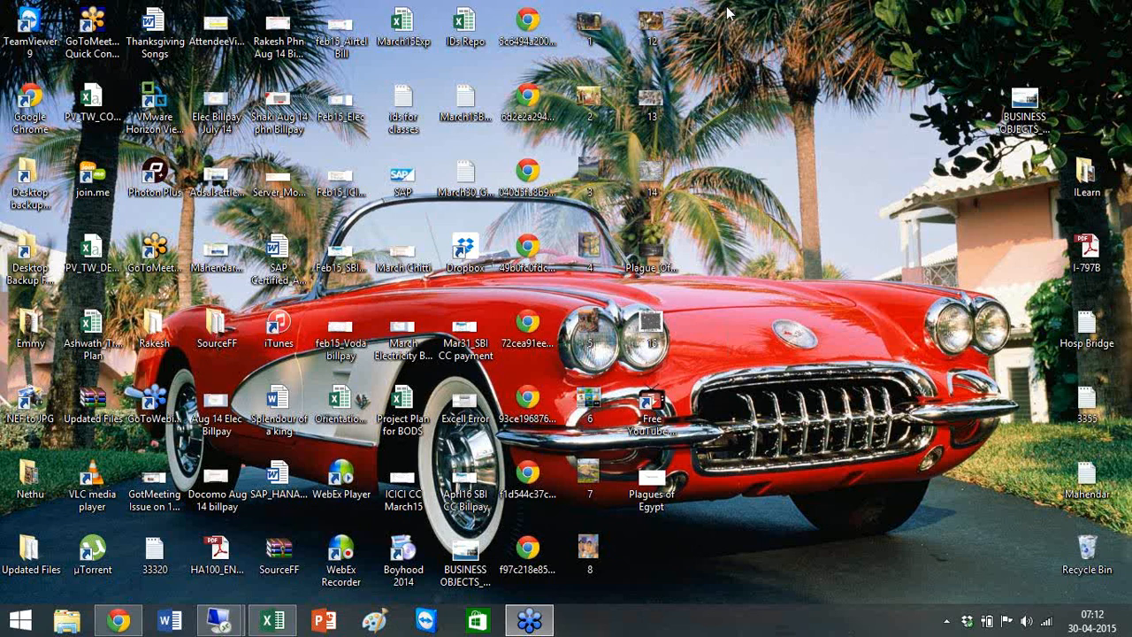
# Switch to the other remote session, enter instance 77, then cancel the new ehp entry.
pyautogui.moveTo(215, 626)
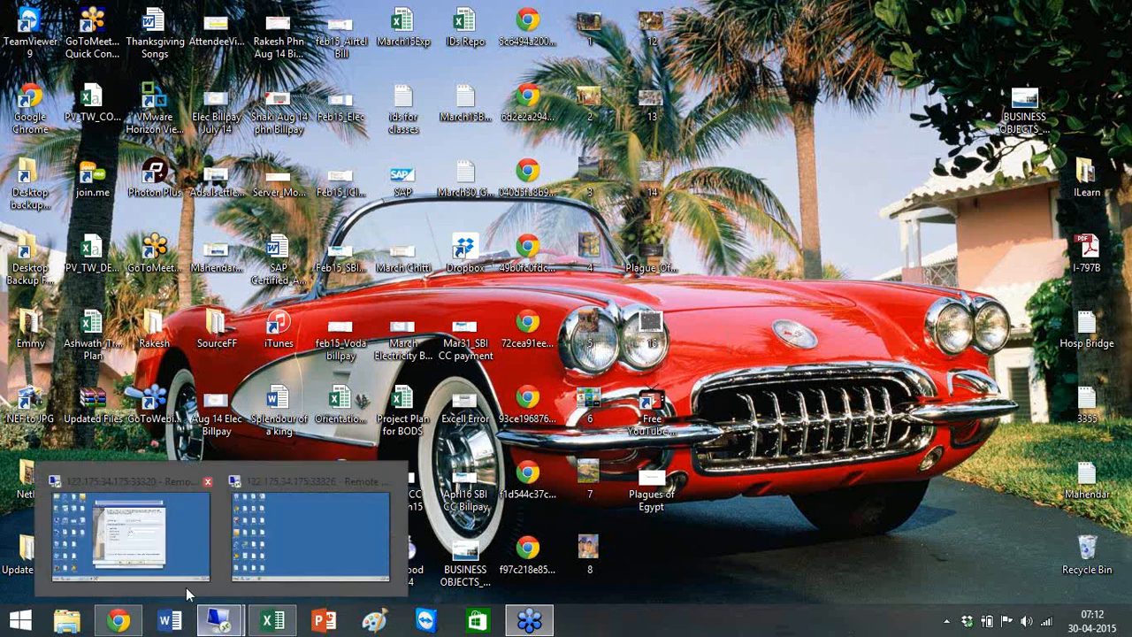
pyautogui.click(176, 541)
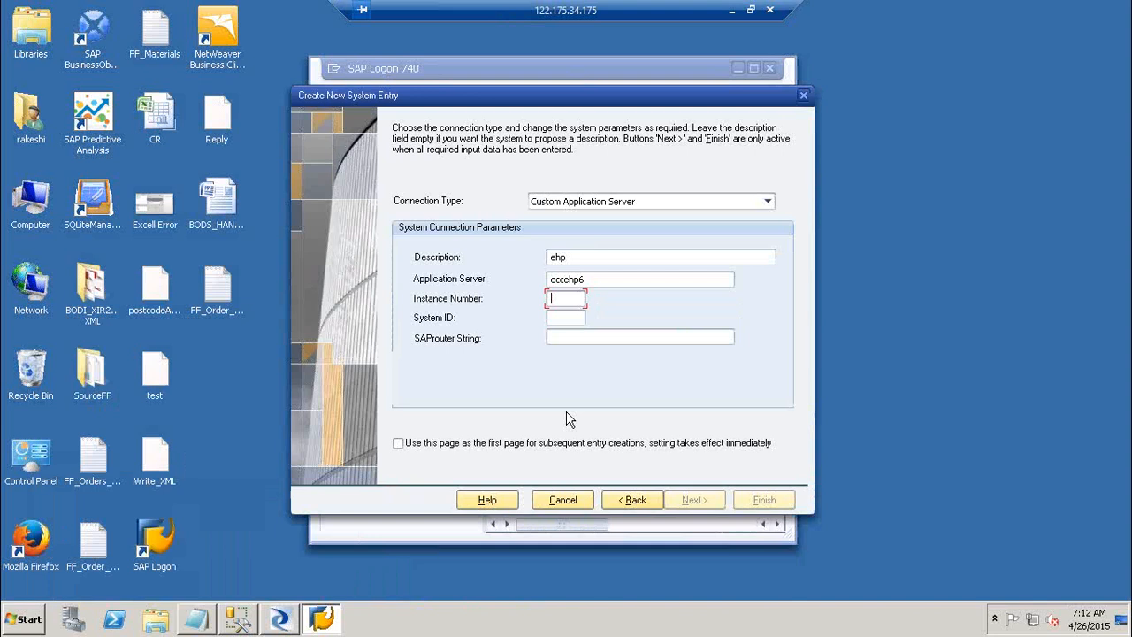
pyautogui.write('77')
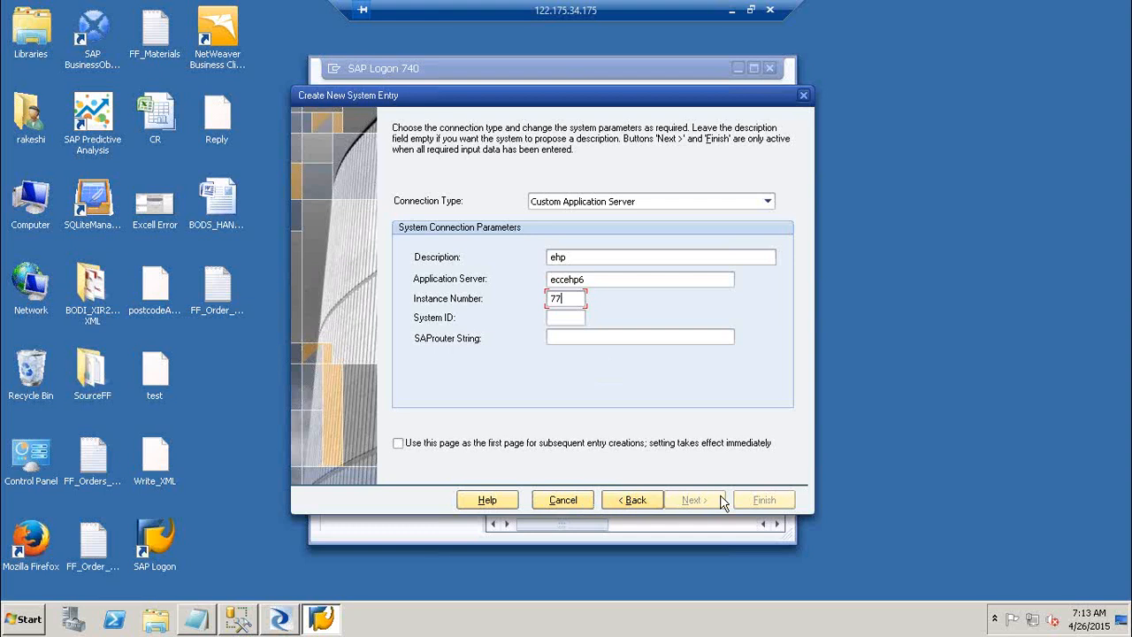
pyautogui.click(564, 501)
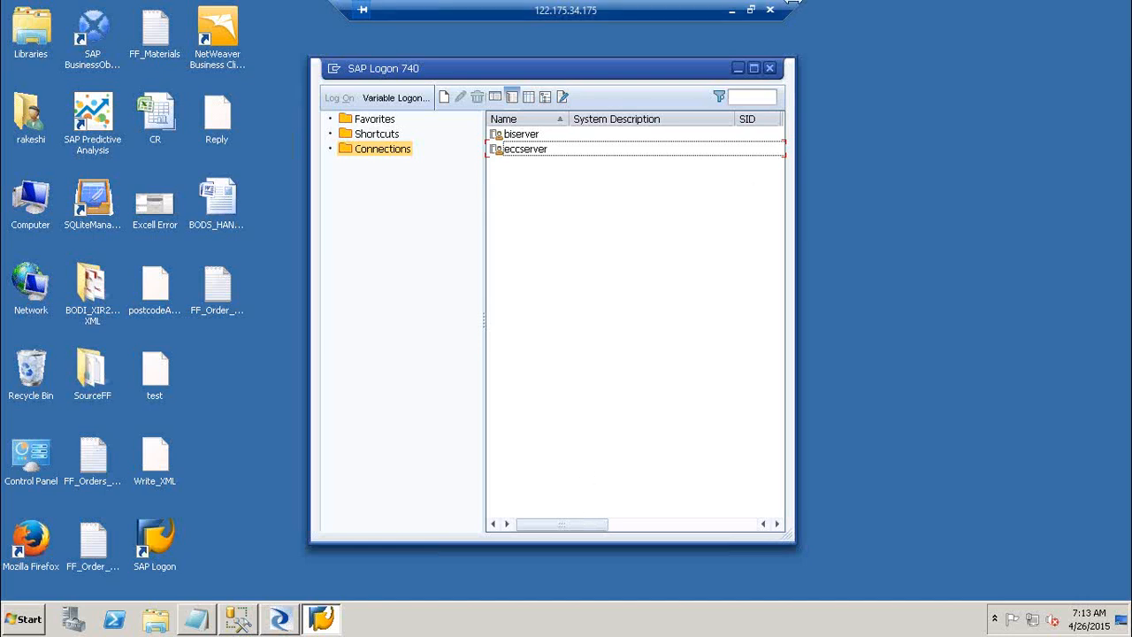
# Launch local Remote Desktop Connection via mstsc and connect to the 33320 session.
pyautogui.press('super+r')
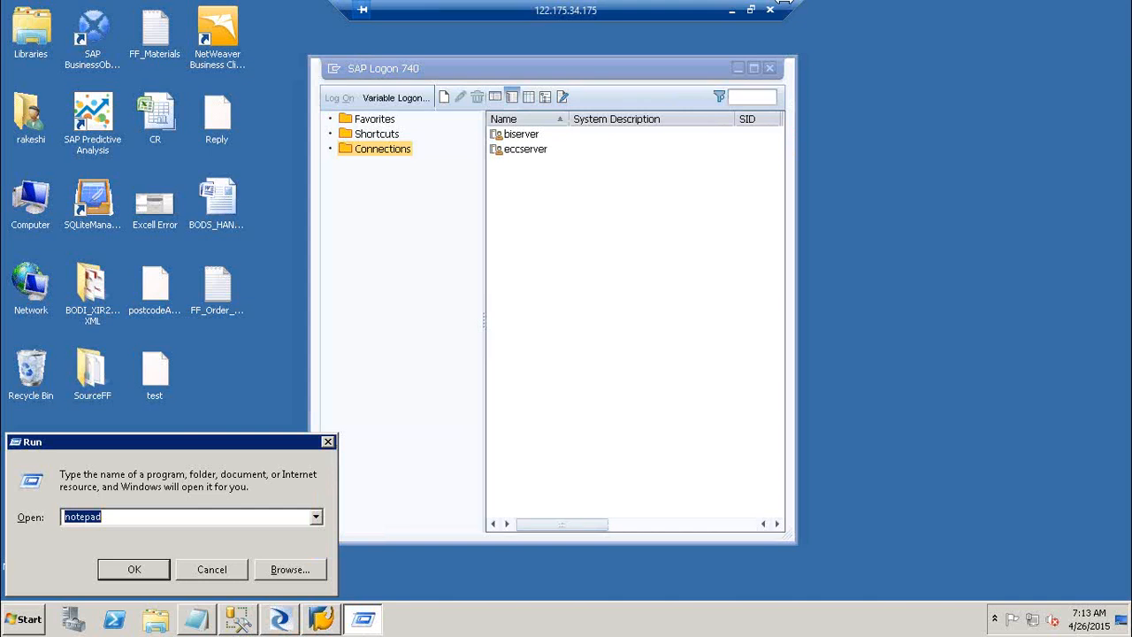
pyautogui.click(732, 9)
pyautogui.press('super+r')
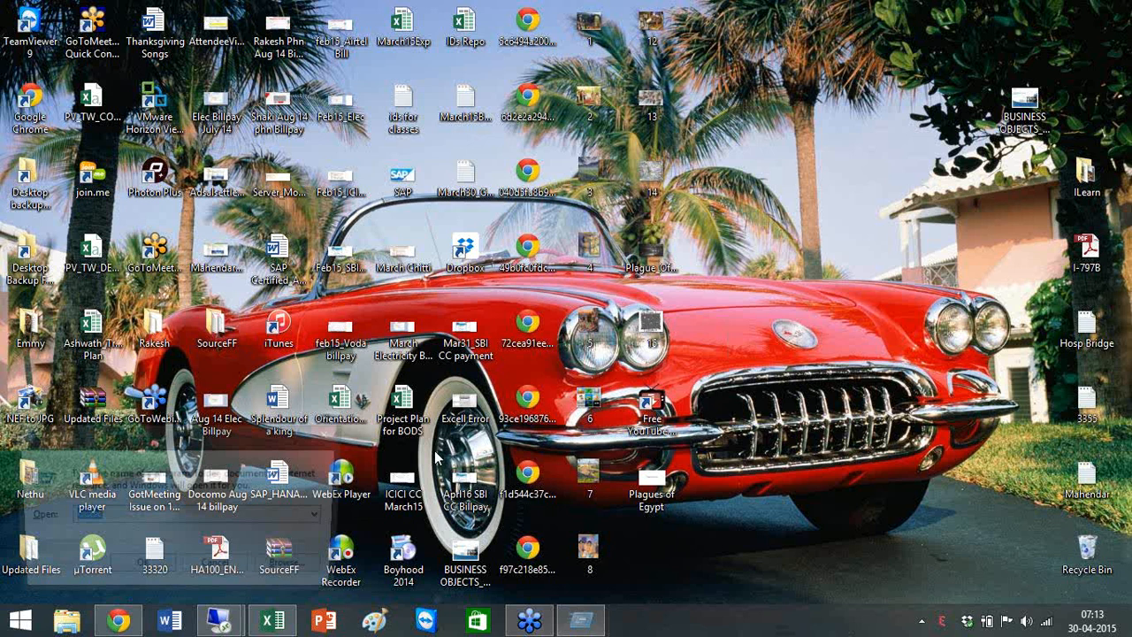
pyautogui.press('Return')
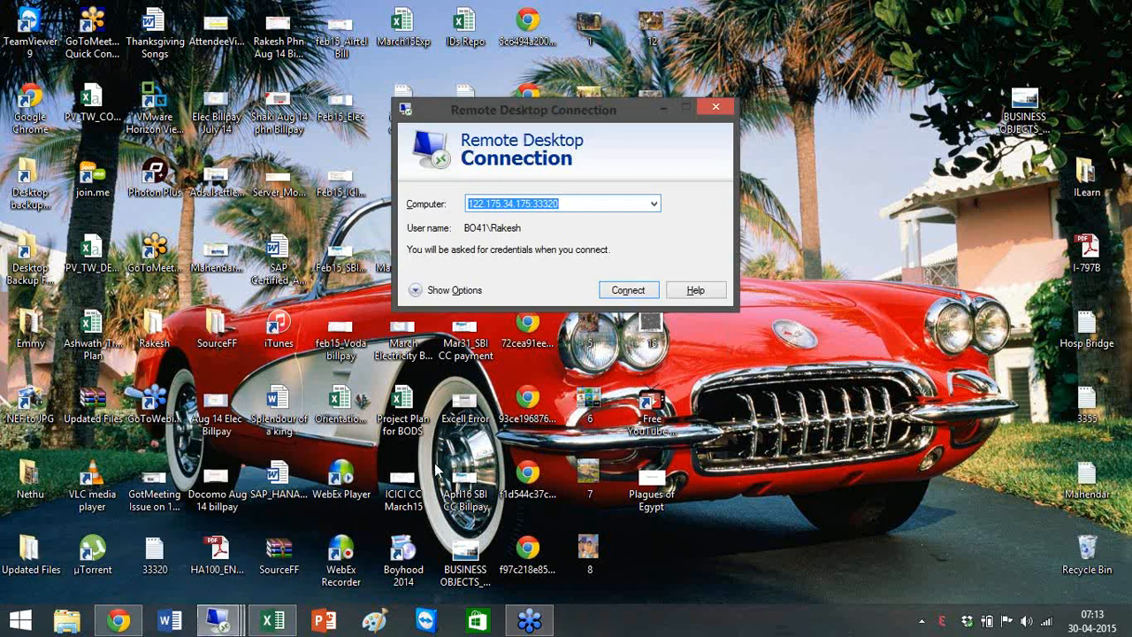
pyautogui.click(628, 292)
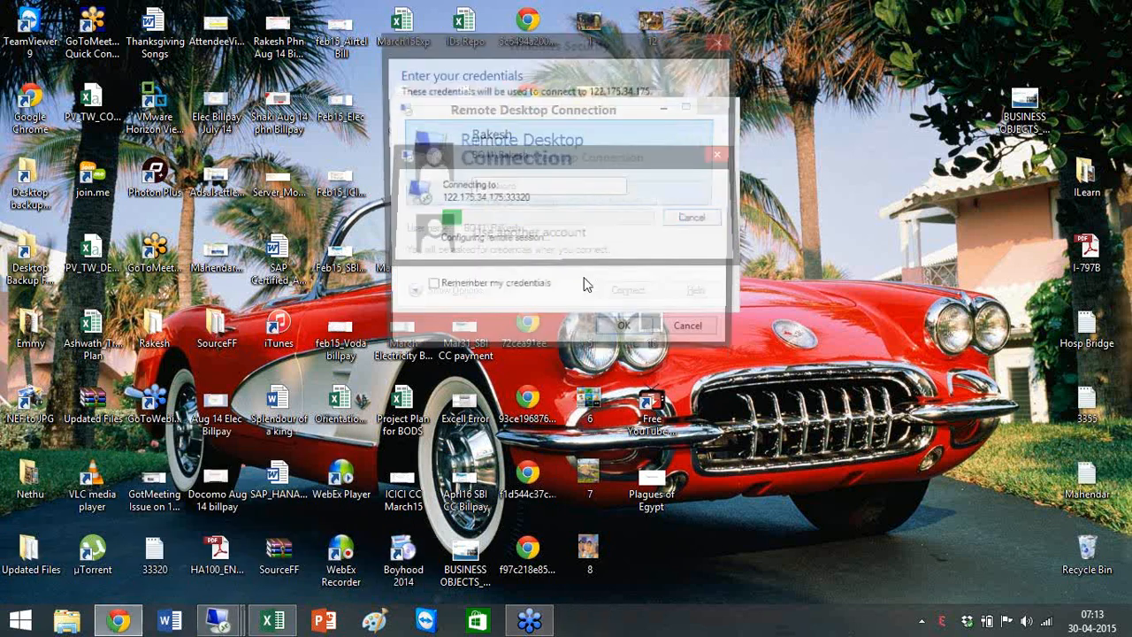
# Sign in with another account as Administrator and its password.
pyautogui.click(574, 261)
pyautogui.write('Adm')
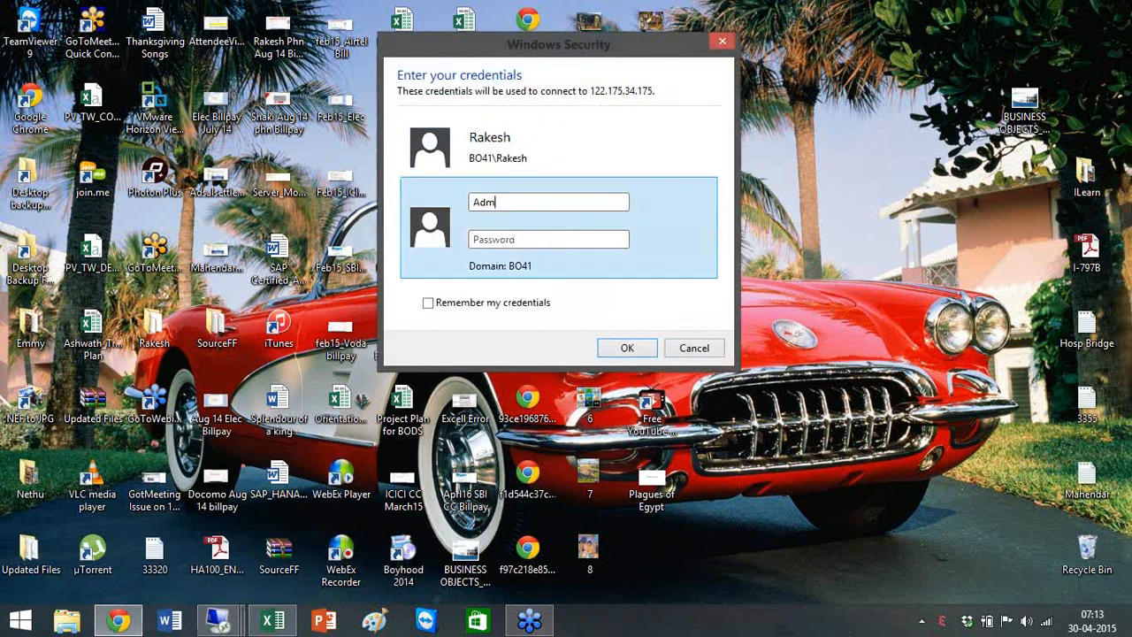
pyautogui.write('inistrator')
pyautogui.write('•••••')
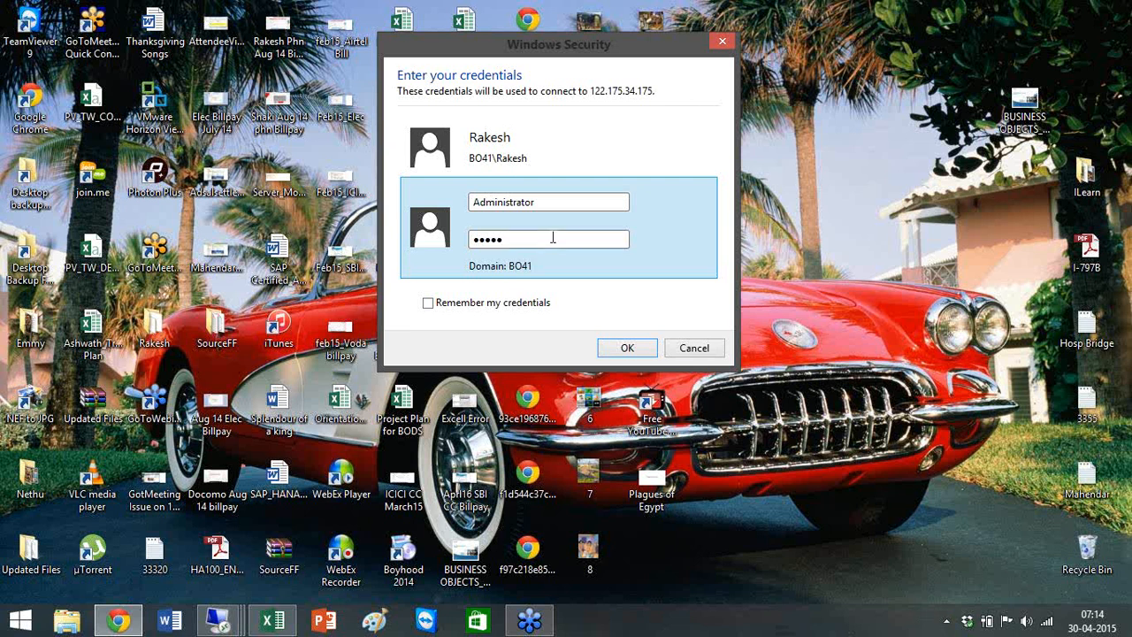
pyautogui.write('•')
pyautogui.click(620, 350)
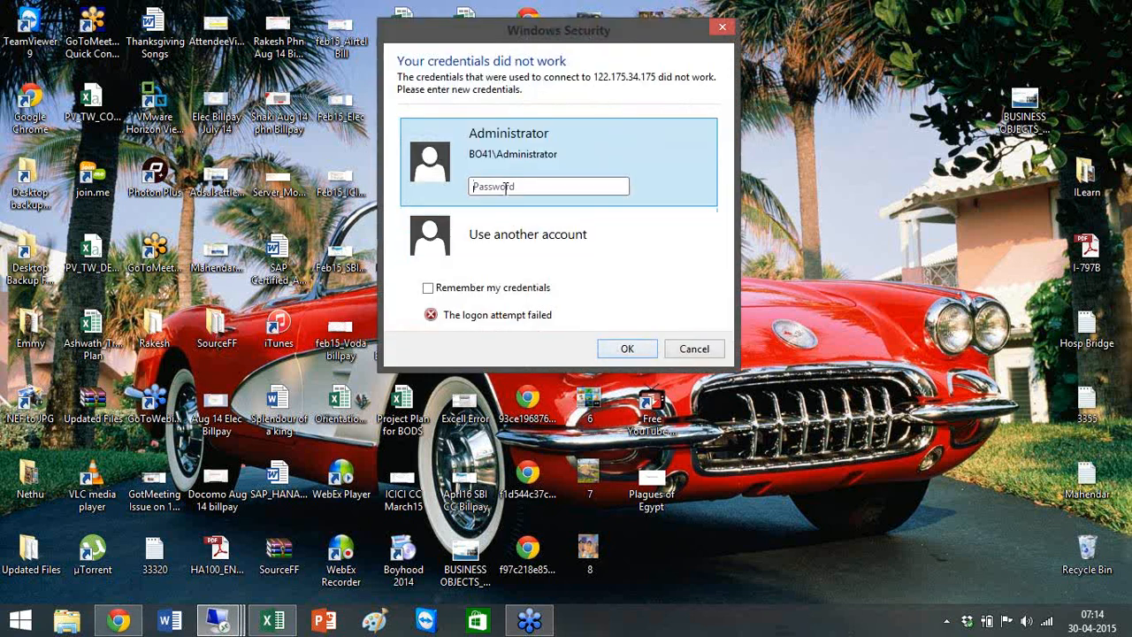
# Re-enter the password after the failed logon and accept the unverified certificate.
pyautogui.click(506, 187)
pyautogui.write('*************')
pyautogui.write('••••')
pyautogui.press('BackSpace')
pyautogui.press('BackSpace')
pyautogui.press('BackSpace')
pyautogui.press('BackSpace')
pyautogui.press('BackSpace')
pyautogui.press('BackSpace')
pyautogui.press('BackSpace')
pyautogui.press('BackSpace')
pyautogui.press('BackSpace')
pyautogui.press('BackSpace')
pyautogui.press('BackSpace')
pyautogui.press('BackSpace')
pyautogui.press('BackSpace')
pyautogui.press('BackSpace')
pyautogui.press('BackSpace')
pyautogui.press('BackSpace')
pyautogui.press('BackSpace')
pyautogui.write('••••••••')
pyautogui.press('Return')
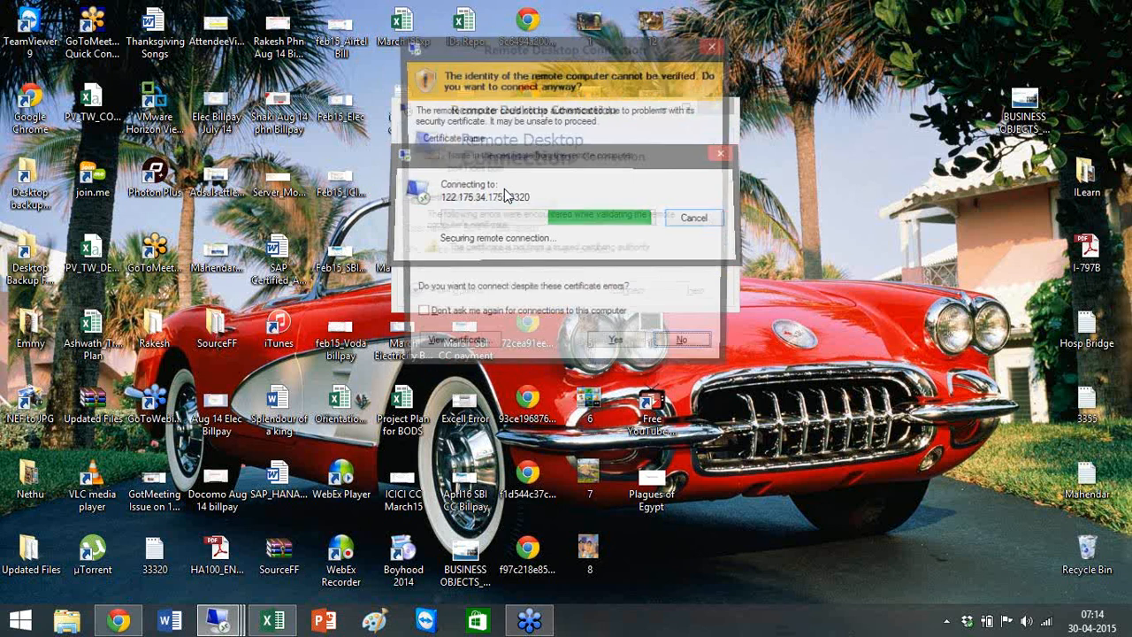
pyautogui.click(630, 345)
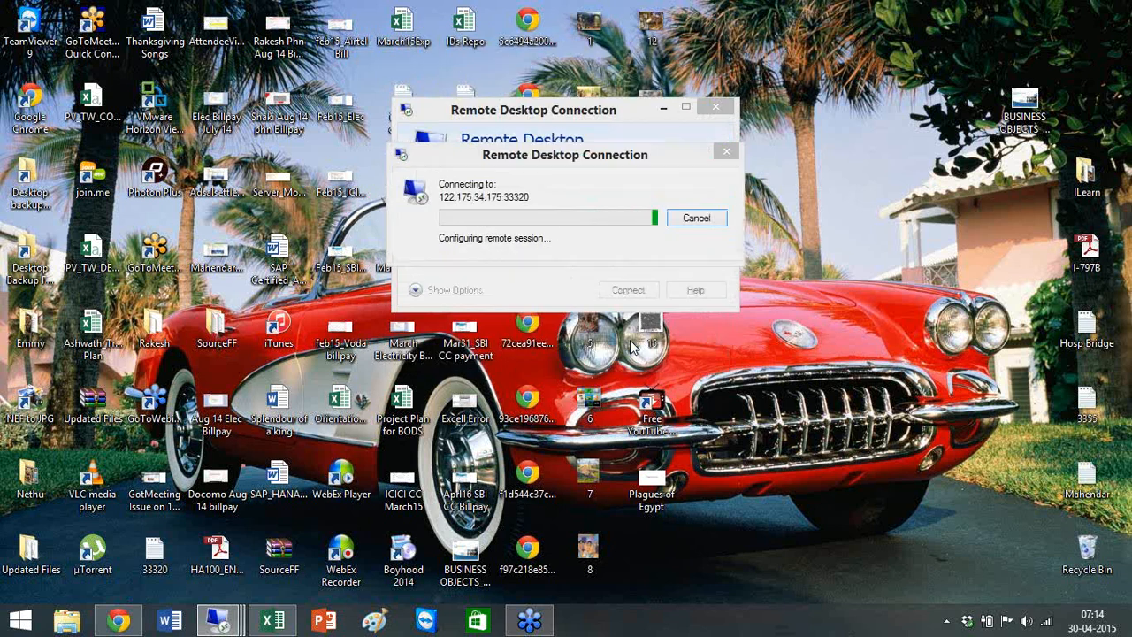
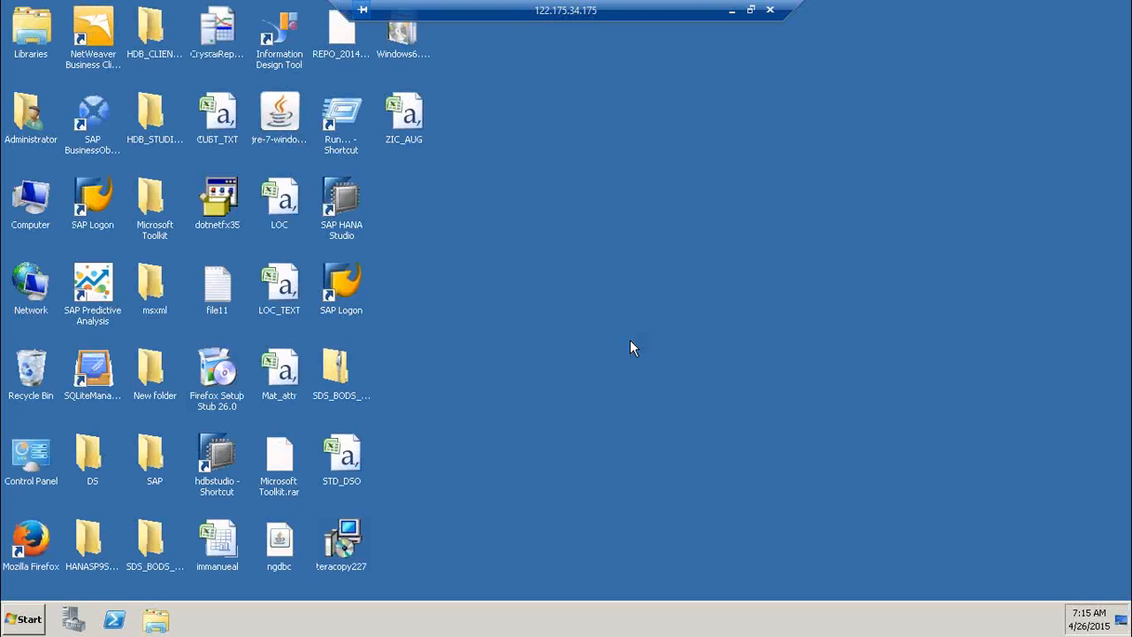
# Start SAP Logon, dismiss the network-drive notice, and select the ECC 6.0 EHP6 connection.
pyautogui.doubleClick(349, 284)
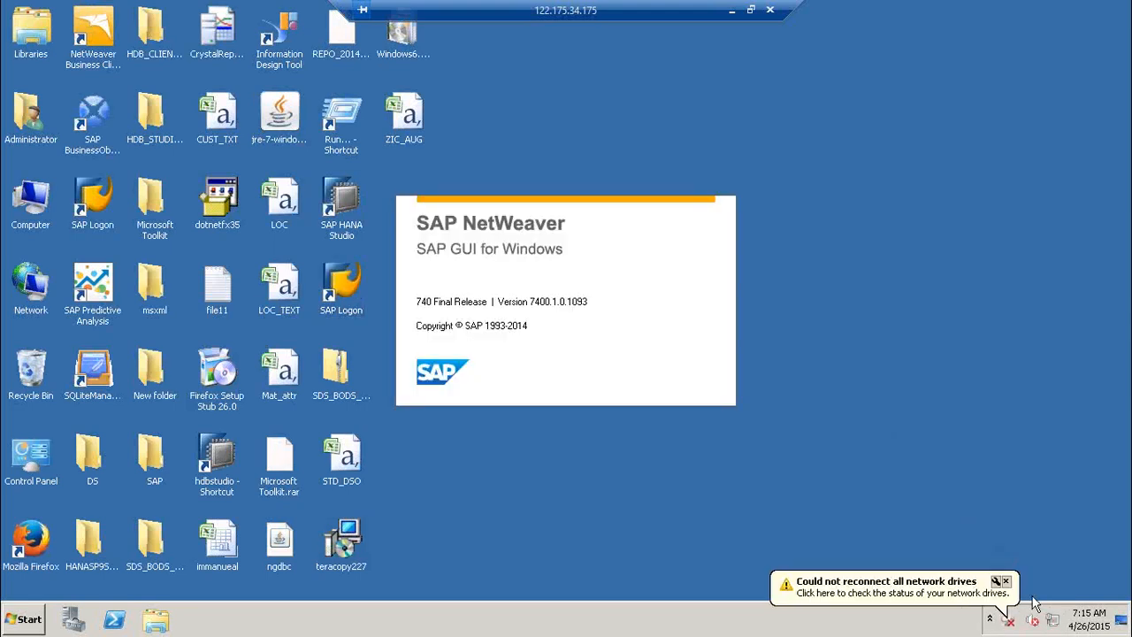
pyautogui.click(1007, 582)
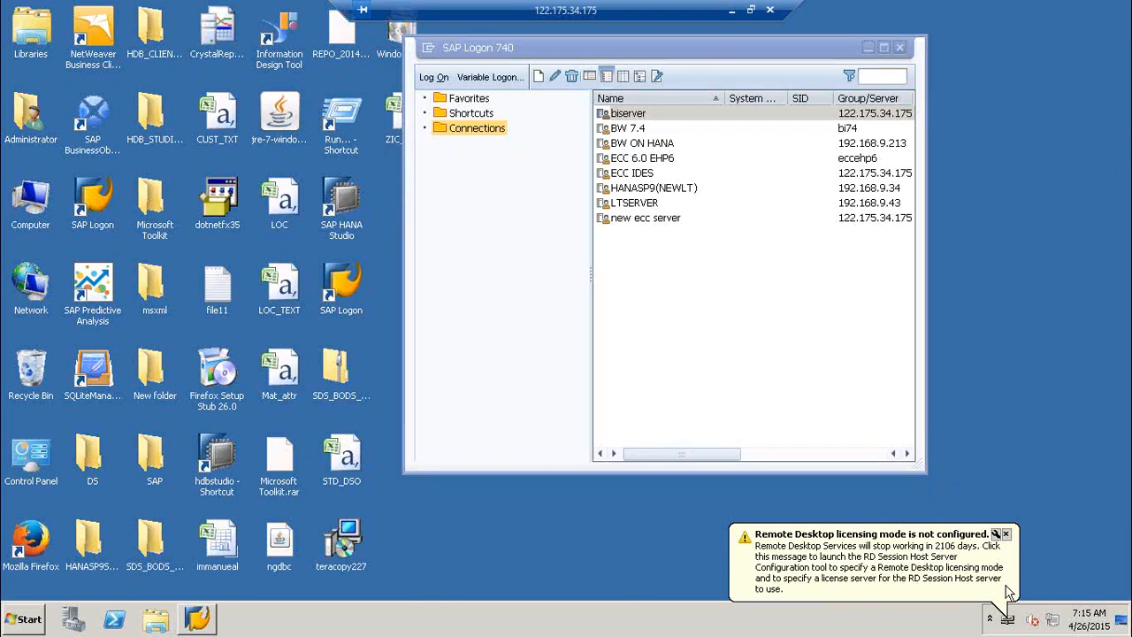
pyautogui.click(652, 161)
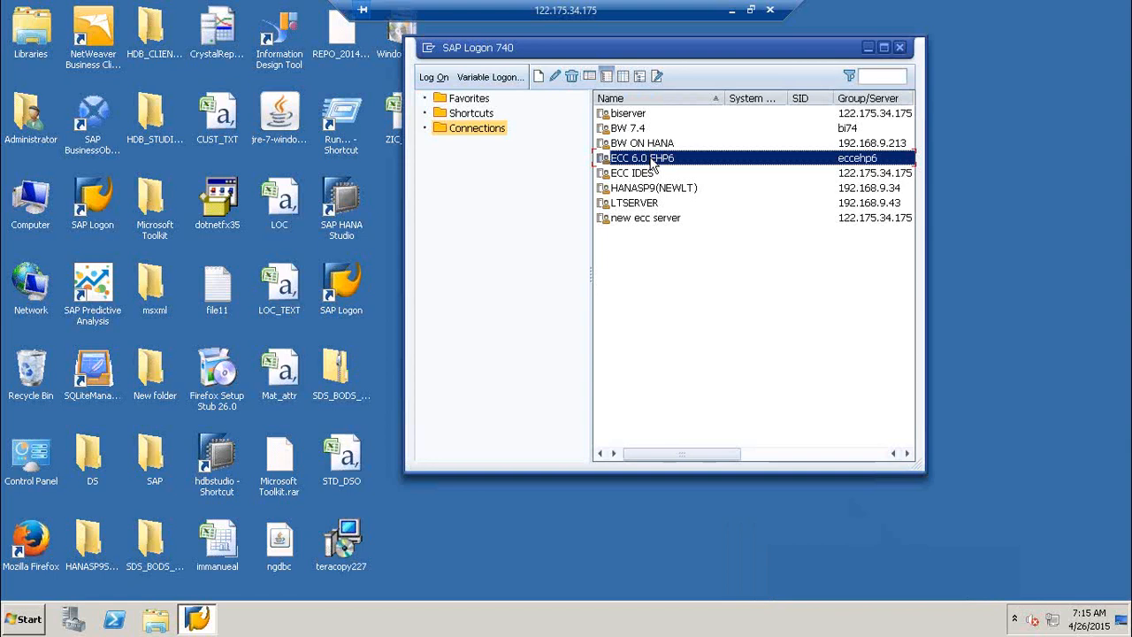
# Log on to ECC 6.0 EHP6 with the user ID and password, continuing past the multiple-logon notice.
pyautogui.doubleClick(651, 163)
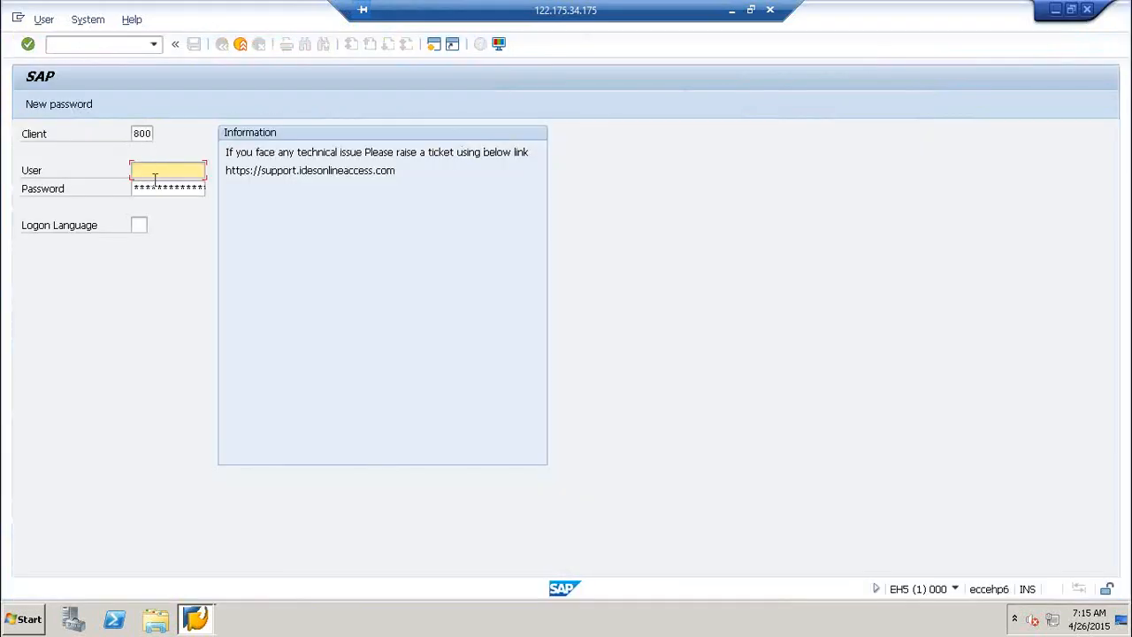
pyautogui.write('A')
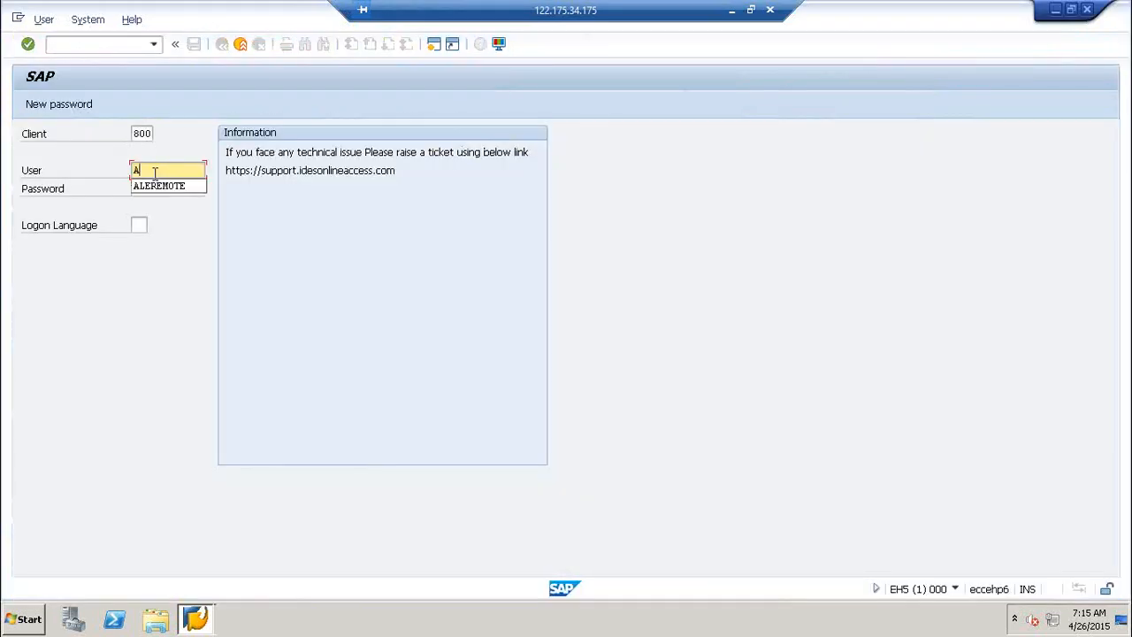
pyautogui.press('BackSpace')
pyautogui.write('Immanuel')
pyautogui.press('Tab')
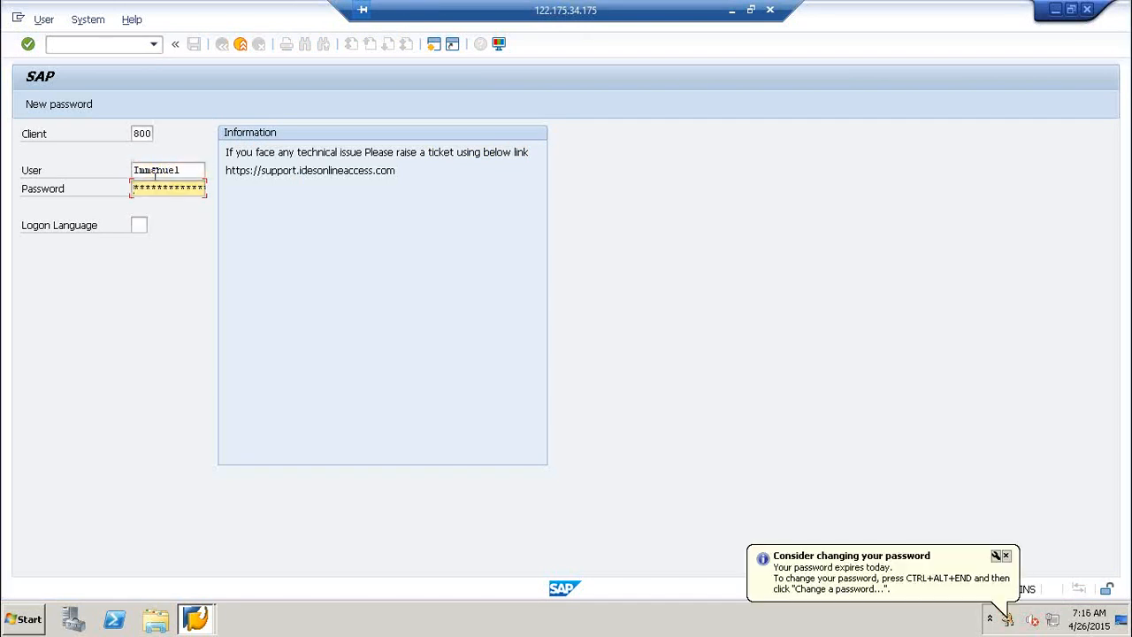
pyautogui.press('Return')
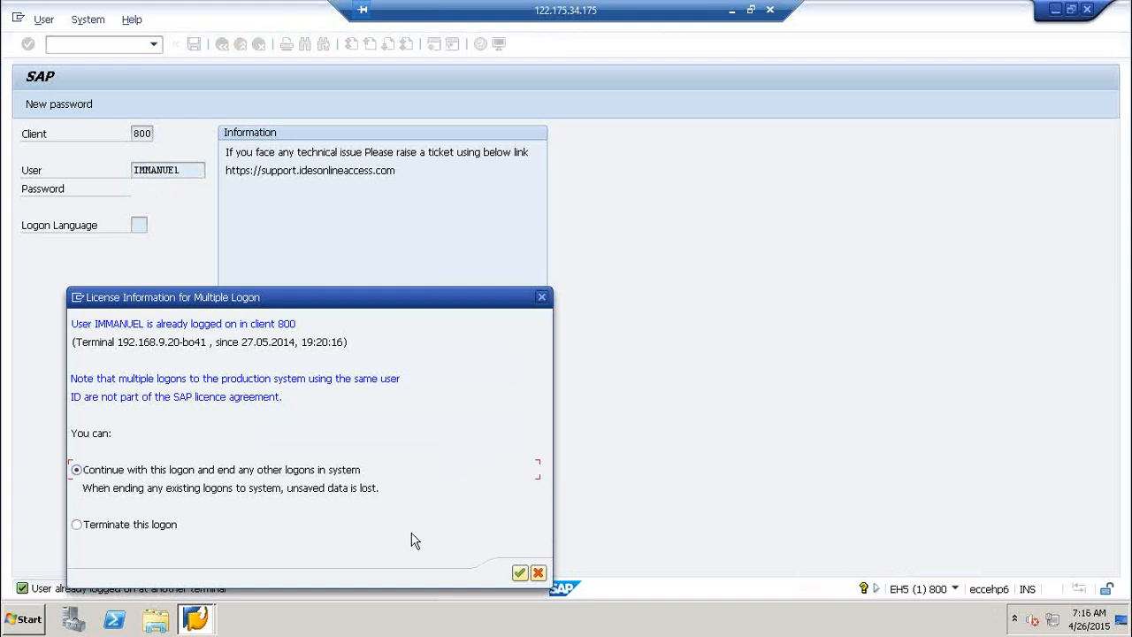
pyautogui.click(521, 574)
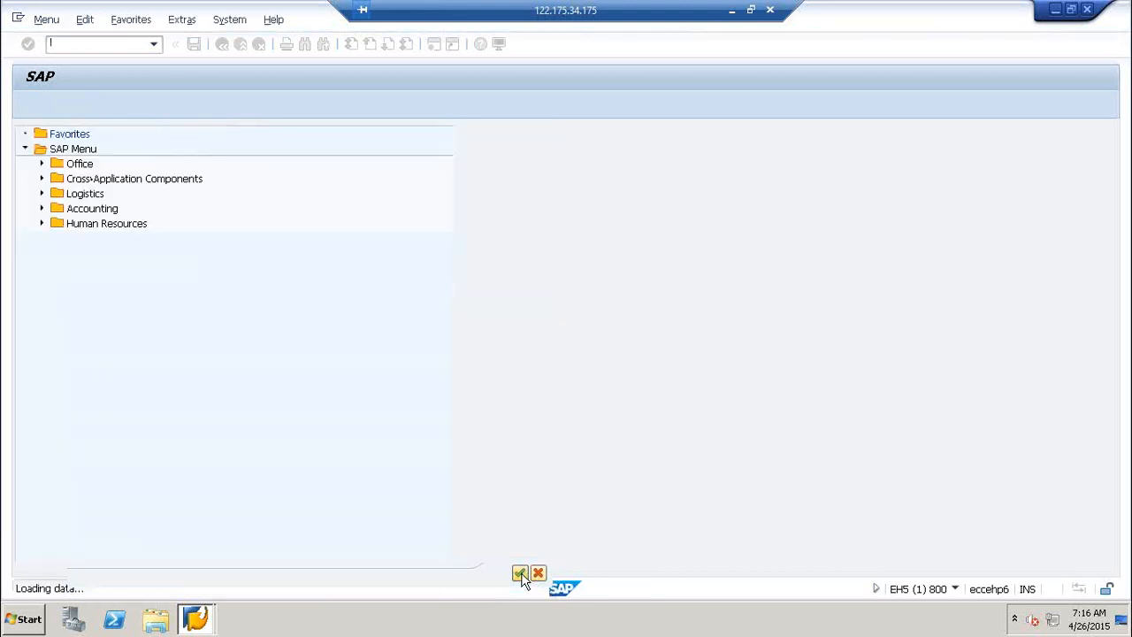
# Display the MARA database table definition in transaction SE11.
pyautogui.write('se')
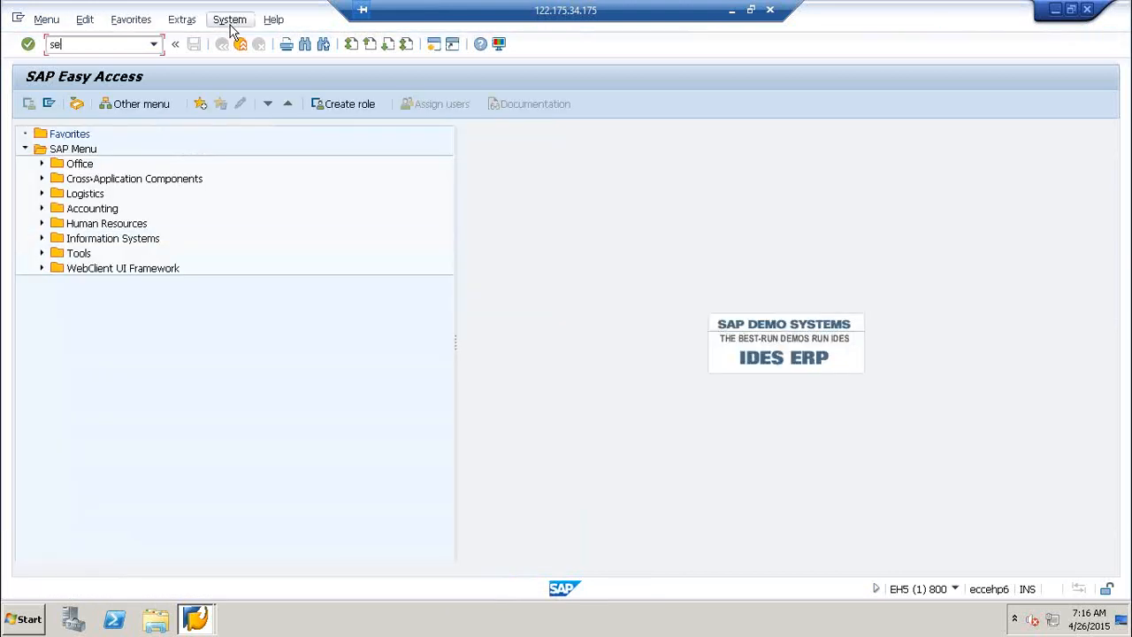
pyautogui.write('11')
pyautogui.press('Return')
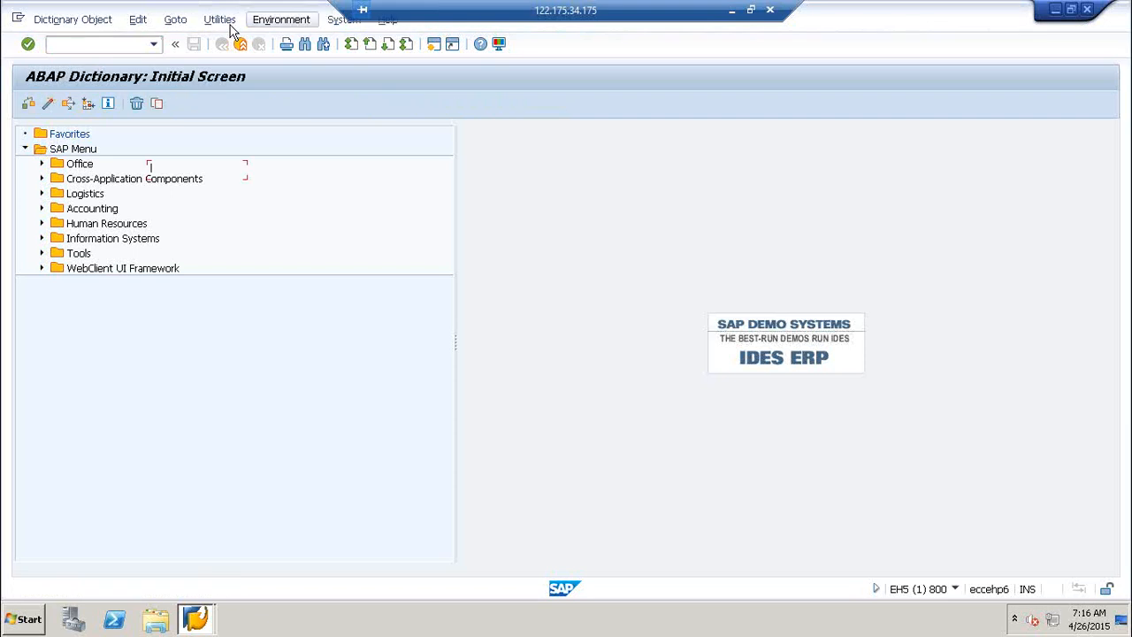
pyautogui.write('mara')
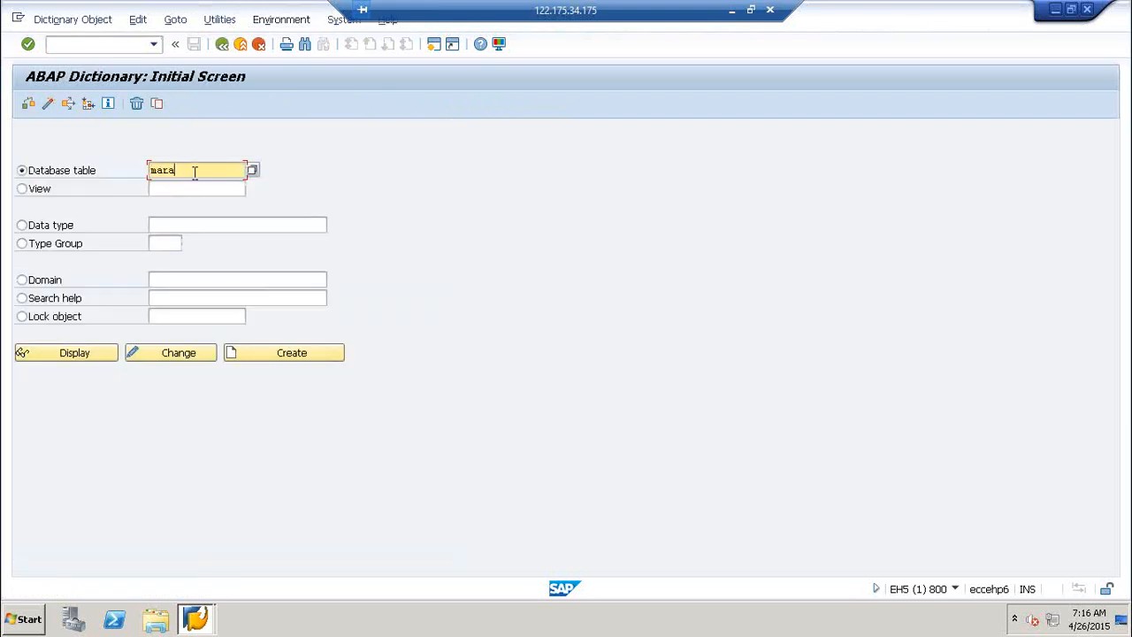
pyautogui.click(88, 359)
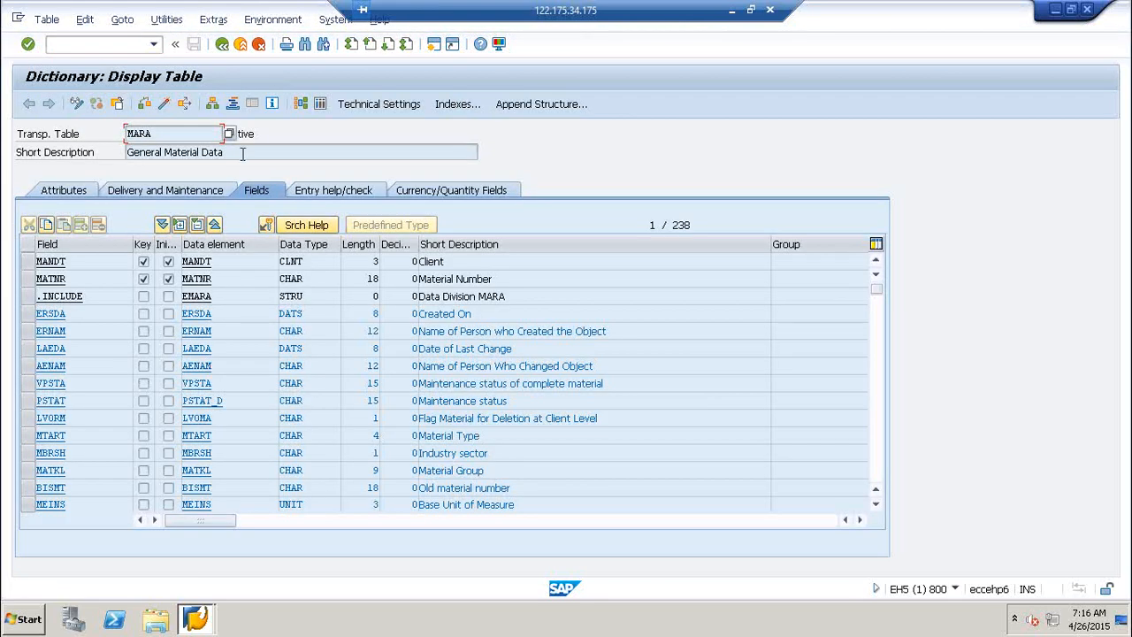
# Execute the MARA contents selection to list its first 200 entries in the Data Browser.
pyautogui.moveTo(242, 154); pyautogui.dragTo(92, 153)
pyautogui.click(324, 111)
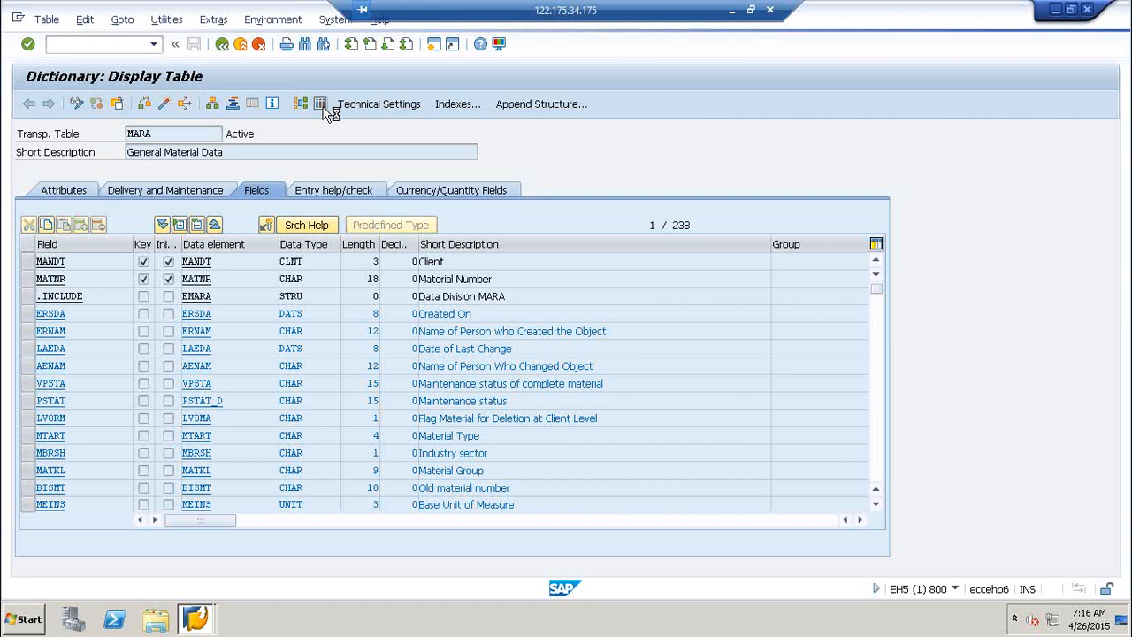
pyautogui.click(29, 104)
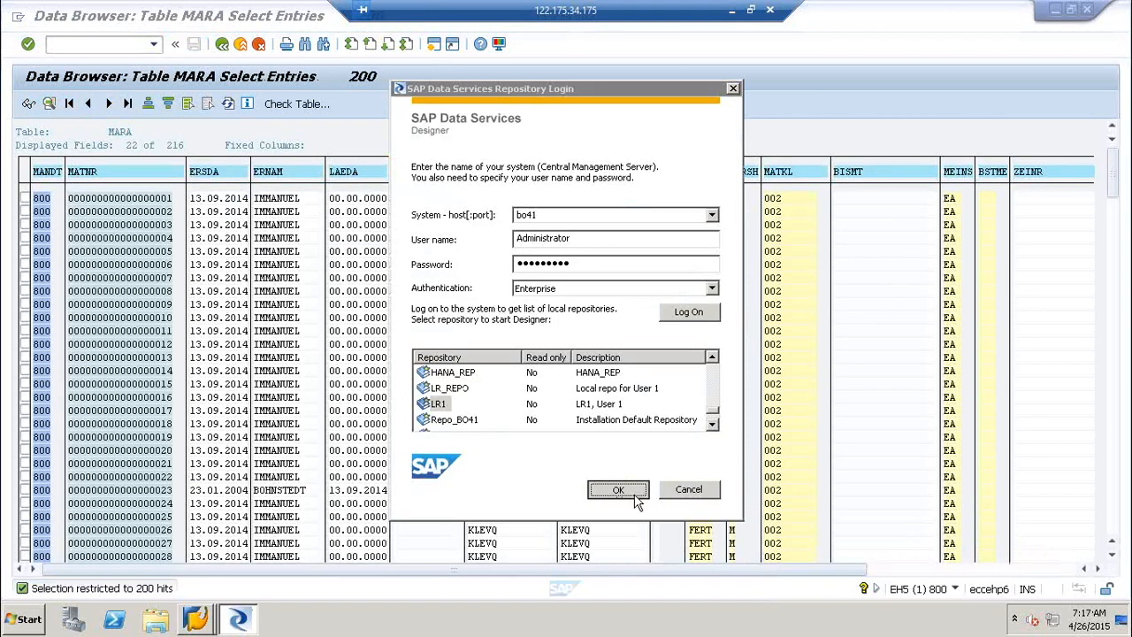
# Log on to LR1 with Reset Users, confirm the DS_SAP_SRC datastore, then minimize the remote session.
pyautogui.click(635, 500)
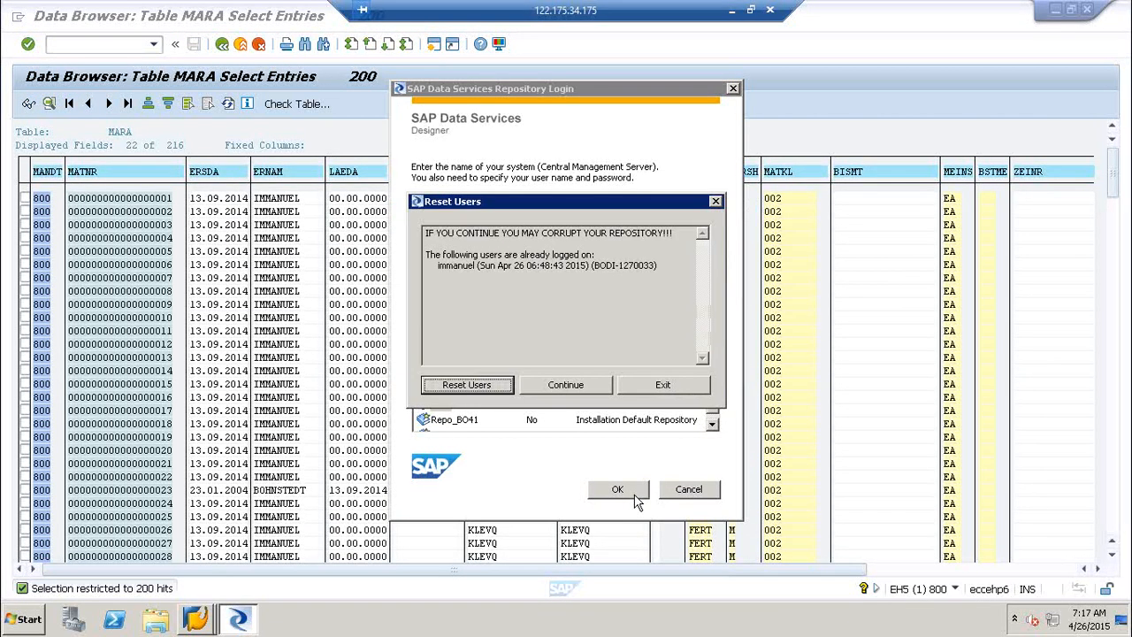
pyautogui.click(492, 390)
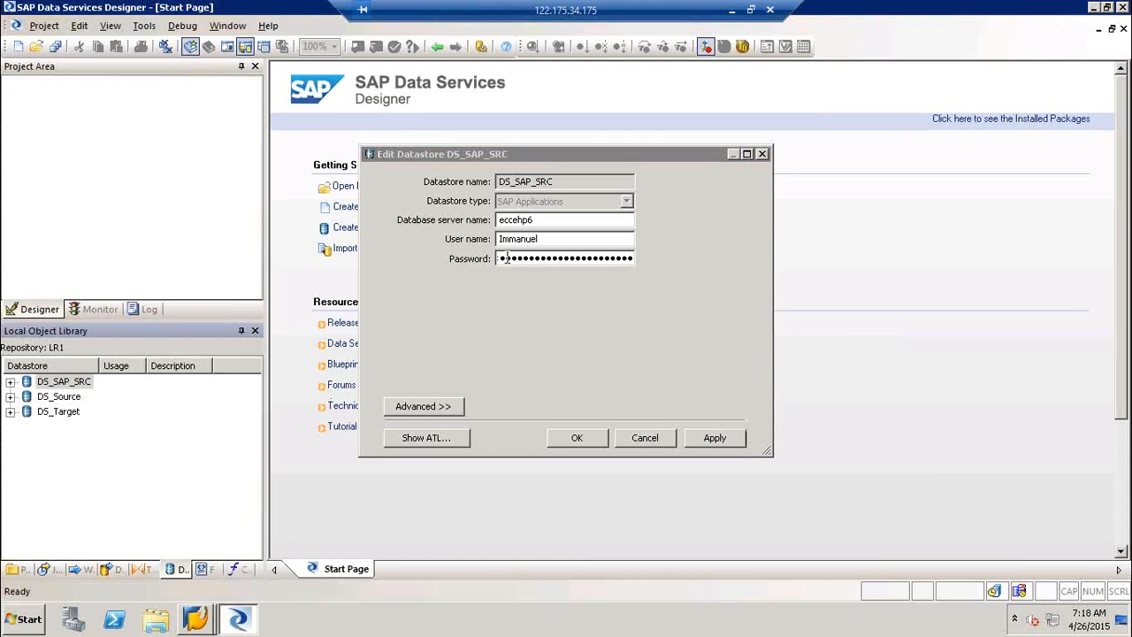
pyautogui.click(578, 437)
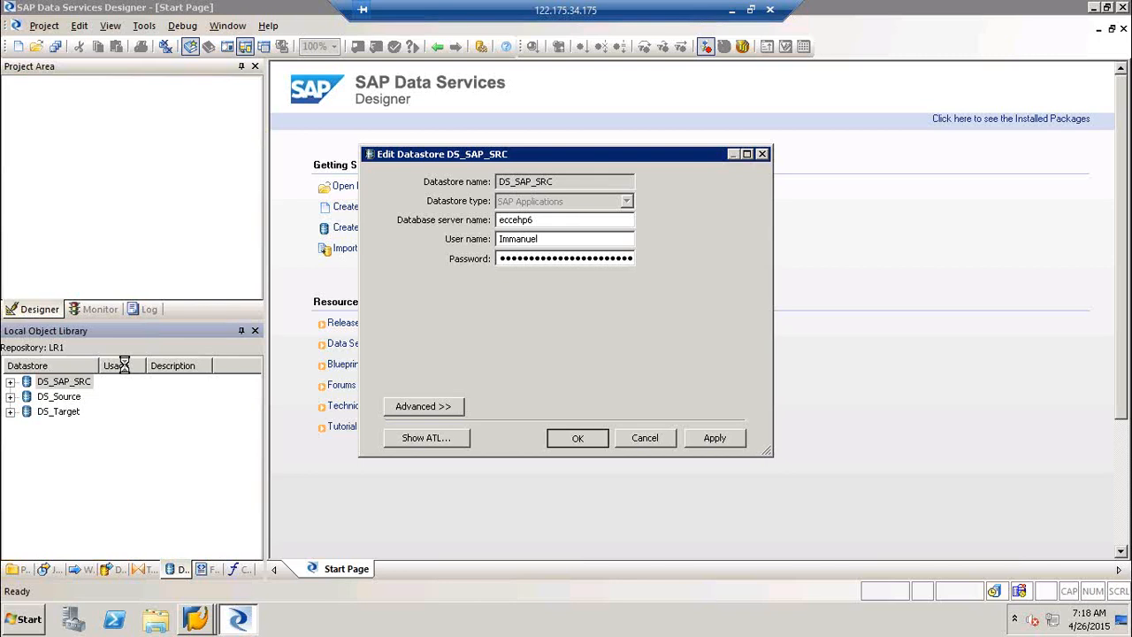
pyautogui.click(734, 9)
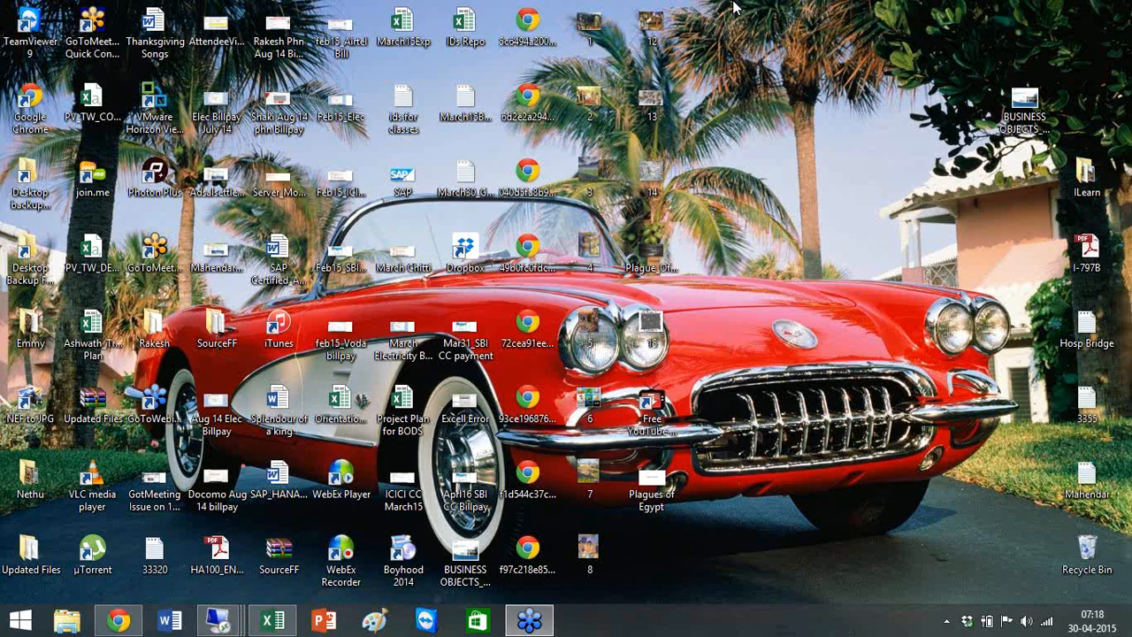
# Restore the remote session that holds the Designer from the taskbar.
pyautogui.click(247, 579)
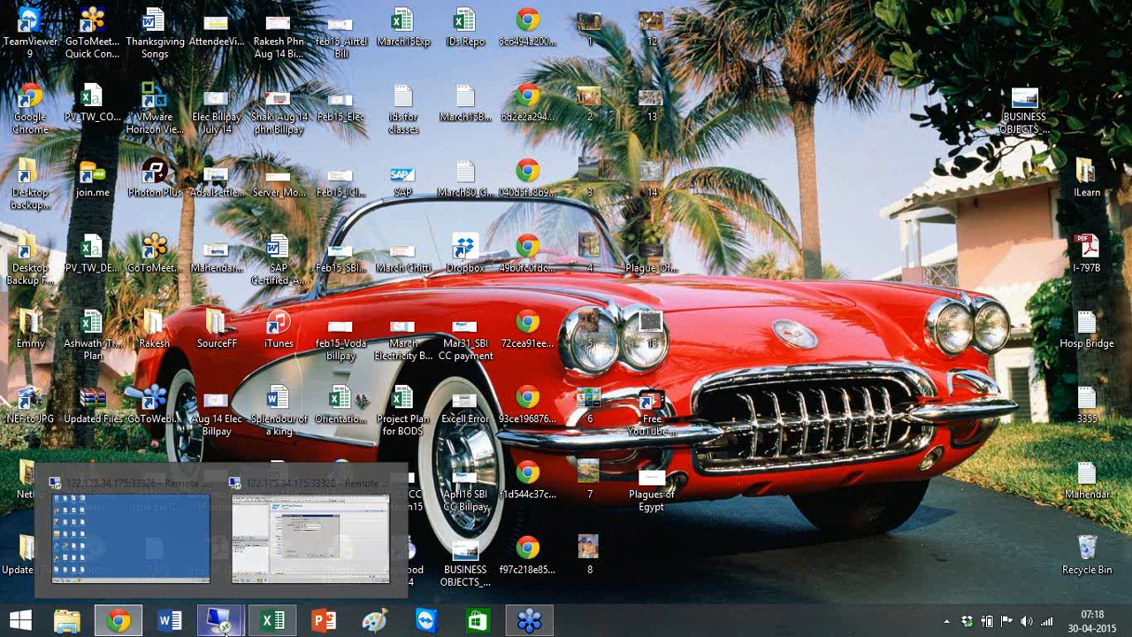
pyautogui.click(317, 522)
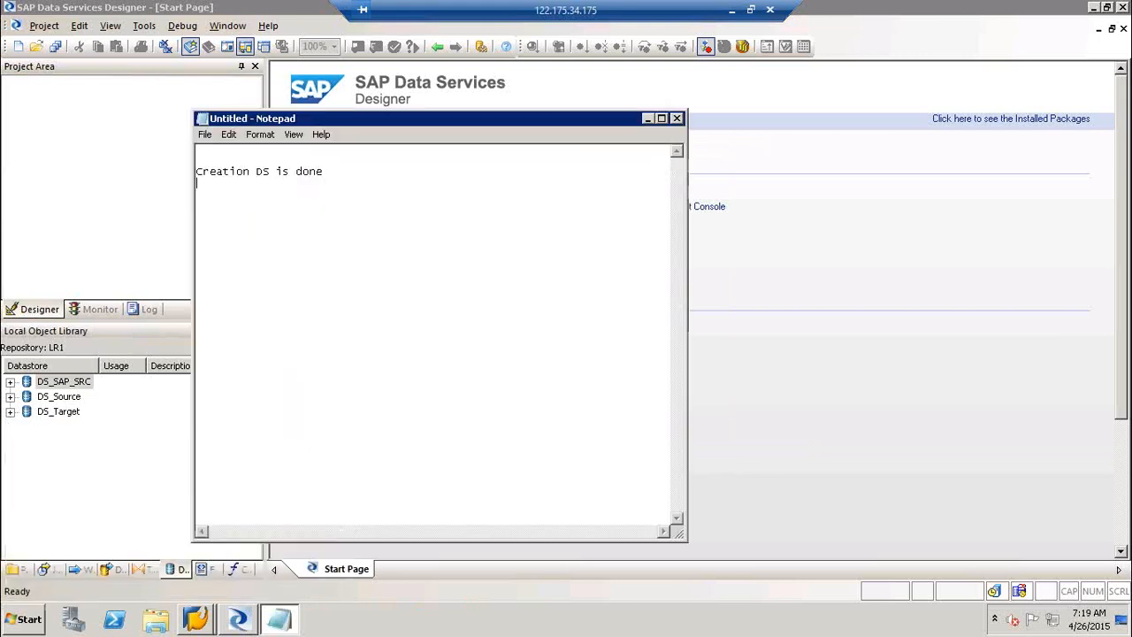
# Write the note 'Import the table ( Meta data to BODS)', correcting the 'talbe' typo.
pyautogui.write('Impor')
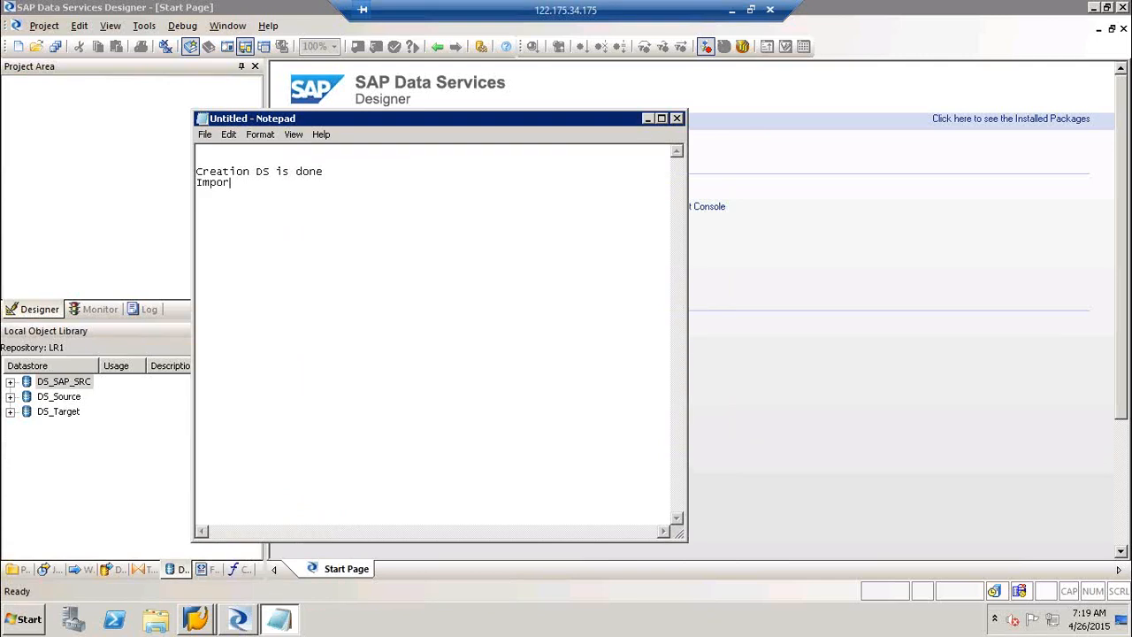
pyautogui.write('t the talbe ( Meta data to BOD')
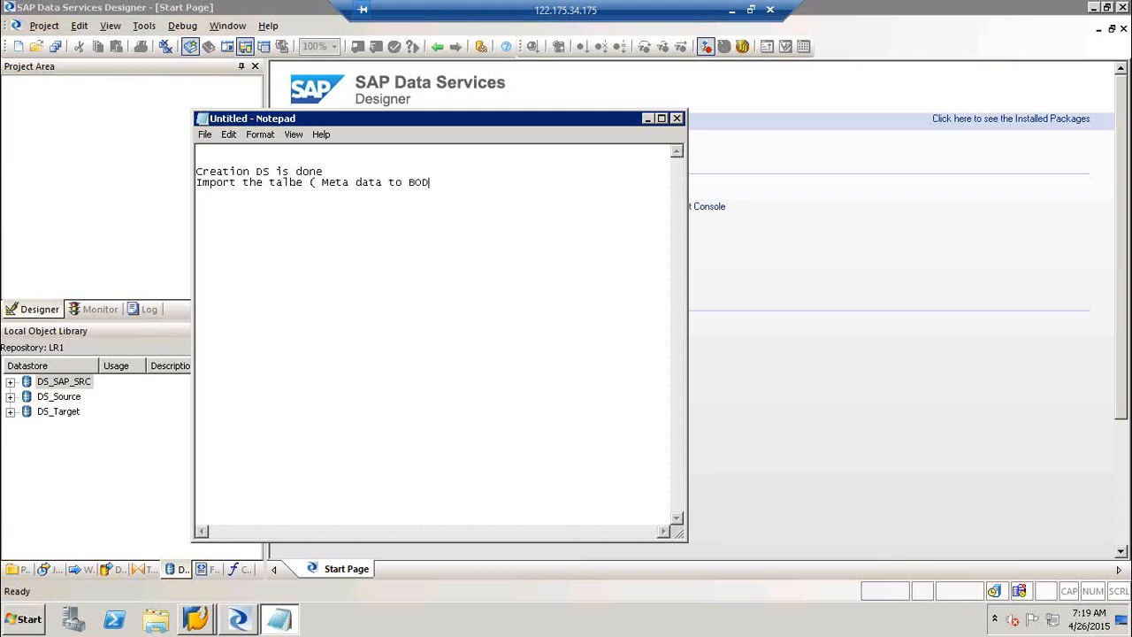
pyautogui.write('S)')
pyautogui.press('Return')
pyautogui.click(308, 184)
pyautogui.press('BackSpace')
pyautogui.press('BackSpace')
pyautogui.write('ble')
# Add the flow note 'Job--> DF--> Mara-> QT--> Target table --> FF' and minimize Notepad.
pyautogui.click(472, 186)
pyautogui.write('( Mara')
pyautogui.write('J')
pyautogui.write('cb')
pyautogui.write('--')
pyautogui.write('> DF-')
pyautogui.write('->')
pyautogui.write(' M')
pyautogui.write('ara-> A')
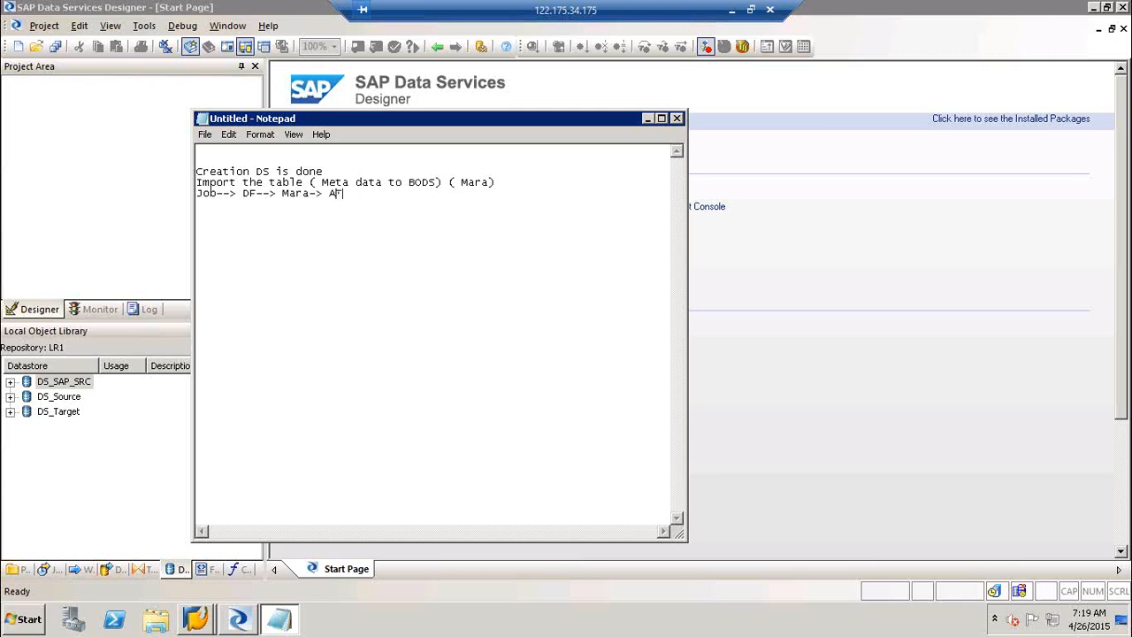
pyautogui.press('BackSpace')
pyautogui.press('BackSpace')
pyautogui.write('QT--> Target table --> FF')
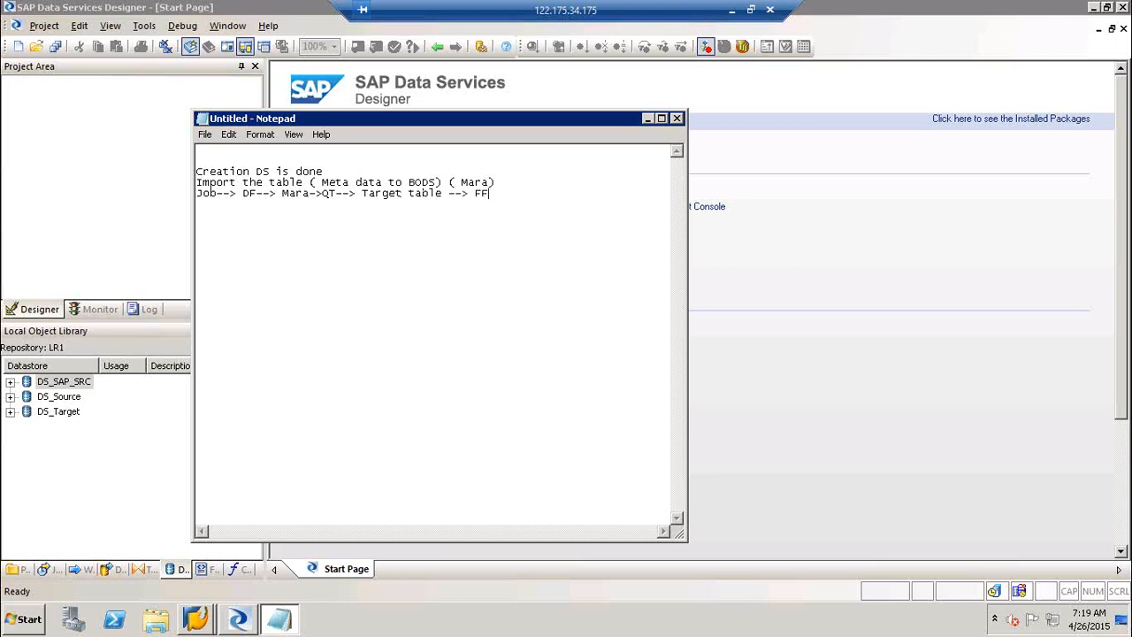
pyautogui.click(648, 118)
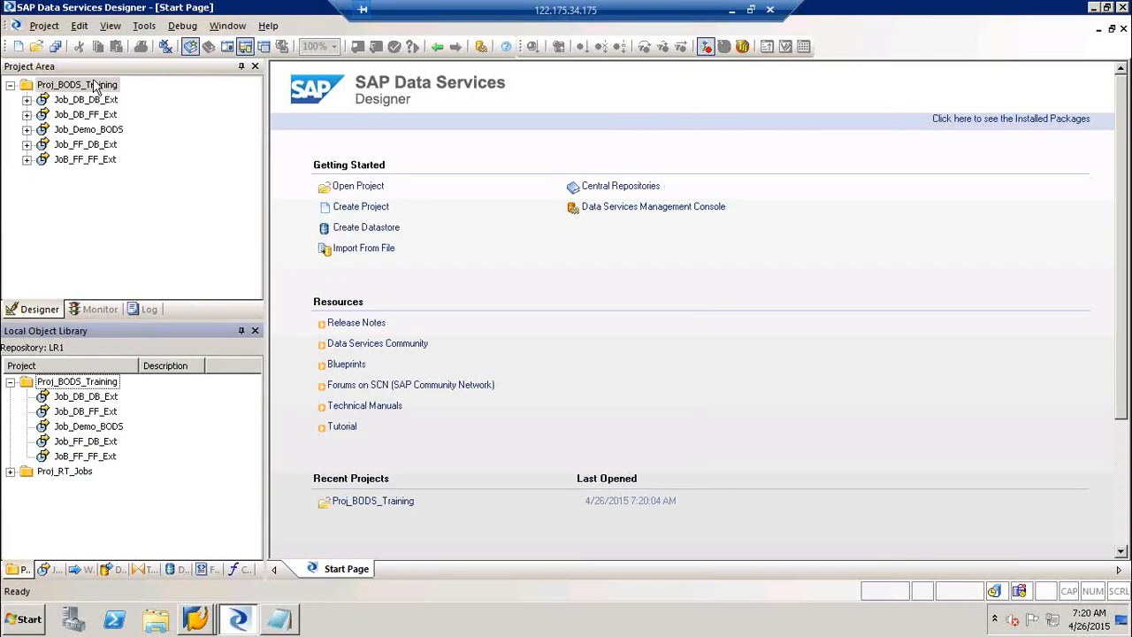
# Create a new batch job in Proj_BODS_Training named Job_Ecc_DB_FF_Ext.
pyautogui.rightClick(95, 84)
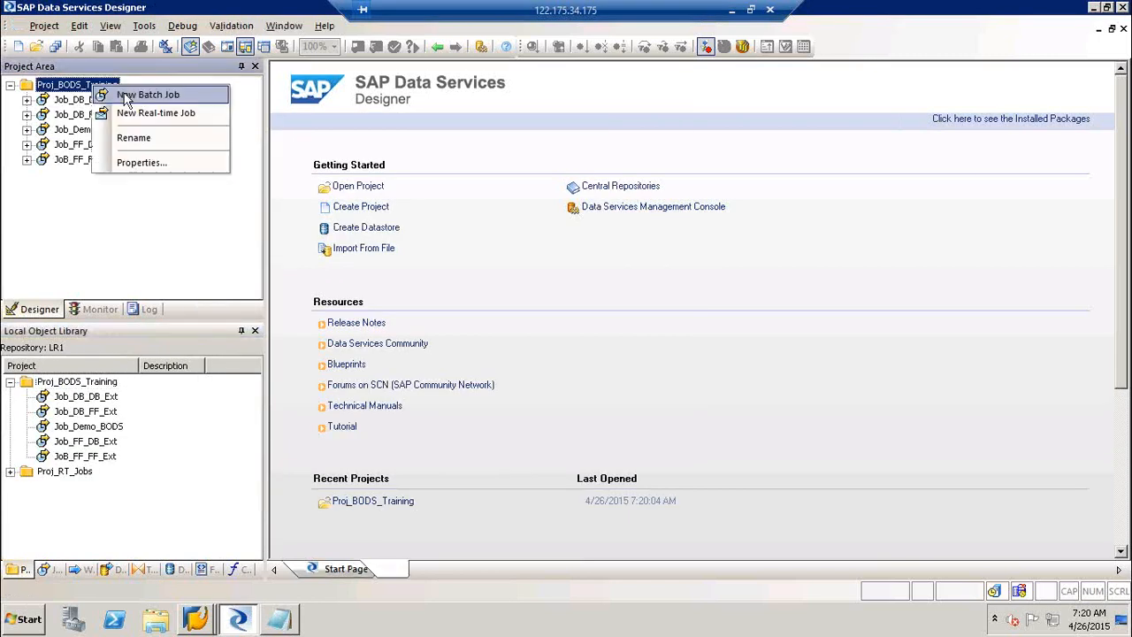
pyautogui.click(127, 92)
pyautogui.write('Job')
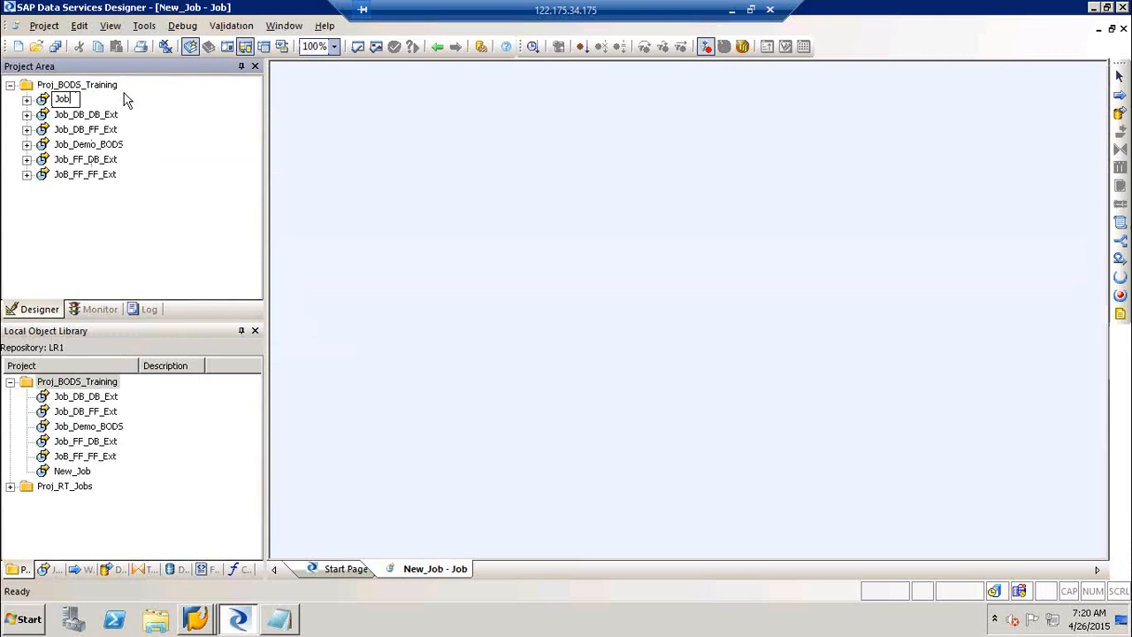
pyautogui.write('_Ecc_E')
pyautogui.write('ption  General Material DaDBV')
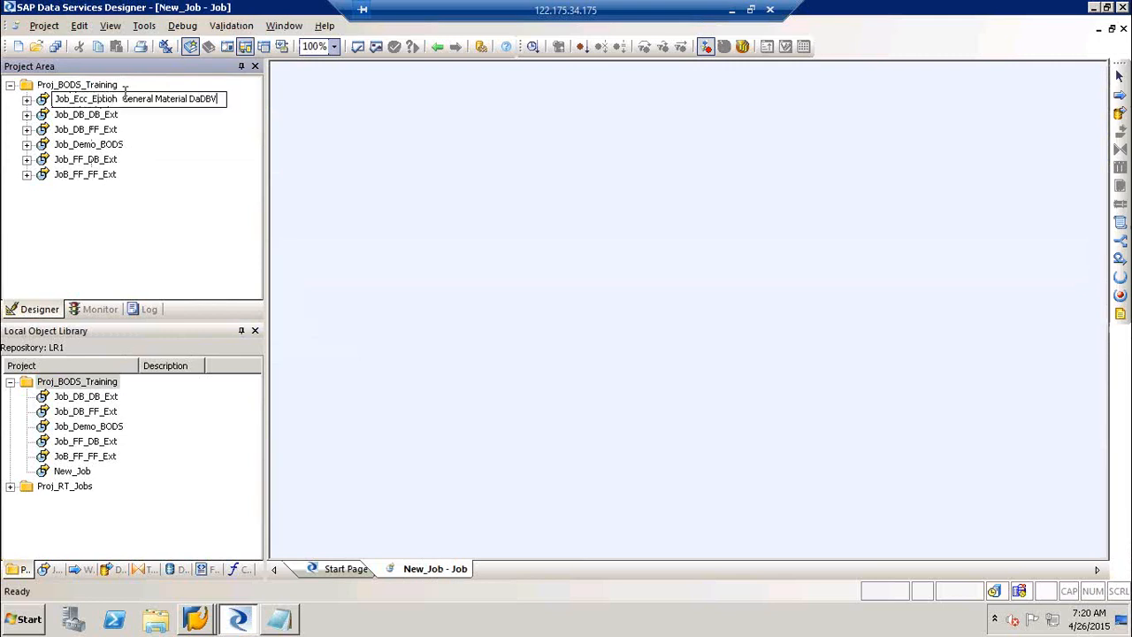
pyautogui.press('BackSpace')
pyautogui.press('BackSpace')
pyautogui.press('BackSpace')
pyautogui.press('BackSpace')
pyautogui.press('BackSpace')
pyautogui.press('BackSpace')
pyautogui.press('BackSpace')
pyautogui.press('BackSpace')
pyautogui.press('BackSpace')
pyautogui.press('BackSpace')
pyautogui.press('BackSpace')
pyautogui.press('BackSpace')
pyautogui.press('BackSpace')
pyautogui.press('BackSpace')
pyautogui.press('BackSpace')
pyautogui.press('BackSpace')
pyautogui.press('BackSpace')
pyautogui.press('BackSpace')
pyautogui.press('BackSpace')
pyautogui.press('BackSpace')
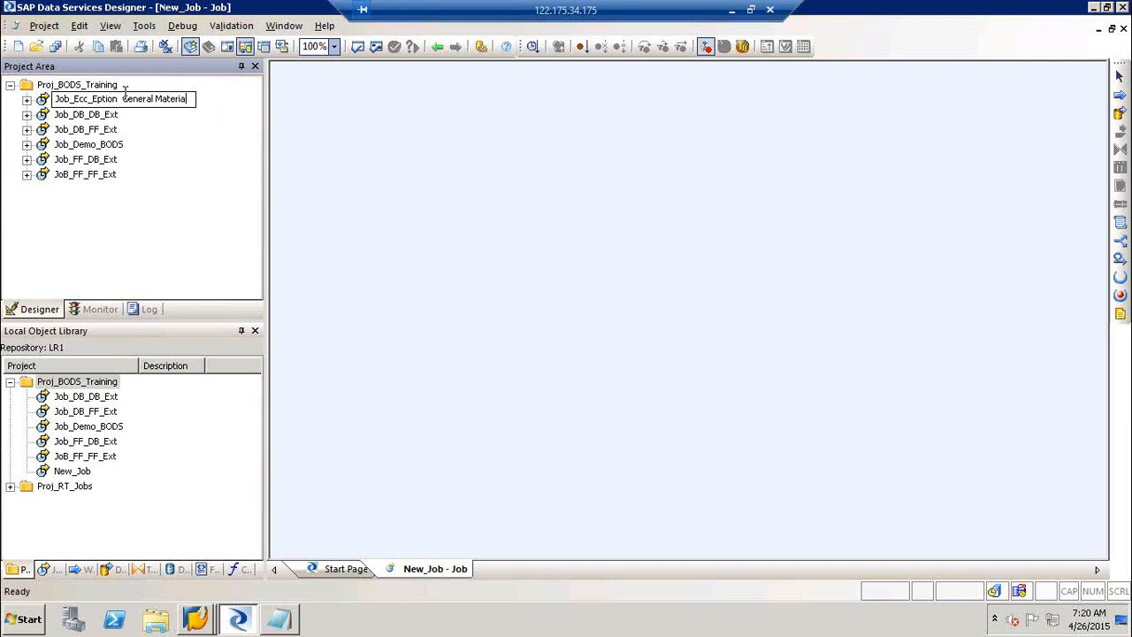
pyautogui.write('DB_FF_Ext')
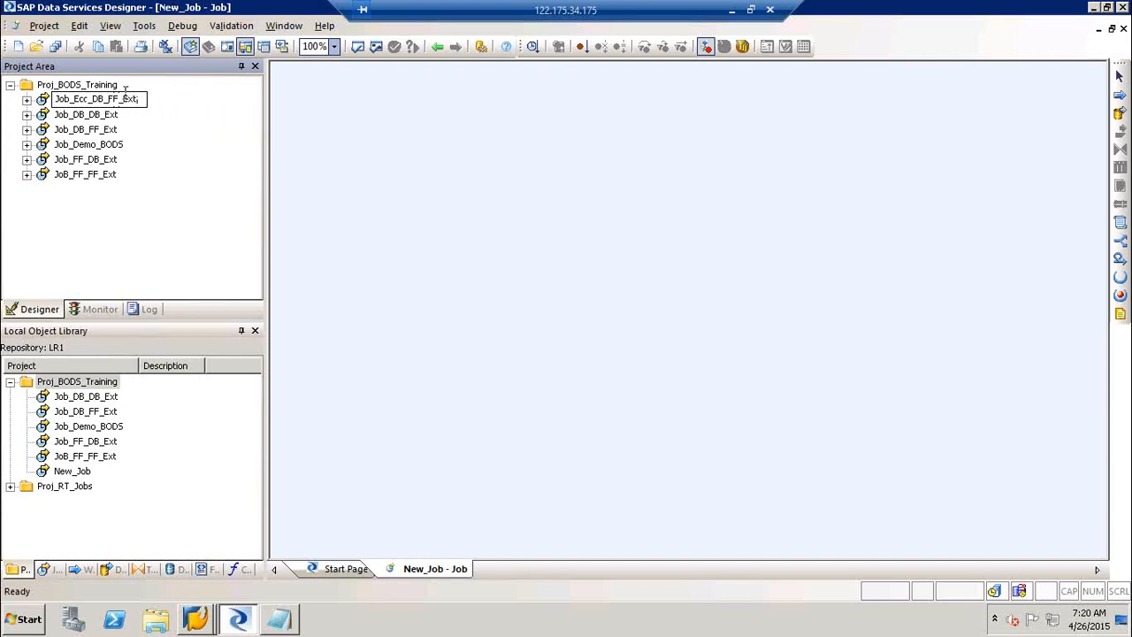
pyautogui.click(425, 169)
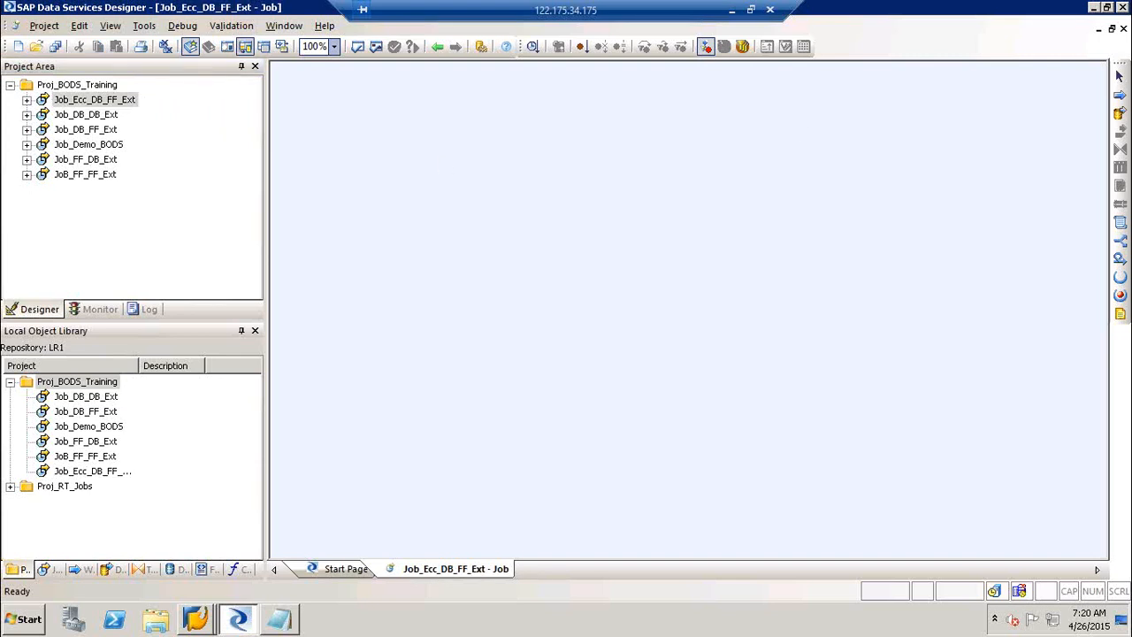
# Place a data flow named DF_Ecc_Ext in the job and open it.
pyautogui.click(1120, 113)
pyautogui.click(633, 204)
pyautogui.write('DF_Ecc')
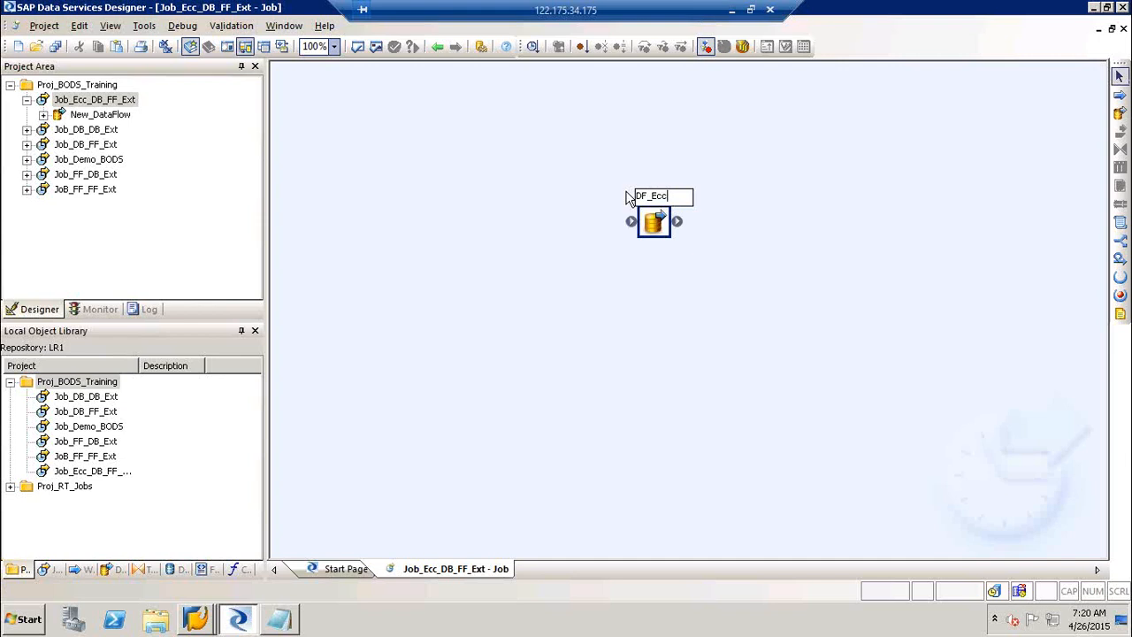
pyautogui.write('_Ext')
pyautogui.press('Return')
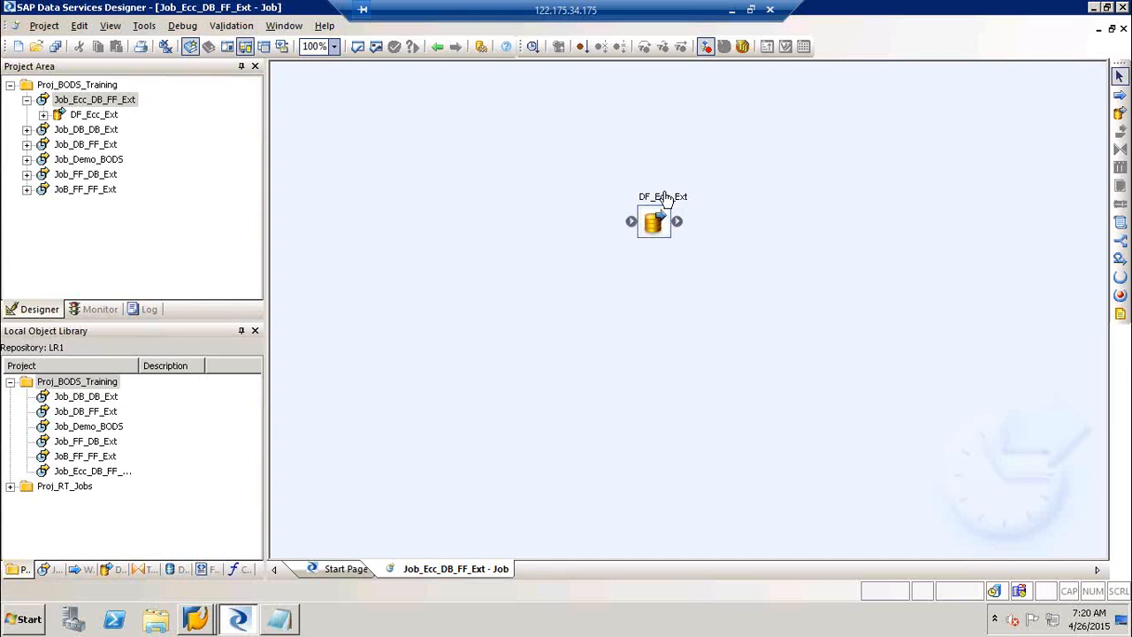
pyautogui.doubleClick(659, 203)
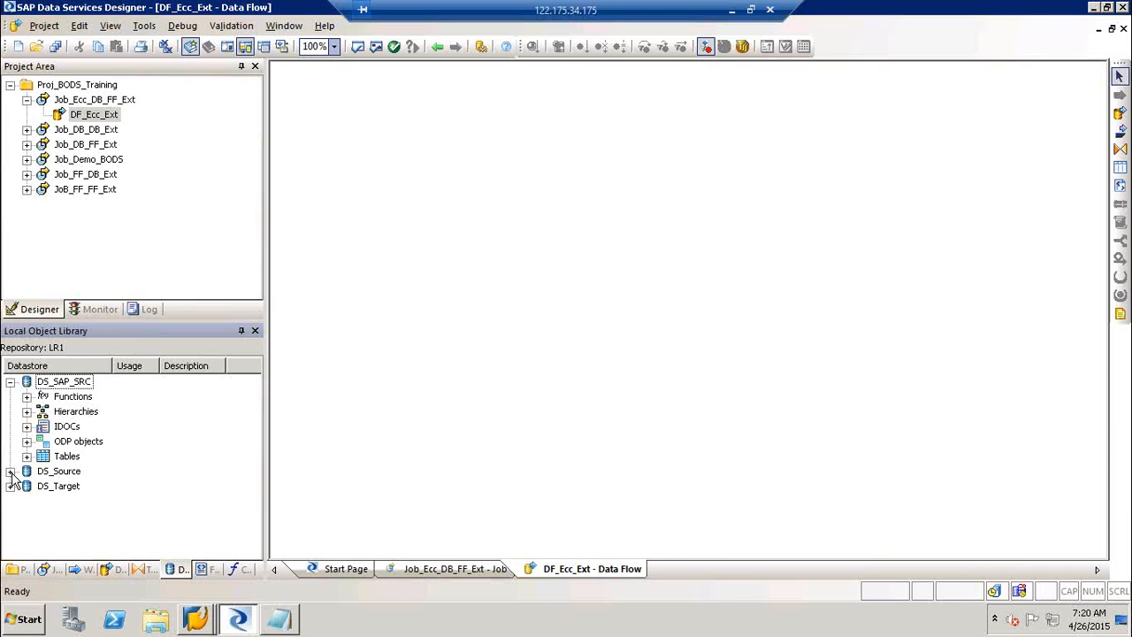
# Expand the datastores and start a search on the DS_SAP_SRC datastore.
pyautogui.click(10, 472)
pyautogui.click(69, 427)
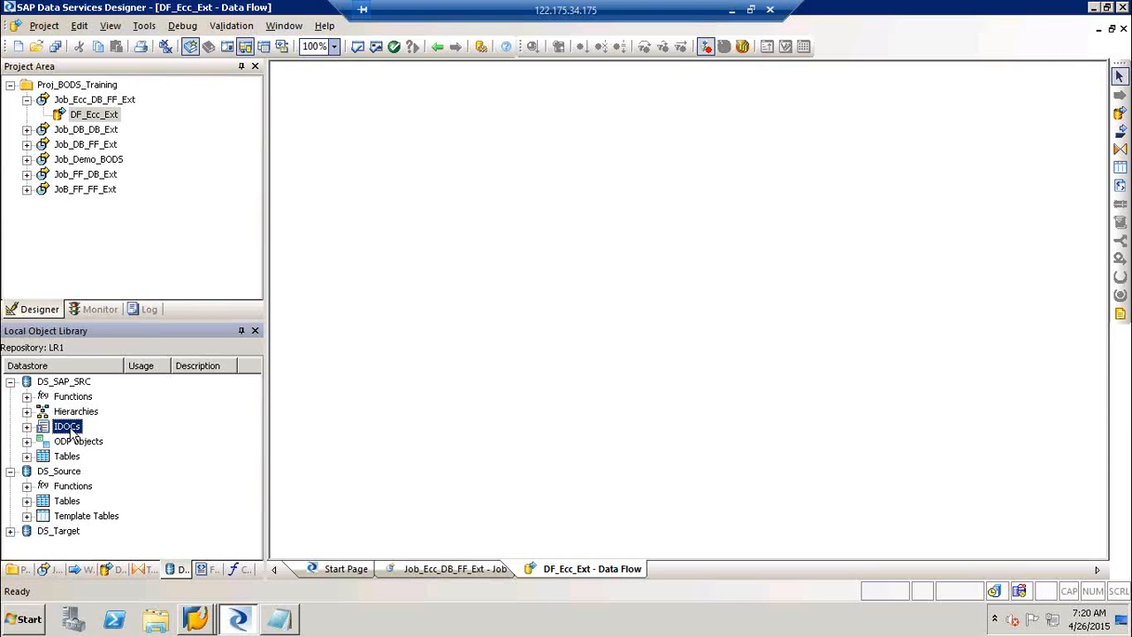
pyautogui.rightClick(70, 382)
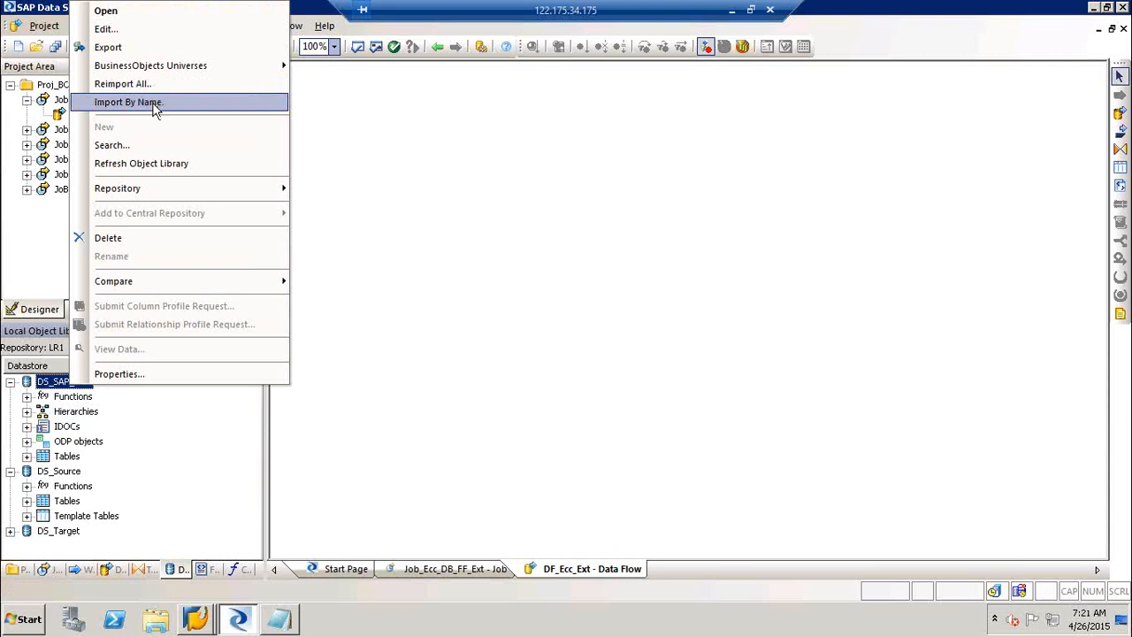
pyautogui.click(156, 145)
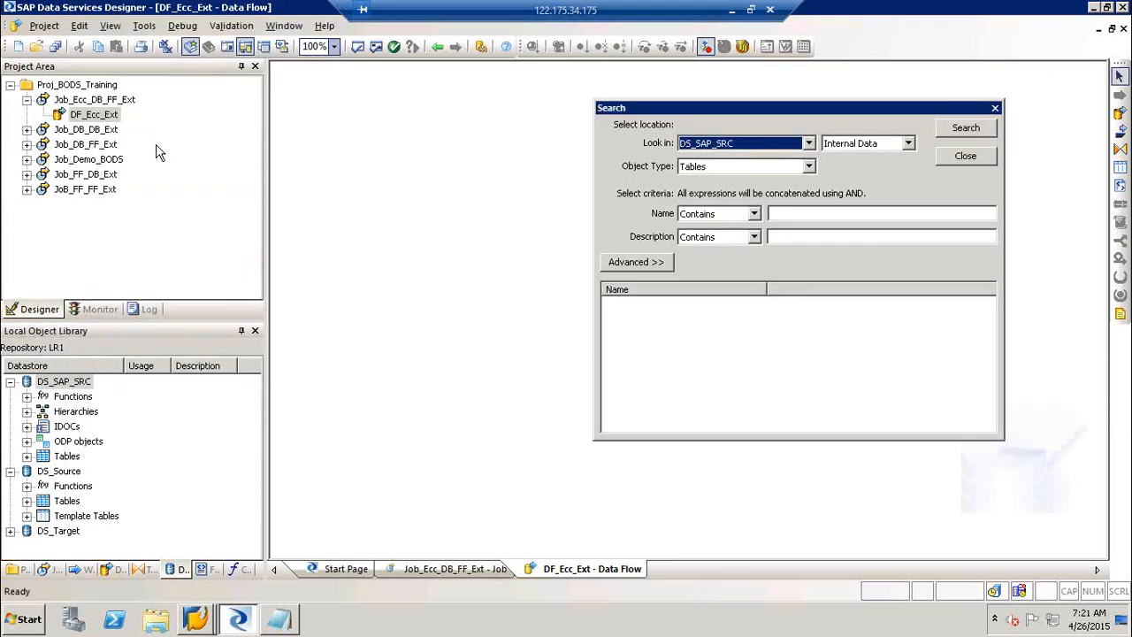
# Search External Data for Tables whose name contains MARA.
pyautogui.click(854, 145)
pyautogui.click(850, 169)
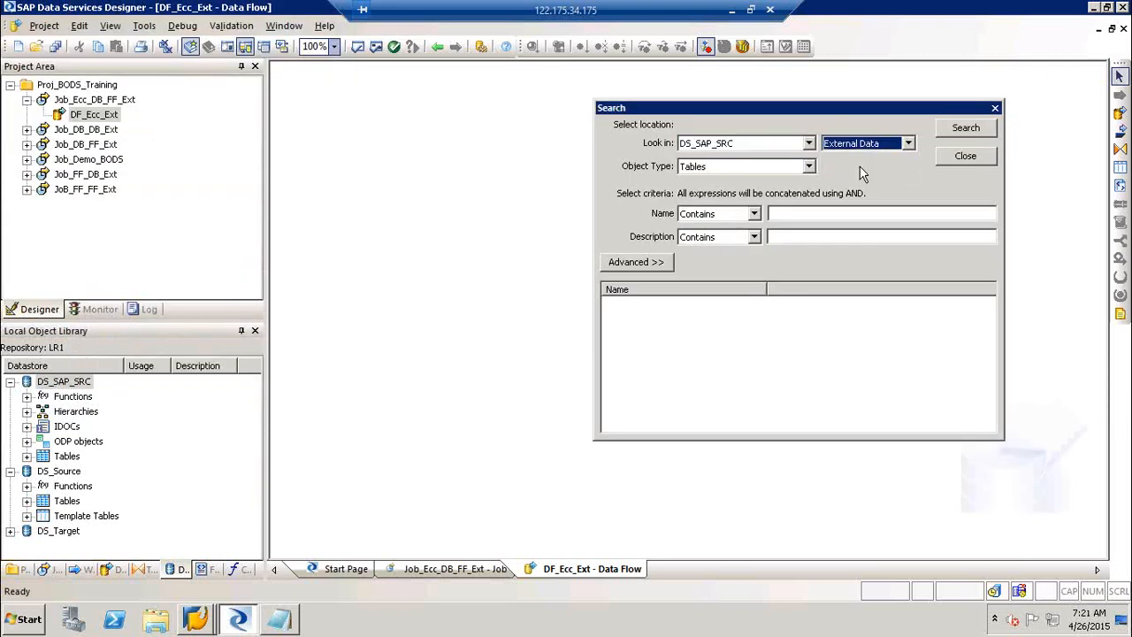
pyautogui.click(782, 169)
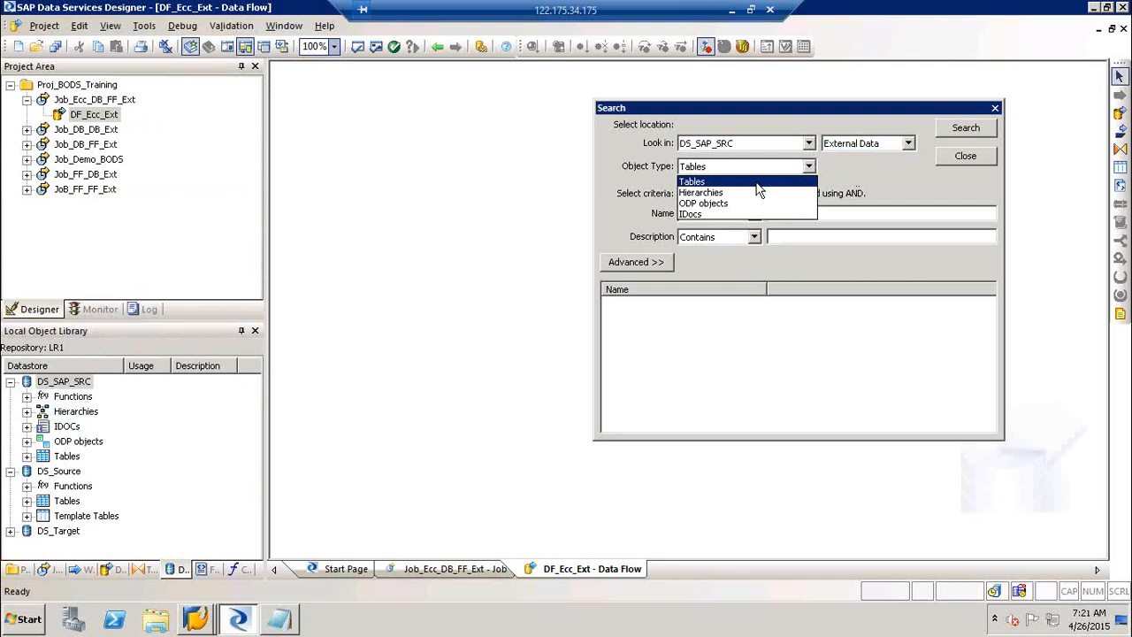
pyautogui.click(758, 183)
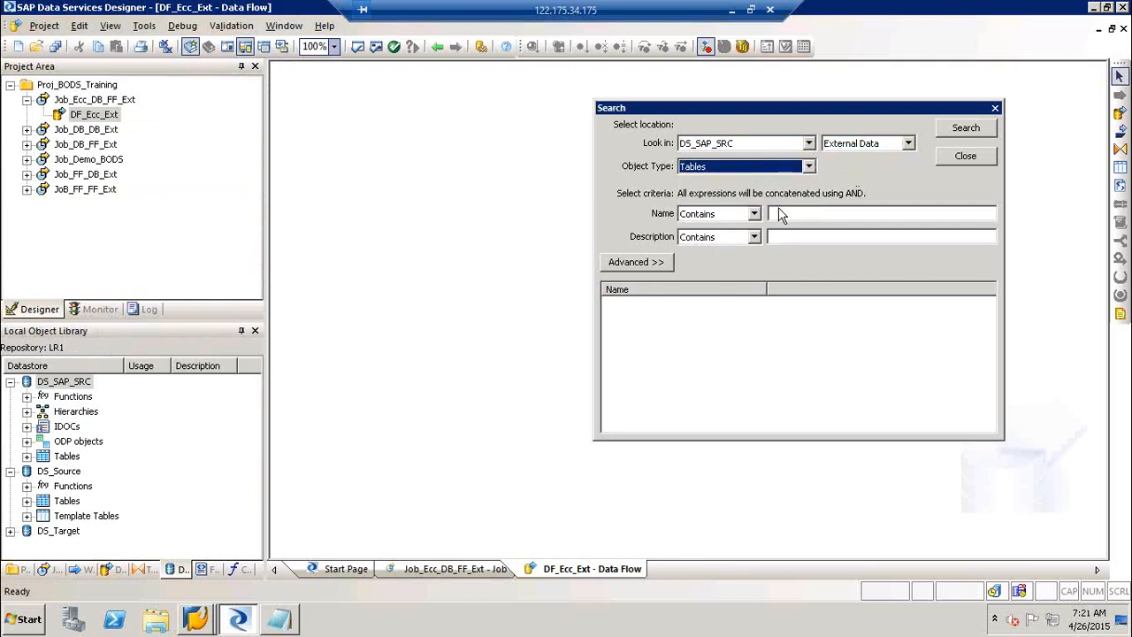
pyautogui.click(783, 213)
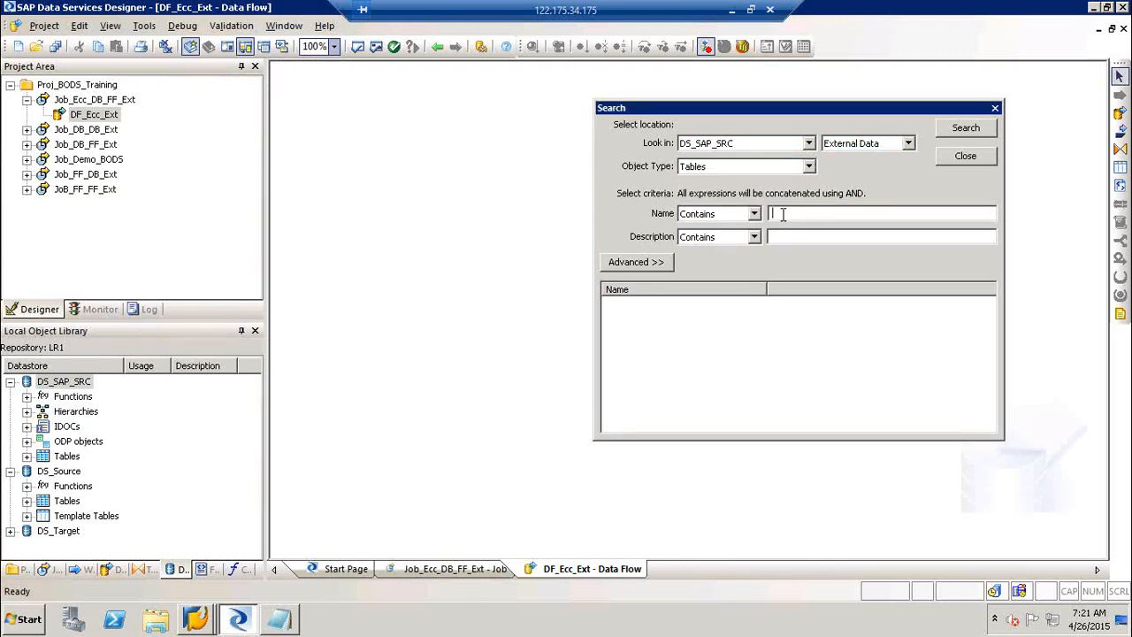
pyautogui.write('MARA')
pyautogui.click(994, 130)
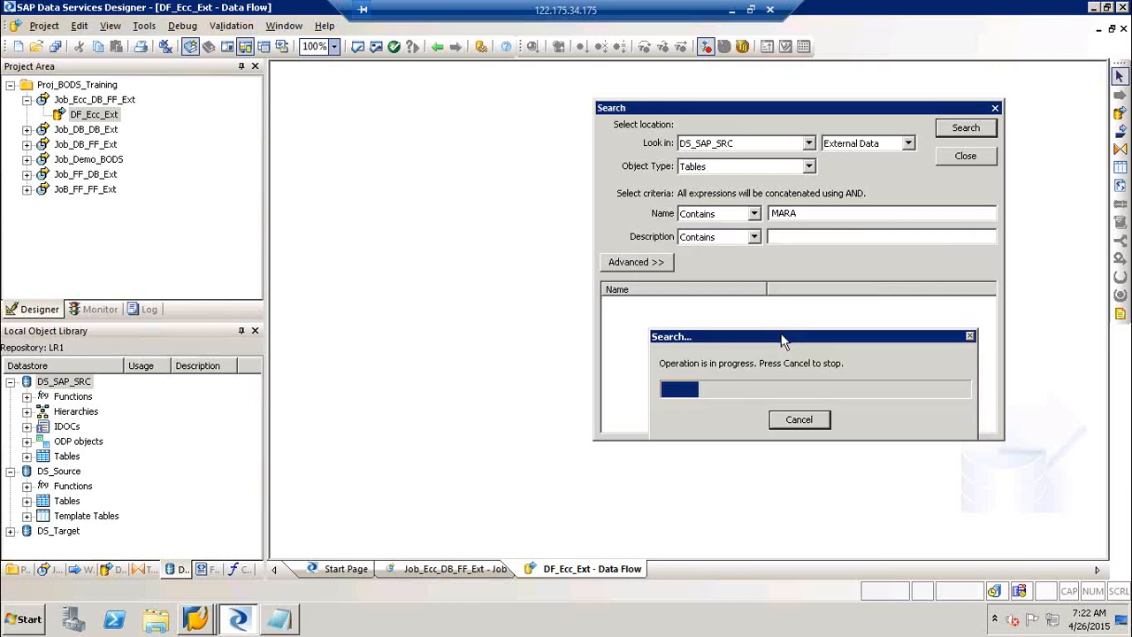
# Reposition the search progress window while the MARA table search runs.
pyautogui.moveTo(786, 336); pyautogui.dragTo(827, 361)
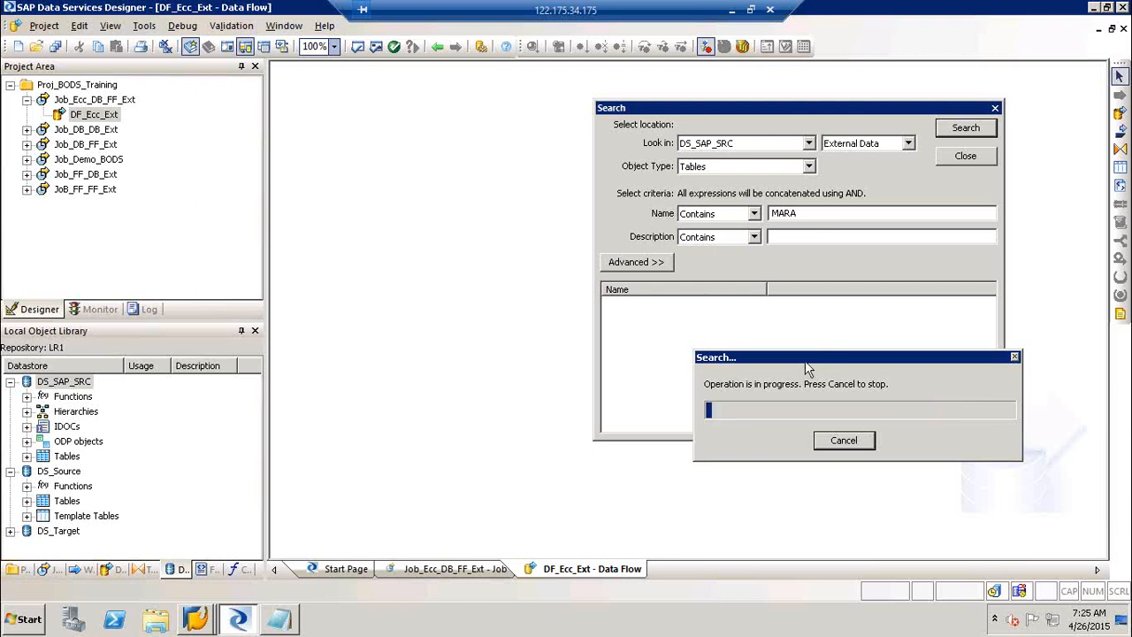
pyautogui.moveTo(819, 358); pyautogui.dragTo(761, 357)
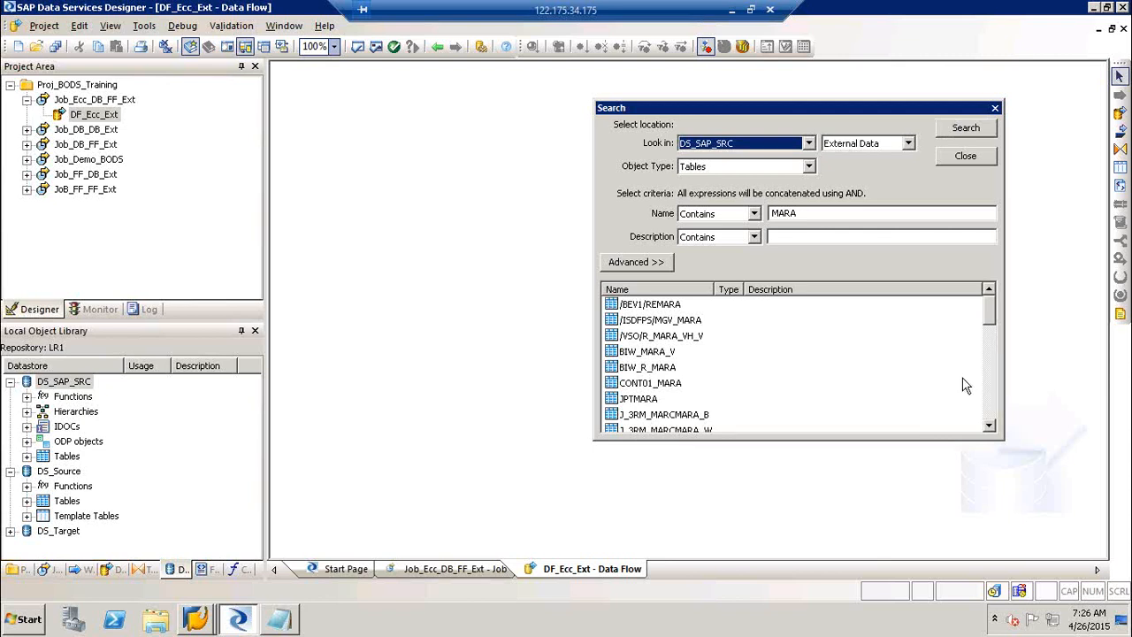
# Import the MARA table from the search results into DS_SAP_SRC and close the Search dialog.
pyautogui.click(991, 416)
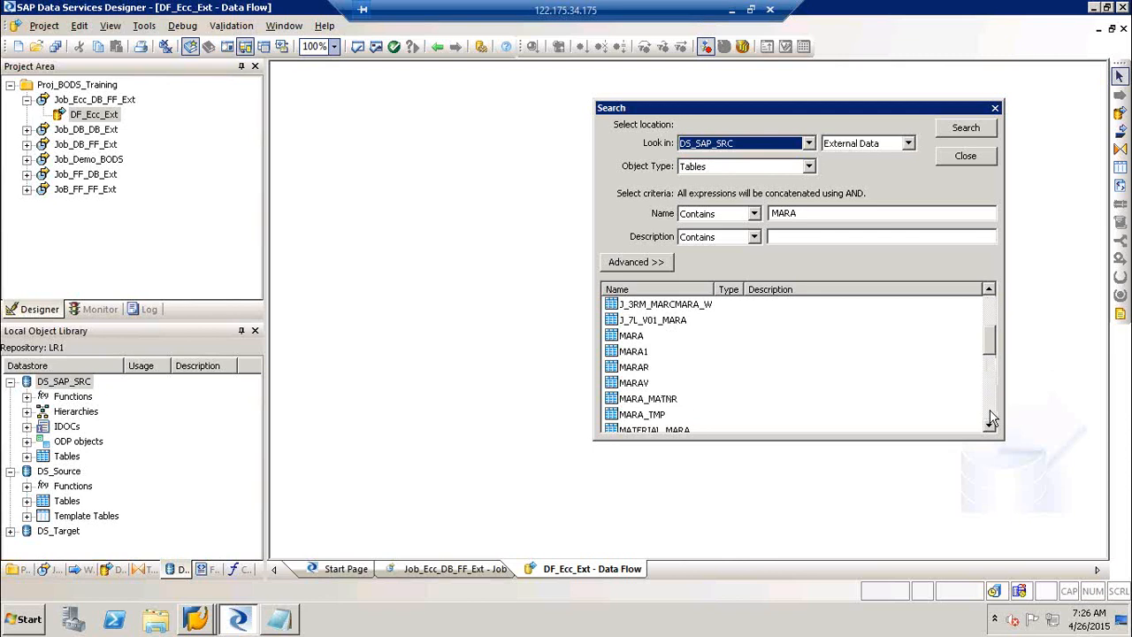
pyautogui.click(991, 418)
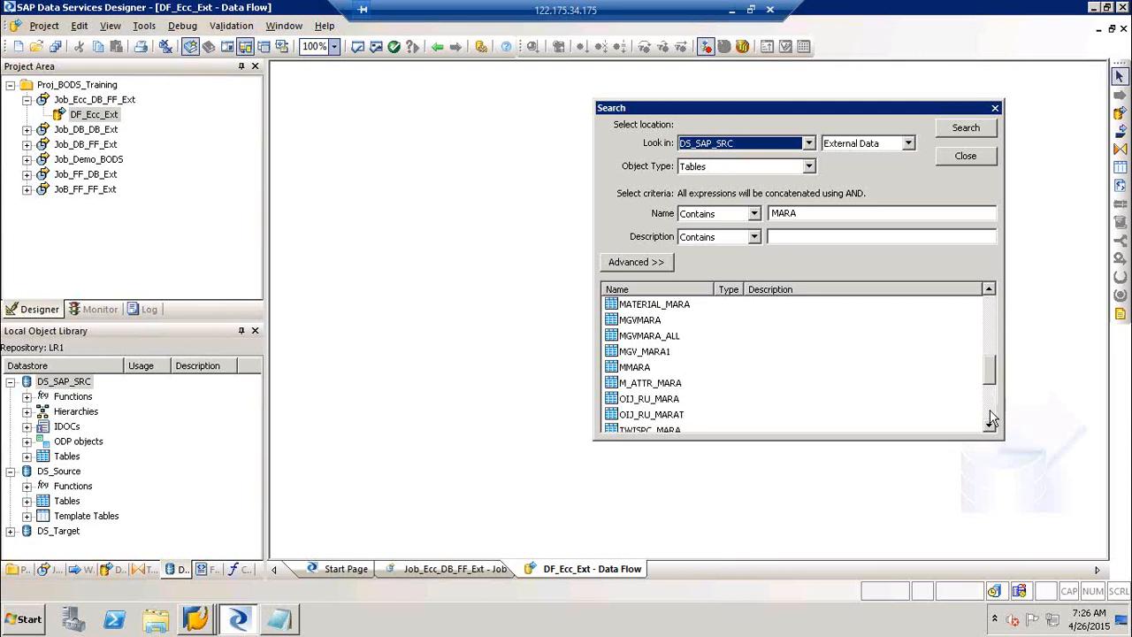
pyautogui.click(987, 308)
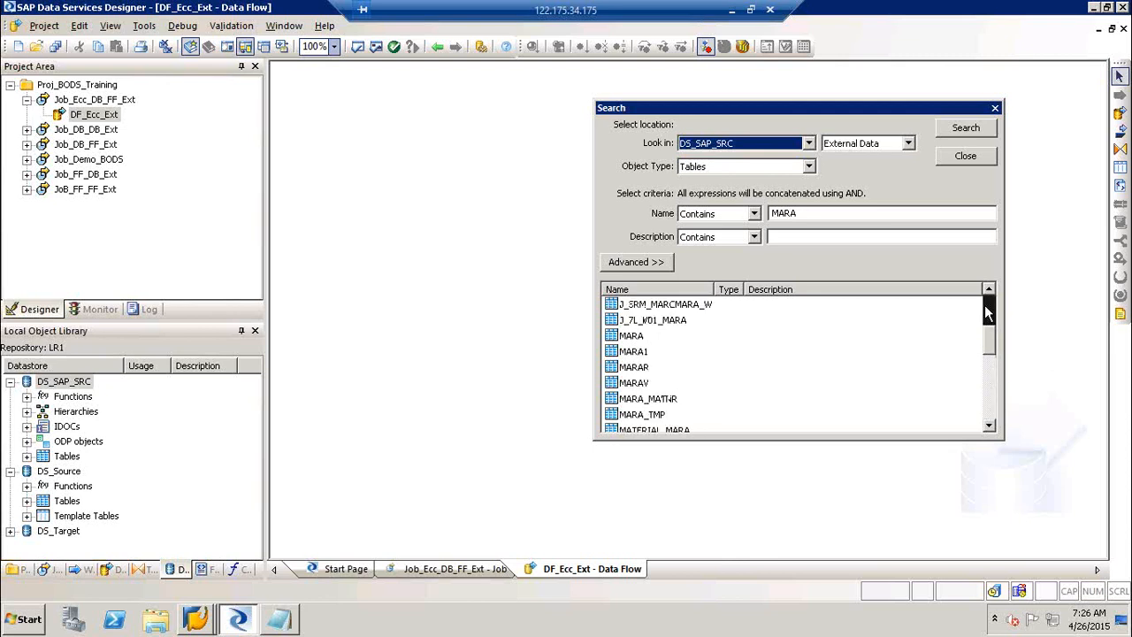
pyautogui.click(641, 337)
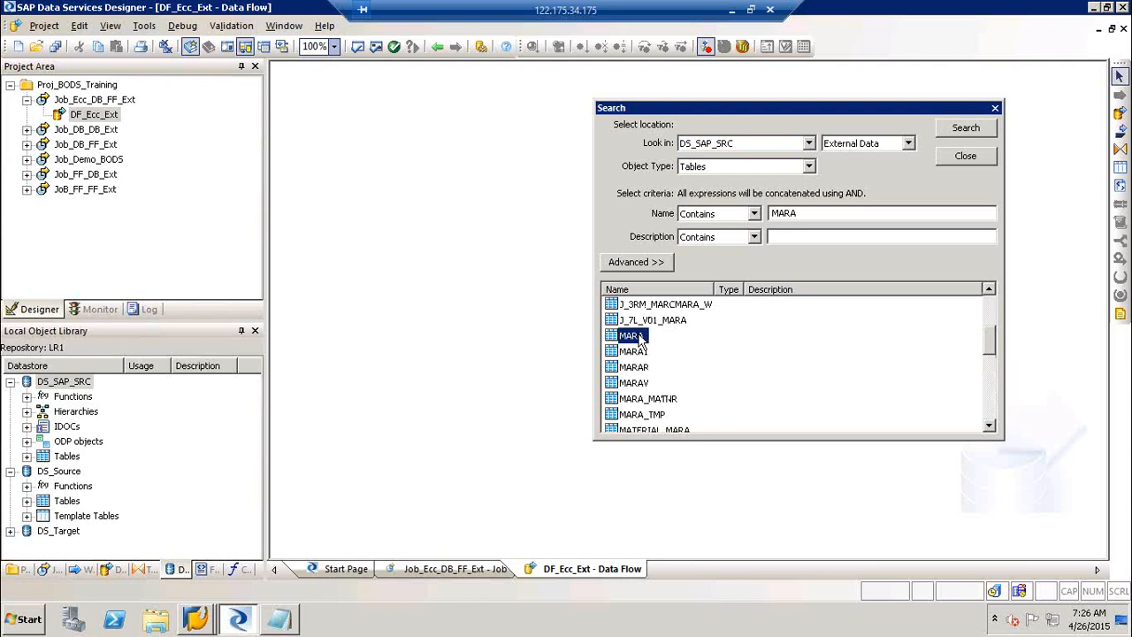
pyautogui.rightClick(640, 338)
pyautogui.click(681, 361)
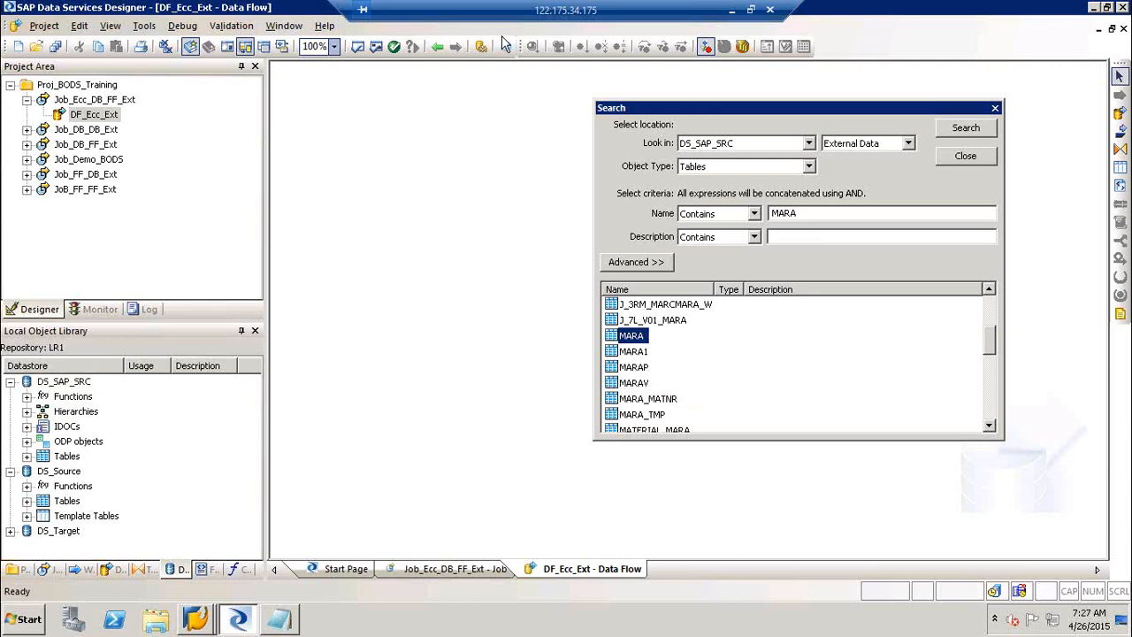
pyautogui.click(986, 159)
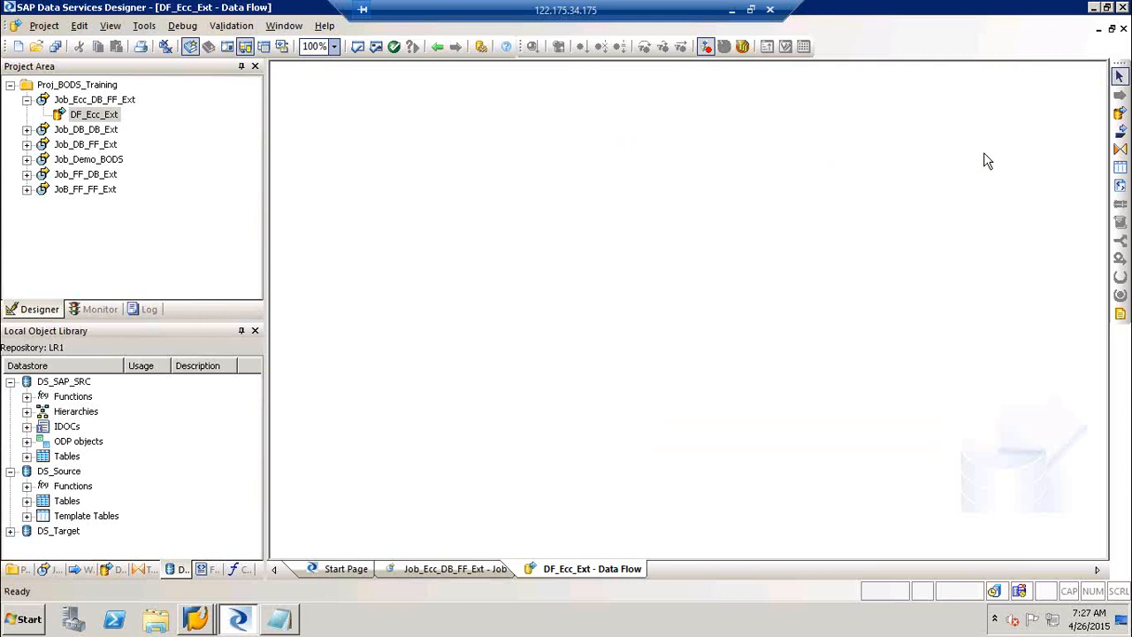
# Place the imported MARA table from DS_SAP_SRC at the upper left of DF_Ecc_Ext as the source.
pyautogui.click(28, 456)
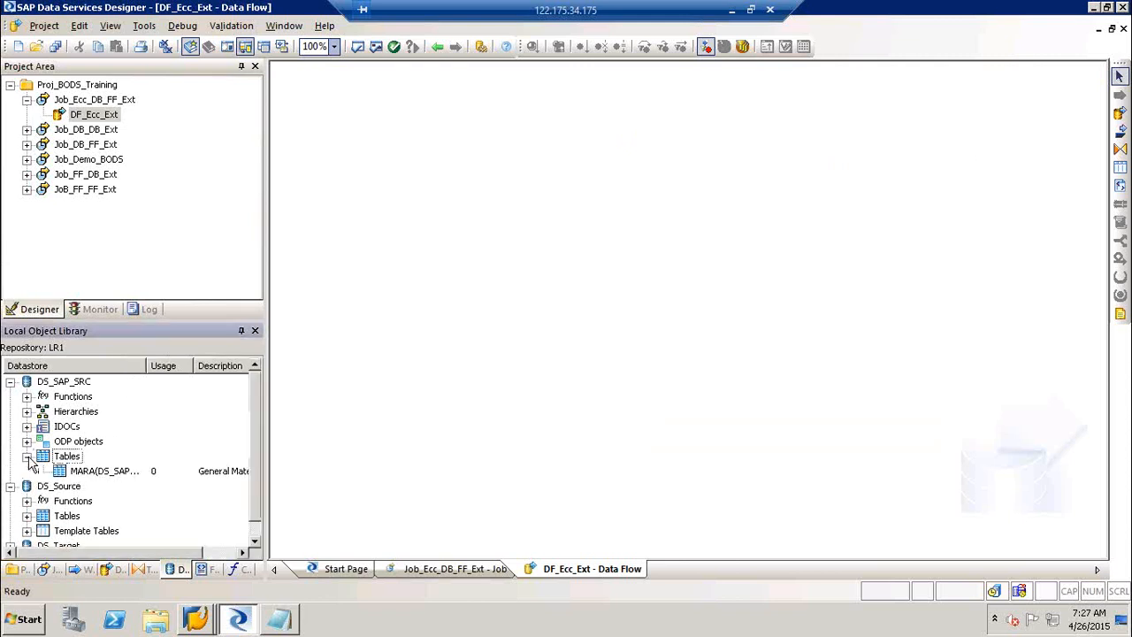
pyautogui.click(85, 478)
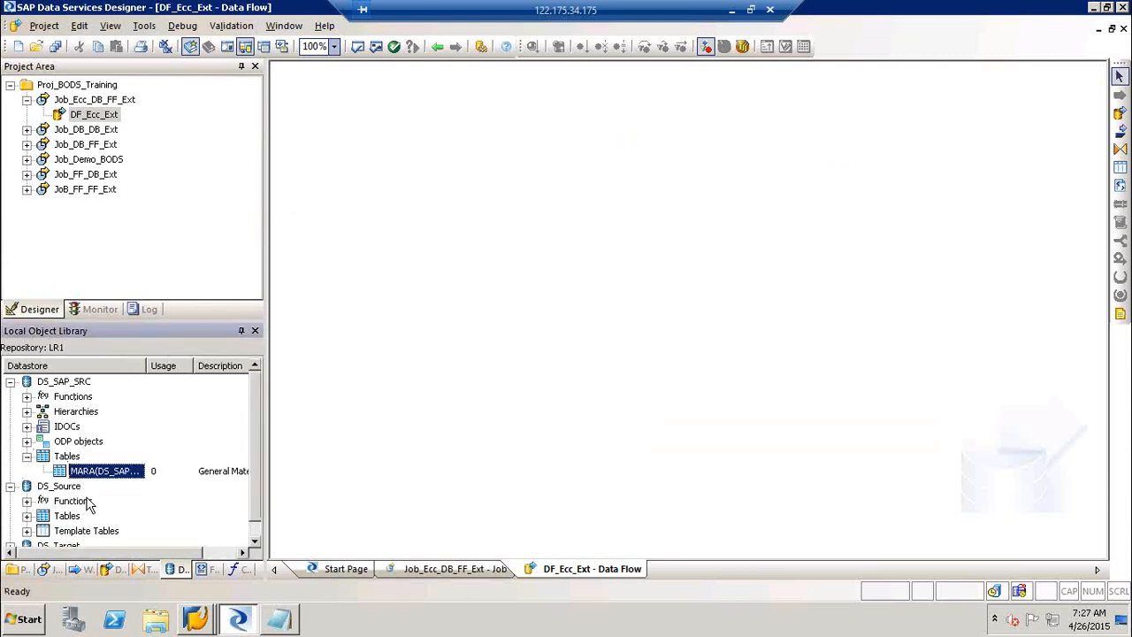
pyautogui.moveTo(82, 476); pyautogui.dragTo(375, 148)
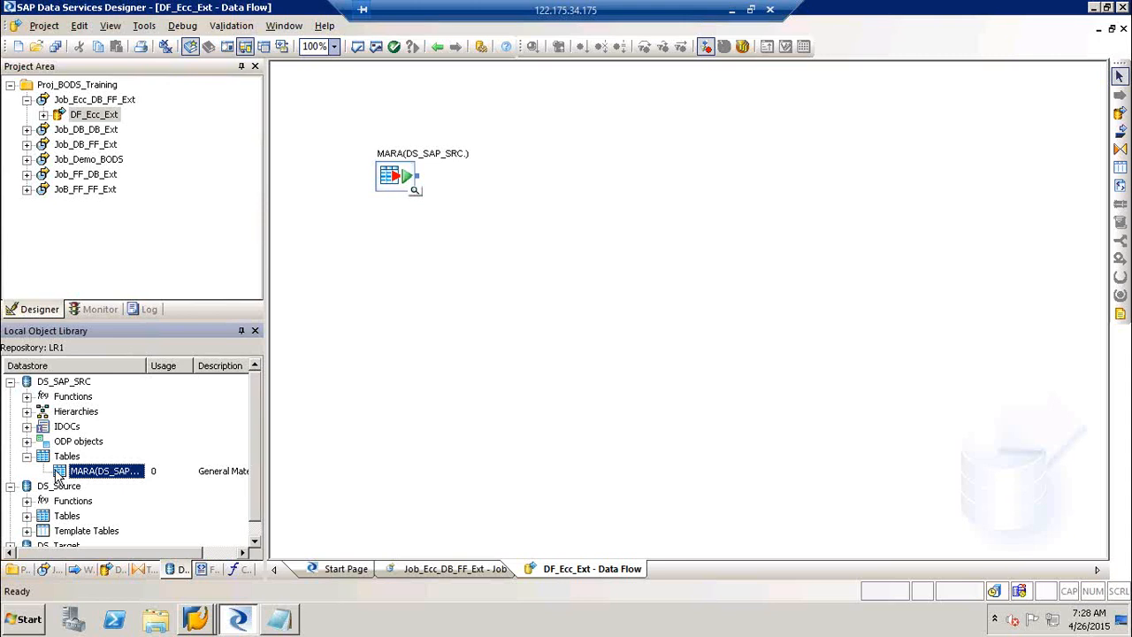
pyautogui.click(395, 182)
pyautogui.press('Delete')
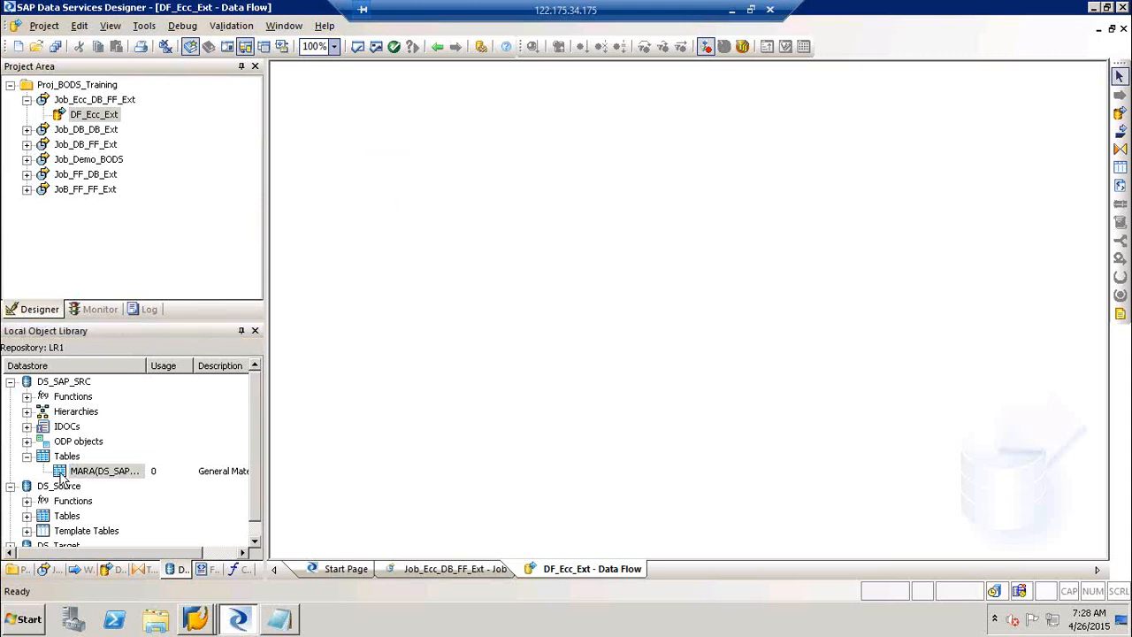
pyautogui.click(62, 475)
pyautogui.moveTo(62, 476); pyautogui.dragTo(374, 190)
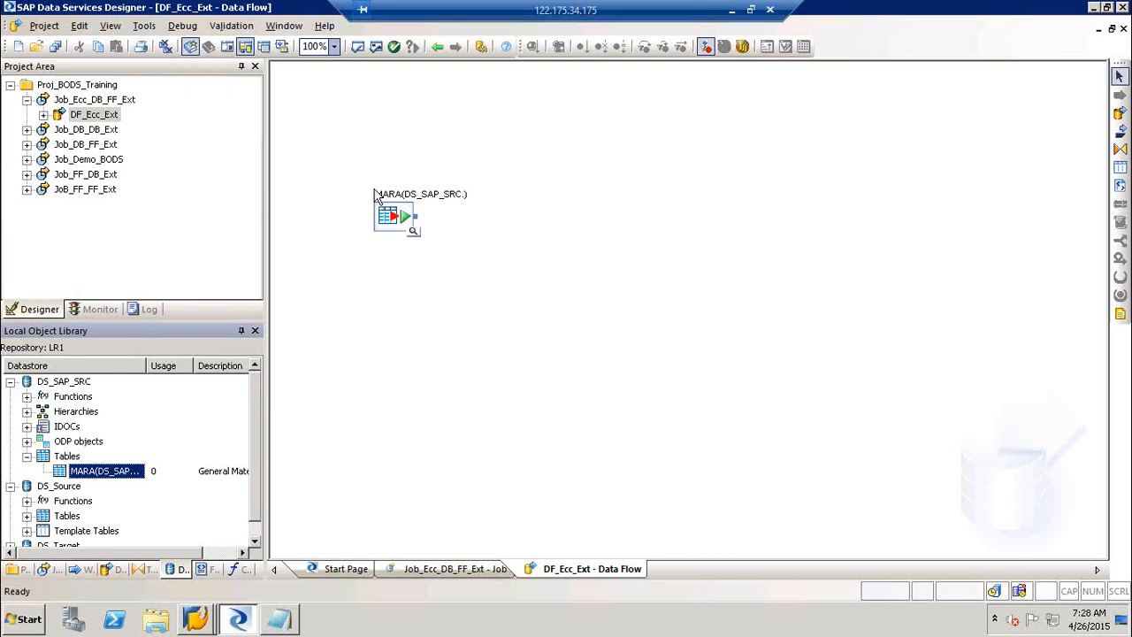
# Create the STG_MARA template table in DS_Target as the data flow's target.
pyautogui.click(1120, 171)
pyautogui.click(773, 215)
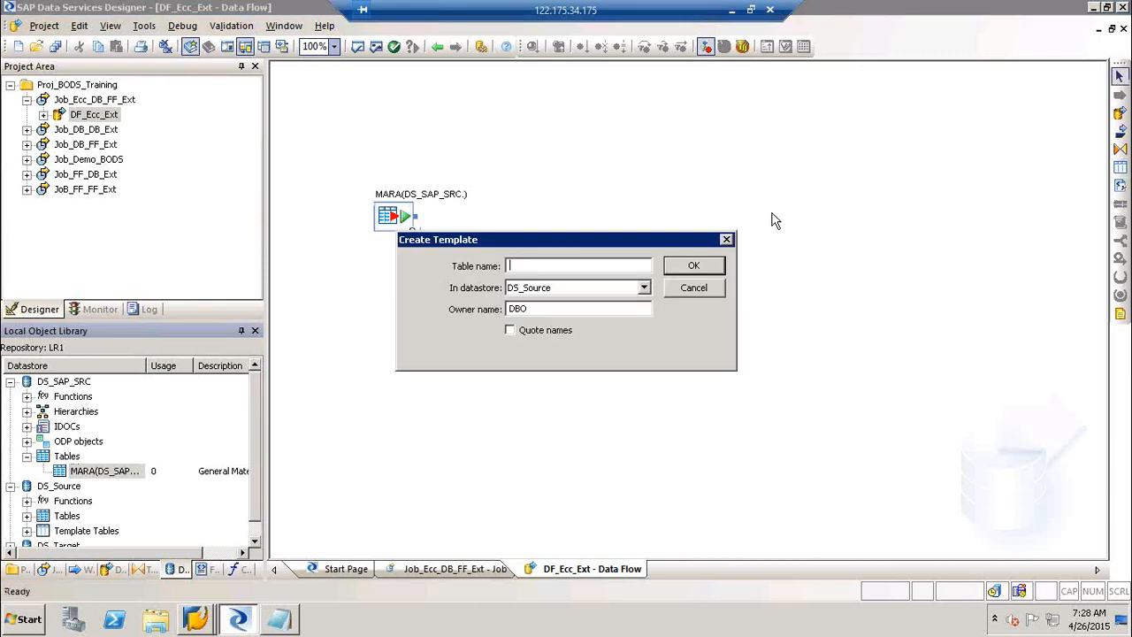
pyautogui.write('STG_MARA;')
pyautogui.click(560, 289)
pyautogui.click(560, 314)
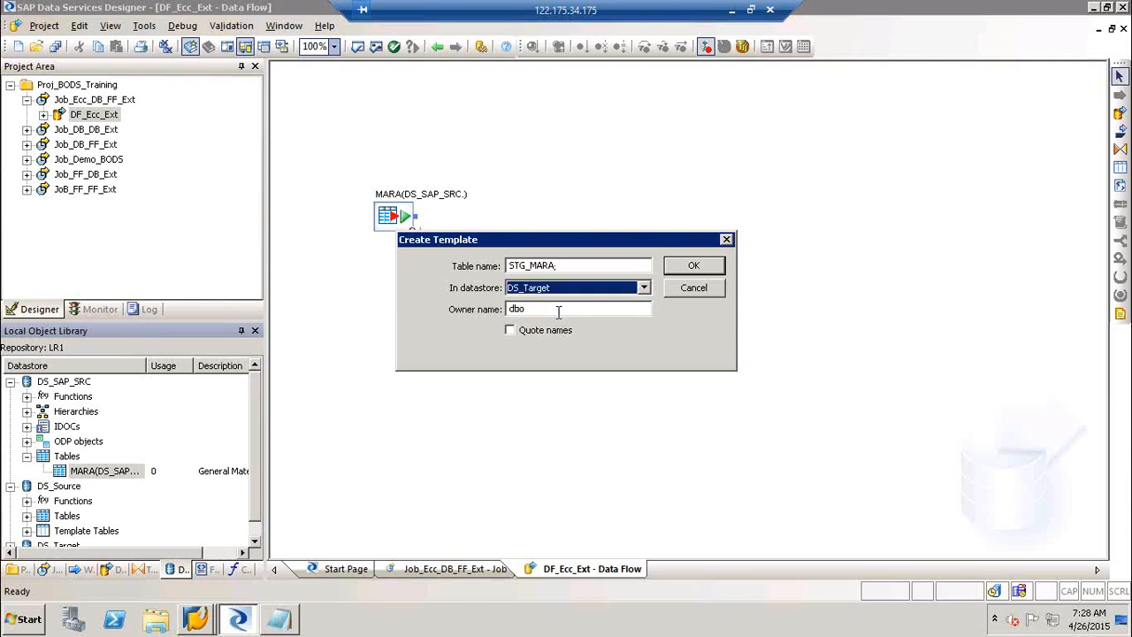
pyautogui.click(707, 266)
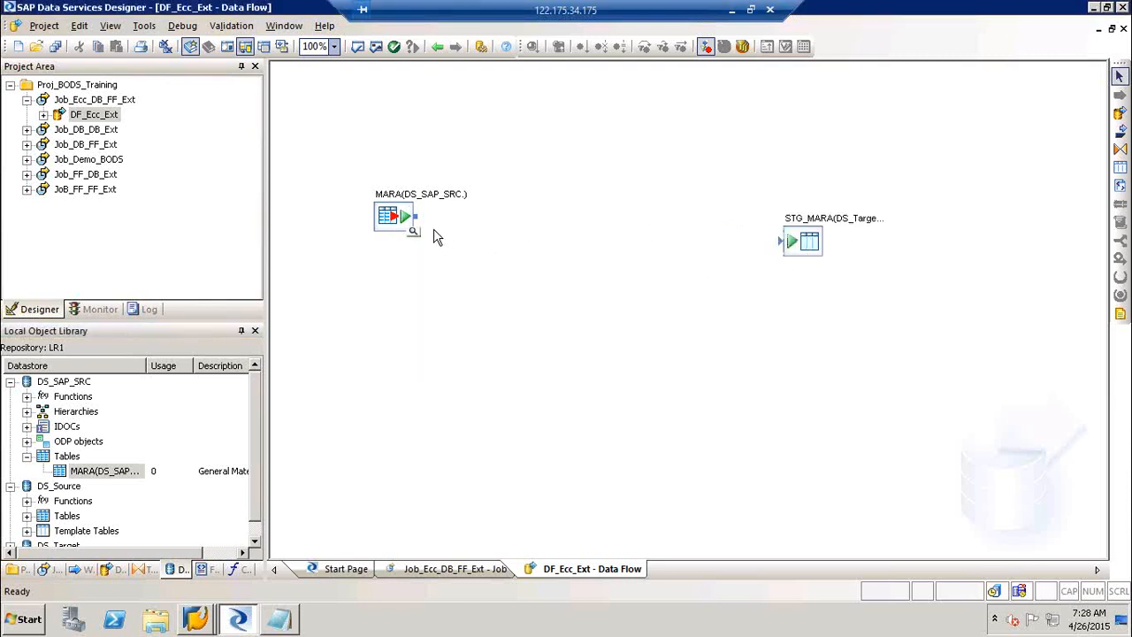
# Add a QT_Scope query transform between MARA and STG_MARA and link MARA into it.
pyautogui.click(1120, 149)
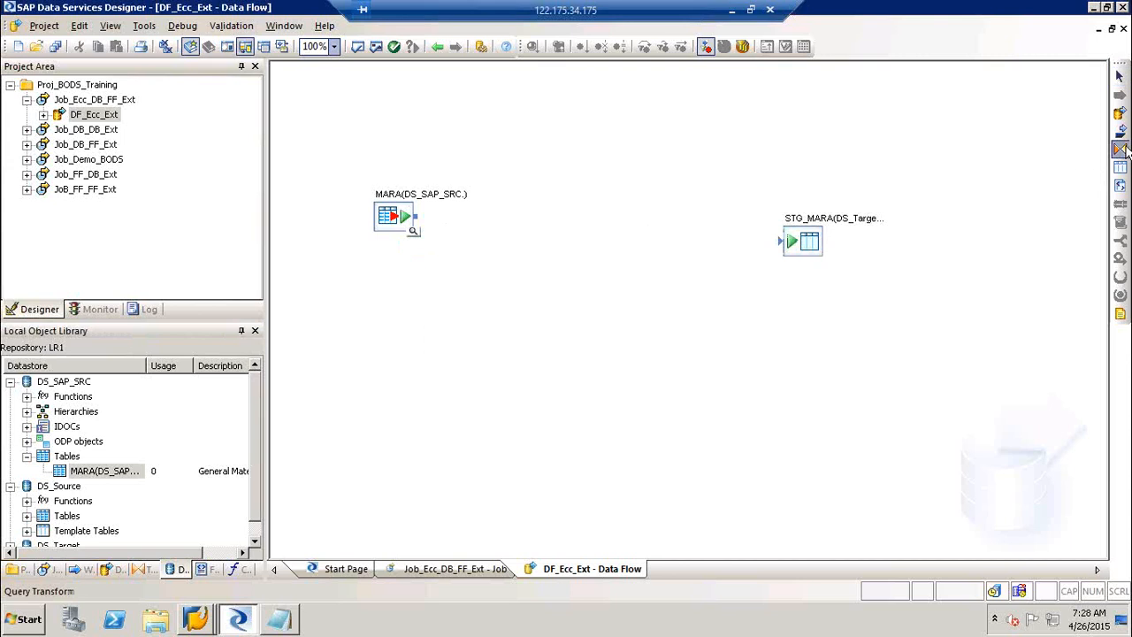
pyautogui.click(582, 228)
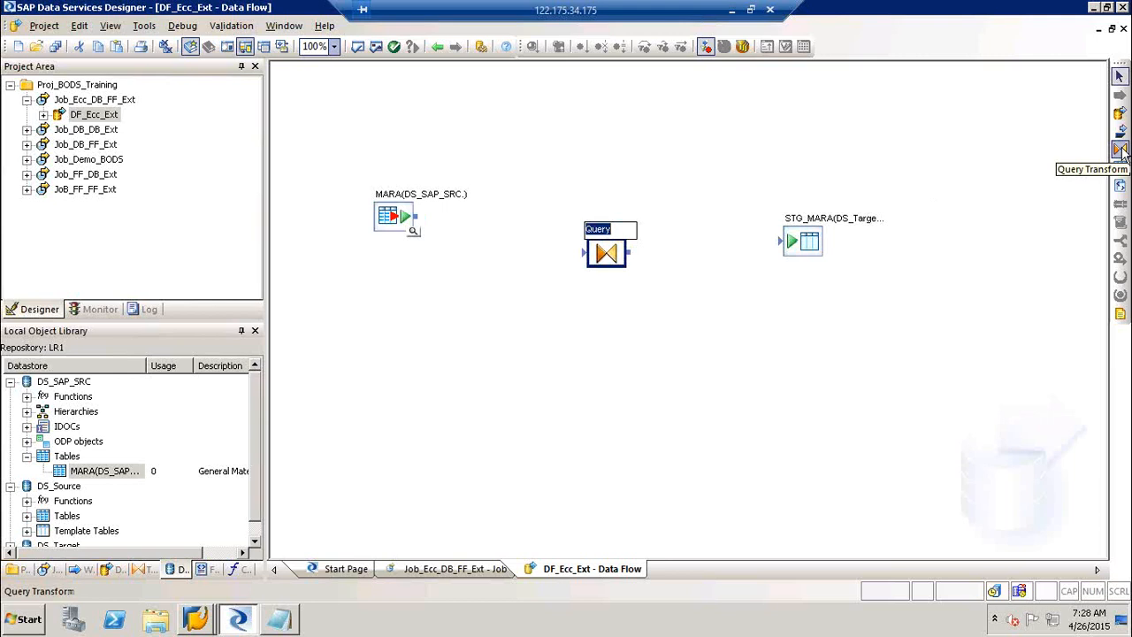
pyautogui.write('QT_Scope')
pyautogui.click(622, 368)
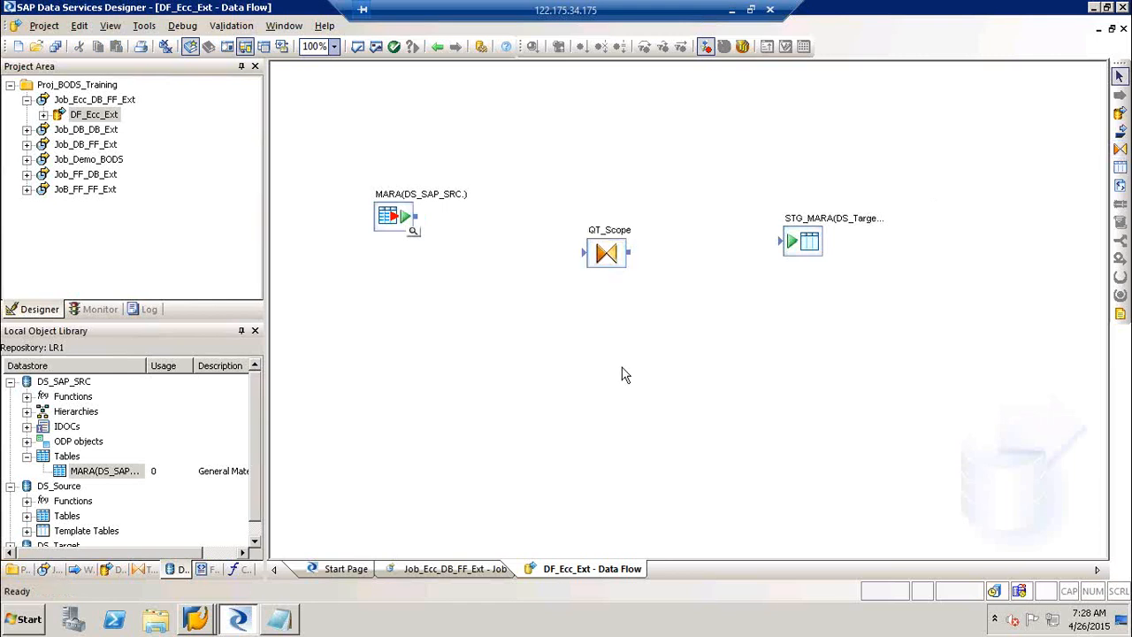
pyautogui.moveTo(610, 270)
pyautogui.mouseDown()
pyautogui.moveTo(555, 261)
pyautogui.moveTo(604, 249)
pyautogui.mouseUp()
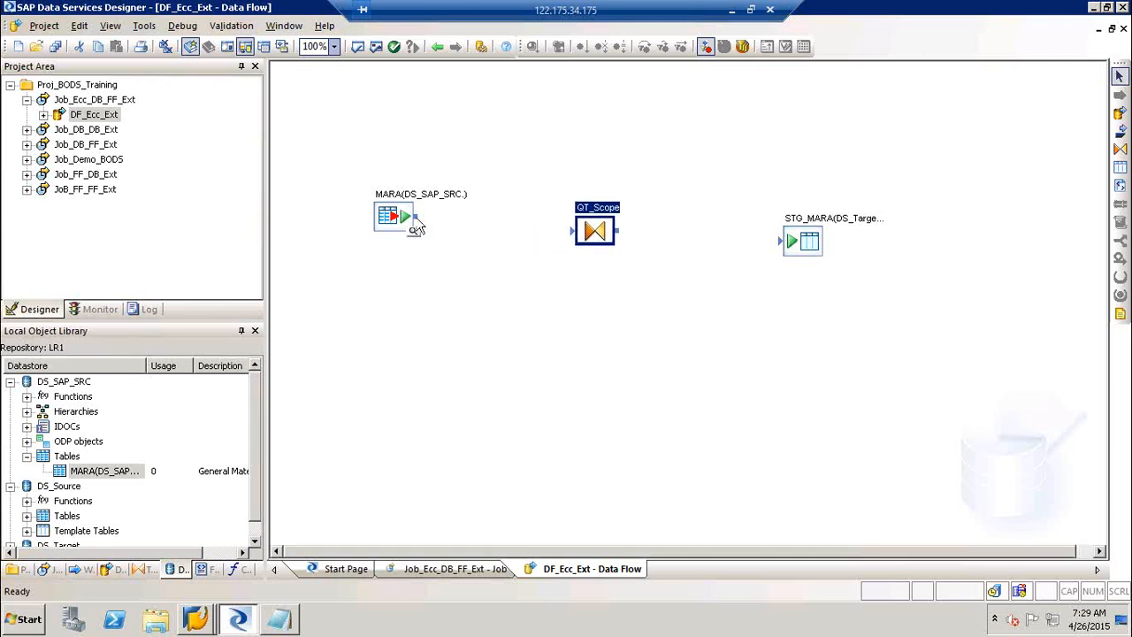
pyautogui.moveTo(425, 223); pyautogui.dragTo(787, 245)
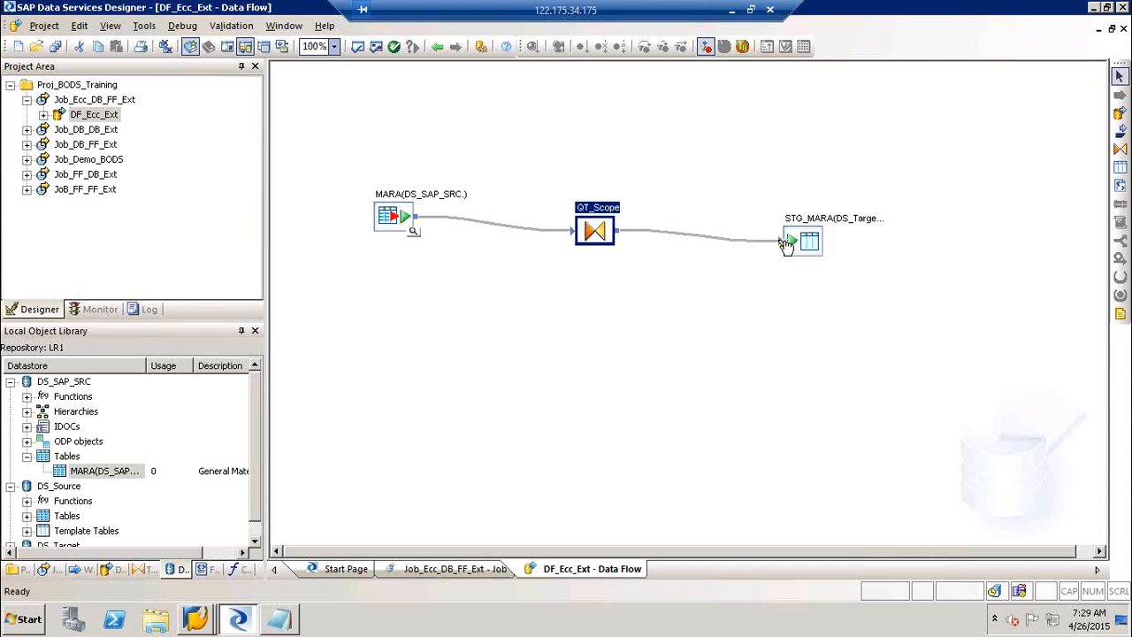
pyautogui.click(144, 27)
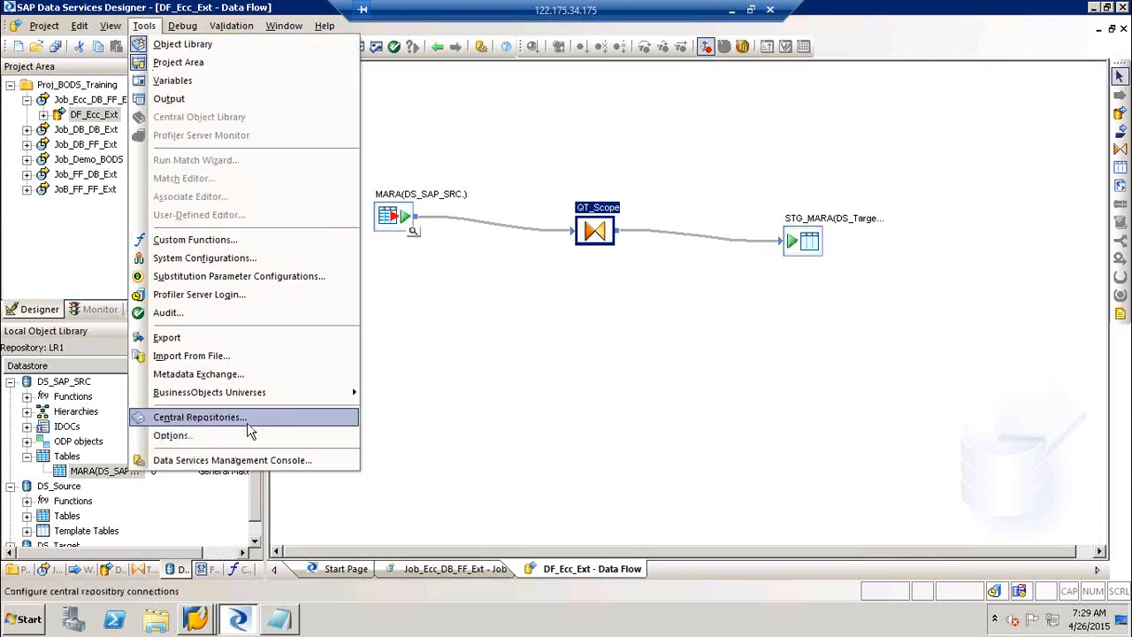
# Set the Designer Graphics line type to Horizontal/Vertical and accept overwriting the job server options.
pyautogui.click(247, 434)
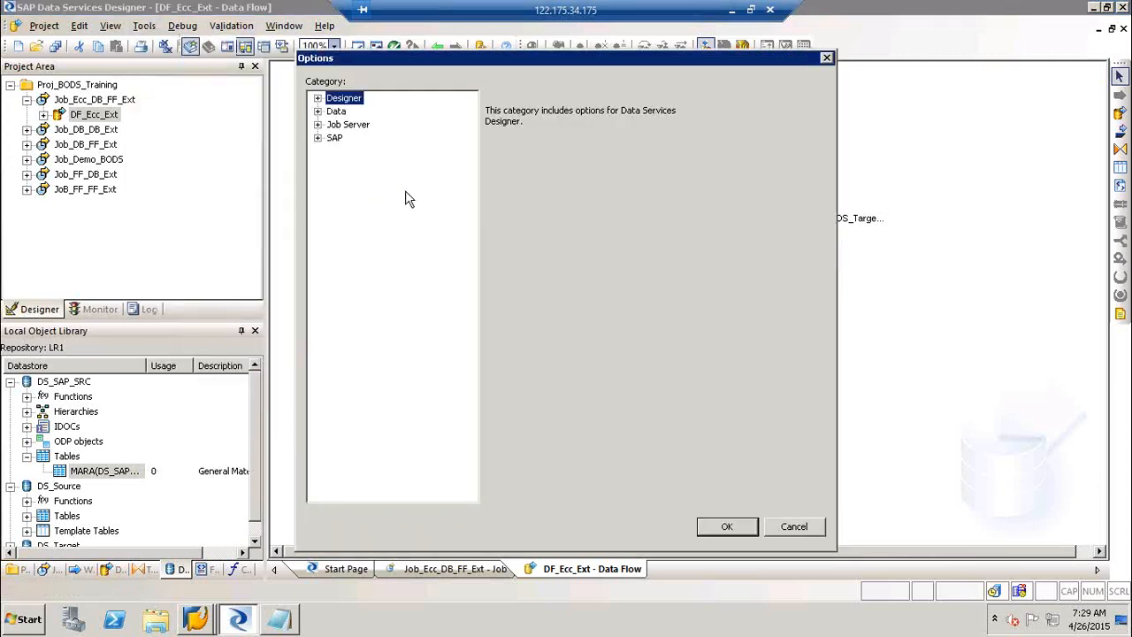
pyautogui.click(318, 98)
pyautogui.click(376, 139)
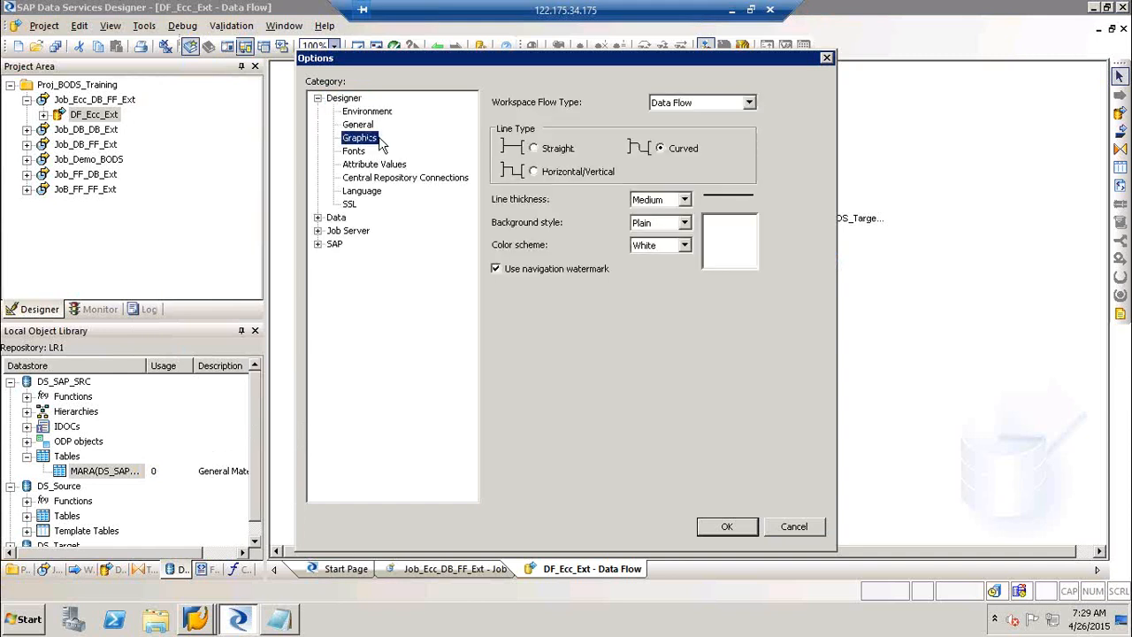
pyautogui.click(533, 172)
pyautogui.click(743, 527)
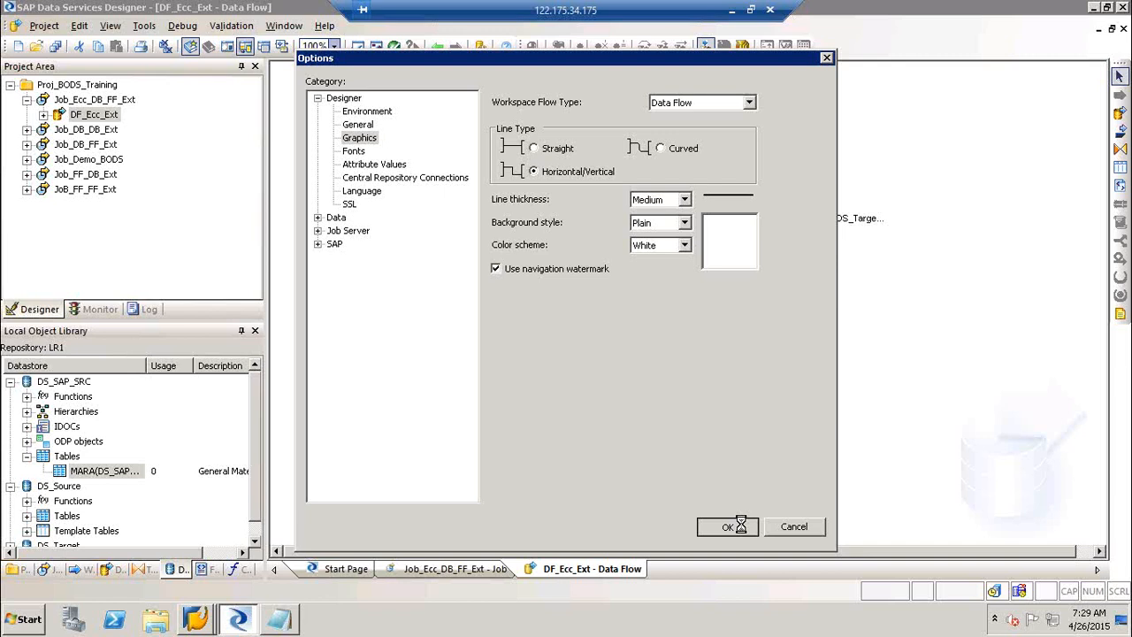
pyautogui.click(619, 346)
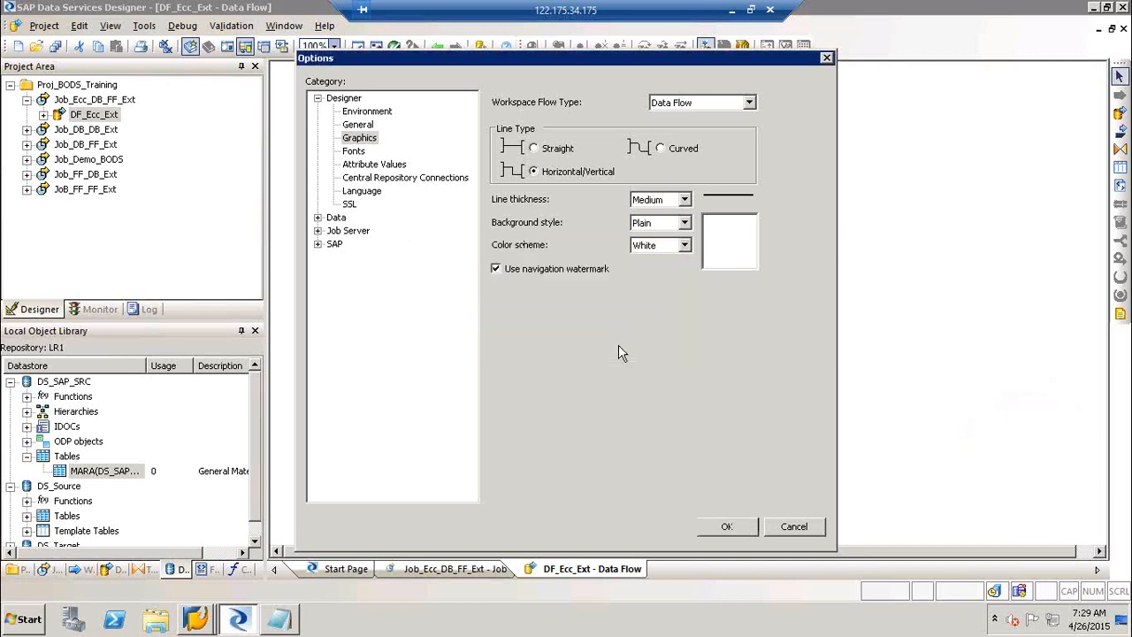
pyautogui.click(390, 184)
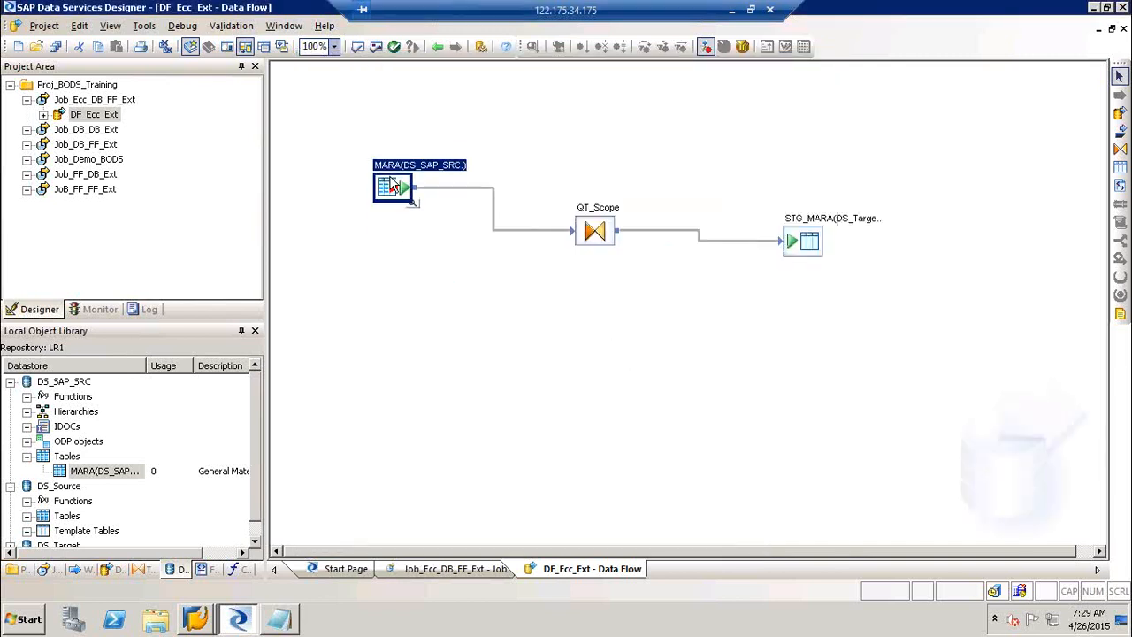
# Align MARA and STG_MARA around QT_Scope, then open the QT_Scope query editor.
pyautogui.moveTo(390, 184); pyautogui.dragTo(390, 175)
pyautogui.moveTo(795, 249); pyautogui.dragTo(794, 294)
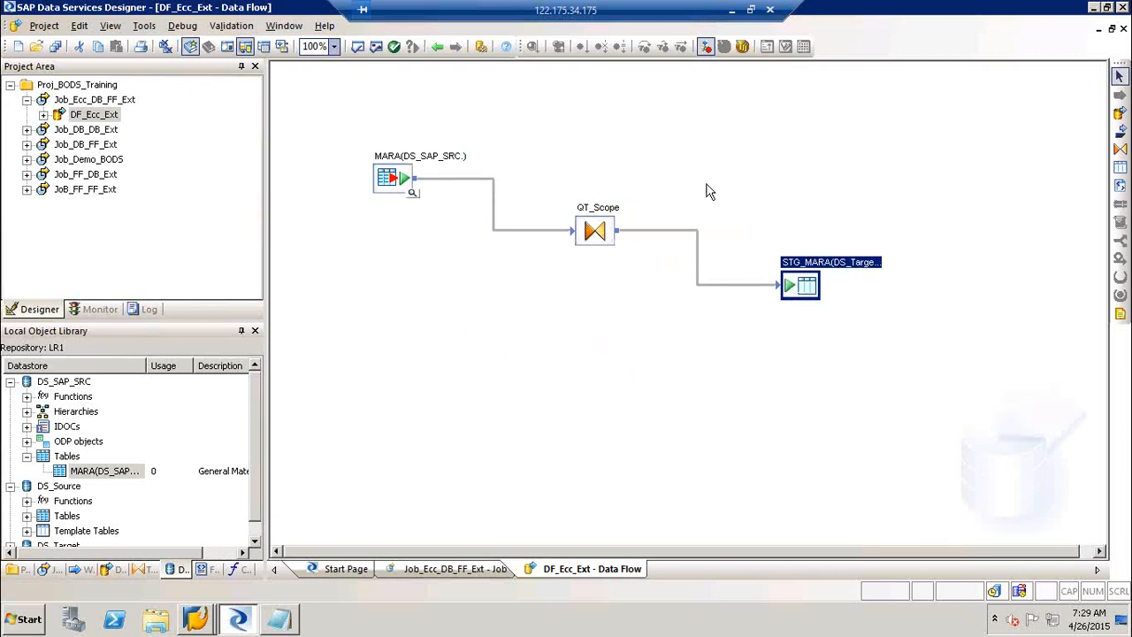
pyautogui.moveTo(404, 179); pyautogui.dragTo(419, 180)
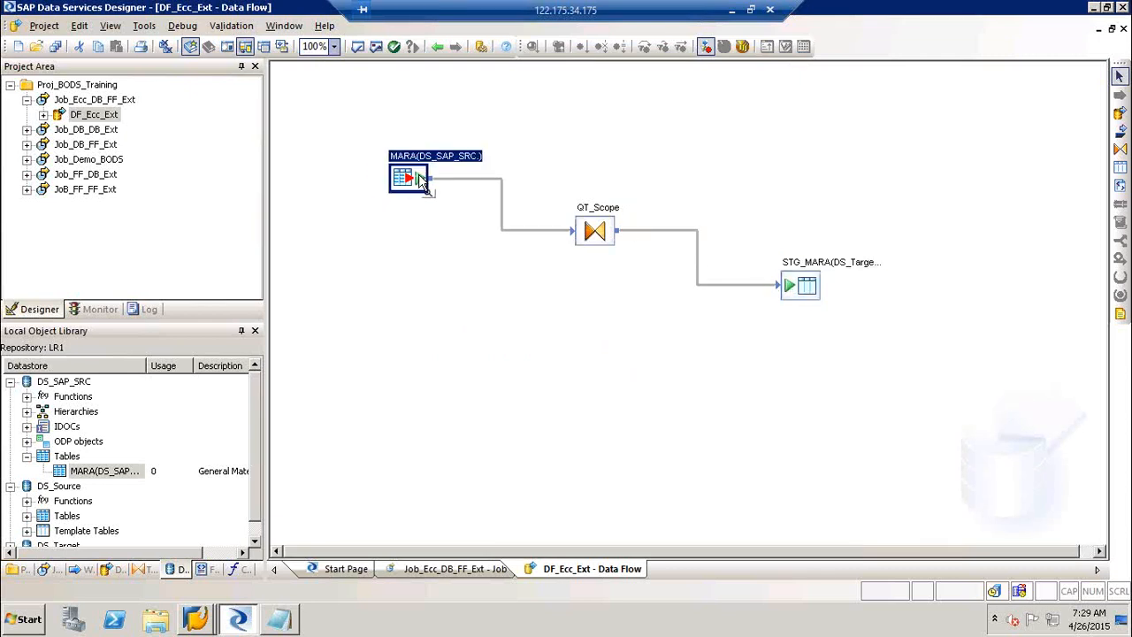
pyautogui.click(598, 216)
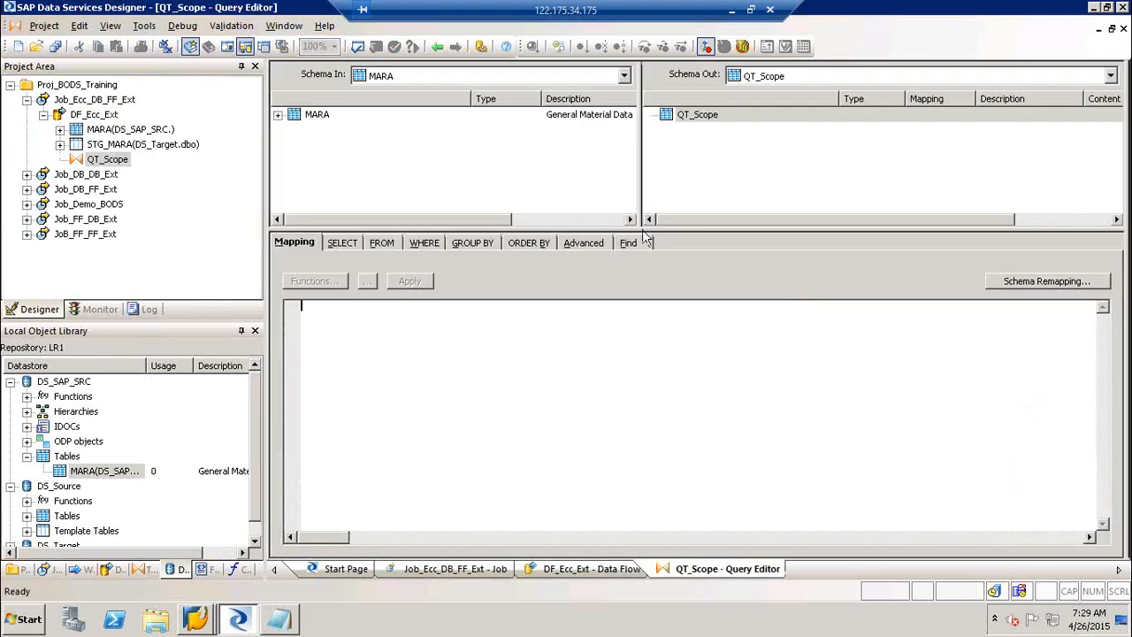
# Enlarge the schema panes, expand MARA's input columns, then return to the DF_Ecc_Ext diagram.
pyautogui.moveTo(649, 230); pyautogui.dragTo(584, 346)
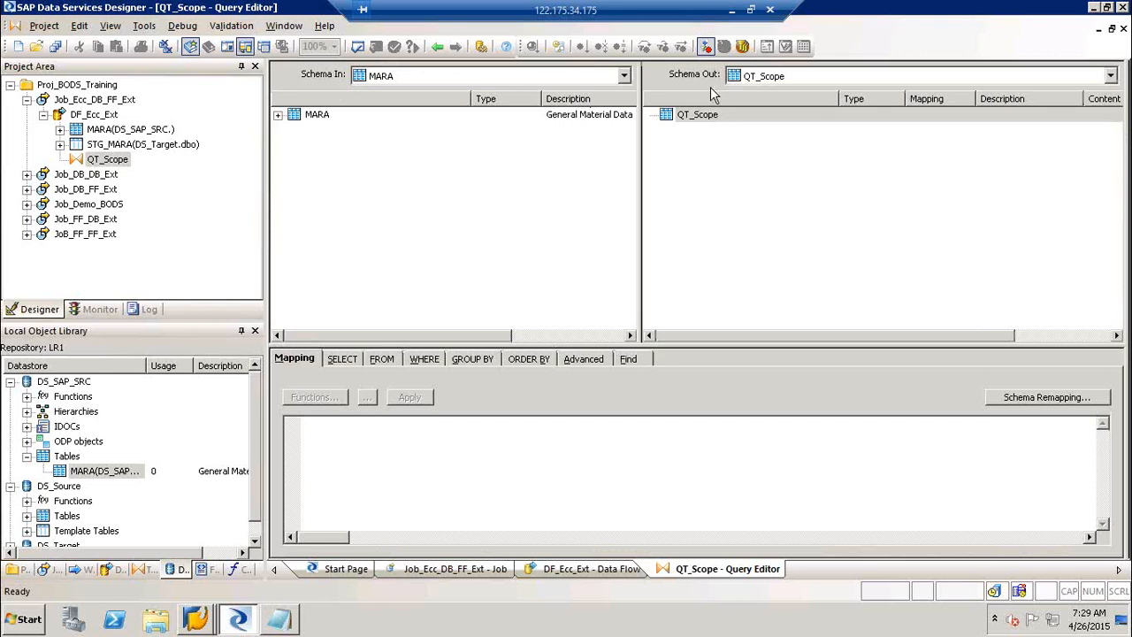
pyautogui.click(277, 115)
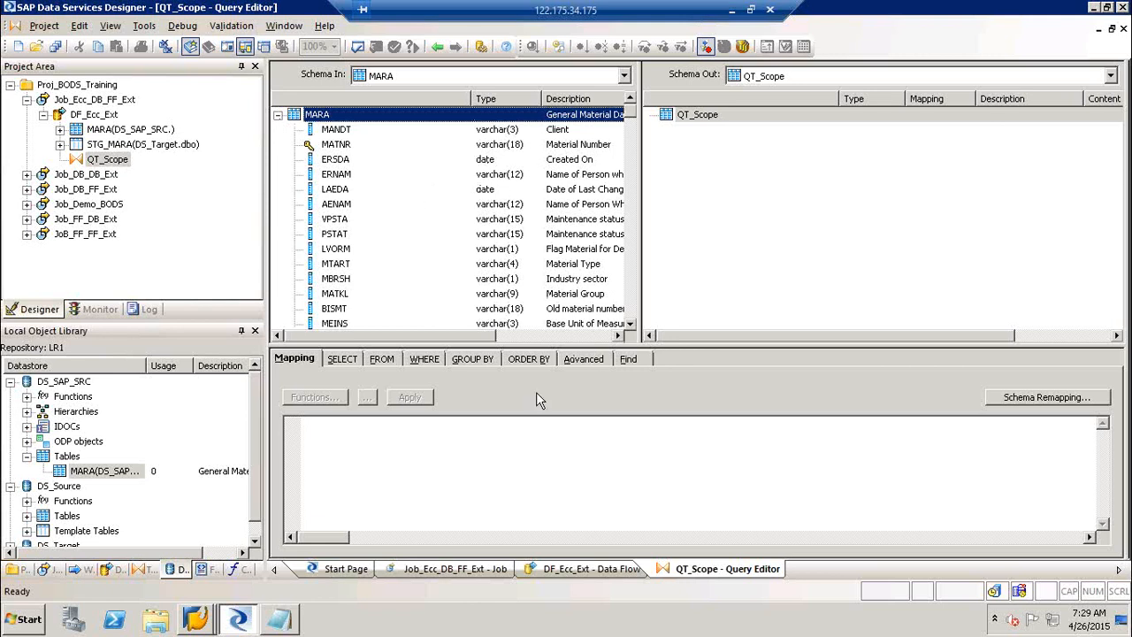
pyautogui.click(438, 46)
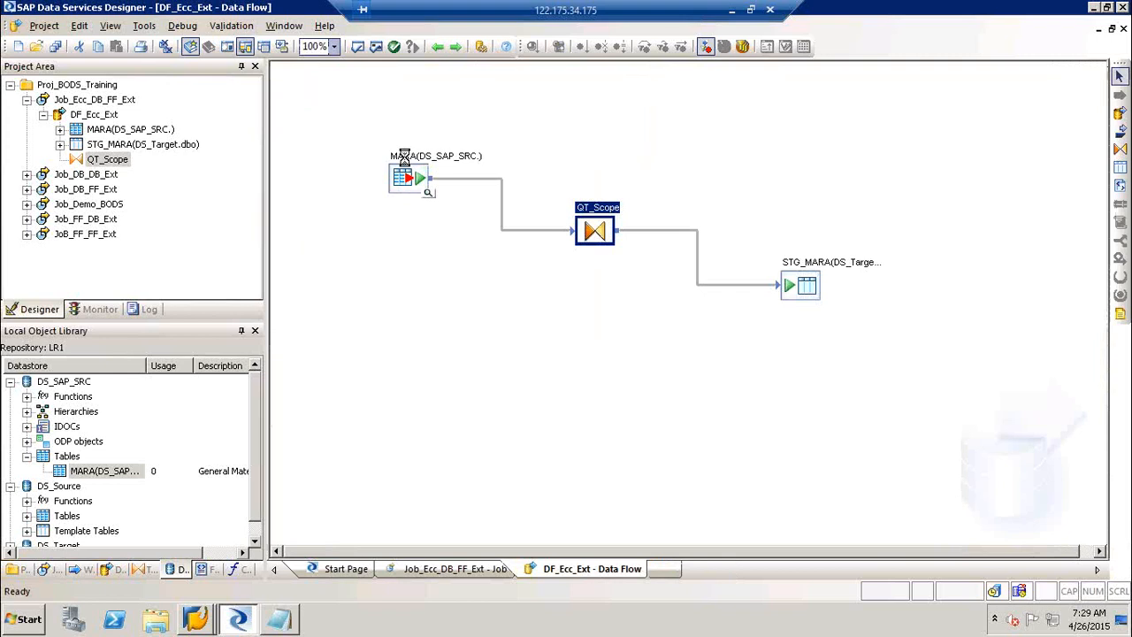
pyautogui.doubleClick(404, 158)
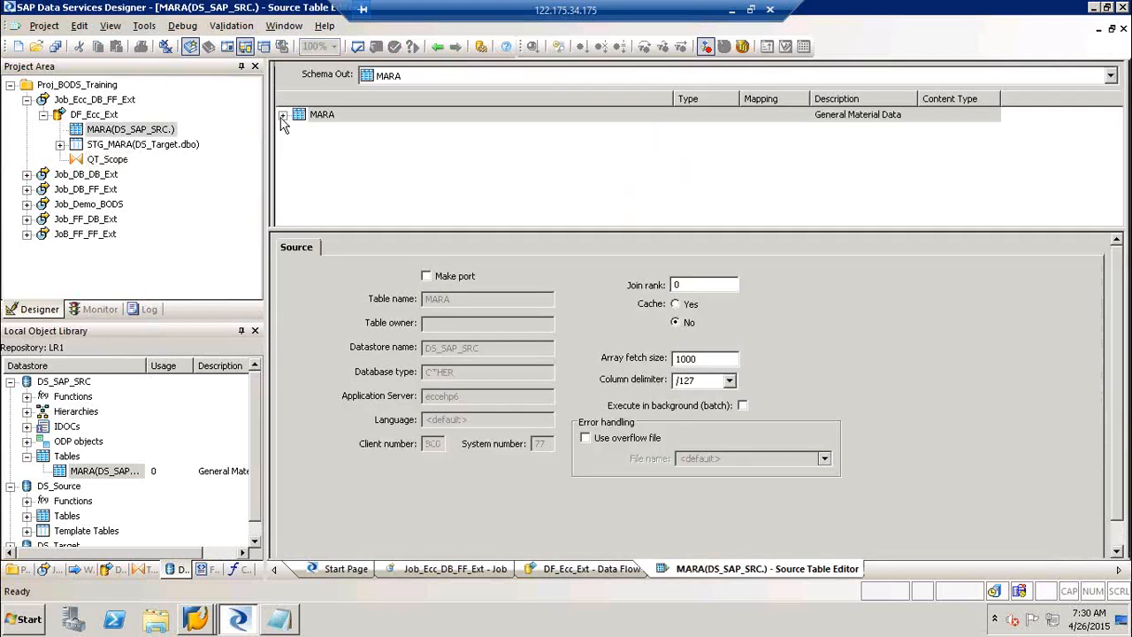
pyautogui.click(282, 116)
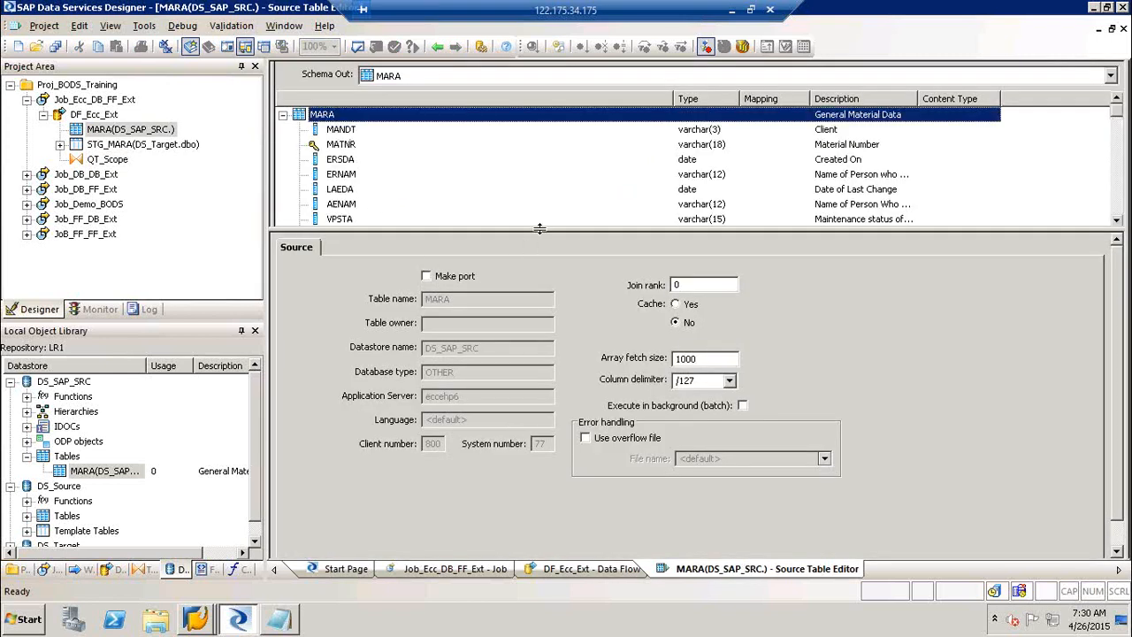
pyautogui.moveTo(540, 229); pyautogui.dragTo(539, 411)
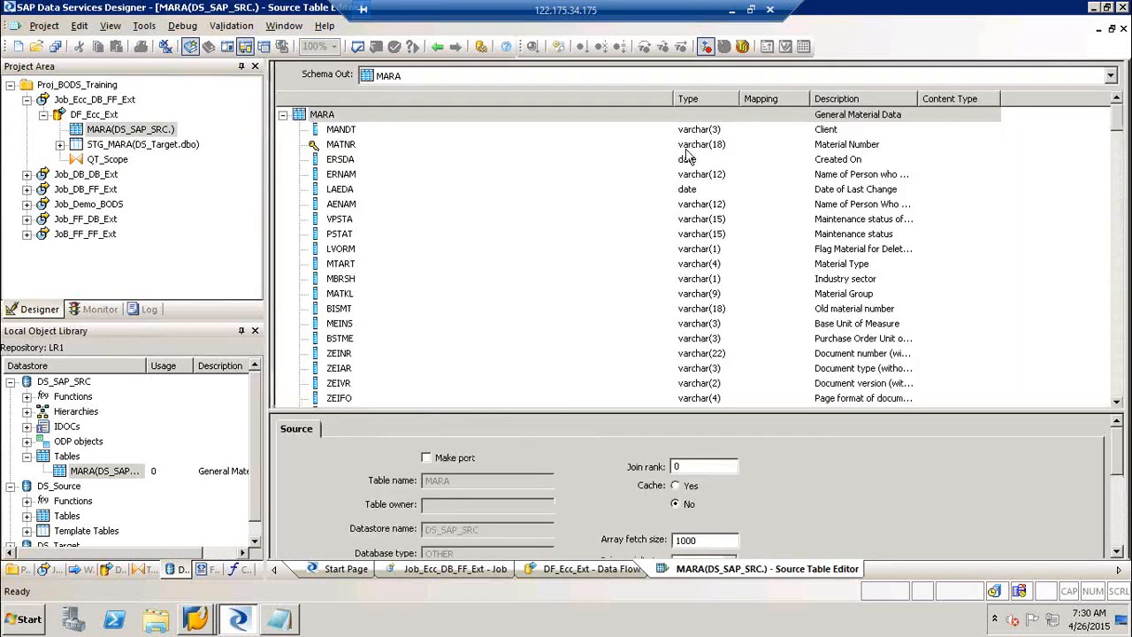
pyautogui.click(436, 47)
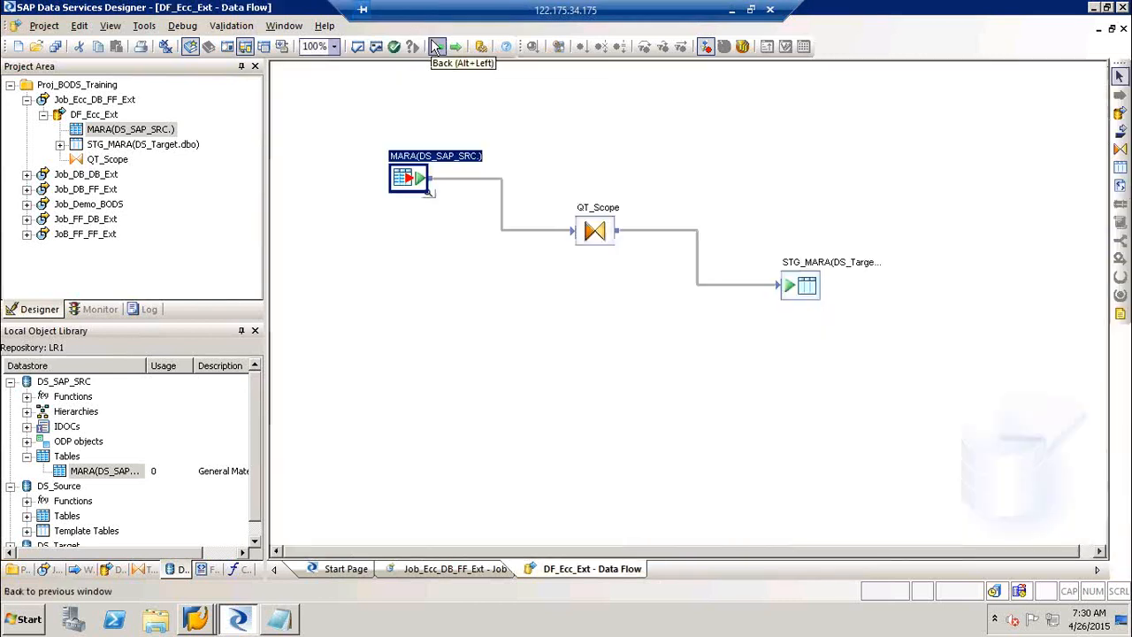
# Reopen QT_Scope and map MARA's MATNR and ERNAM columns into its output.
pyautogui.doubleClick(595, 221)
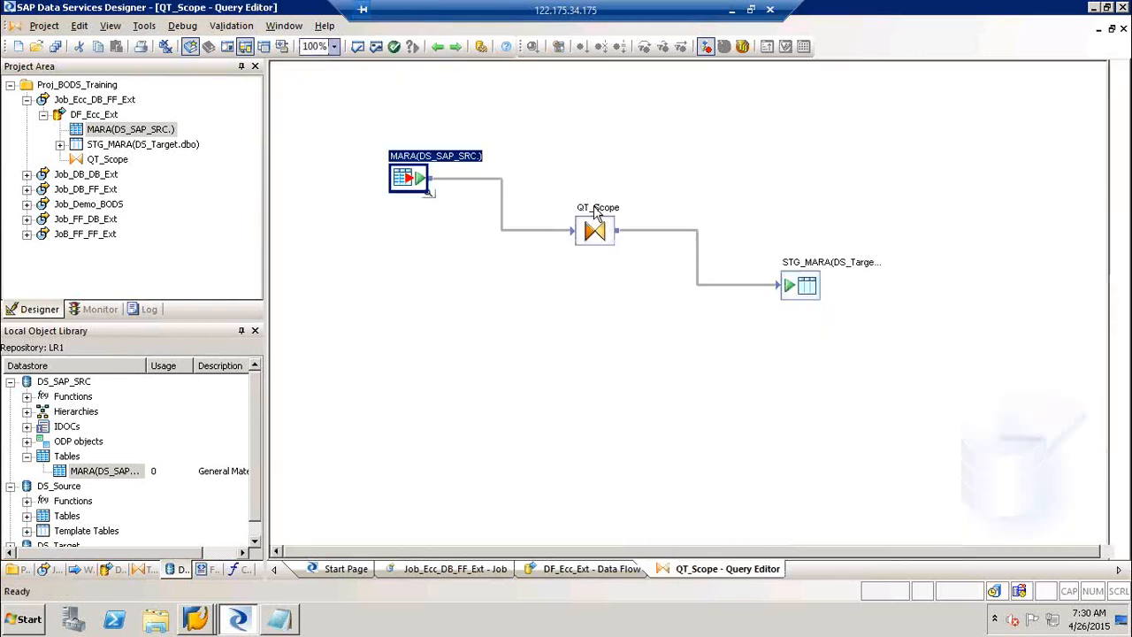
pyautogui.click(277, 116)
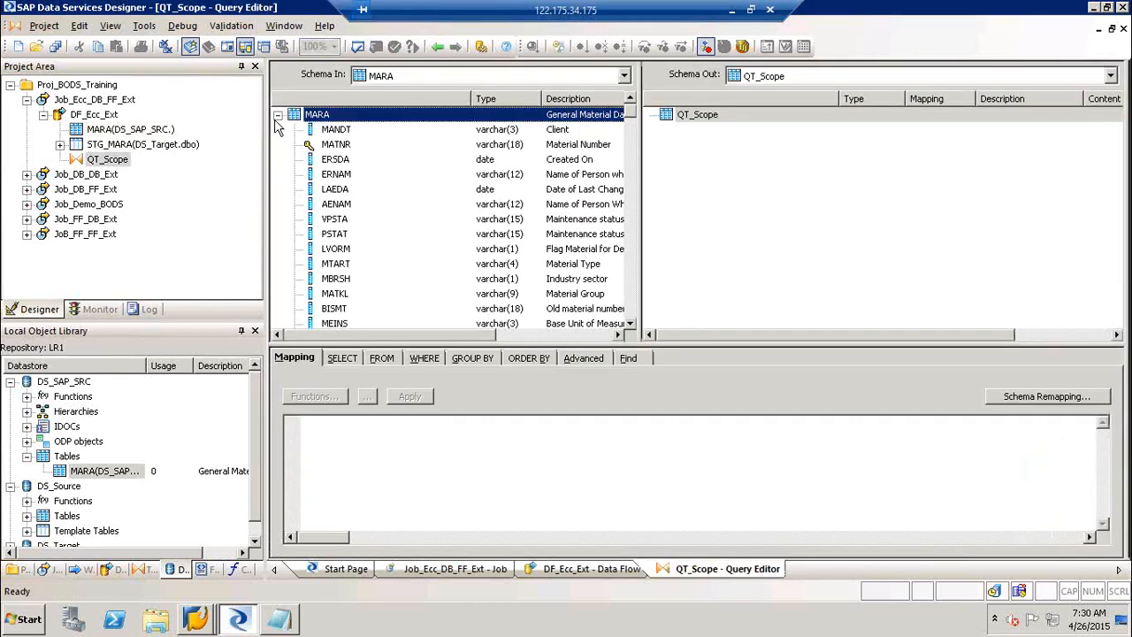
pyautogui.click(322, 147)
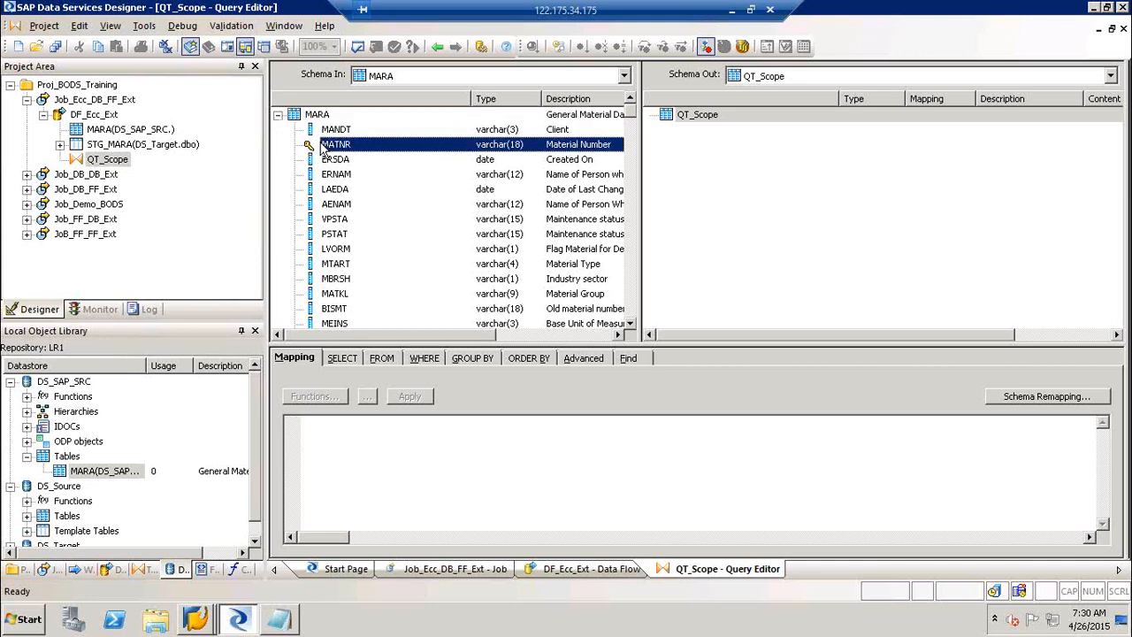
pyautogui.moveTo(322, 147); pyautogui.dragTo(715, 166)
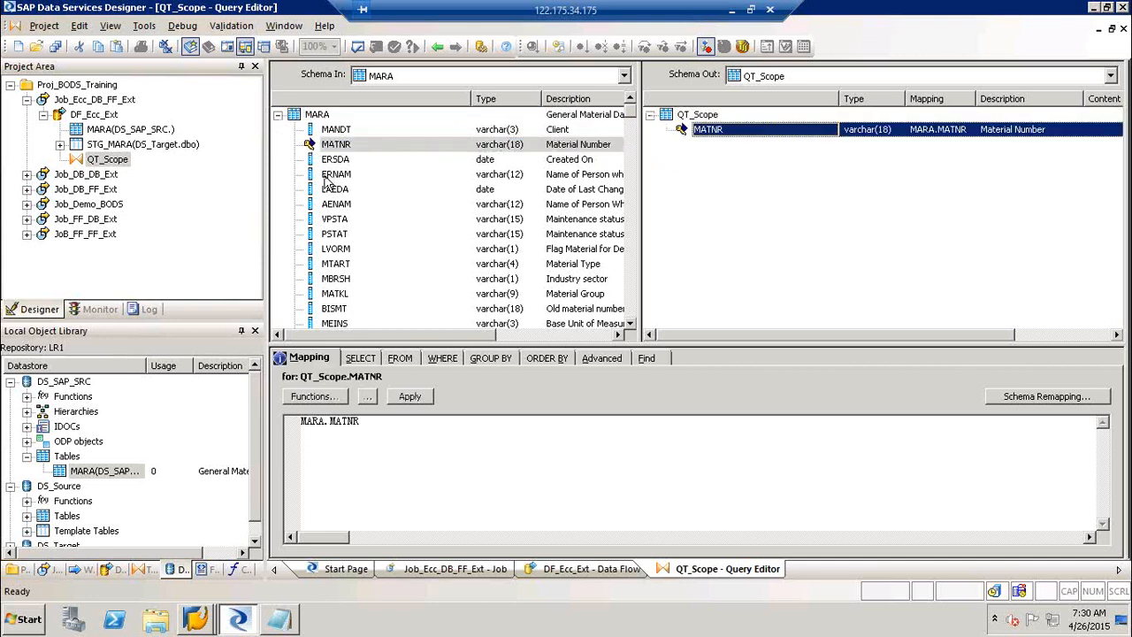
pyautogui.moveTo(325, 176); pyautogui.dragTo(699, 206)
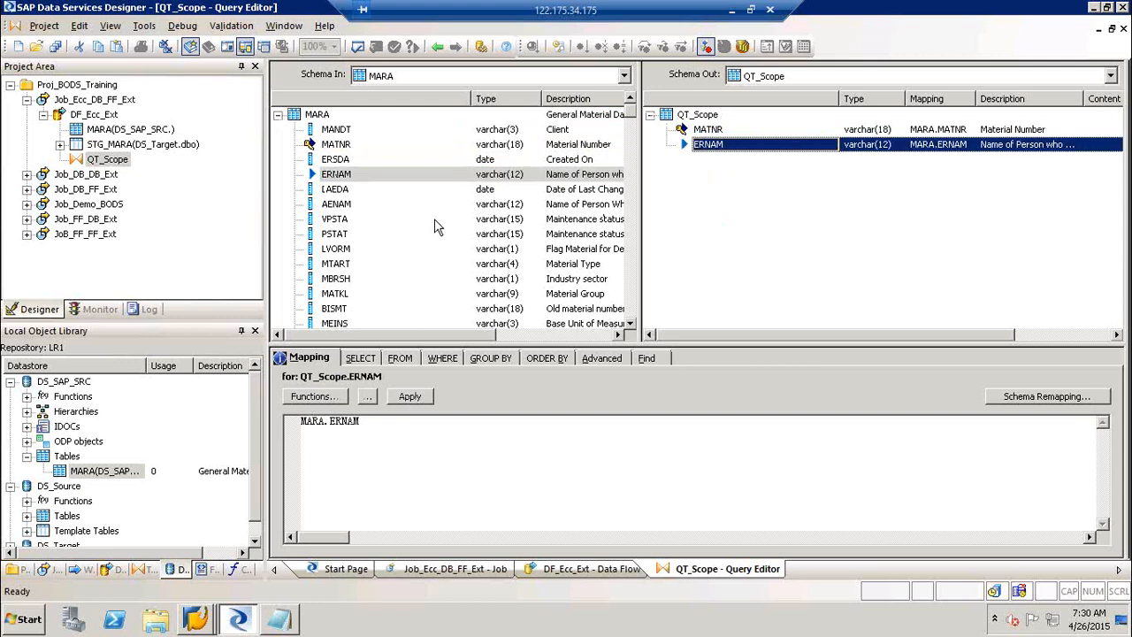
# Map LAEDA, MTART, MBRSH, MATKL, BISMT and MEINS into the QT_Scope output.
pyautogui.moveTo(335, 190); pyautogui.dragTo(722, 211)
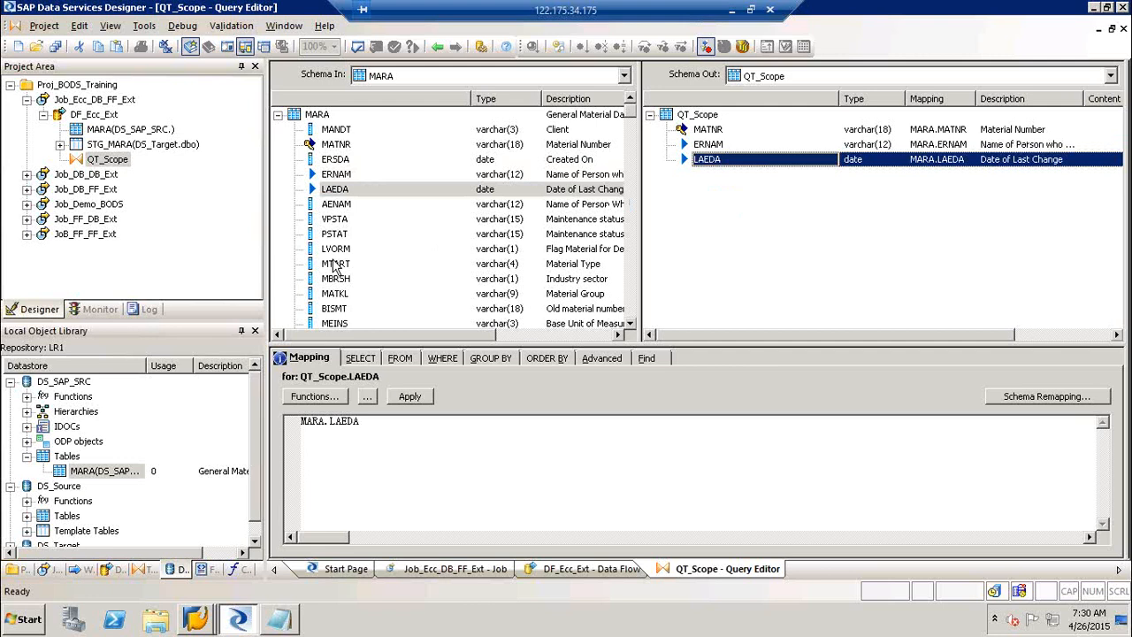
pyautogui.moveTo(336, 263); pyautogui.dragTo(699, 212)
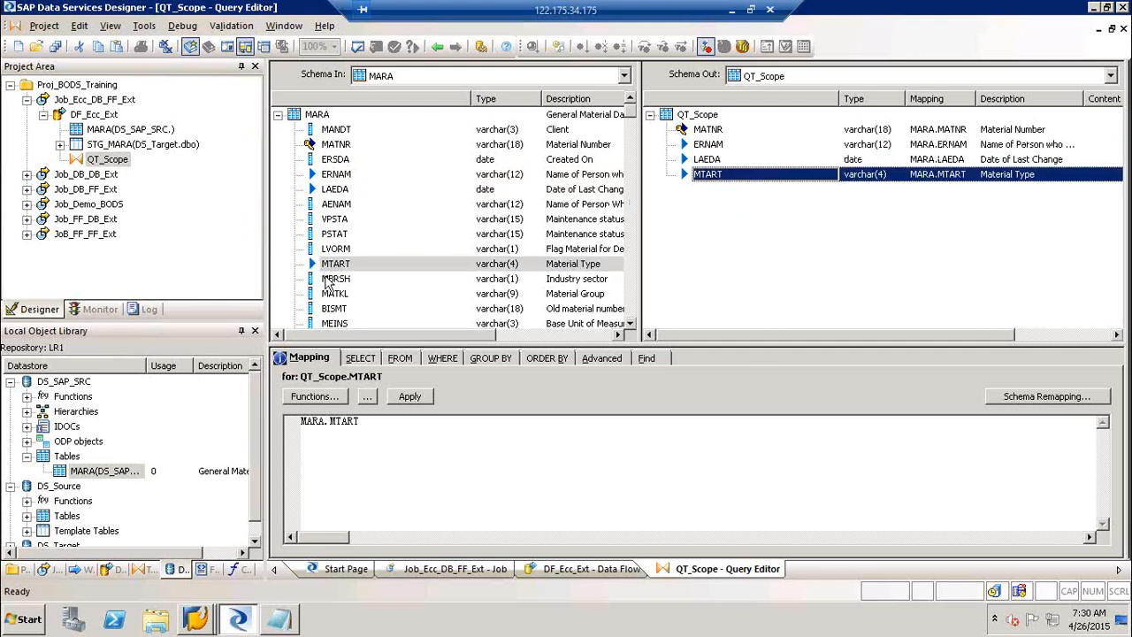
pyautogui.click(346, 281)
pyautogui.moveTo(346, 281); pyautogui.dragTo(759, 240)
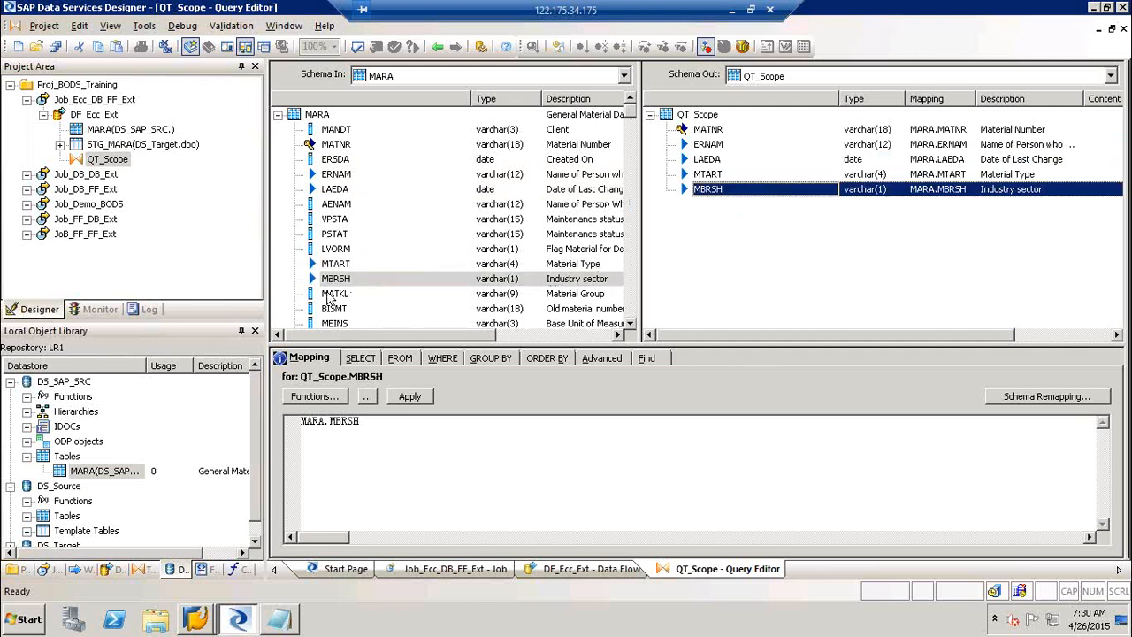
pyautogui.click(350, 296)
pyautogui.moveTo(352, 299); pyautogui.dragTo(725, 251)
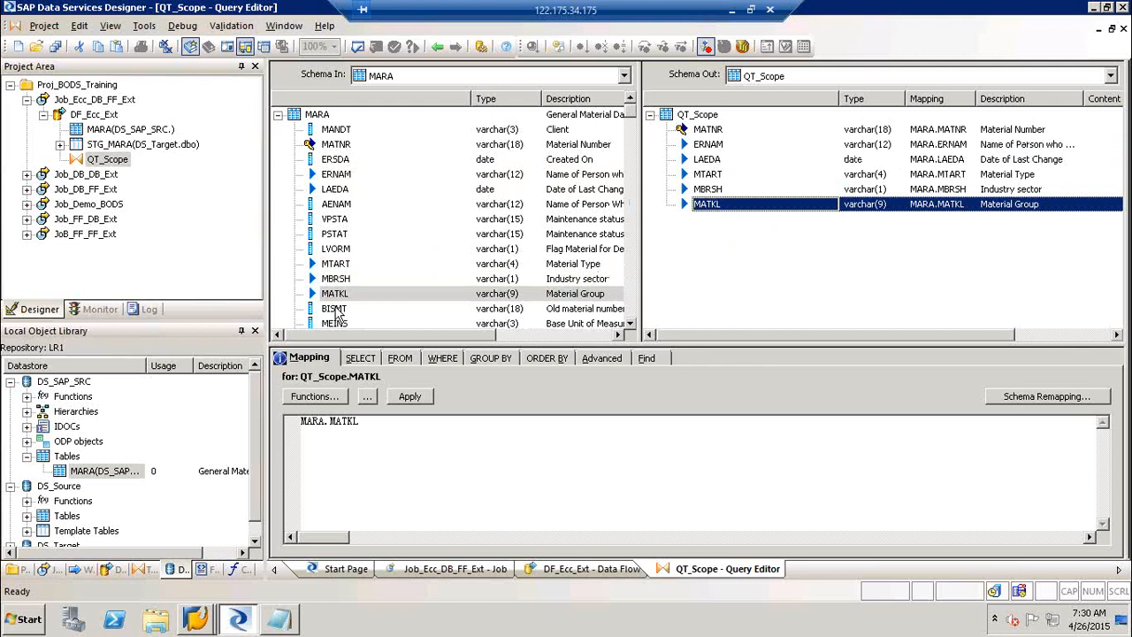
pyautogui.moveTo(335, 314); pyautogui.dragTo(705, 248)
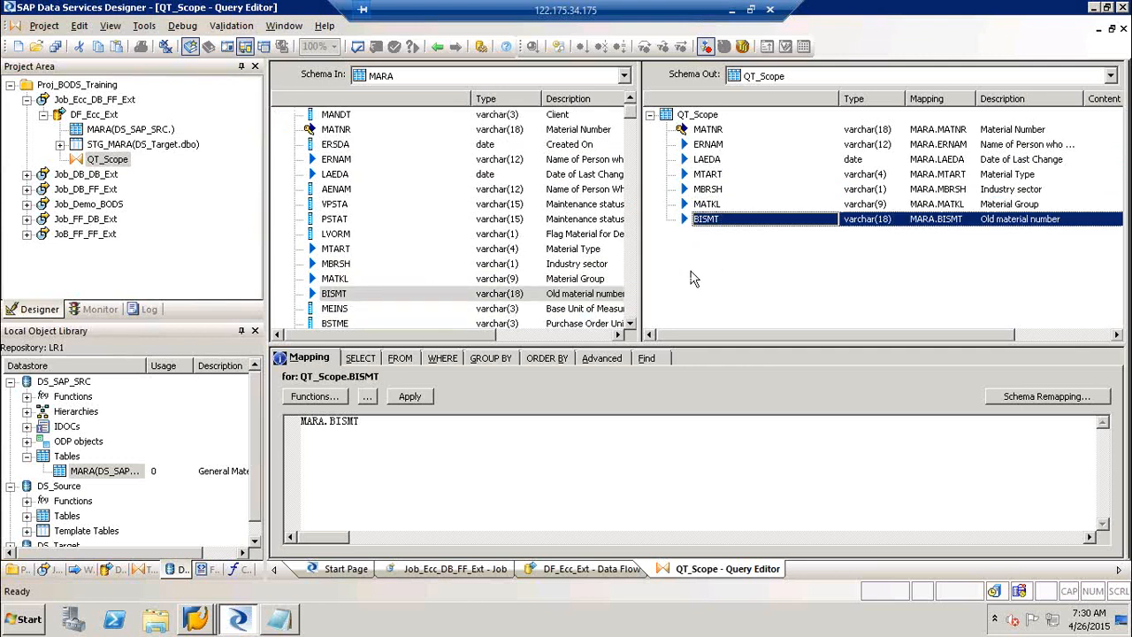
pyautogui.moveTo(630, 323); pyautogui.dragTo(630, 324)
pyautogui.click(630, 324)
pyautogui.moveTo(335, 218); pyautogui.dragTo(670, 257)
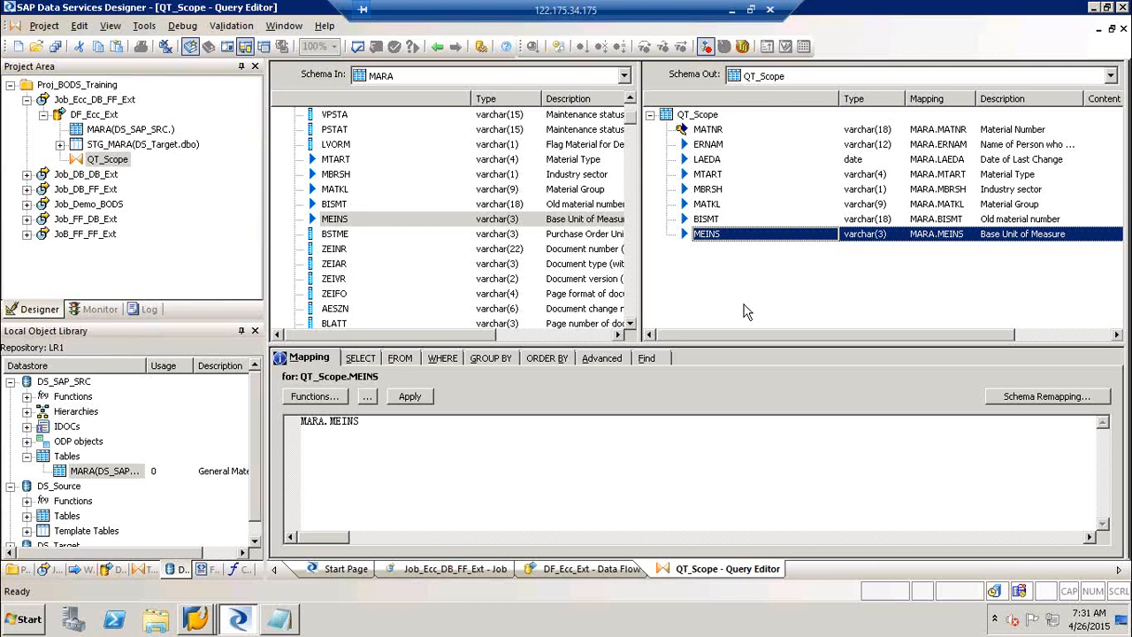
# Write the WHERE condition MARA.LVORM <> 'X' in QT_Scope.
pyautogui.click(445, 362)
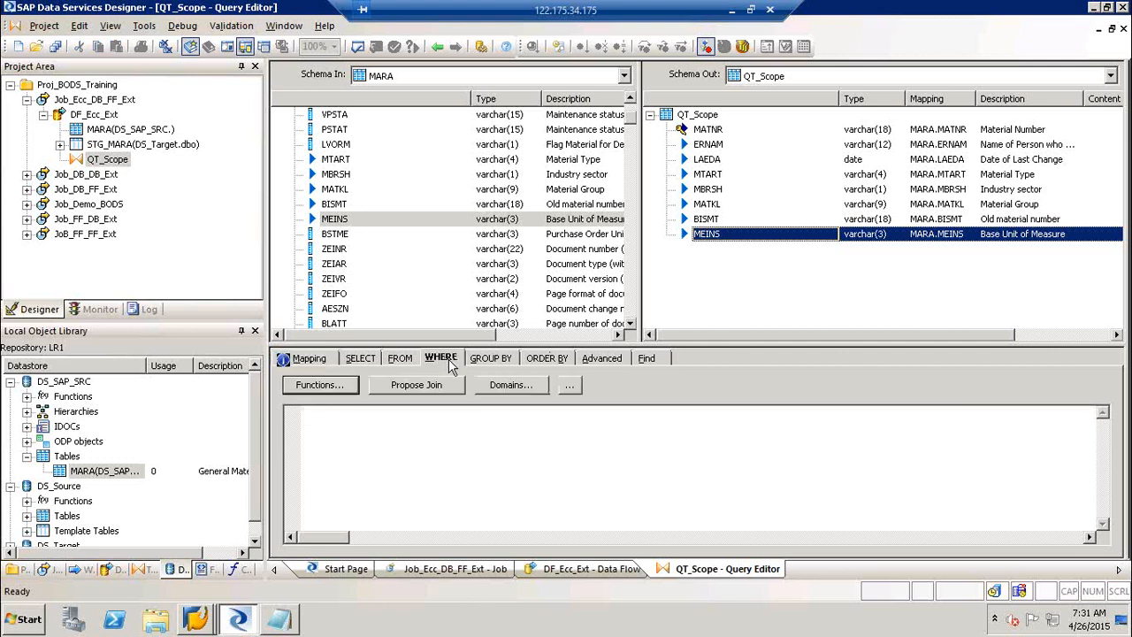
pyautogui.click(334, 146)
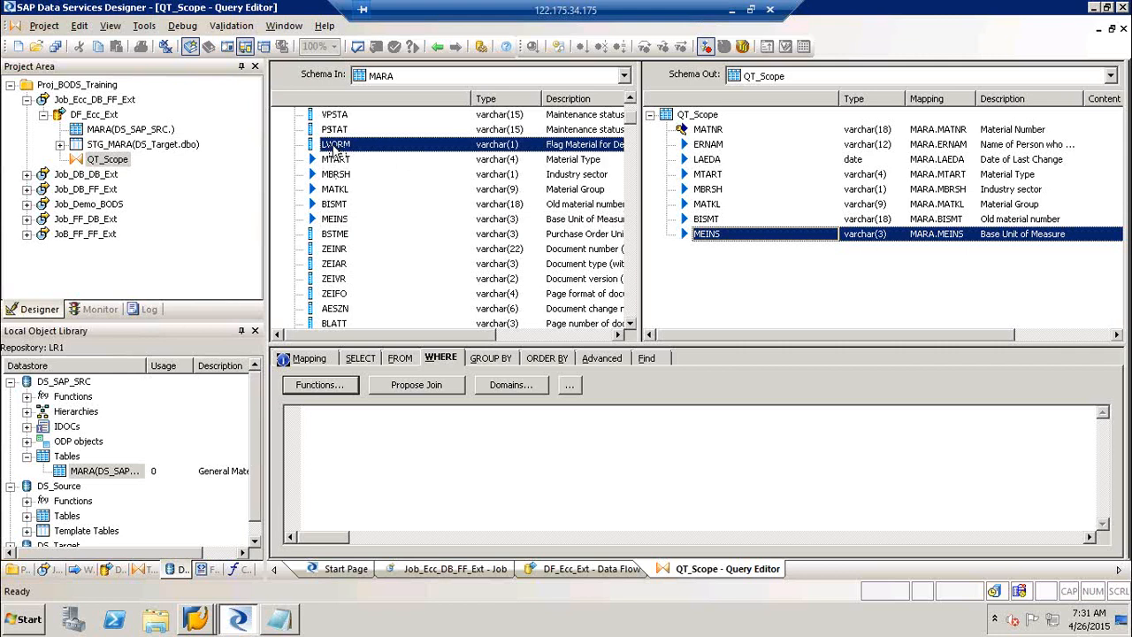
pyautogui.moveTo(336, 151); pyautogui.dragTo(366, 438)
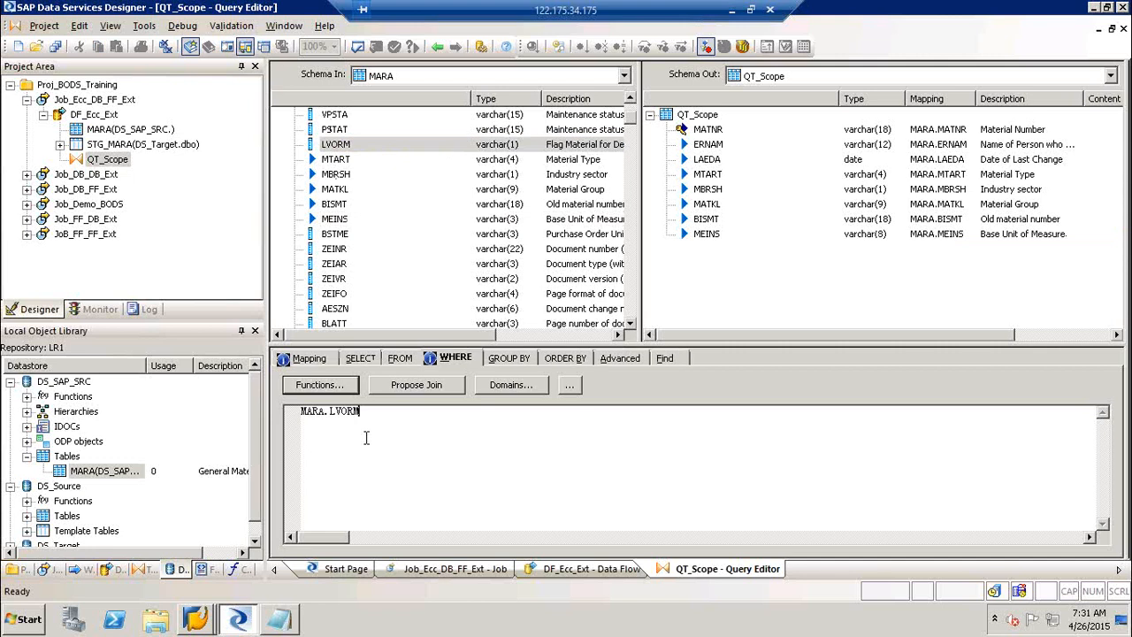
pyautogui.write("<> 'X'")
# Return to DF_Ecc_Ext, run Validate All with no errors, and close the results.
pyautogui.click(437, 46)
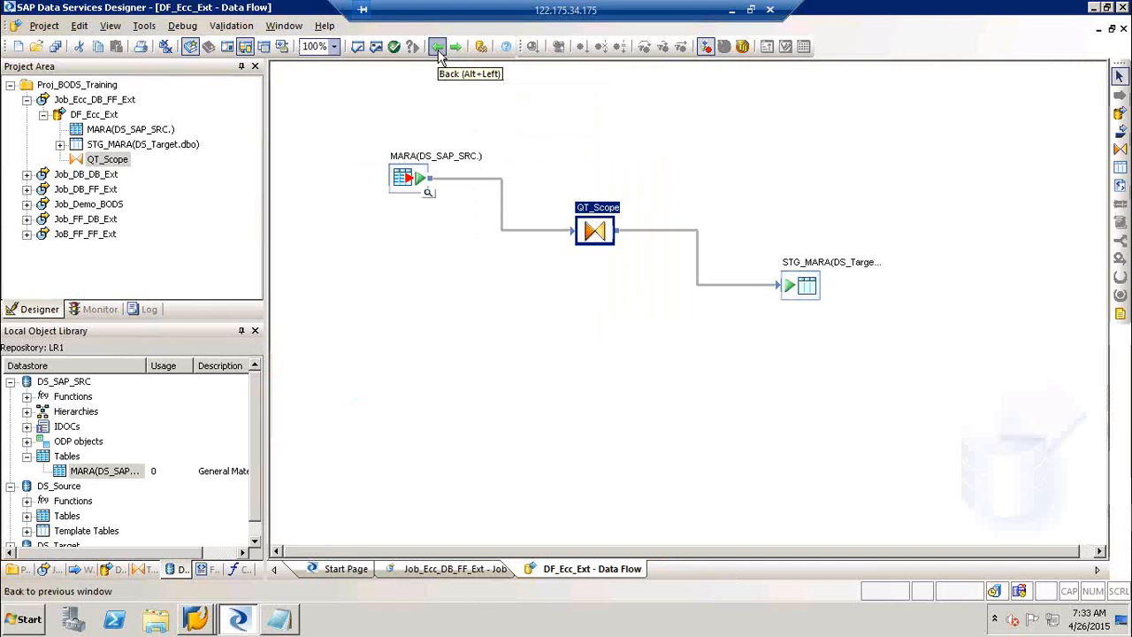
pyautogui.click(378, 53)
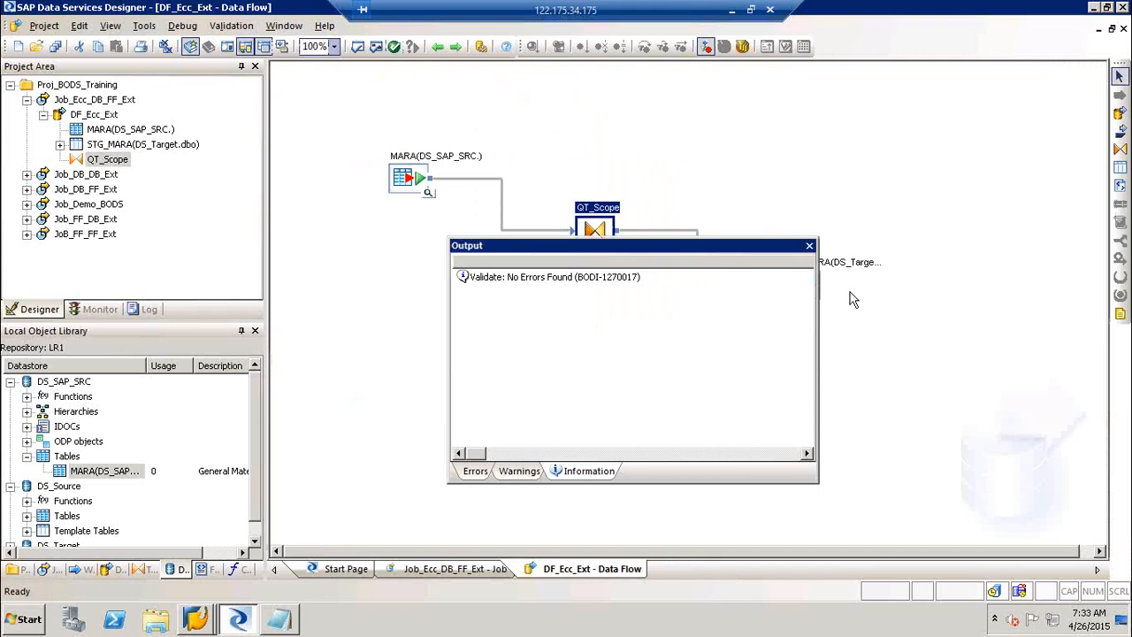
pyautogui.click(809, 245)
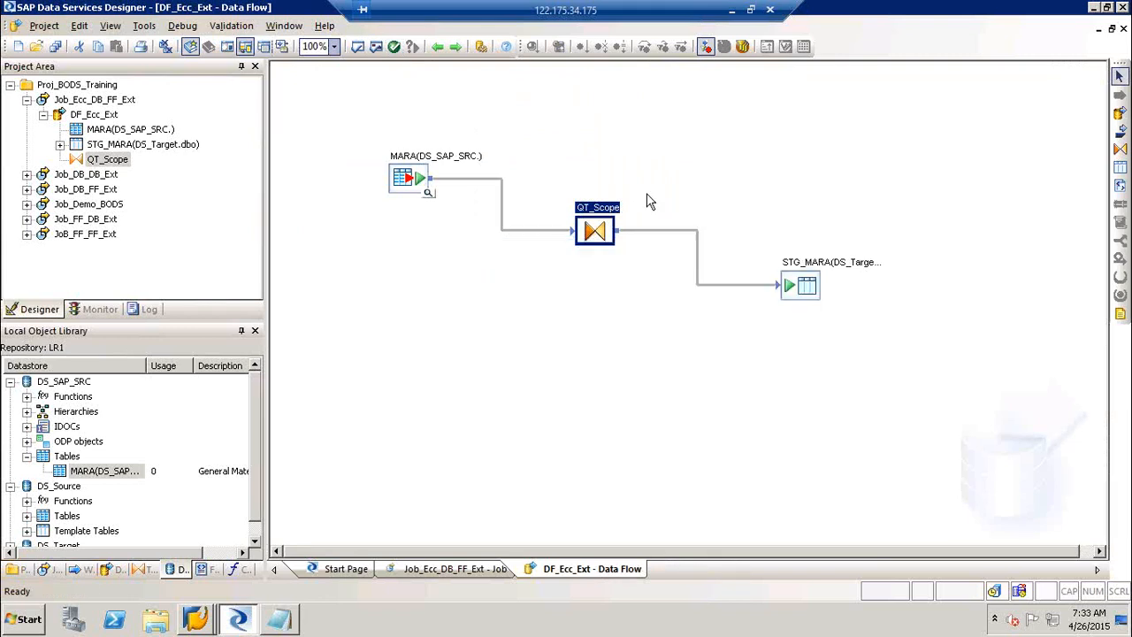
# Reopen the QT_Scope query and display the Formats section of the object library.
pyautogui.doubleClick(611, 215)
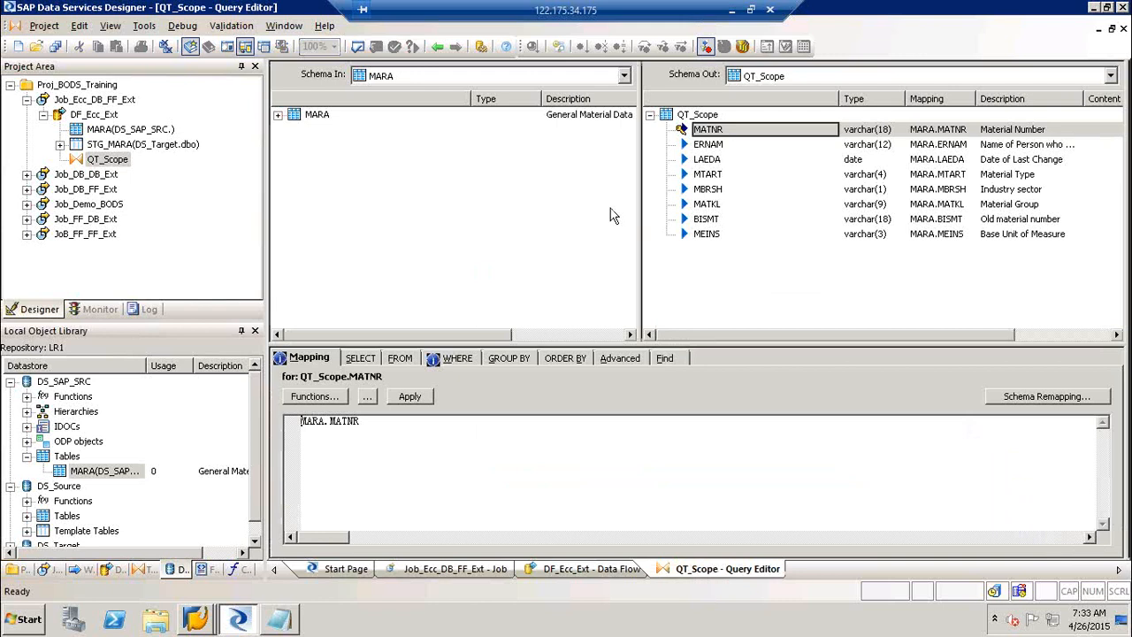
pyautogui.click(217, 570)
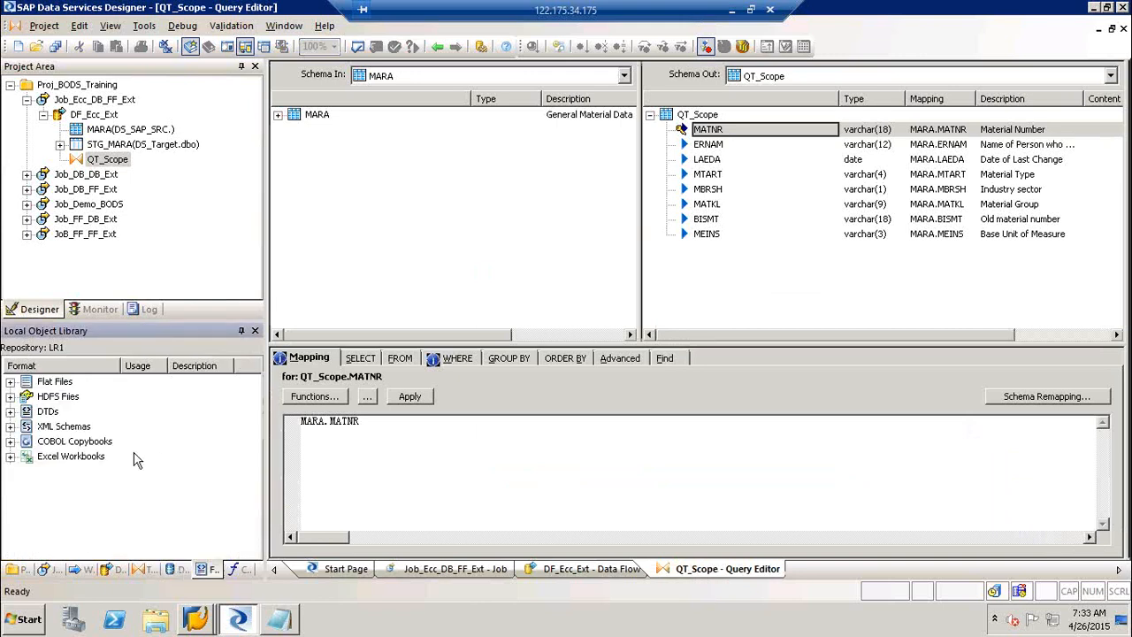
pyautogui.rightClick(55, 384)
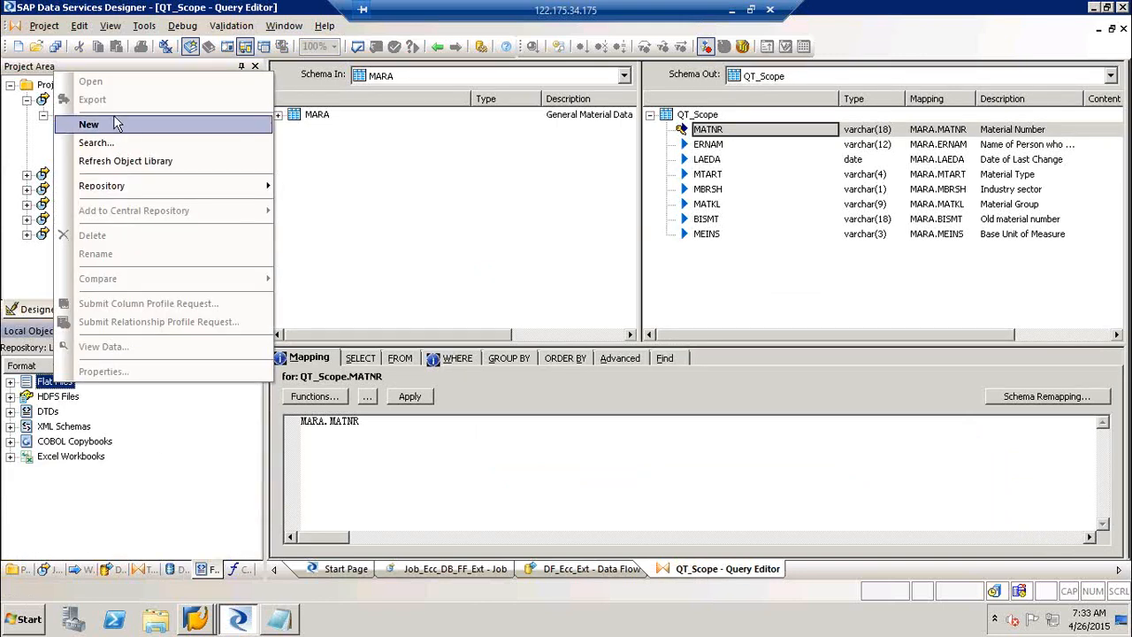
pyautogui.click(476, 234)
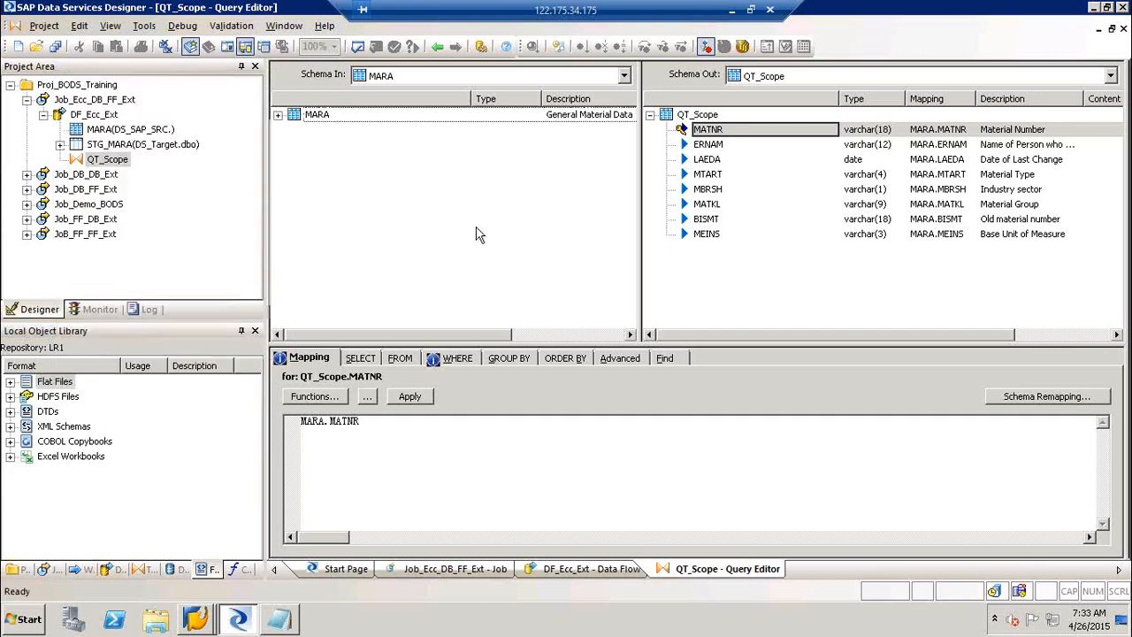
# Create a new file format from the QT_Scope output schema root.
pyautogui.click(704, 115)
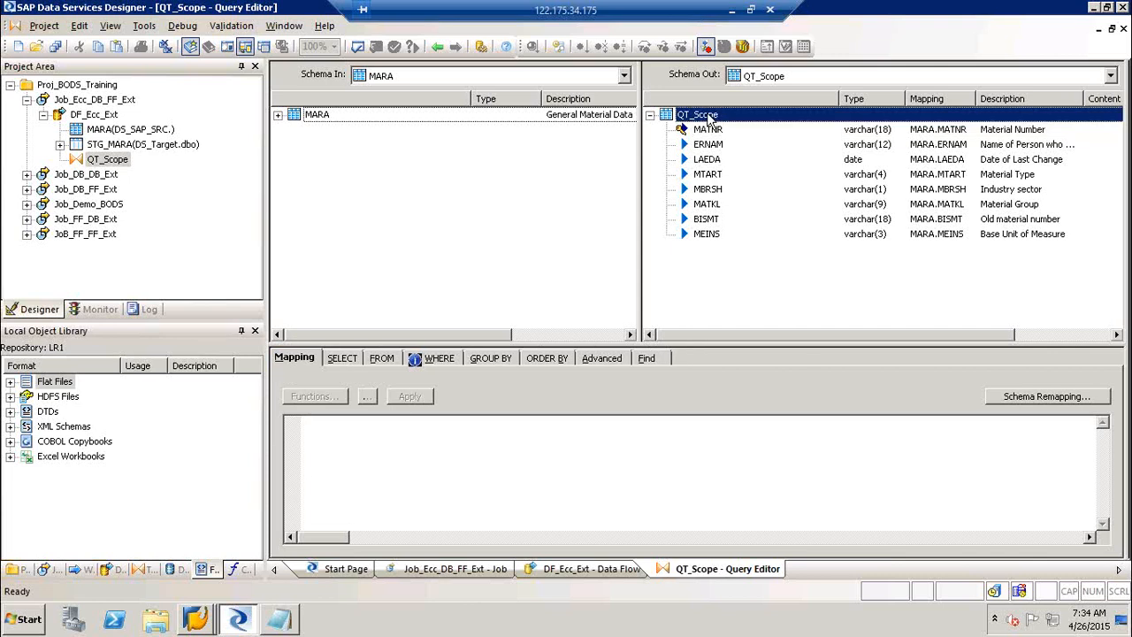
pyautogui.rightClick(711, 120)
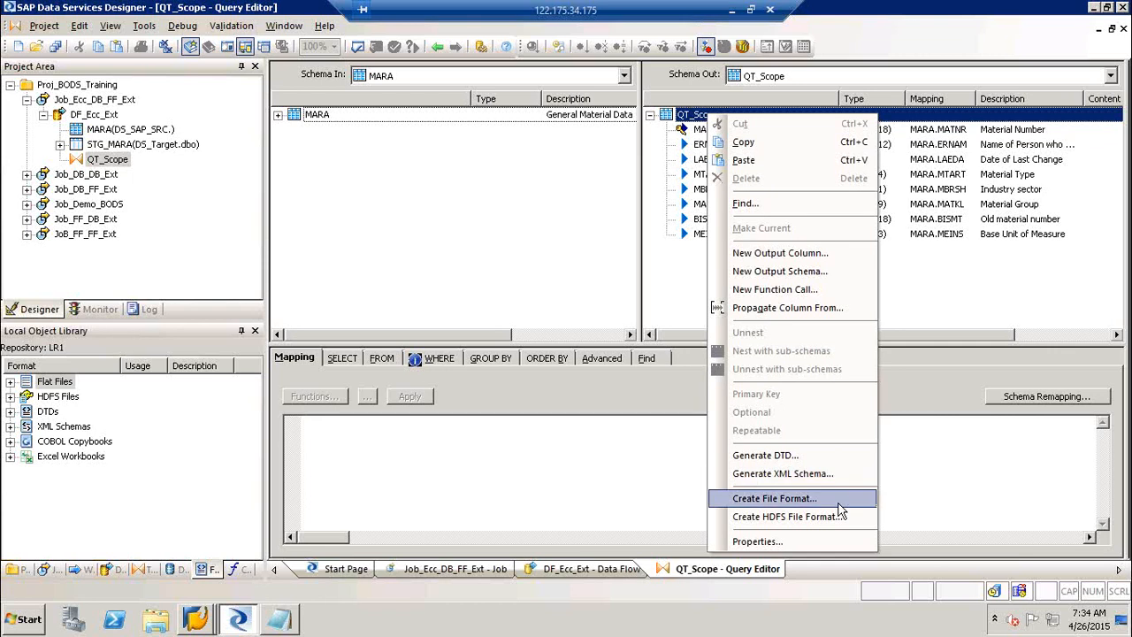
pyautogui.click(674, 276)
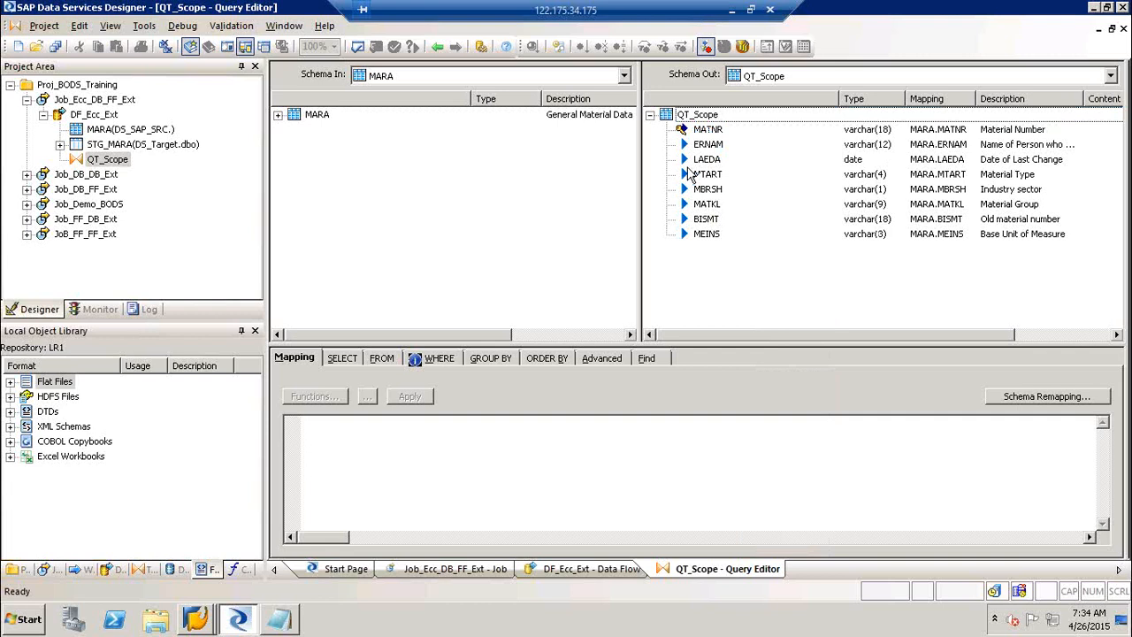
pyautogui.click(715, 116)
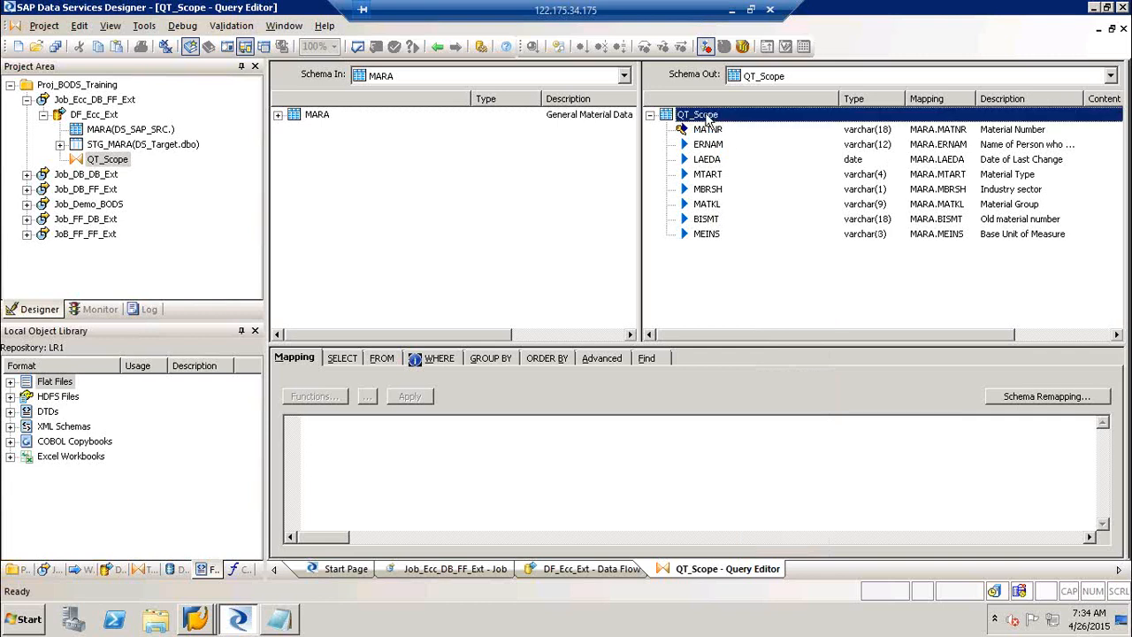
pyautogui.rightClick(708, 119)
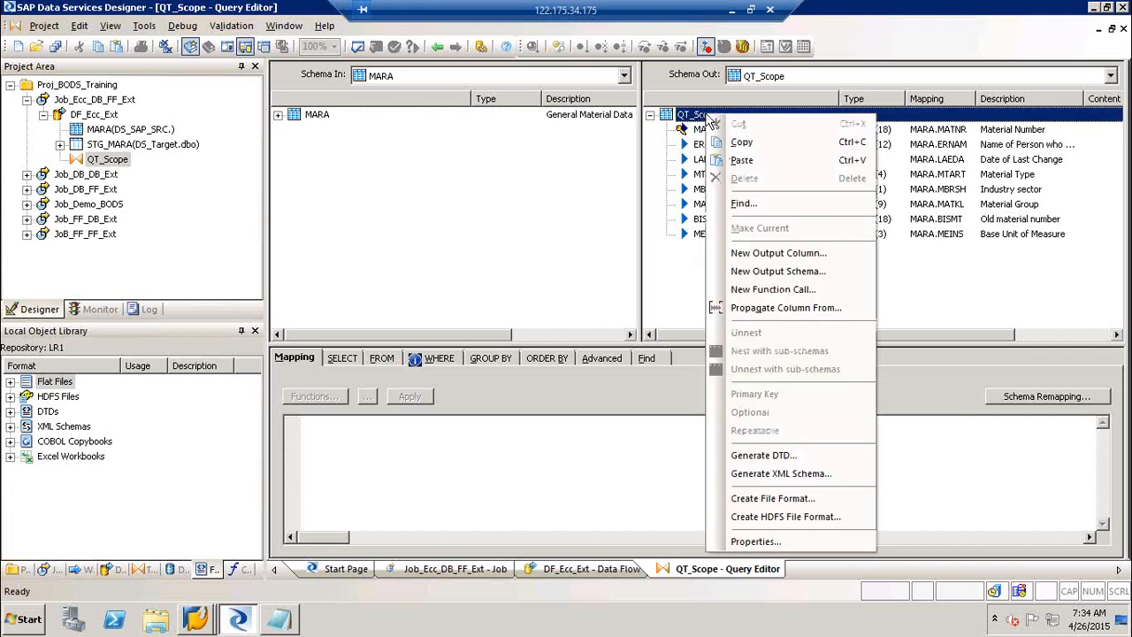
pyautogui.click(771, 501)
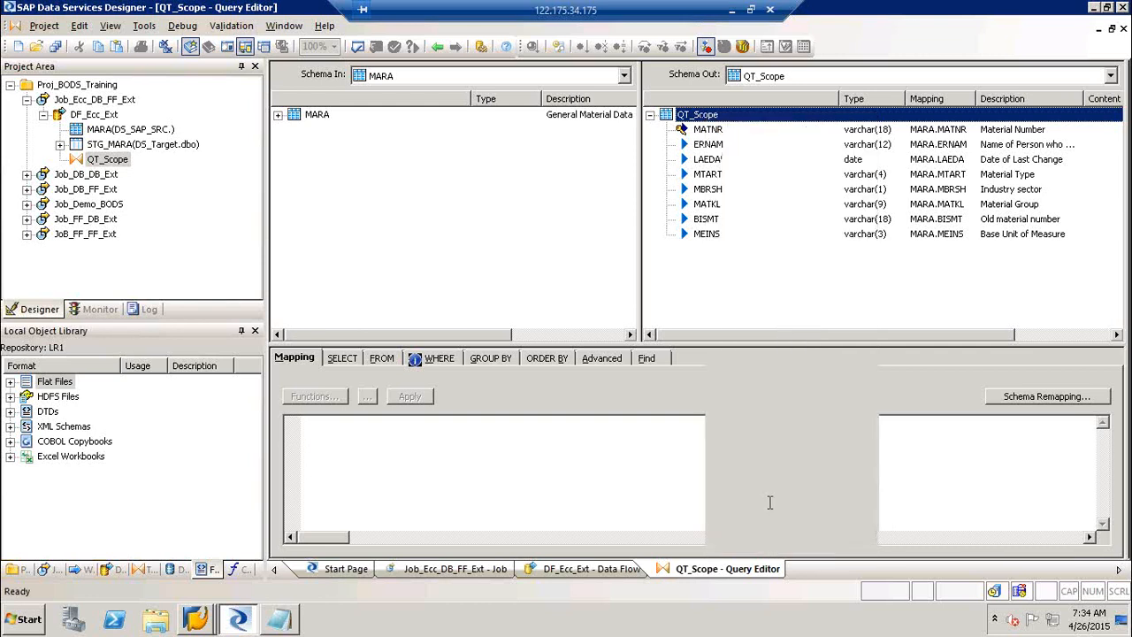
# Name the new file format FF_MARA_STG.
pyautogui.write('FF_')
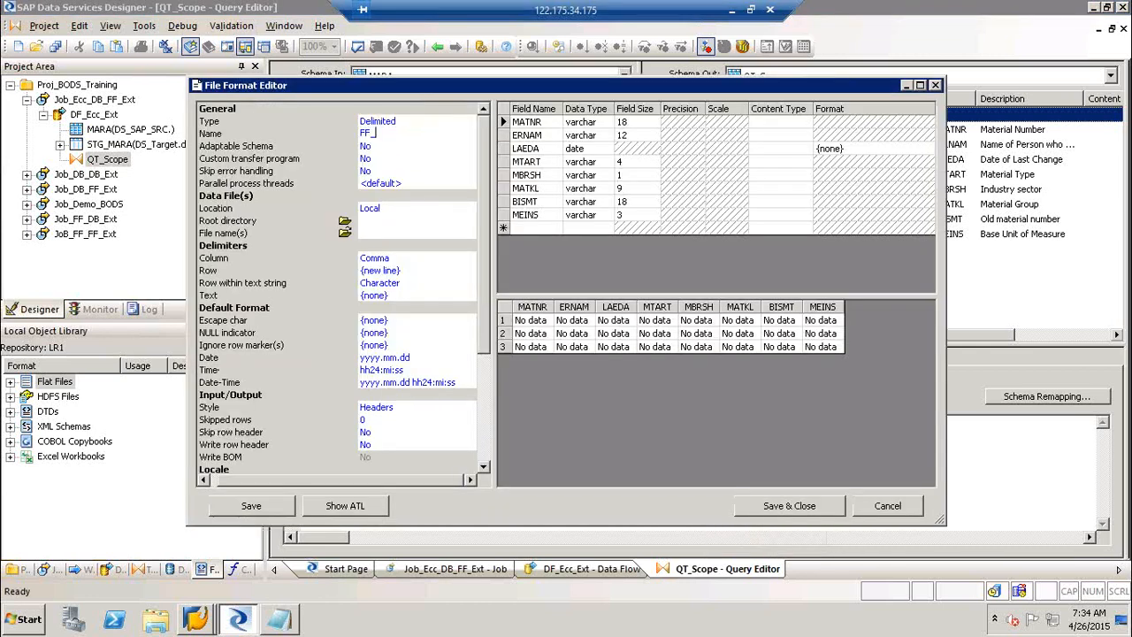
pyautogui.write('STG_MARA')
pyautogui.press('BackSpace')
pyautogui.press('BackSpace')
pyautogui.press('BackSpace')
pyautogui.press('BackSpace')
pyautogui.press('BackSpace')
pyautogui.press('BackSpace')
pyautogui.press('BackSpace')
pyautogui.press('BackSpace')
pyautogui.write('MARA_STG')
pyautogui.press('Return')
pyautogui.hotkey('ctrl', 'c')
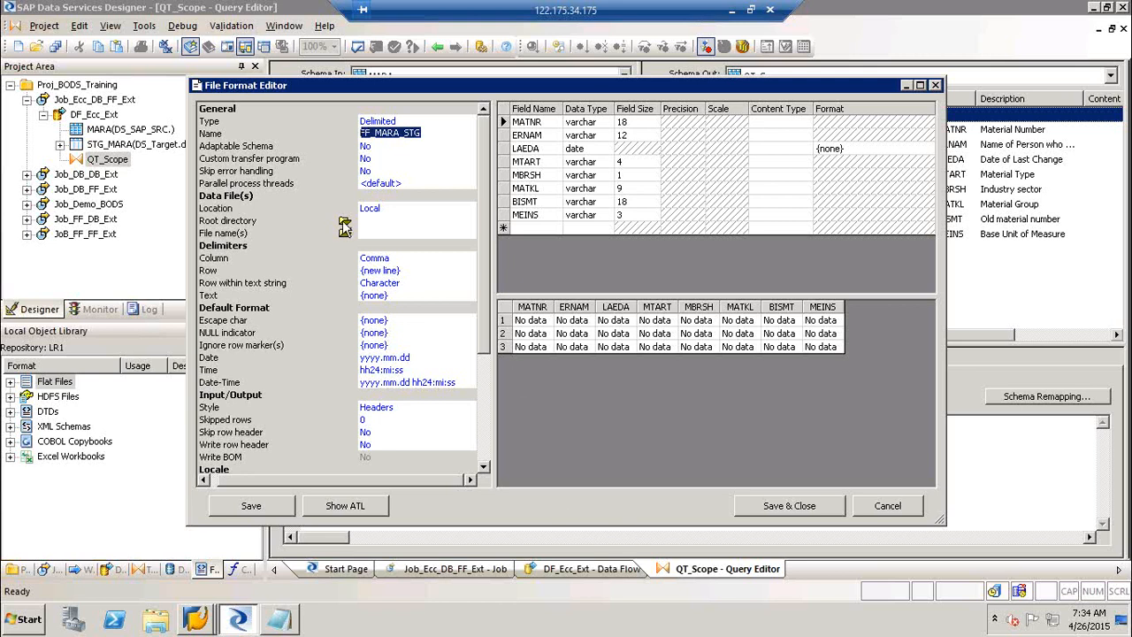
# Set the root directory to Desktop and the data file name to FF_MARA_STG.txt.
pyautogui.click(344, 223)
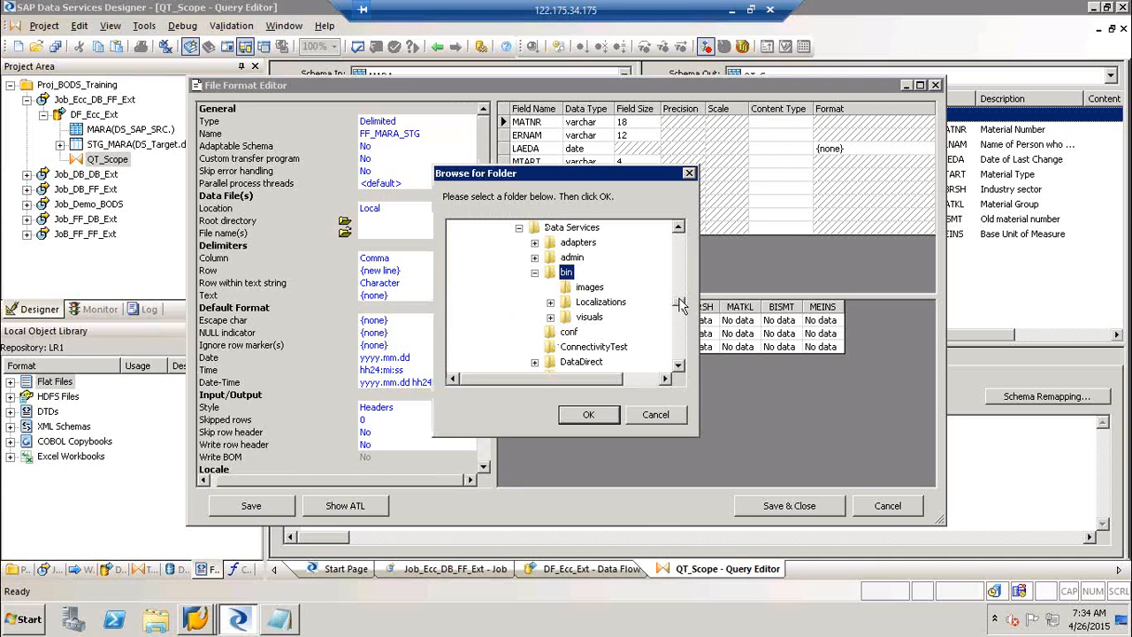
pyautogui.moveTo(682, 308); pyautogui.dragTo(677, 212)
pyautogui.click(483, 227)
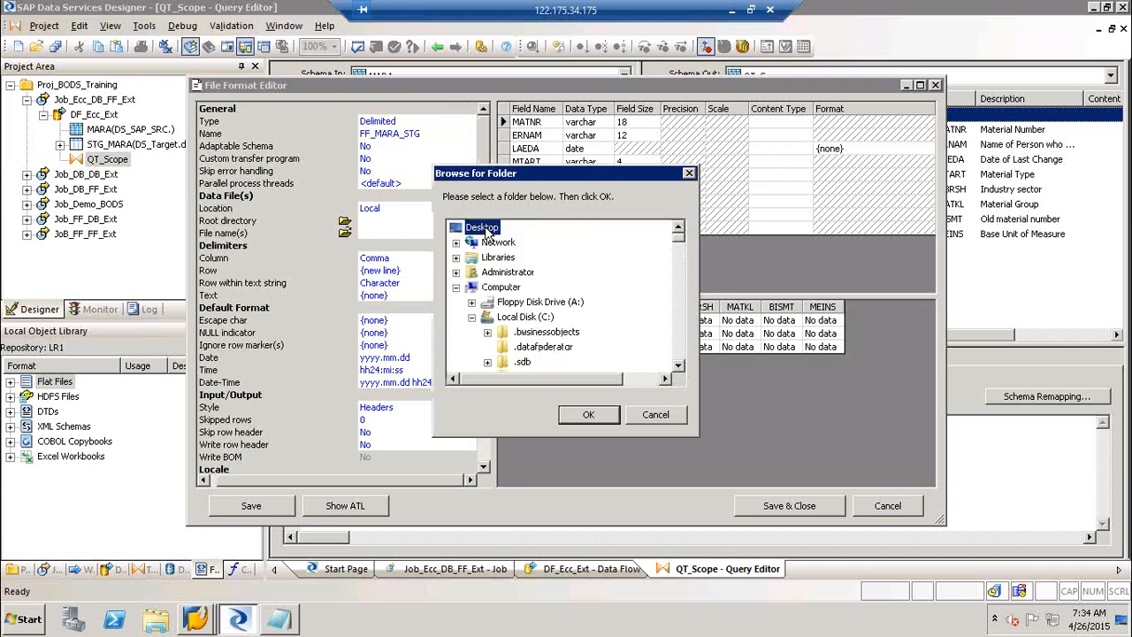
pyautogui.click(589, 416)
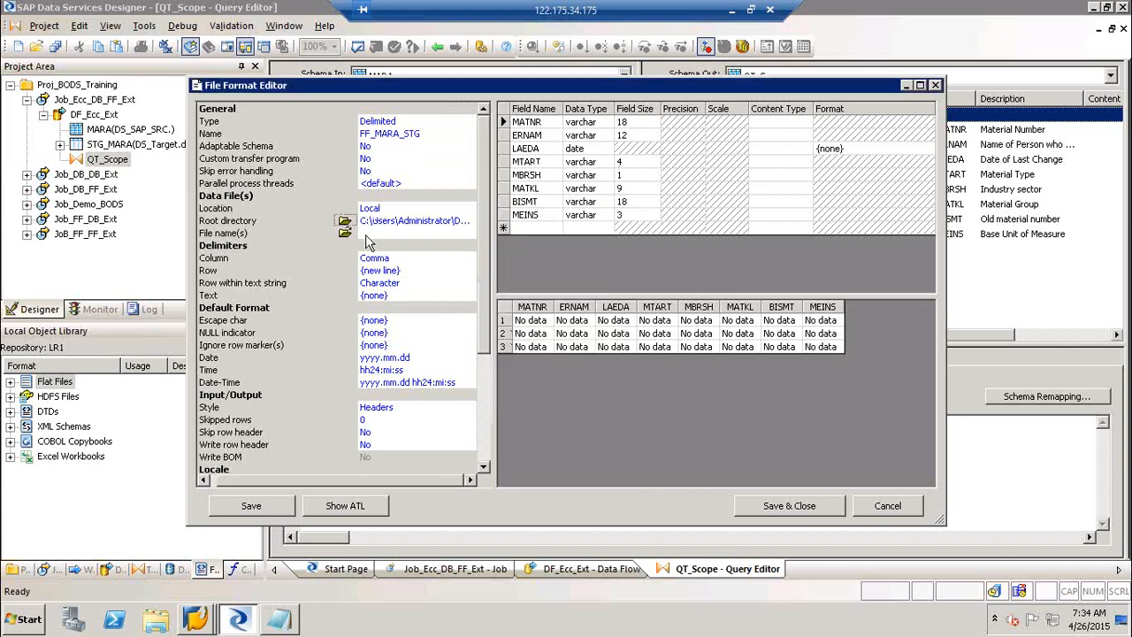
pyautogui.click(366, 235)
pyautogui.hotkey('ctrl', 'v')
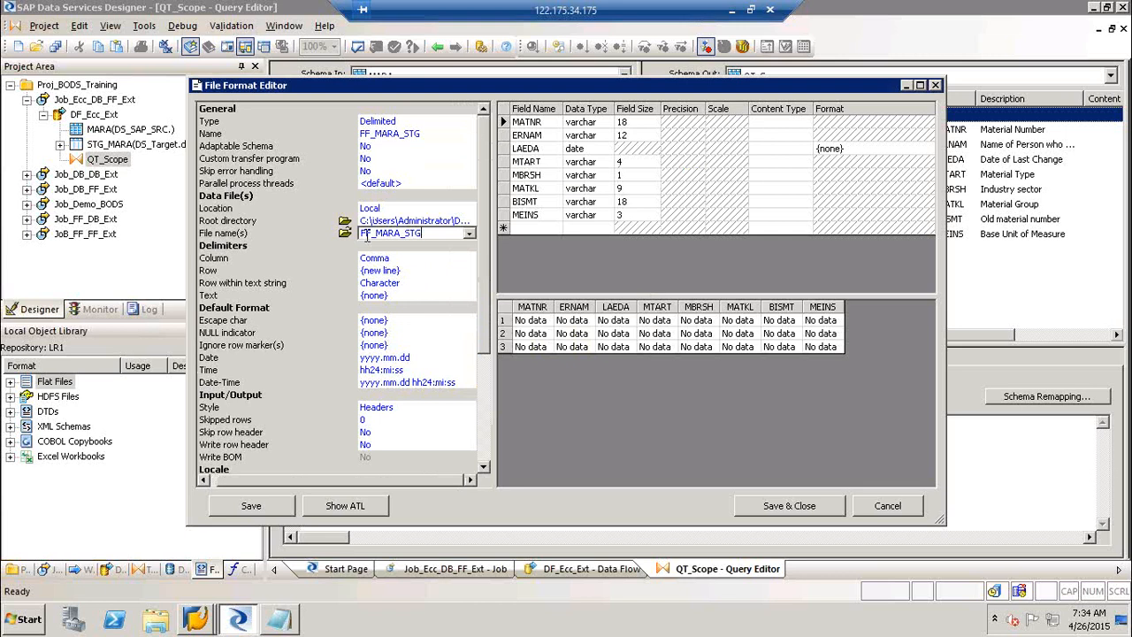
pyautogui.write('.txt')
pyautogui.press('Return')
# Change the column delimiter from comma to a pipe (|).
pyautogui.click(394, 258)
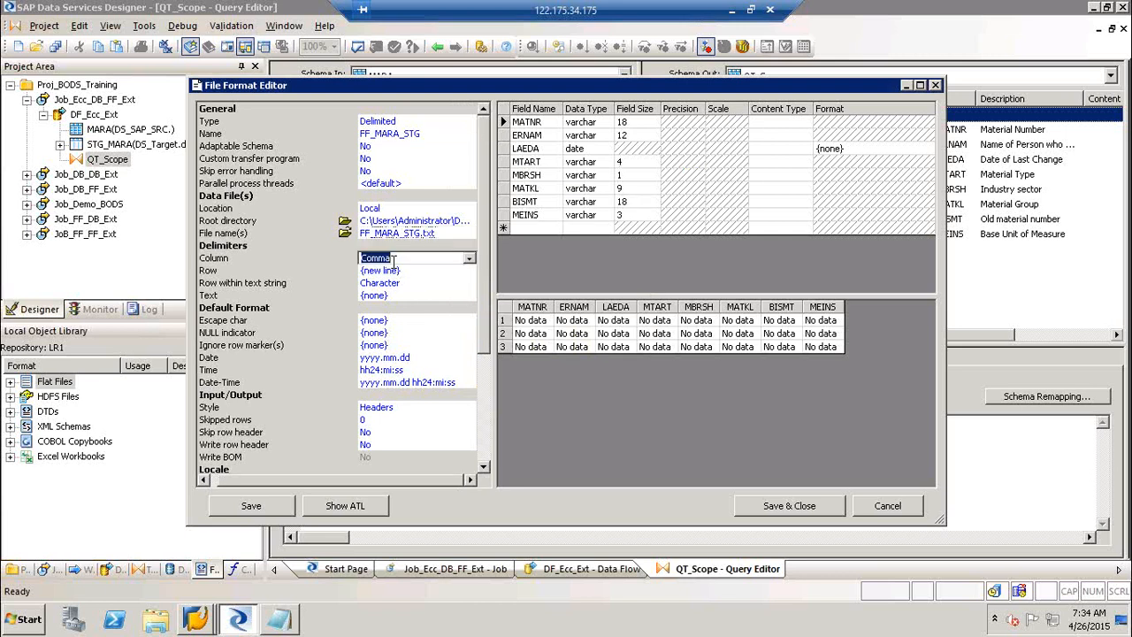
pyautogui.write('|')
pyautogui.click(374, 446)
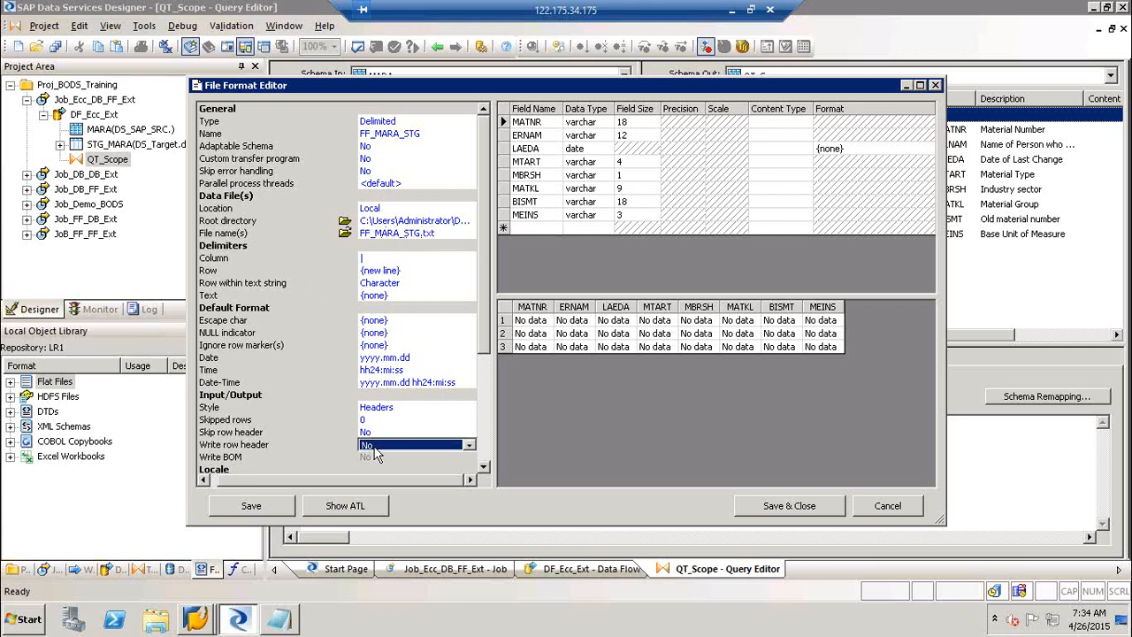
# Set Write row header to Yes and save and close FF_MARA_STG.
pyautogui.click(374, 446)
pyautogui.click(376, 469)
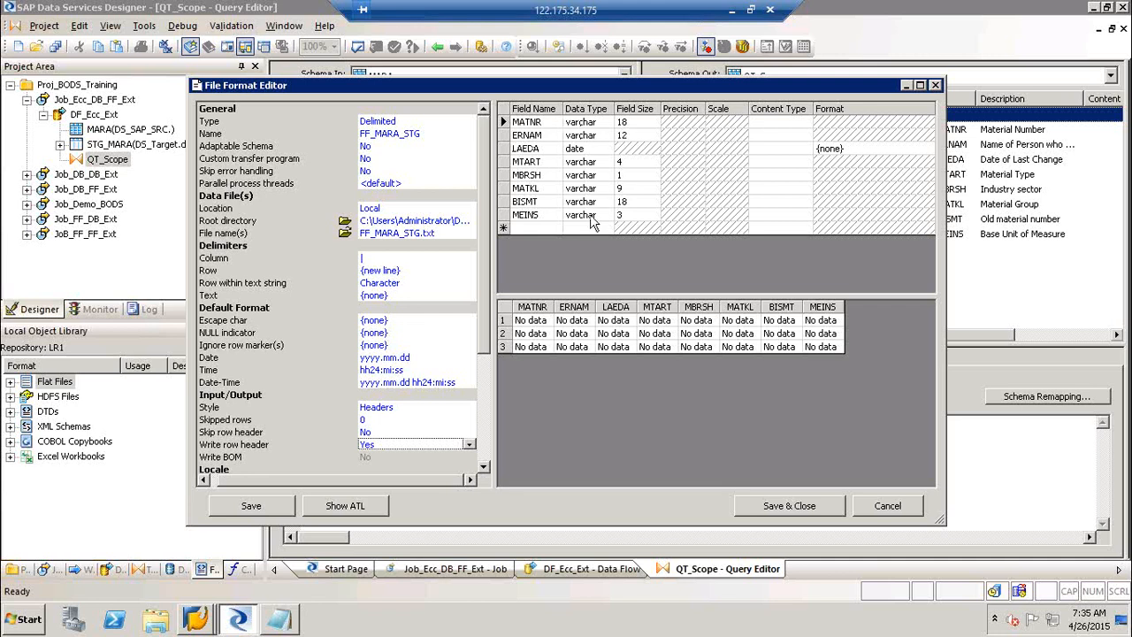
pyautogui.click(553, 126)
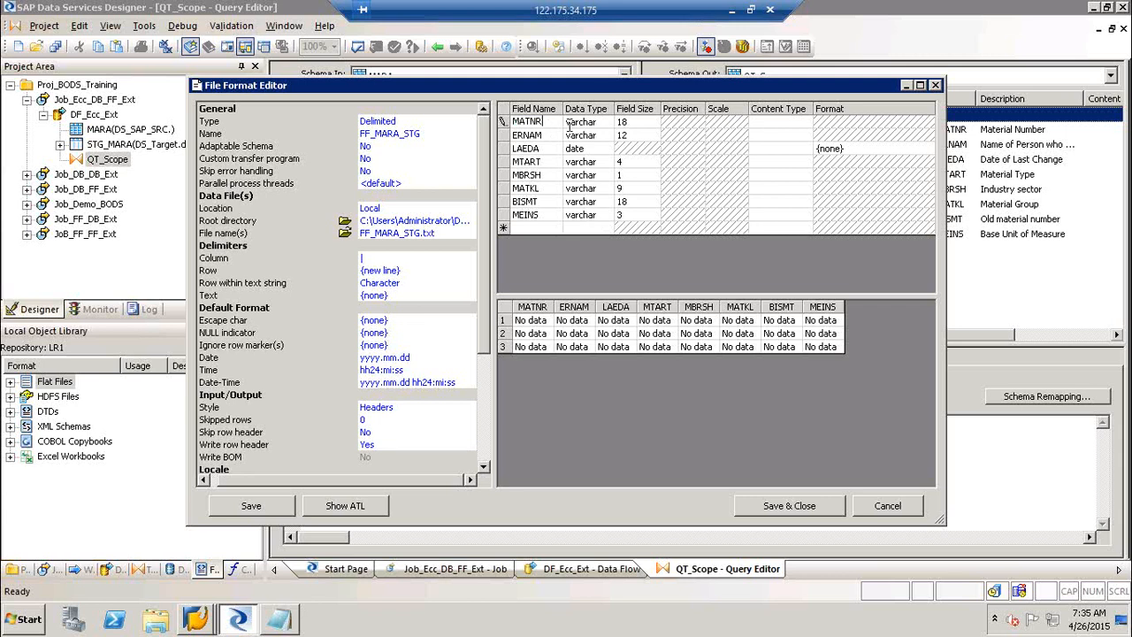
pyautogui.click(818, 509)
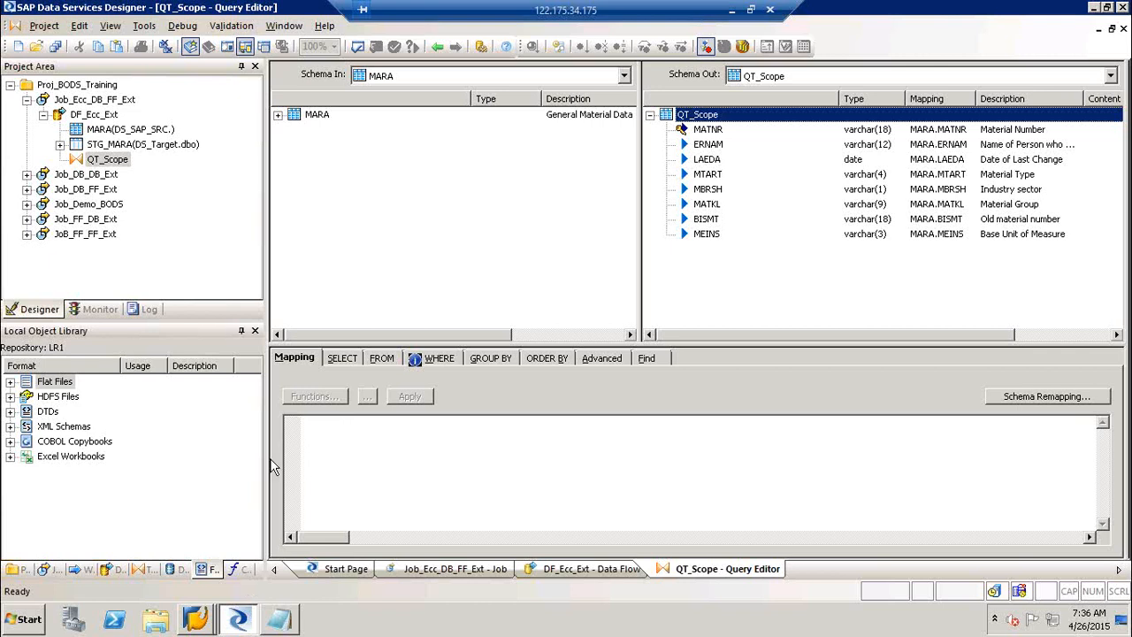
# Expand the Flat Files list and close the QT_Scope query editor to return to DF_Ecc_Ext.
pyautogui.click(10, 382)
pyautogui.click(103, 432)
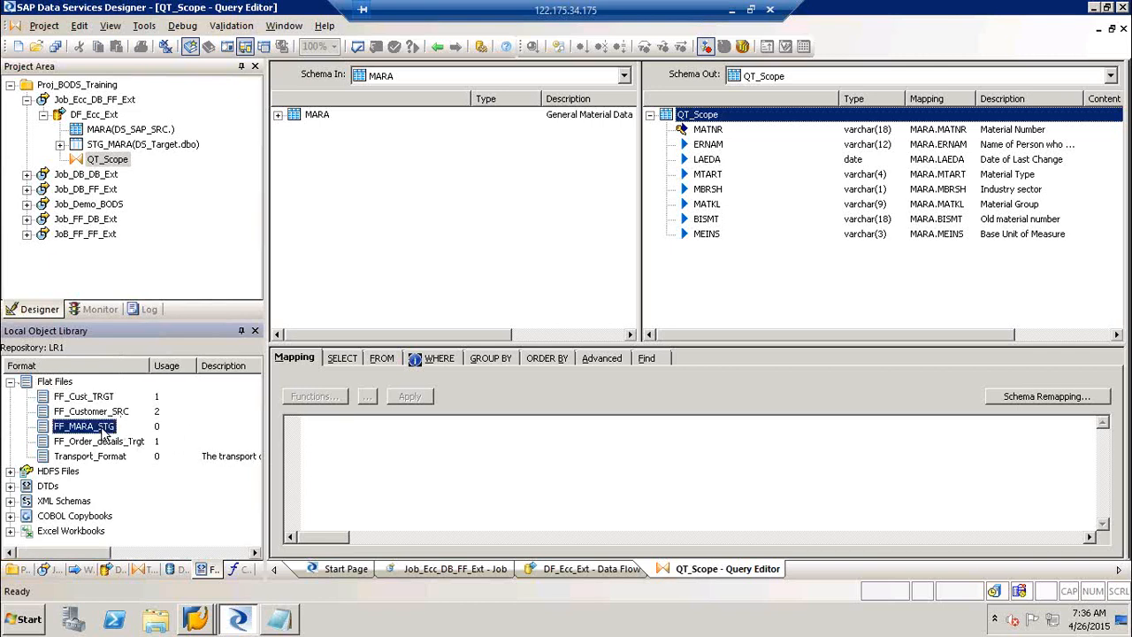
pyautogui.click(437, 47)
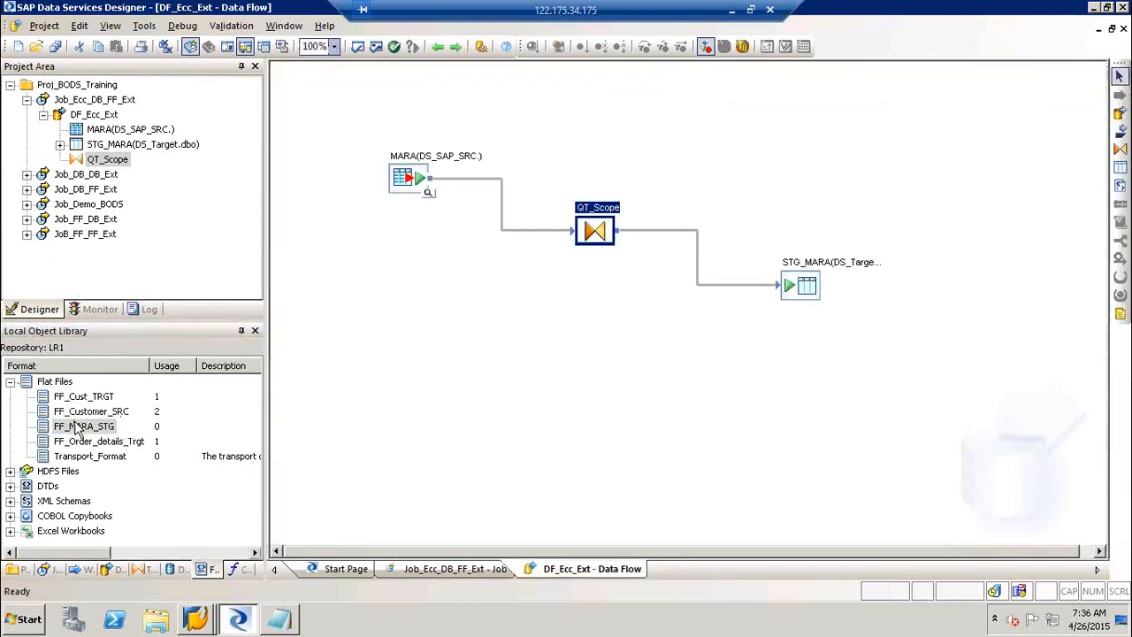
# Open FF_MARA_STG's settings for review and cancel without changes.
pyautogui.click(77, 429)
pyautogui.rightClick(77, 429)
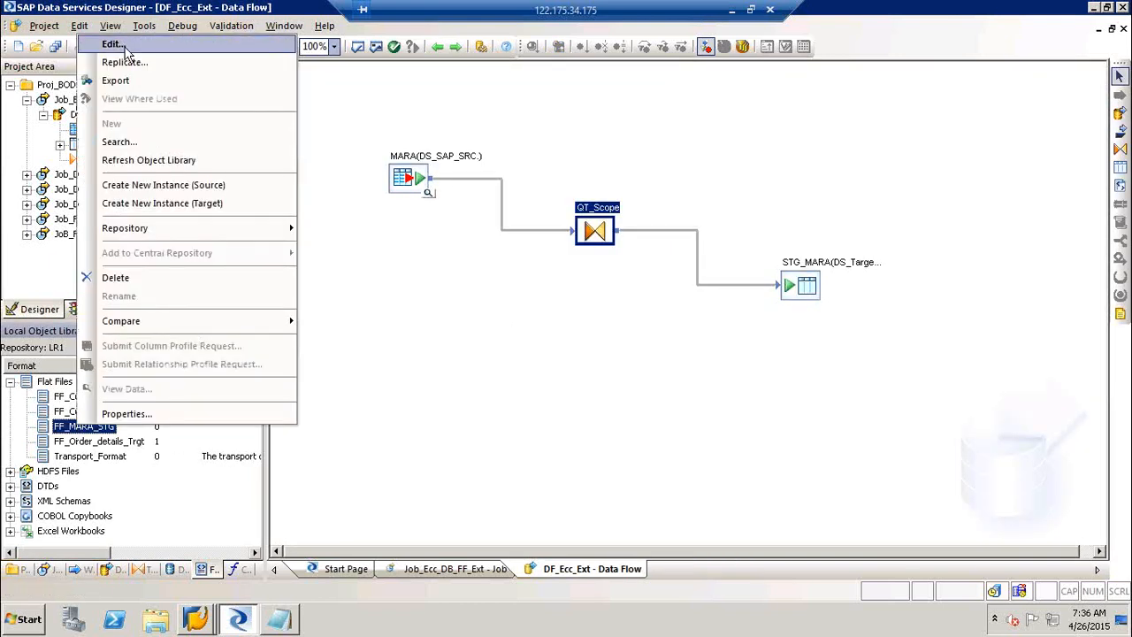
pyautogui.click(112, 44)
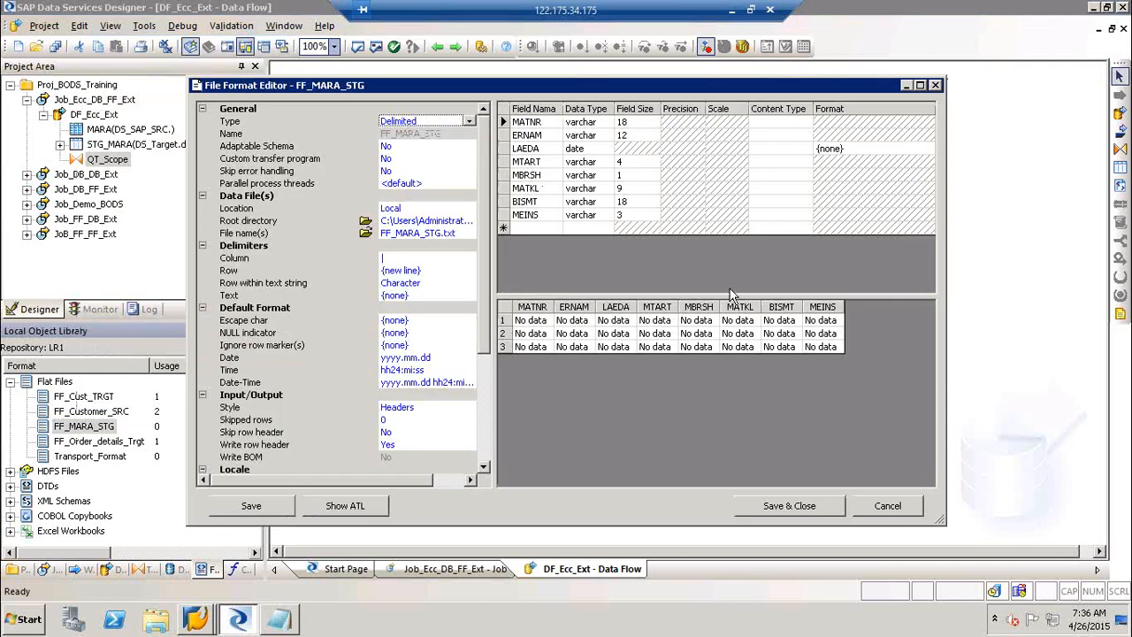
pyautogui.click(887, 506)
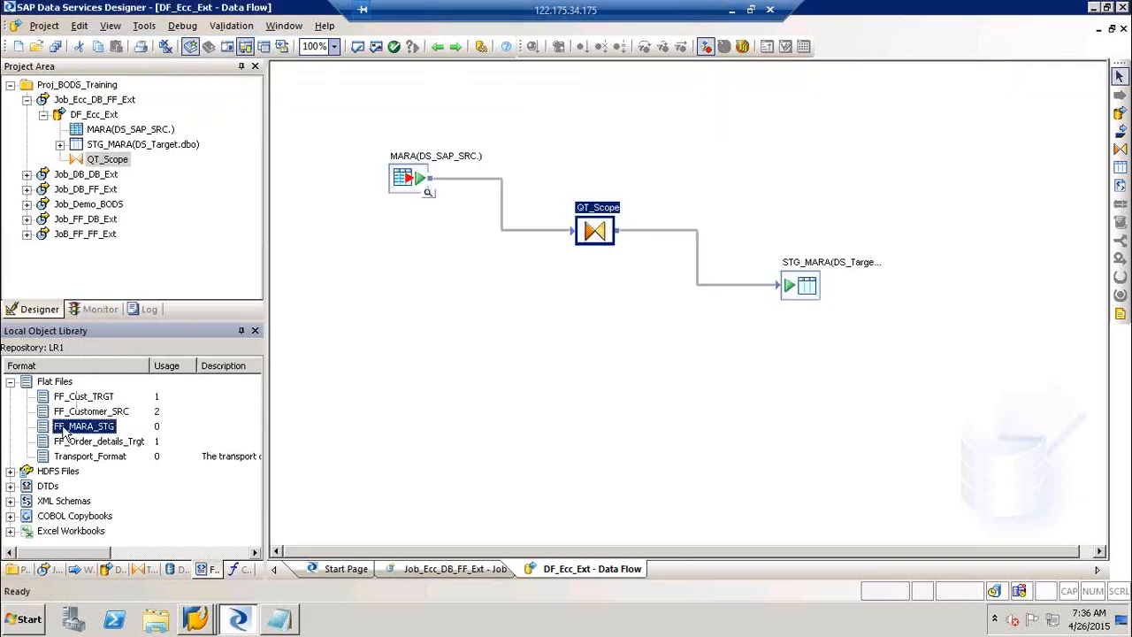
# Add FF_MARA_STG.txt as a target fed by QT_Scope and arrange it beside STG_MARA.
pyautogui.moveTo(63, 431); pyautogui.dragTo(739, 380)
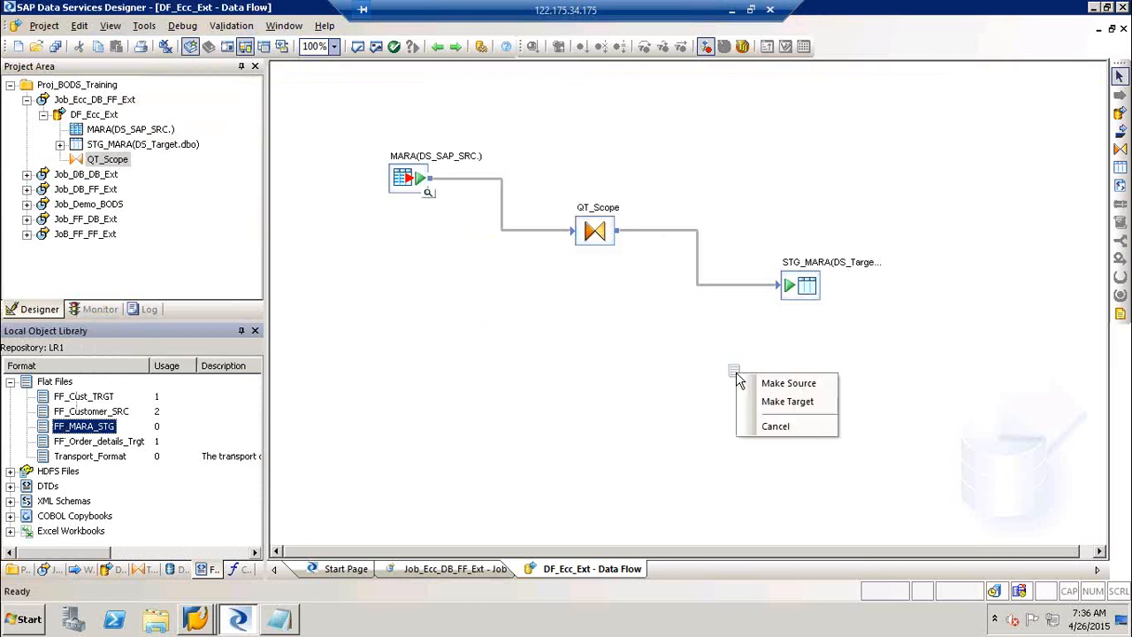
pyautogui.click(787, 401)
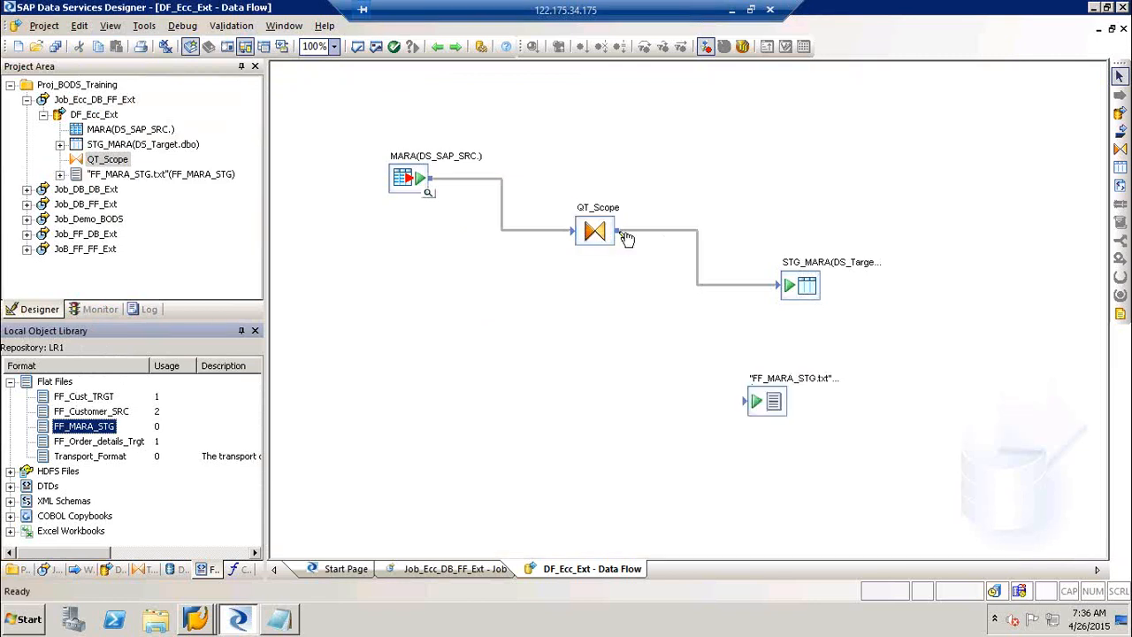
pyautogui.moveTo(620, 233); pyautogui.dragTo(751, 403)
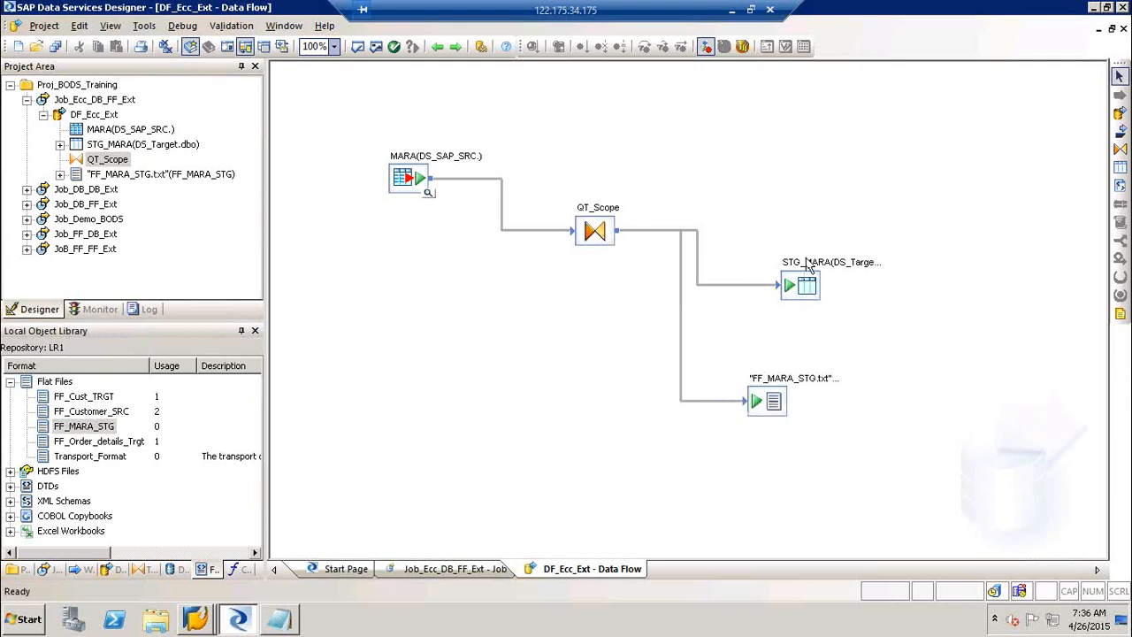
pyautogui.moveTo(809, 292); pyautogui.dragTo(813, 248)
pyautogui.moveTo(773, 416); pyautogui.dragTo(827, 369)
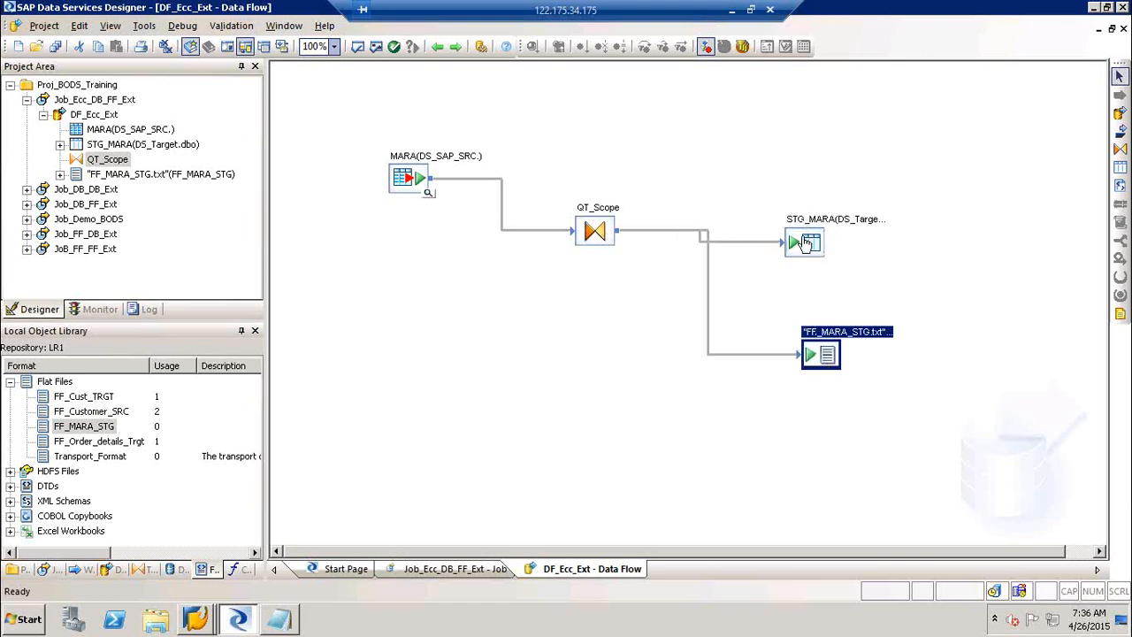
pyautogui.moveTo(805, 244); pyautogui.dragTo(833, 235)
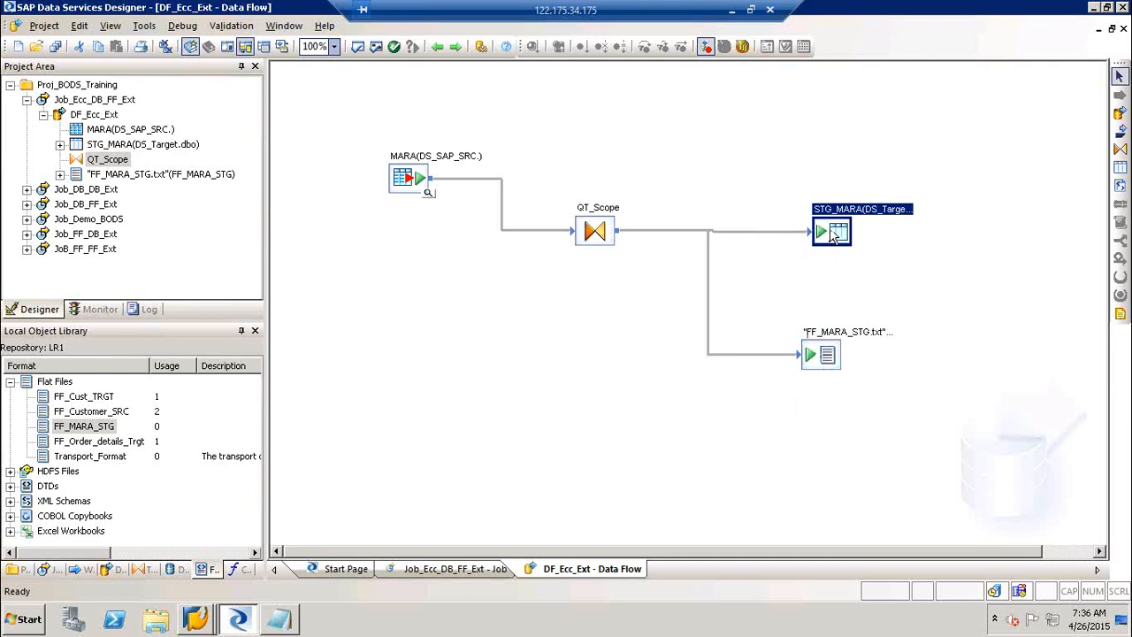
pyautogui.moveTo(832, 233); pyautogui.dragTo(832, 232)
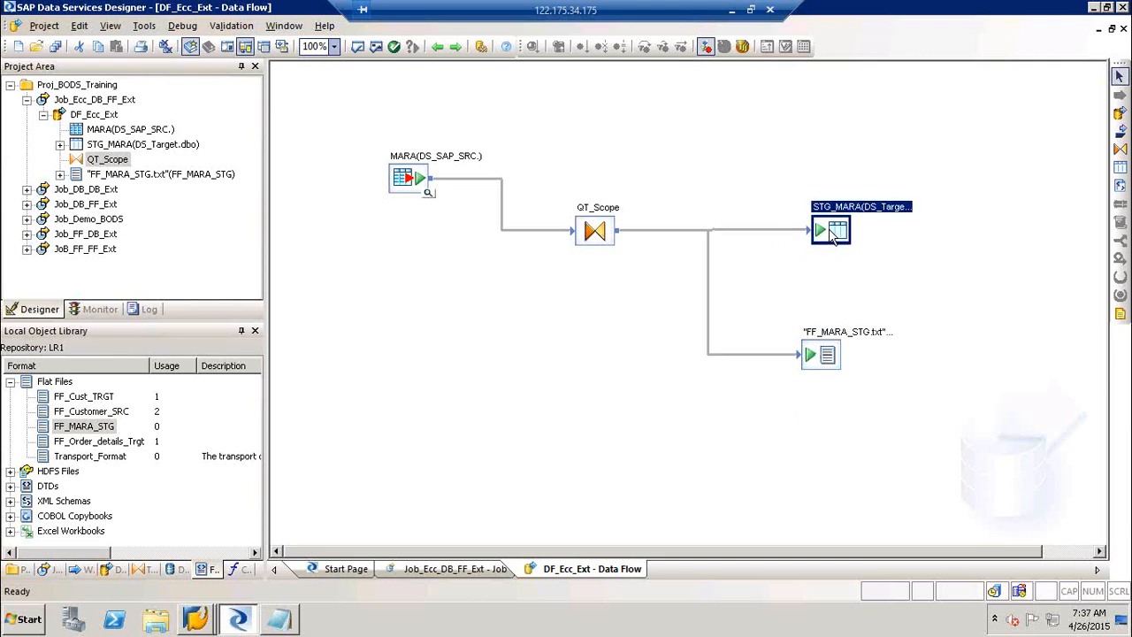
# Save all changes and validate the DF_Ecc_Ext data flow with no errors.
pyautogui.click(56, 46)
pyautogui.click(457, 400)
pyautogui.click(377, 47)
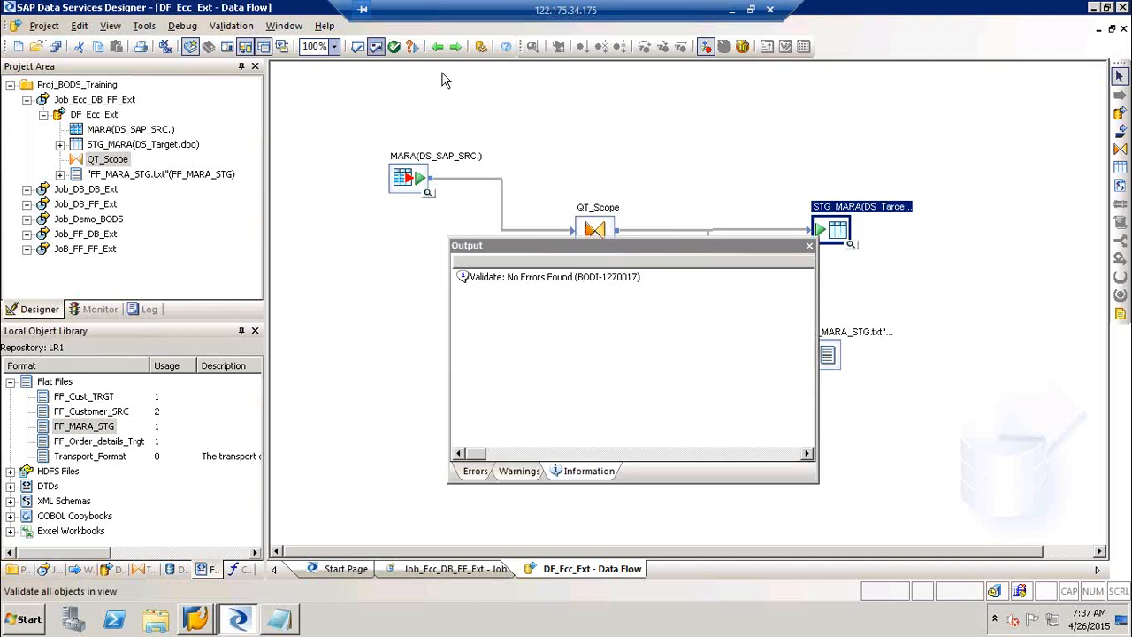
pyautogui.click(809, 246)
pyautogui.click(124, 100)
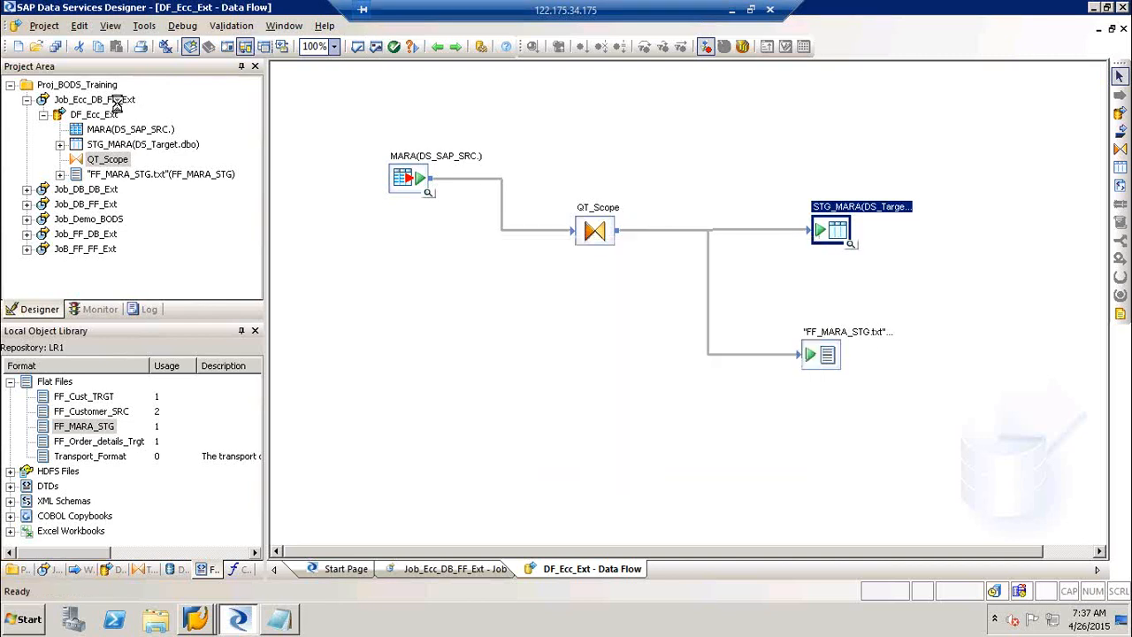
# Execute Job_Ecc_DB_FF_Ext, check the 17223 loaded rows in the monitor, and reopen DF_Ecc_Ext.
pyautogui.rightClick(119, 101)
pyautogui.click(148, 114)
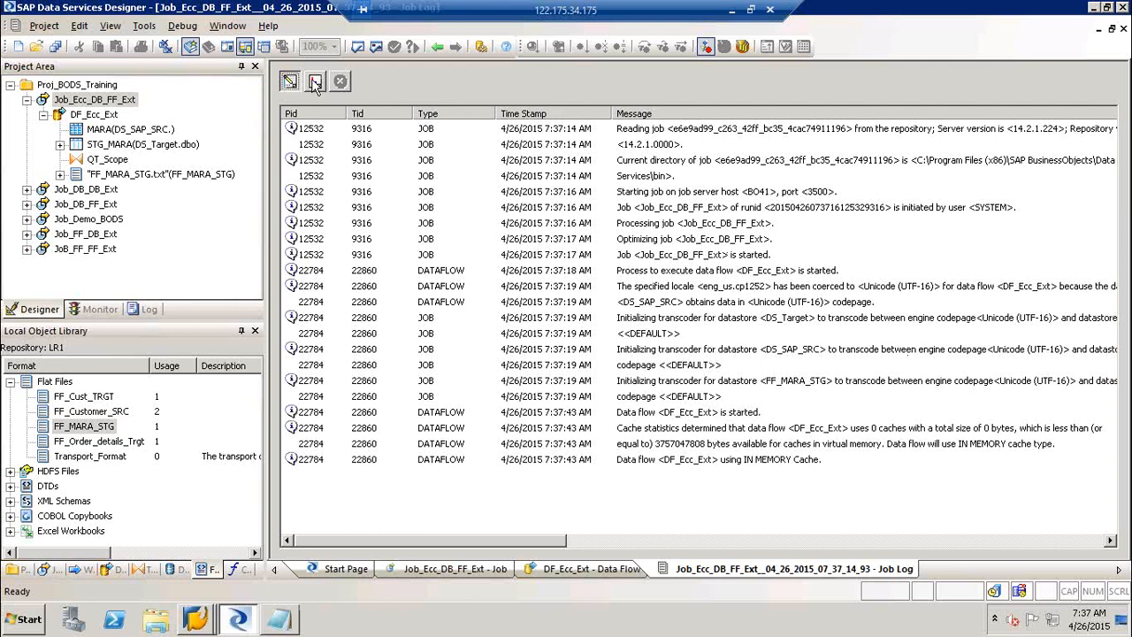
pyautogui.click(314, 82)
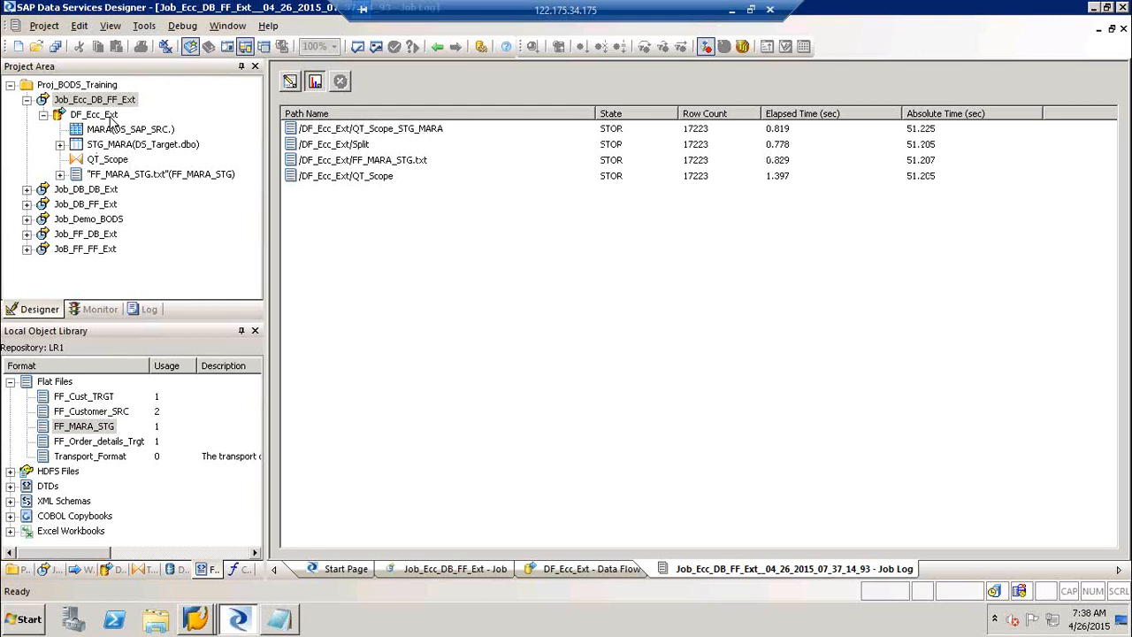
pyautogui.doubleClick(108, 116)
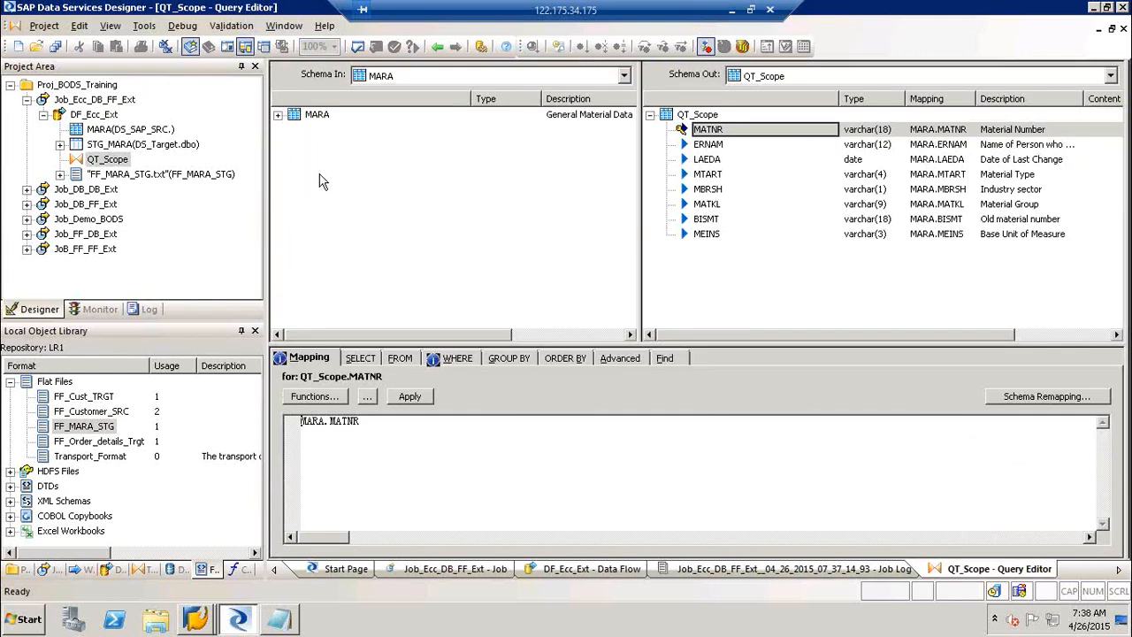
# Edit QT_Scope's WHERE filter, deleting the leftover 'MARA.MATNR =' line.
pyautogui.click(469, 359)
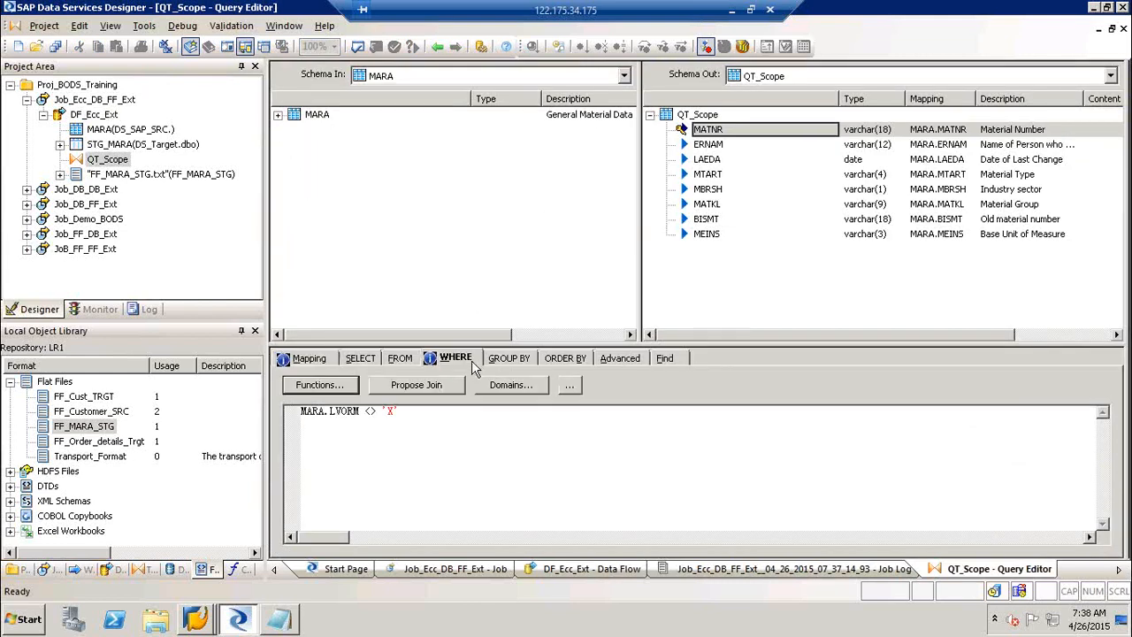
pyautogui.click(278, 116)
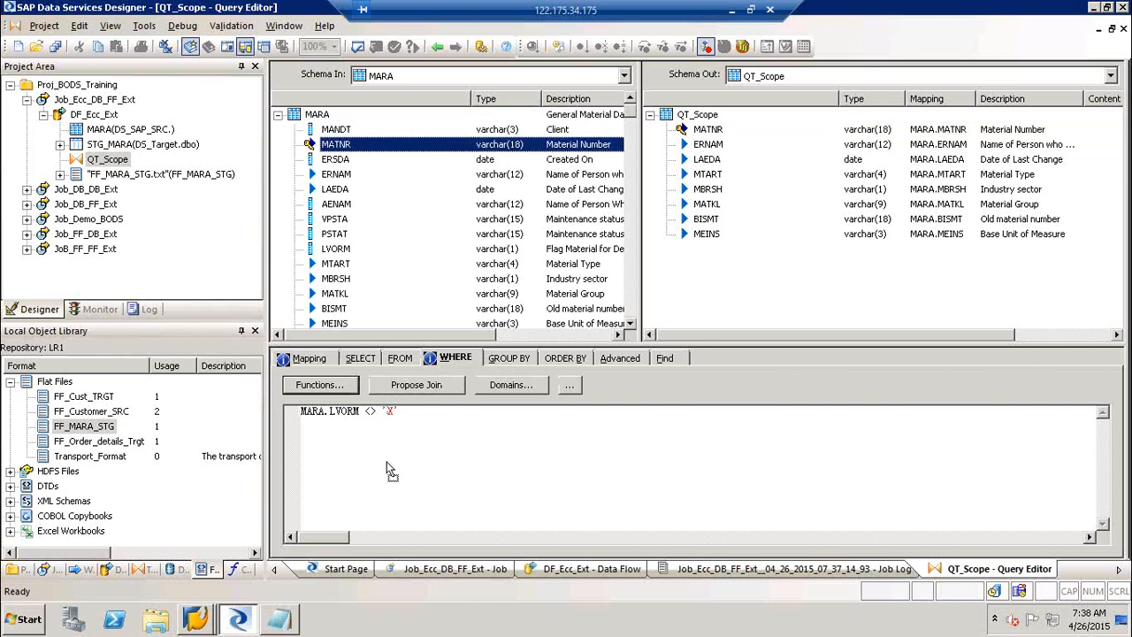
pyautogui.moveTo(387, 463); pyautogui.dragTo(444, 419)
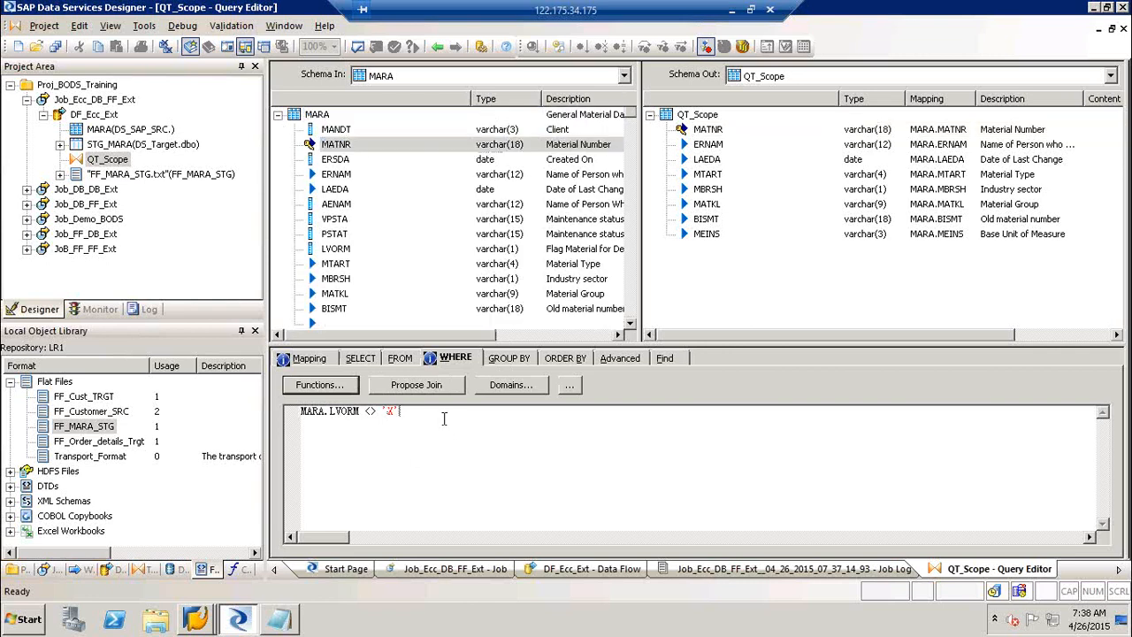
pyautogui.click(399, 412)
pyautogui.press('Return')
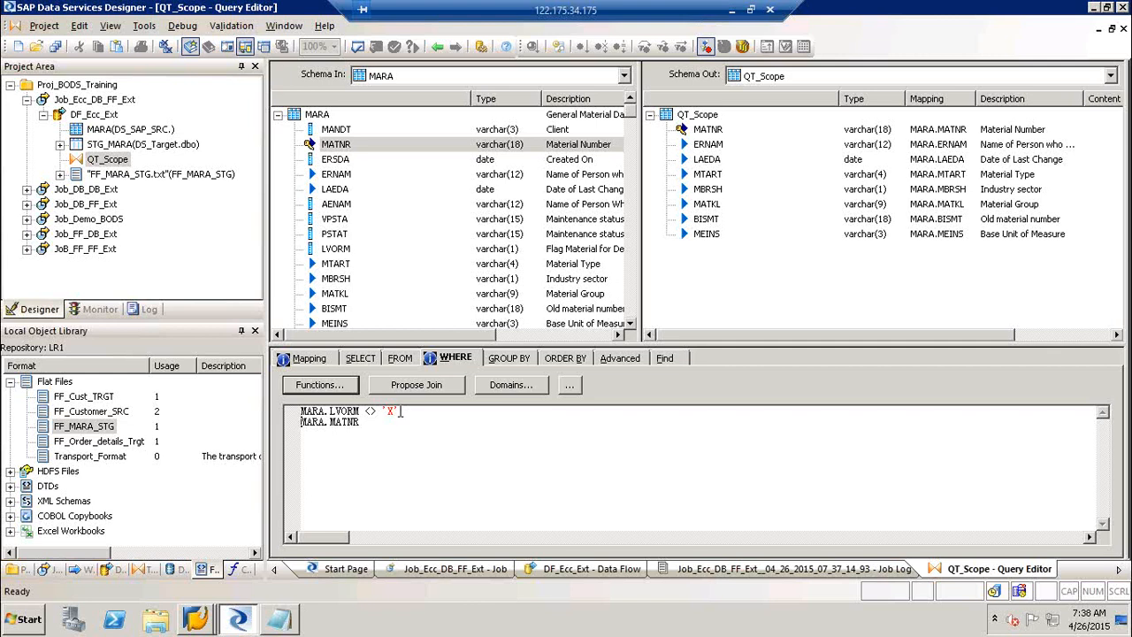
pyautogui.click(386, 422)
pyautogui.write('=')
pyautogui.click(278, 114)
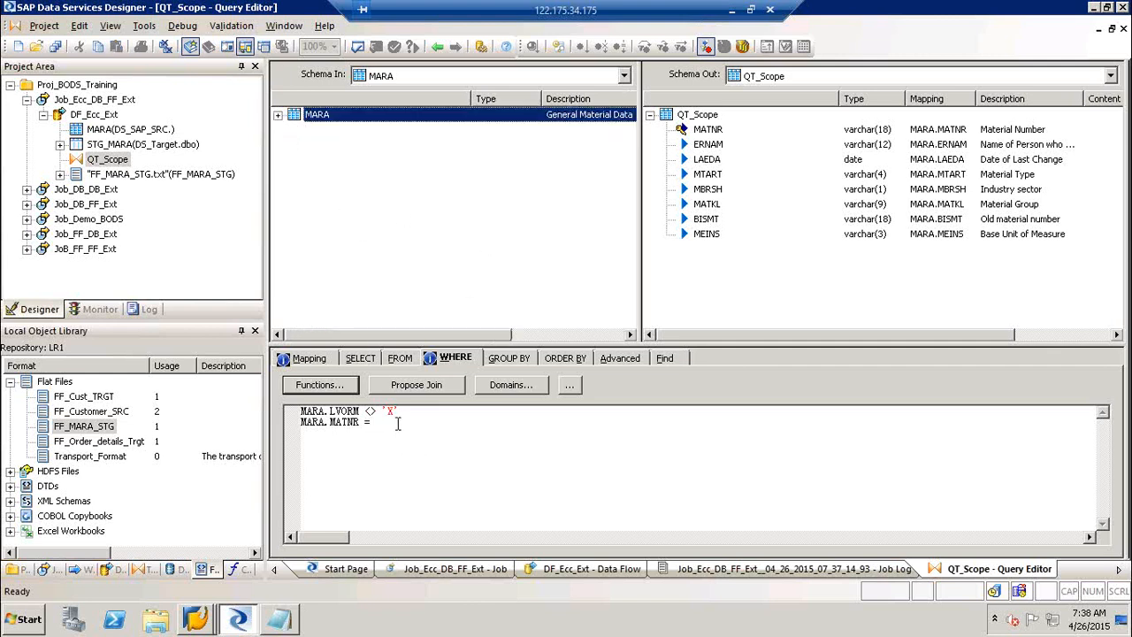
pyautogui.moveTo(398, 422); pyautogui.dragTo(246, 431)
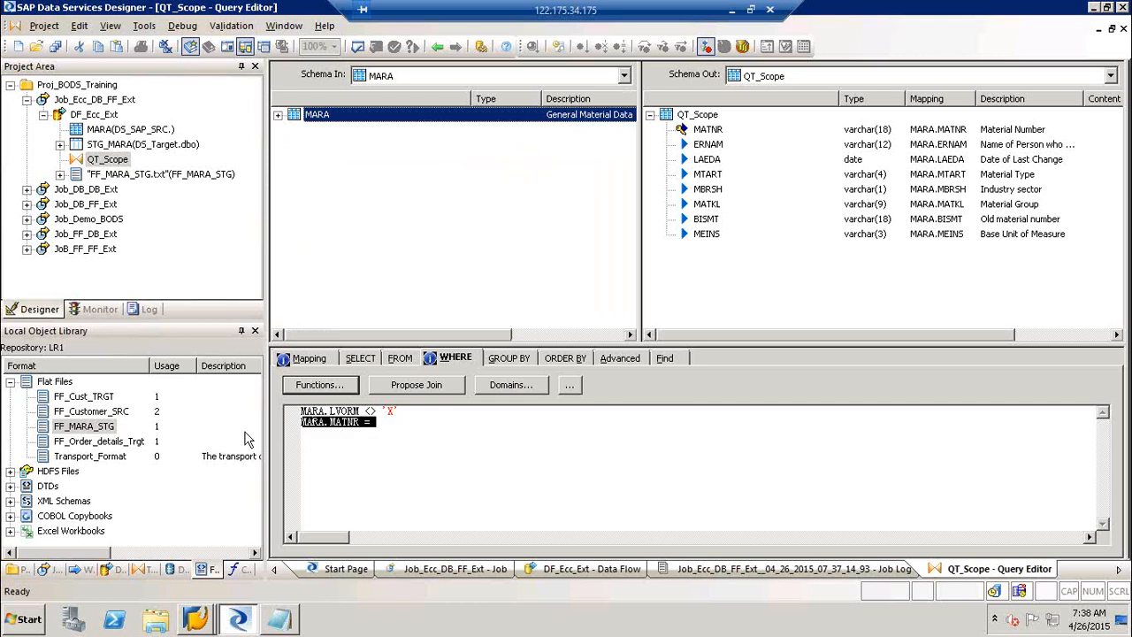
pyautogui.press('Delete')
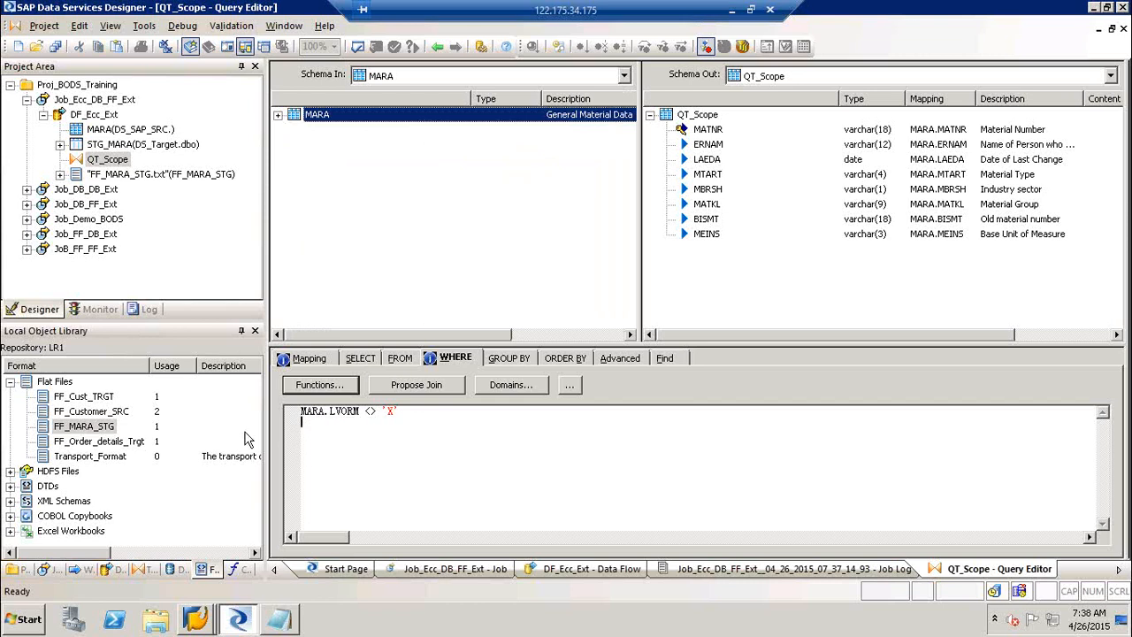
pyautogui.click(394, 205)
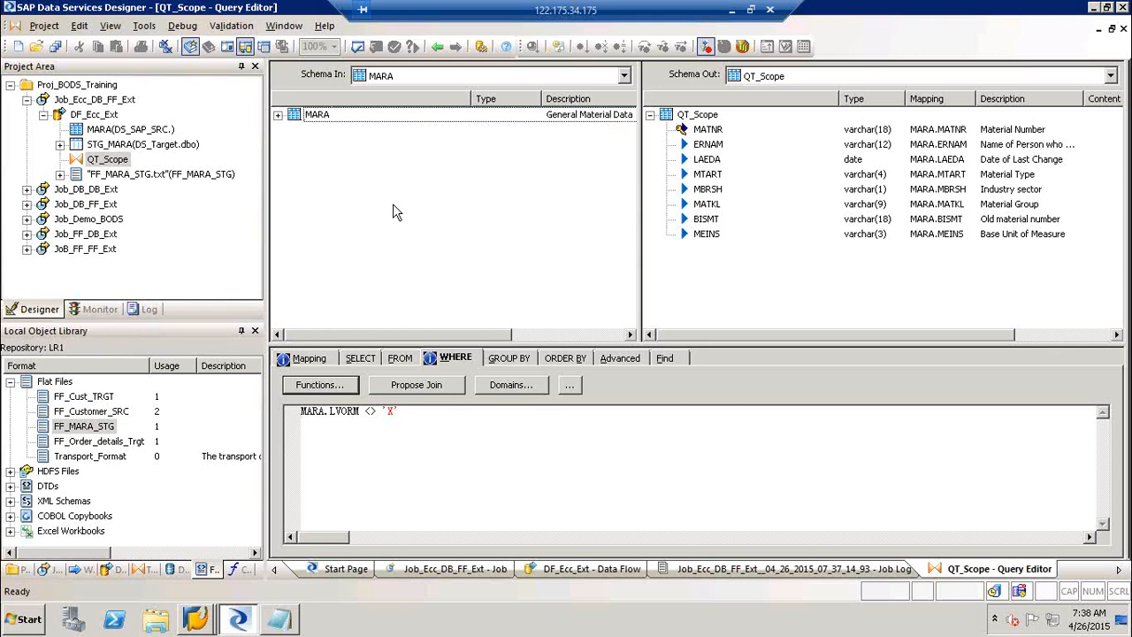
# Map MARA's LVORM column into QT_Scope's output schema.
pyautogui.click(278, 116)
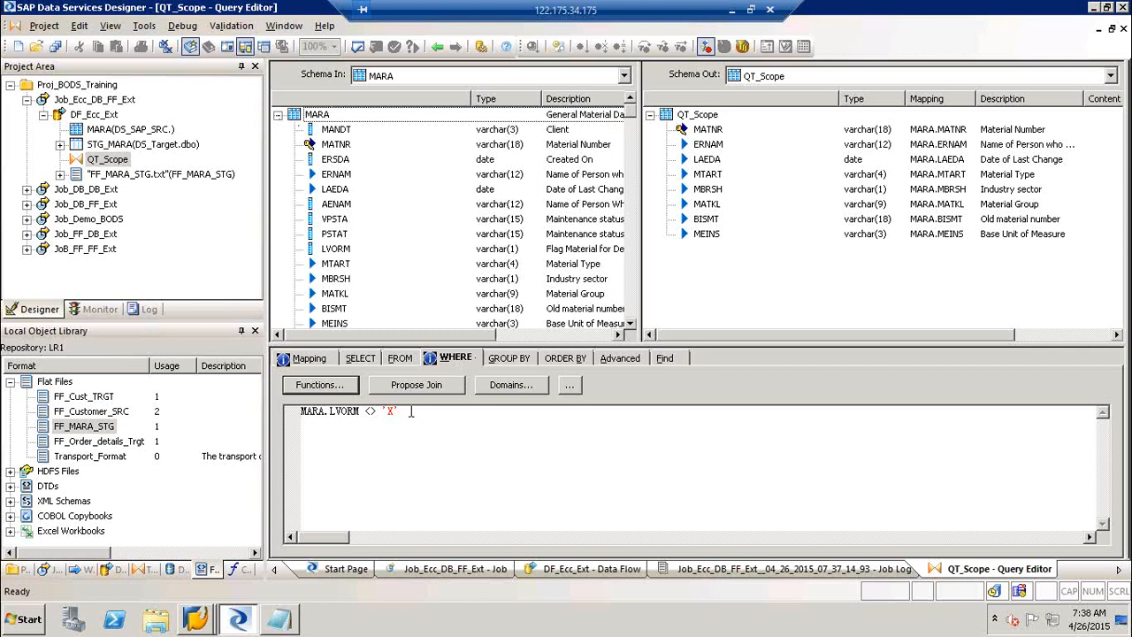
pyautogui.moveTo(411, 411); pyautogui.dragTo(239, 416)
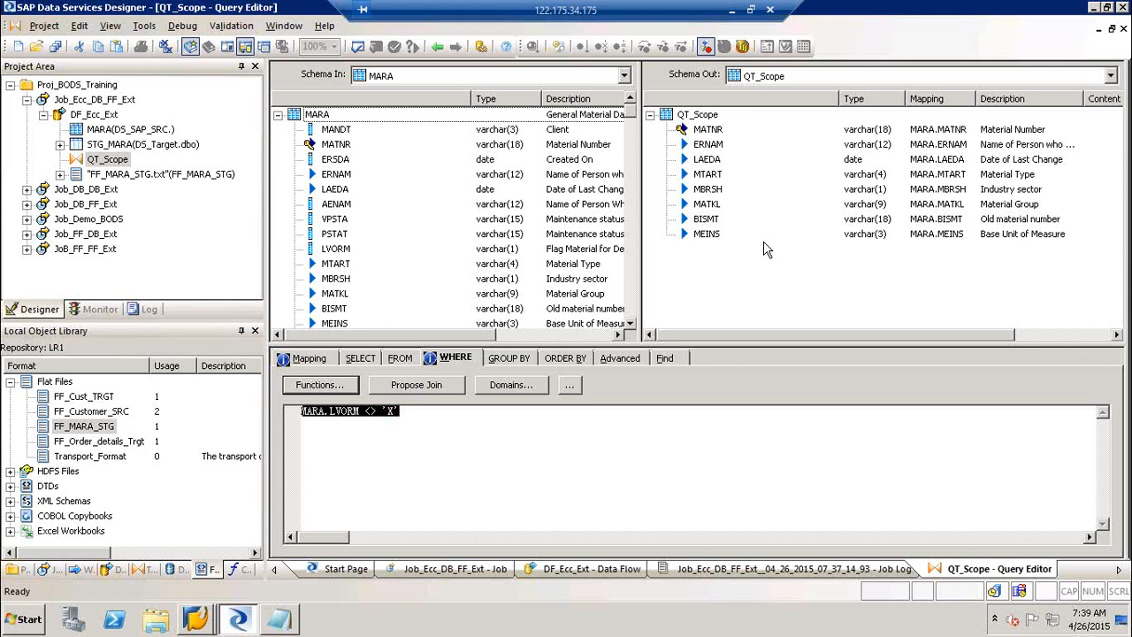
pyautogui.click(334, 192)
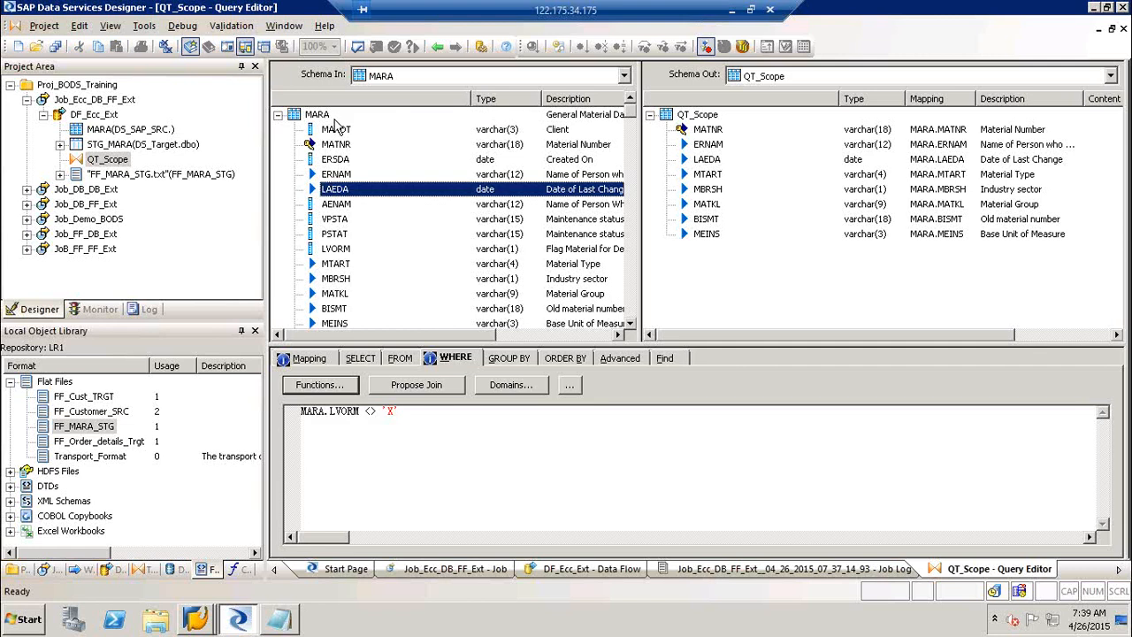
pyautogui.moveTo(335, 251); pyautogui.dragTo(752, 276)
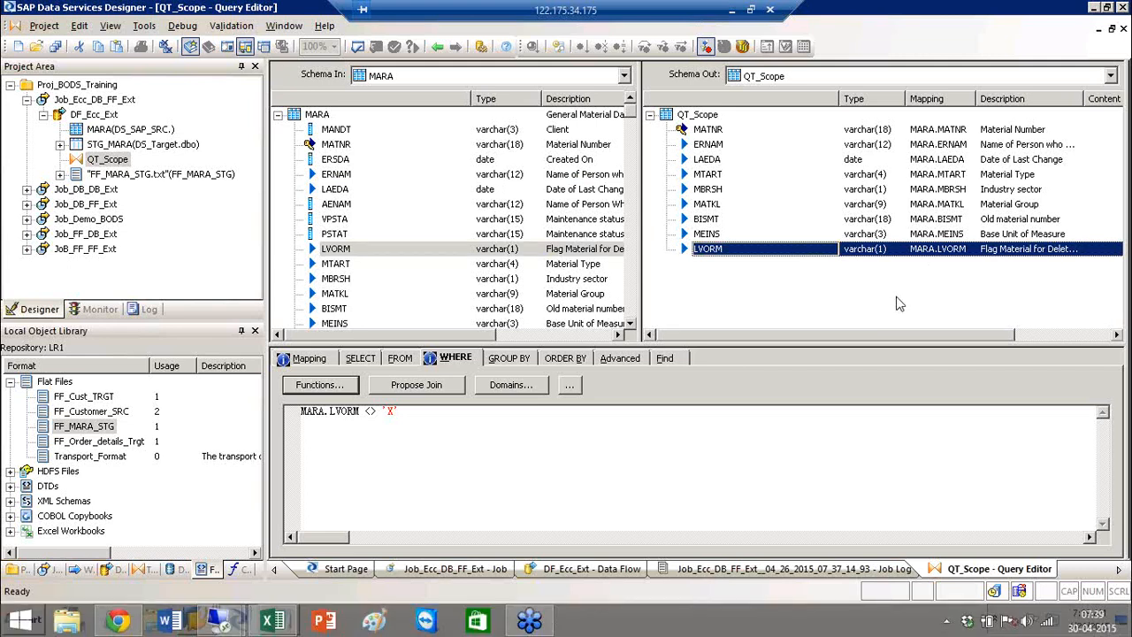
# Back in DF_Ecc_Ext, preview STG_MARA's rows, then open the FF_MARA_STG.txt output file.
pyautogui.click(434, 42)
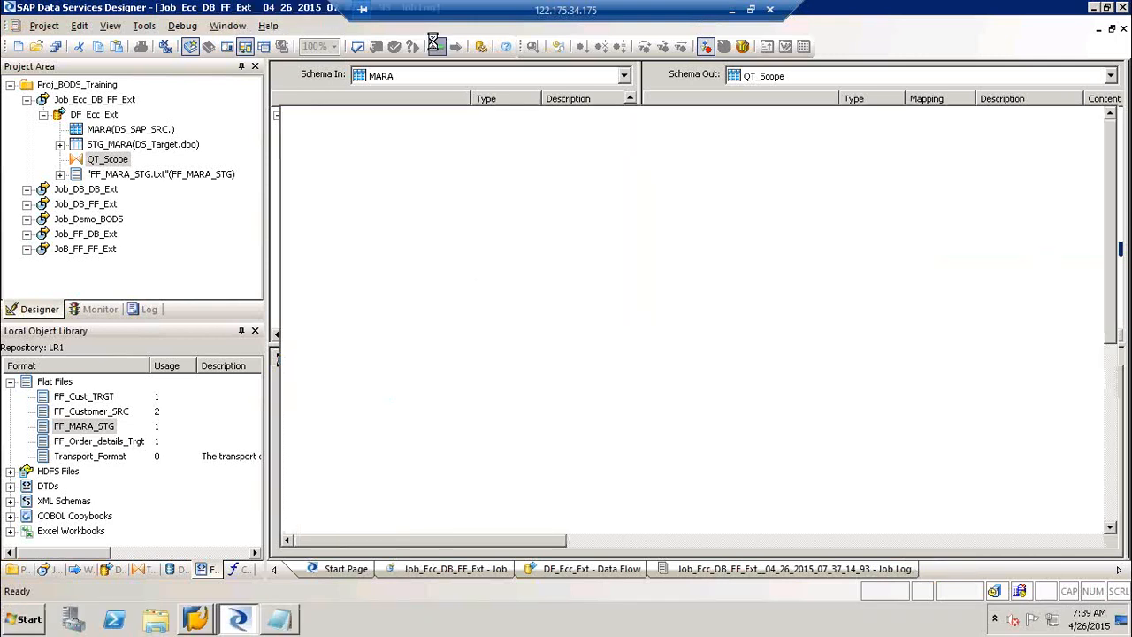
pyautogui.click(854, 249)
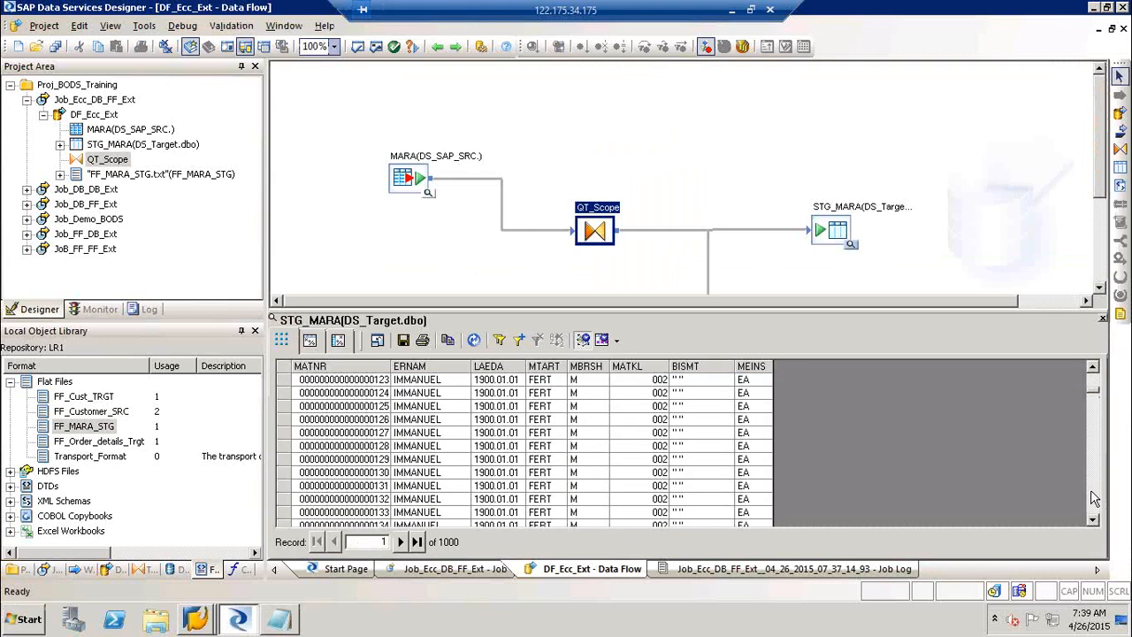
pyautogui.click(1103, 320)
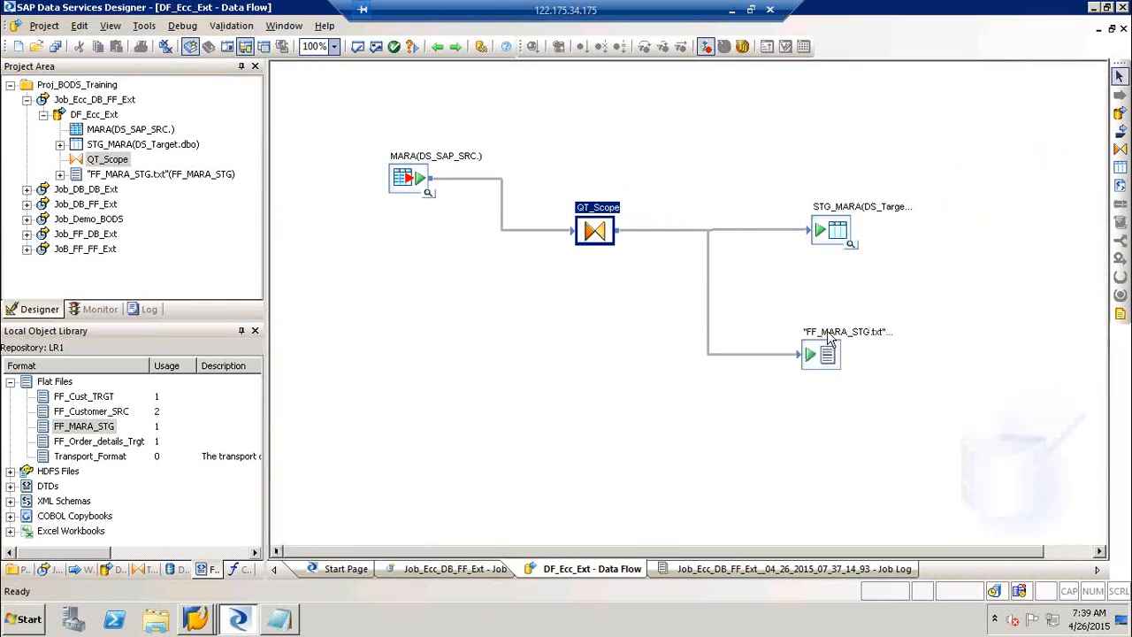
pyautogui.click(828, 333)
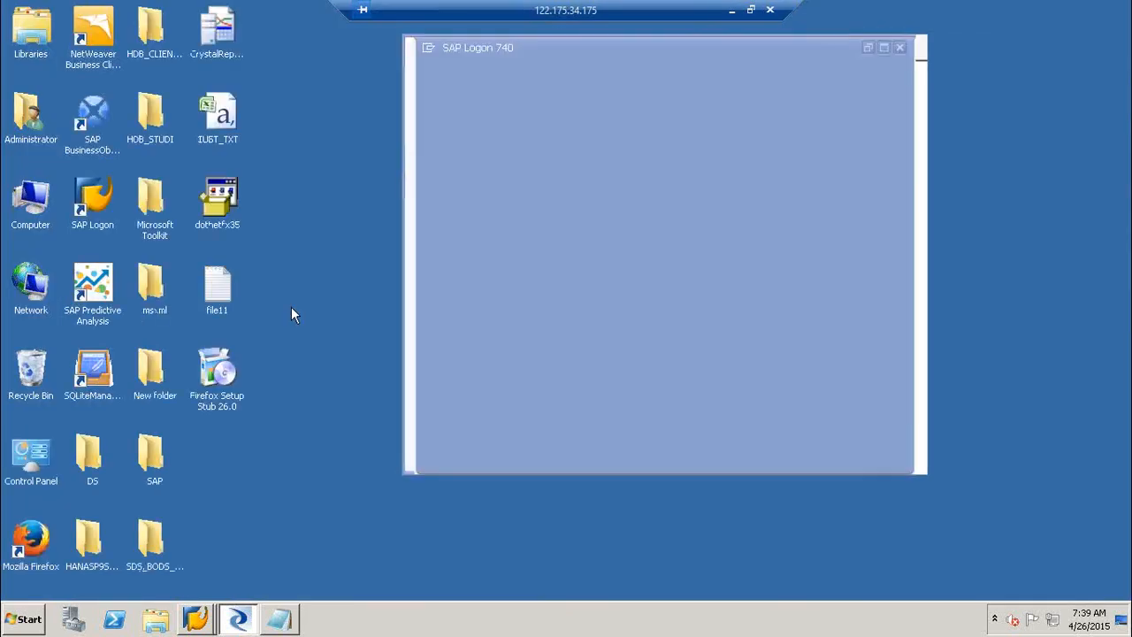
# Select all the FF_MARA_STG text in Notepad and launch Excel from the Run prompt.
pyautogui.hotkey('ctrl', 'a')
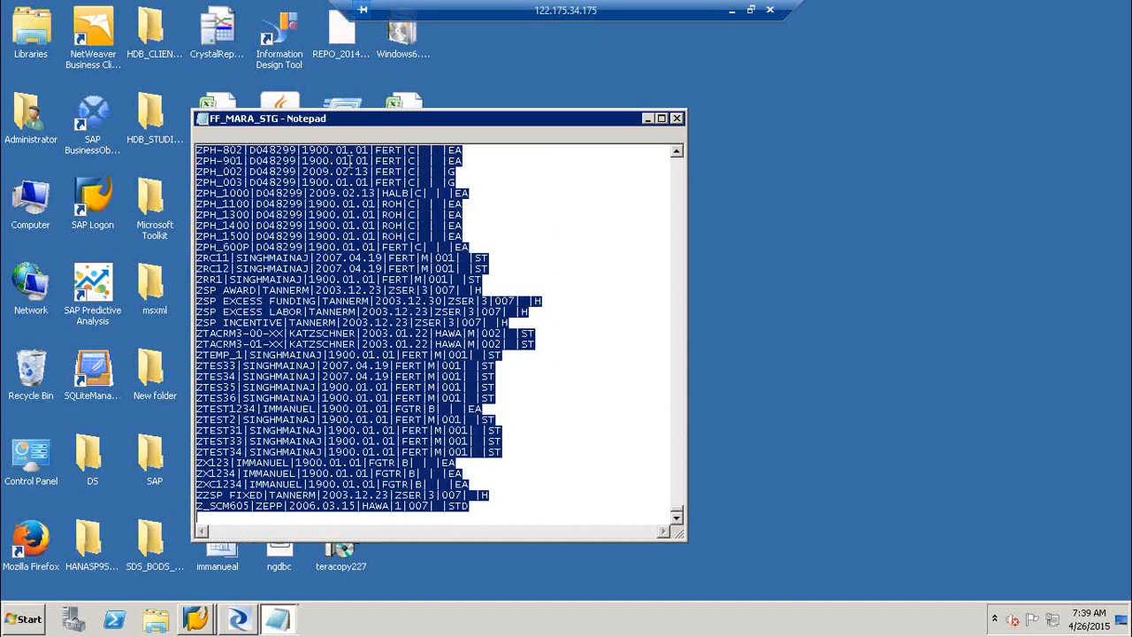
pyautogui.press('super+r')
pyautogui.write('excel')
pyautogui.press('Return')
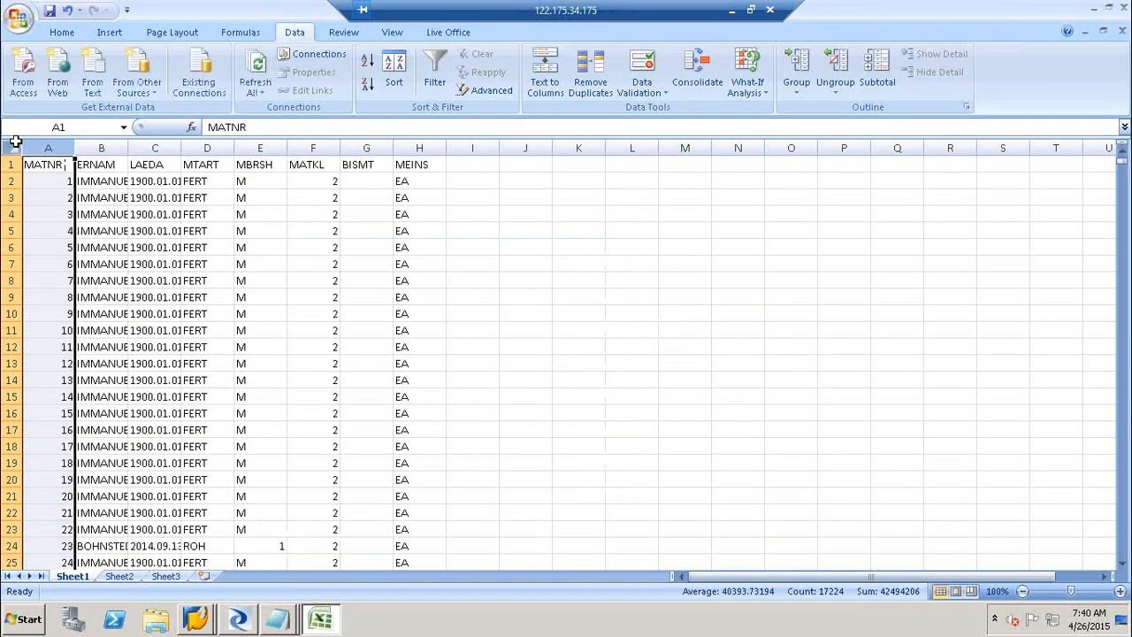
# Autofit all columns of the split MARA data, then minimize Excel and restore Designer.
pyautogui.click(15, 141)
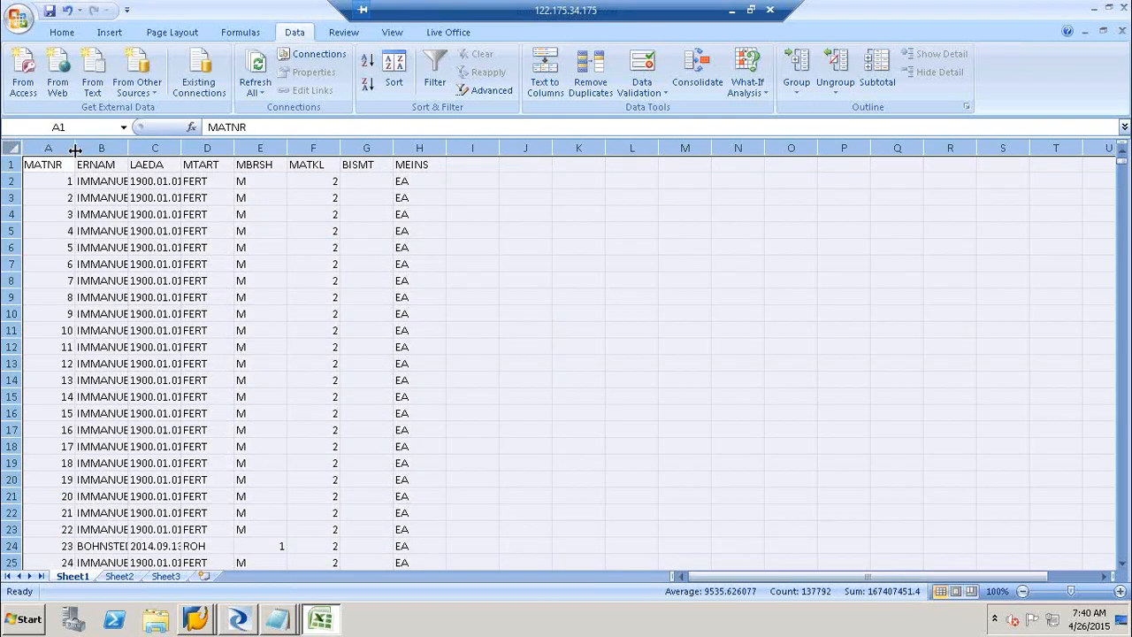
pyautogui.doubleClick(75, 150)
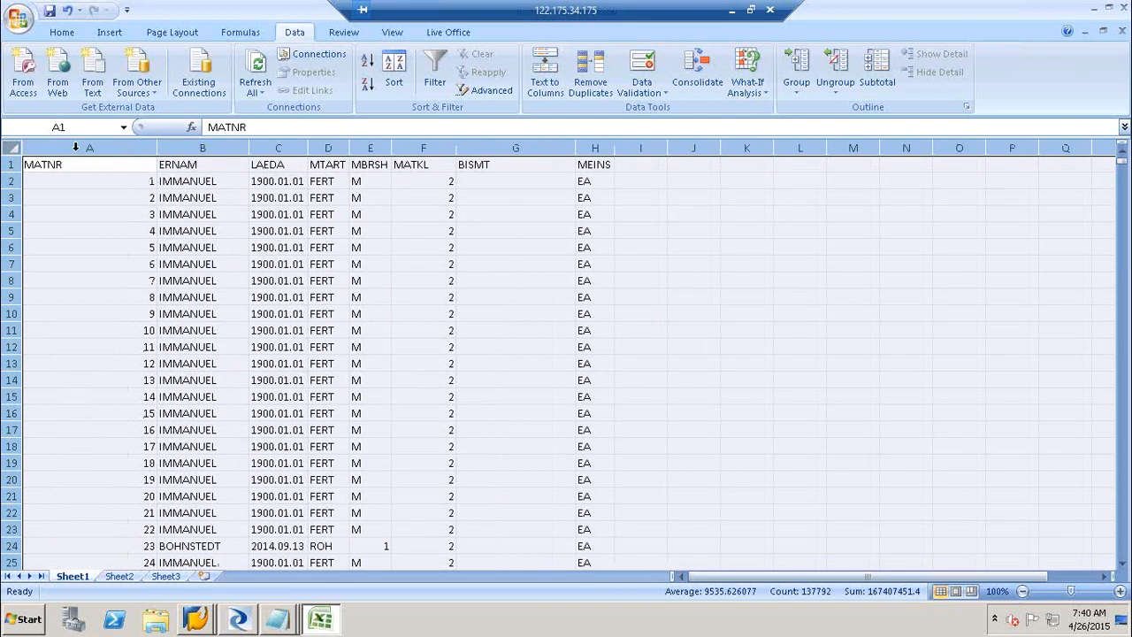
pyautogui.click(75, 148)
pyautogui.click(320, 619)
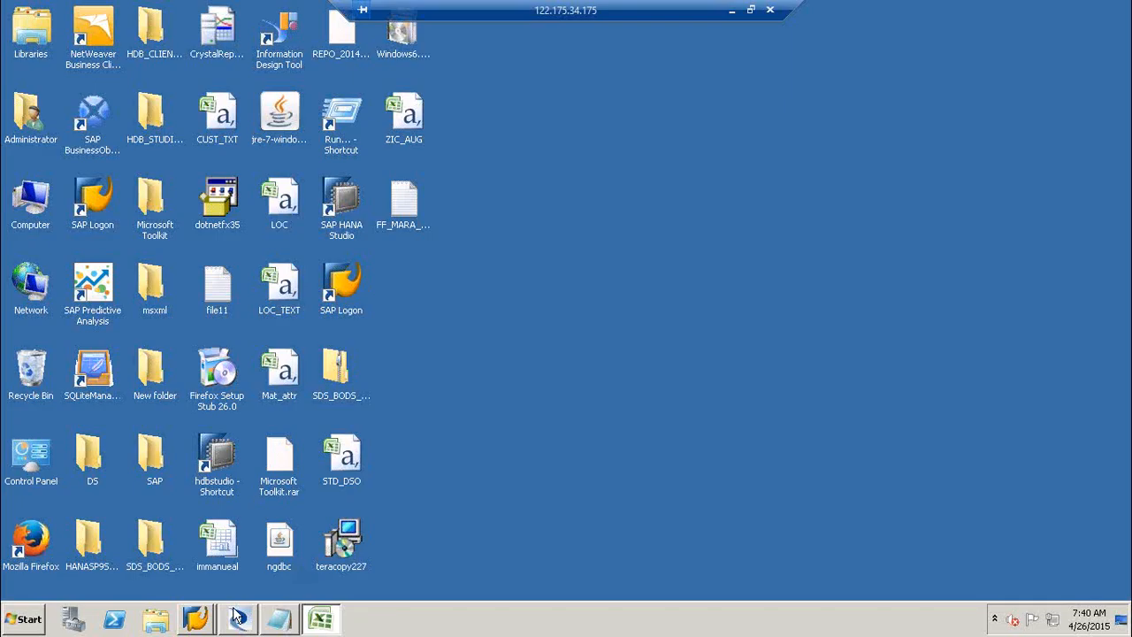
pyautogui.click(237, 616)
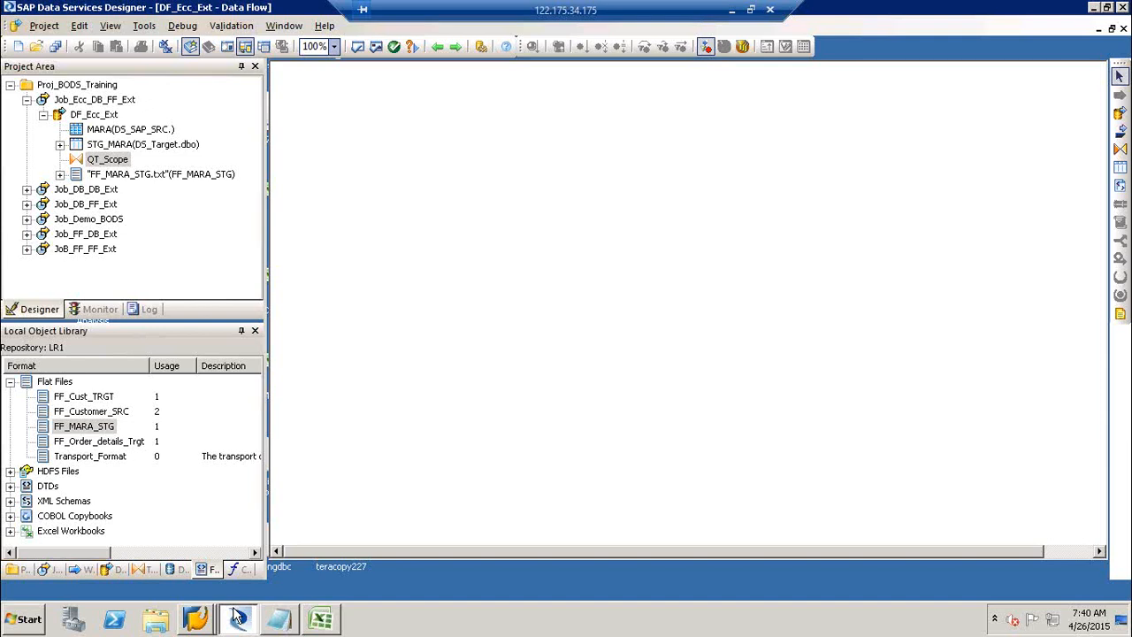
# Check SAP's MARA data browser against STG_MARA's previewed rows, then select QT_Scope.
pyautogui.moveTo(200, 624)
pyautogui.click(177, 587)
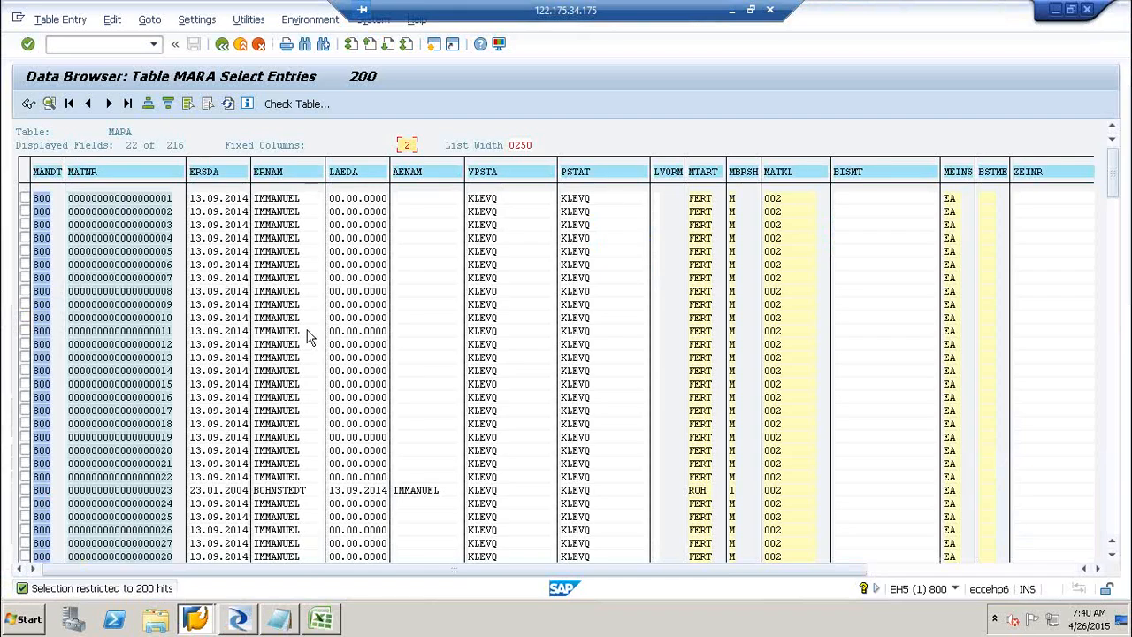
pyautogui.click(241, 631)
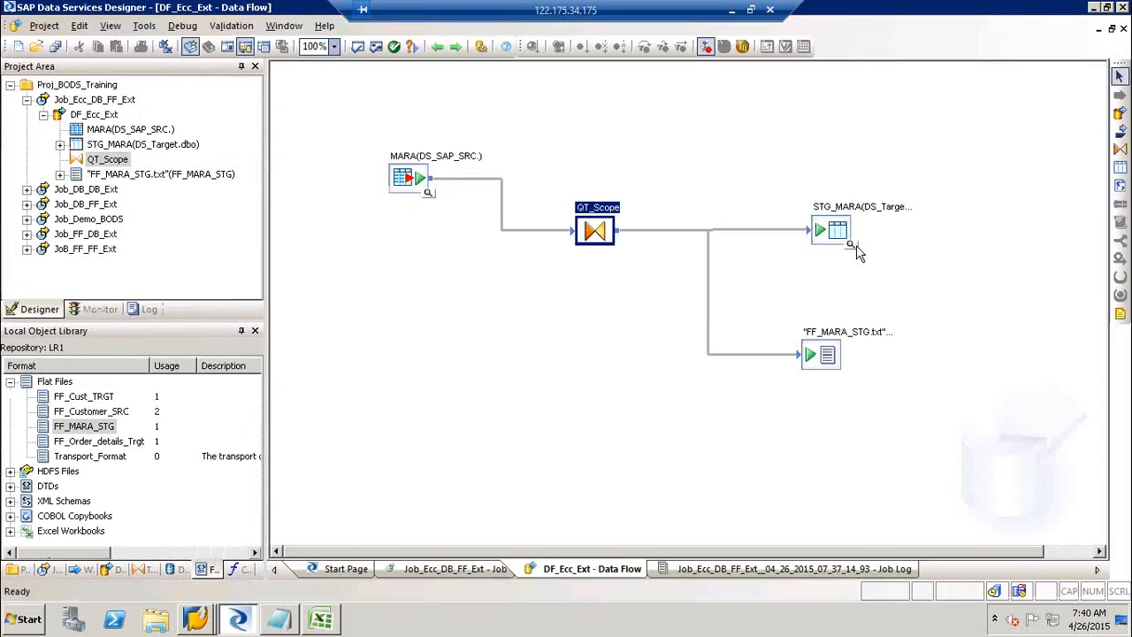
pyautogui.click(852, 244)
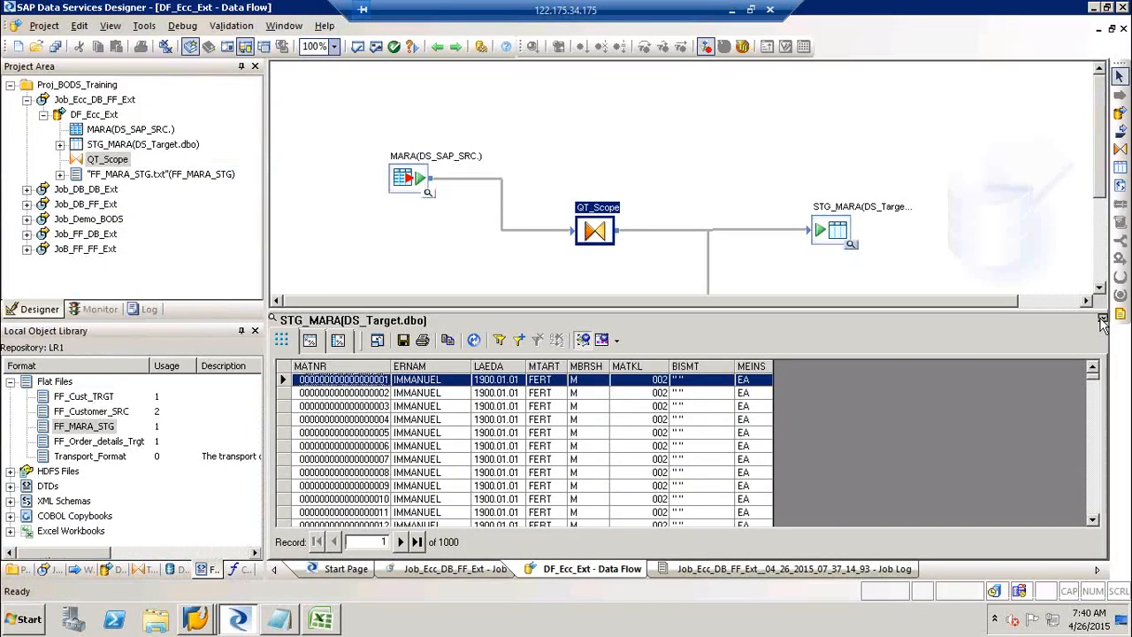
pyautogui.click(828, 354)
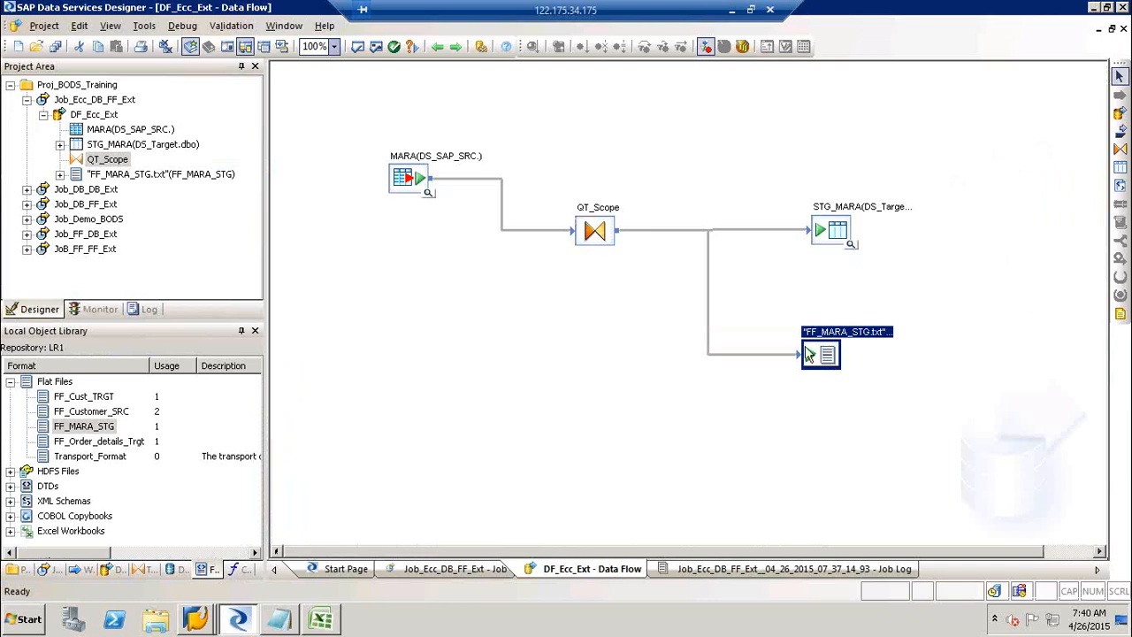
pyautogui.click(604, 241)
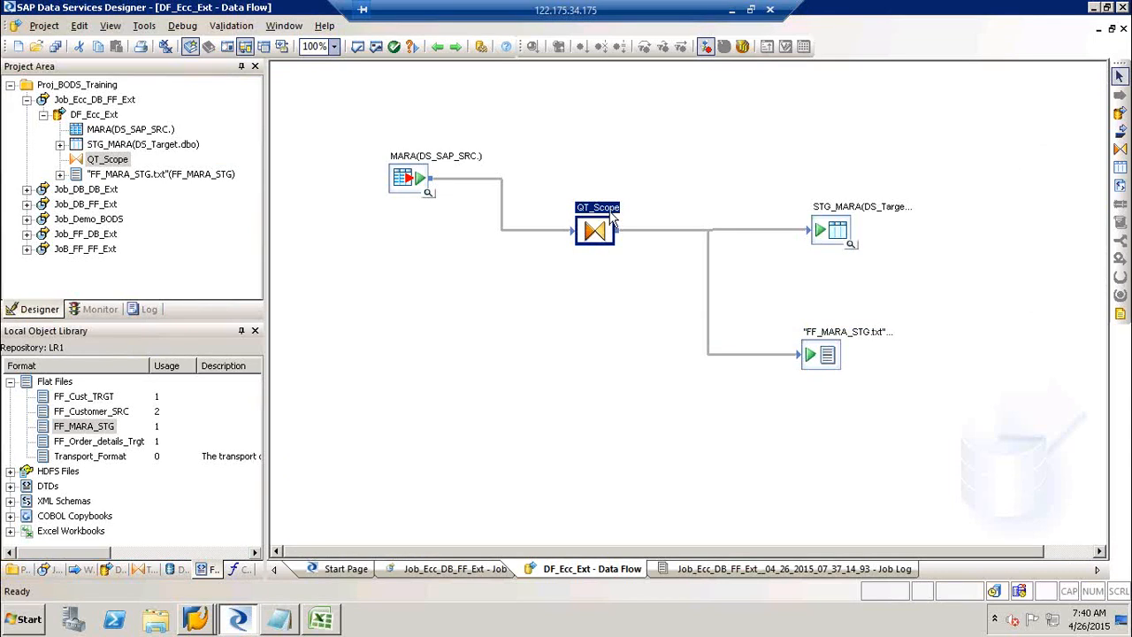
# Map MARA.VPSTA into QT_Scope's output, check the LVORM <> 'X' filter, and return to DF_Ecc_Ext.
pyautogui.click(610, 211)
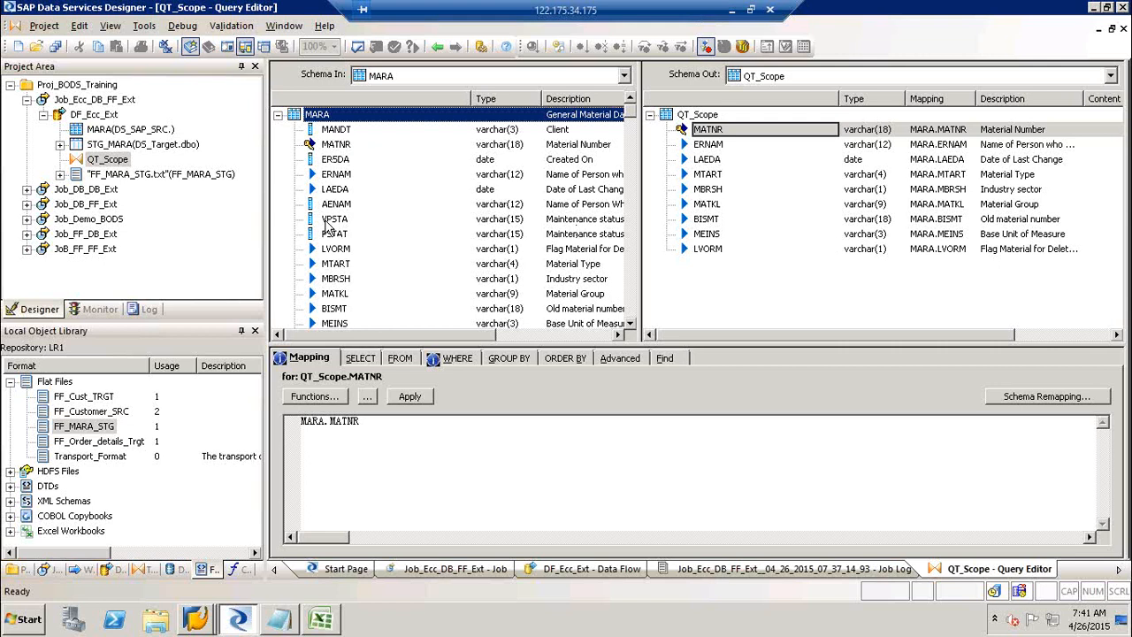
pyautogui.moveTo(327, 226); pyautogui.dragTo(748, 288)
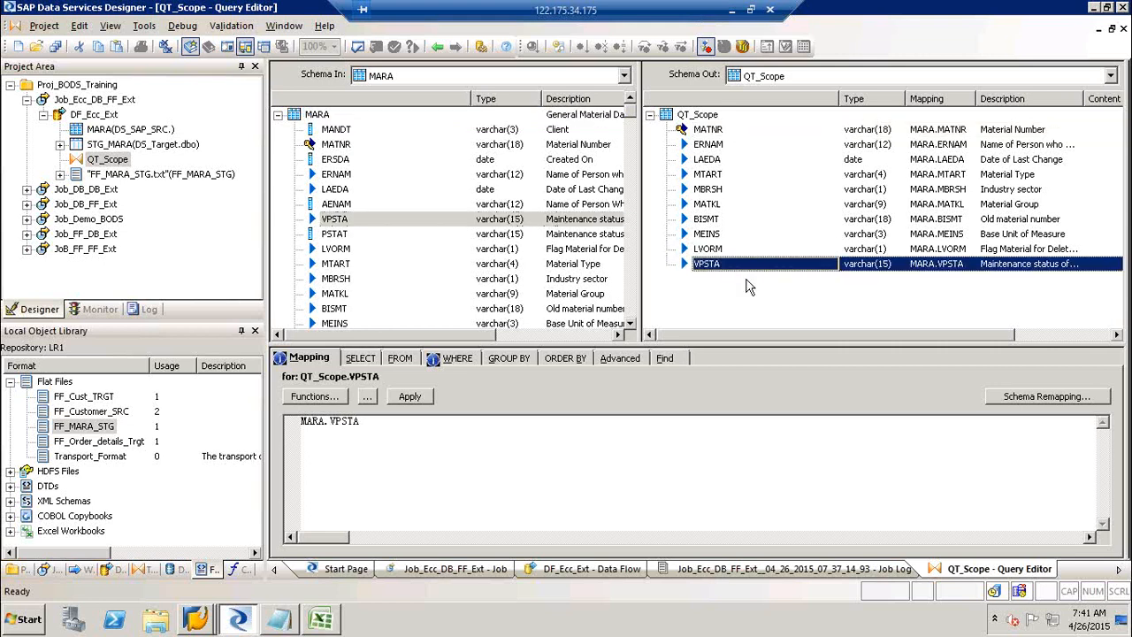
pyautogui.click(460, 363)
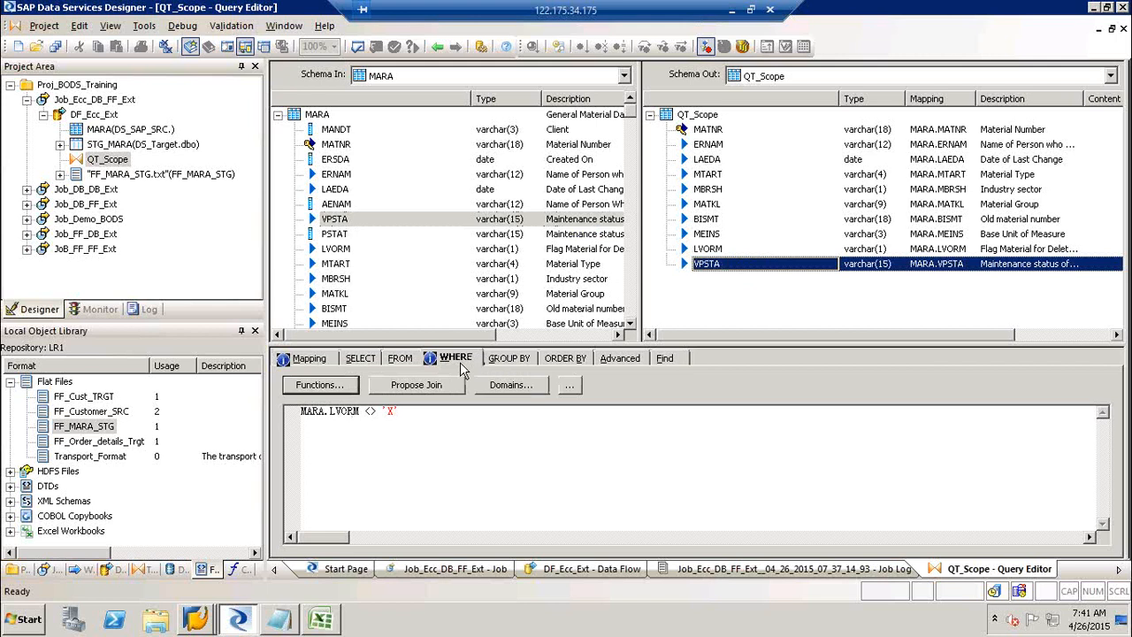
pyautogui.click(336, 251)
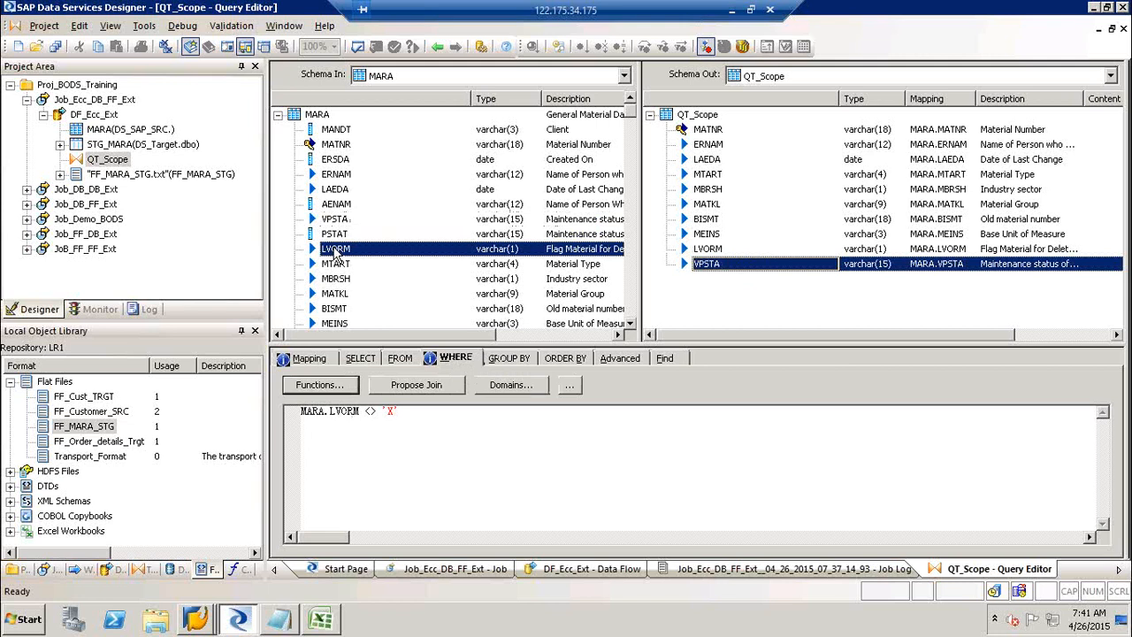
pyautogui.click(437, 48)
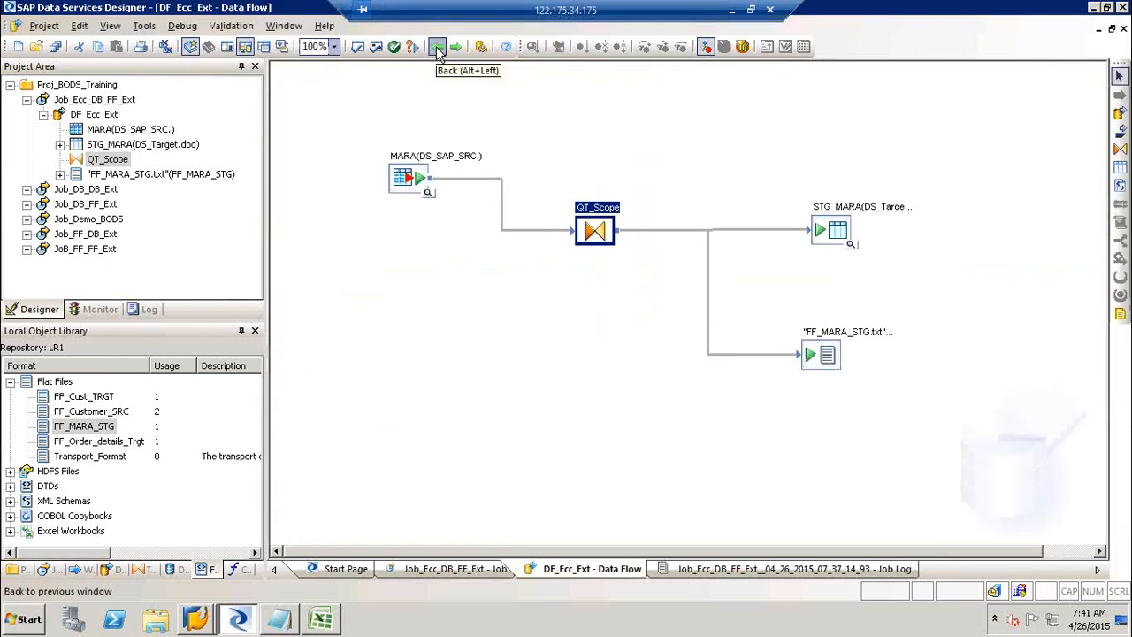
# Execute Job_Ecc_DB_FF_Ext to successful completion, then reopen the DF_Ecc_Ext data flow.
pyautogui.click(408, 181)
pyautogui.click(820, 227)
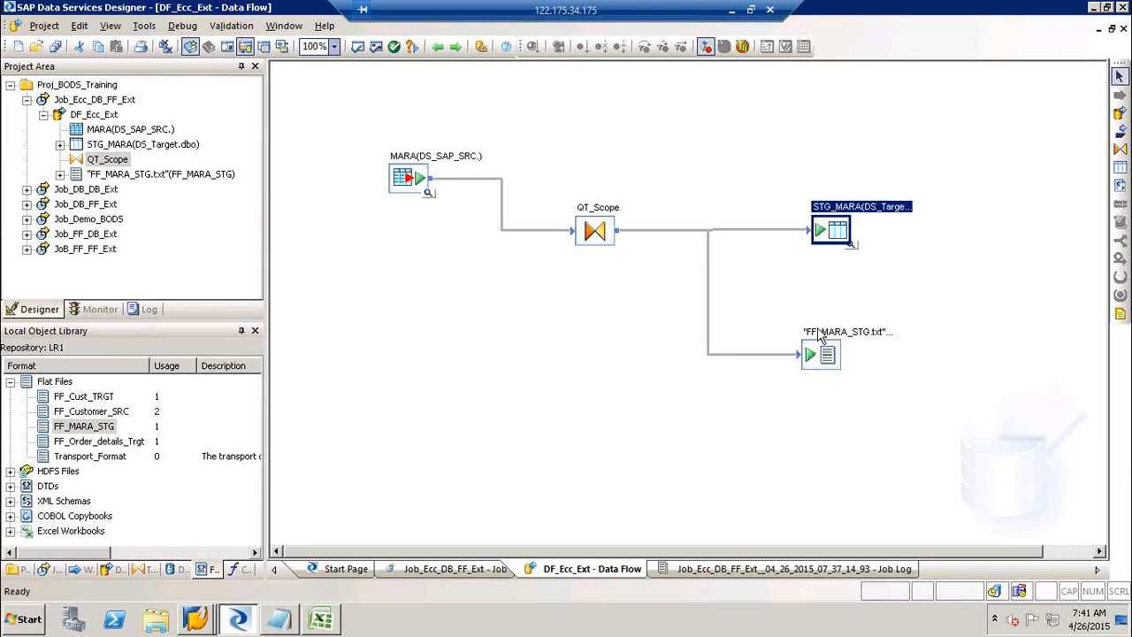
pyautogui.click(821, 368)
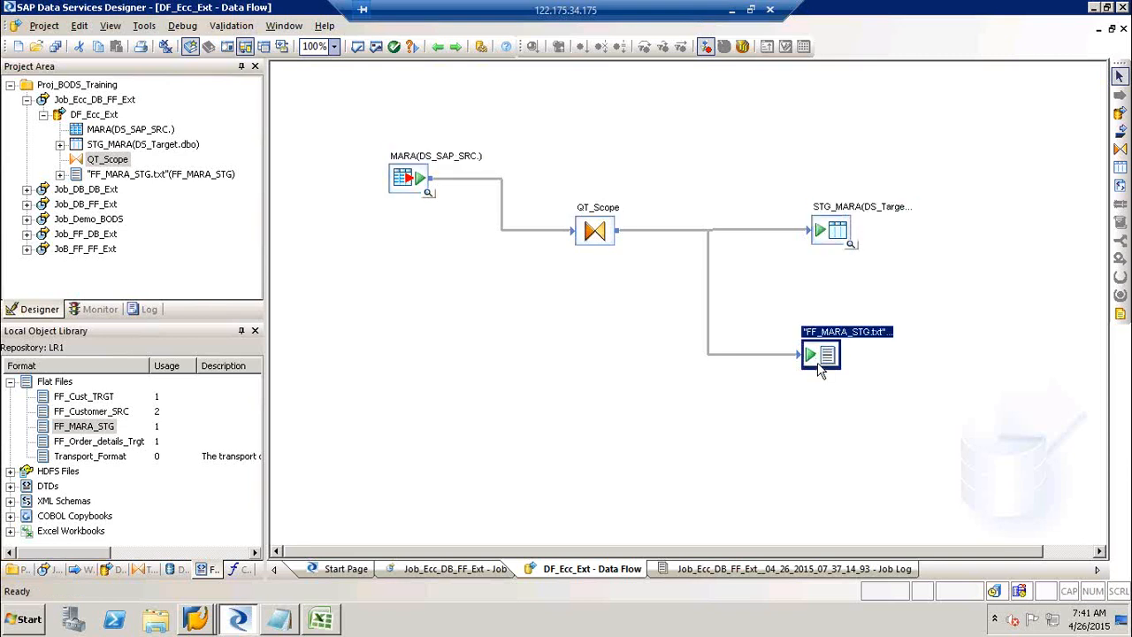
pyautogui.click(438, 46)
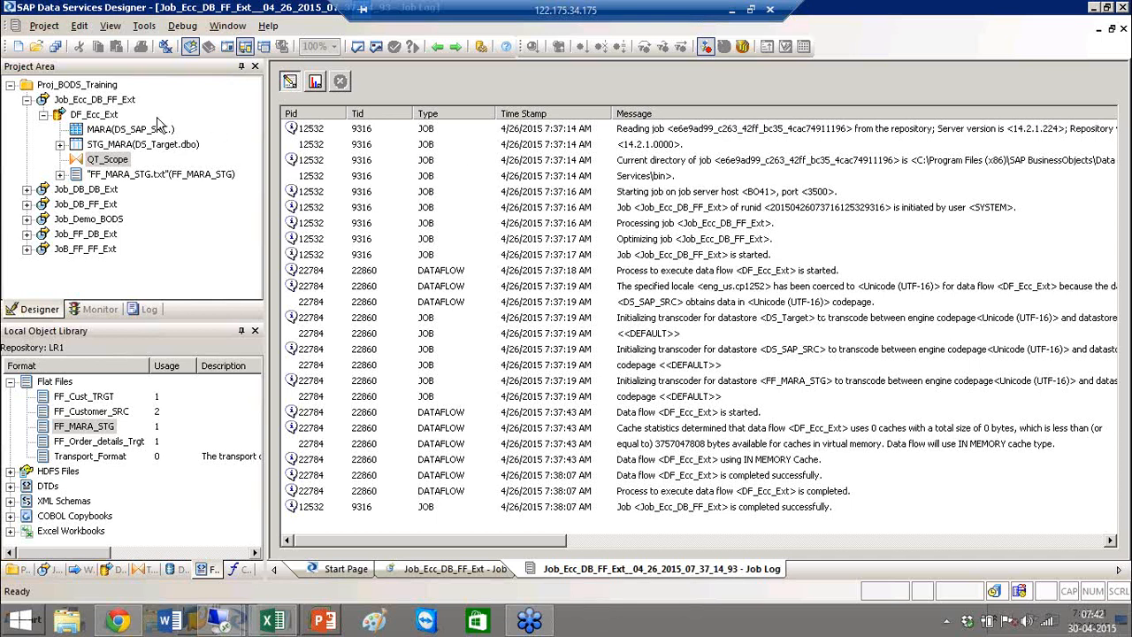
pyautogui.doubleClick(108, 114)
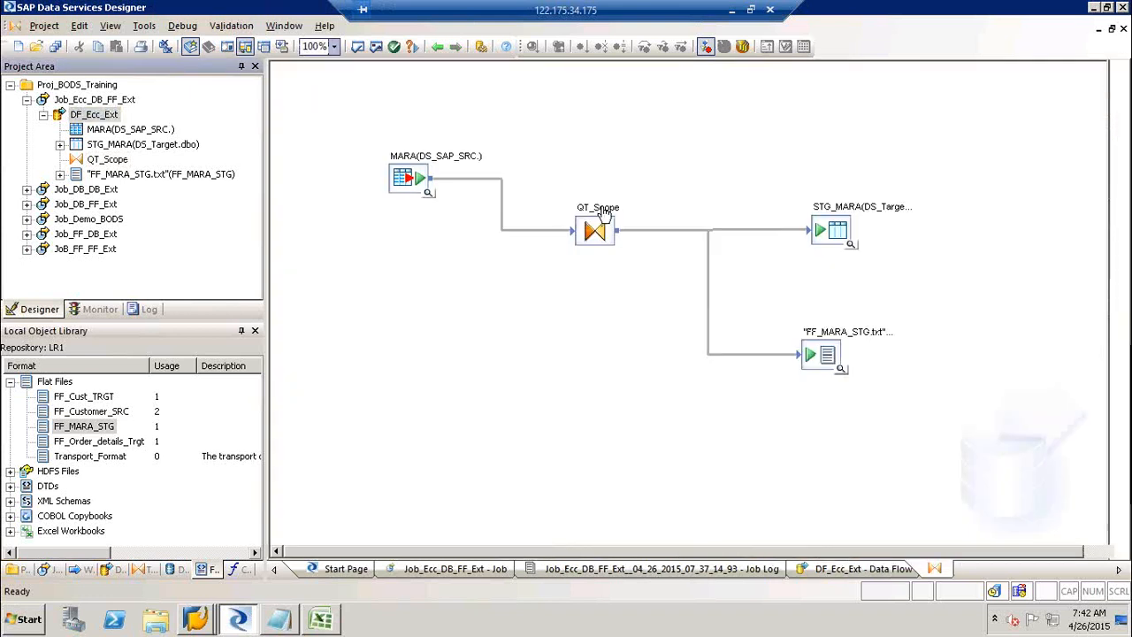
# Review QT_Scope's WHERE filter MARA.LVORM <> 'X', trying 'and'/'or' after it and removing them.
pyautogui.doubleClick(603, 216)
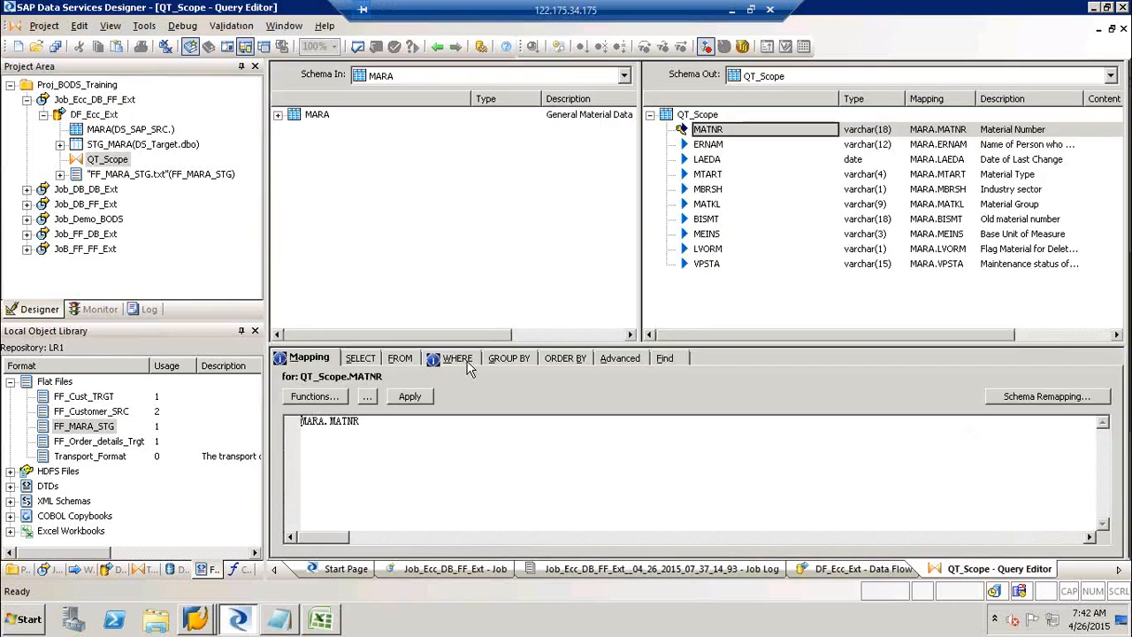
pyautogui.click(463, 359)
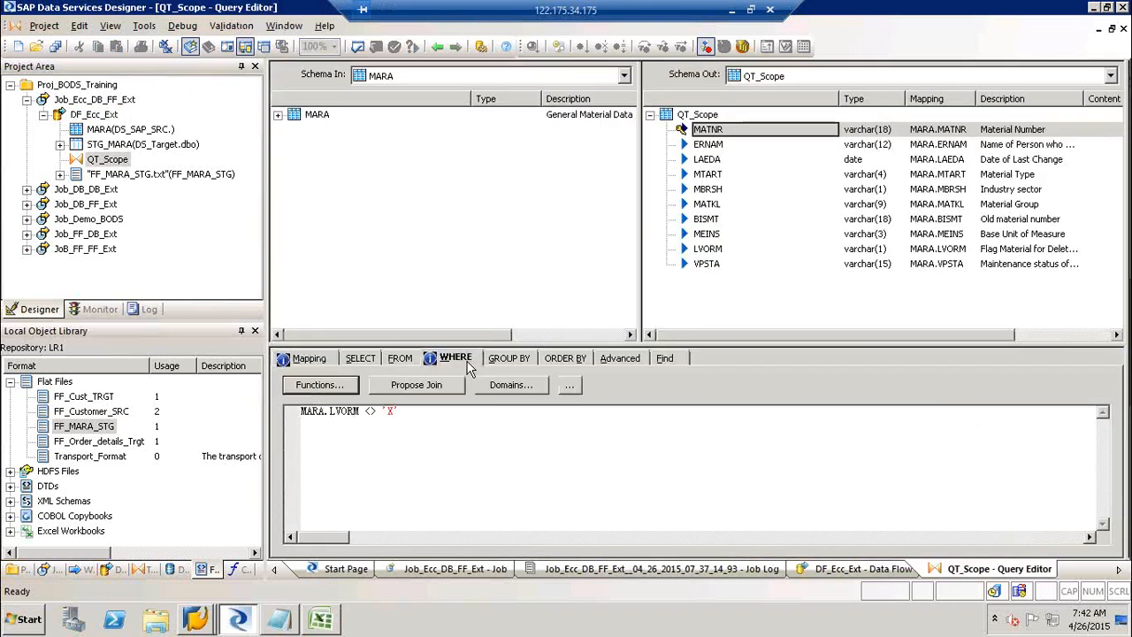
pyautogui.click(417, 412)
pyautogui.write('a')
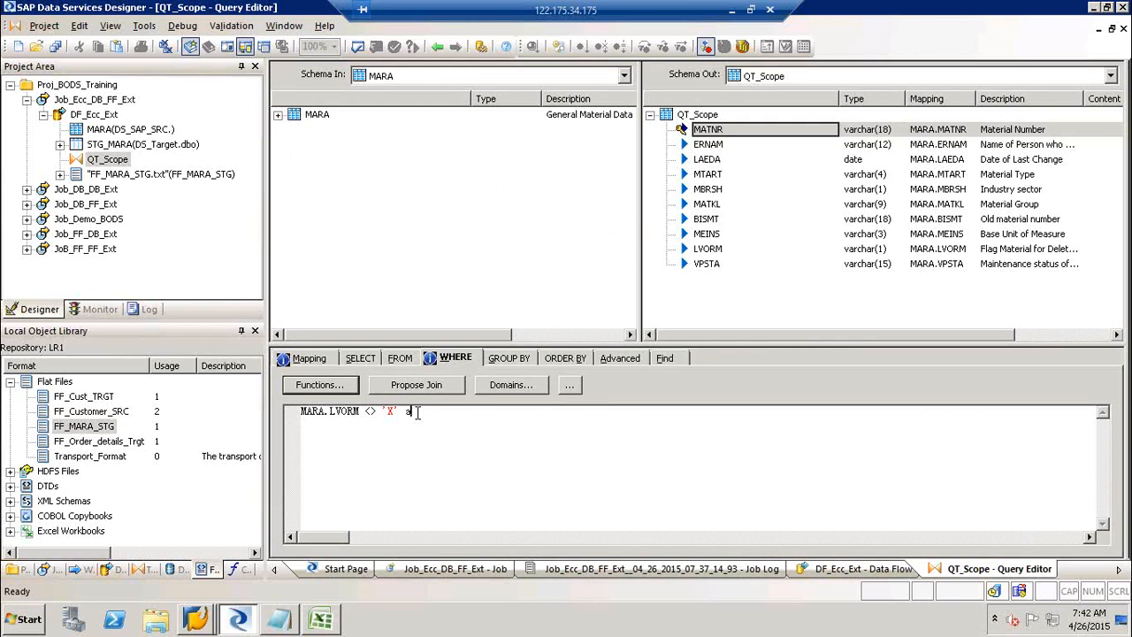
pyautogui.write('nd')
pyautogui.press('Return')
pyautogui.press('BackSpace')
pyautogui.press('BackSpace')
pyautogui.press('BackSpace')
pyautogui.press('BackSpace')
pyautogui.press('BackSpace')
pyautogui.write('or')
pyautogui.press('BackSpace')
pyautogui.press('BackSpace')
pyautogui.press('BackSpace')
# Select QT_Scope's MATNR output column and comment out its MARA.MATNR mapping with '#'.
pyautogui.click(278, 116)
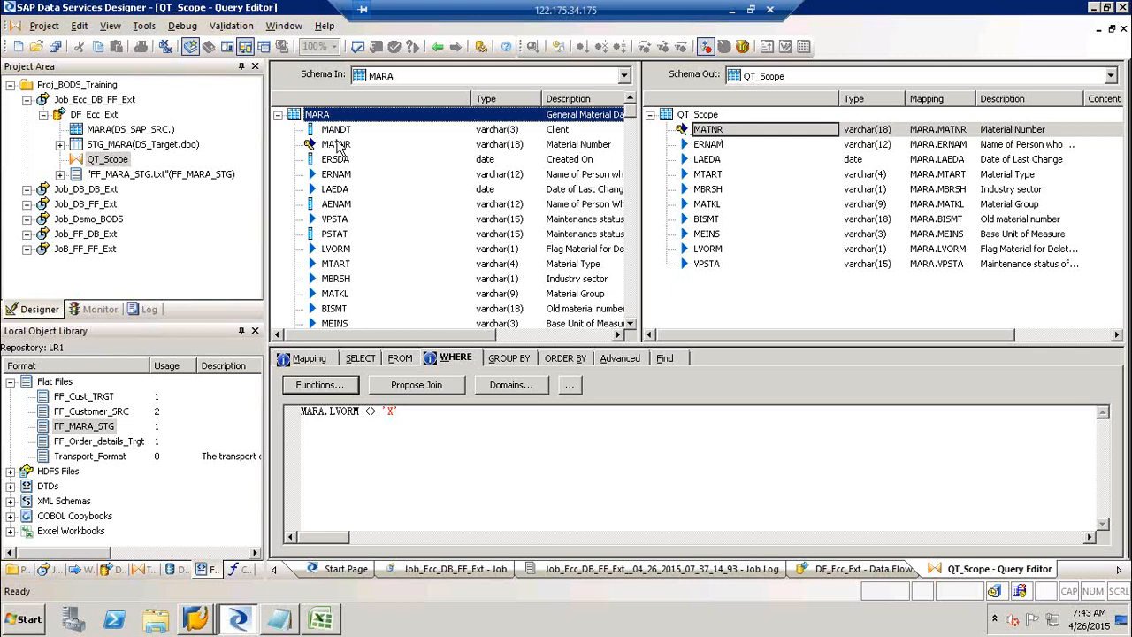
pyautogui.click(343, 149)
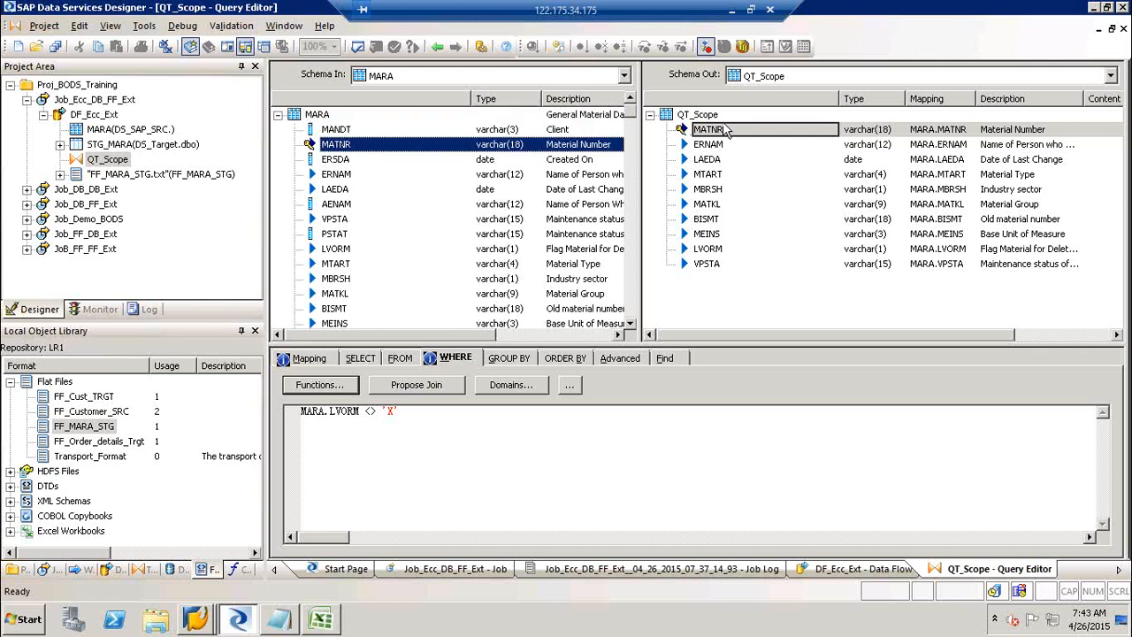
pyautogui.click(723, 130)
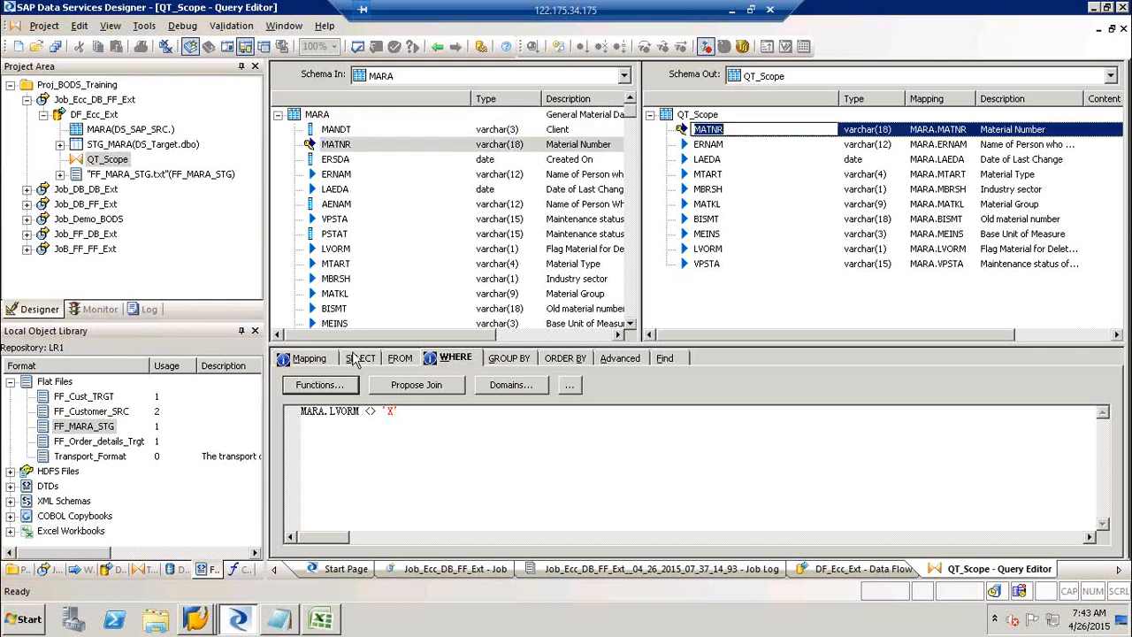
pyautogui.click(317, 365)
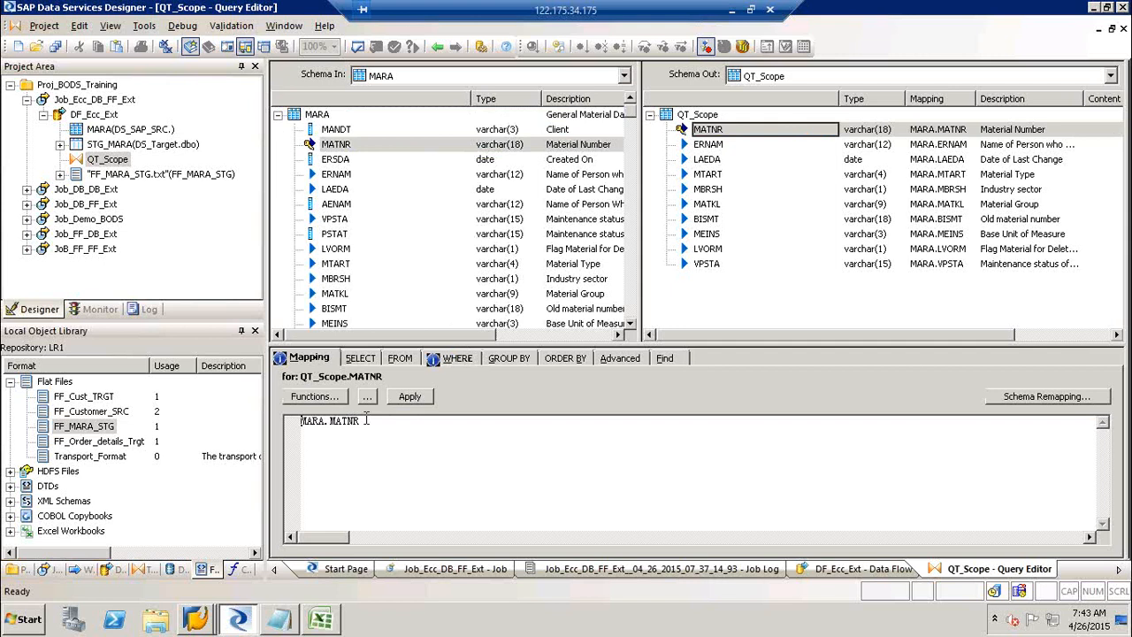
pyautogui.doubleClick(366, 422)
pyautogui.press('Home')
pyautogui.write('#')
pyautogui.press('End')
# Write decode(MARA.MATNR, 'a100', '1000', MARA.MATNR) as a trial mapping expression.
pyautogui.write('dec')
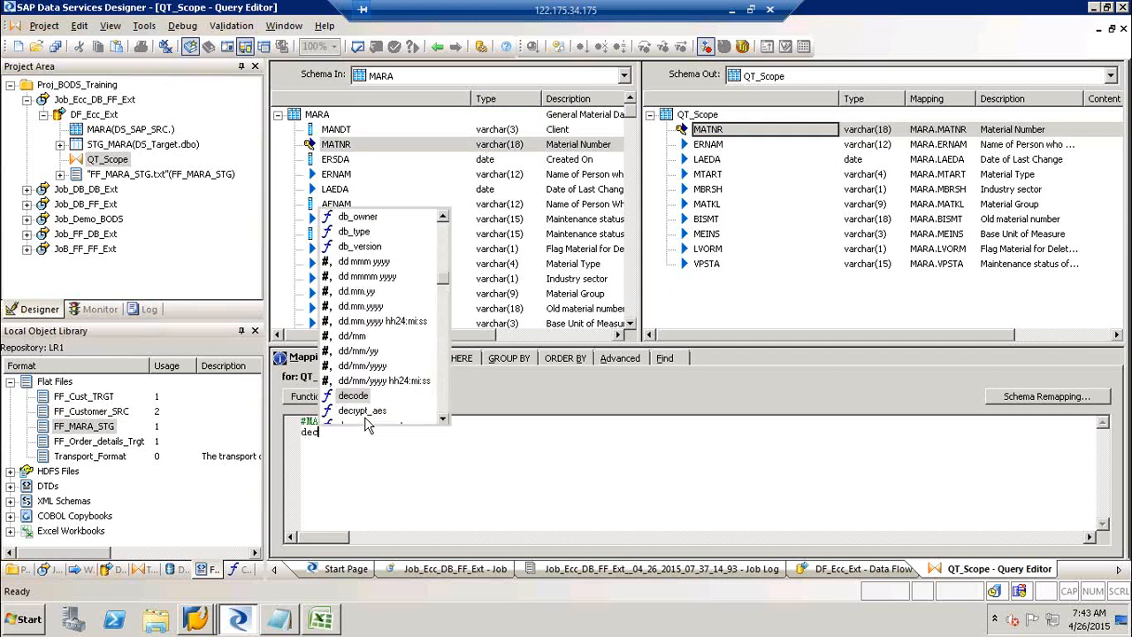
pyautogui.write('ode(')
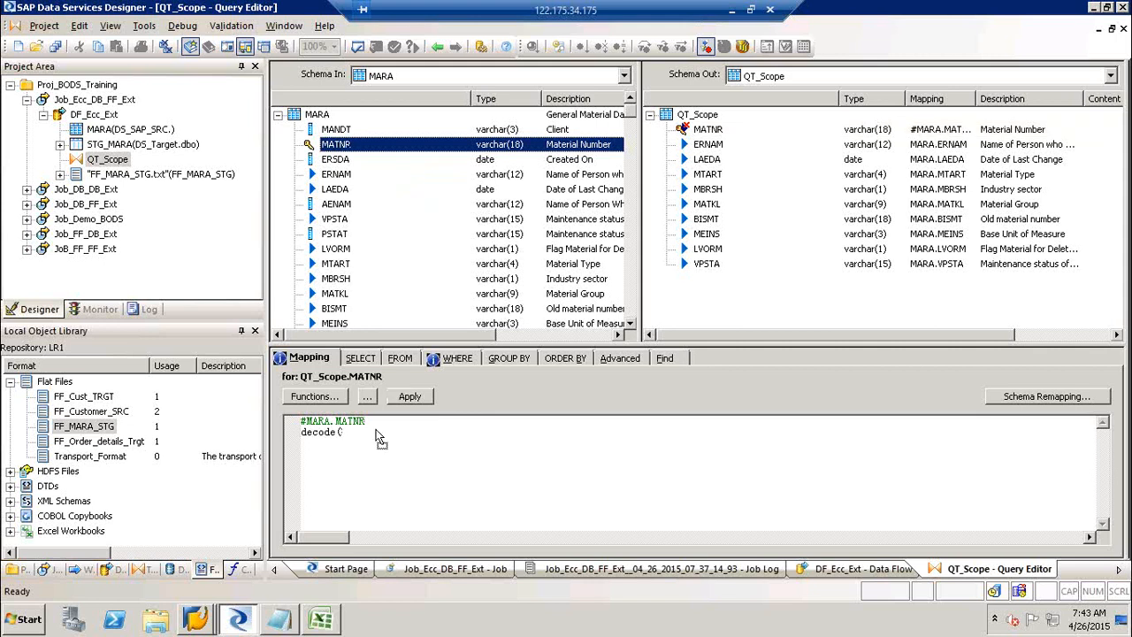
pyautogui.moveTo(374, 431); pyautogui.dragTo(375, 430)
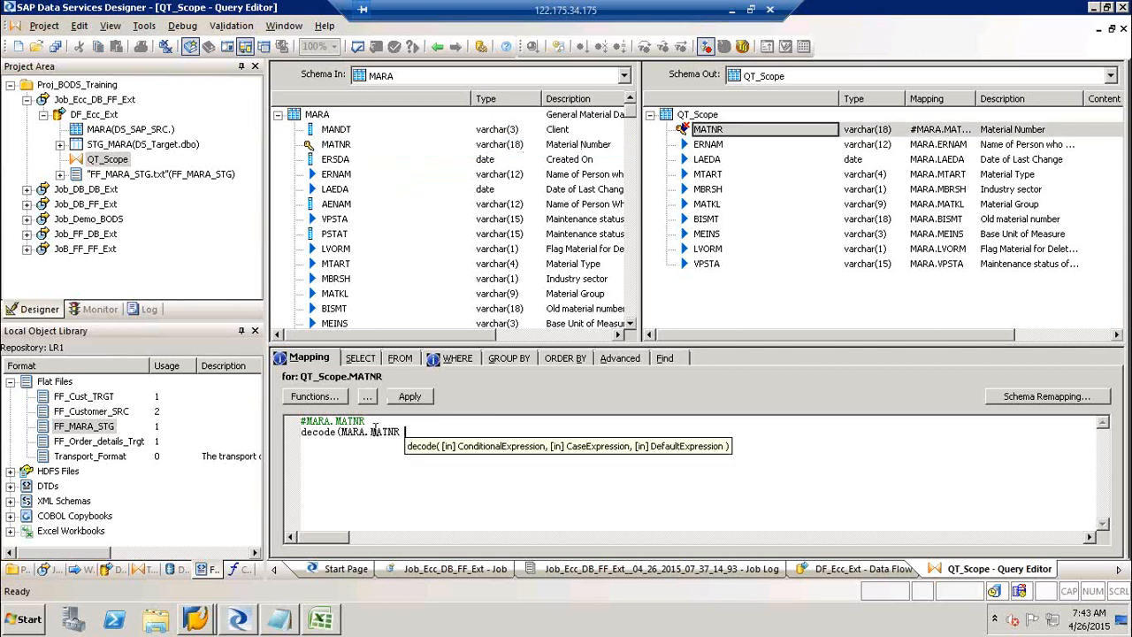
pyautogui.write("'")
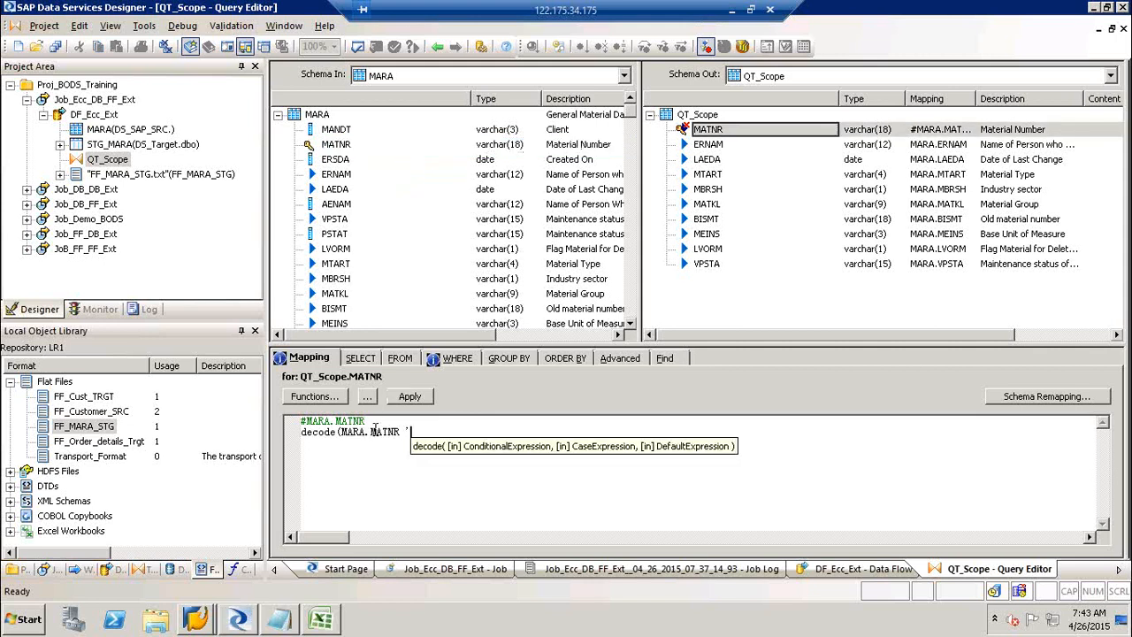
pyautogui.write('a100')
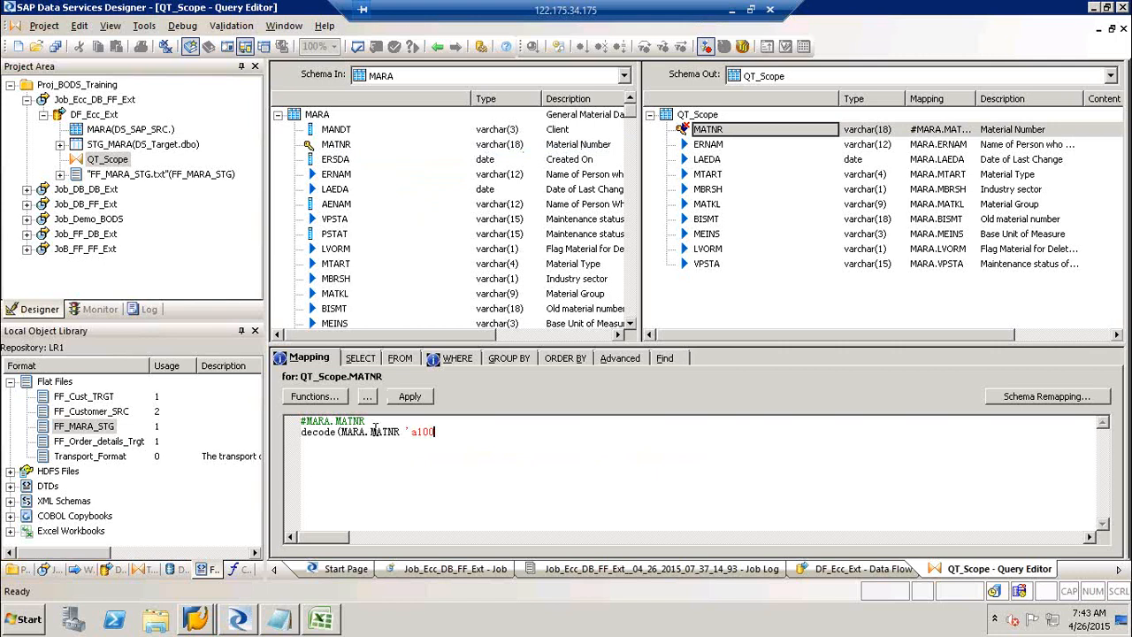
pyautogui.write("','1000',")
pyautogui.click(331, 147)
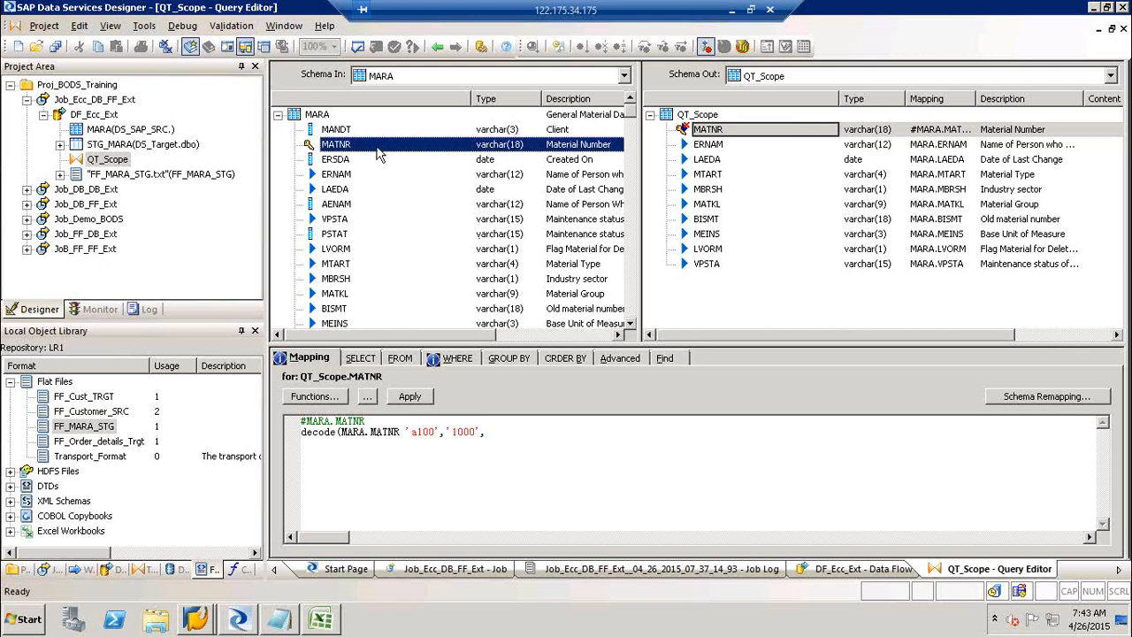
pyautogui.moveTo(354, 152); pyautogui.dragTo(497, 449)
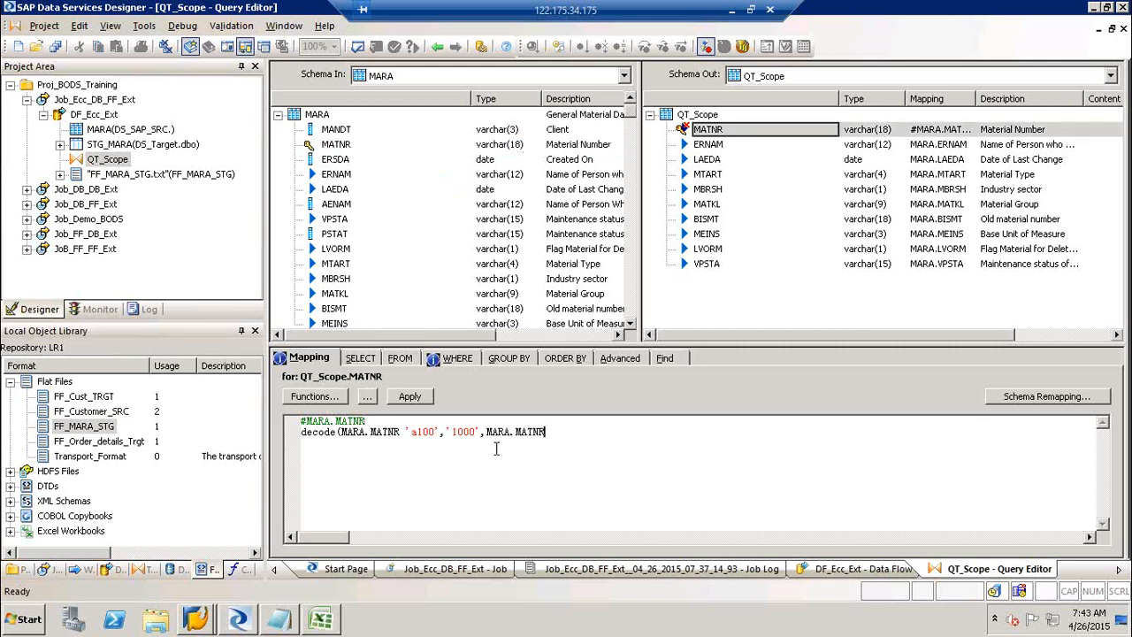
pyautogui.write(')')
# Add an ifthenelse line, then delete the decode, ifthenelse and commented mapping text.
pyautogui.press('Return')
pyautogui.press('Return')
pyautogui.write('ift')
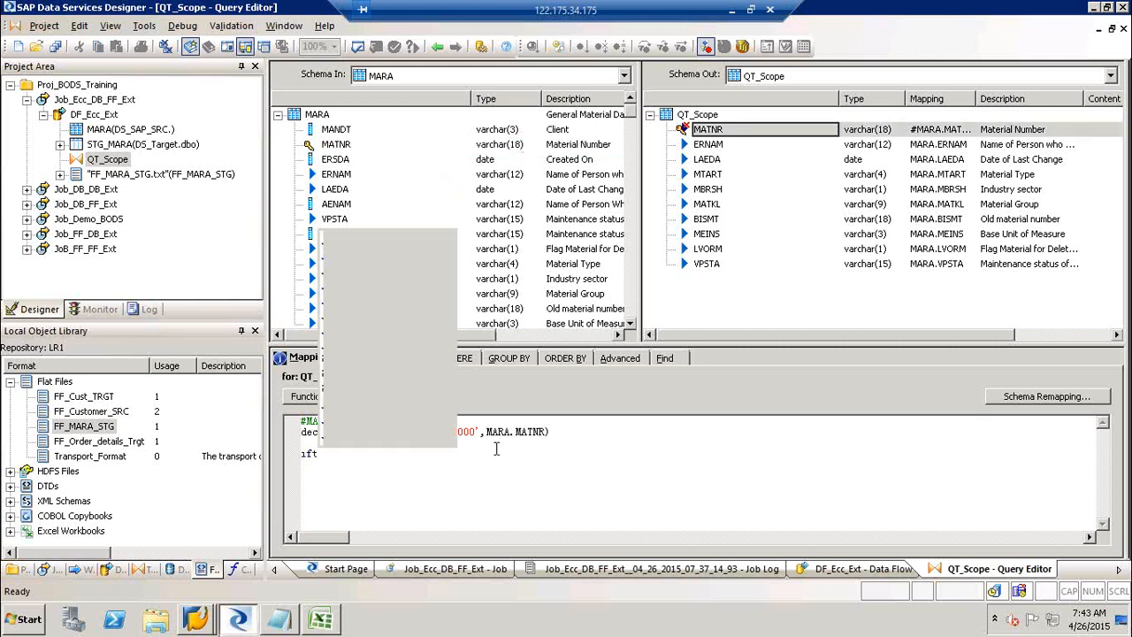
pyautogui.write('he')
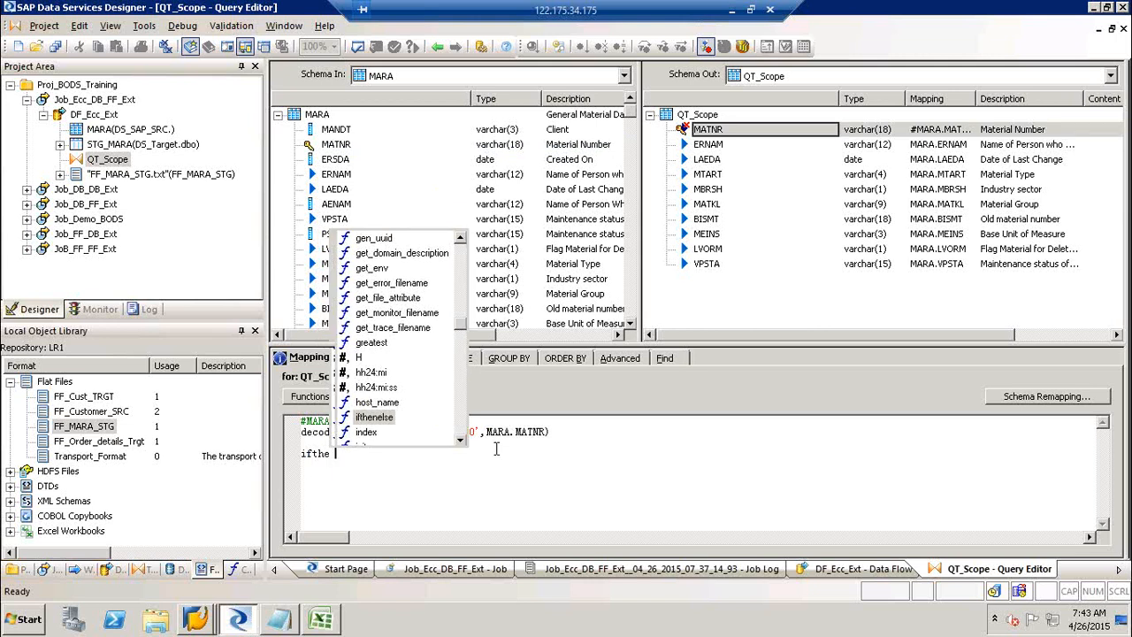
pyautogui.press('Return')
pyautogui.moveTo(496, 449); pyautogui.dragTo(312, 365)
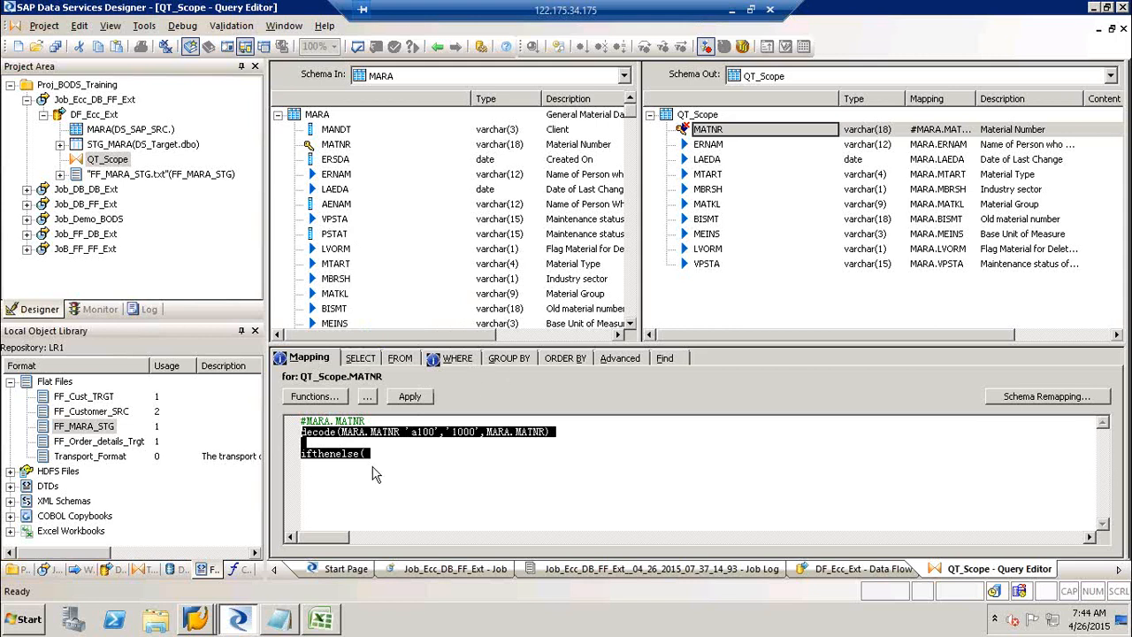
pyautogui.press('Delete')
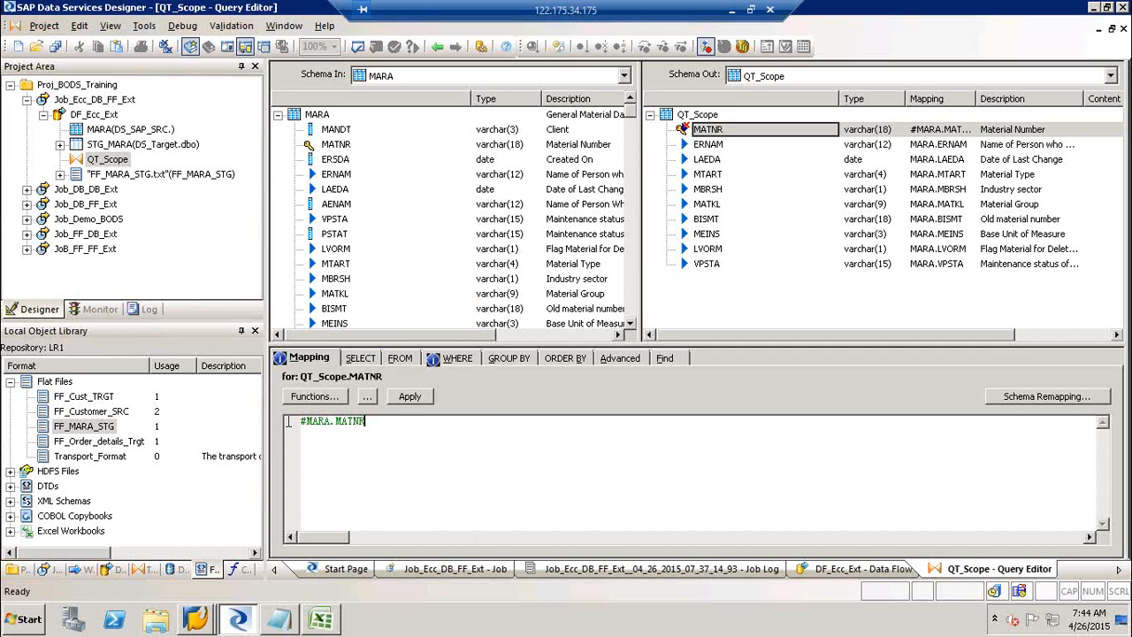
pyautogui.press('Return')
pyautogui.press('BackSpace')
pyautogui.press('BackSpace')
pyautogui.press('BackSpace')
pyautogui.press('BackSpace')
pyautogui.press('BackSpace')
pyautogui.press('BackSpace')
pyautogui.press('BackSpace')
pyautogui.press('BackSpace')
pyautogui.press('BackSpace')
pyautogui.press('BackSpace')
pyautogui.press('BackSpace')
pyautogui.press('BackSpace')
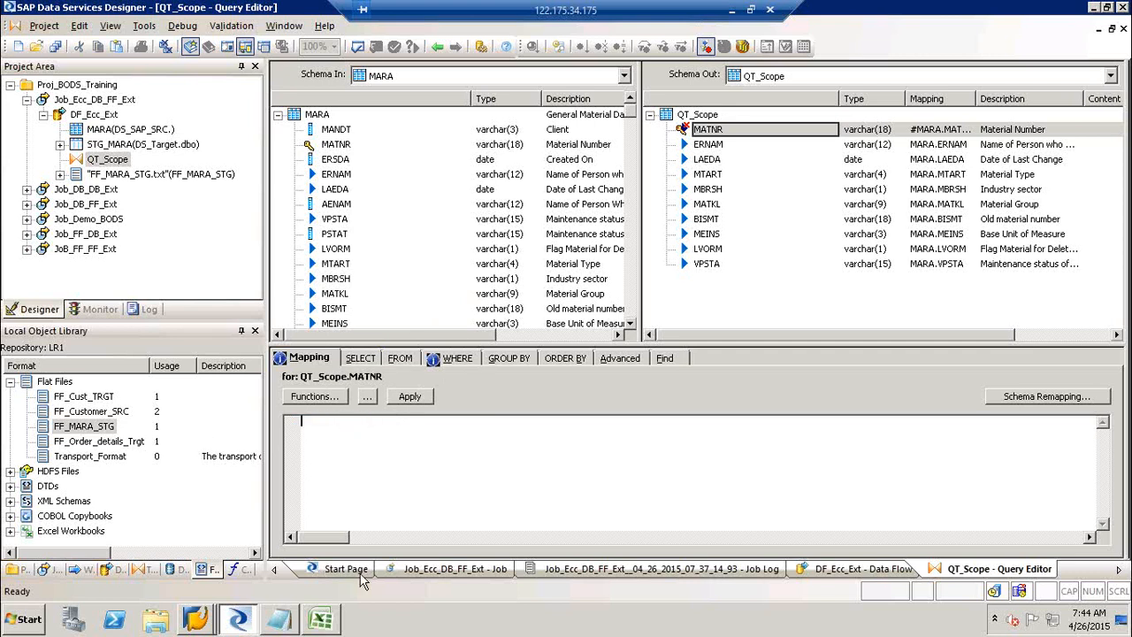
# Minimize the remote session and show the SAP-BODS Training Schedule Plan's Day 1–4 agenda in Excel.
pyautogui.click(731, 9)
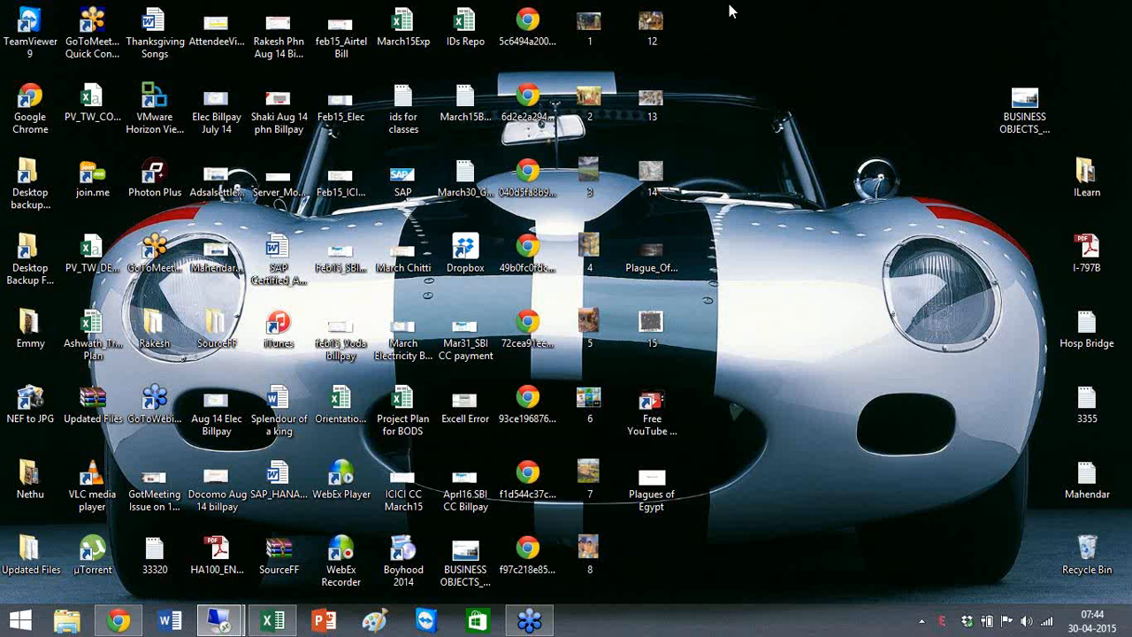
pyautogui.hotkey('alt', 'Tab')
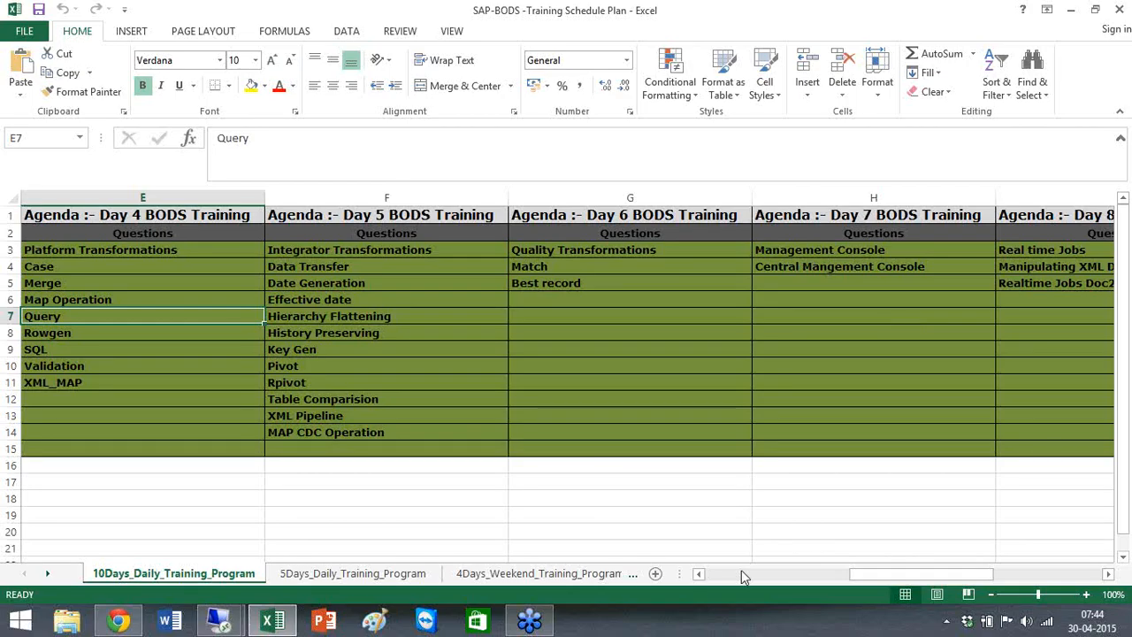
pyautogui.click(743, 576)
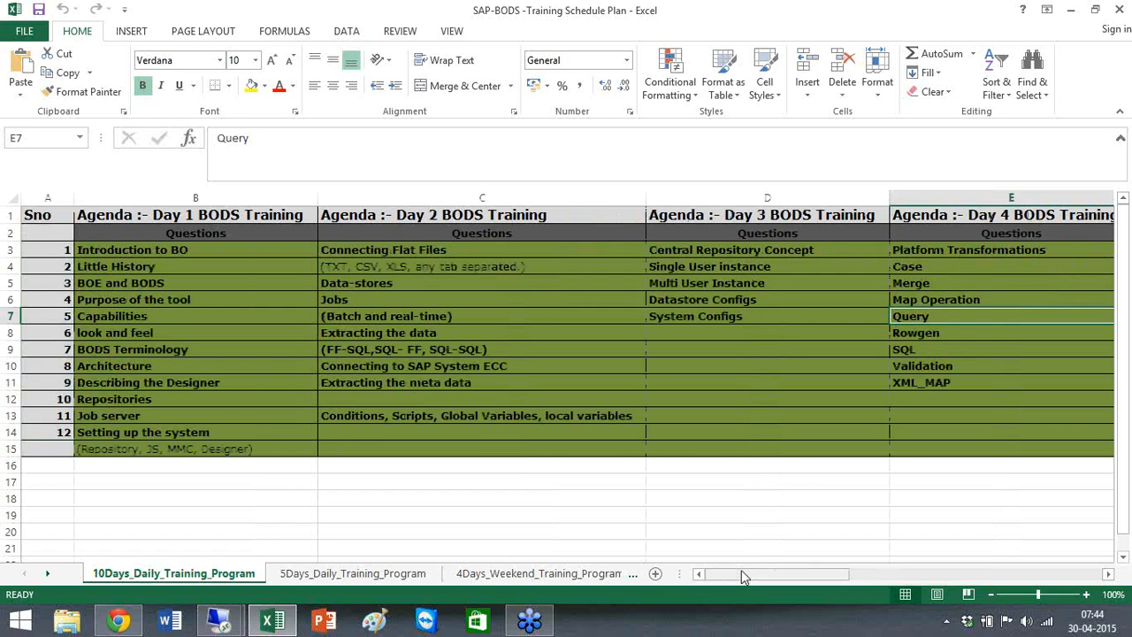
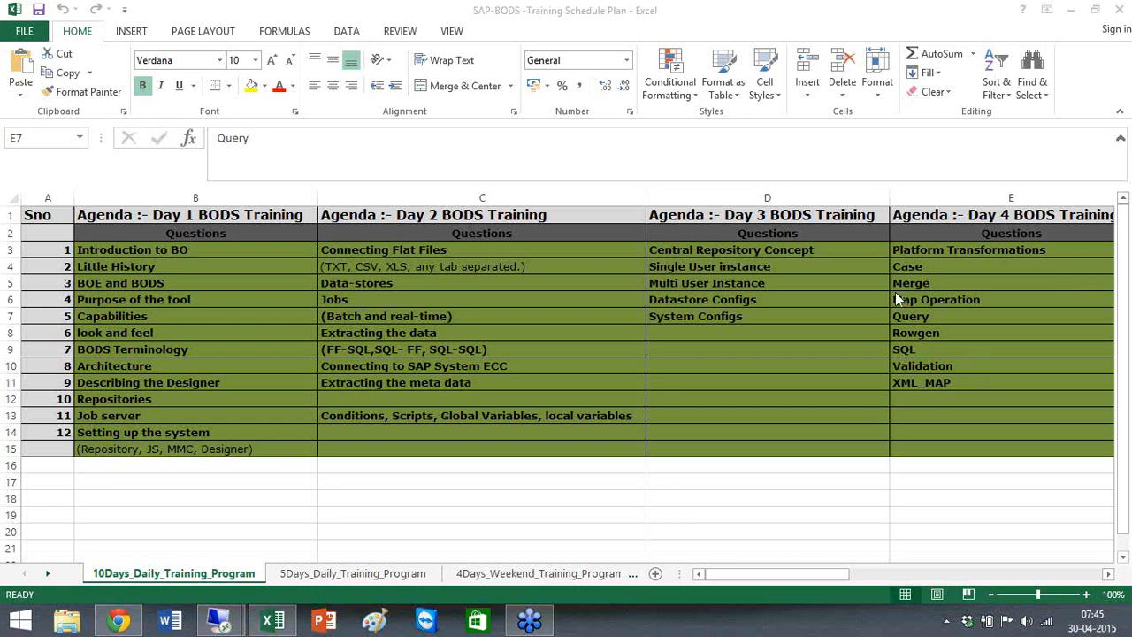
# Review the training schedule sheet, pointing out the Day 3 Questions heading and C13's Day 2 variables topic.
pyautogui.click(696, 575)
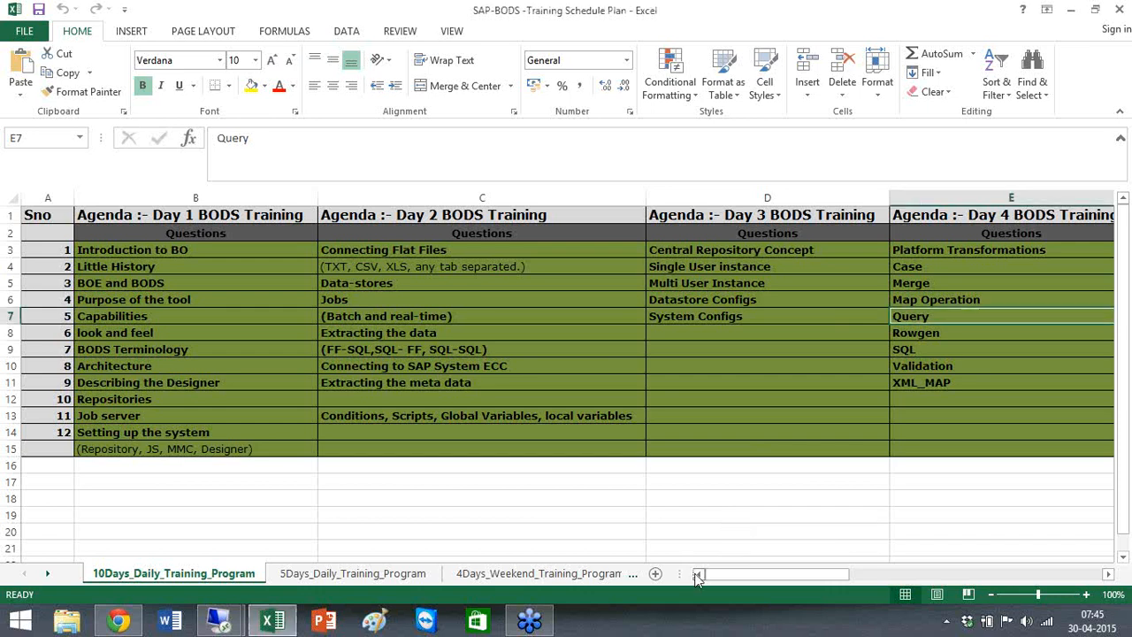
pyautogui.click(1122, 296)
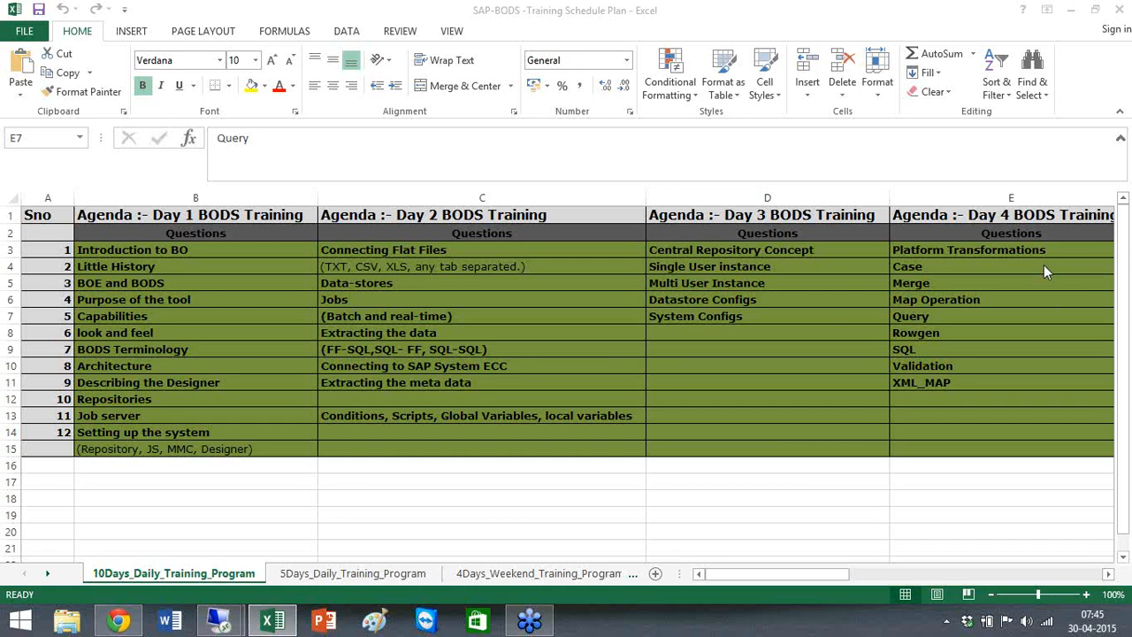
pyautogui.click(799, 221)
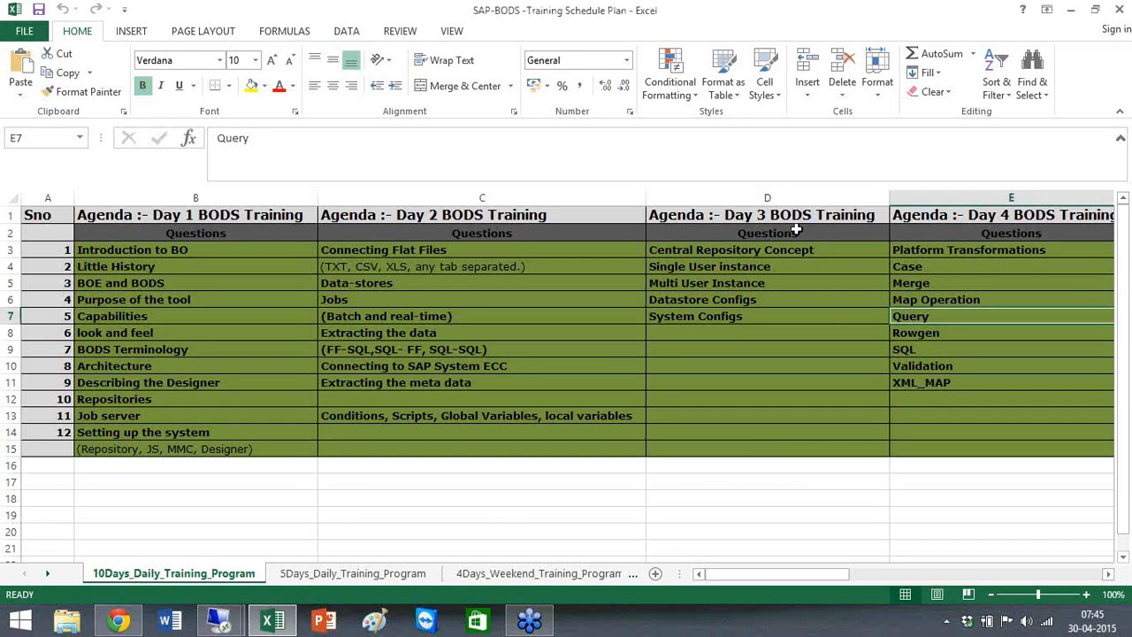
pyautogui.click(797, 229)
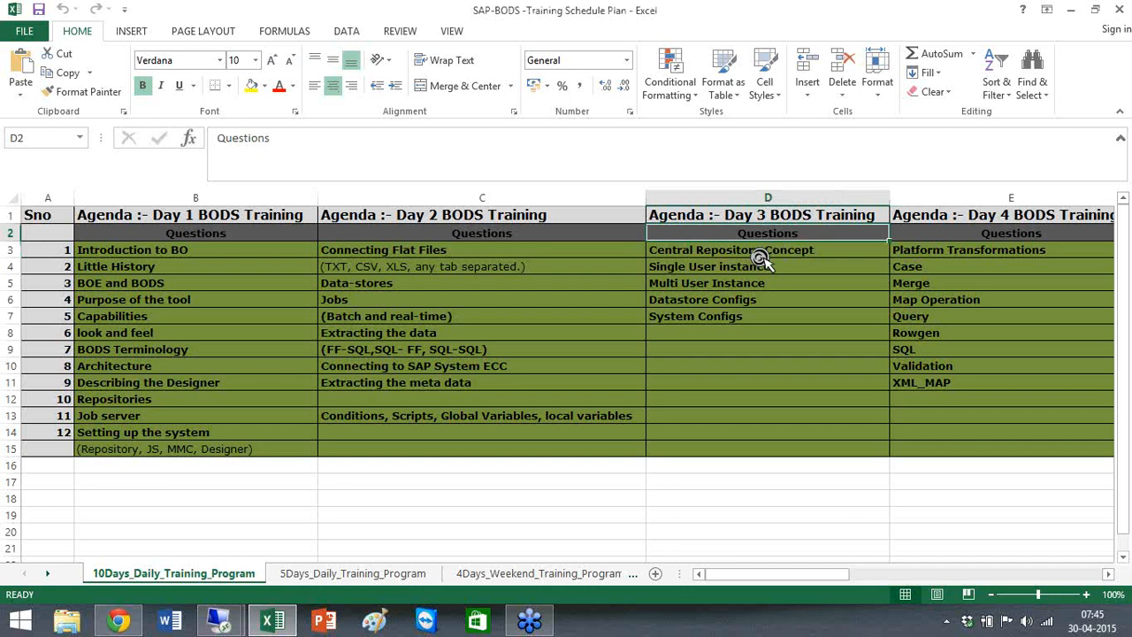
pyautogui.scroll(-1, 758, 253)
pyautogui.scroll(1, 758, 253)
pyautogui.click(409, 416)
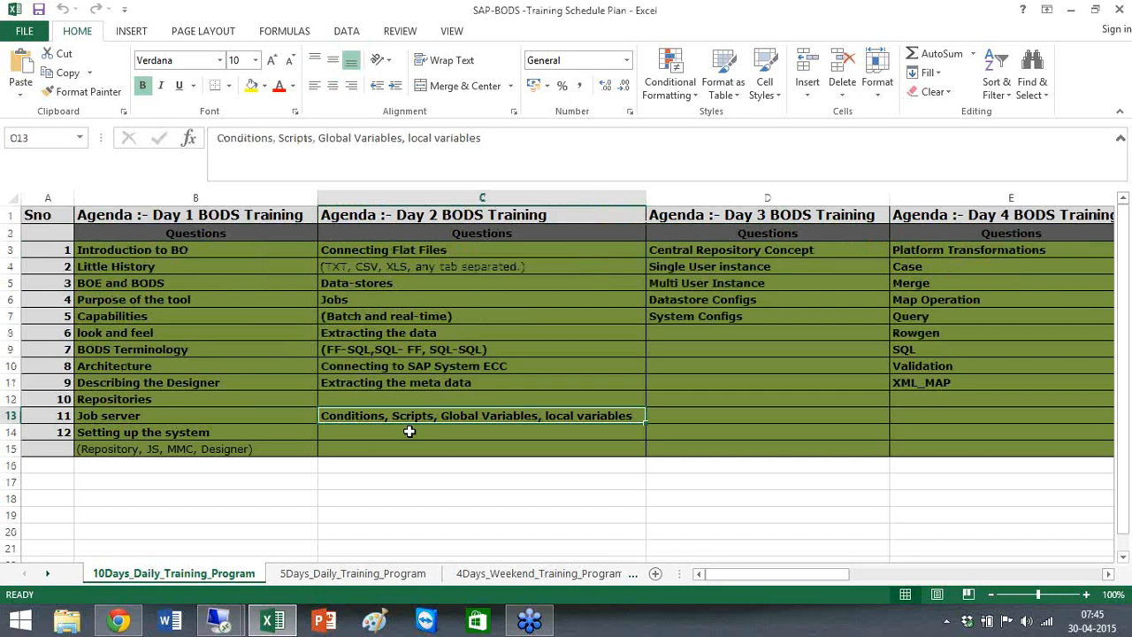
# Highlight the five Day 3 topics in column D, starting at Central Repository Concept in D3.
pyautogui.click(751, 251)
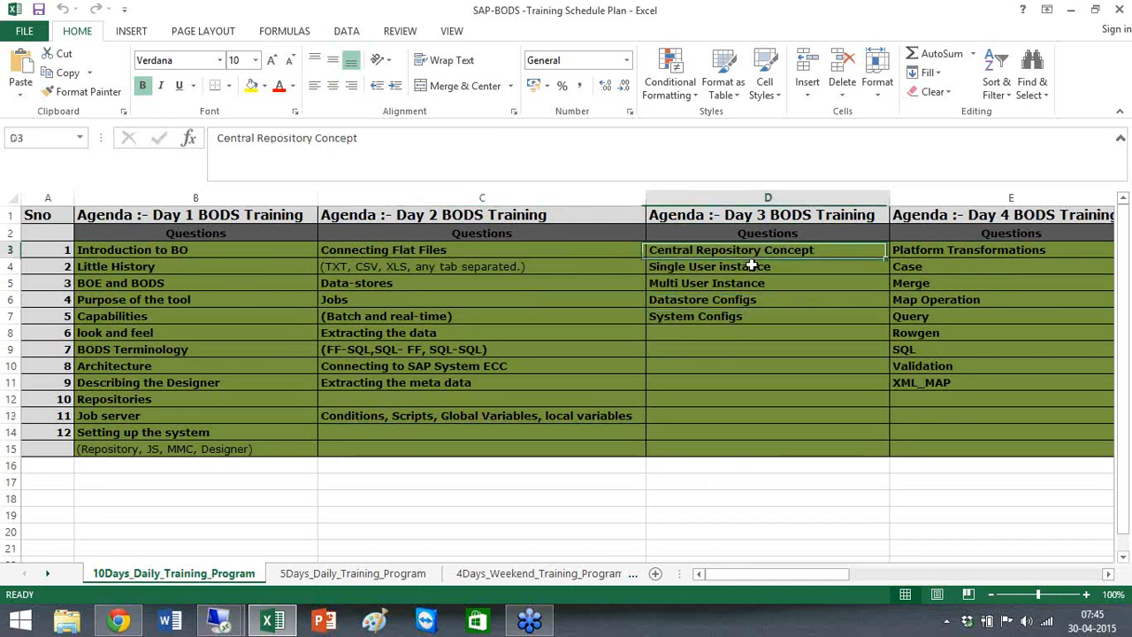
pyautogui.moveTo(751, 266); pyautogui.dragTo(750, 349)
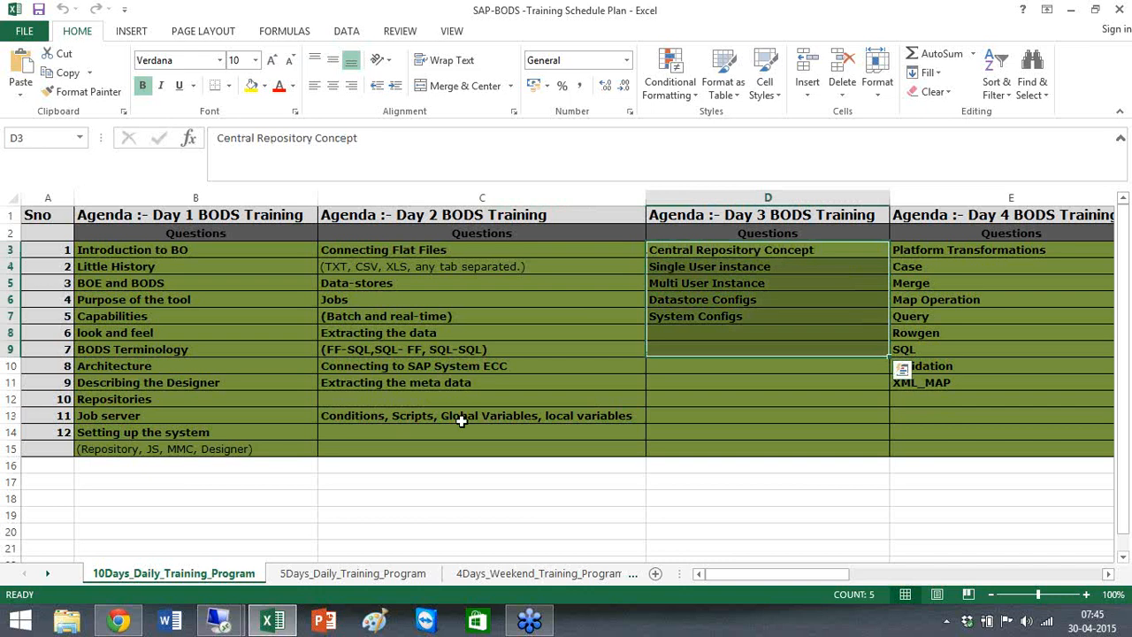
pyautogui.click(515, 415)
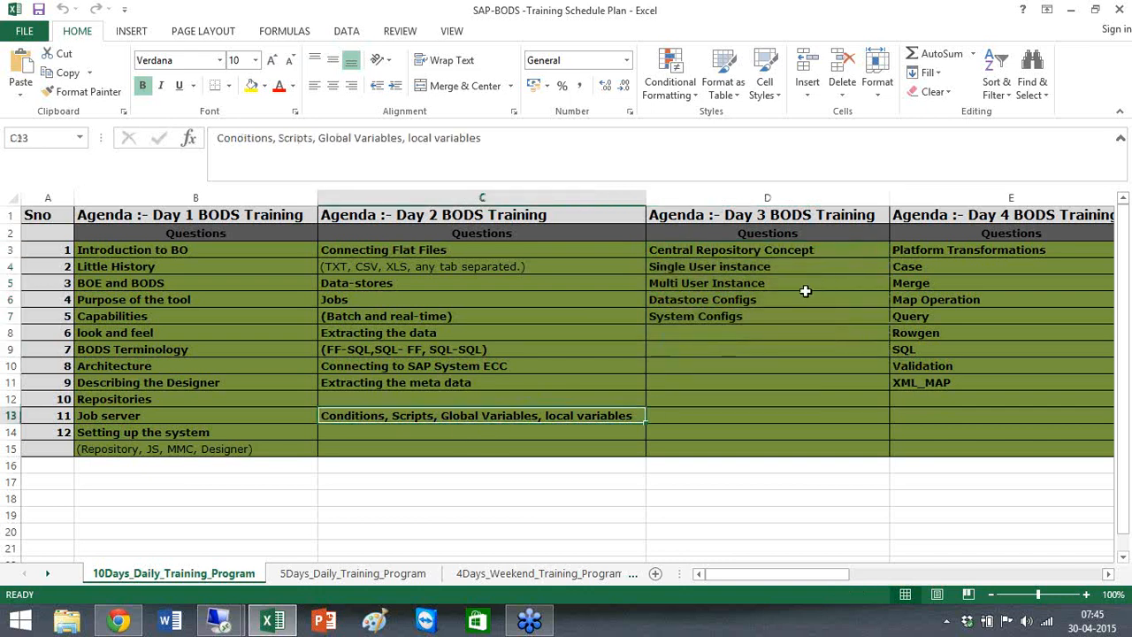
pyautogui.keyDown('ctrl'); pyautogui.click(762, 265); pyautogui.keyUp('ctrl')
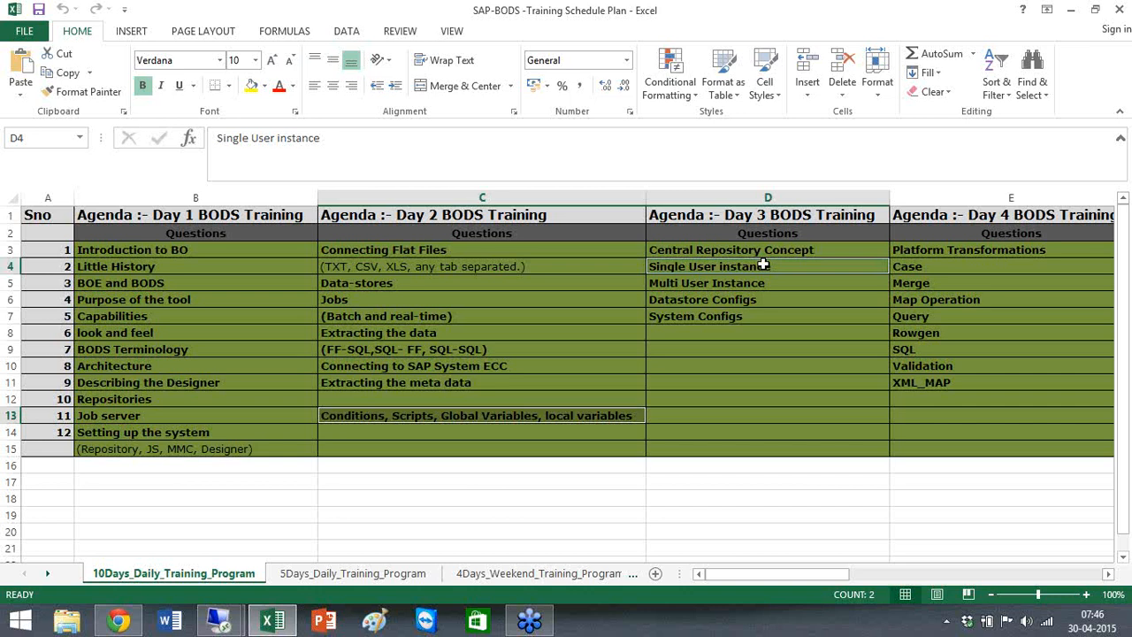
pyautogui.click(745, 252)
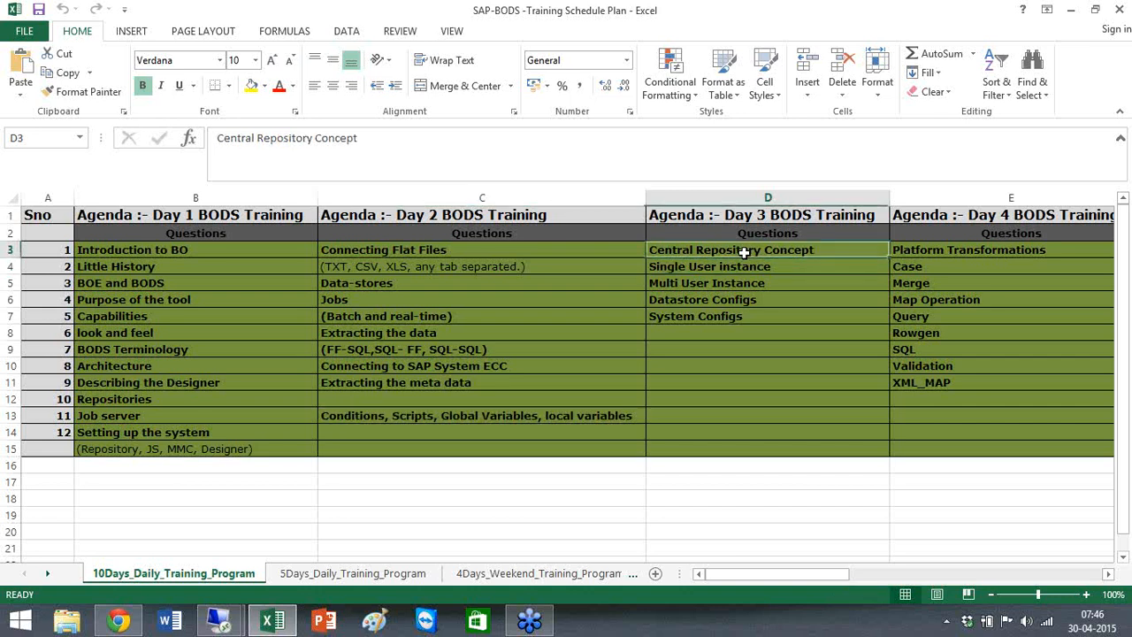
pyautogui.moveTo(745, 252); pyautogui.dragTo(751, 324)
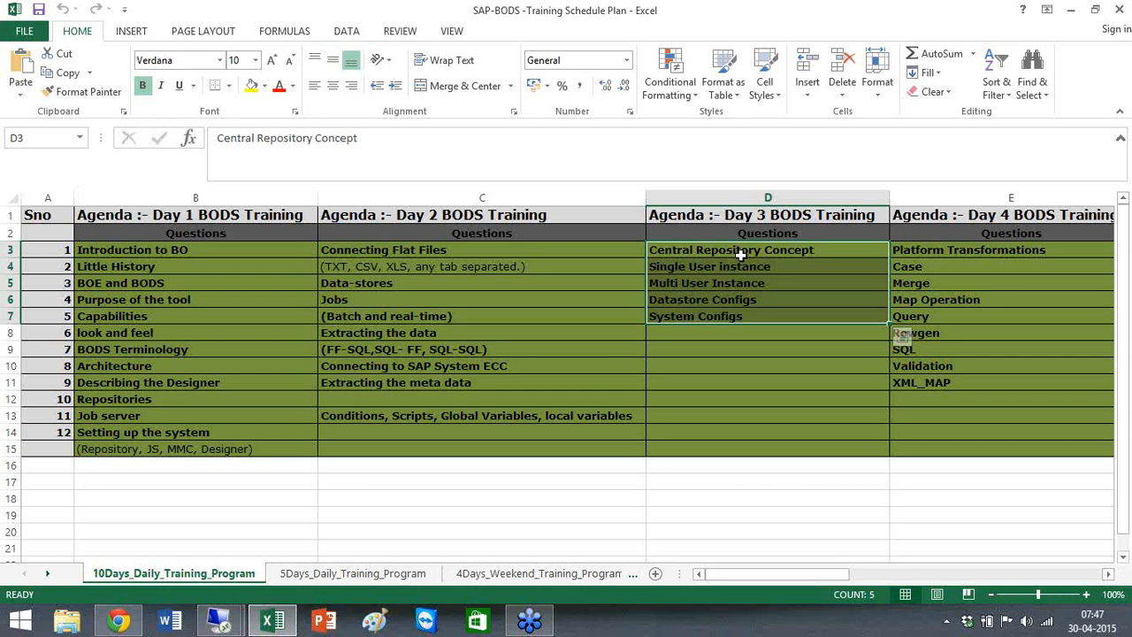
pyautogui.click(507, 414)
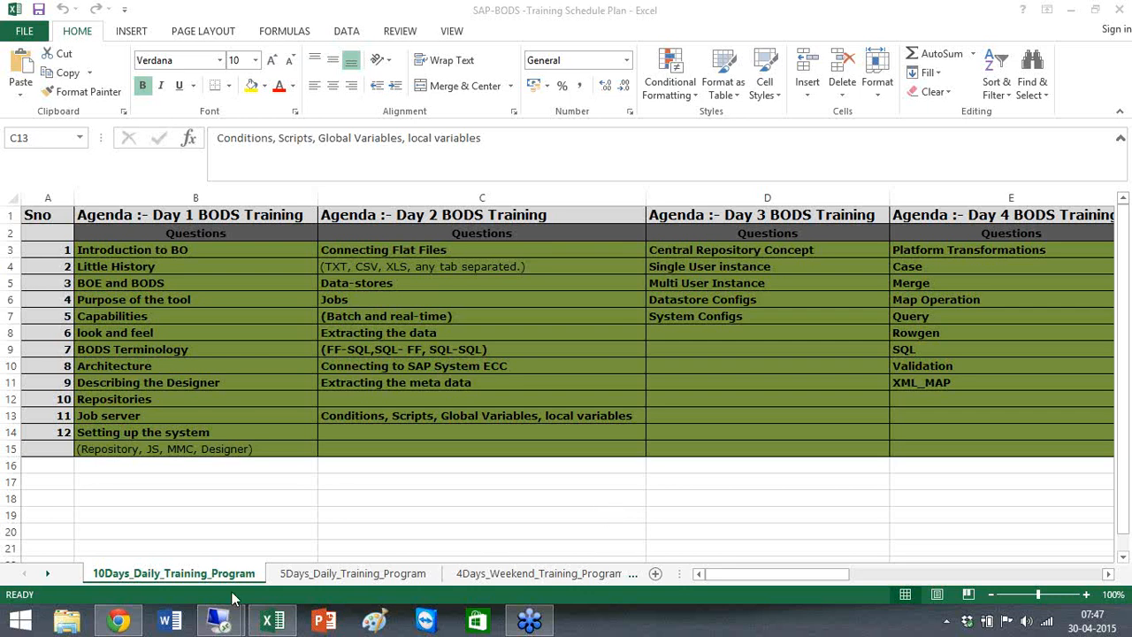
# Switch to the remote SAP Data Services session showing the Job_Ecc_DB_FF_Ext job.
pyautogui.moveTo(222, 622)
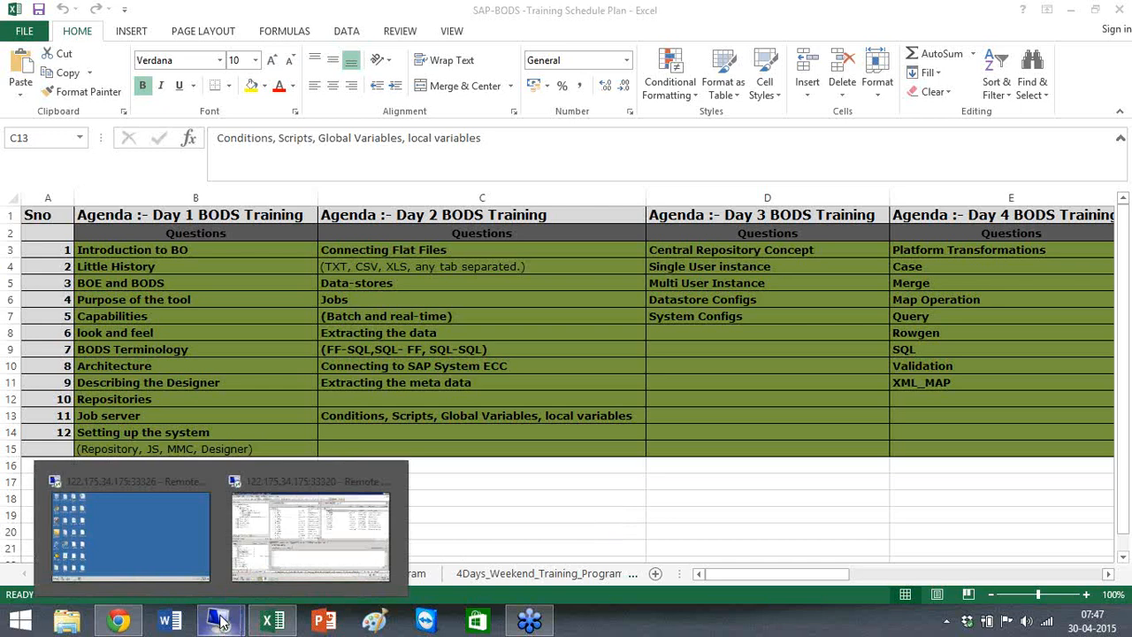
pyautogui.moveTo(279, 553)
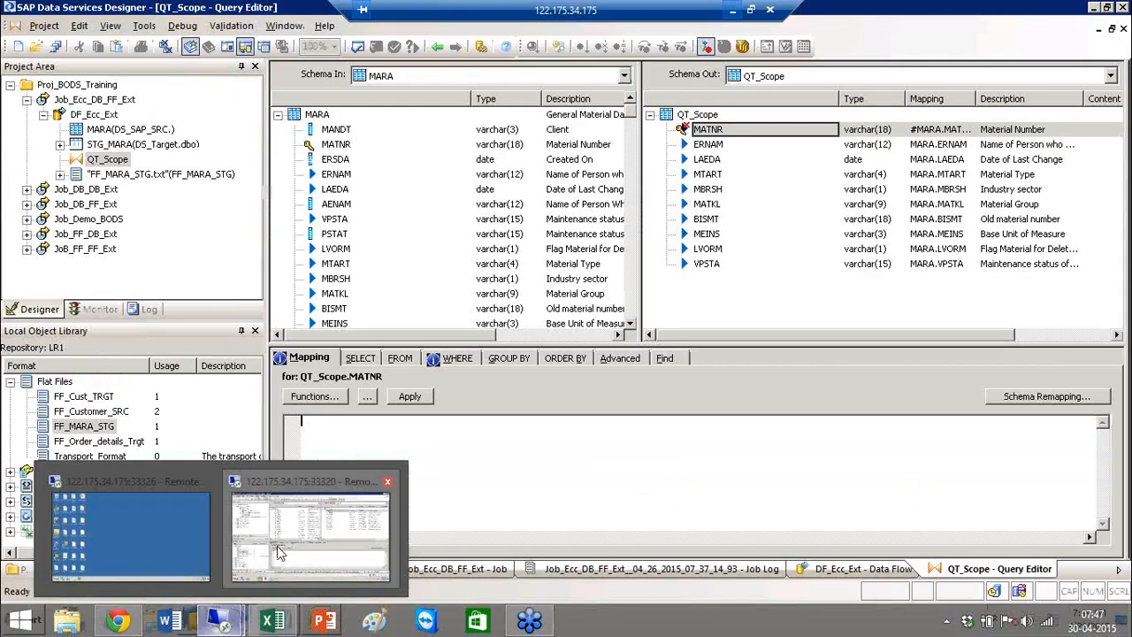
pyautogui.click(279, 553)
pyautogui.click(96, 100)
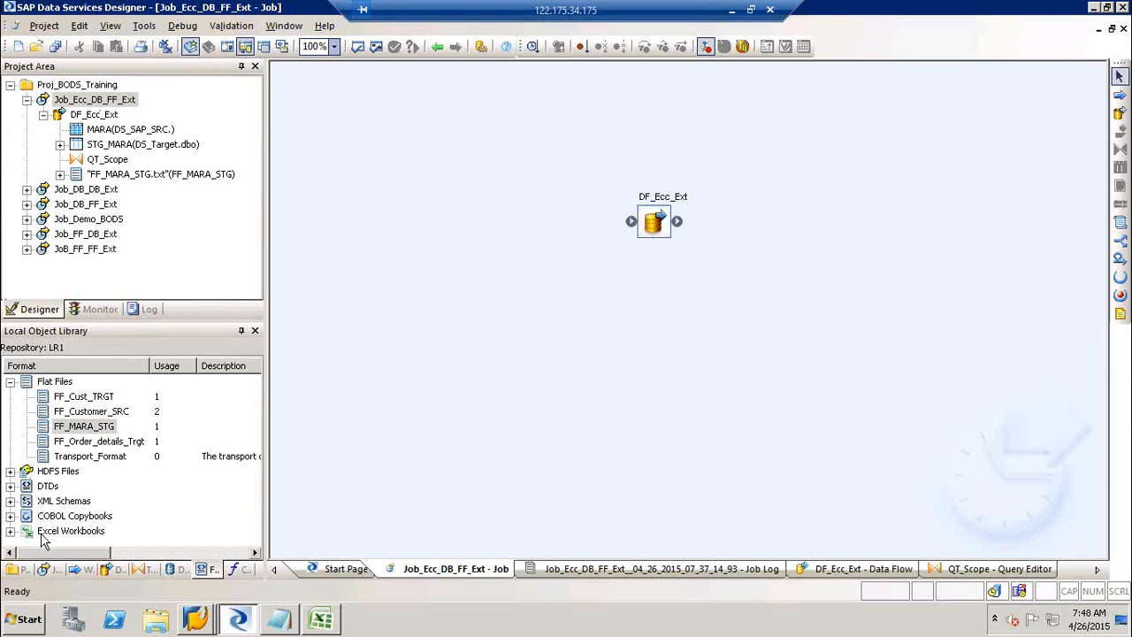
# In the object library's Jobs tab, collapse Batch Jobs, select Real-time Jobs, then return to Excel.
pyautogui.click(44, 570)
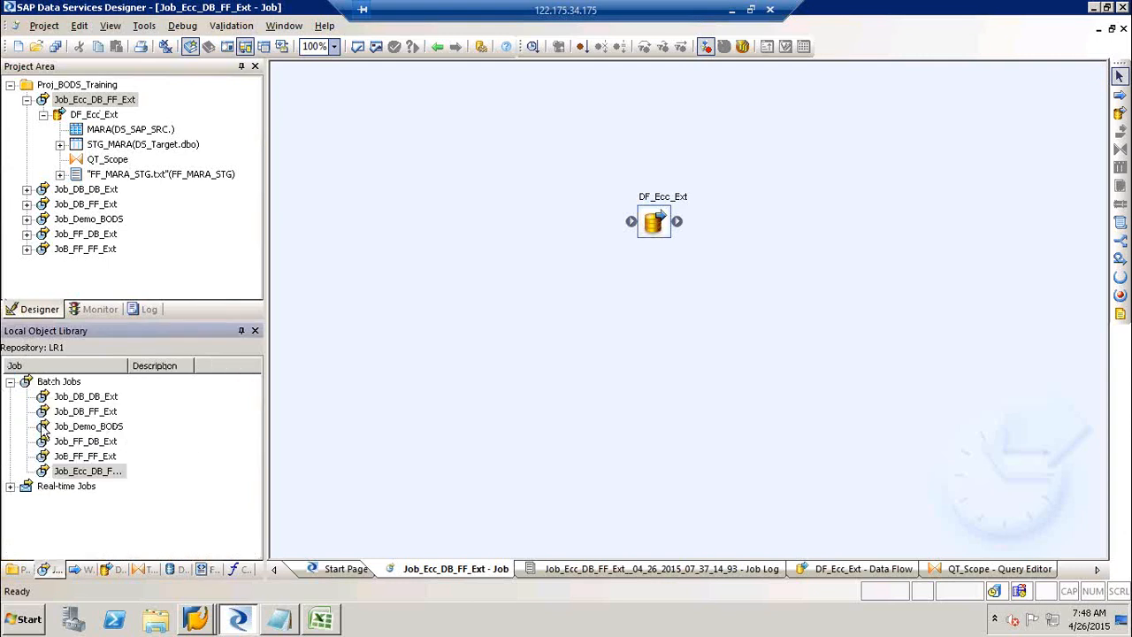
pyautogui.click(9, 381)
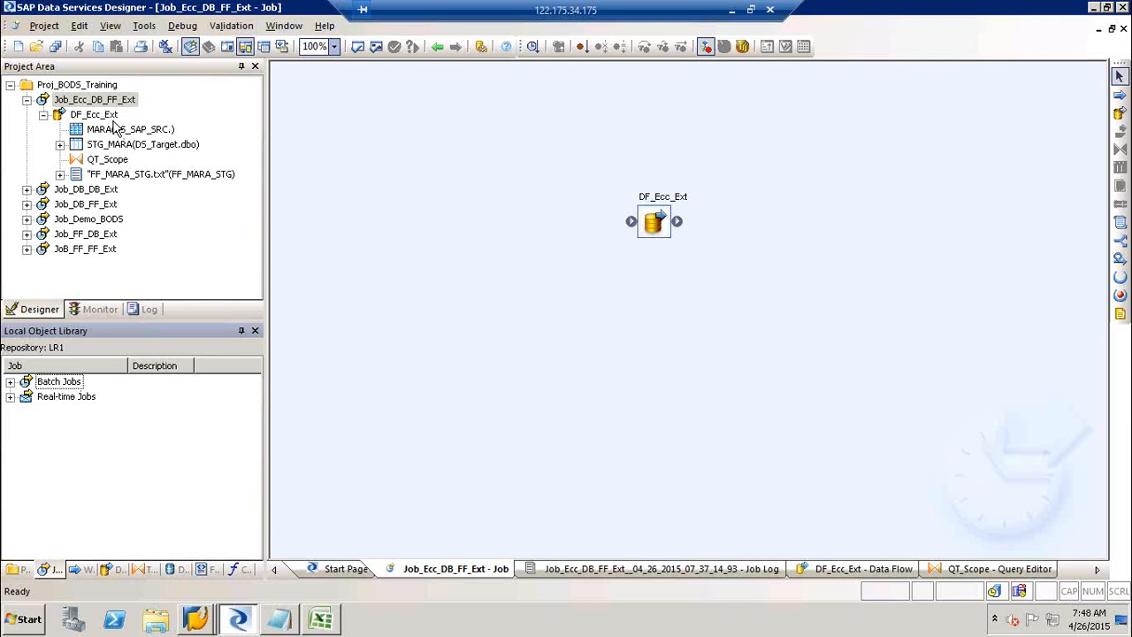
pyautogui.click(67, 399)
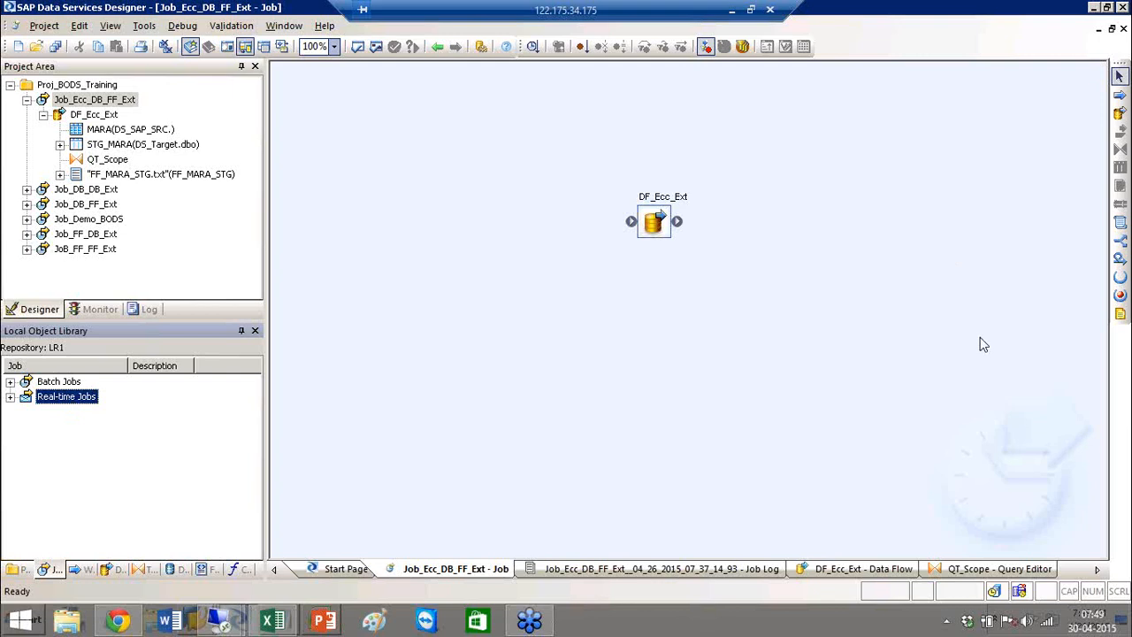
pyautogui.click(268, 624)
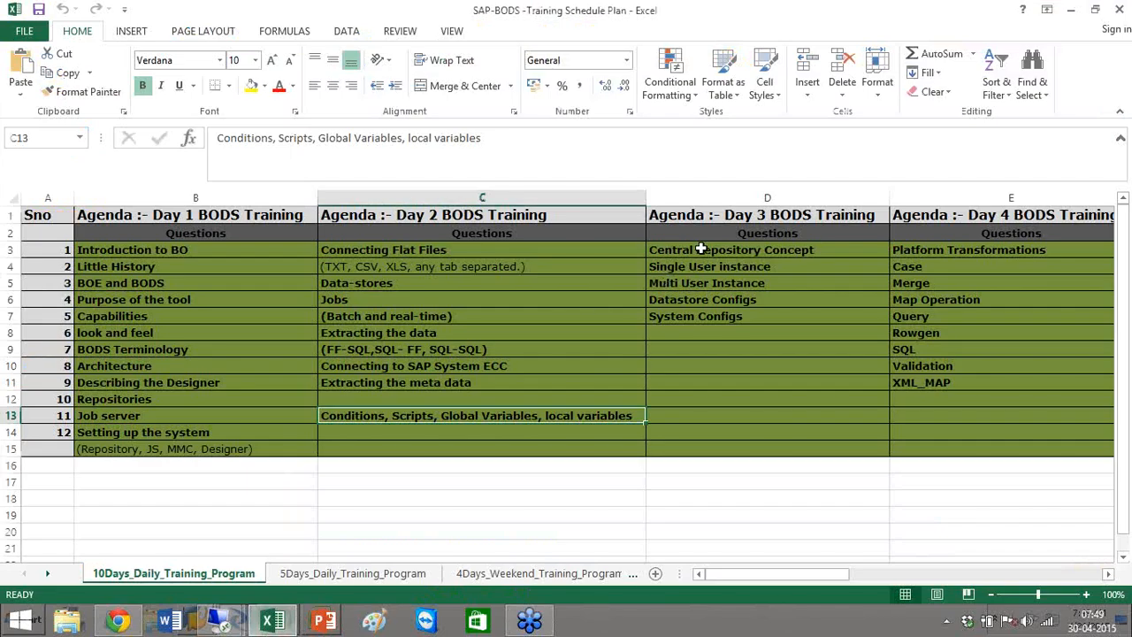
# Type 'DEV, Tester, Admin' into cell D9, just below System Configs in the Day 3 column.
pyautogui.moveTo(701, 249); pyautogui.dragTo(701, 316)
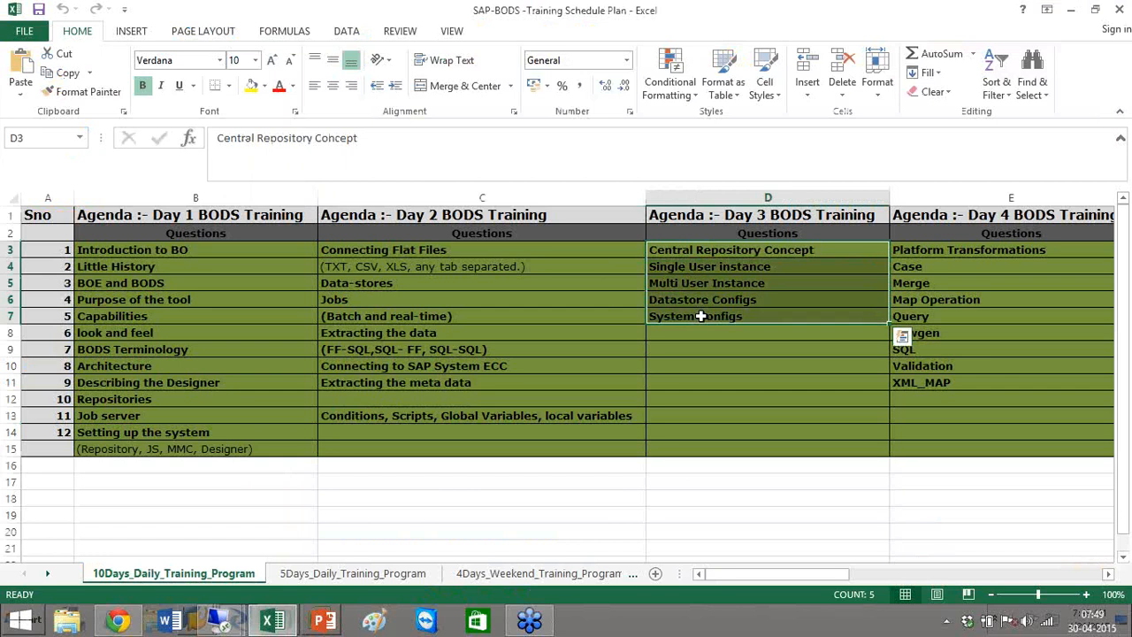
pyautogui.click(701, 316)
pyautogui.click(692, 283)
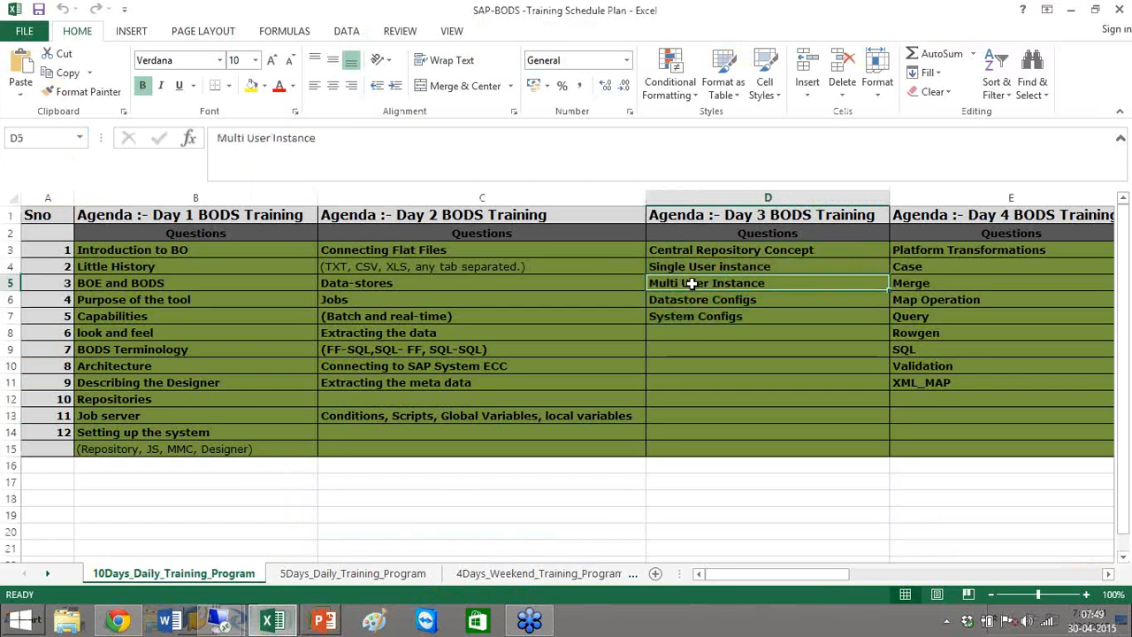
pyautogui.click(684, 347)
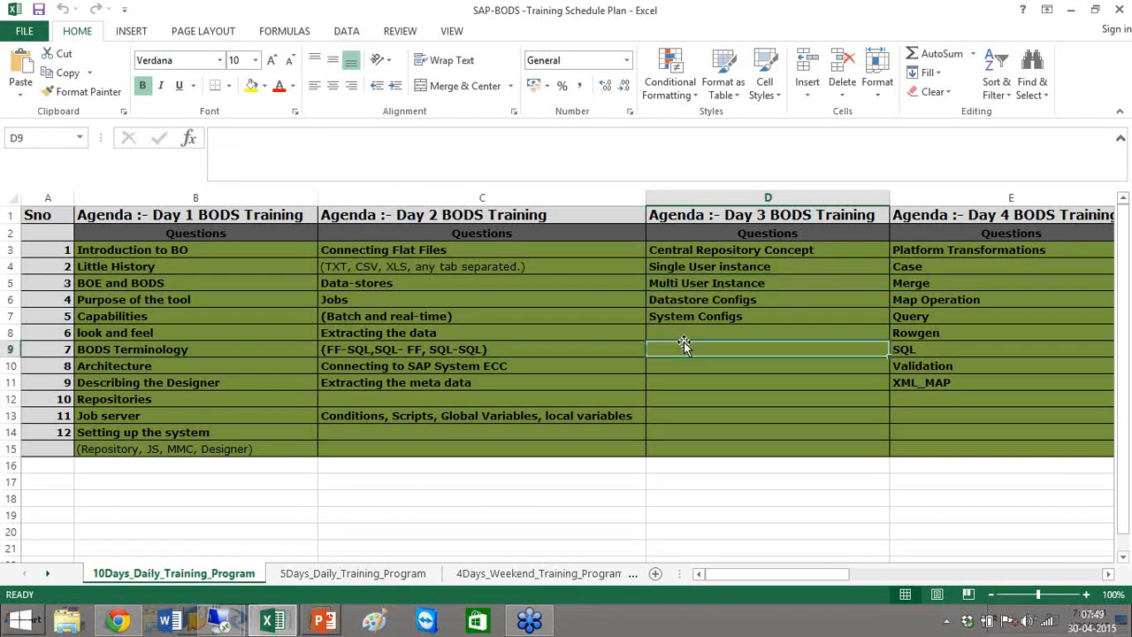
pyautogui.write('DEV')
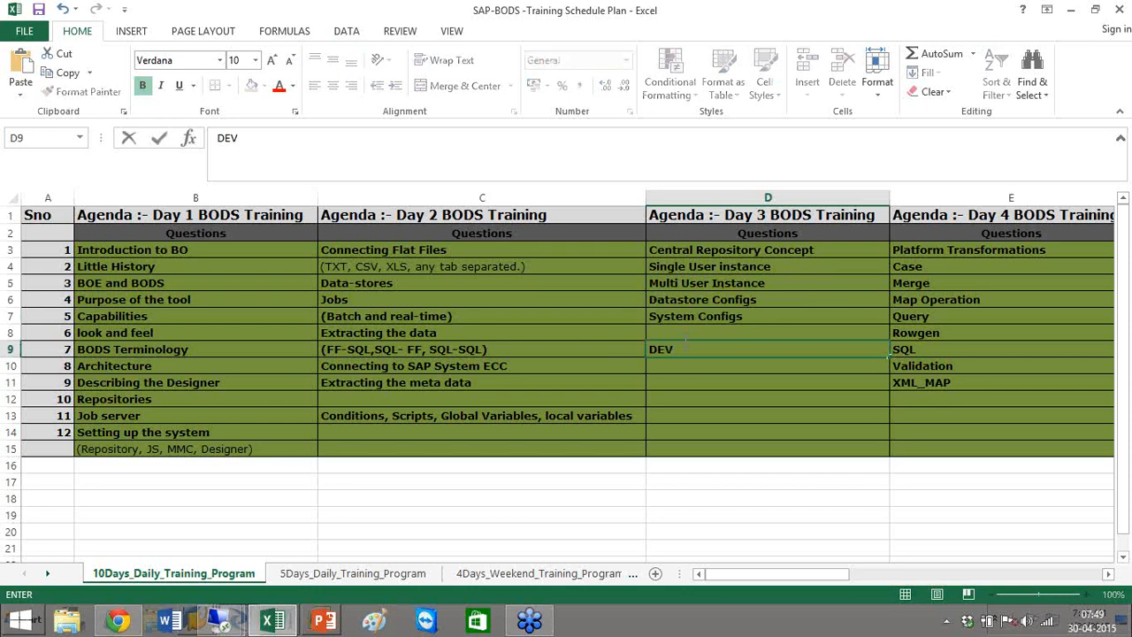
pyautogui.write(', Tester, Admin')
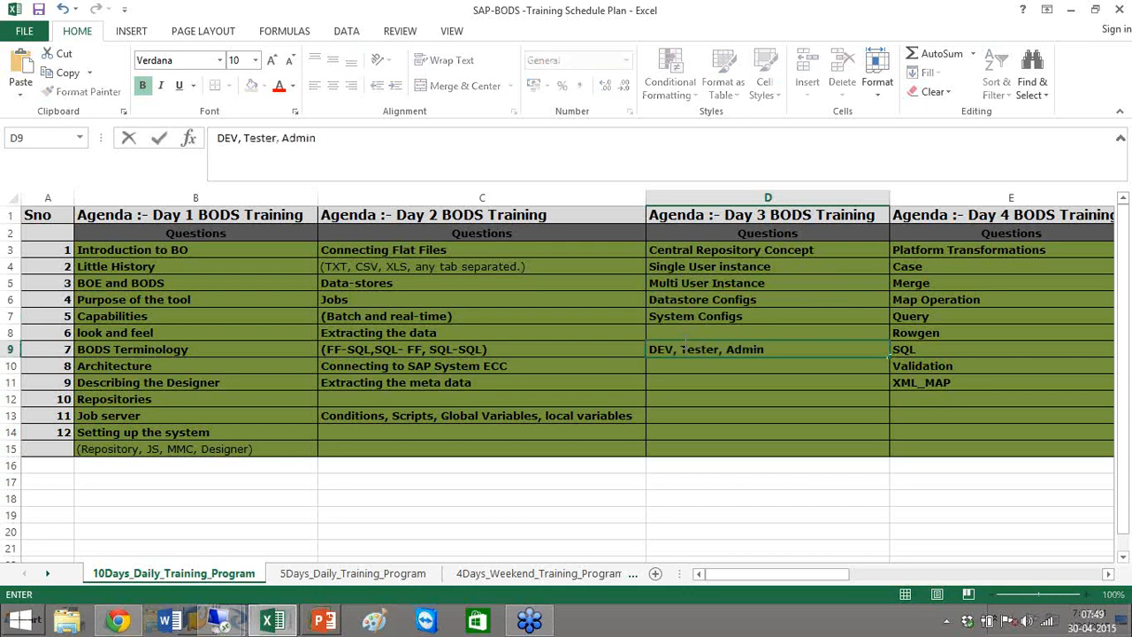
pyautogui.click(896, 502)
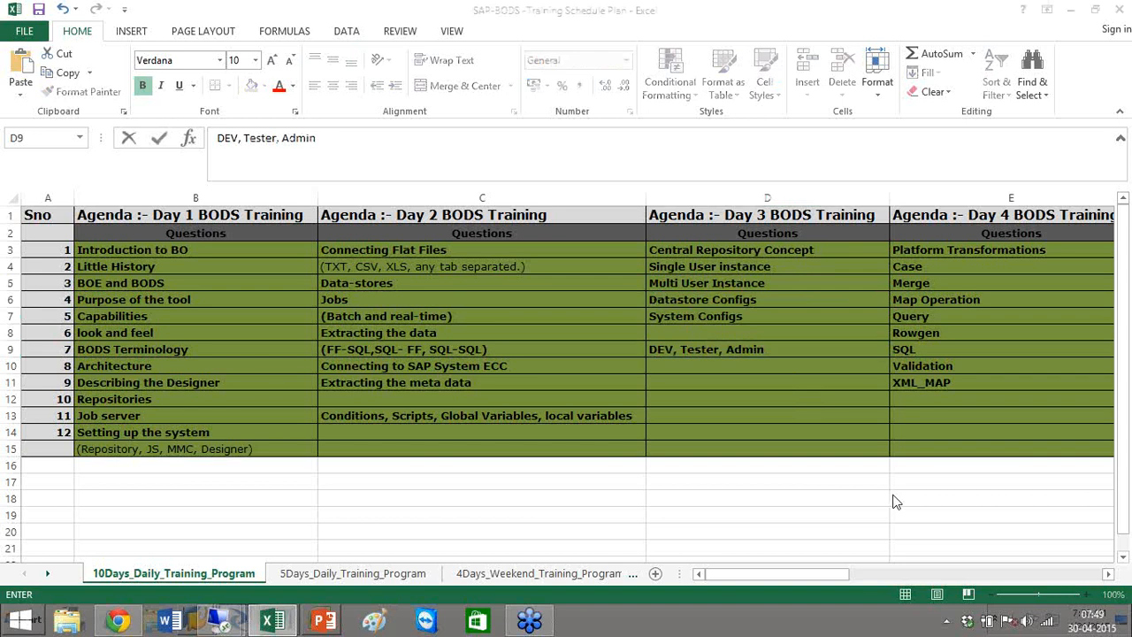